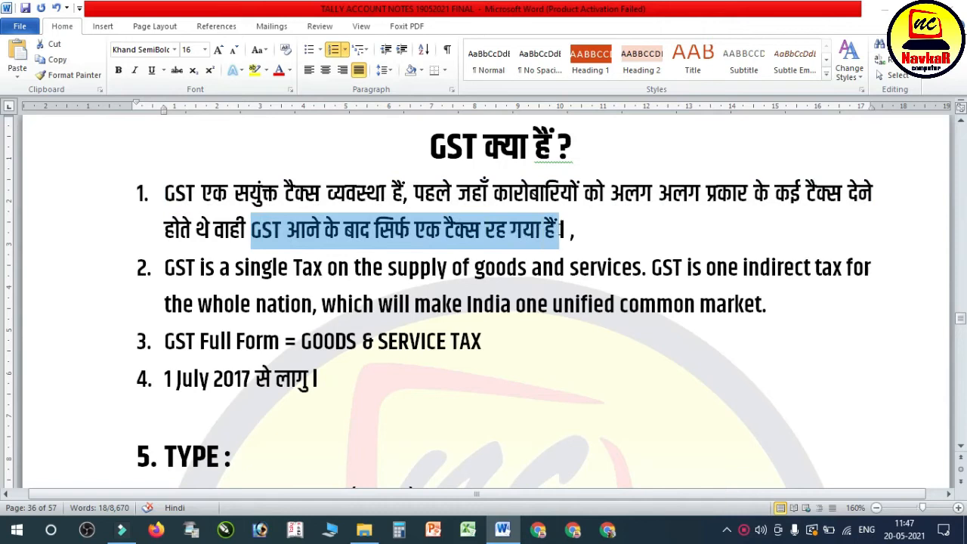
# Step: Read the introductory GST points on its definition, full form and start date, highlighting the text being read
pyautogui.moveTo(173, 271); pyautogui.dragTo(851, 285)
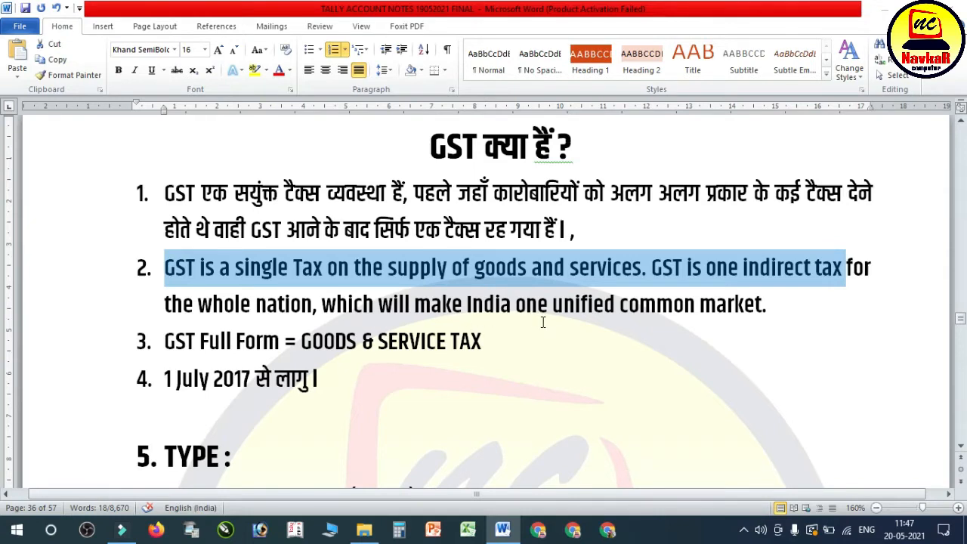
pyautogui.click(735, 314)
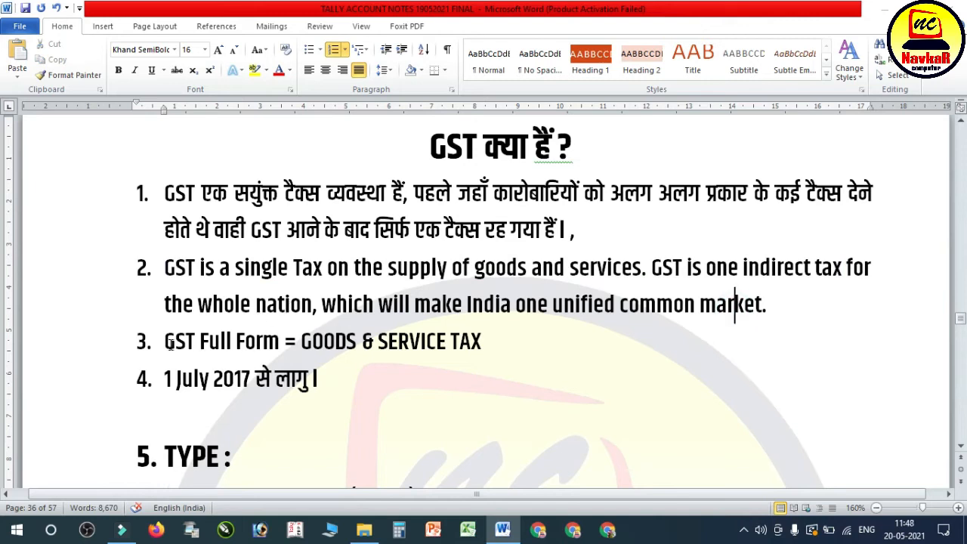
pyautogui.moveTo(167, 344); pyautogui.dragTo(302, 344)
pyautogui.click(362, 352)
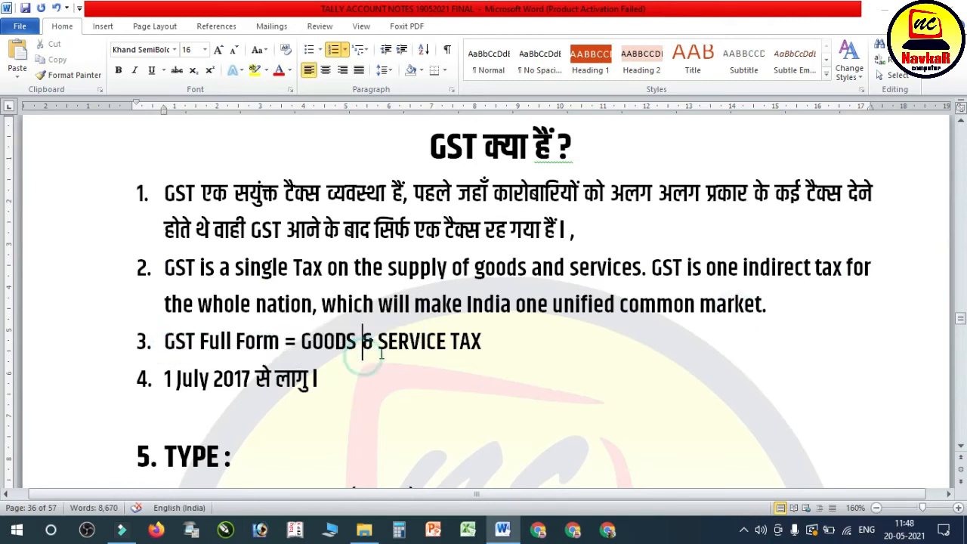
pyautogui.moveTo(167, 379); pyautogui.dragTo(333, 382)
# Step: Review the GST types in section 5, highlighting the taxes listed for the INTER STATE (LOCAL) entry
pyautogui.scroll(-2, 366, 348)
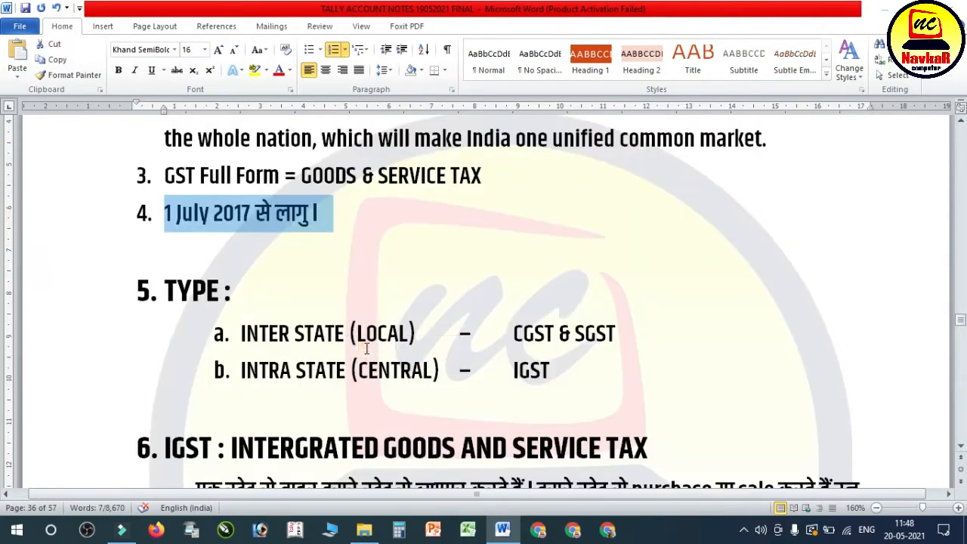
pyautogui.click(294, 335)
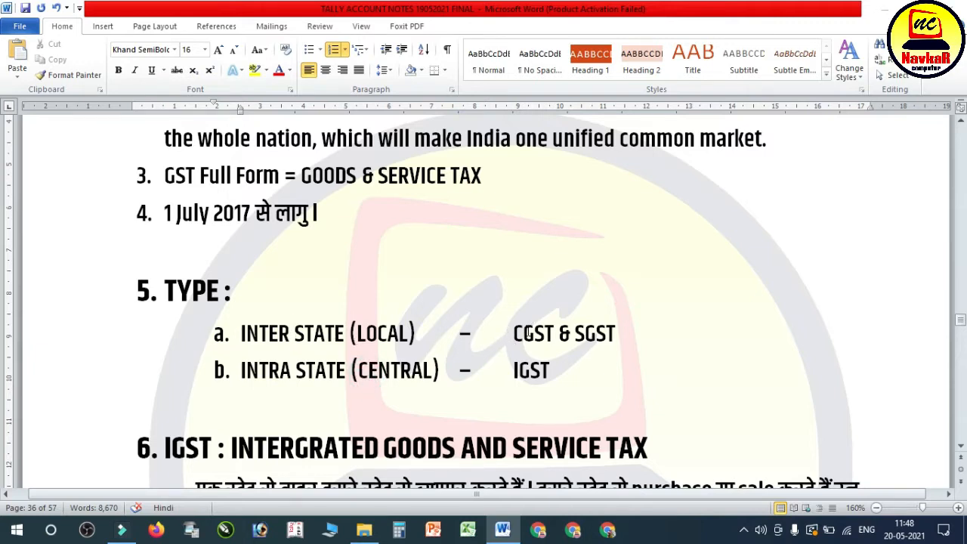
pyautogui.moveTo(514, 333); pyautogui.dragTo(616, 335)
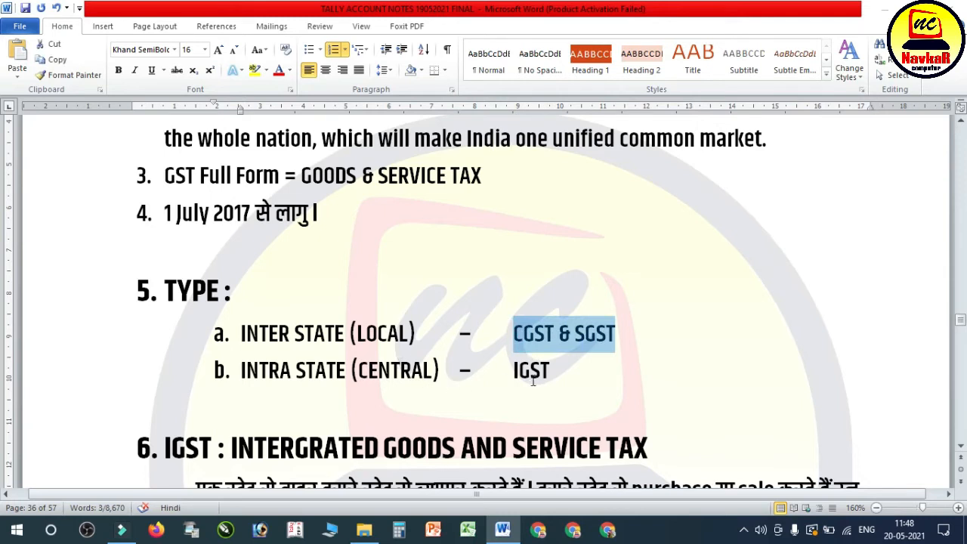
# Step: Read the IGST and CGST & SGST explanations in sections 6 and 7, highlighting the sentences being read
pyautogui.scroll(-4, 537, 378)
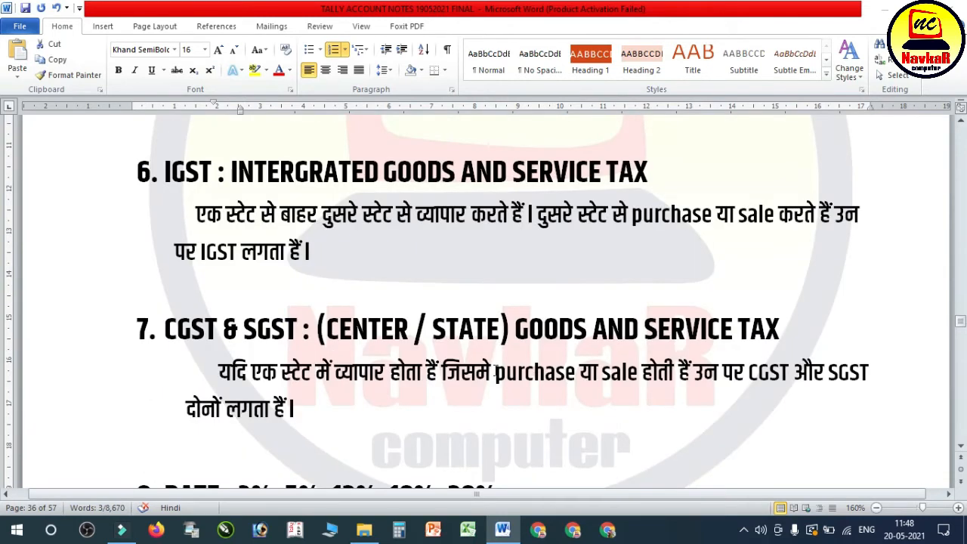
pyautogui.scroll(2, 495, 370)
pyautogui.moveTo(250, 292); pyautogui.dragTo(605, 291)
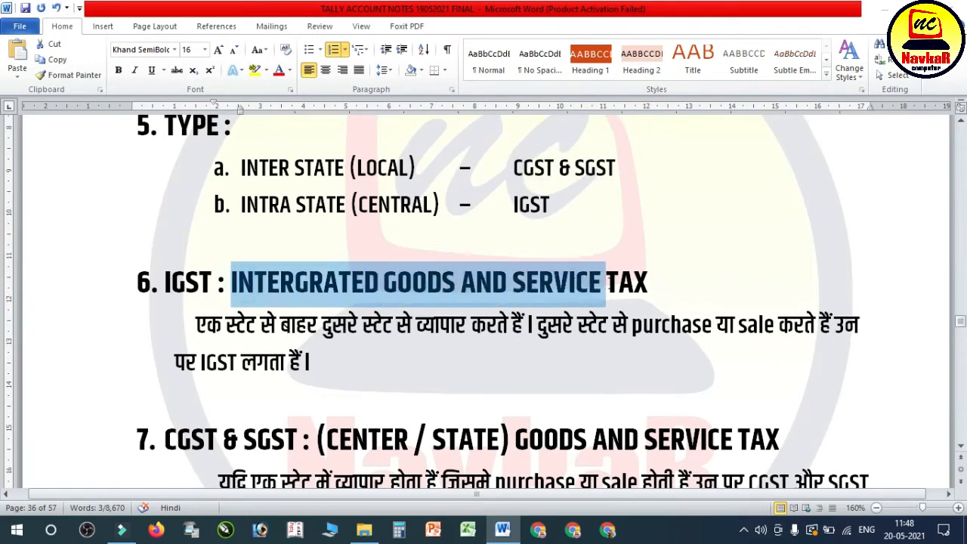
pyautogui.click(198, 325)
pyautogui.moveTo(224, 325); pyautogui.dragTo(801, 326)
pyautogui.click(231, 361)
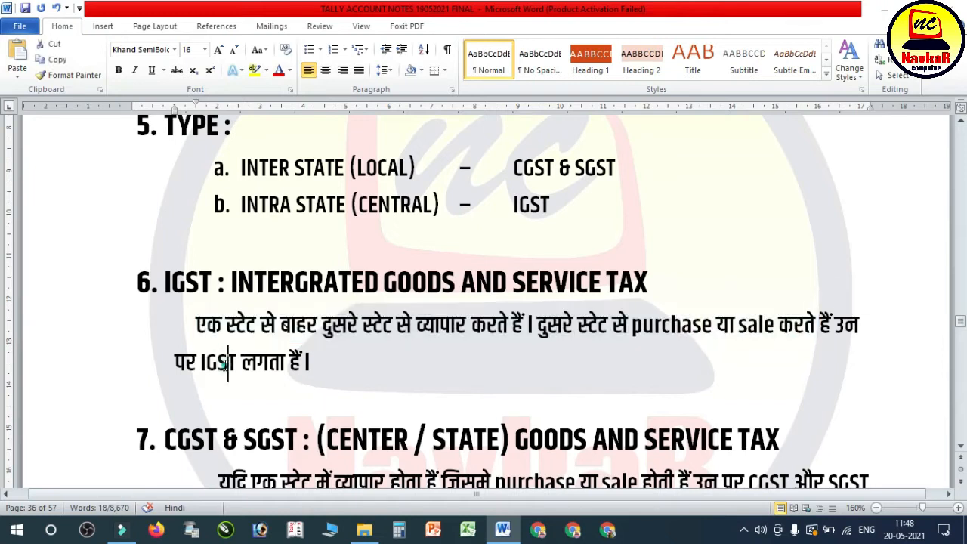
pyautogui.scroll(-2, 234, 359)
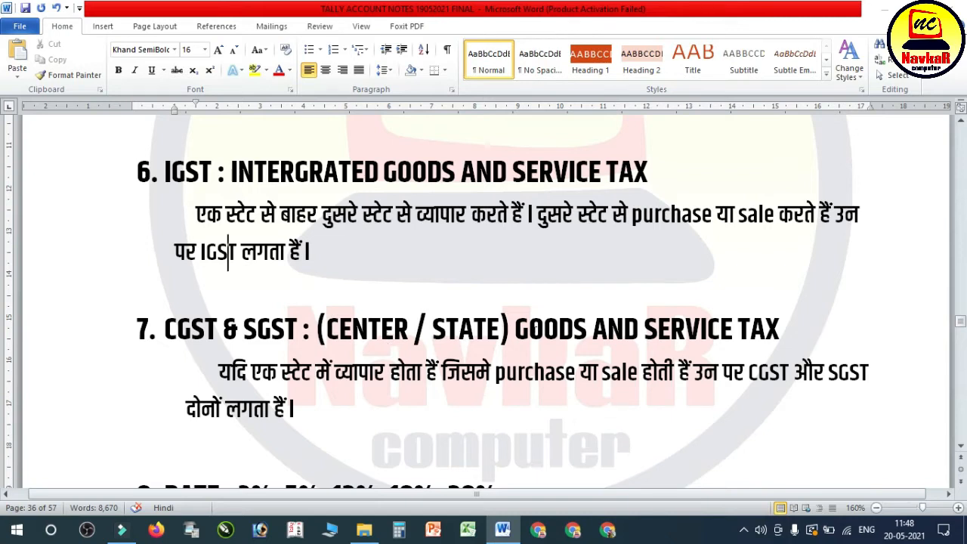
pyautogui.moveTo(219, 370); pyautogui.dragTo(865, 374)
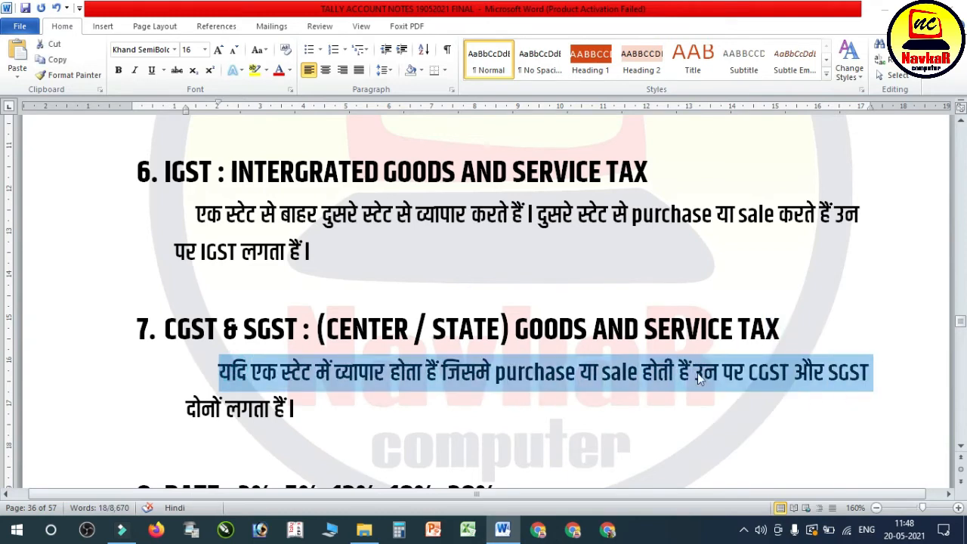
# Step: Examine the GST rates in section 8 and the items listed under each rate, highlighting entries while reading
pyautogui.scroll(-3, 424, 363)
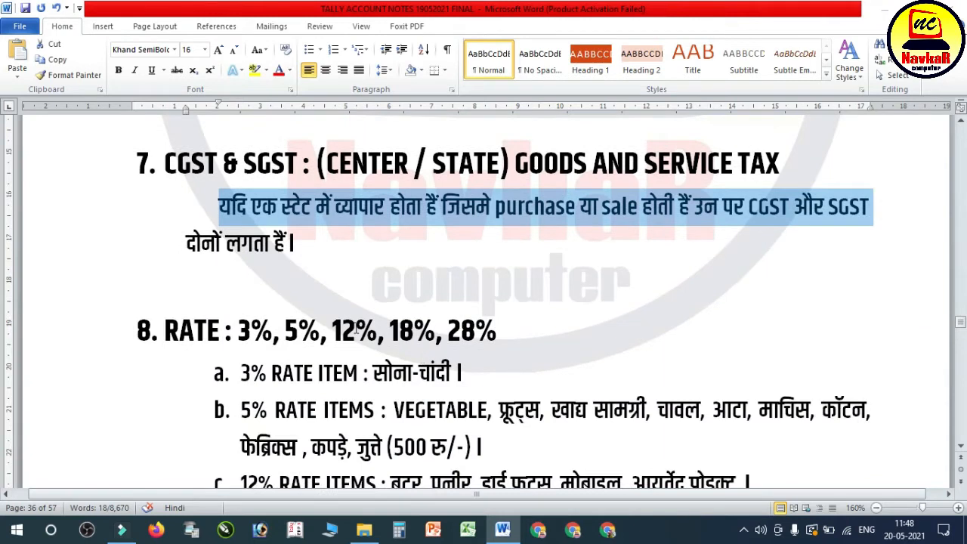
pyautogui.click(357, 331)
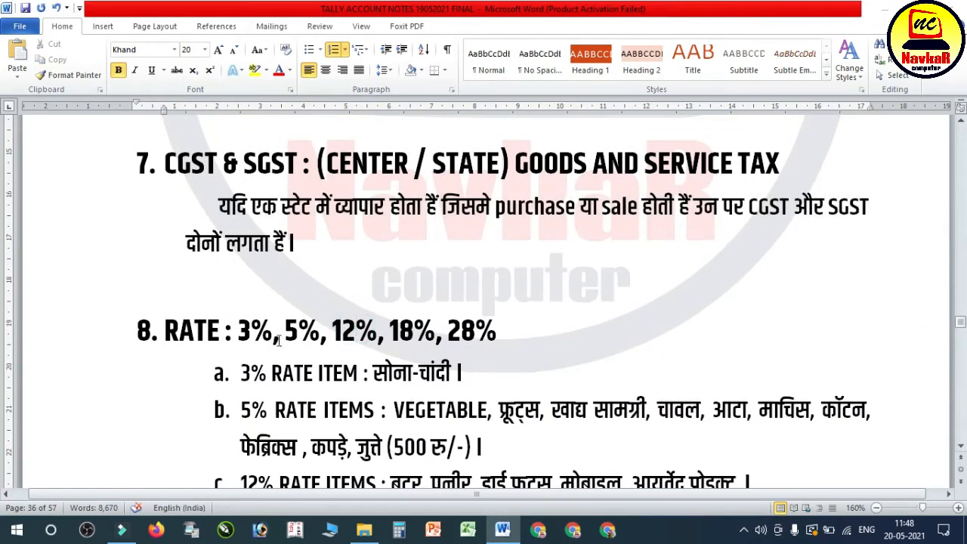
pyautogui.click(363, 354)
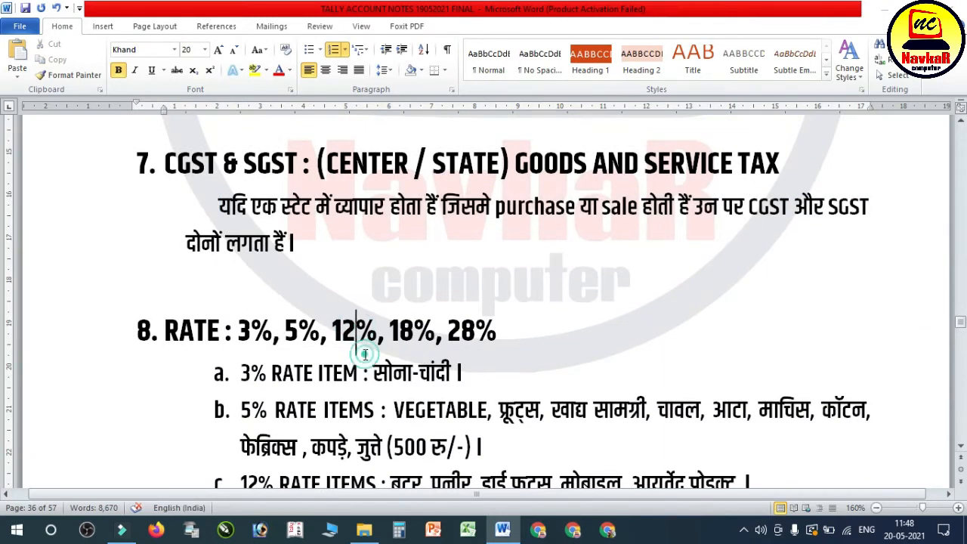
pyautogui.scroll(-3, 363, 352)
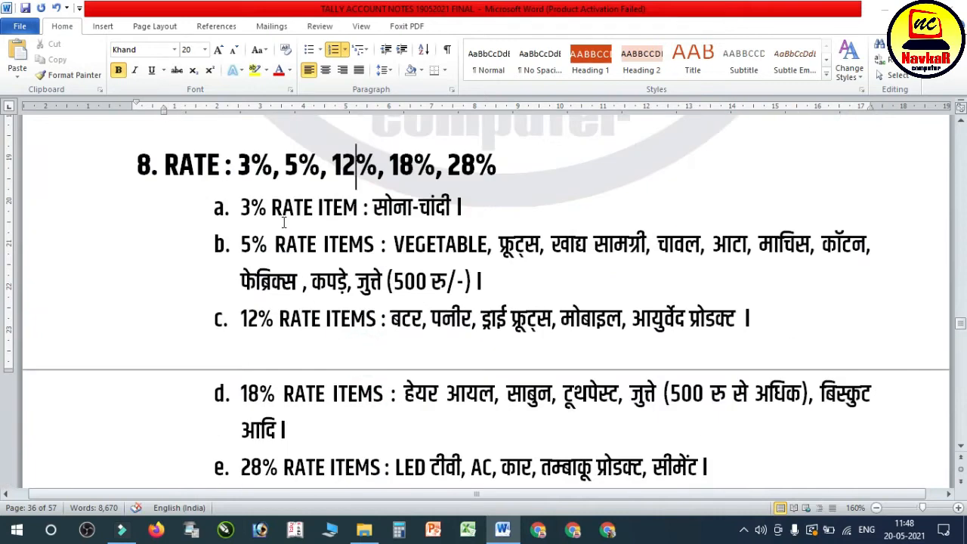
pyautogui.click(370, 209)
pyautogui.moveTo(370, 209); pyautogui.dragTo(465, 209)
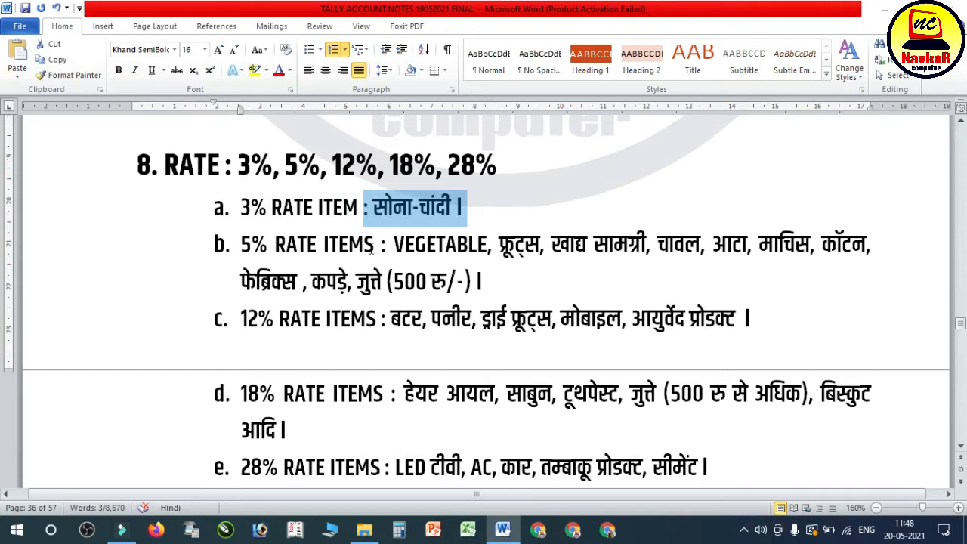
pyautogui.moveTo(393, 245); pyautogui.dragTo(838, 265)
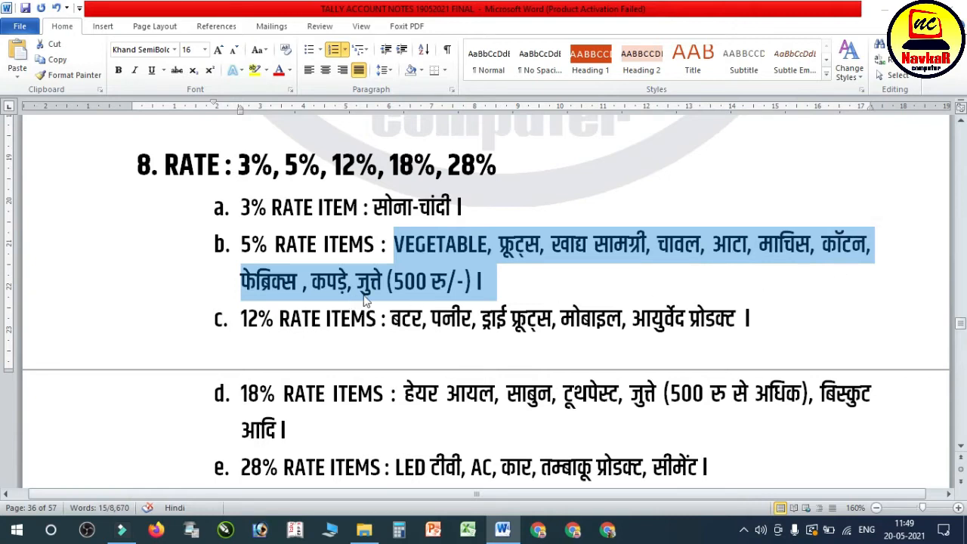
pyautogui.click(257, 323)
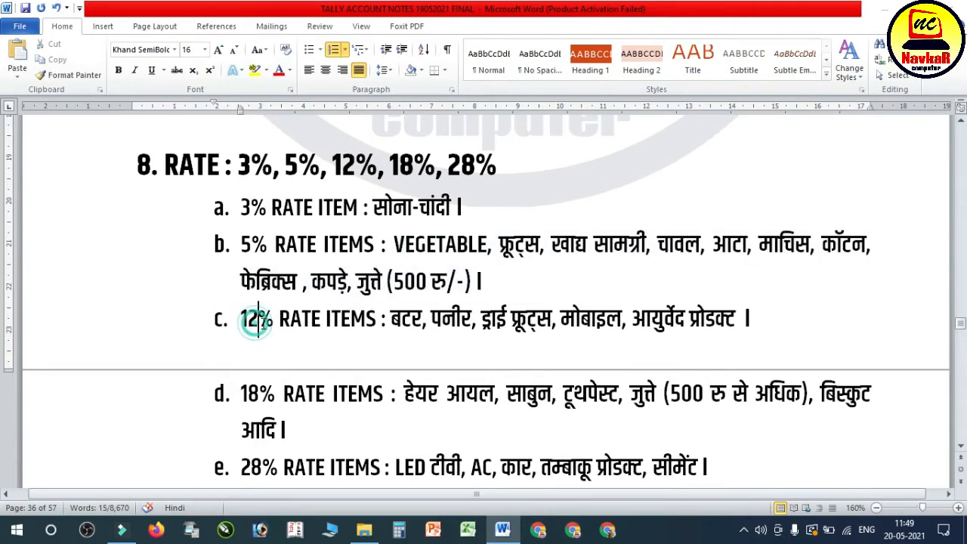
pyautogui.moveTo(279, 321); pyautogui.dragTo(381, 322)
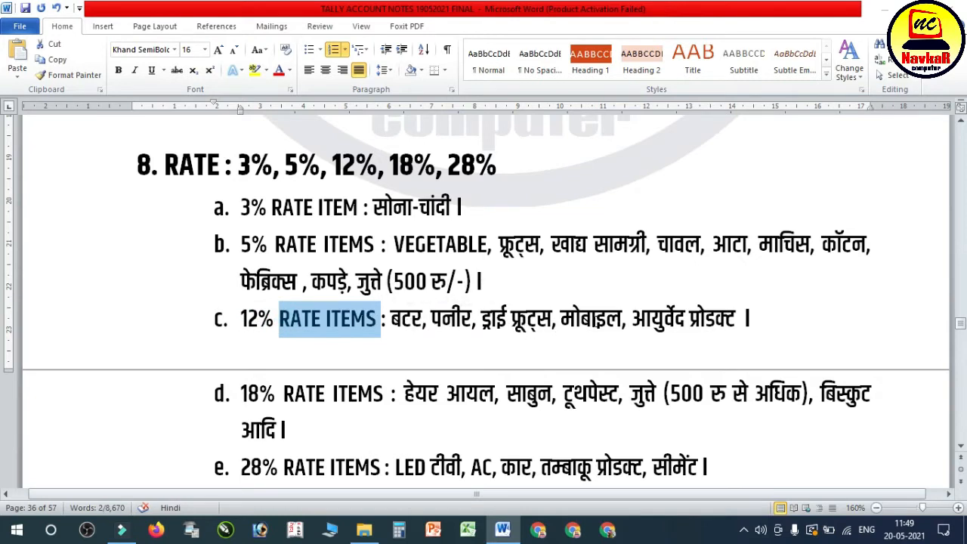
pyautogui.moveTo(687, 321); pyautogui.dragTo(675, 320)
pyautogui.scroll(-1, 520, 321)
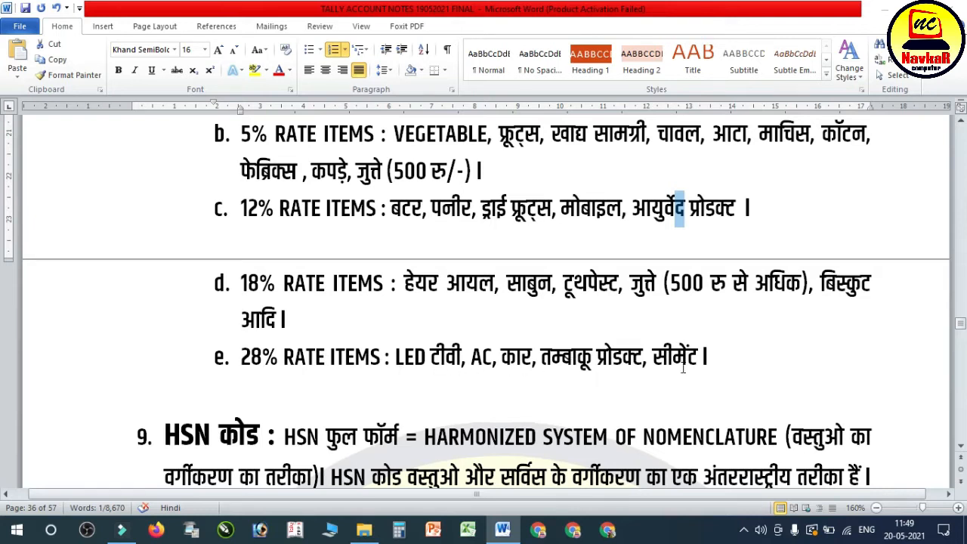
# Step: Read the HSN code section for its full form, its purpose and the businesses it applies to
pyautogui.scroll(-2, 607, 331)
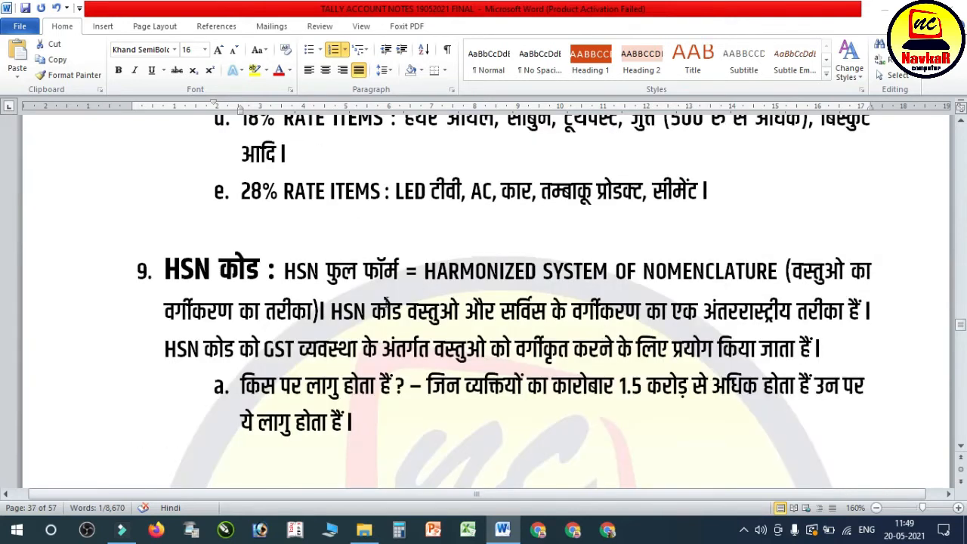
pyautogui.moveTo(277, 276); pyautogui.dragTo(360, 286)
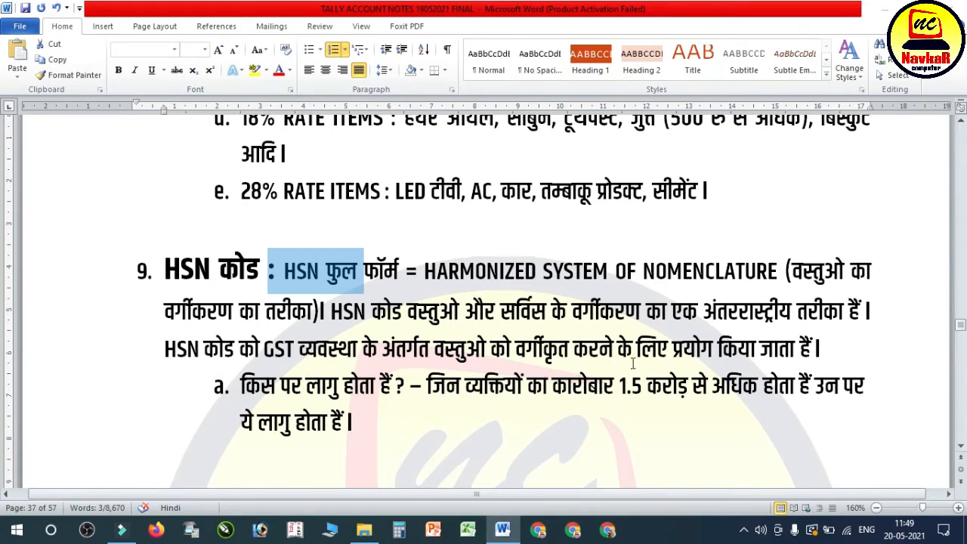
pyautogui.click(780, 356)
pyautogui.scroll(-3, 780, 355)
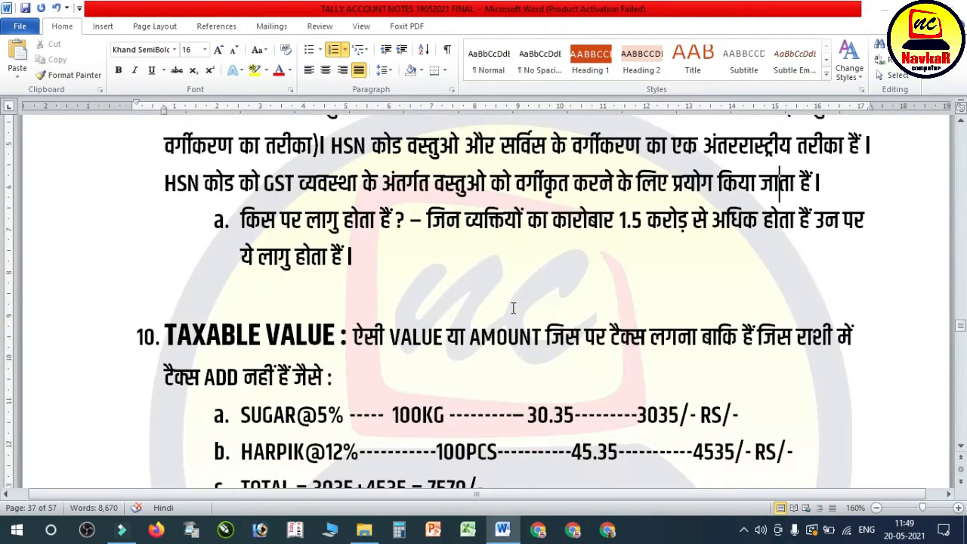
pyautogui.moveTo(520, 234); pyautogui.dragTo(845, 244)
pyautogui.click(379, 254)
# Step: Read the TAXABLE VALUE and INVOICE VALUE definitions in sections 10 and 11, highlighting each definition's opening sentence
pyautogui.scroll(-2, 376, 242)
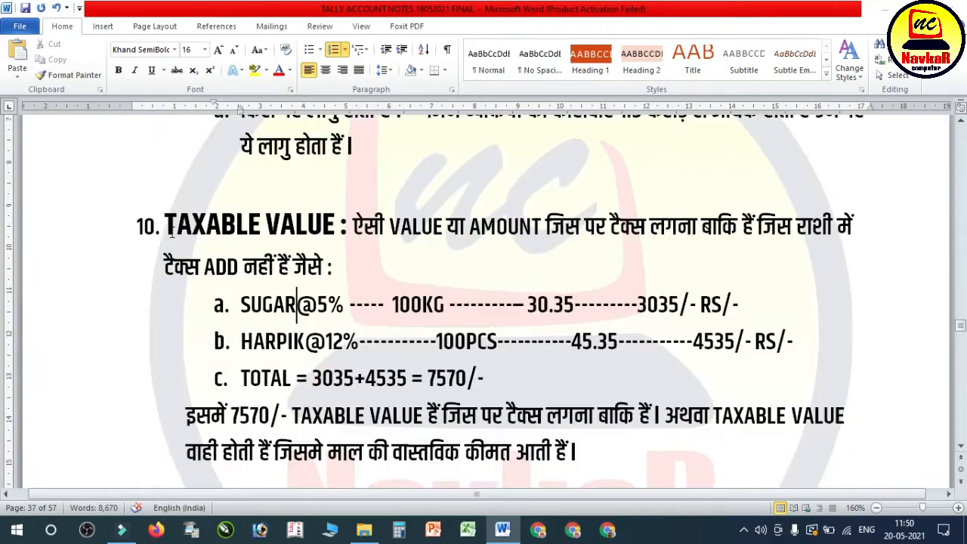
pyautogui.moveTo(344, 226); pyautogui.dragTo(838, 234)
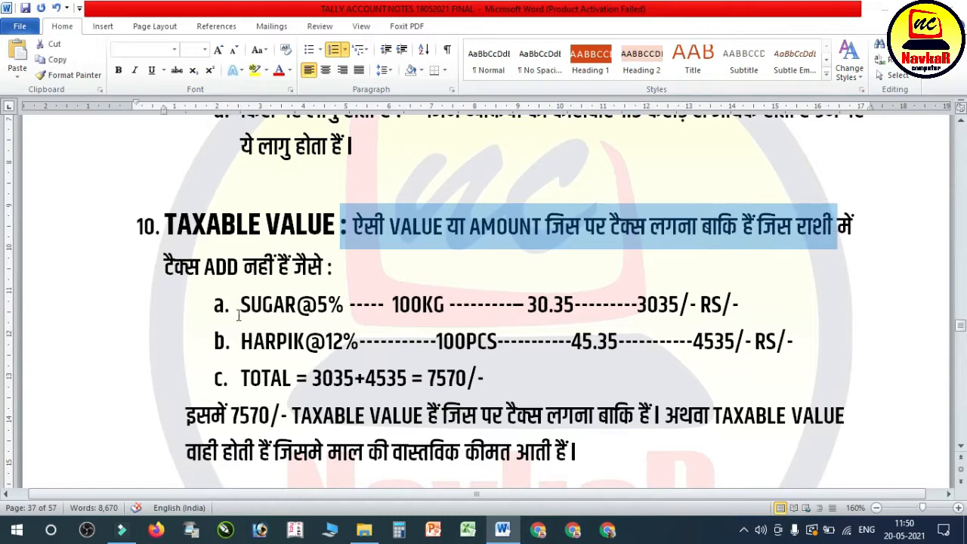
pyautogui.click(288, 274)
pyautogui.scroll(-4, 291, 273)
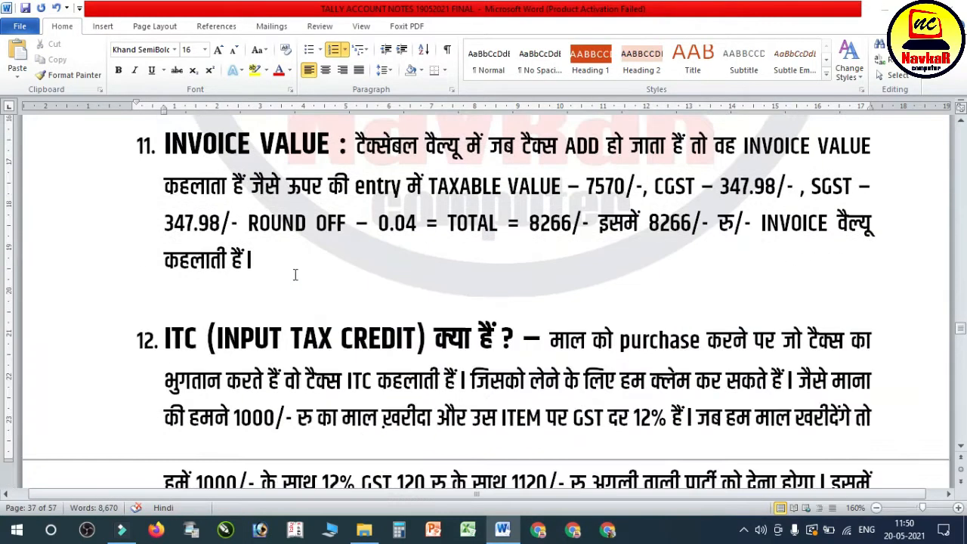
pyautogui.scroll(2, 295, 274)
pyautogui.moveTo(357, 257); pyautogui.dragTo(820, 271)
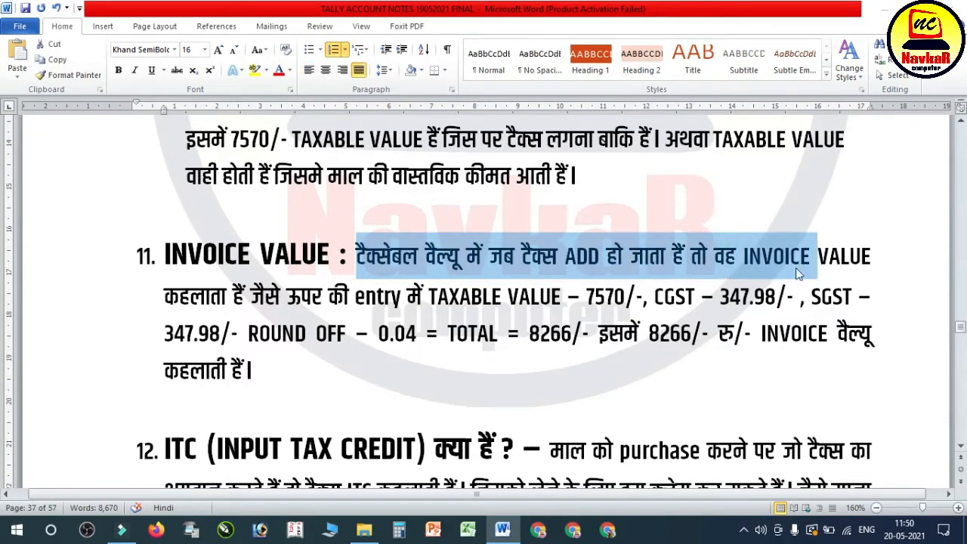
pyautogui.click(437, 280)
# Step: Read the ITC (INPUT TAX CREDIT) and TAX LIABILITIES explanations in sections 12 and 13, highlighting their key sentences
pyautogui.scroll(-3, 438, 280)
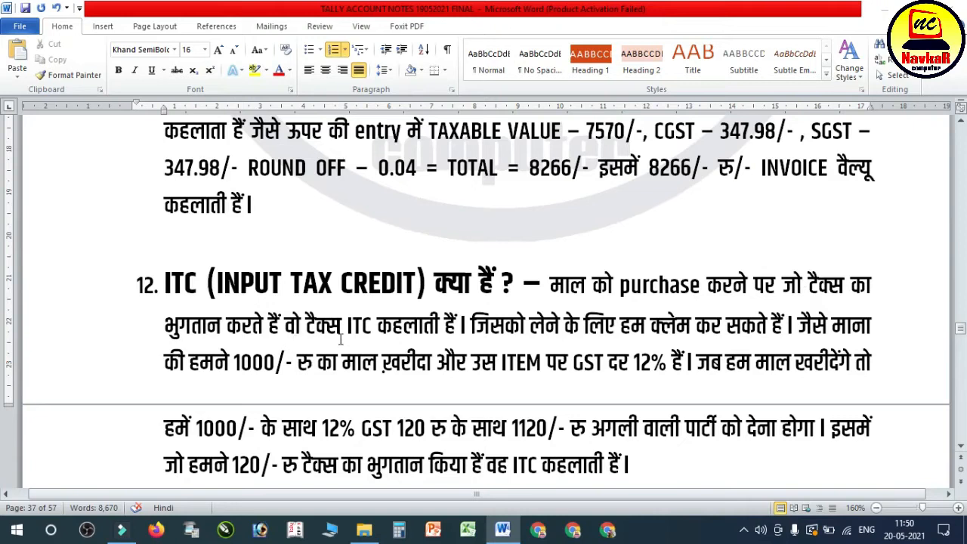
pyautogui.moveTo(340, 331); pyautogui.dragTo(468, 332)
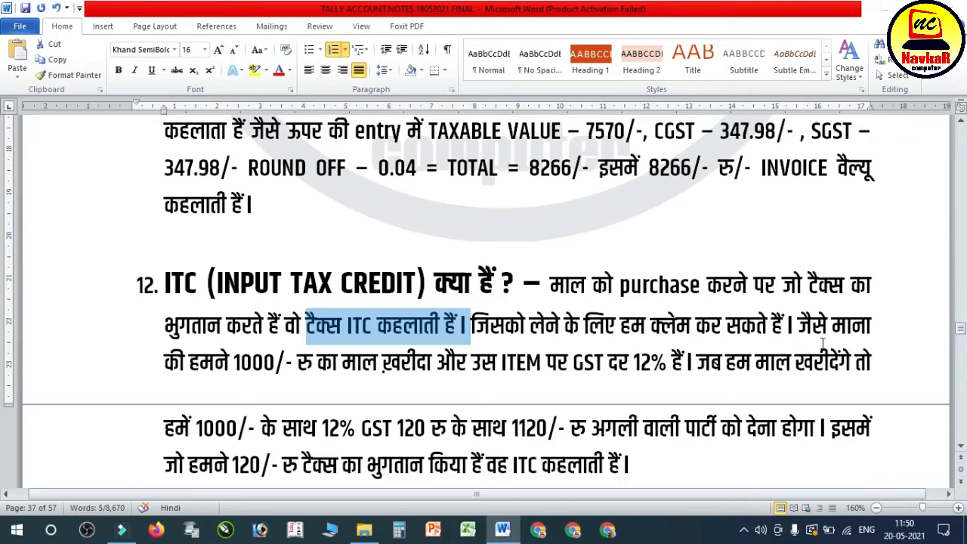
pyautogui.click(788, 330)
pyautogui.scroll(-5, 756, 336)
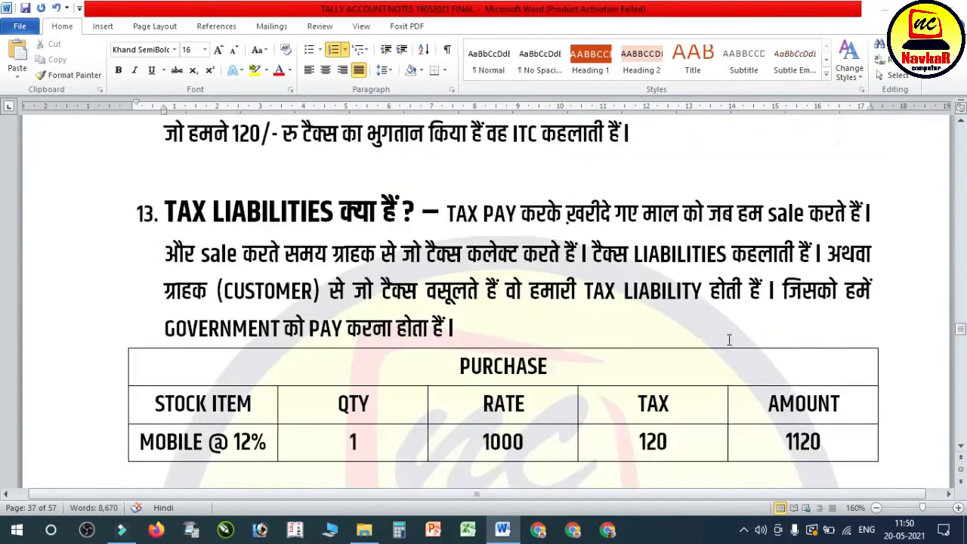
pyautogui.moveTo(446, 163); pyautogui.dragTo(591, 209)
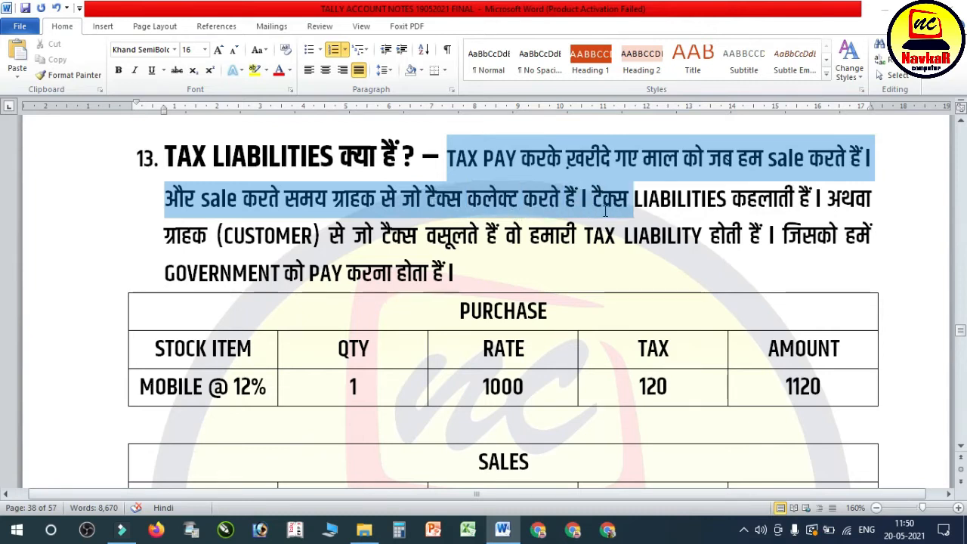
pyautogui.click(759, 200)
# Step: Read the GSTR-1, GSTR-2 and GSTR-3B descriptions in section 14, highlighting the text of each return
pyautogui.scroll(-7, 673, 236)
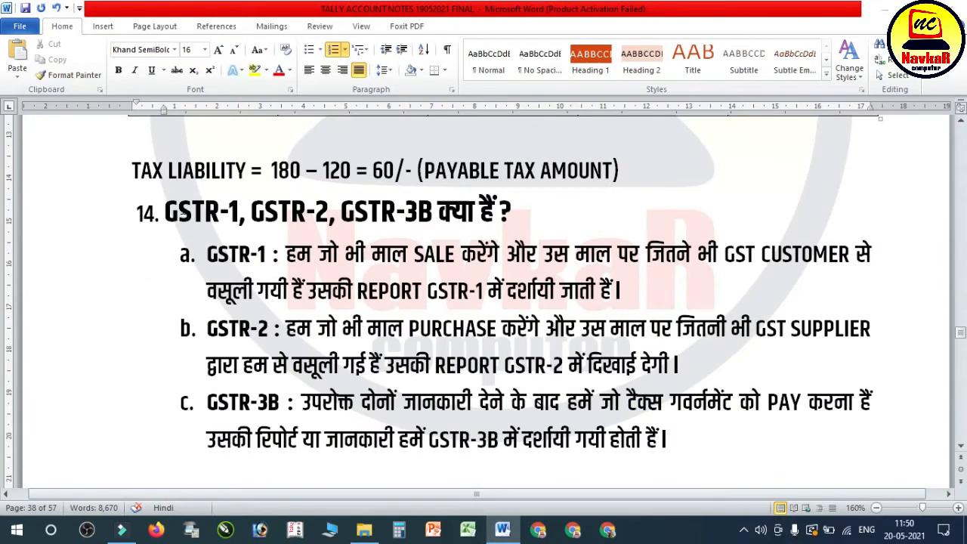
pyautogui.moveTo(170, 218); pyautogui.dragTo(502, 222)
pyautogui.moveTo(218, 260); pyautogui.dragTo(847, 281)
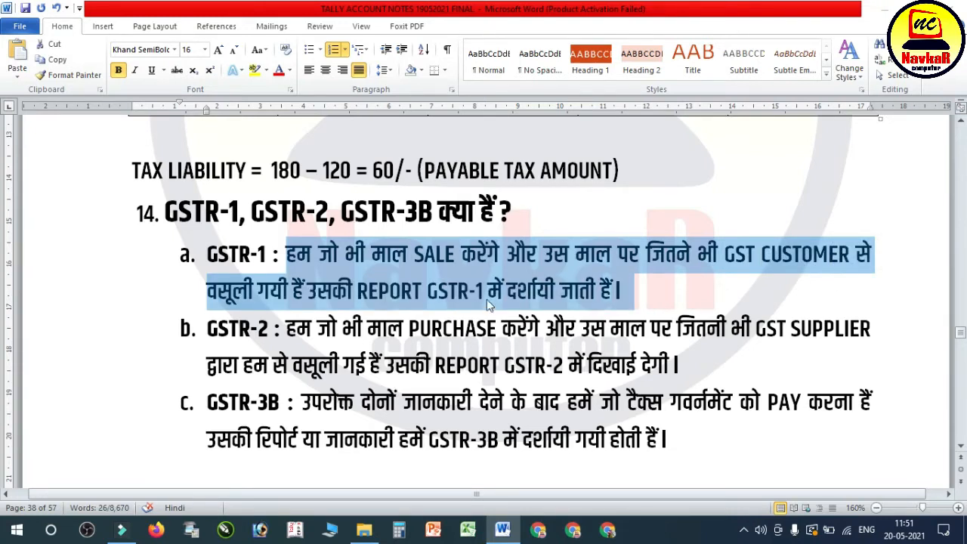
pyautogui.click(487, 299)
pyautogui.scroll(-1, 260, 312)
pyautogui.moveTo(288, 282); pyautogui.dragTo(841, 281)
pyautogui.moveTo(386, 311); pyautogui.dragTo(672, 310)
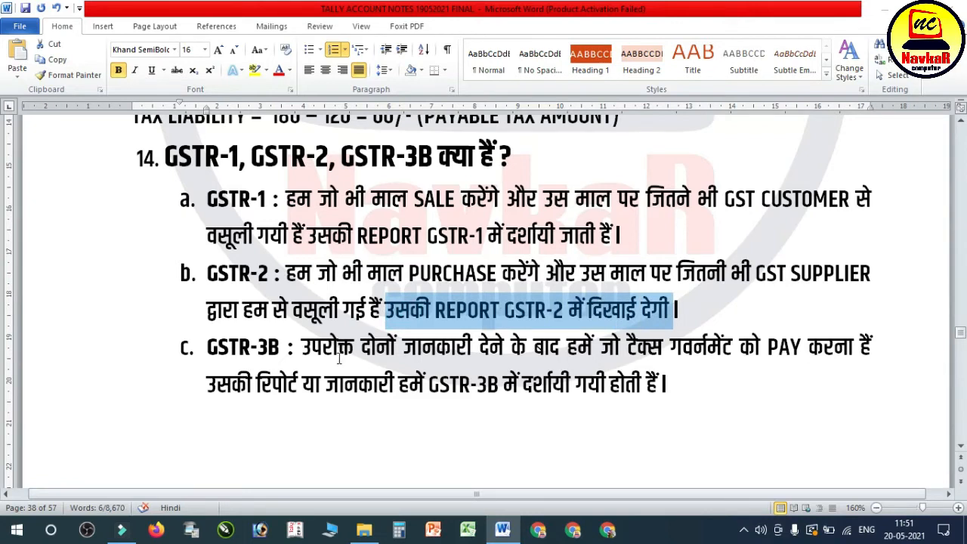
pyautogui.moveTo(302, 349); pyautogui.dragTo(860, 349)
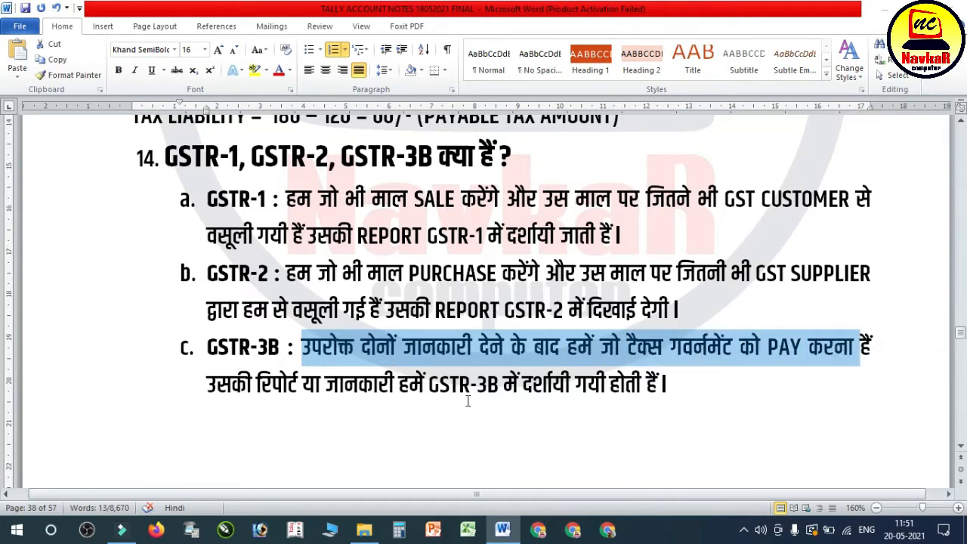
# Step: Read the CREATE A NEW COMPANY exercise details, highlighting the company name and address lines
pyautogui.scroll(-8, 557, 377)
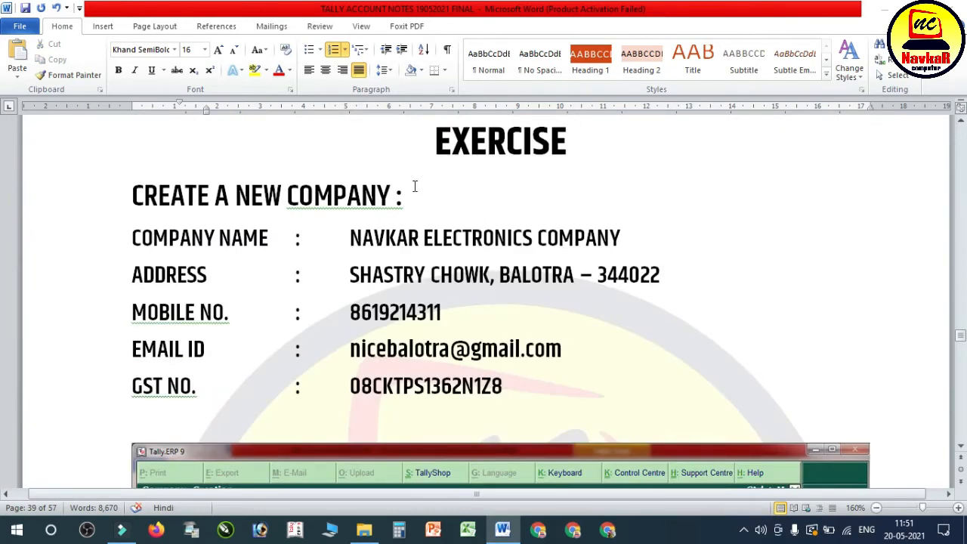
pyautogui.moveTo(360, 236); pyautogui.dragTo(433, 254)
pyautogui.click(410, 244)
pyautogui.moveTo(379, 241); pyautogui.dragTo(621, 240)
pyautogui.moveTo(352, 275); pyautogui.dragTo(659, 275)
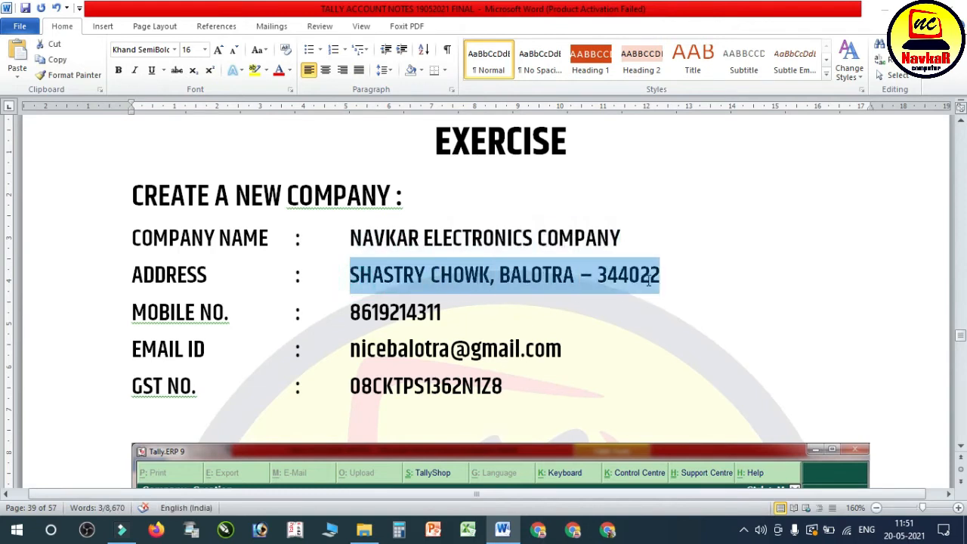
pyautogui.click(374, 349)
pyautogui.scroll(-1, 378, 351)
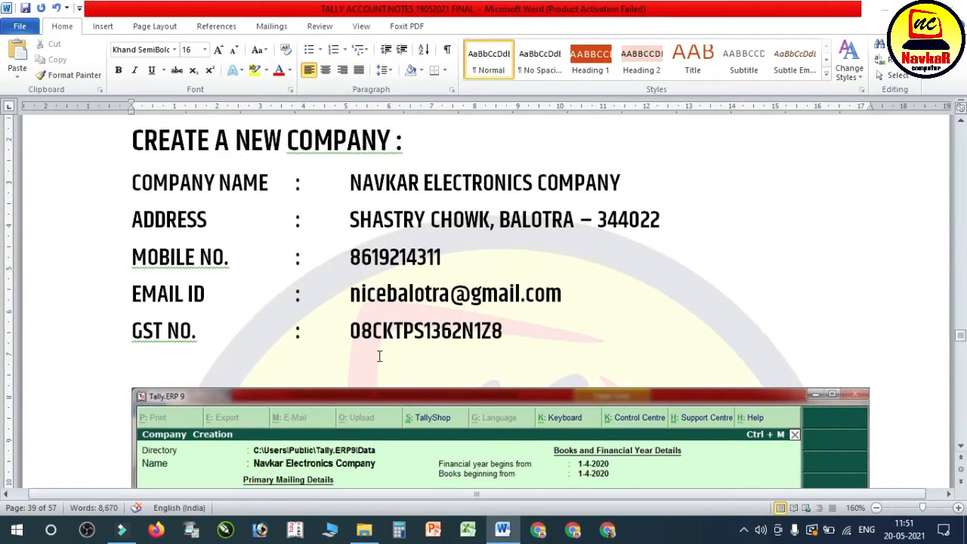
pyautogui.click(503, 331)
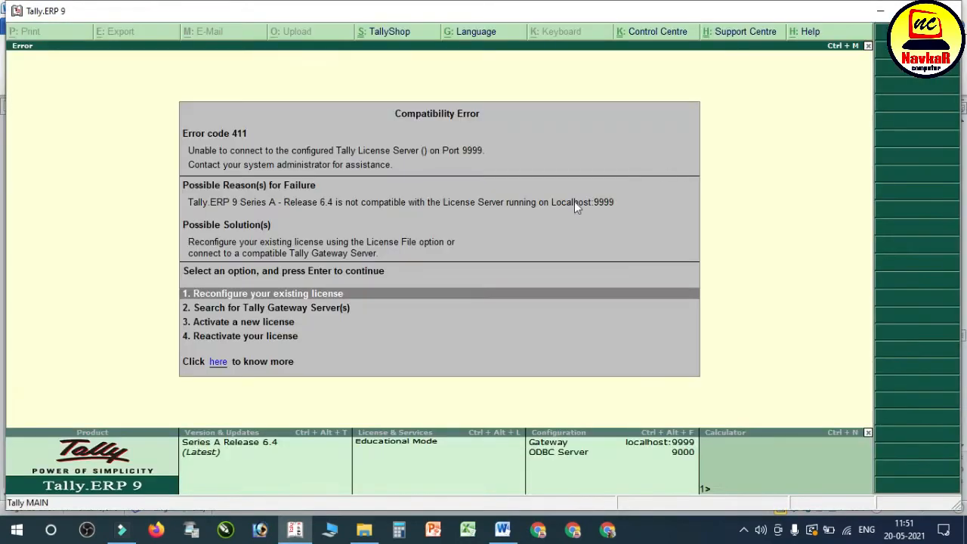
# Step: In Tally.ERP 9, get past the license compatibility error and continue in Educational Mode to Company Info
pyautogui.press('Return')
pyautogui.press('Down')
pyautogui.press('Down')
pyautogui.press('Down')
pyautogui.press('Down')
pyautogui.press('Down')
pyautogui.press('Return')
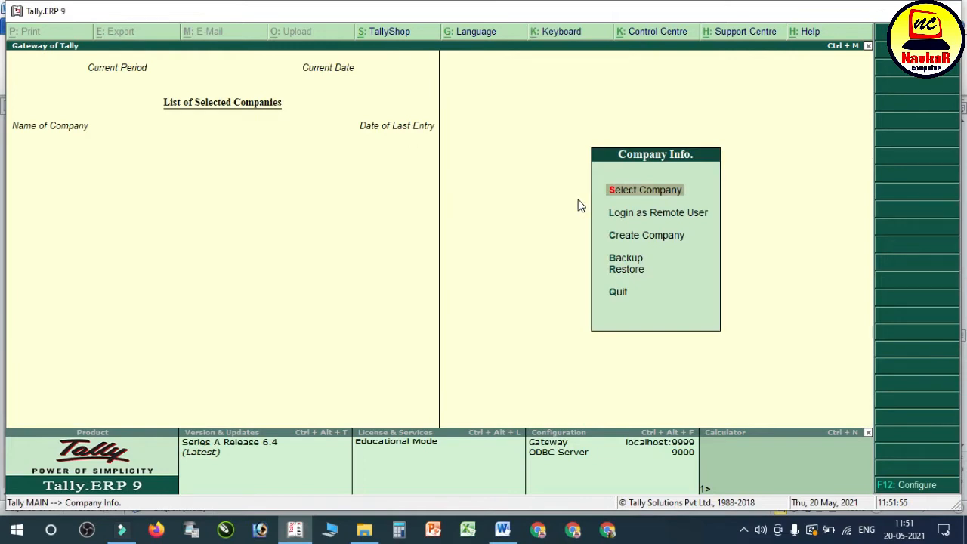
# Step: Start creating a company named Navkar Electronics and keep the same text as its mailing name
pyautogui.press('Down')
pyautogui.press('Down')
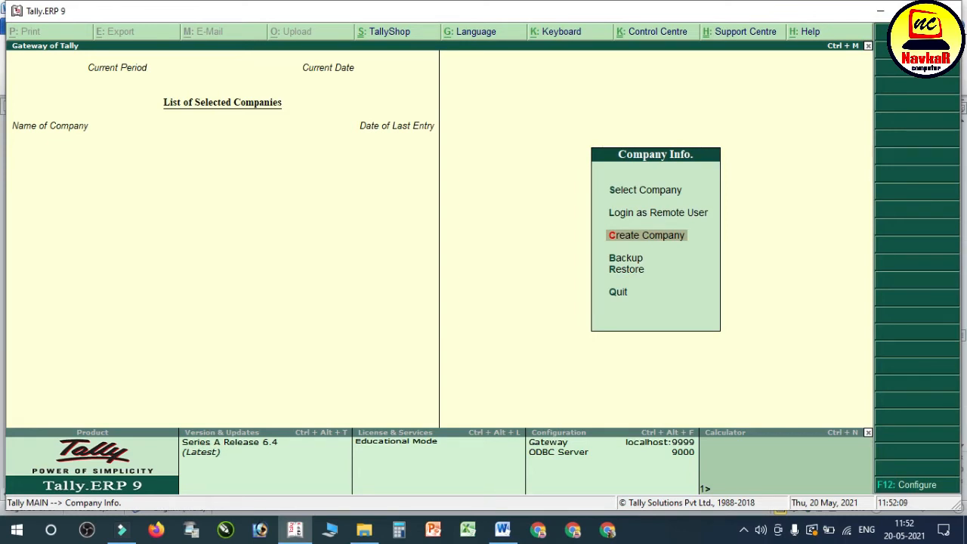
pyautogui.press('Return')
pyautogui.write('Navkar Elelx')
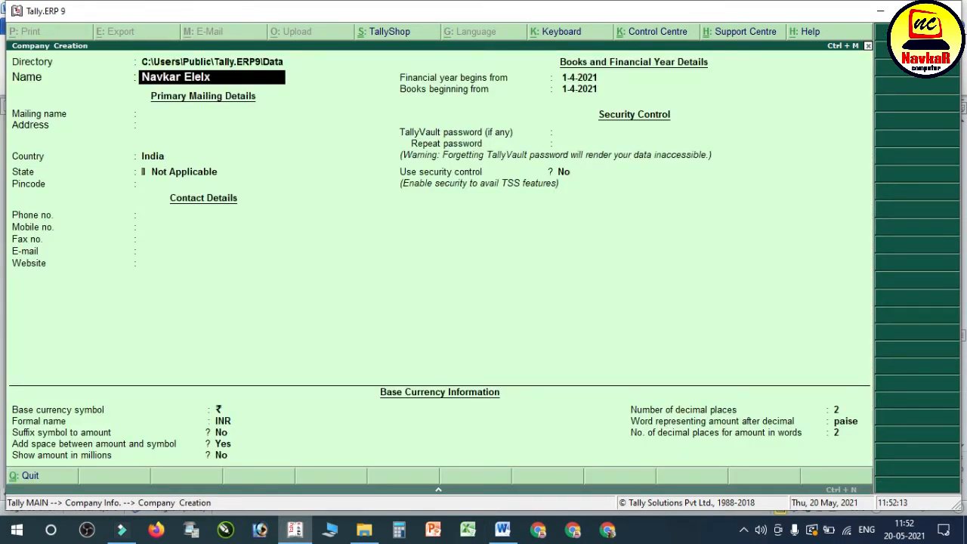
pyautogui.press('BackSpace')
pyautogui.press('BackSpace')
pyautogui.write('ctronics')
pyautogui.press('Return')
pyautogui.press('Return')
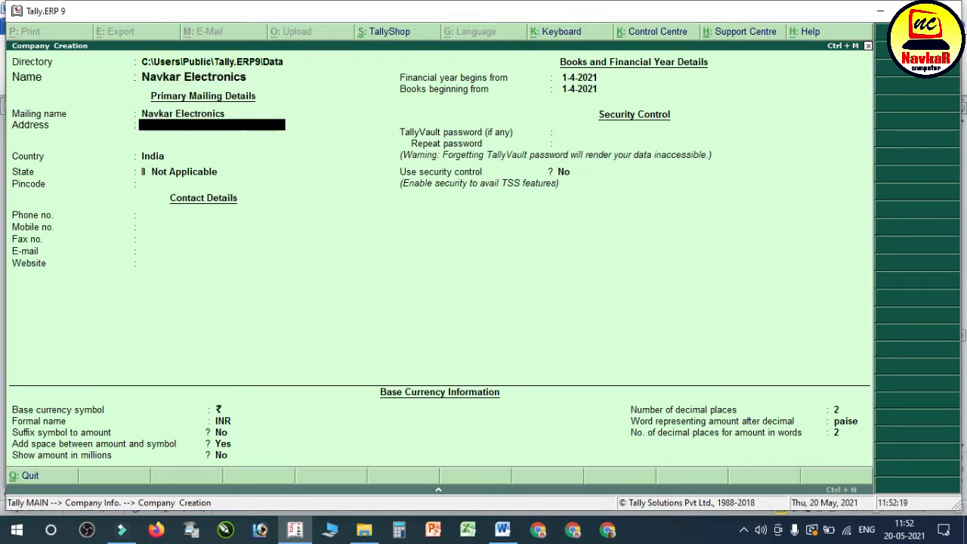
# Step: Enter the company's two-line address, with the street on the first line and the town on the second
pyautogui.write('Shastri Chowk')
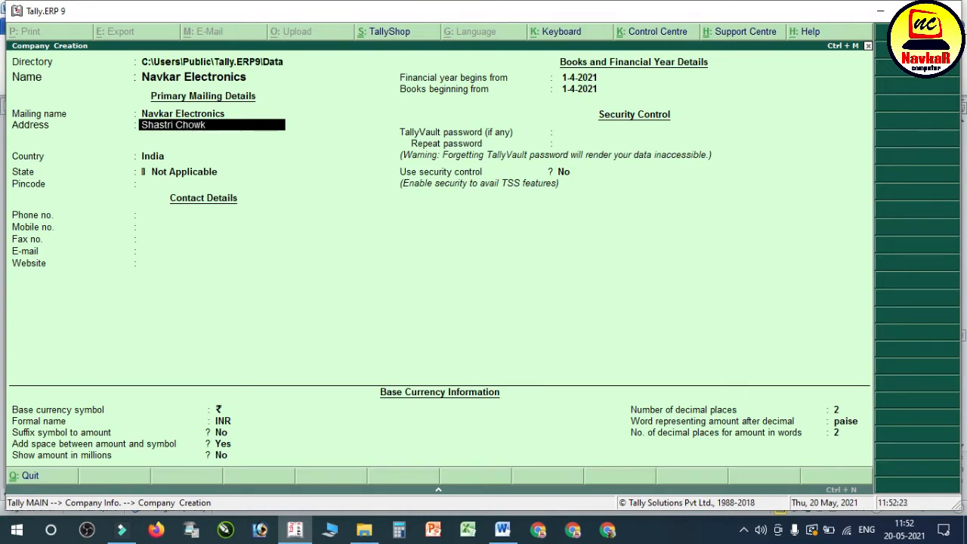
pyautogui.press('Return')
pyautogui.write('Balotra')
pyautogui.press('Return')
pyautogui.press('Return')
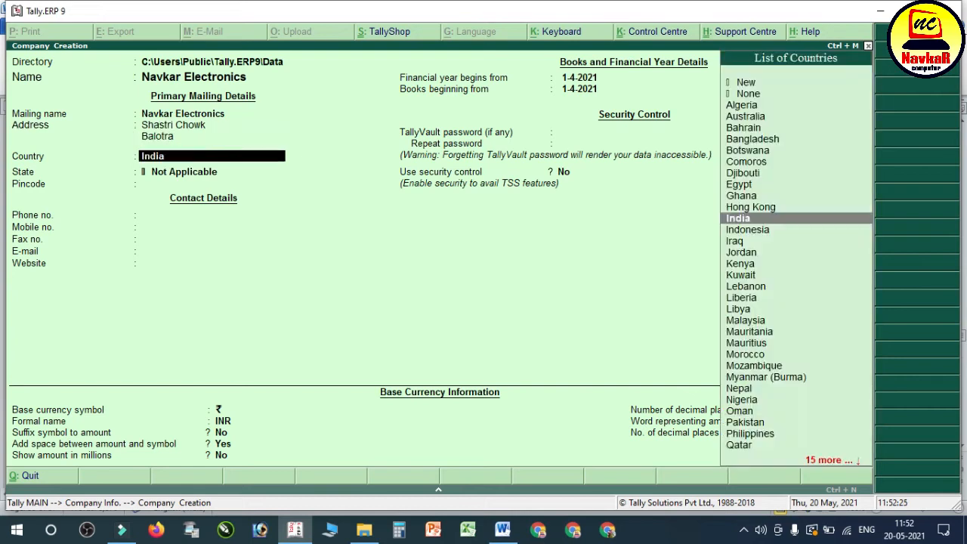
# Step: Keep India as the country, choose Rajasthan as the state, enter the company's pincode and leave the contact details blank
pyautogui.press('Return')
pyautogui.write('ra')
pyautogui.press('Return')
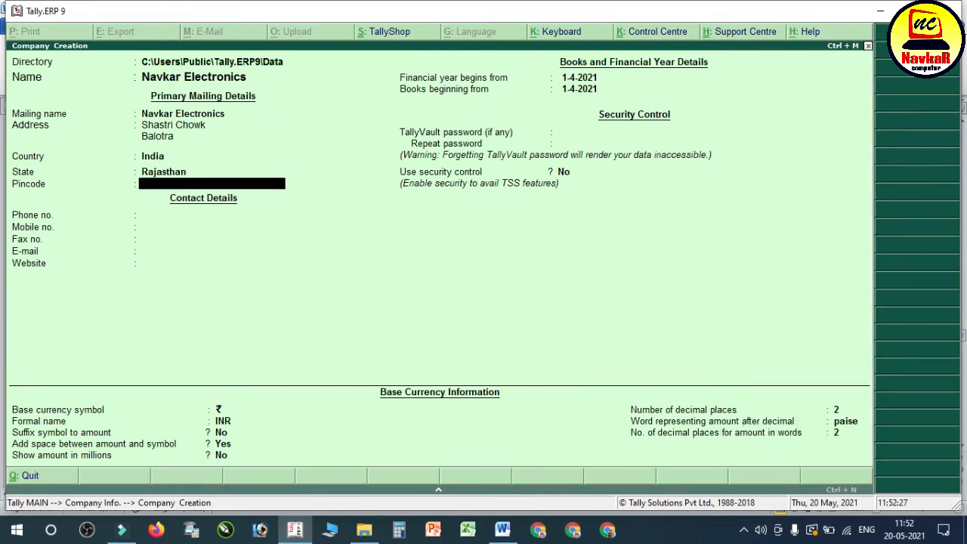
pyautogui.write('344022')
pyautogui.press('Return')
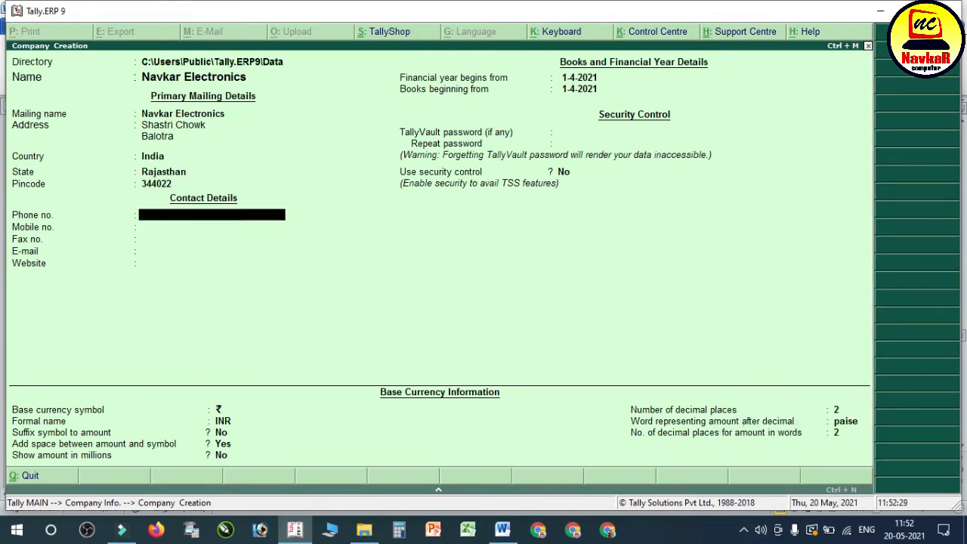
pyautogui.press('Return')
pyautogui.press('Return')
pyautogui.press('Return')
pyautogui.press('Return')
pyautogui.press('Return')
pyautogui.press('Return')
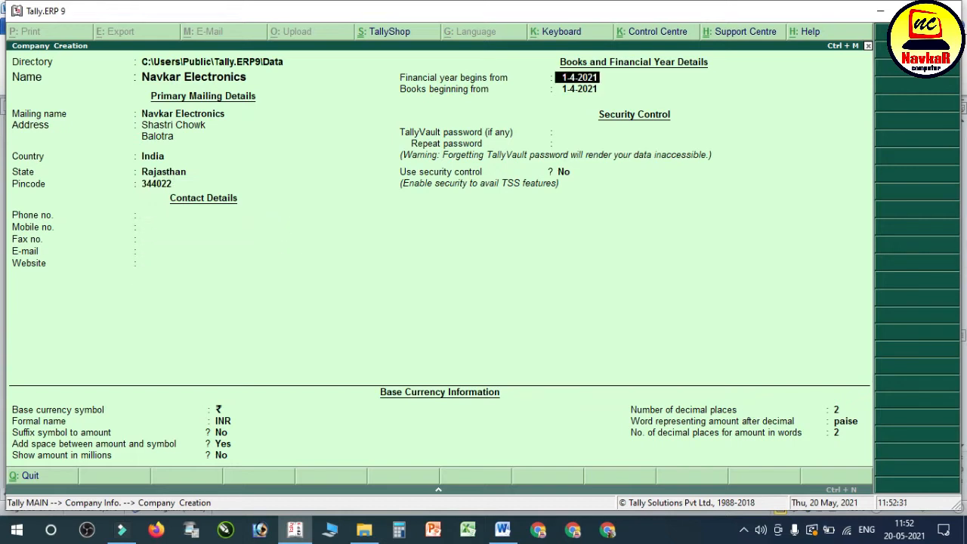
# Step: Set the financial year to begin from 1-4-2020, keep the security defaults and accept the company creation
pyautogui.press('BackSpace')
pyautogui.write('1-4-2020')
pyautogui.press('Return')
pyautogui.press('Return')
pyautogui.press('Return')
pyautogui.press('Return')
pyautogui.press('Return')
pyautogui.press('Return')
pyautogui.press('Return')
pyautogui.press('Return')
pyautogui.press('Return')
pyautogui.press('Return')
pyautogui.press('Return')
pyautogui.press('Return')
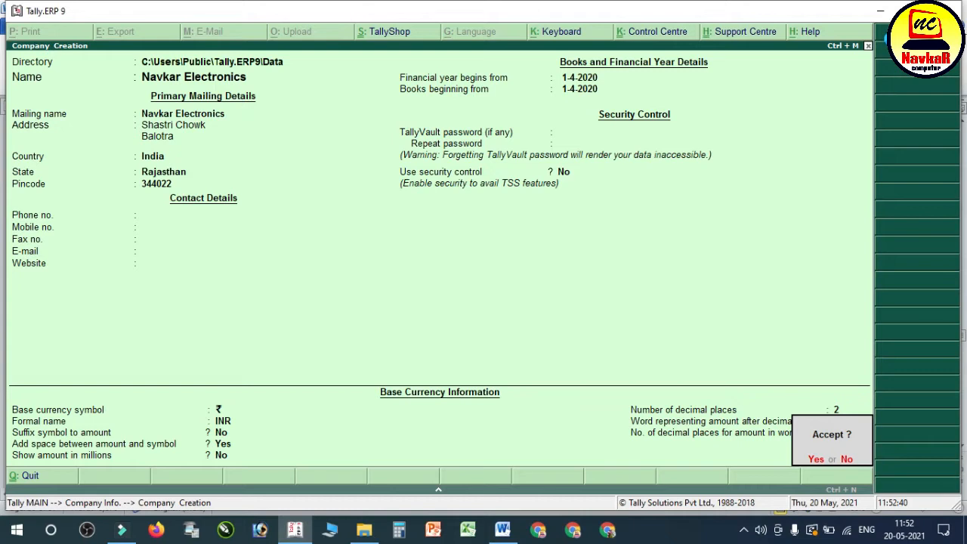
pyautogui.press('Return')
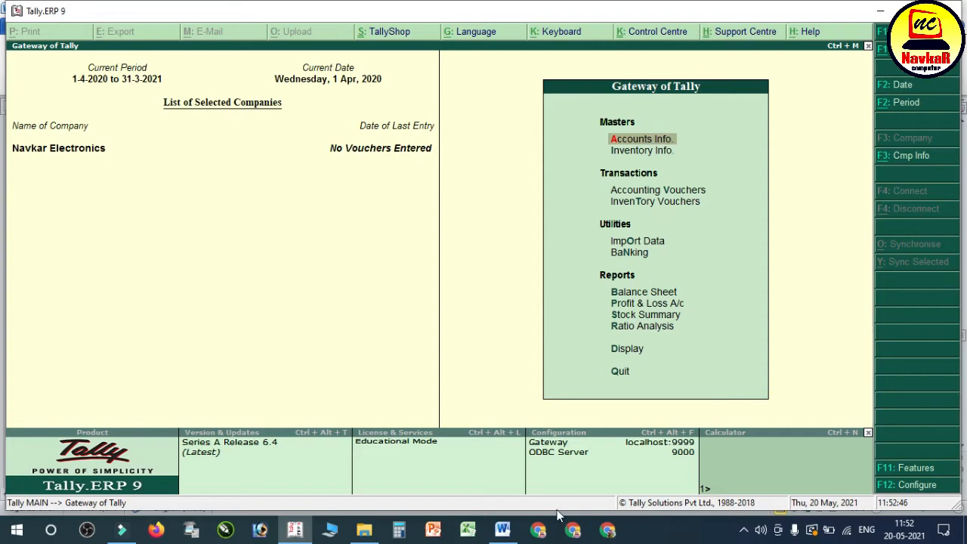
# Step: Switch to the Word notes and check the sample Company Creation screenshot against the exercise details
pyautogui.click(503, 531)
pyautogui.scroll(-10, 507, 432)
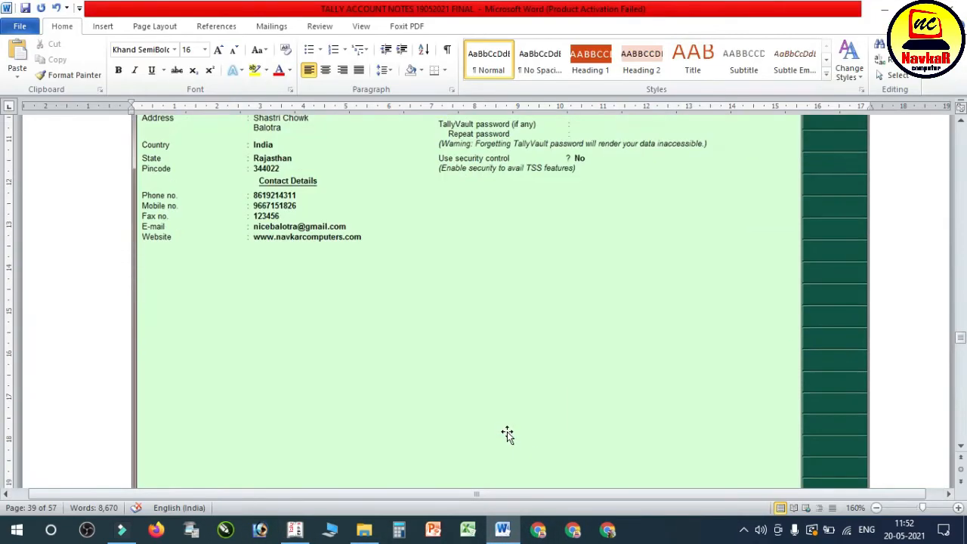
pyautogui.scroll(-5, 507, 432)
pyautogui.scroll(10, 491, 346)
pyautogui.scroll(5, 493, 348)
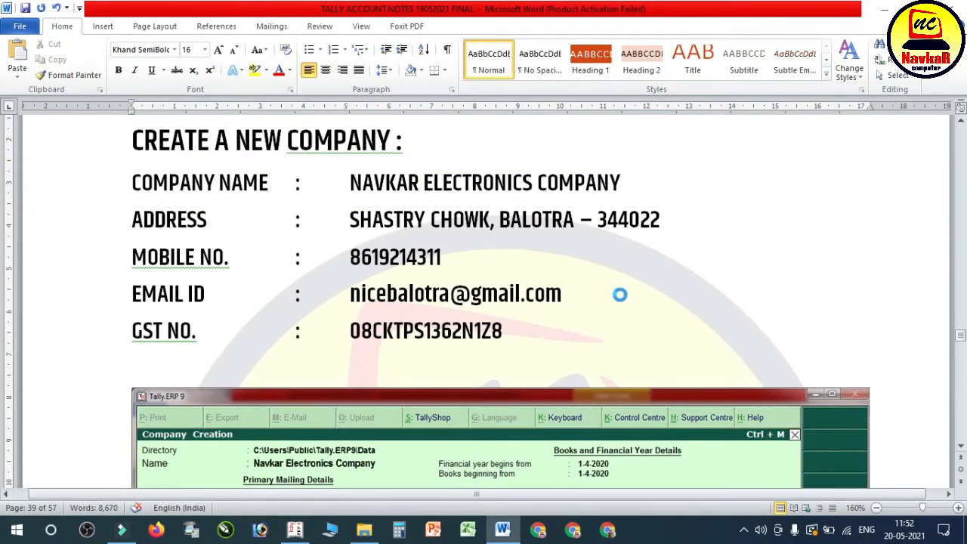
# Step: Read the steps for enabling GST in Tally, highlighting the introductory sentence and the OPEN COMPANY, F11 and STATUTORY & TAXATION lines
pyautogui.scroll(-10, 621, 294)
pyautogui.scroll(-3, 621, 298)
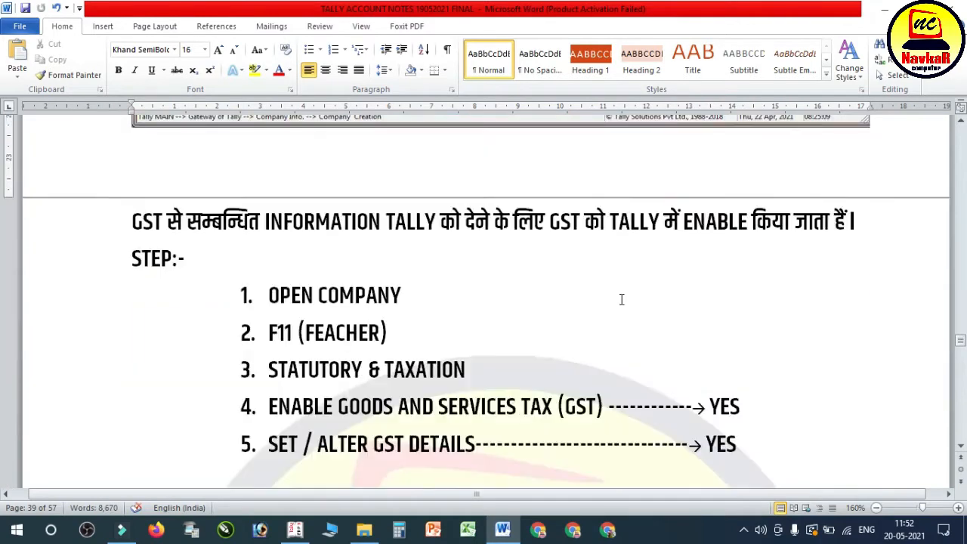
pyautogui.moveTo(133, 222); pyautogui.dragTo(877, 223)
pyautogui.scroll(-1, 479, 265)
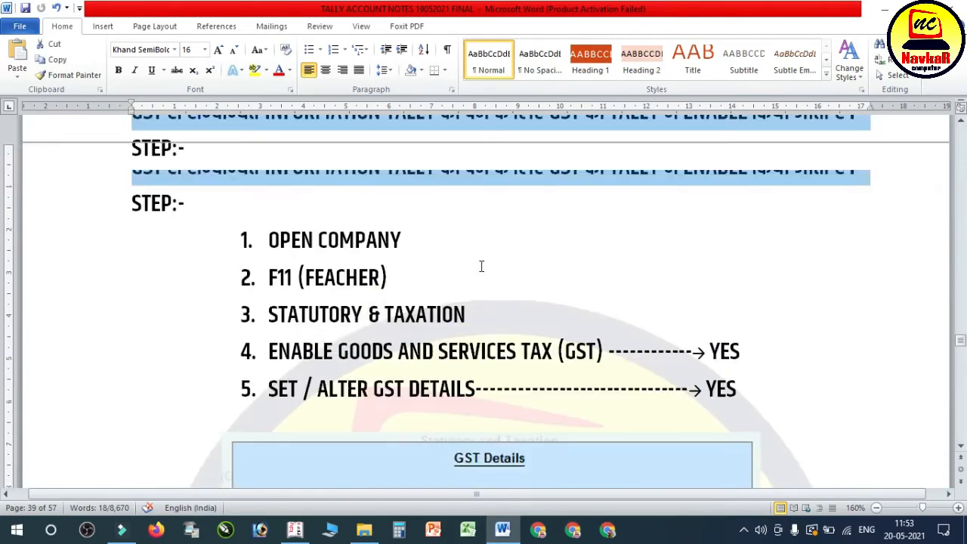
pyautogui.click(376, 261)
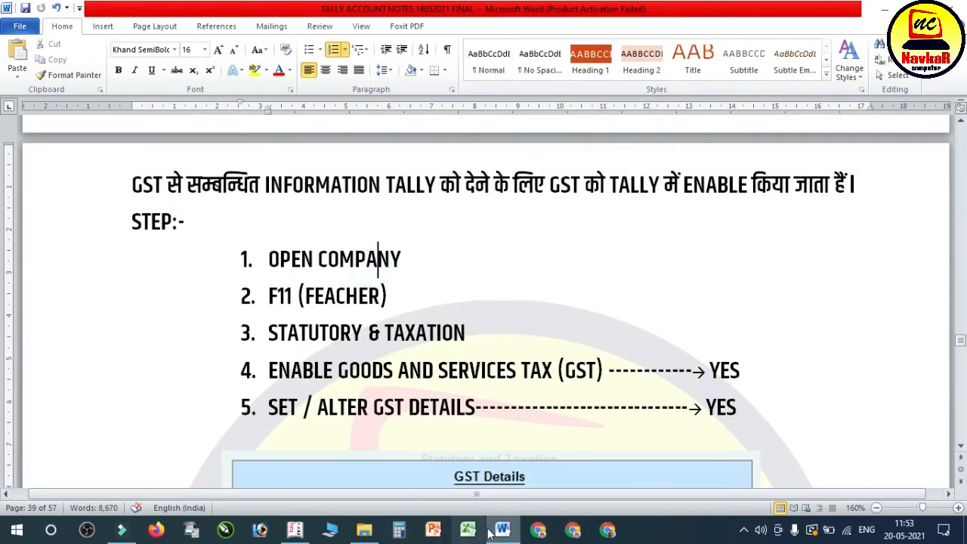
pyautogui.click(495, 244)
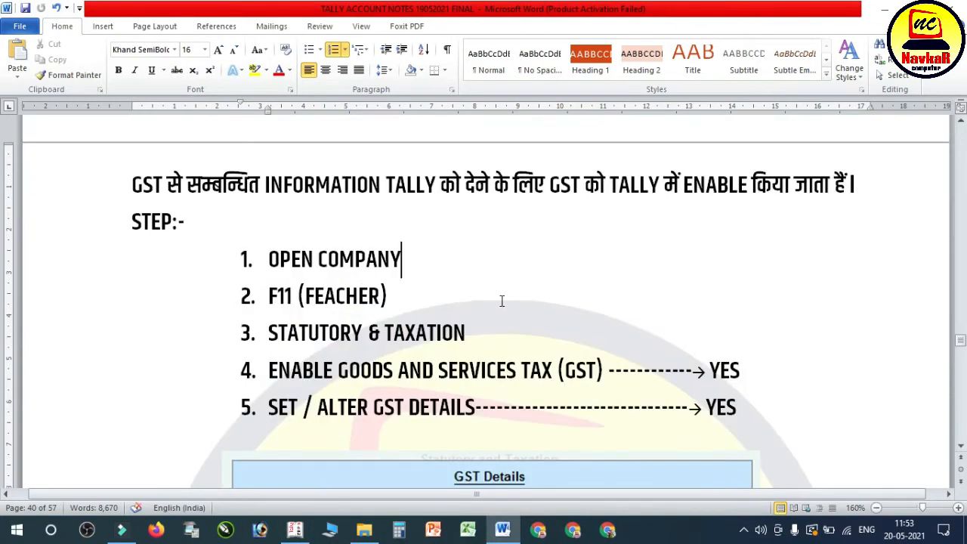
pyautogui.moveTo(328, 260); pyautogui.dragTo(378, 259)
pyautogui.click(387, 295)
pyautogui.moveTo(299, 259); pyautogui.dragTo(385, 260)
pyautogui.moveTo(270, 297); pyautogui.dragTo(387, 299)
pyautogui.moveTo(269, 333); pyautogui.dragTo(437, 337)
pyautogui.click(409, 370)
# Step: Examine the sample GST Details screenshot below the GST enabling steps in the notes
pyautogui.scroll(-3, 529, 370)
pyautogui.scroll(-1, 462, 348)
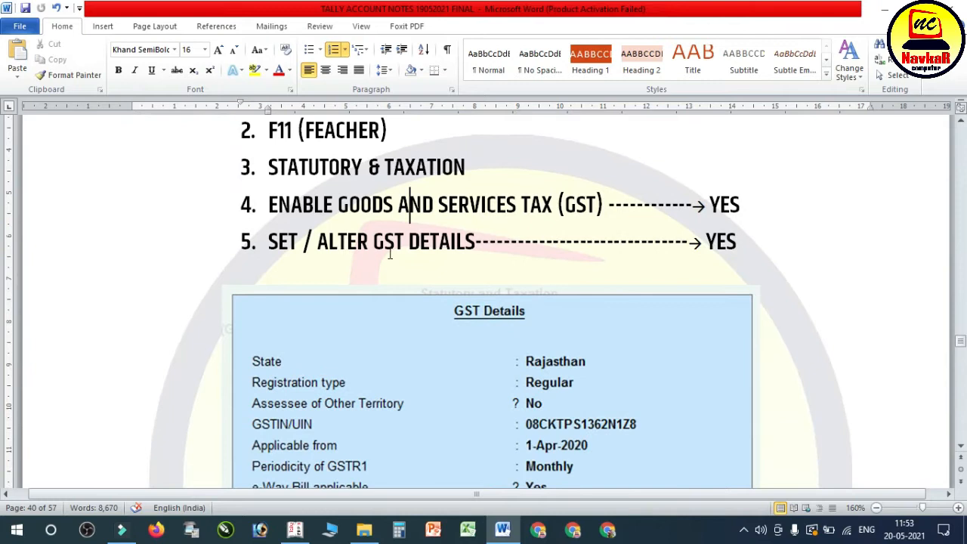
pyautogui.scroll(-3, 718, 246)
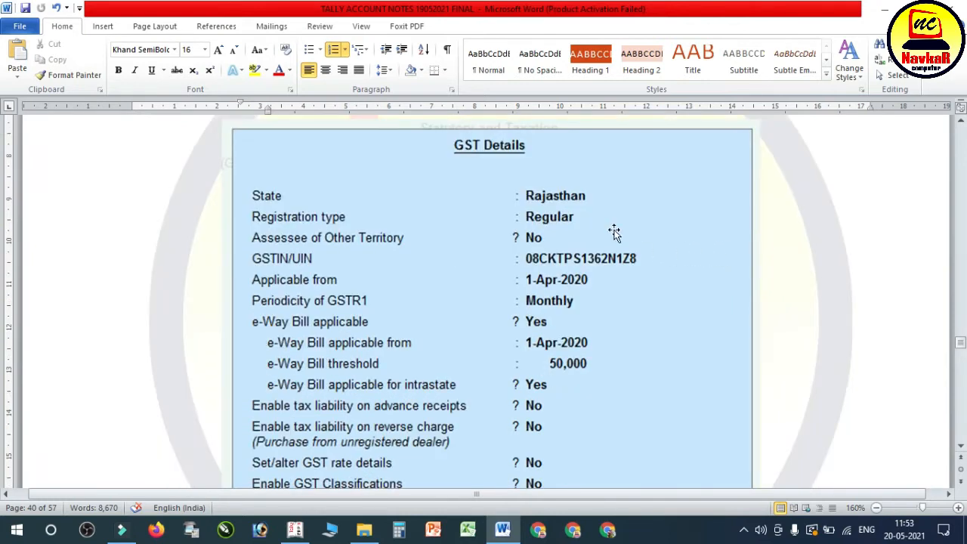
pyautogui.scroll(-1, 613, 233)
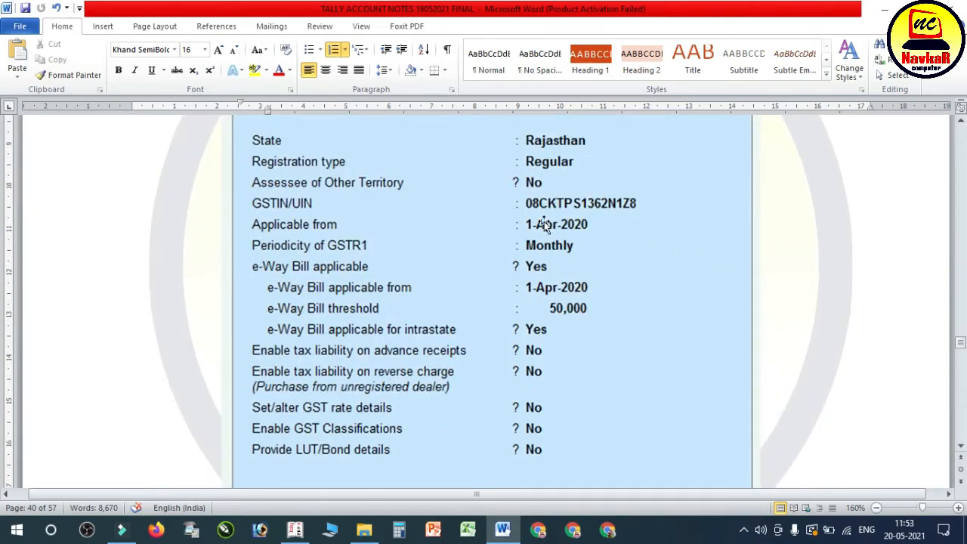
# Step: In Tally.ERP 9, open the company's Statutory & Taxation features, enable Goods and Services Tax and set Set/alter GST details to Yes
pyautogui.click(295, 530)
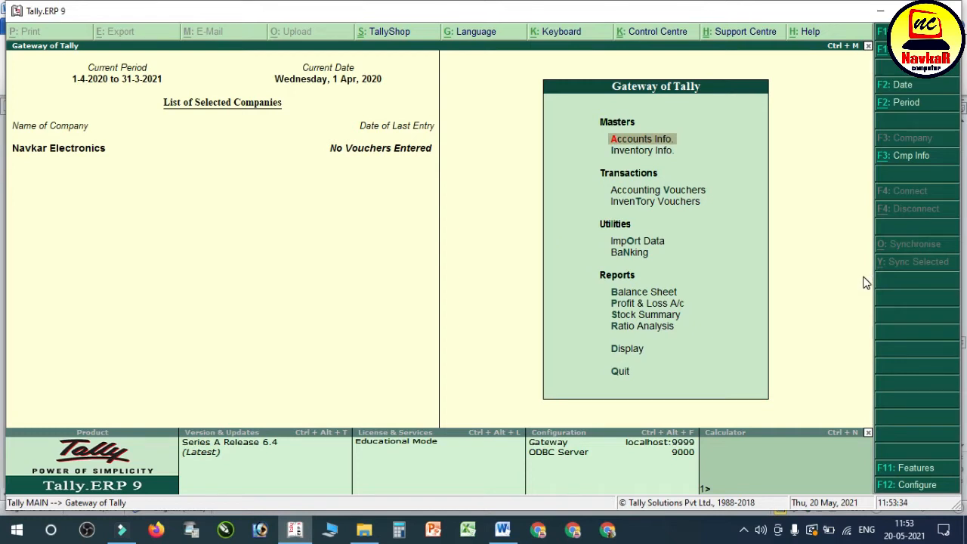
pyautogui.press('F11')
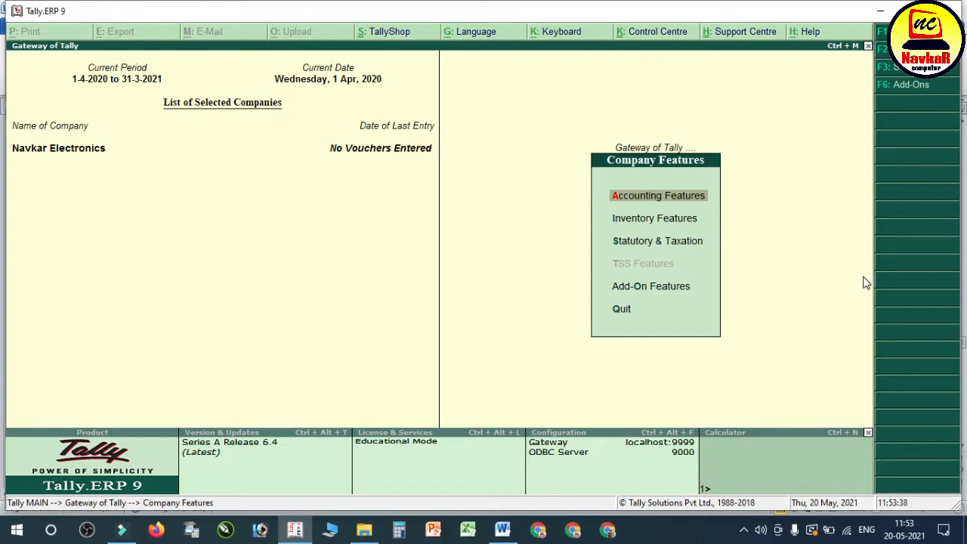
pyautogui.press('Down')
pyautogui.press('Down')
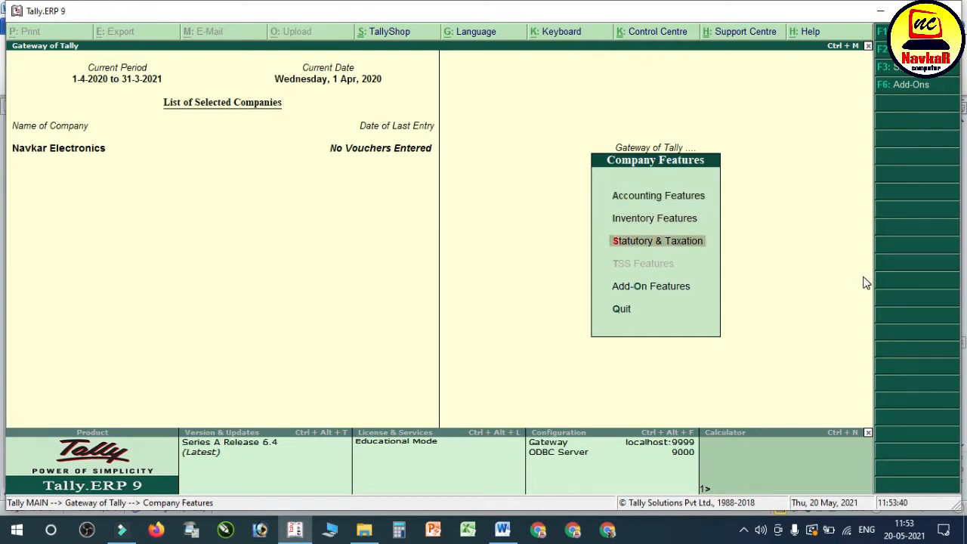
pyautogui.press('Return')
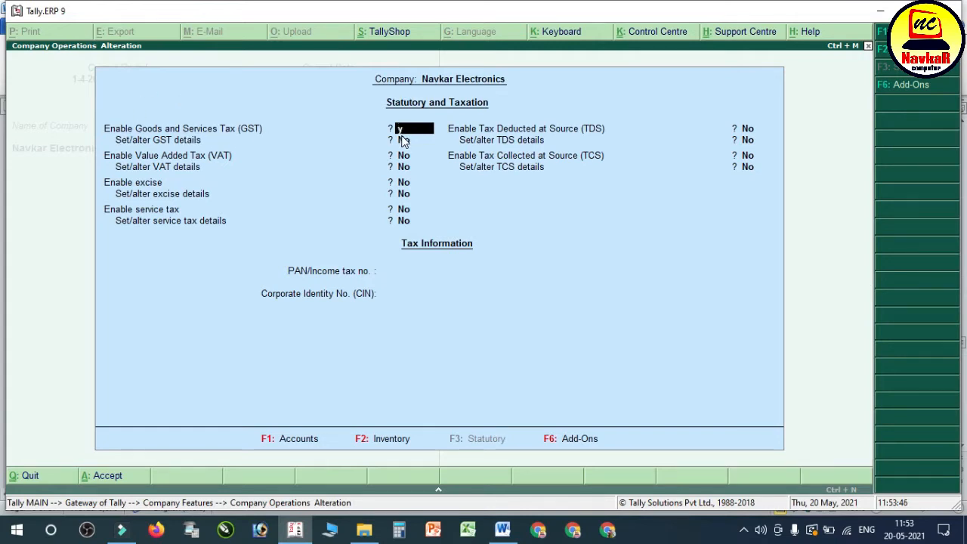
pyautogui.press('y')
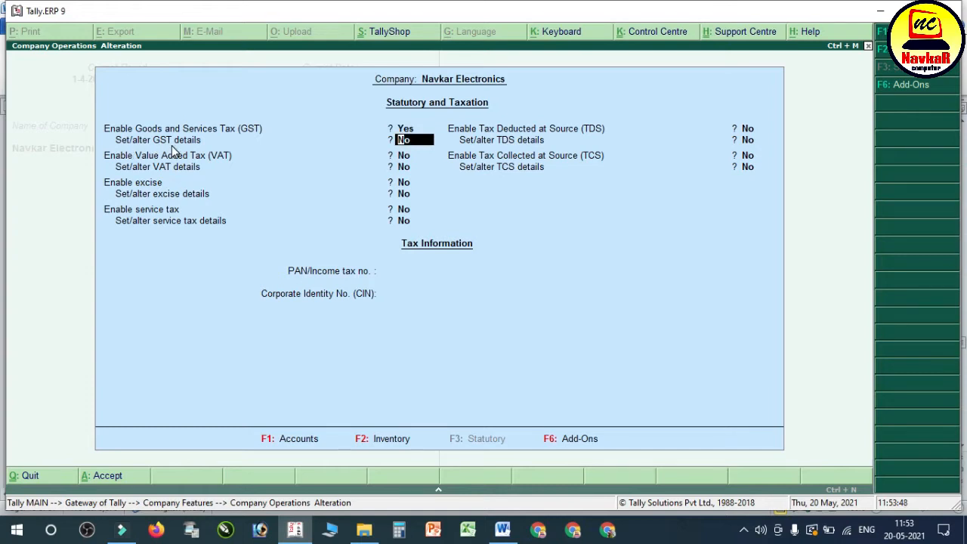
pyautogui.press('y')
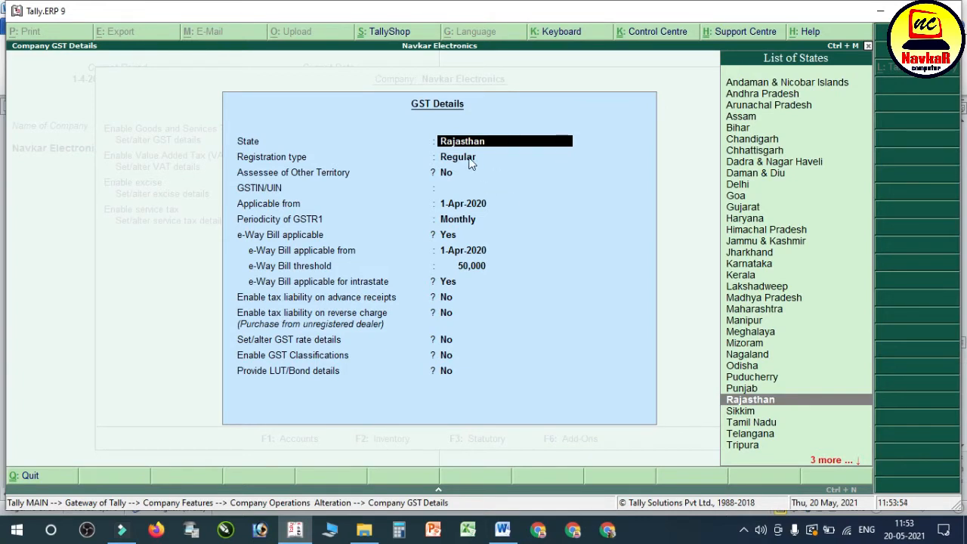
# Step: In GST Details, keep Rajasthan as the state, choose the Regular registration type and leave Assessee of Other Territory at No
pyautogui.press('Return')
pyautogui.press('Up')
pyautogui.press('Down')
pyautogui.press('Up')
pyautogui.press('Down')
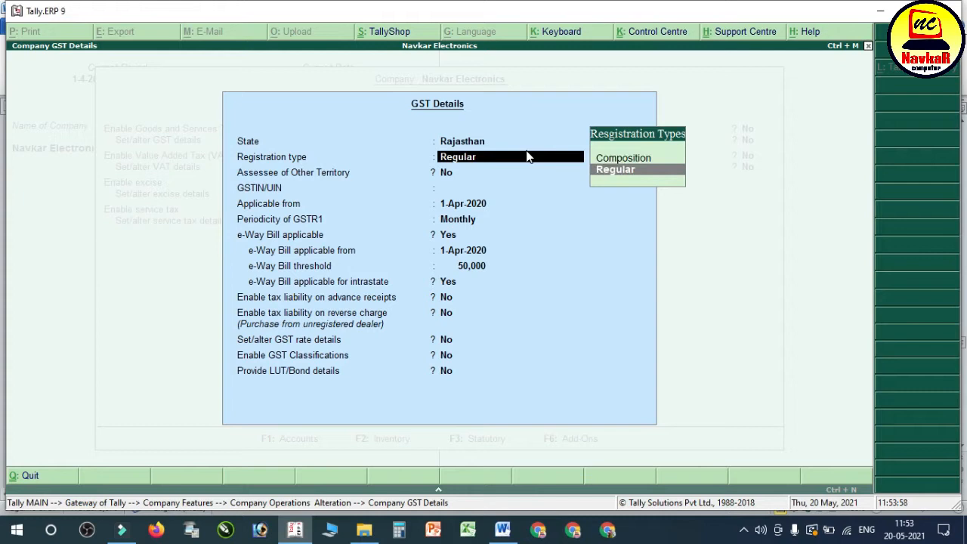
pyautogui.press('Up')
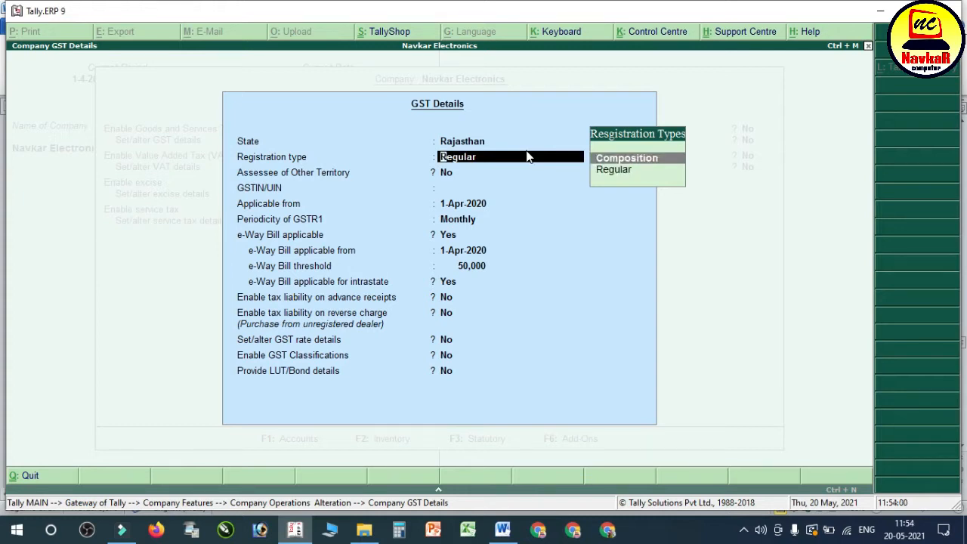
pyautogui.press('Down')
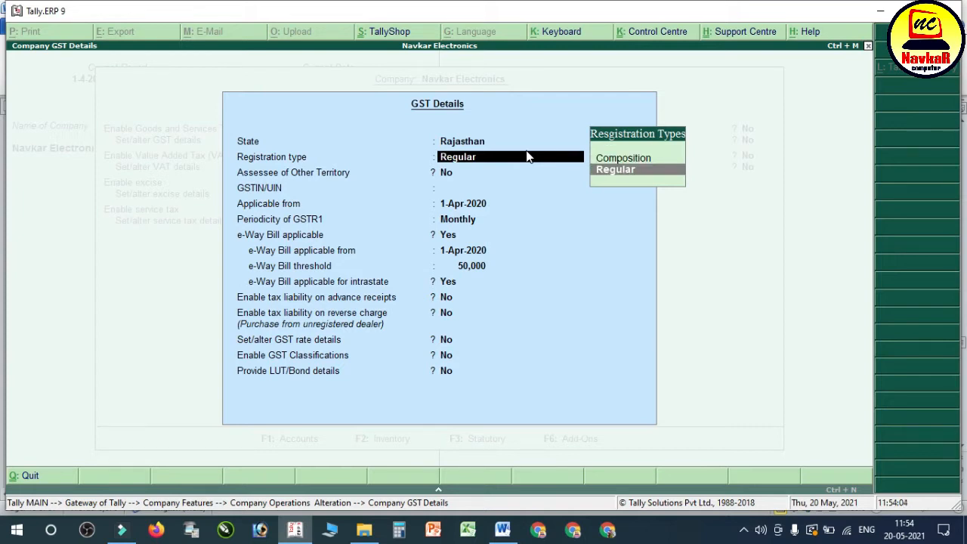
pyautogui.press('Return')
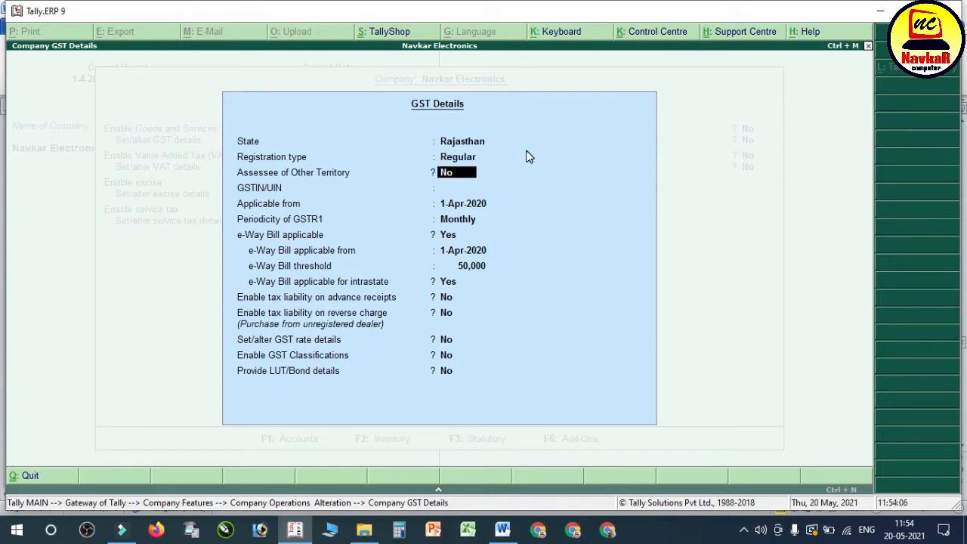
pyautogui.press('Return')
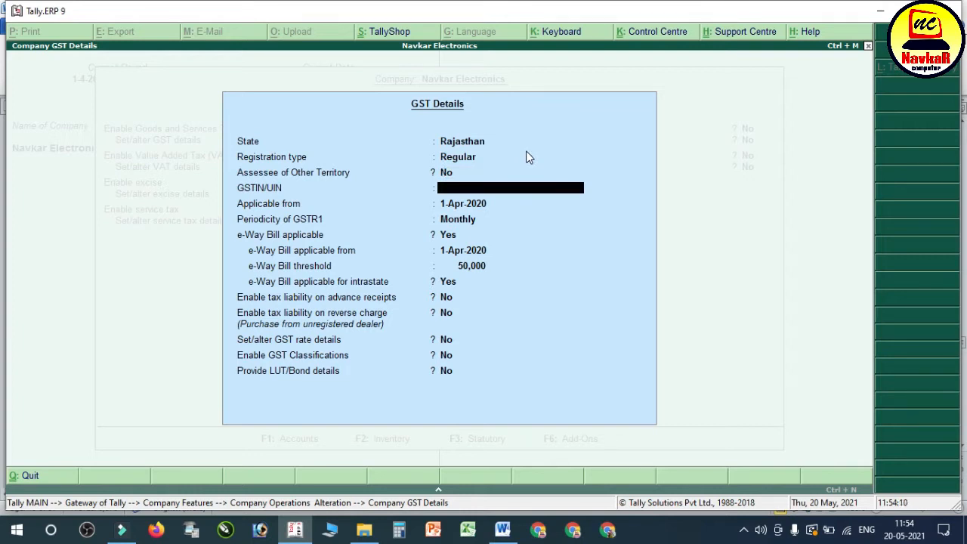
# Step: Switch to the Word notes, find the Navkar Electronics Company details and highlight the value beside GST NO
pyautogui.click(503, 531)
pyautogui.scroll(3, 506, 321)
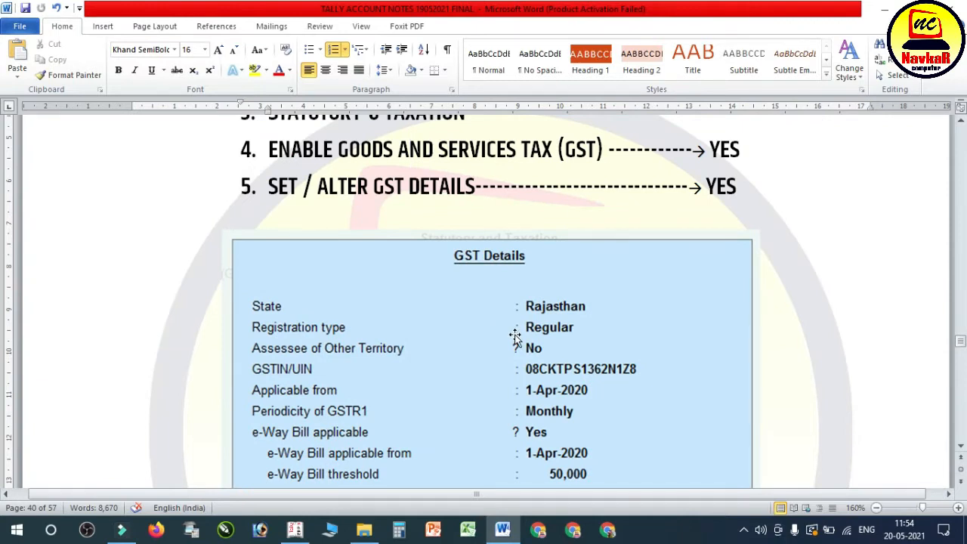
pyautogui.scroll(6, 515, 335)
pyautogui.scroll(-2, 518, 336)
pyautogui.scroll(10, 519, 336)
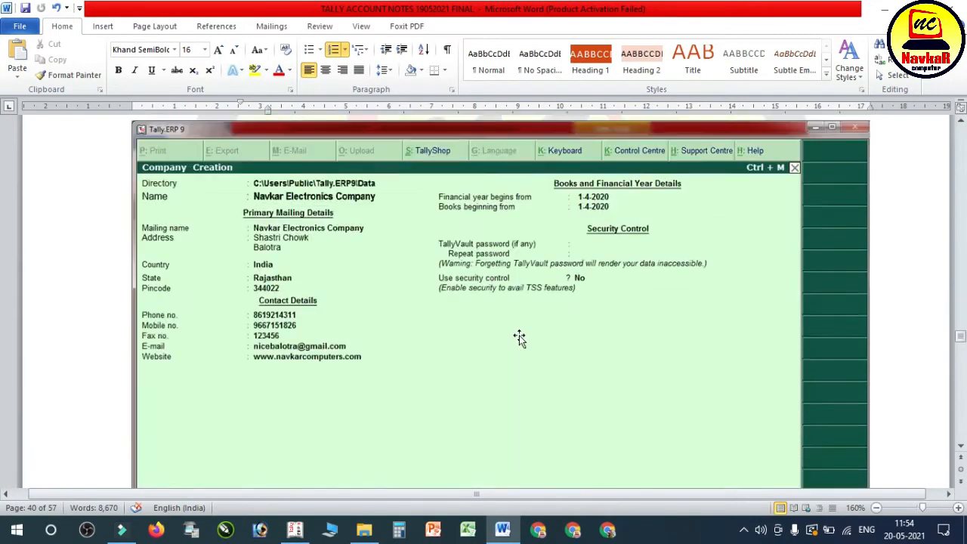
pyautogui.click(499, 291)
pyautogui.moveTo(499, 291); pyautogui.dragTo(350, 300)
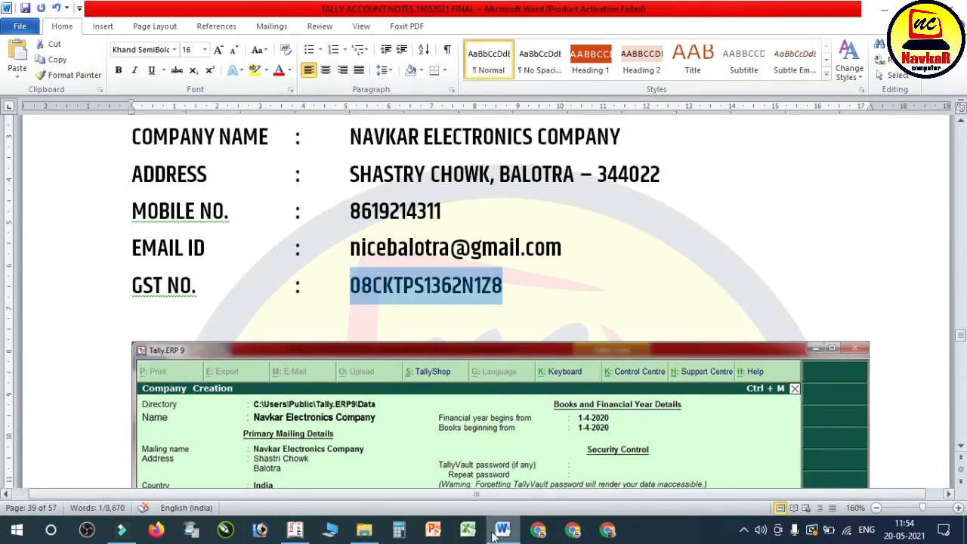
# Step: Return to Tally.ERP 9, rechecking the notes as needed, and enter the company's GSTIN/UIN in GST Details
pyautogui.click(295, 529)
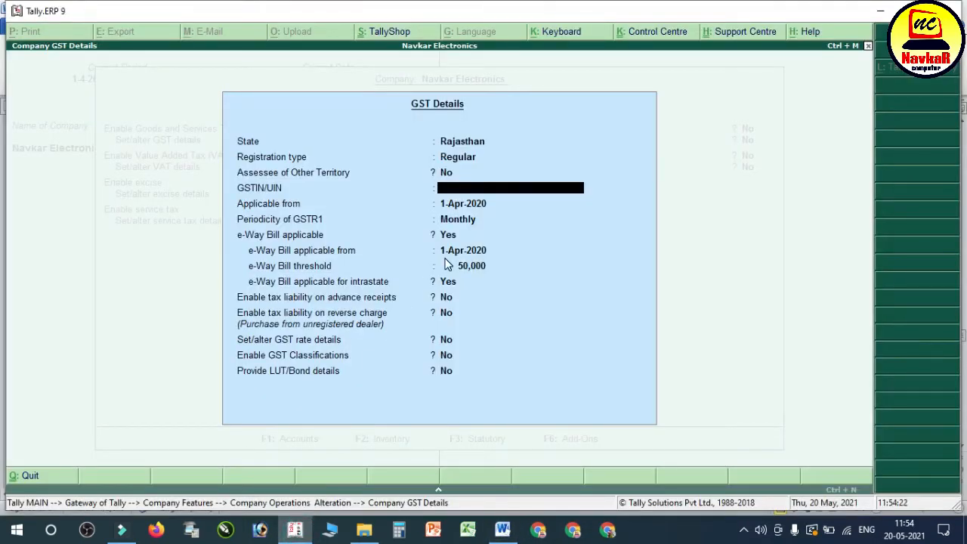
pyautogui.click(501, 532)
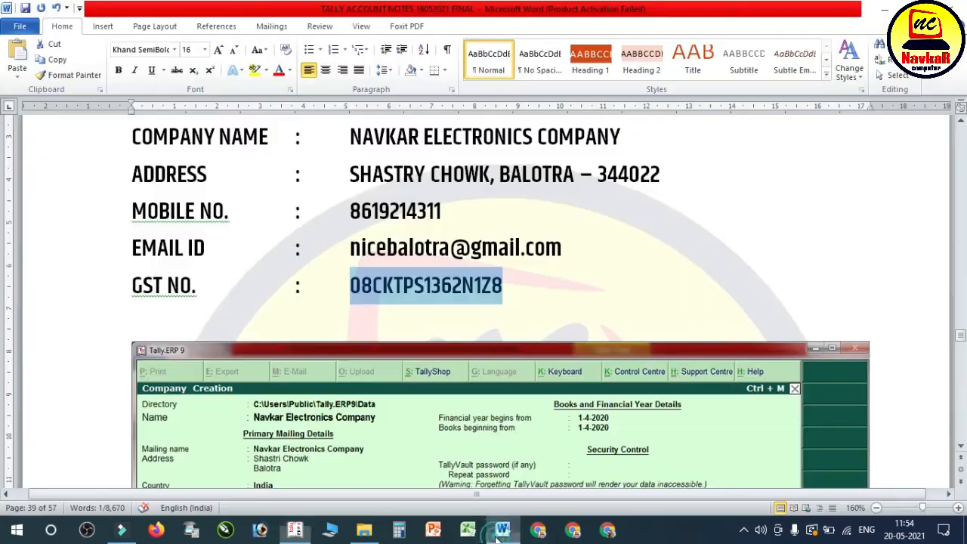
pyautogui.click(500, 532)
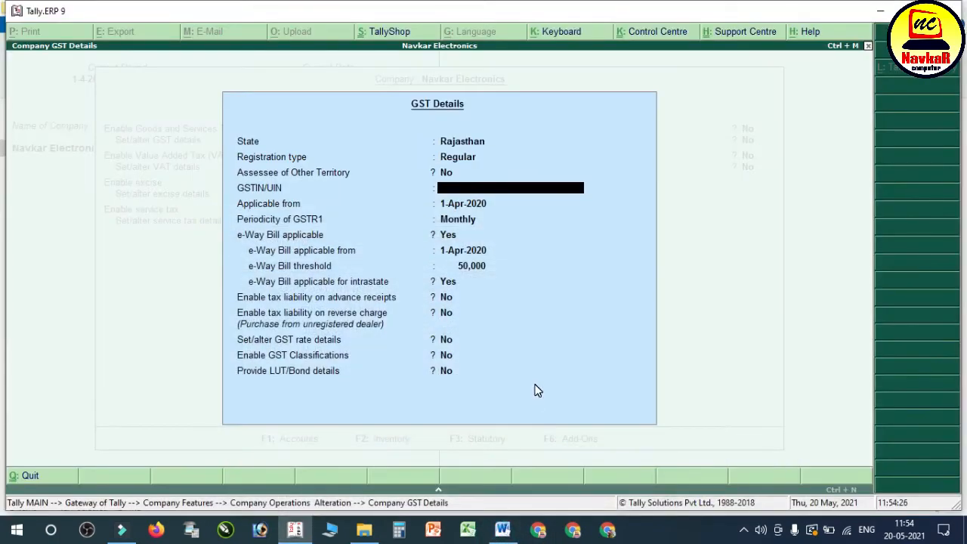
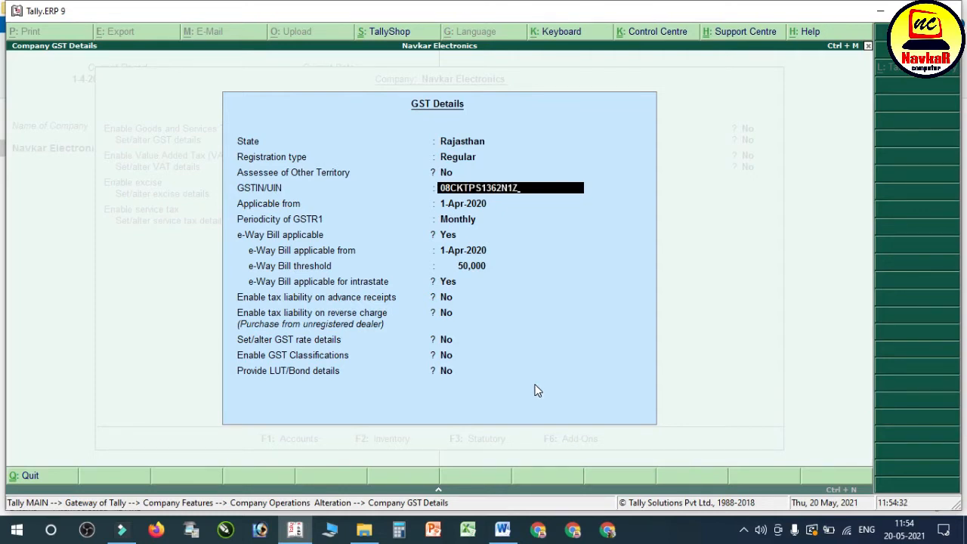
pyautogui.press('Return')
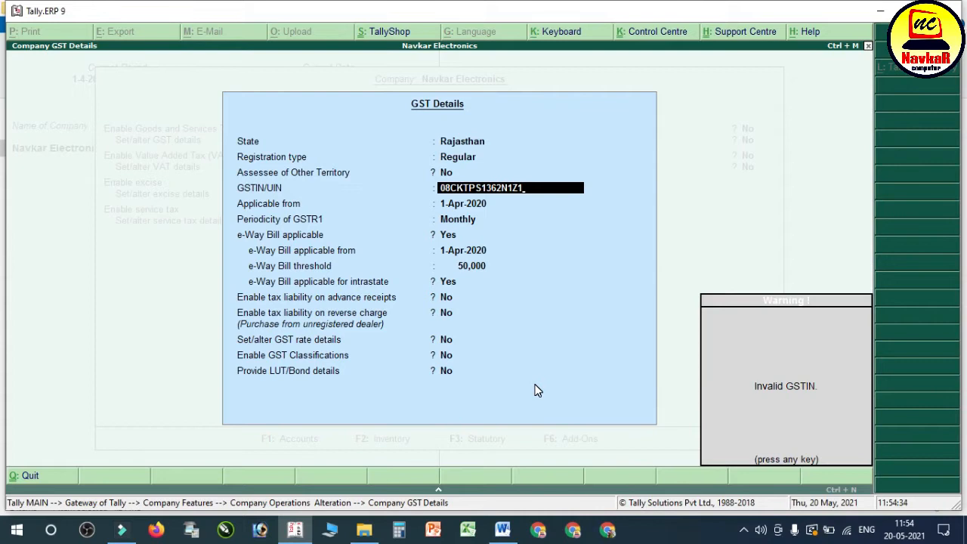
pyautogui.press('Return')
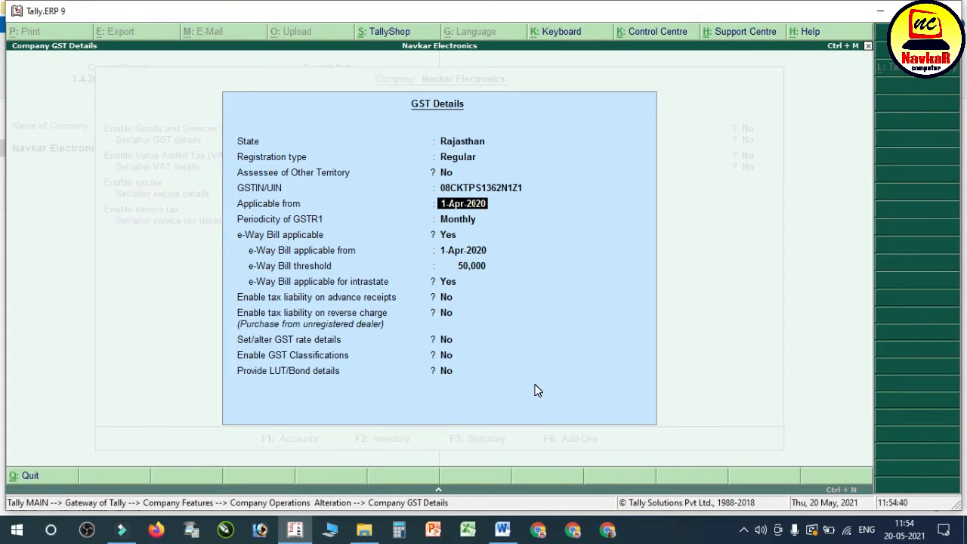
# Step: Keep 1-Apr-2020 as the applicable date, Monthly GSTR1 periodicity and the remaining e-Way Bill and tax defaults, and save the GST details and statutory features
pyautogui.press('Return')
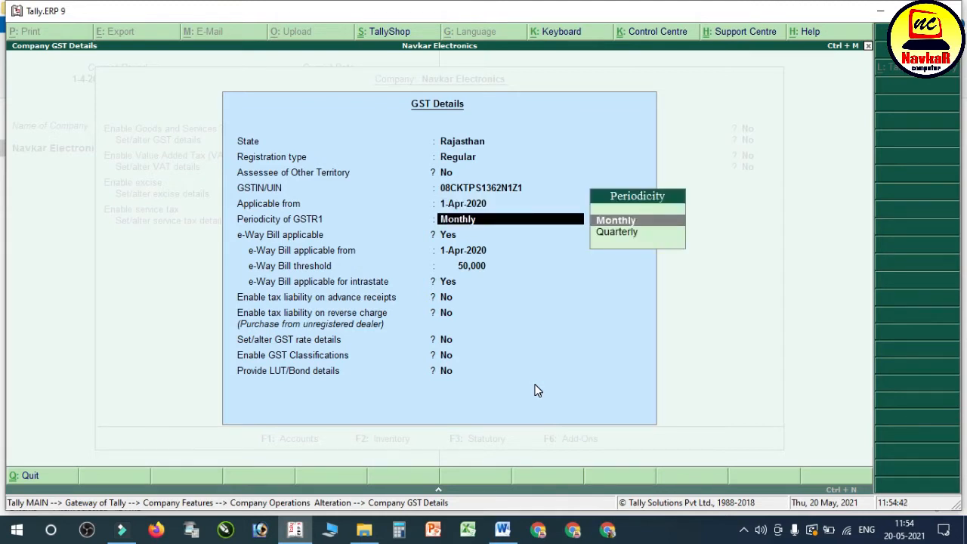
pyautogui.press('Return')
pyautogui.press('Return')
pyautogui.press('Return')
pyautogui.press('Return')
pyautogui.press('Return')
pyautogui.press('Return')
pyautogui.press('Return')
pyautogui.press('Return')
pyautogui.press('Return')
pyautogui.press('Return')
pyautogui.press('Return')
pyautogui.press('Return')
pyautogui.press('Return')
pyautogui.press('Return')
pyautogui.press('Return')
pyautogui.press('Return')
pyautogui.press('Return')
pyautogui.press('Return')
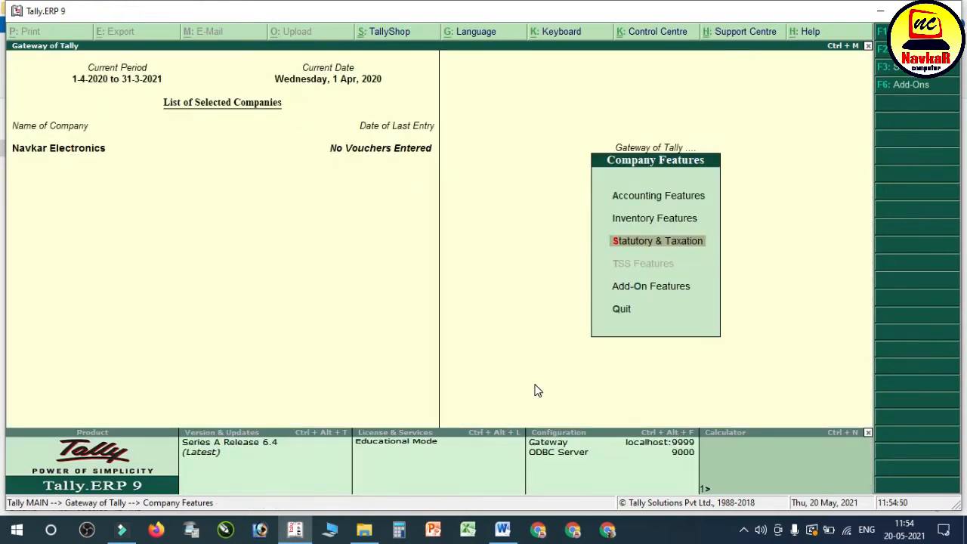
# Step: Switch to the Word notes and find the section on making a demo GSTIN number, below the sample GST Details screenshot
pyautogui.click(503, 530)
pyautogui.scroll(-5, 529, 343)
pyautogui.scroll(-6, 529, 342)
pyautogui.scroll(2, 497, 349)
pyautogui.scroll(-9, 651, 368)
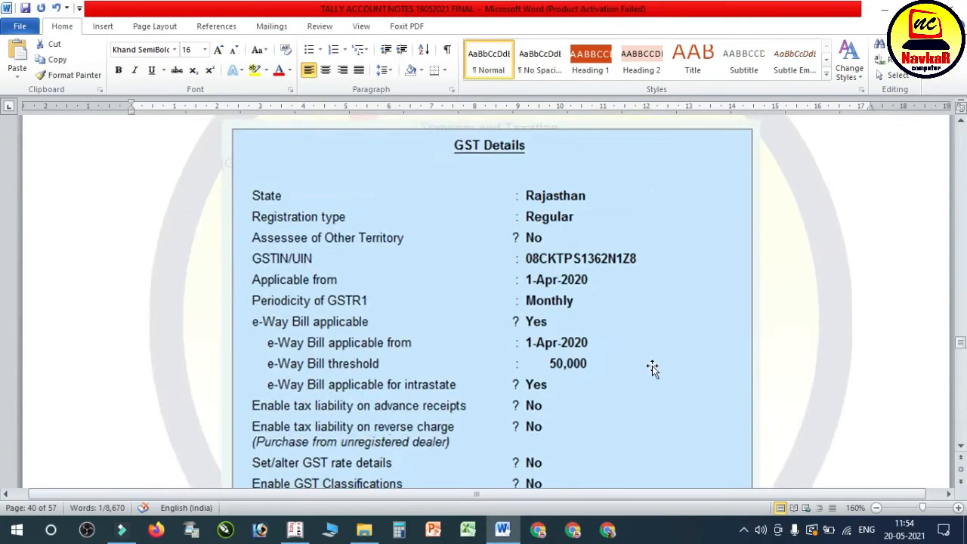
pyautogui.scroll(-7, 653, 360)
pyautogui.scroll(3, 652, 358)
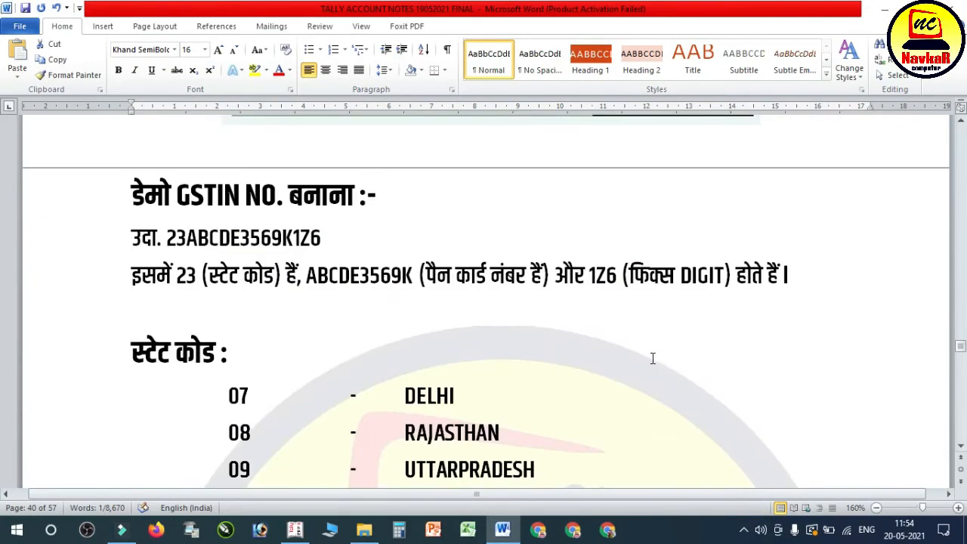
pyautogui.scroll(-8, 348, 253)
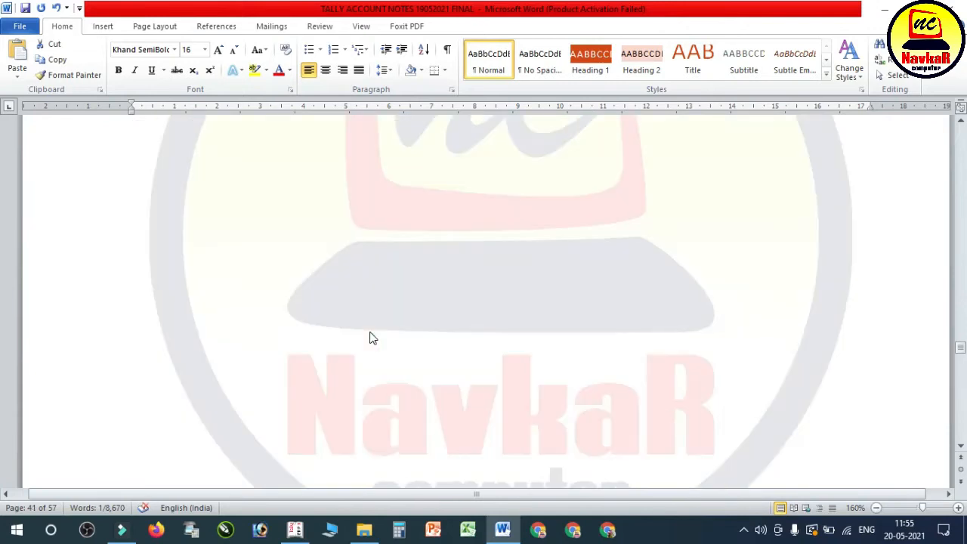
pyautogui.scroll(9, 374, 330)
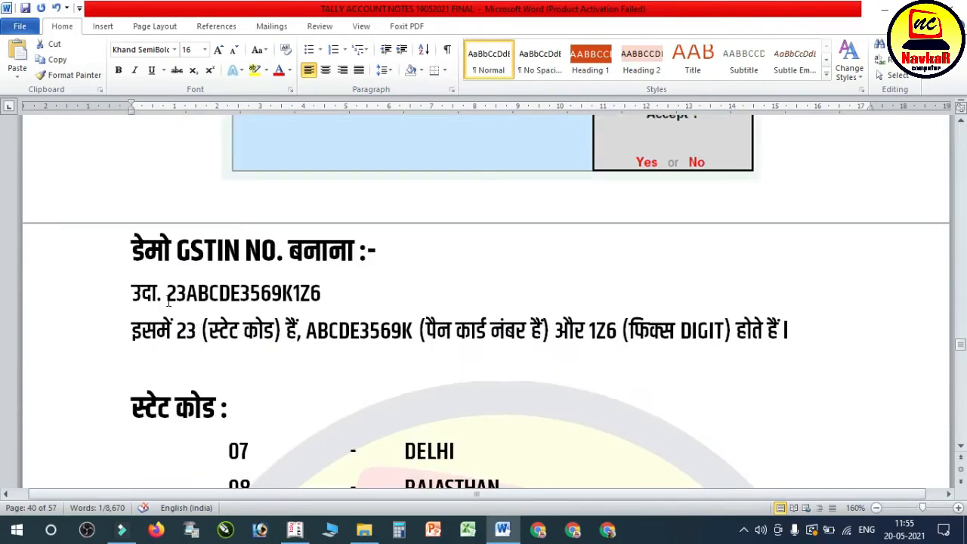
pyautogui.scroll(-1, 272, 353)
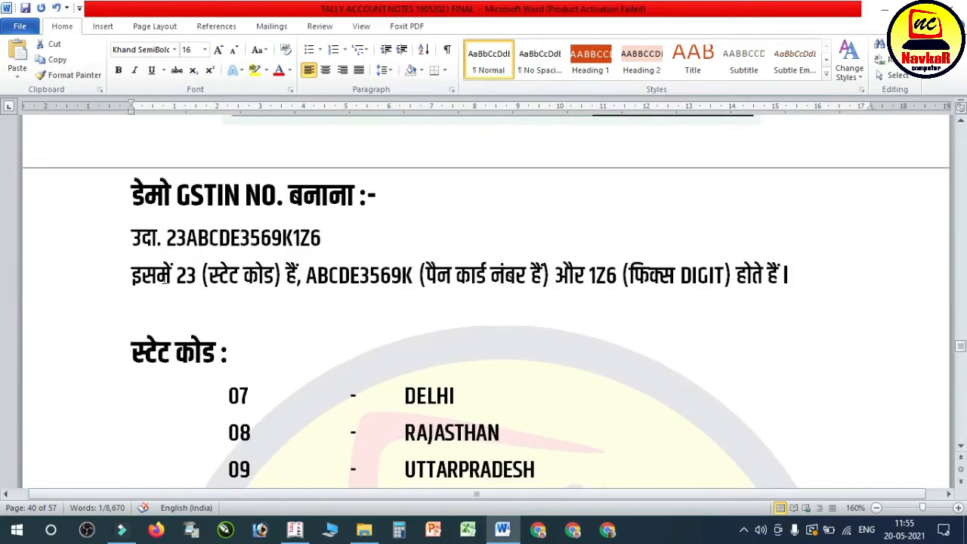
# Step: Read how the demo GSTIN is built, highlighting the sample number and its state code, PAN card number and fixed-digit parts
pyautogui.moveTo(168, 239); pyautogui.dragTo(330, 248)
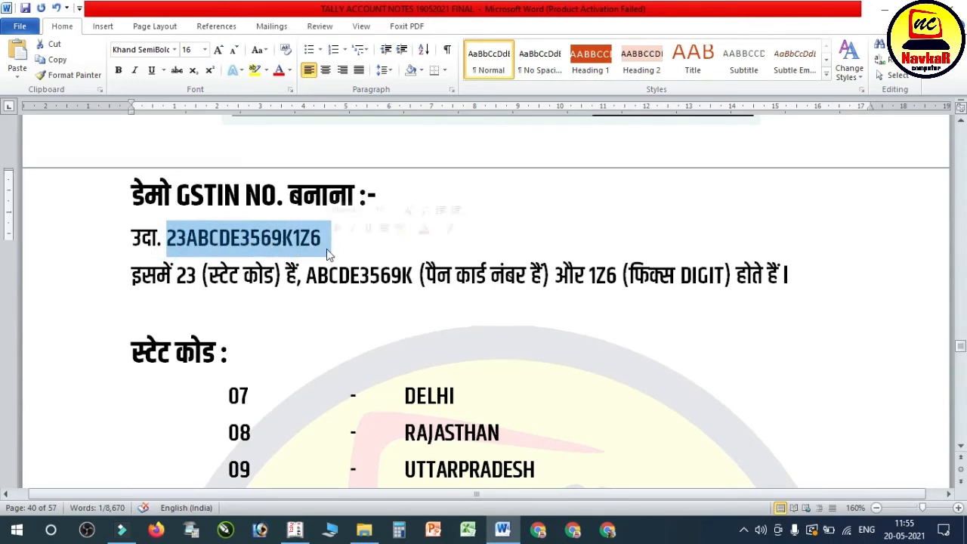
pyautogui.click(309, 238)
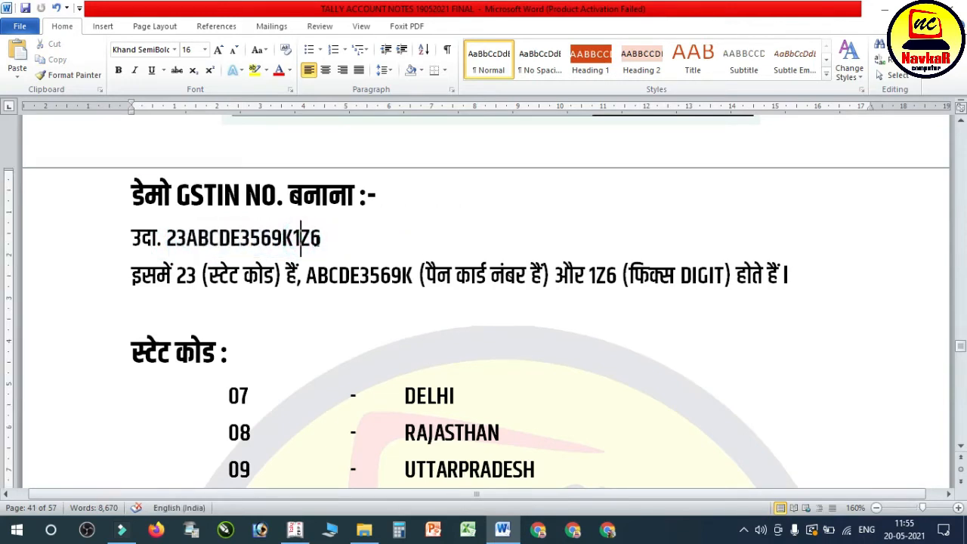
pyautogui.moveTo(176, 276); pyautogui.dragTo(196, 276)
pyautogui.moveTo(166, 238); pyautogui.dragTo(186, 238)
pyautogui.click(176, 239)
pyautogui.moveTo(174, 276); pyautogui.dragTo(218, 276)
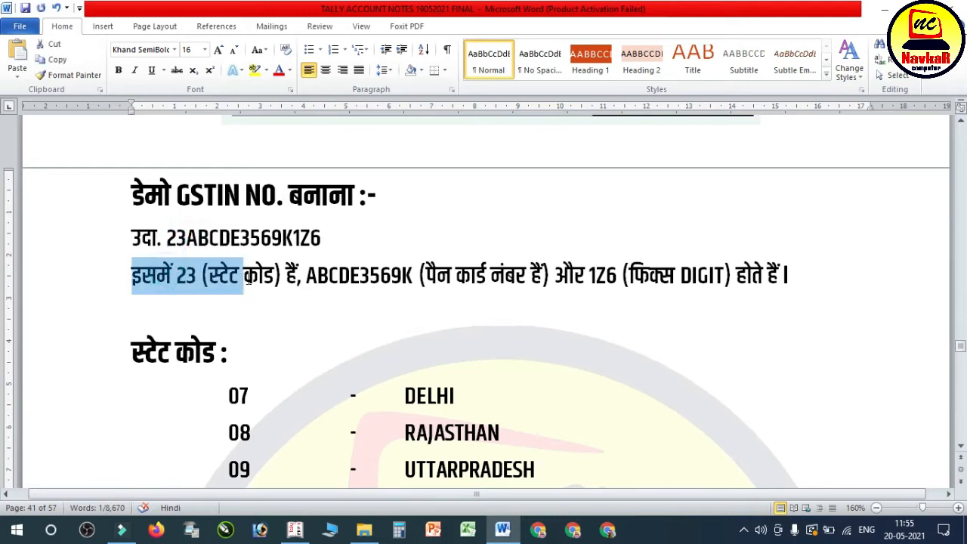
pyautogui.moveTo(306, 277); pyautogui.dragTo(732, 282)
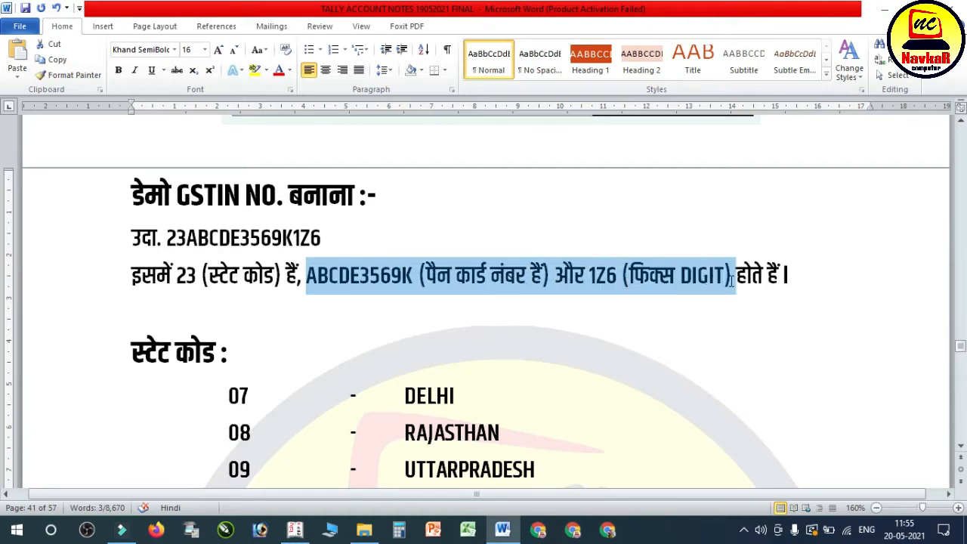
# Step: Read the state code list and the numbered transactions dated 01-04-2020 in the notes
pyautogui.scroll(-3, 455, 301)
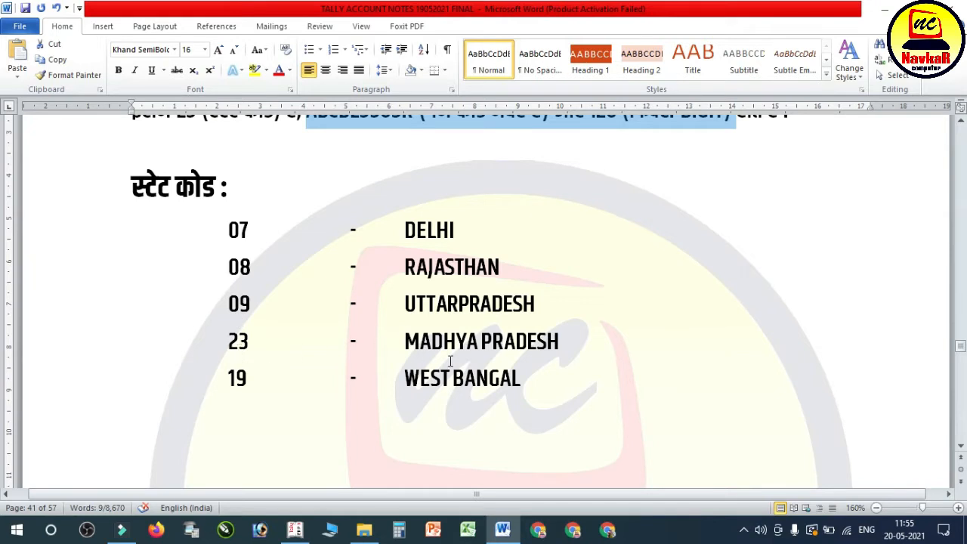
pyautogui.scroll(-10, 474, 390)
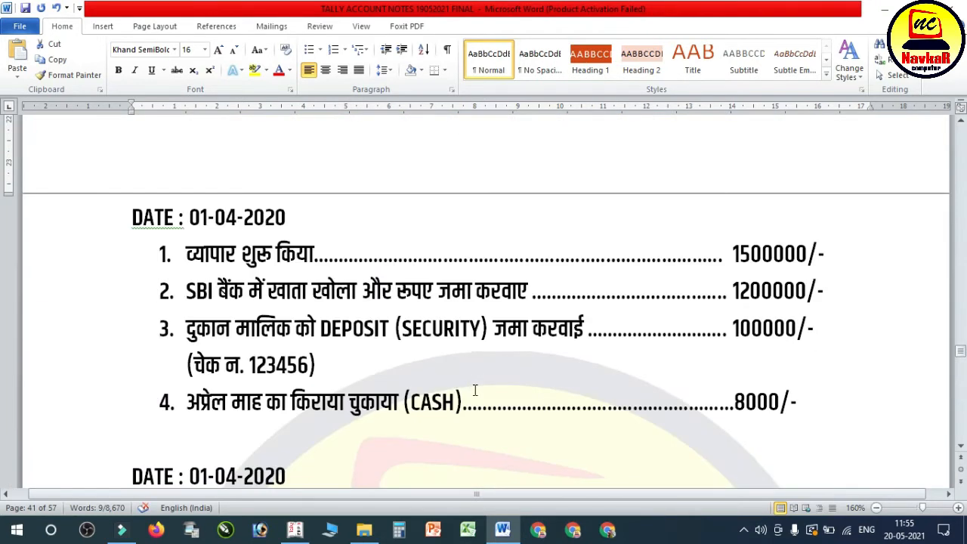
pyautogui.click(456, 296)
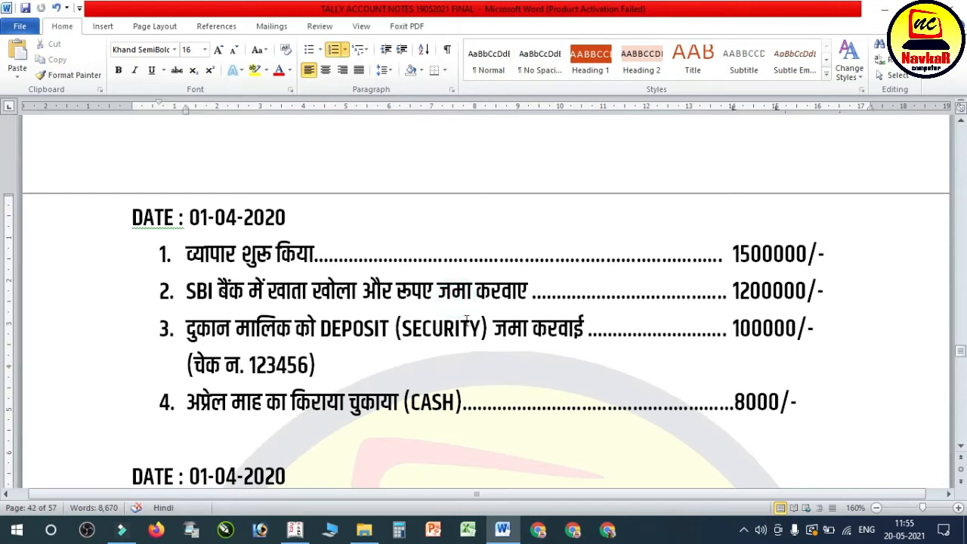
pyautogui.scroll(-1, 467, 321)
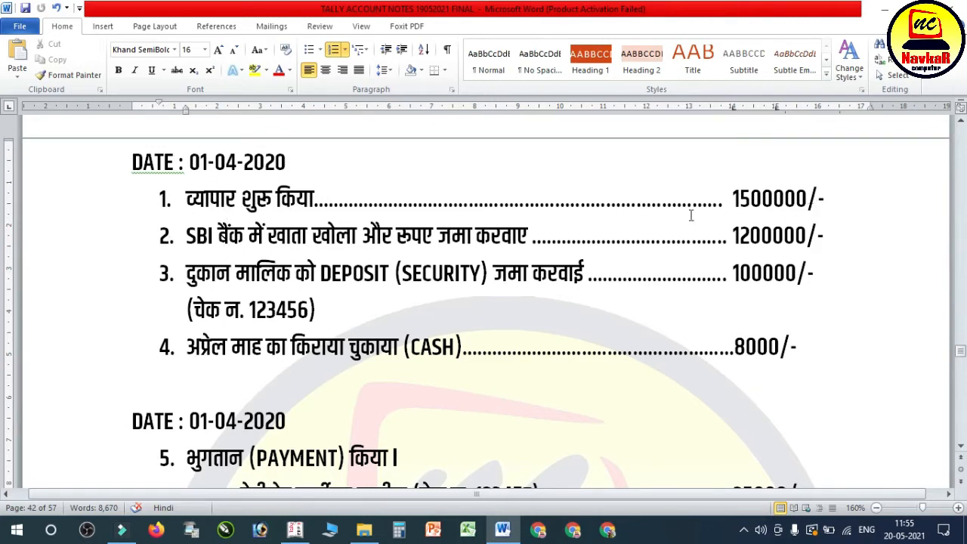
# Step: Switch to Tally.ERP 9, leave Company Features and open Accounting Vouchers from the Gateway of Tally
pyautogui.click(307, 534)
pyautogui.press('Escape')
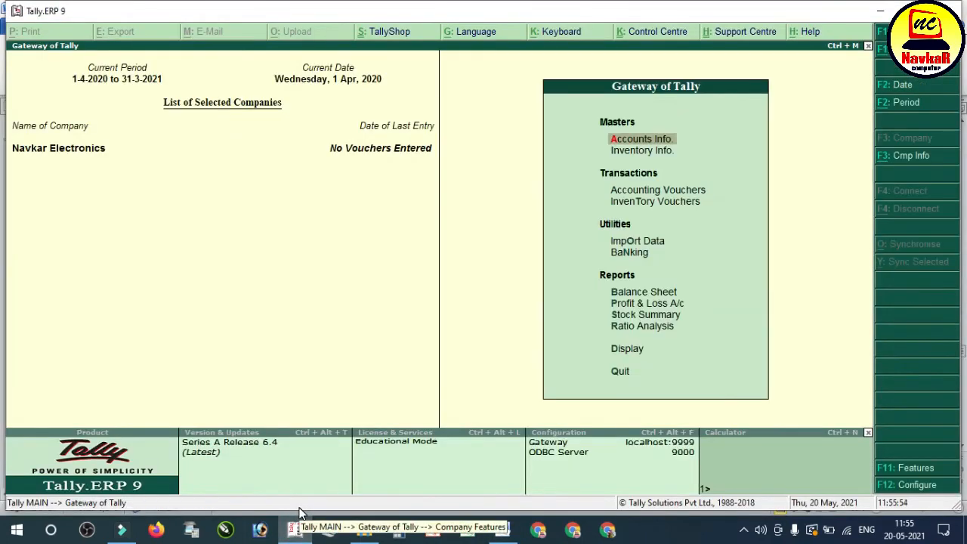
pyautogui.press('Down')
pyautogui.press('Down')
pyautogui.press('Return')
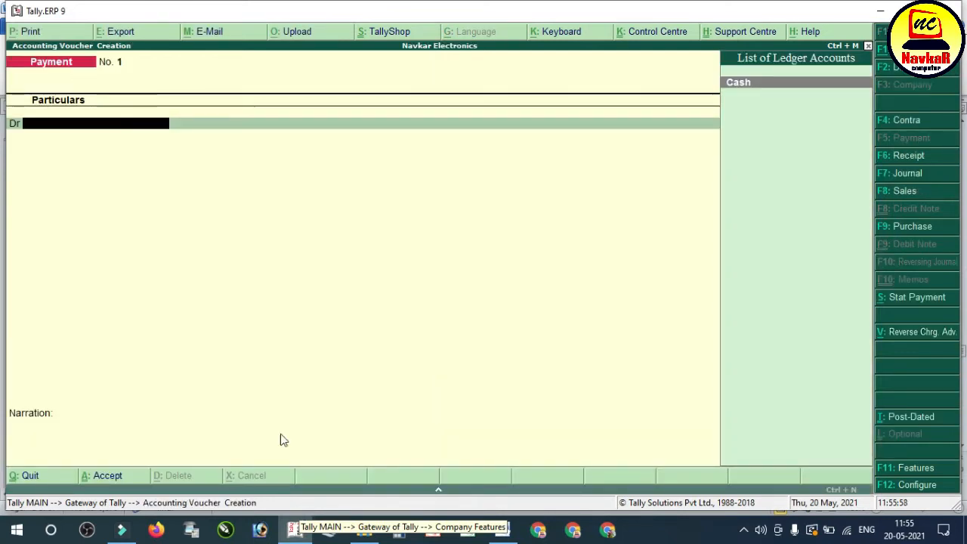
# Step: Highlight the first 01-04-2020 transaction, starting the business, in the Word notes, and change the Tally.ERP 9 voucher to Receipt in a maximized window
pyautogui.click(503, 526)
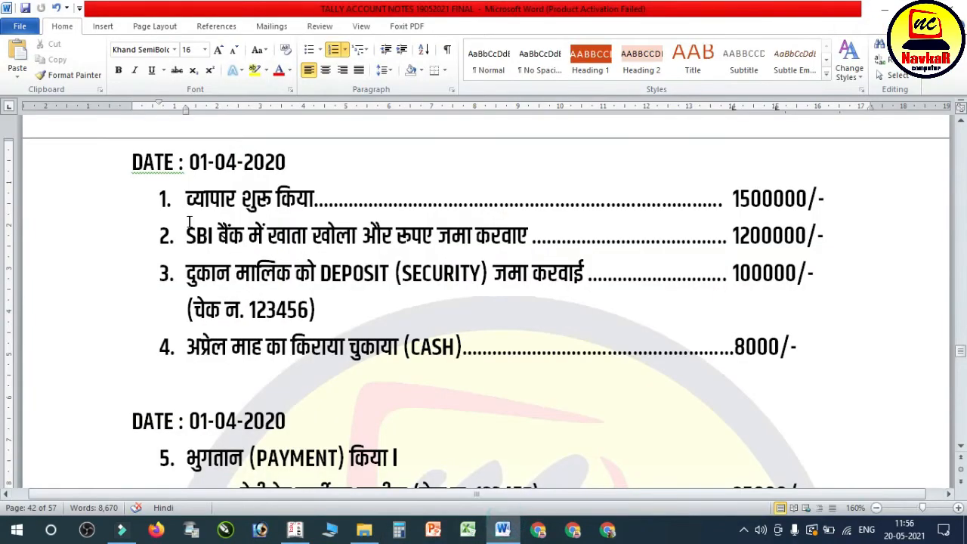
pyautogui.moveTo(188, 198); pyautogui.dragTo(516, 198)
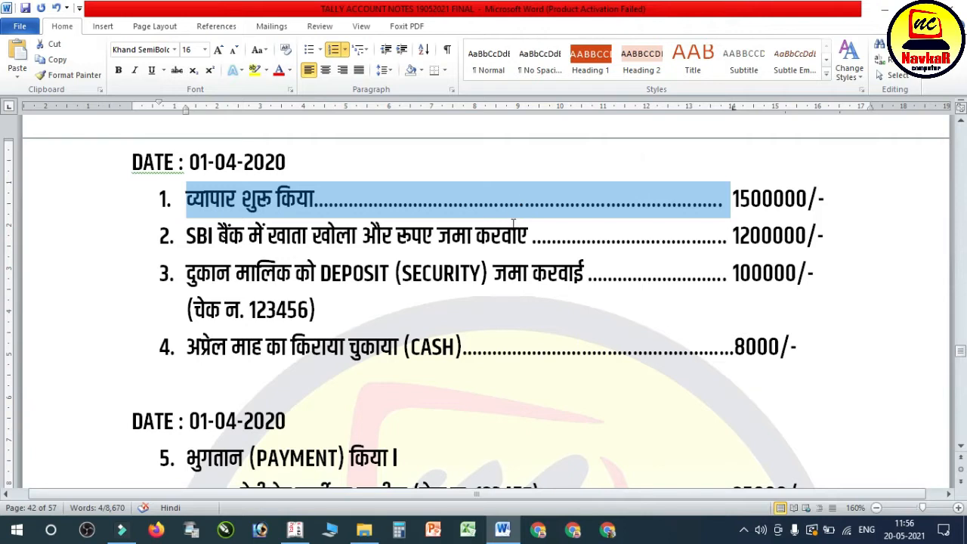
pyautogui.click(296, 529)
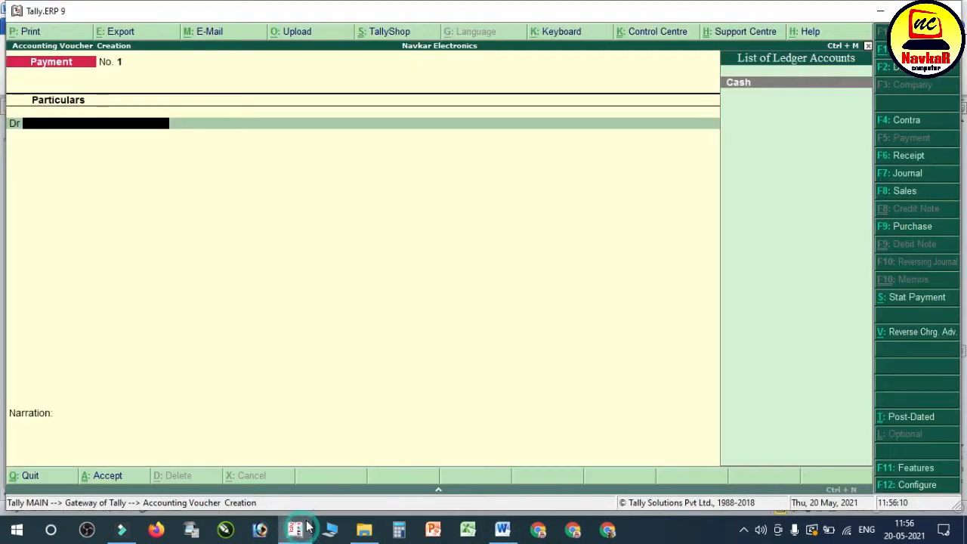
pyautogui.press('F6')
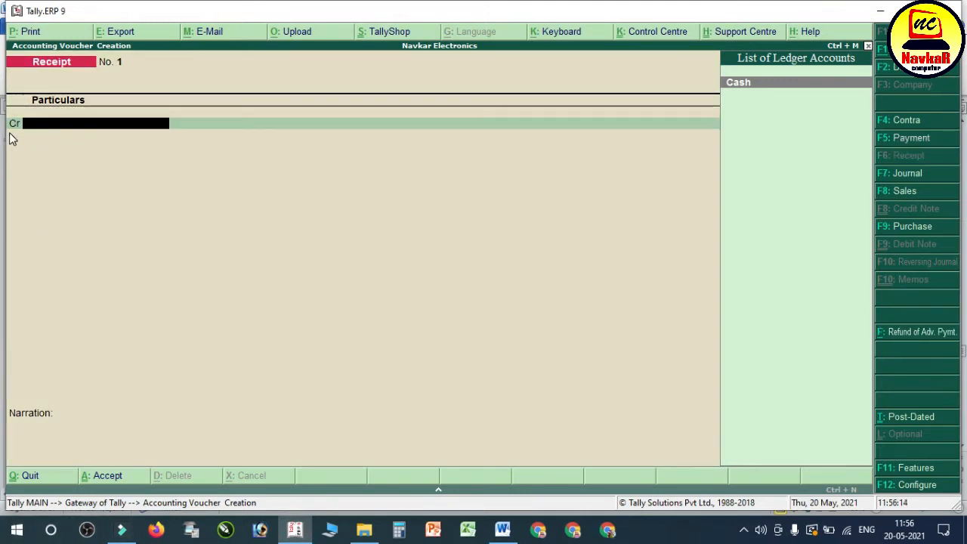
pyautogui.click(913, 11)
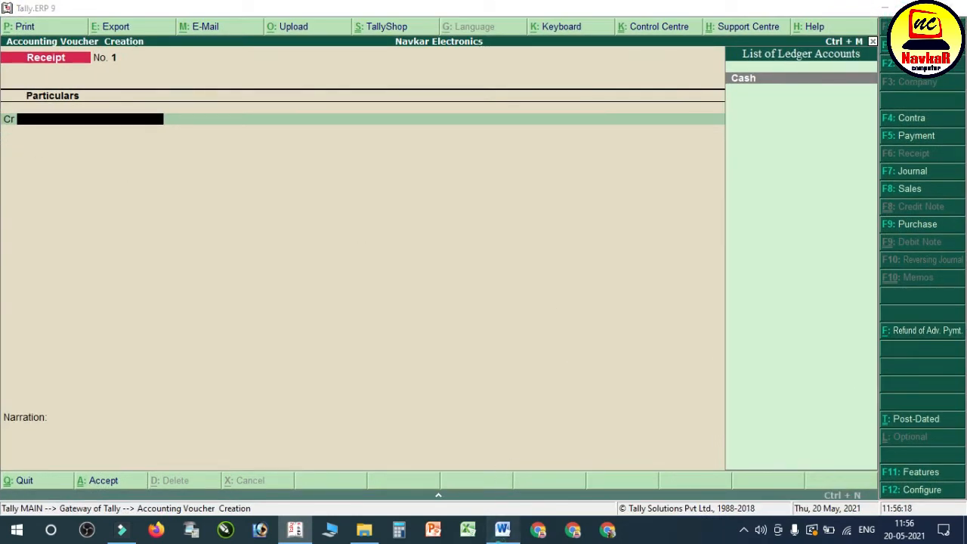
# Step: Recheck the first transaction in the Word notes, then create a ledger named Capital A/c under Capital Account from the Tally.ERP 9 receipt's credit line
pyautogui.click(503, 529)
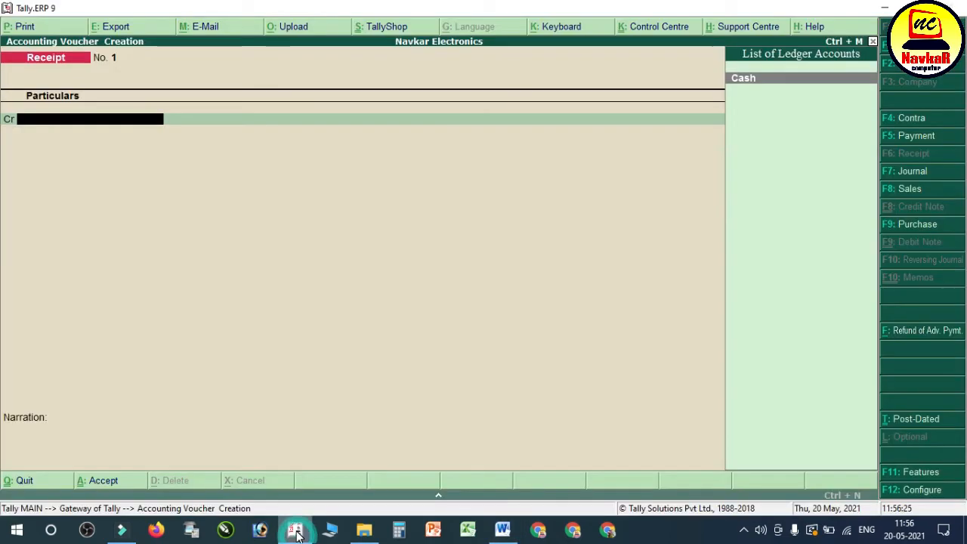
pyautogui.click(296, 531)
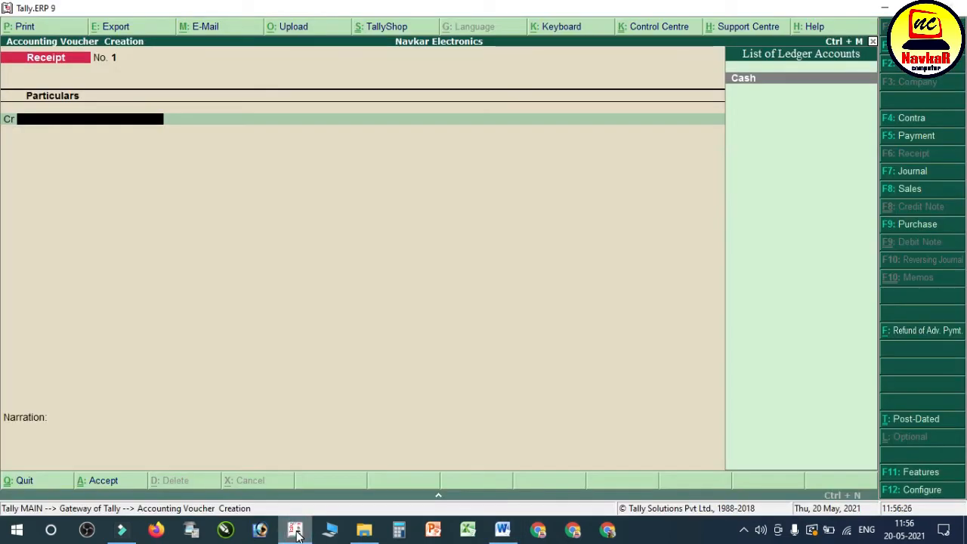
pyautogui.hotkey('alt', 'c')
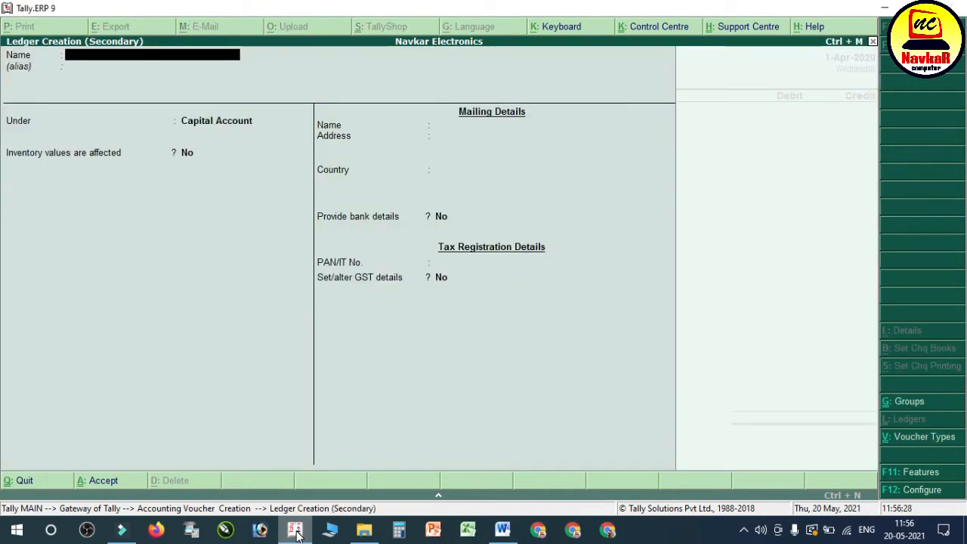
pyautogui.write('Capital A/c')
pyautogui.press('Return')
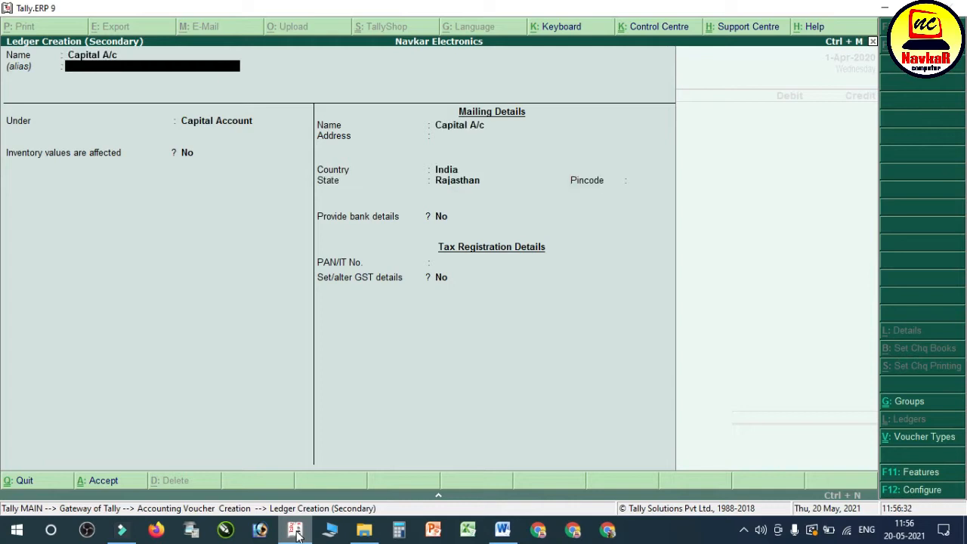
pyautogui.press('Return')
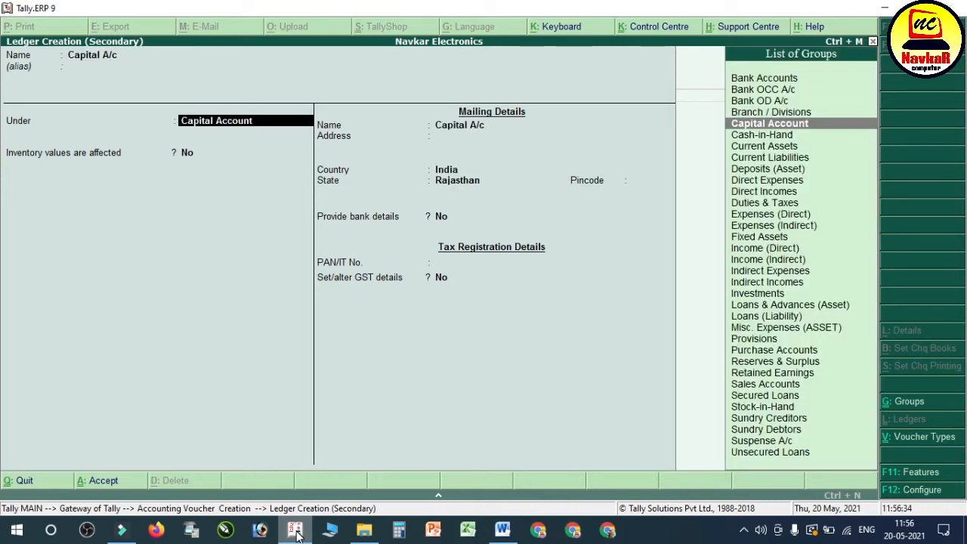
pyautogui.press('Return')
pyautogui.press('Return')
pyautogui.press('Return')
pyautogui.press('Return')
pyautogui.press('Return')
pyautogui.press('Return')
pyautogui.press('Return')
pyautogui.press('Return')
pyautogui.press('Return')
pyautogui.press('Return')
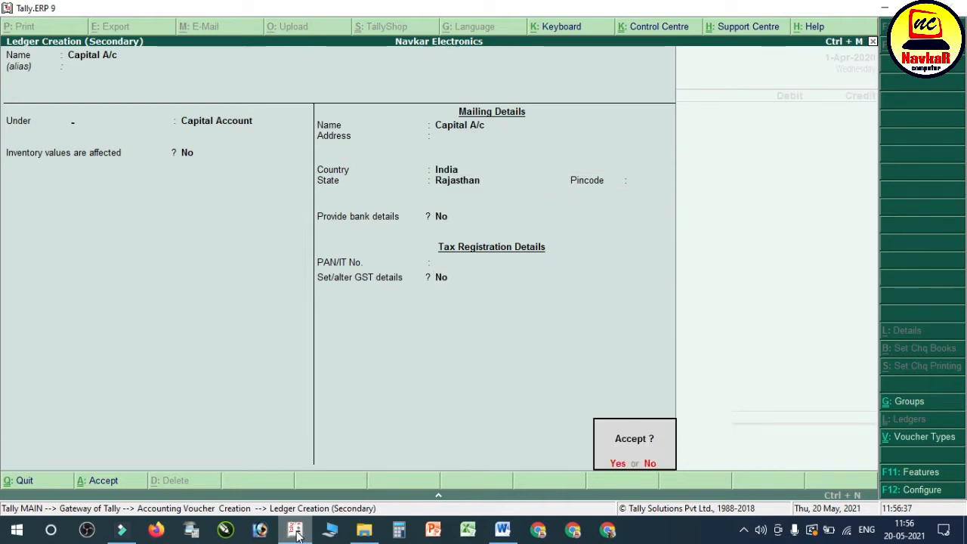
pyautogui.press('Return')
# Step: Credit Capital A/c with 15,00,000, debit Cash for the same amount, and save the receipt voucher without a narration
pyautogui.write('15,00,0')
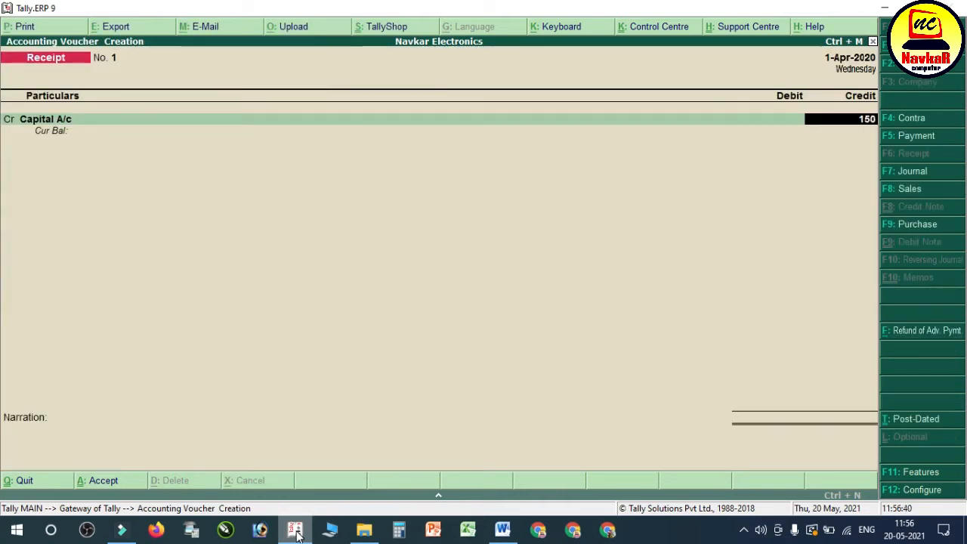
pyautogui.write('0000')
pyautogui.press('Return')
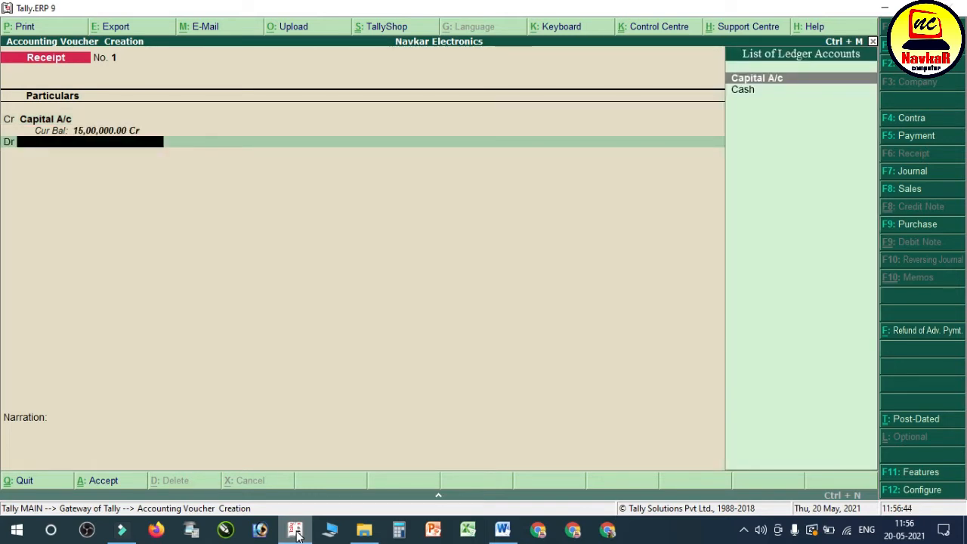
pyautogui.press('Down')
pyautogui.press('Return')
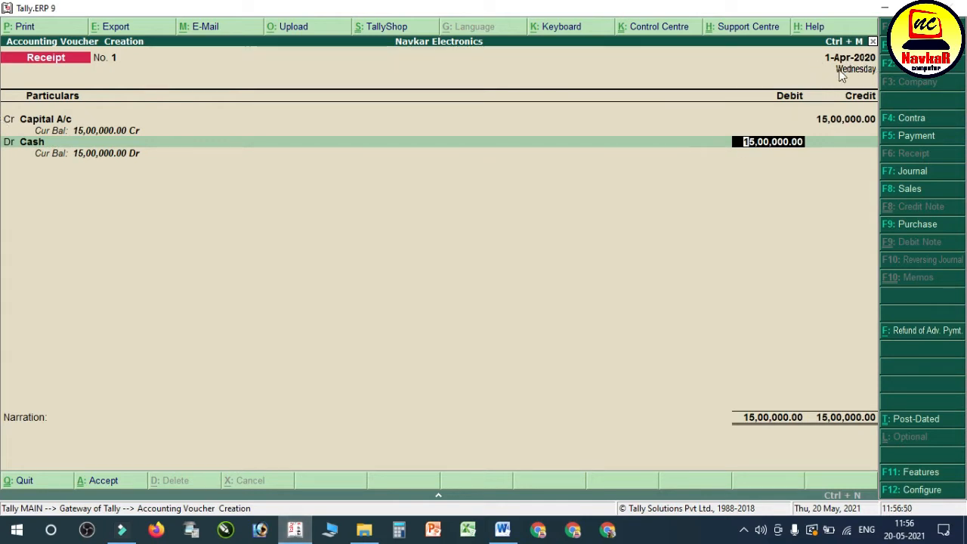
pyautogui.click(503, 529)
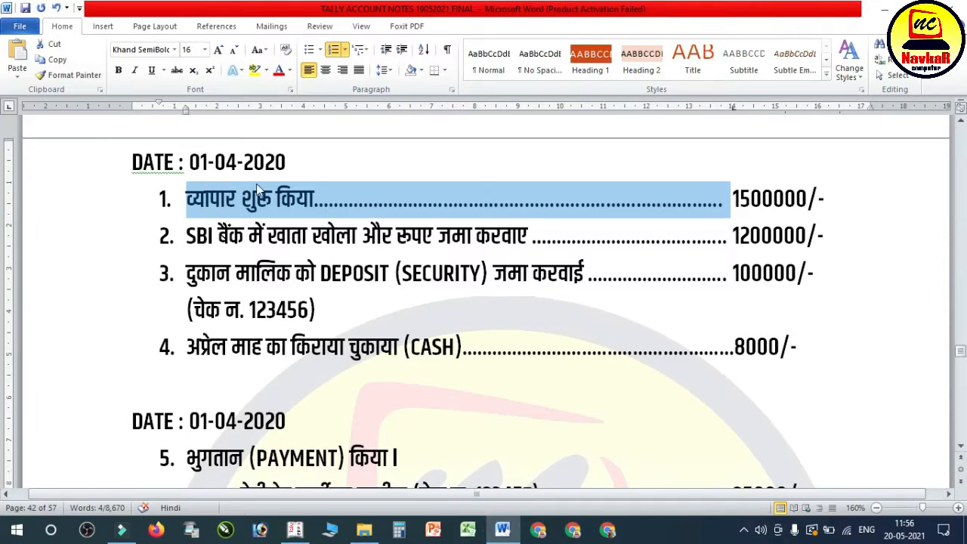
pyautogui.click(502, 529)
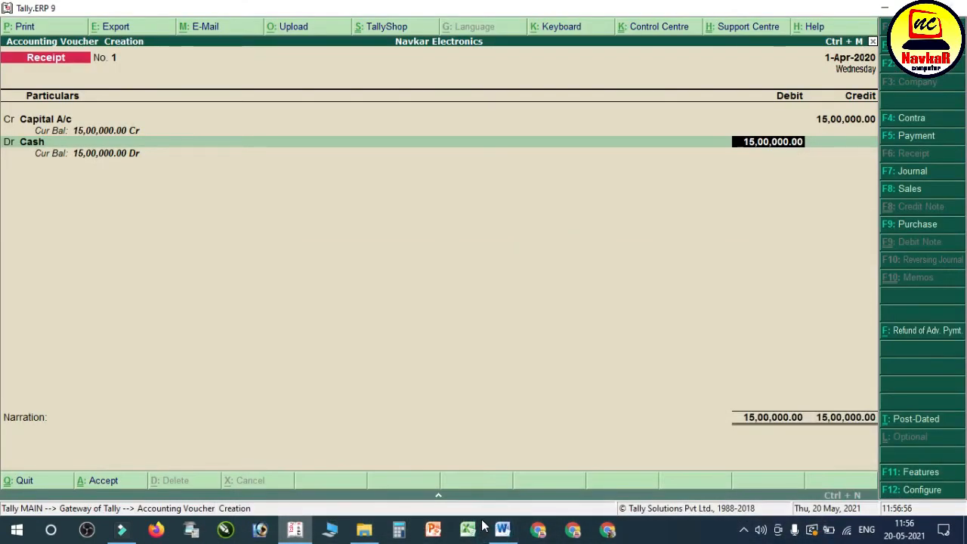
pyautogui.press('Return')
pyautogui.press('Return')
pyautogui.press('Return')
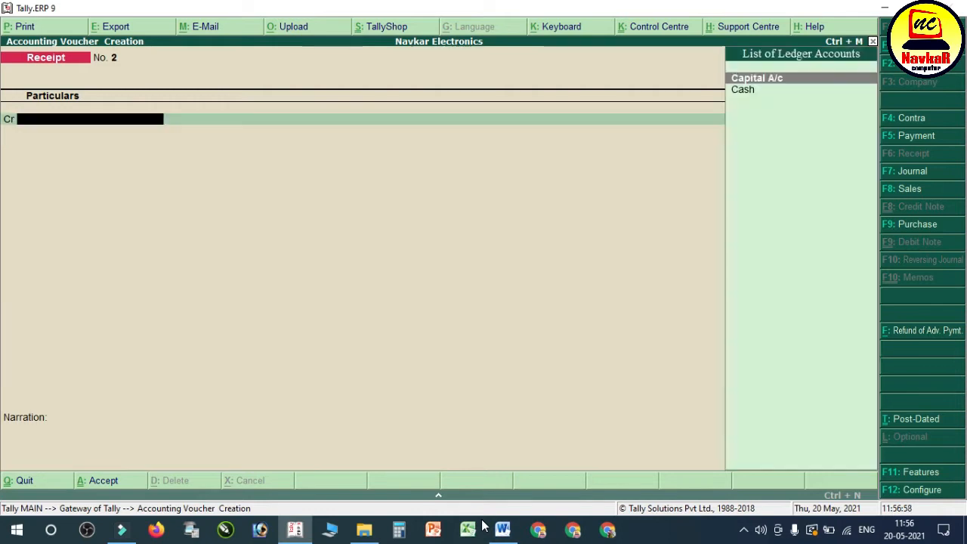
# Step: Switch to the Word notes, highlight the second transaction about the SBI bank deposit of 1200000, and return to Tally.ERP 9
pyautogui.click(499, 530)
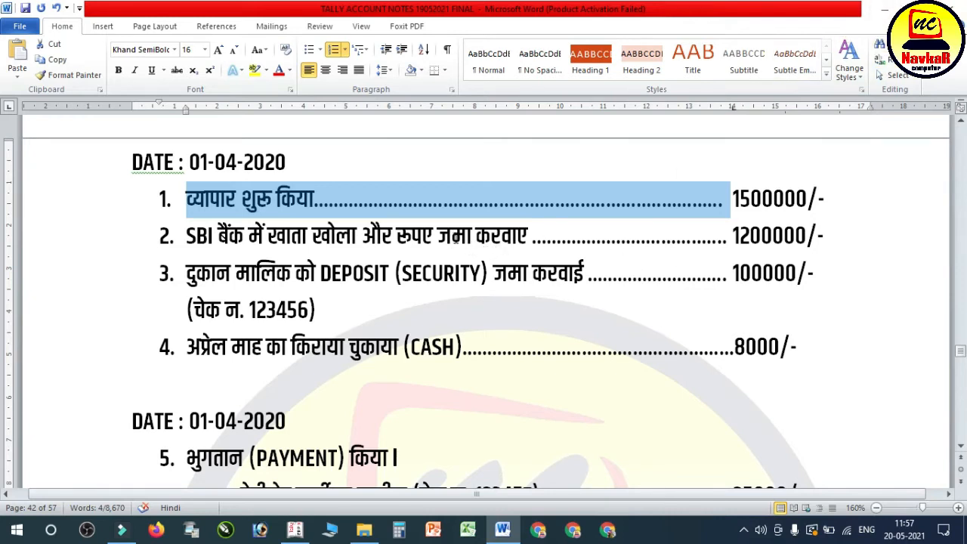
pyautogui.click(477, 240)
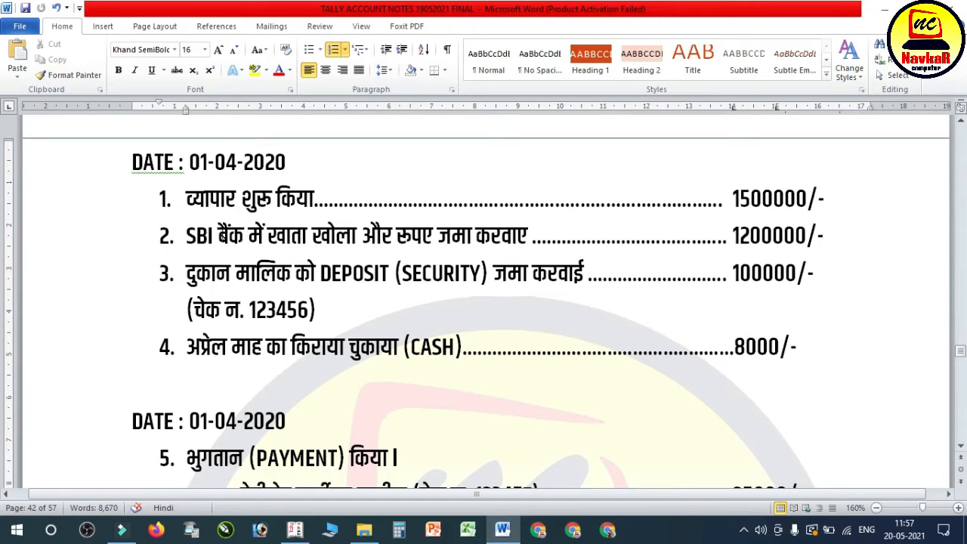
pyautogui.moveTo(186, 239); pyautogui.dragTo(776, 242)
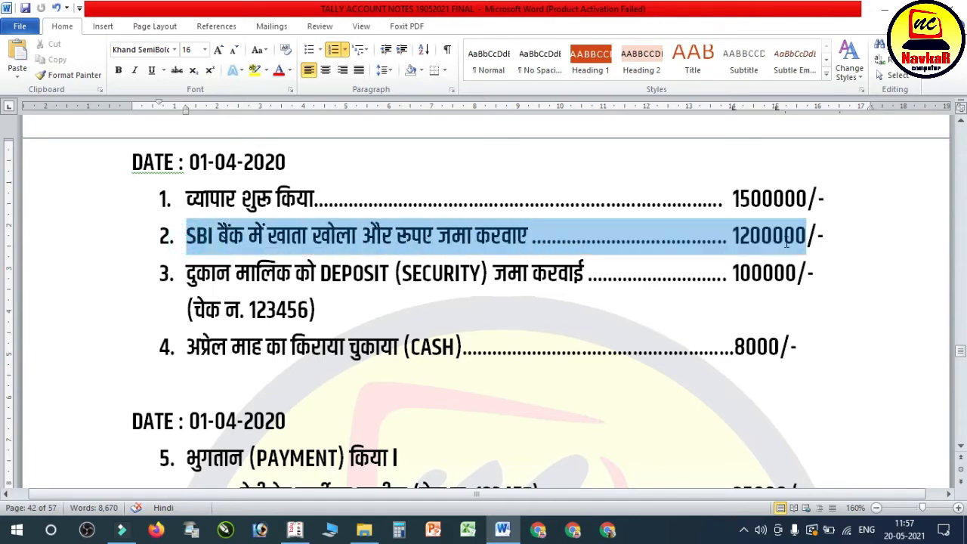
pyautogui.click(295, 529)
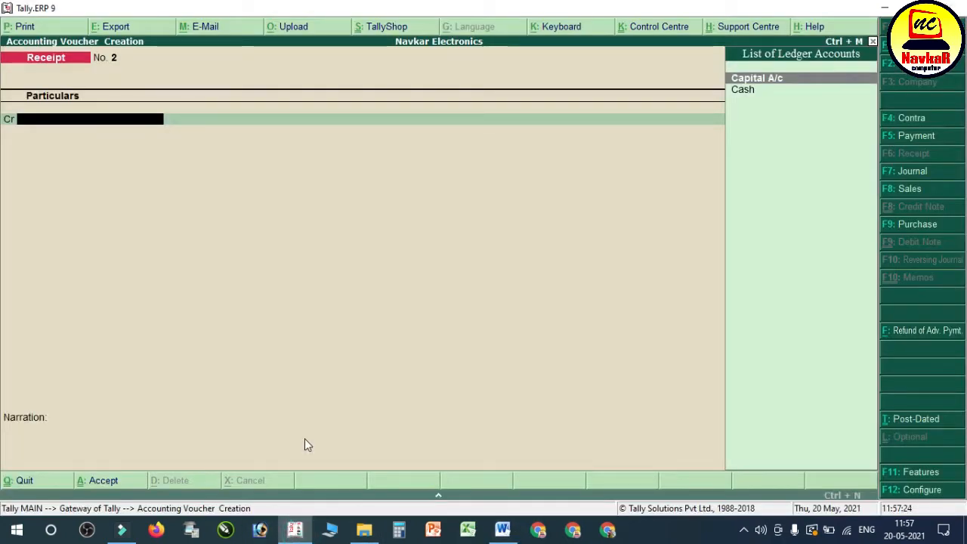
# Step: Change the voucher type to Contra and credit Cash with 12,00,000
pyautogui.press('F4')
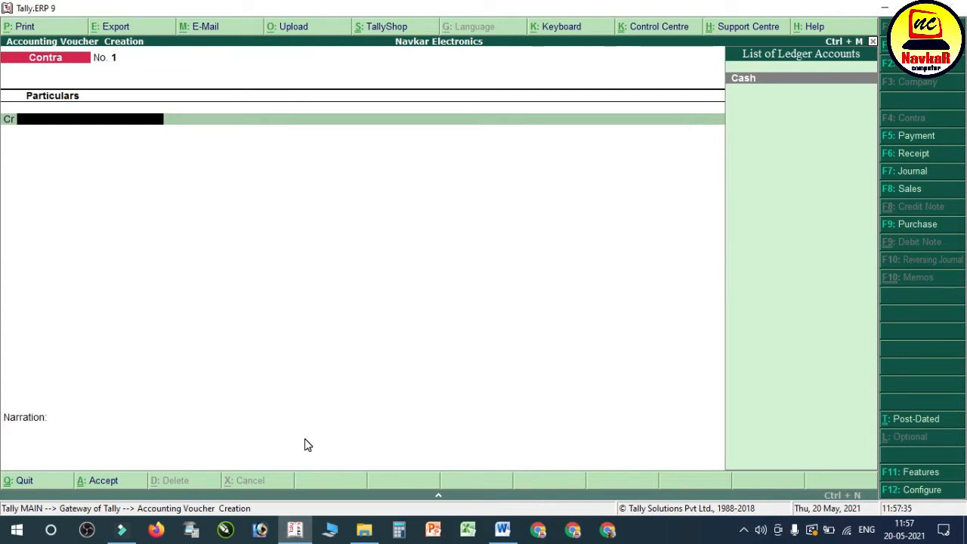
pyautogui.press('Return')
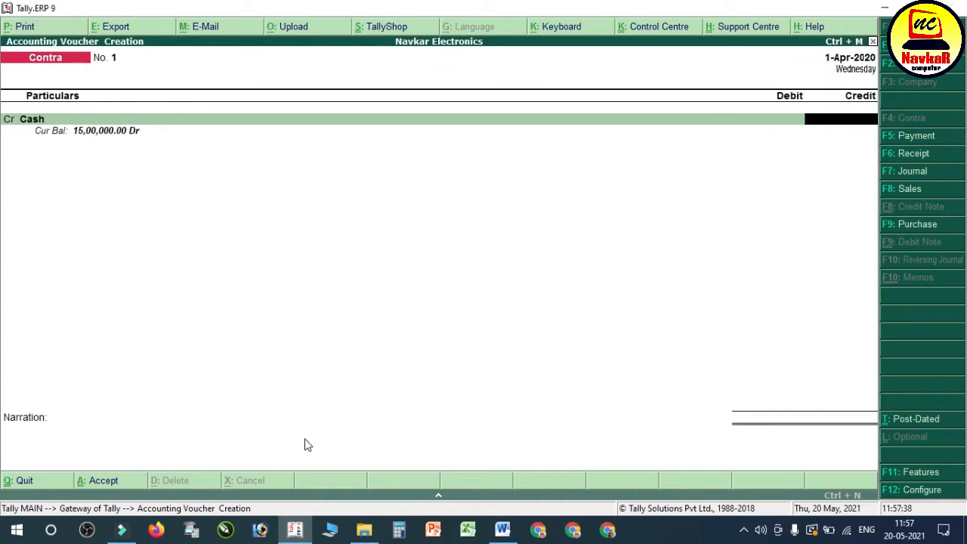
pyautogui.write('1200000')
pyautogui.press('Return')
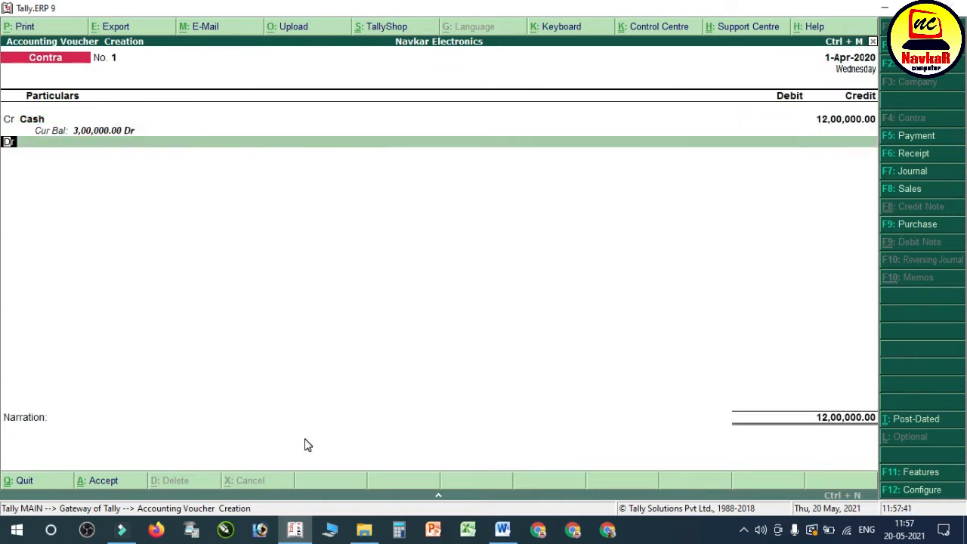
pyautogui.press('Return')
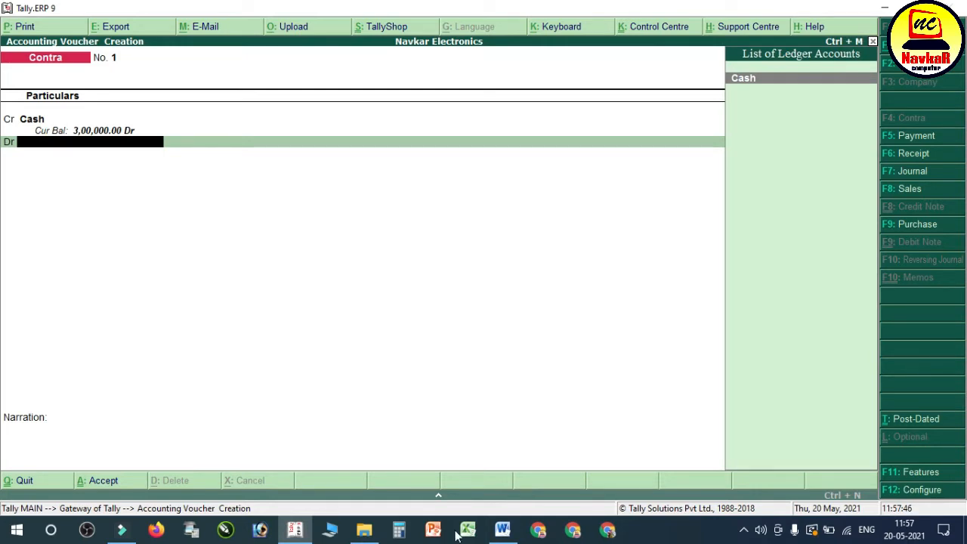
# Step: Check the bank name in the Word notes and start a new ledger named Sbi Bank from the contra voucher's debit line
pyautogui.click(503, 530)
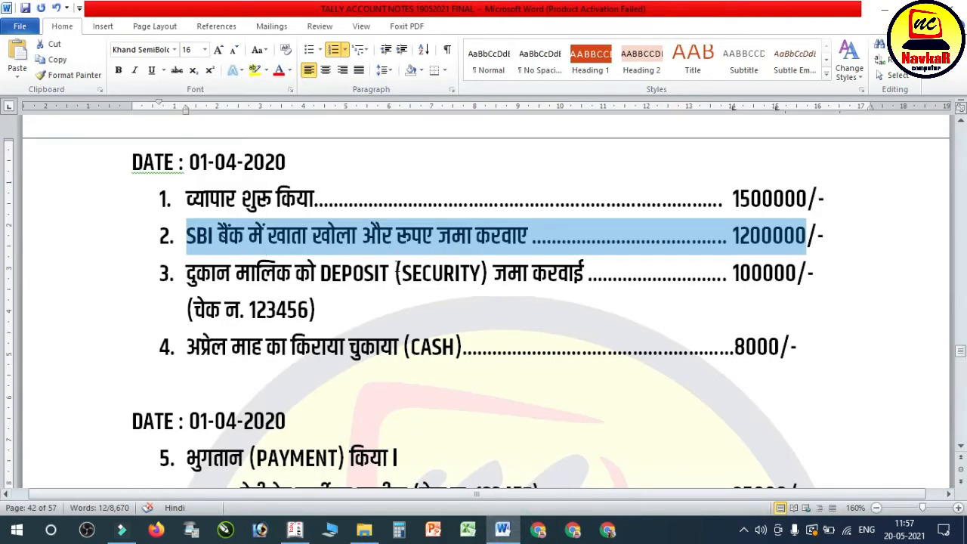
pyautogui.click(503, 530)
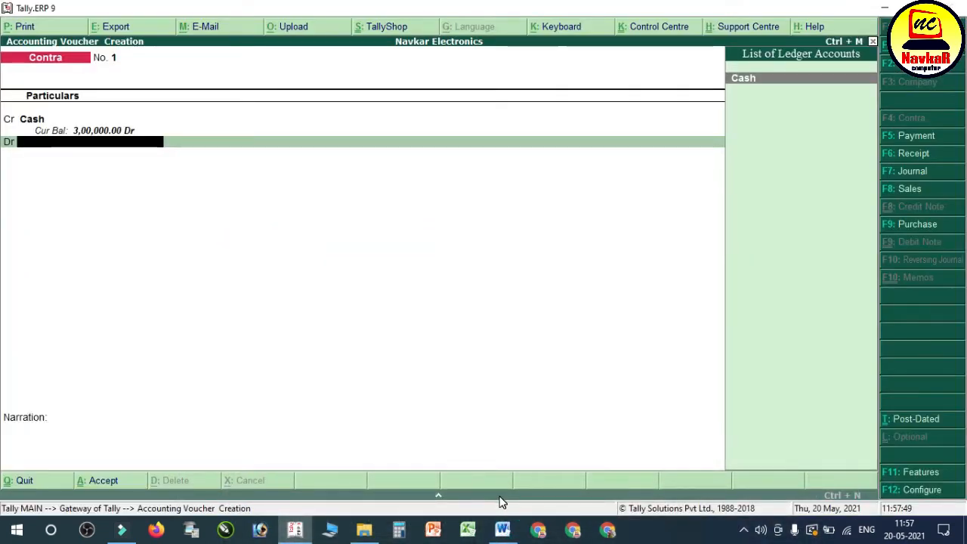
pyautogui.hotkey('alt', 'c')
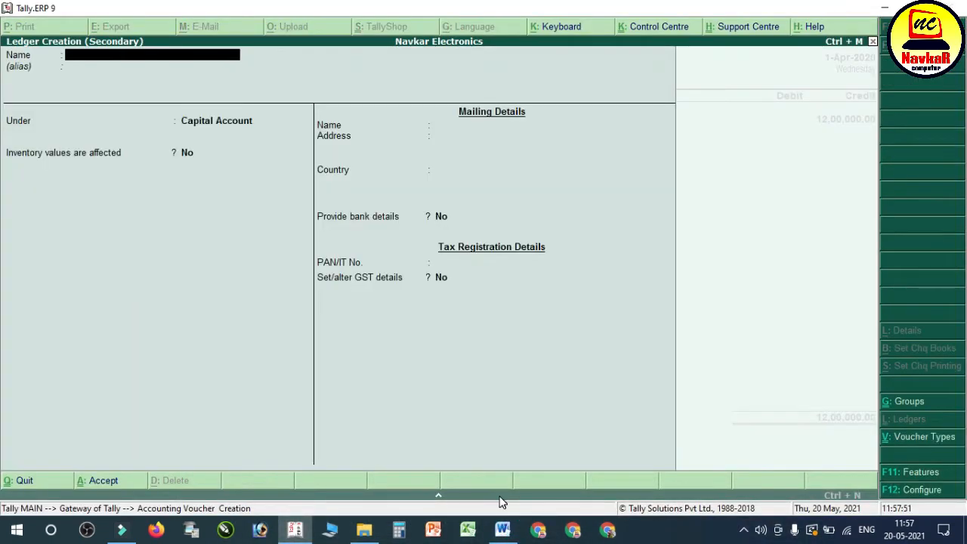
pyautogui.write('Sboo Bank')
pyautogui.press('BackSpace')
pyautogui.write('k')
pyautogui.press('Return')
pyautogui.press('Return')
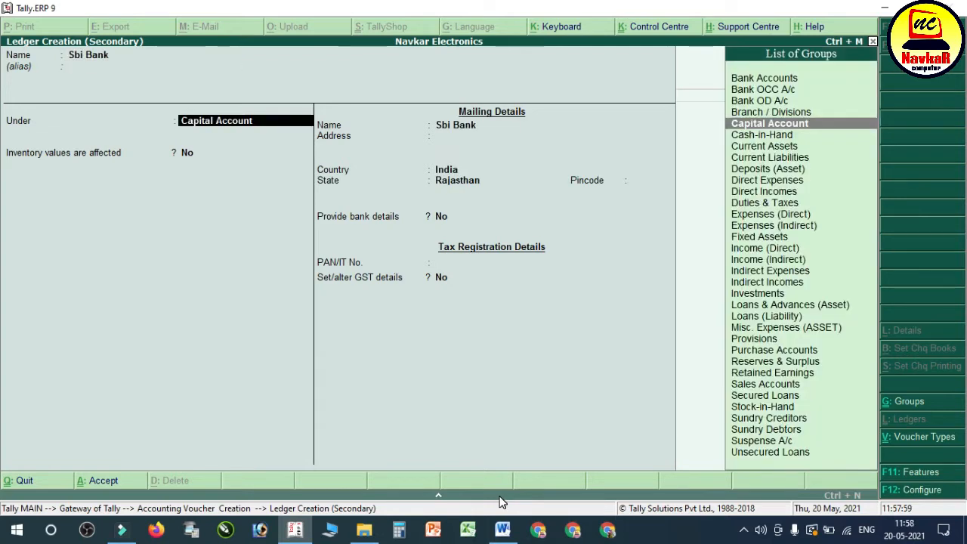
# Step: Place the new bank ledger under Bank Accounts, leave the account and mailing details at their defaults, and save it
pyautogui.write('Bank')
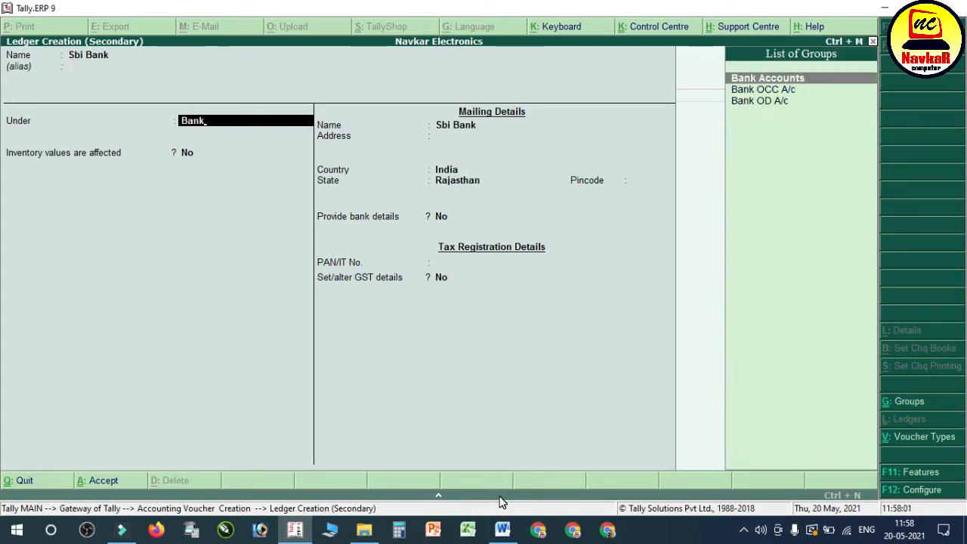
pyautogui.press('Return')
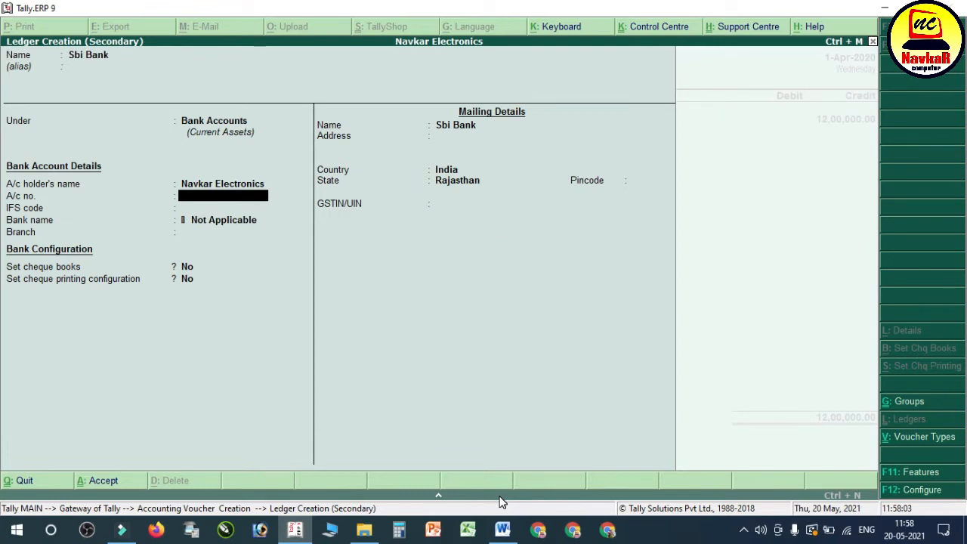
pyautogui.press('Return')
pyautogui.press('Return')
pyautogui.press('Return')
pyautogui.press('Return')
pyautogui.press('Return')
pyautogui.press('Return')
pyautogui.press('Return')
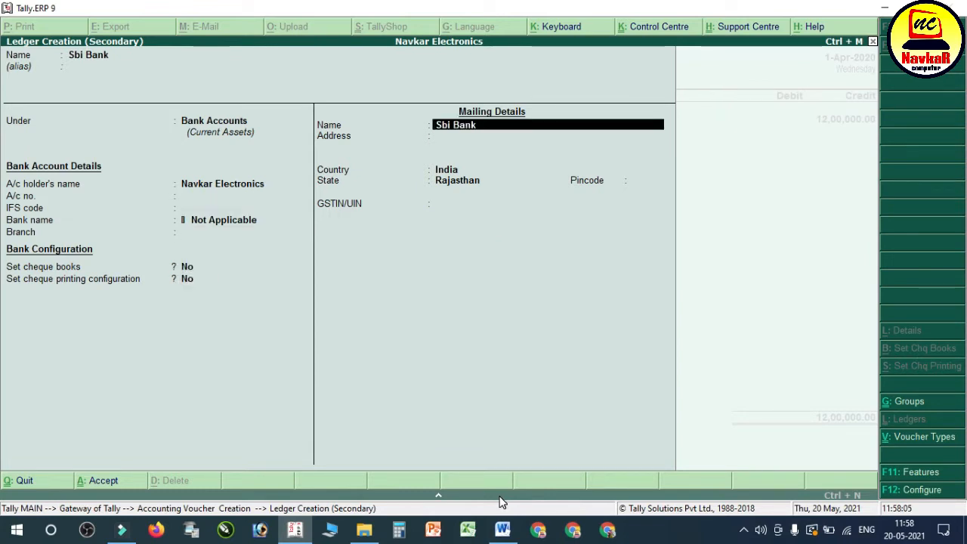
pyautogui.press('Return')
pyautogui.press('Return')
pyautogui.press('Return')
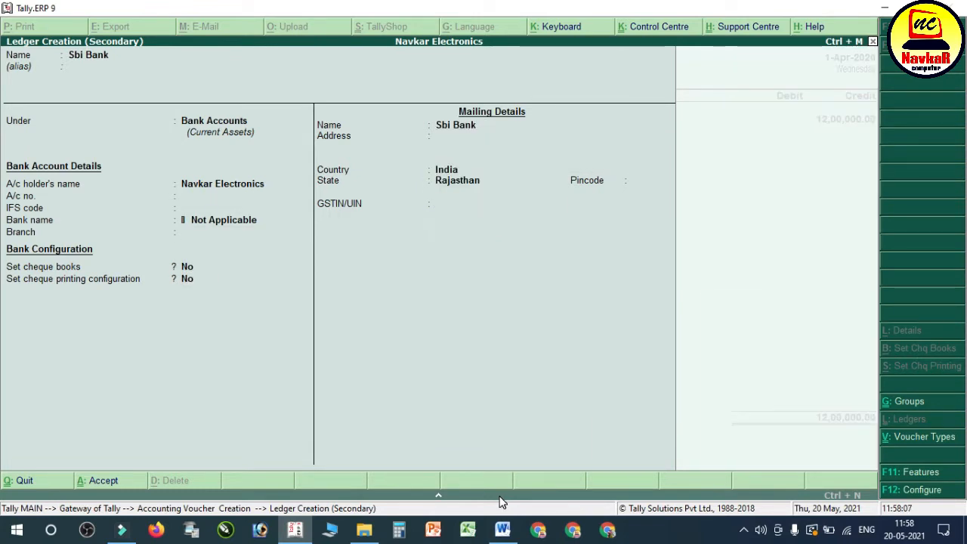
# Step: Debit Sbi Bank with 12,00,000, leave the cash denominations and narration blank, and save the contra voucher
pyautogui.press('Return')
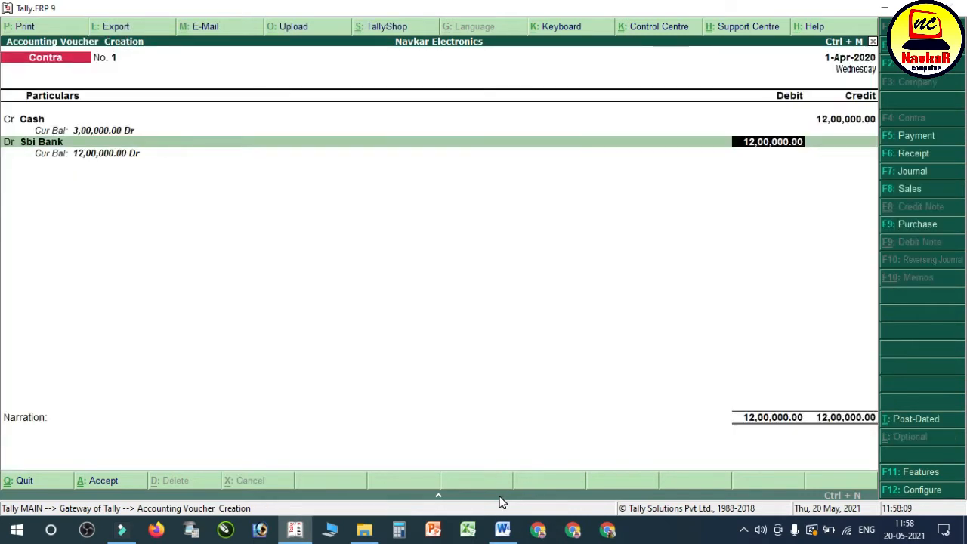
pyautogui.press('Return')
pyautogui.press('Return')
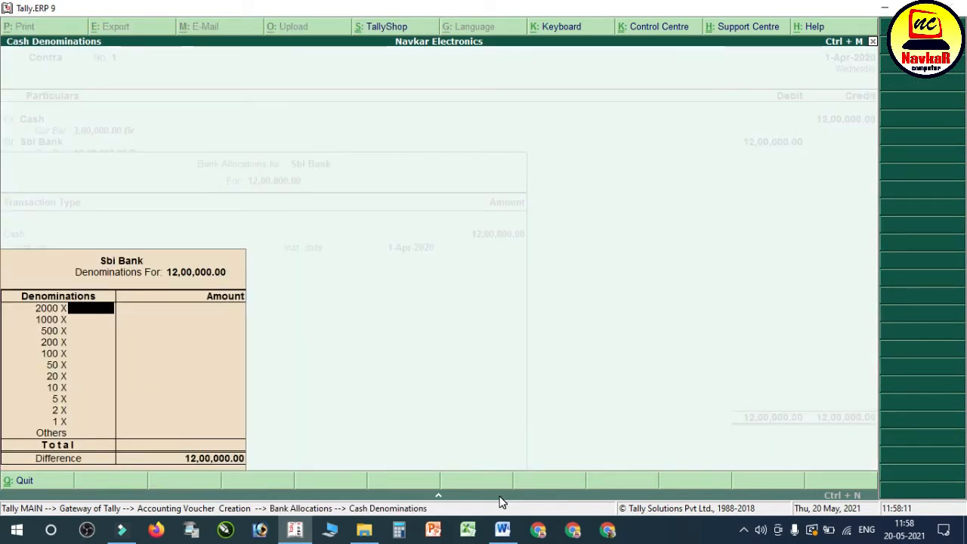
pyautogui.hotkey('ctrl', 'a')
pyautogui.press('Return')
pyautogui.press('Return')
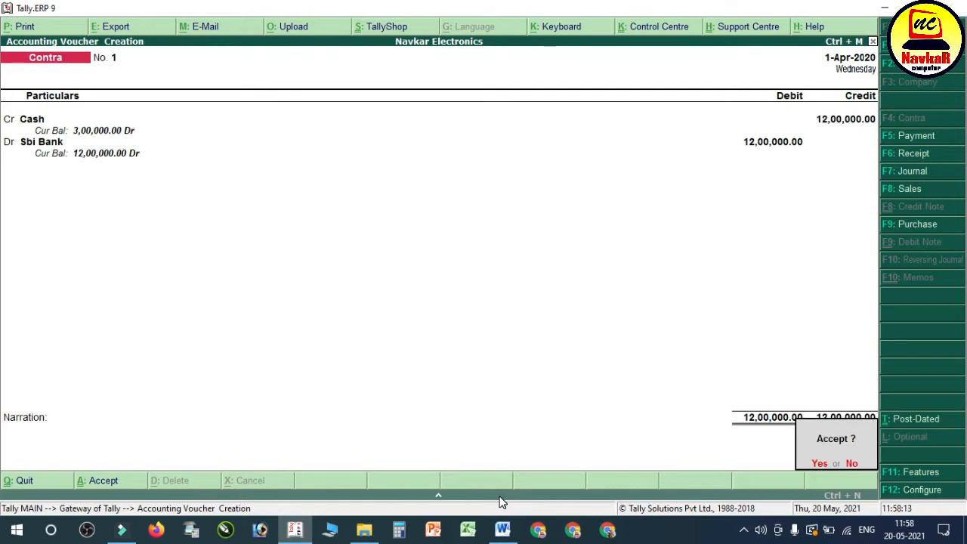
pyautogui.press('Return')
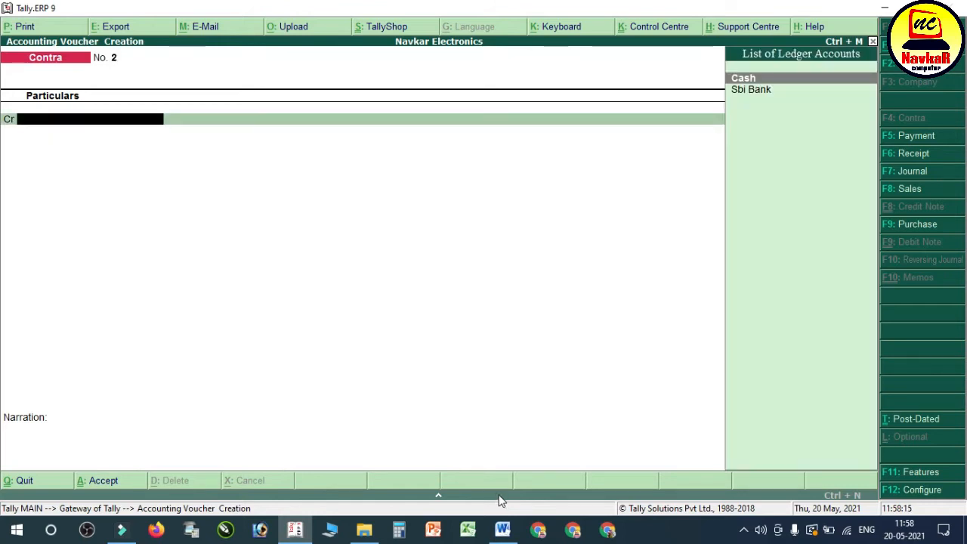
# Step: Switch to the Word notes and highlight the third transaction, the shop owner's security deposit of 100000 with its cheque number line
pyautogui.click(503, 529)
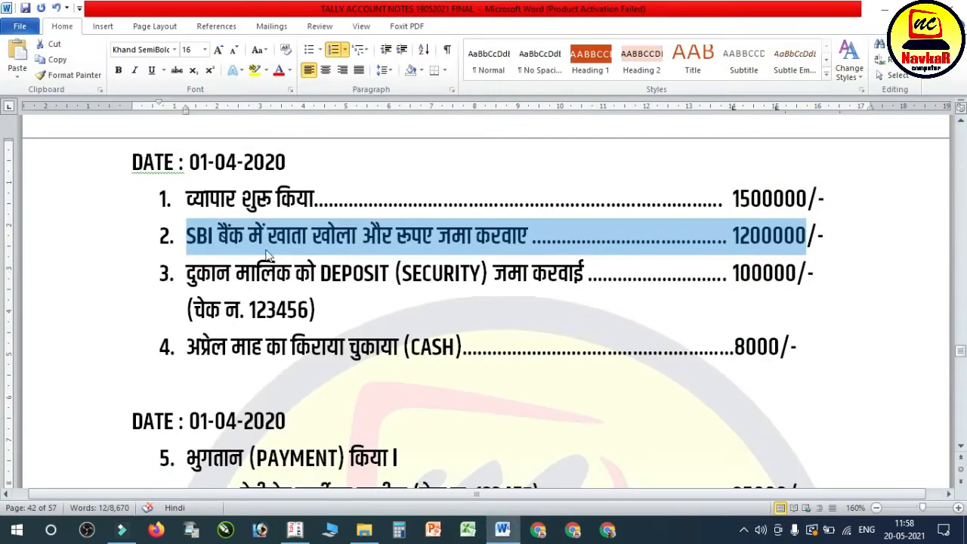
pyautogui.click(276, 283)
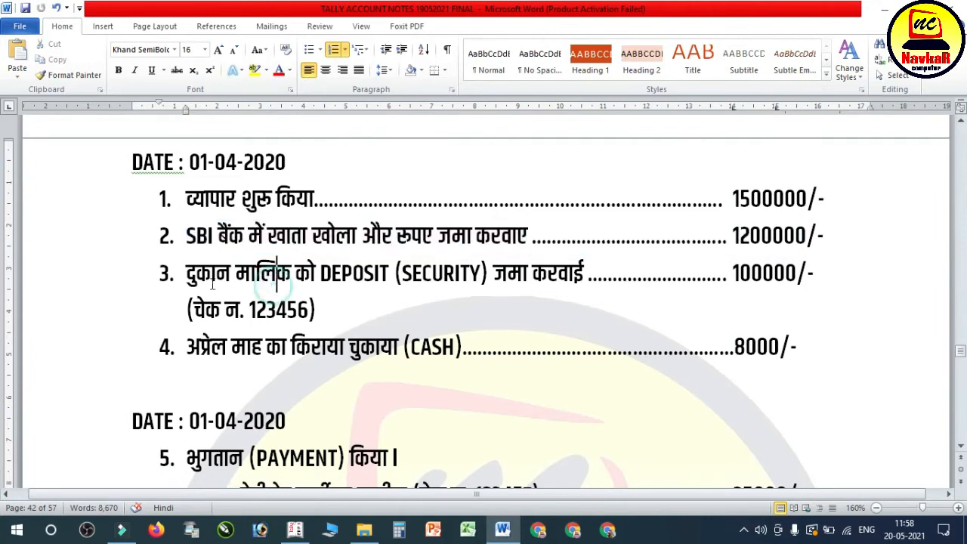
pyautogui.moveTo(186, 284); pyautogui.dragTo(793, 309)
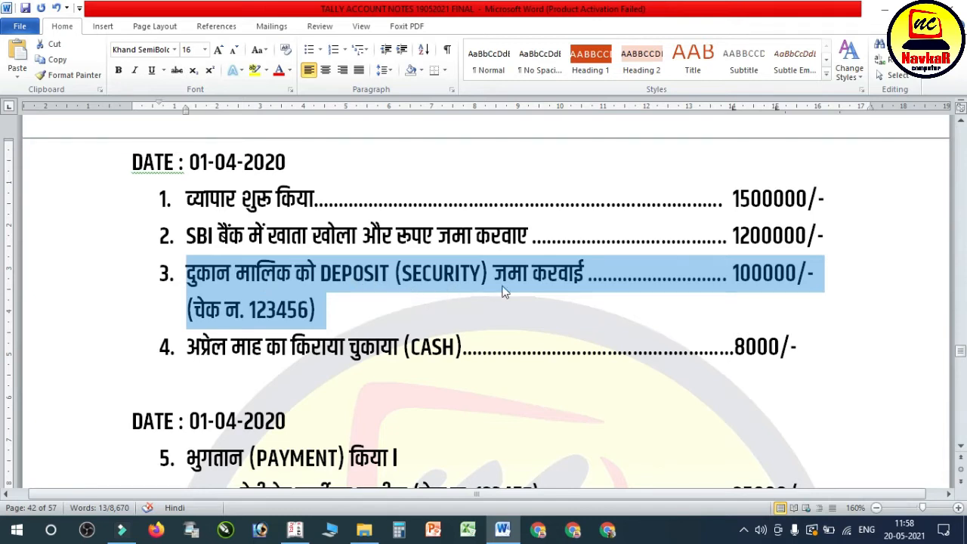
# Step: Switch to Tally.ERP 9, open a payment voucher and start a new ledger named Deposit for Shop from its debit line
pyautogui.hotkey('alt', 'Tab')
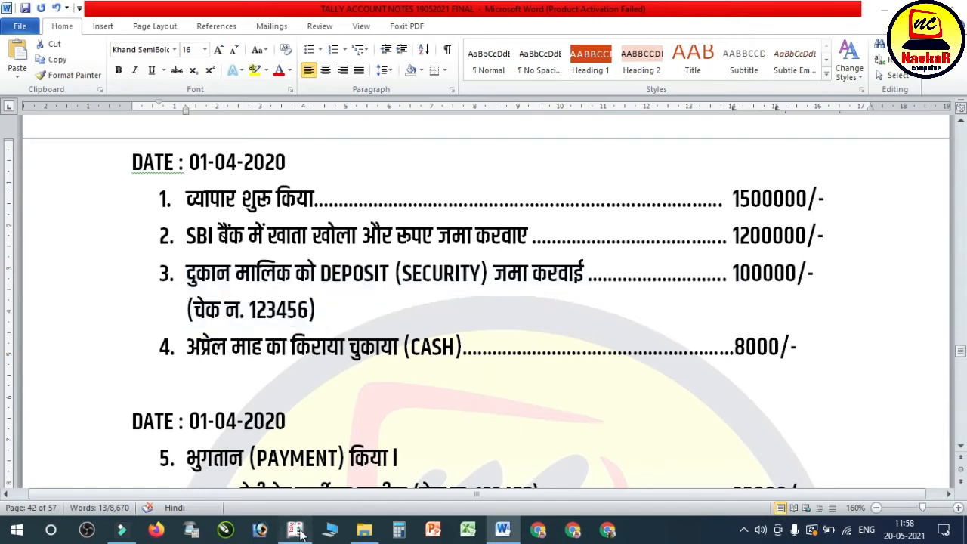
pyautogui.press('F5')
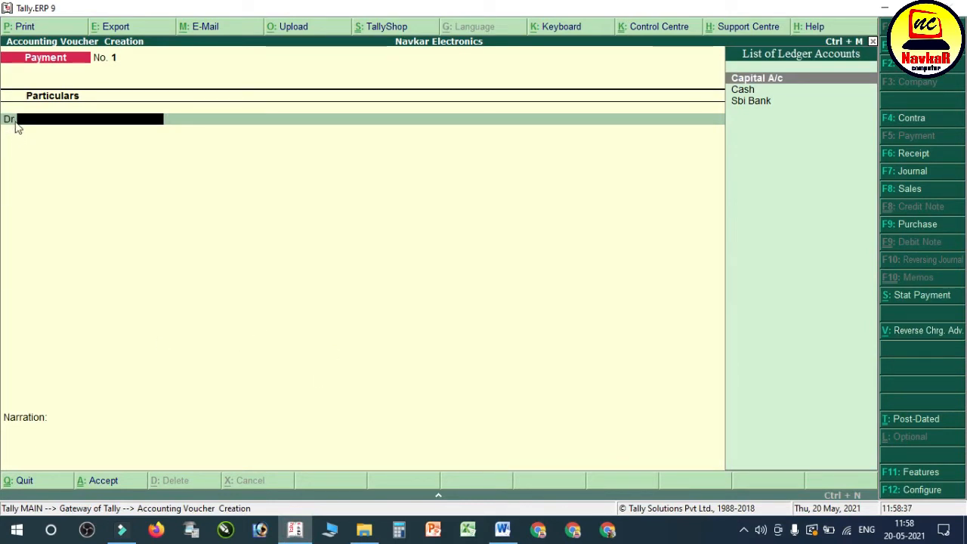
pyautogui.hotkey('alt', 'c')
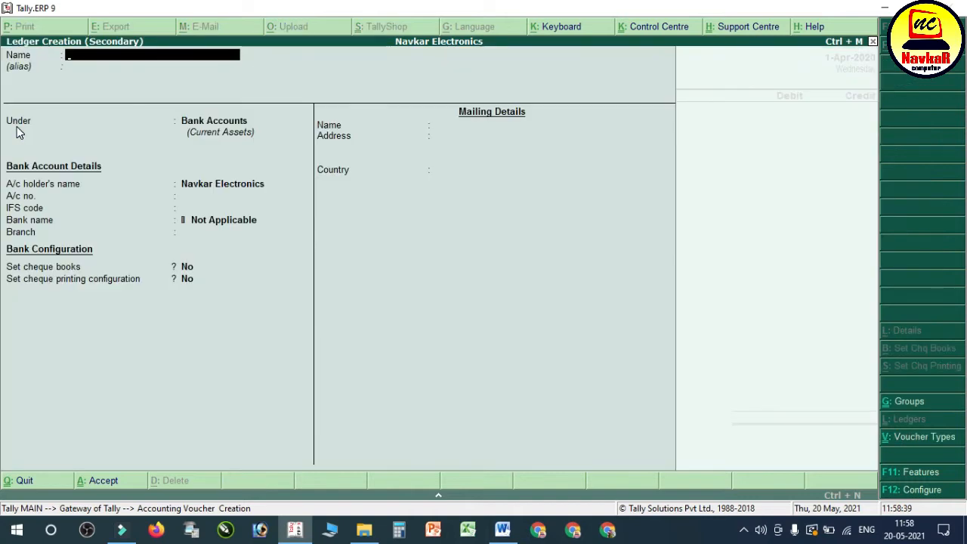
pyautogui.write('Deposit')
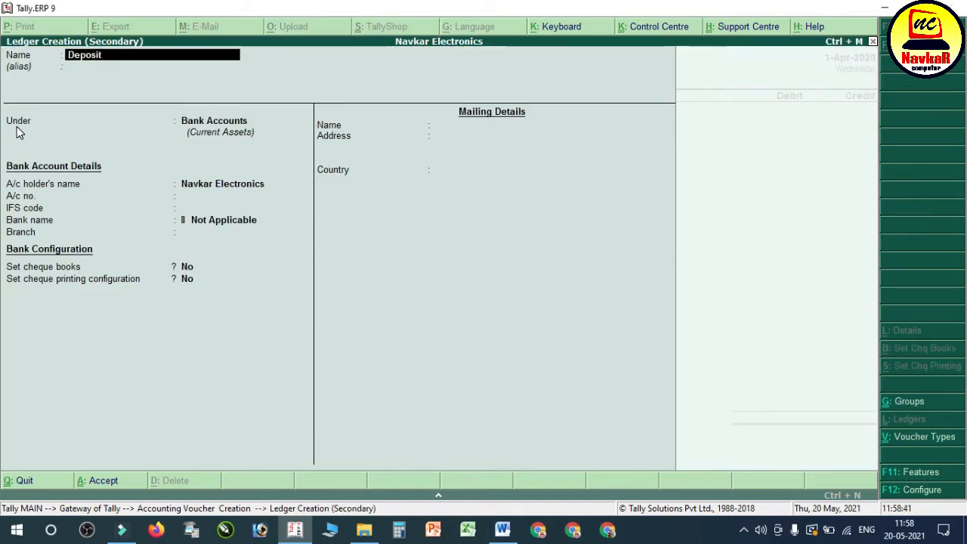
pyautogui.write(' of Shop')
pyautogui.press('Return')
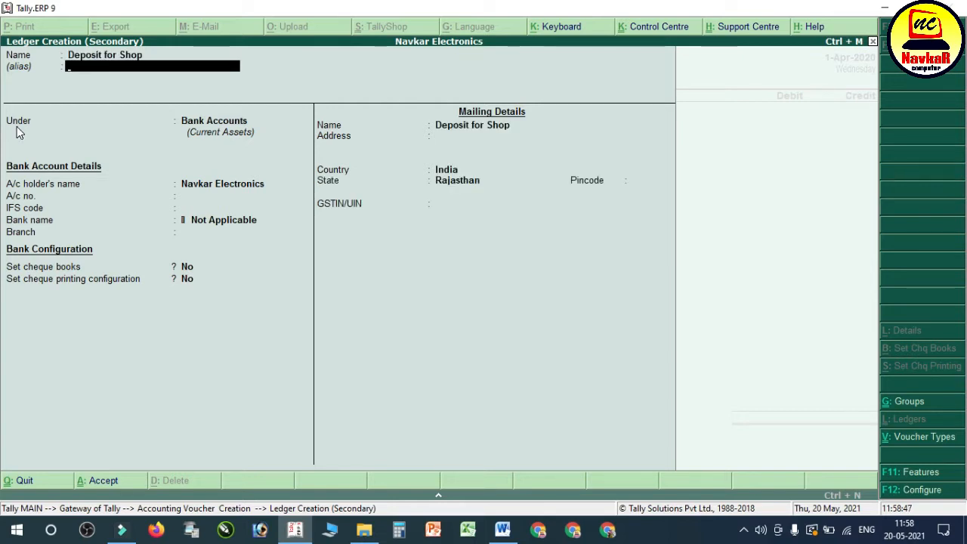
# Step: Place the shop deposit ledger under Deposits (Asset), leave its alias and mailing details at their defaults, and save it
pyautogui.press('Return')
pyautogui.write('Deposits (Asset')
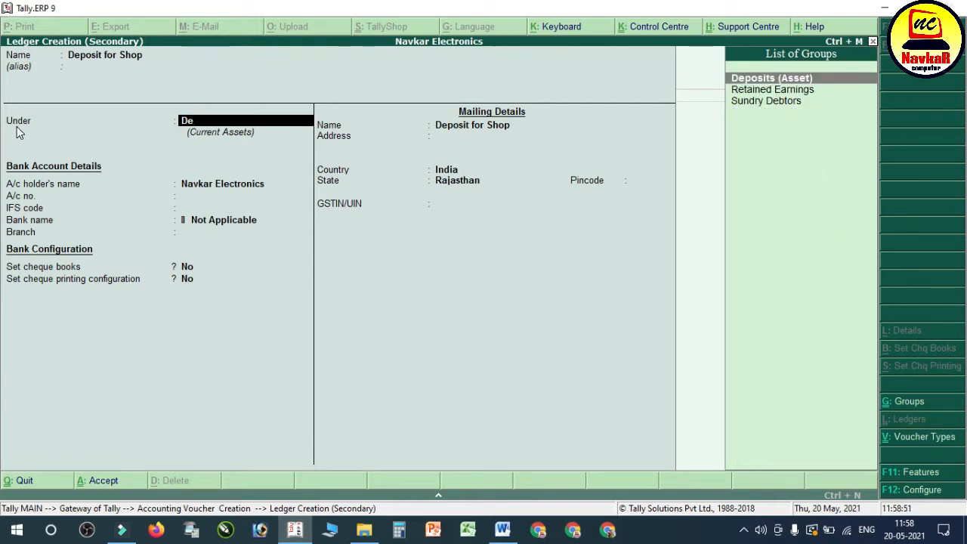
pyautogui.press('Return')
# Step: Debit Deposit for Shop with 1,00,000 and credit the same amount to Sbi Bank
pyautogui.press('Return')
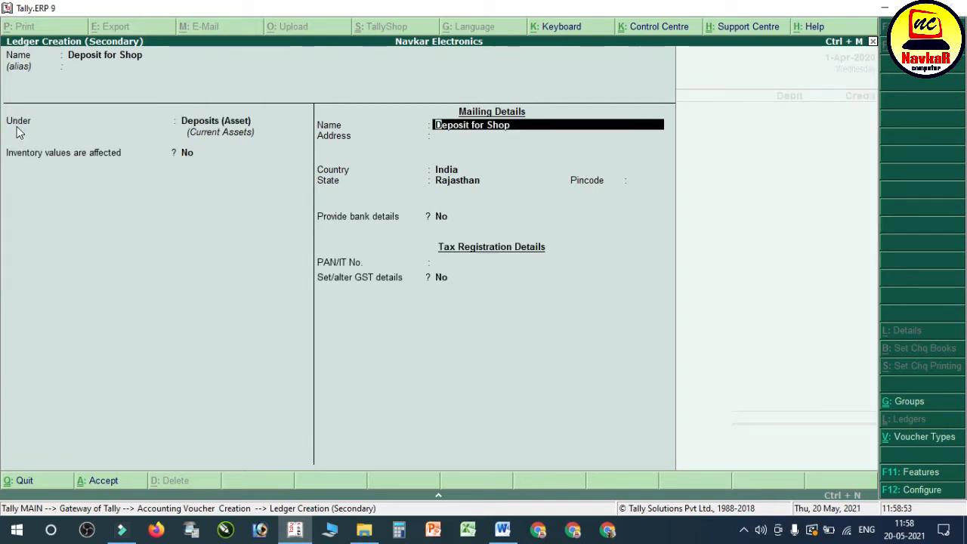
pyautogui.hotkey('ctrl', 'a')
pyautogui.write('1,00,000')
pyautogui.press('Return')
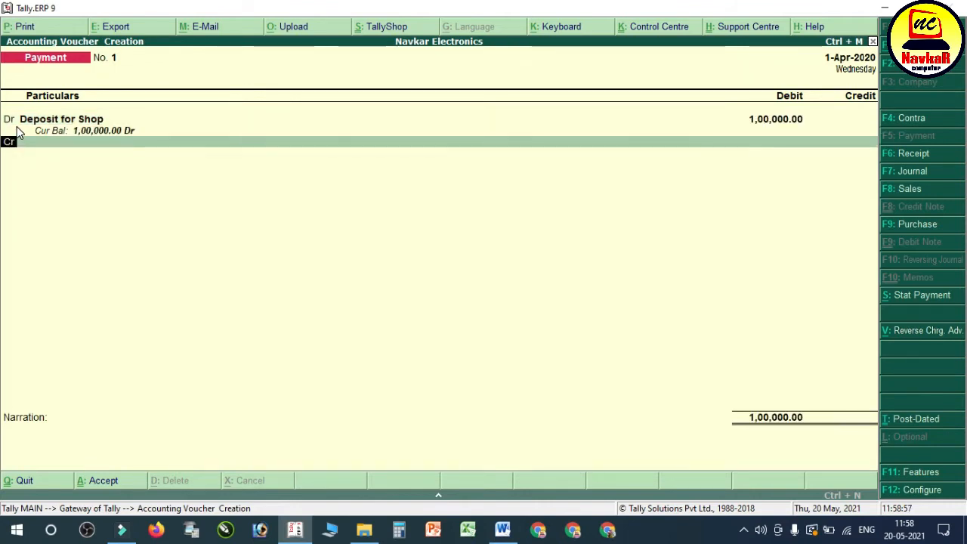
pyautogui.press('Return')
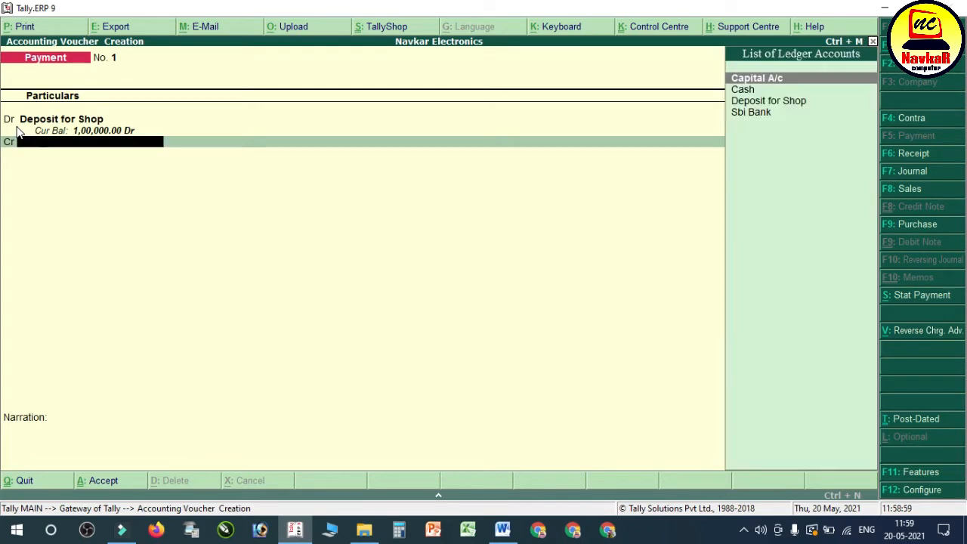
pyautogui.press('Down')
pyautogui.press('Down')
pyautogui.press('Down')
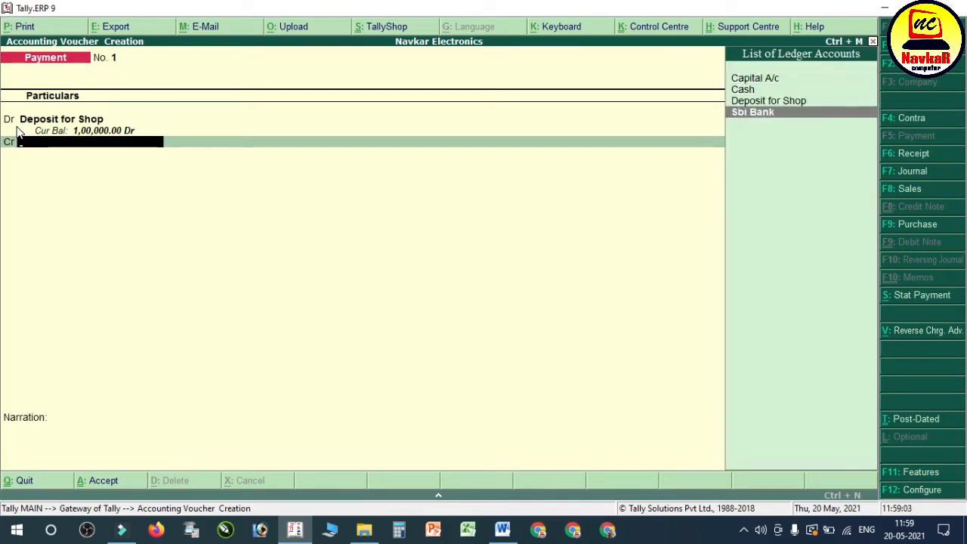
pyautogui.press('Return')
# Step: Allocate the bank amount as a Cheque dated 1-Apr-2020 with no instrument number, and save the payment voucher with a blank narration
pyautogui.press('Return')
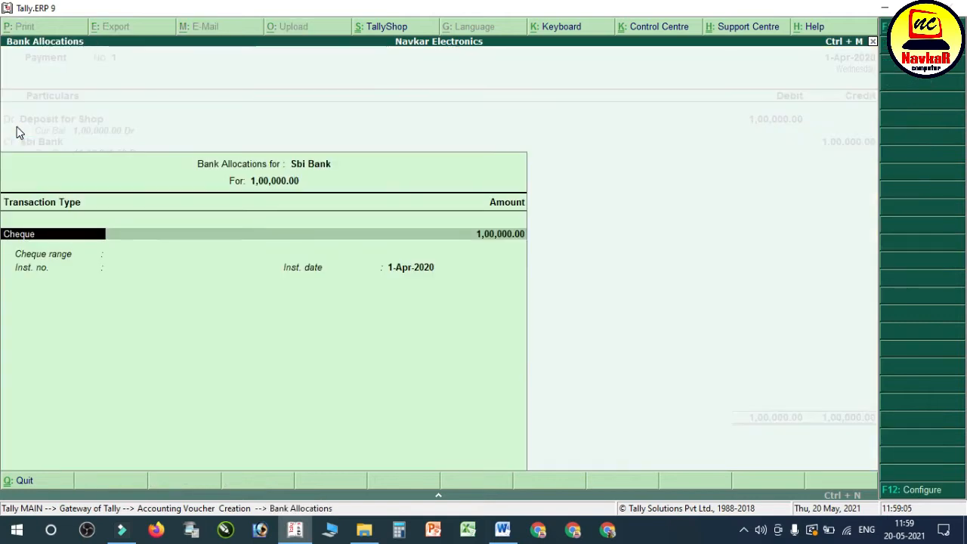
pyautogui.press('Return')
pyautogui.press('Return')
pyautogui.press('Return')
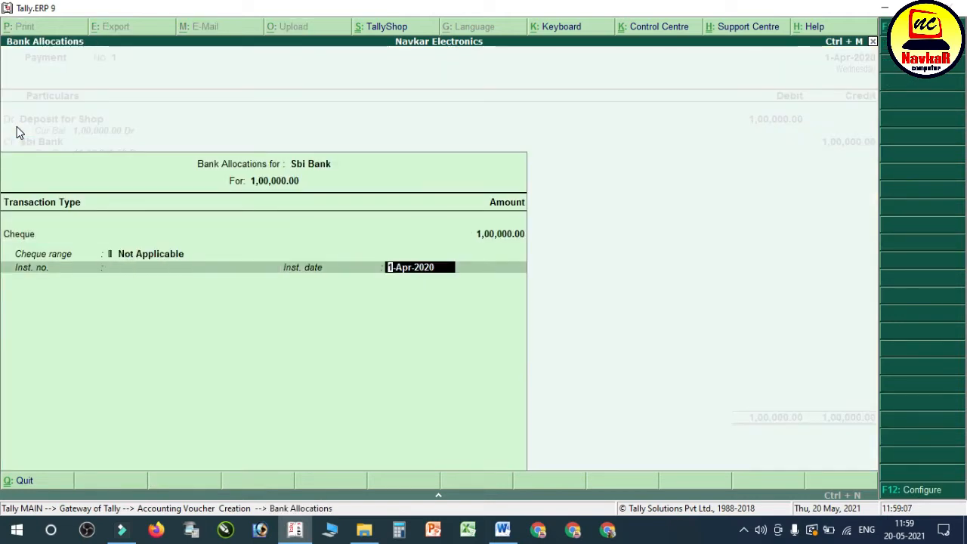
pyautogui.press('Return')
pyautogui.press('Return')
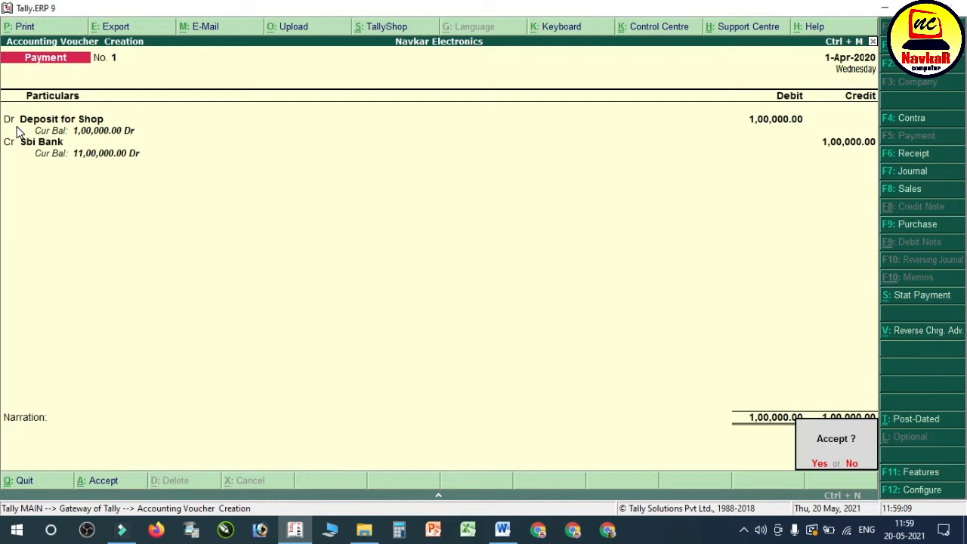
pyautogui.press('Return')
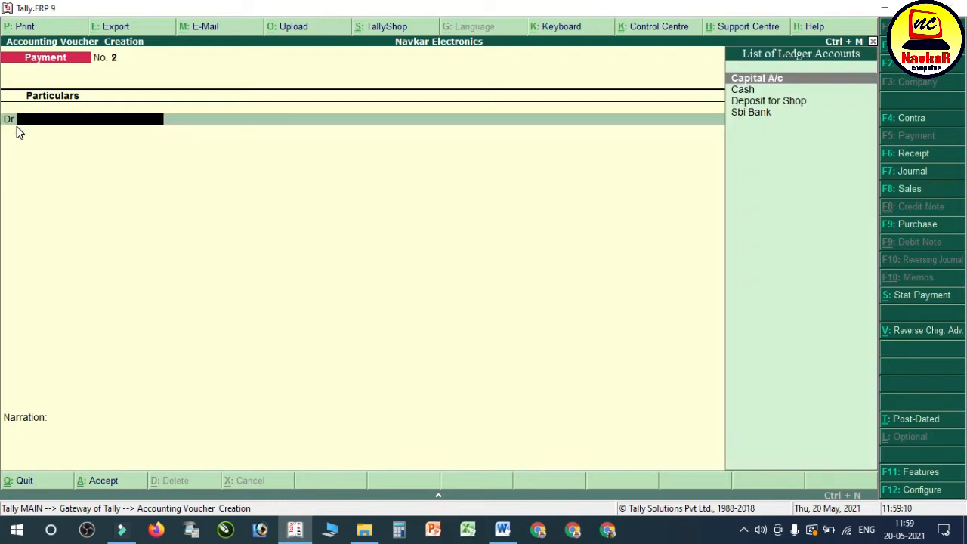
# Step: Switch to the Word notes and highlight the fourth transaction, the April rent of 8000 paid in cash
pyautogui.click(503, 530)
pyautogui.click(312, 348)
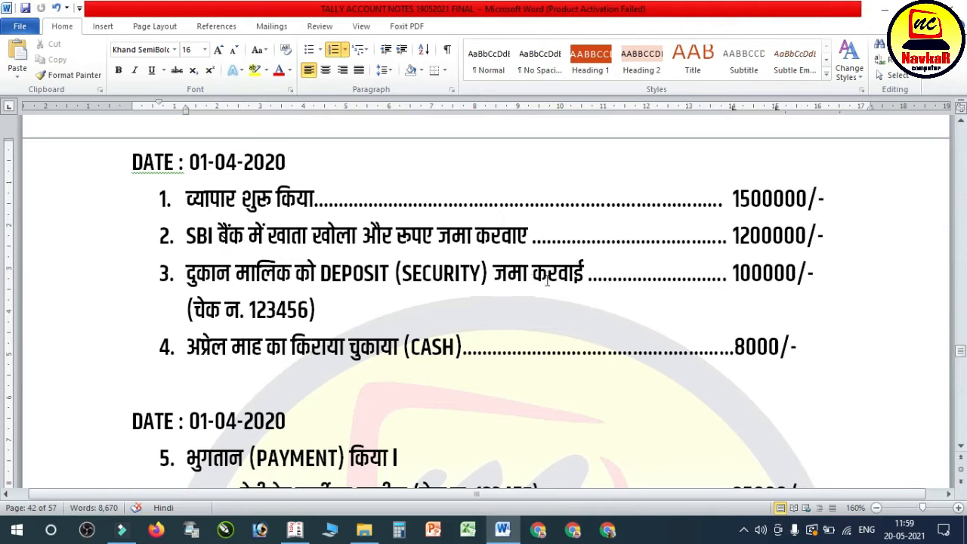
pyautogui.click(732, 274)
pyautogui.click(422, 347)
pyautogui.click(185, 350)
pyautogui.moveTo(195, 355); pyautogui.dragTo(796, 352)
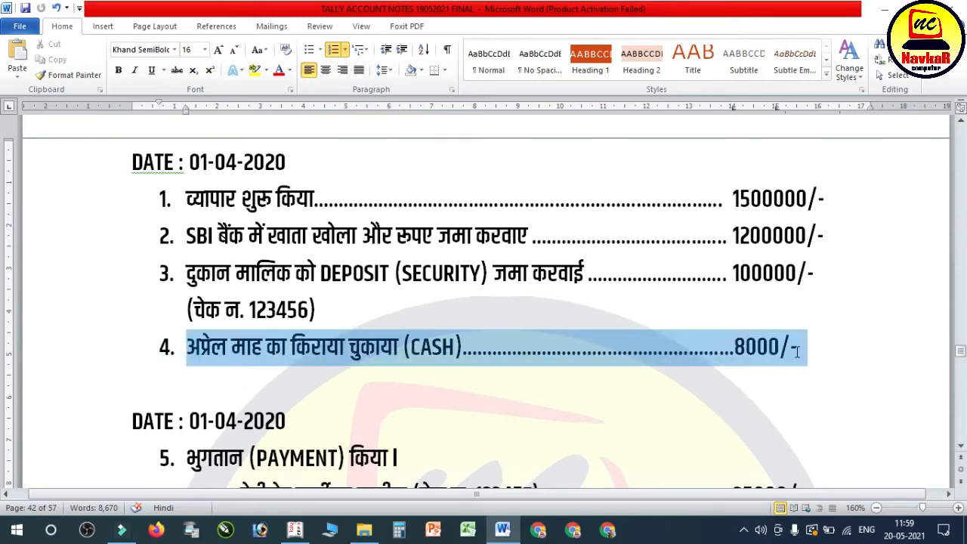
# Step: Return to Tally.ERP 9 and start a new ledger named Rent for Shop from the payment voucher's debit line, without an alias
pyautogui.click(295, 530)
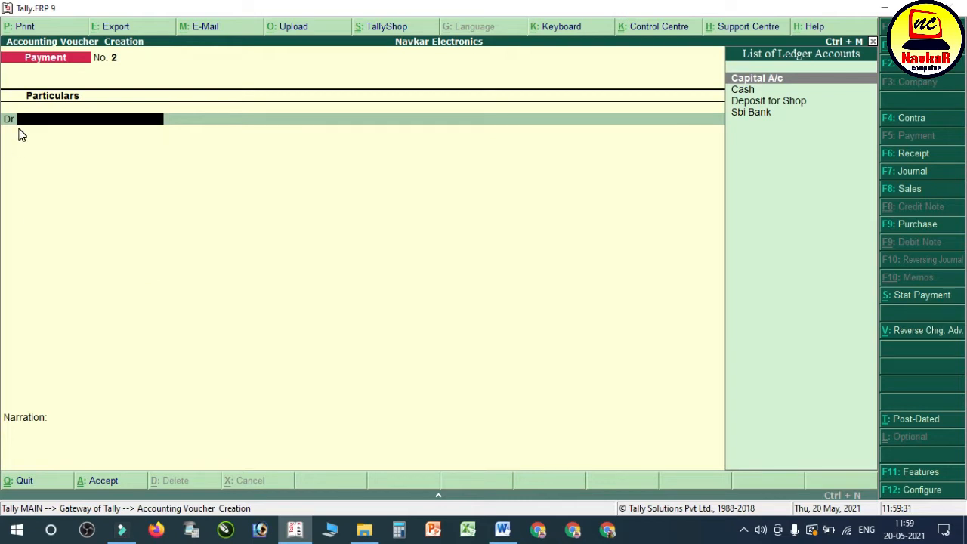
pyautogui.hotkey('alt', 'c')
pyautogui.write('Rent')
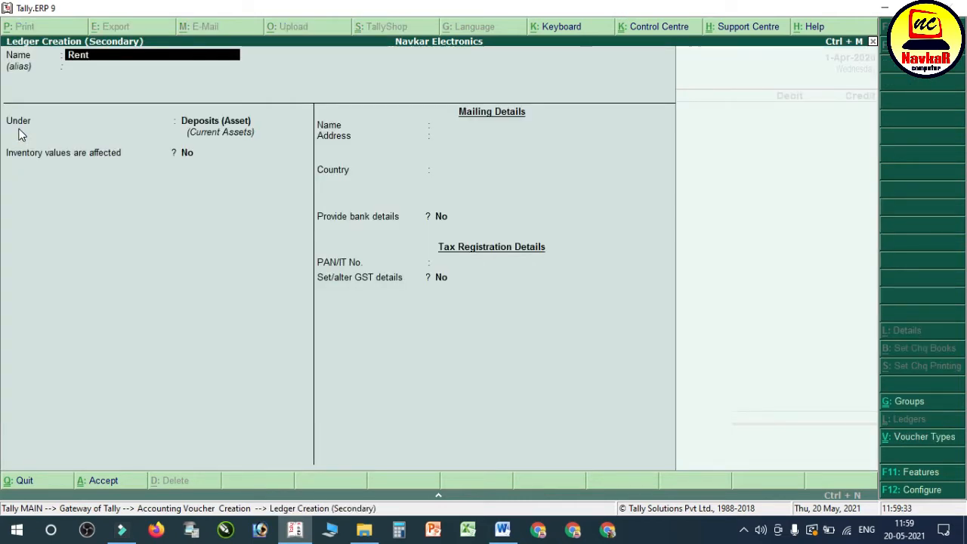
pyautogui.write(' for Shop')
pyautogui.press('Return')
pyautogui.press('Return')
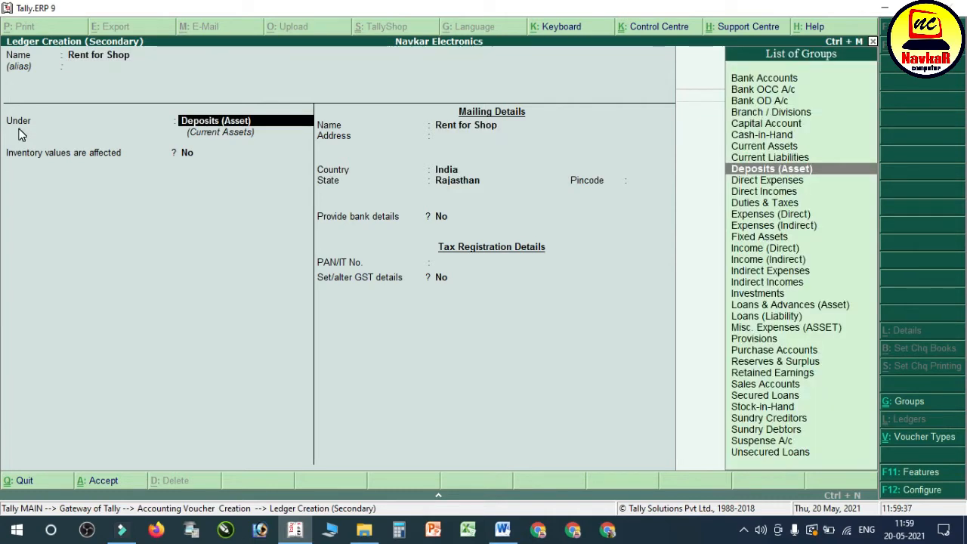
pyautogui.write('Dire')
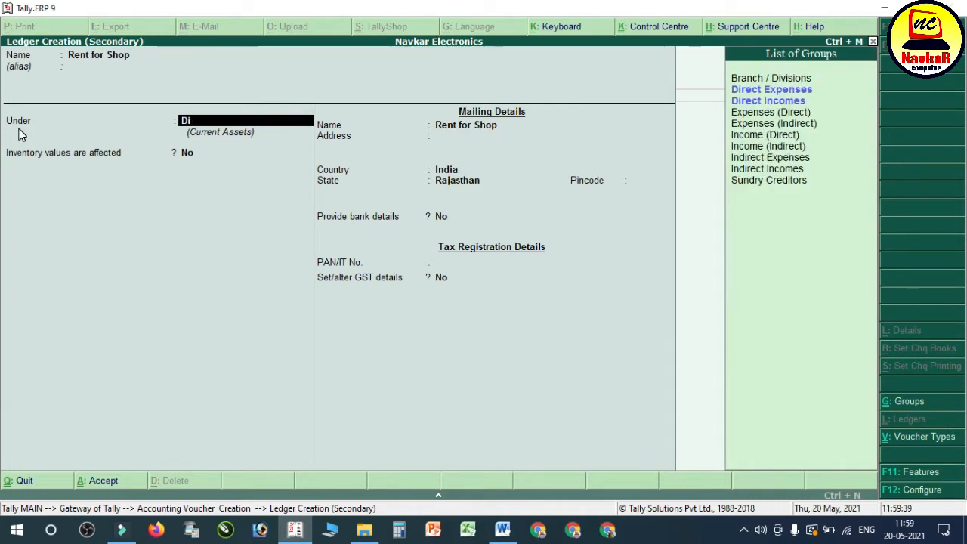
pyautogui.press('BackSpace')
pyautogui.press('BackSpace')
pyautogui.press('BackSpace')
pyautogui.press('BackSpace')
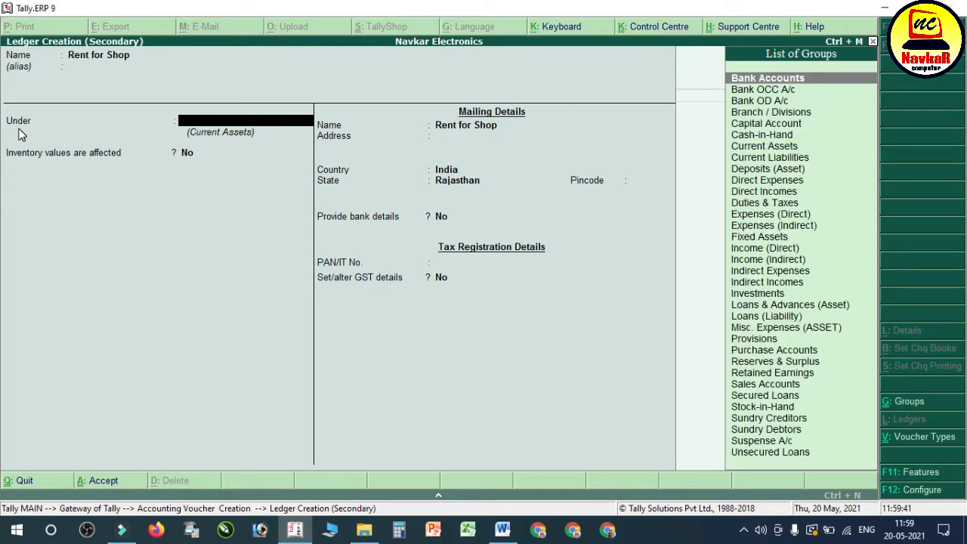
# Step: Place the rent ledger under Indirect Expenses, keep GST Applicable with supply type Services, and save it
pyautogui.write('Indirect Expenses')
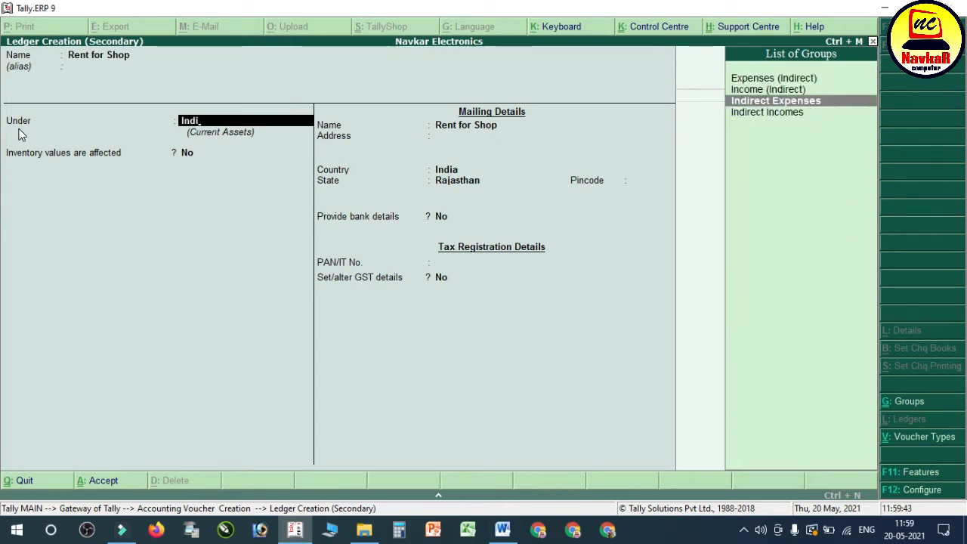
pyautogui.press('Return')
pyautogui.press('Return')
pyautogui.press('Return')
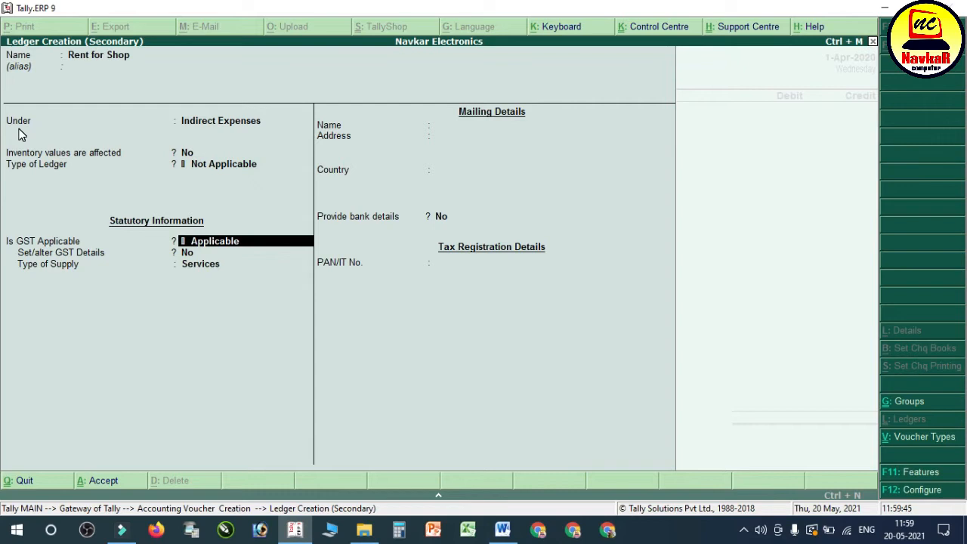
pyautogui.press('Return')
pyautogui.press('Return')
pyautogui.press('Return')
# Step: Debit Rent for Shop with 8000 and credit Cash, checking the payment mode in the Word notes
pyautogui.press('Return')
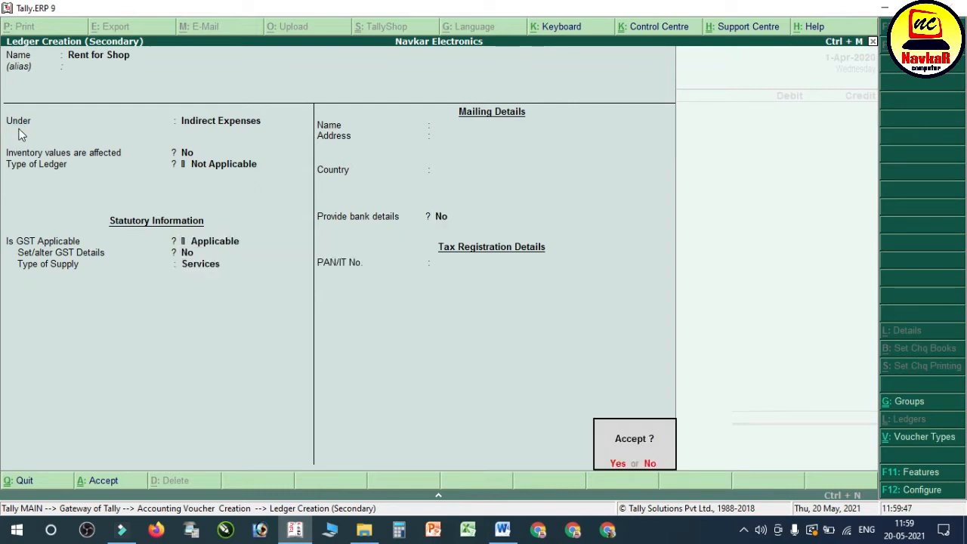
pyautogui.press('Return')
pyautogui.write('8000')
pyautogui.press('Return')
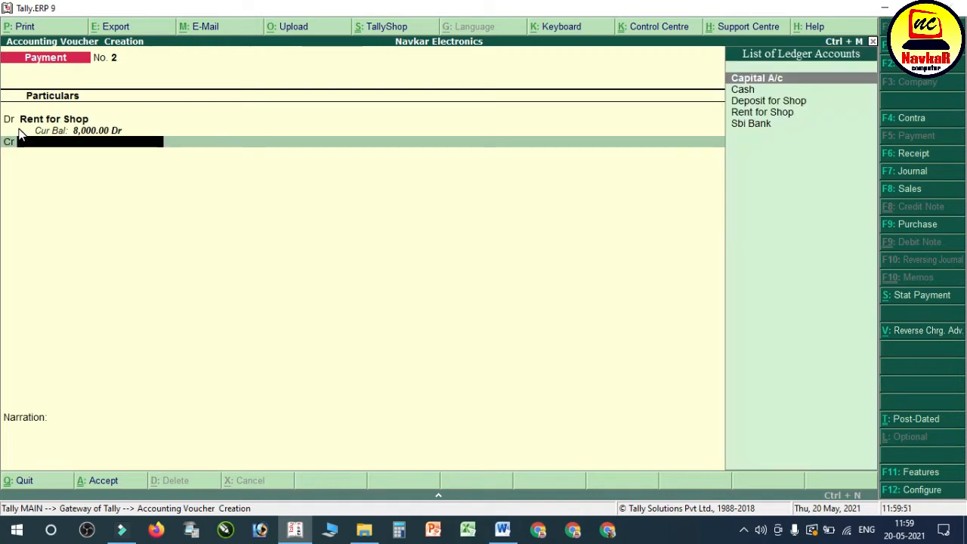
pyautogui.press('Down')
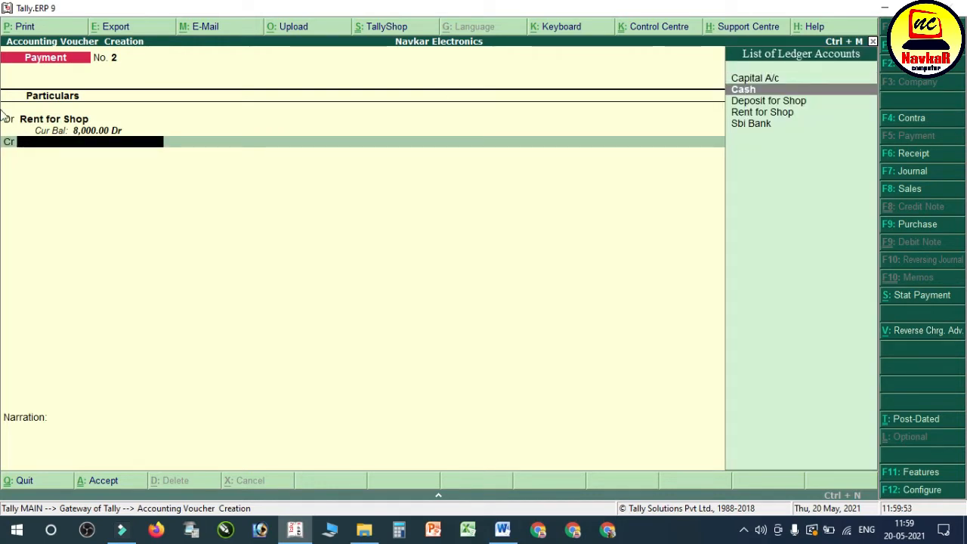
pyautogui.click(505, 538)
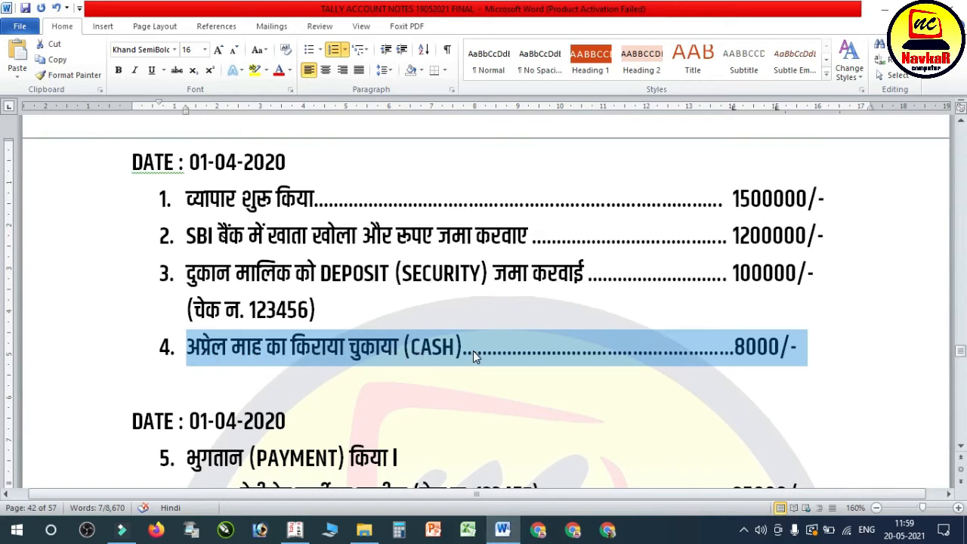
pyautogui.click(503, 531)
pyautogui.press('Return')
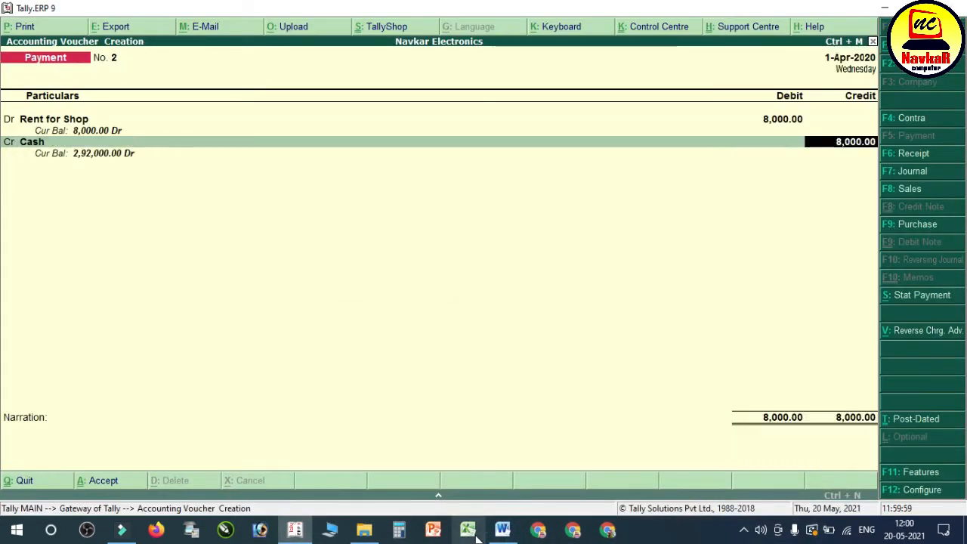
# Step: Accept the 8,000 cash credit, leave the narration blank, and save the rent payment voucher
pyautogui.press('Return')
pyautogui.press('Return')
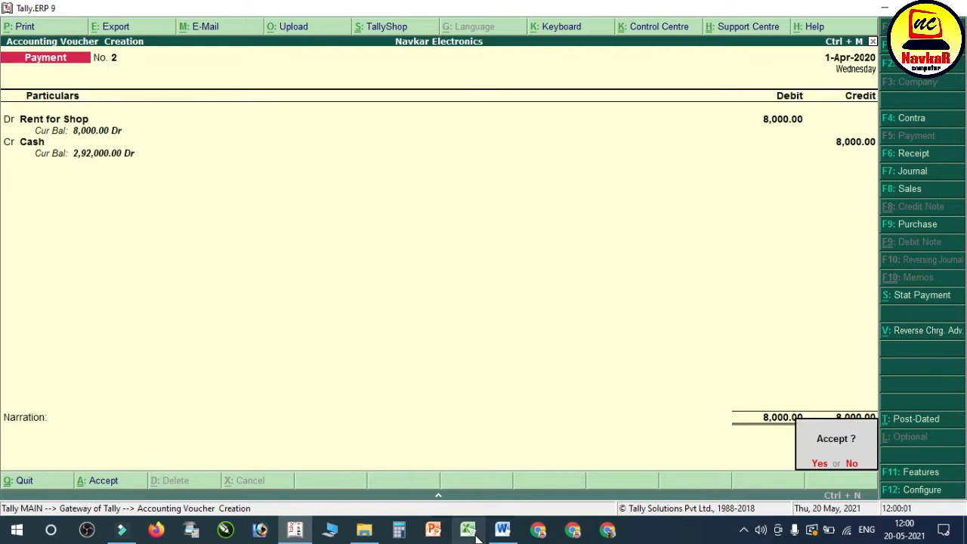
pyautogui.press('Return')
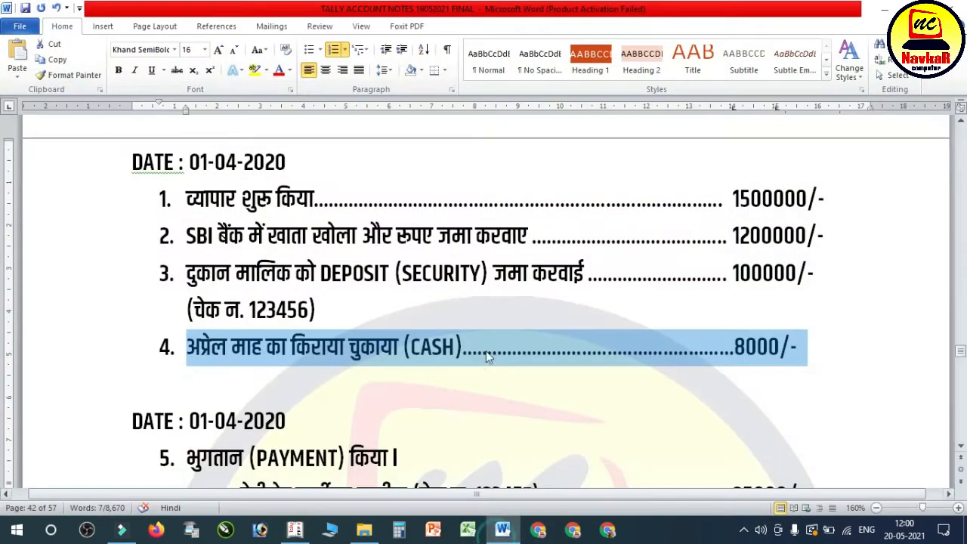
# Step: Switch to the Word notes and look over the transactions that follow the April rent entry
pyautogui.click(502, 531)
pyautogui.click(487, 352)
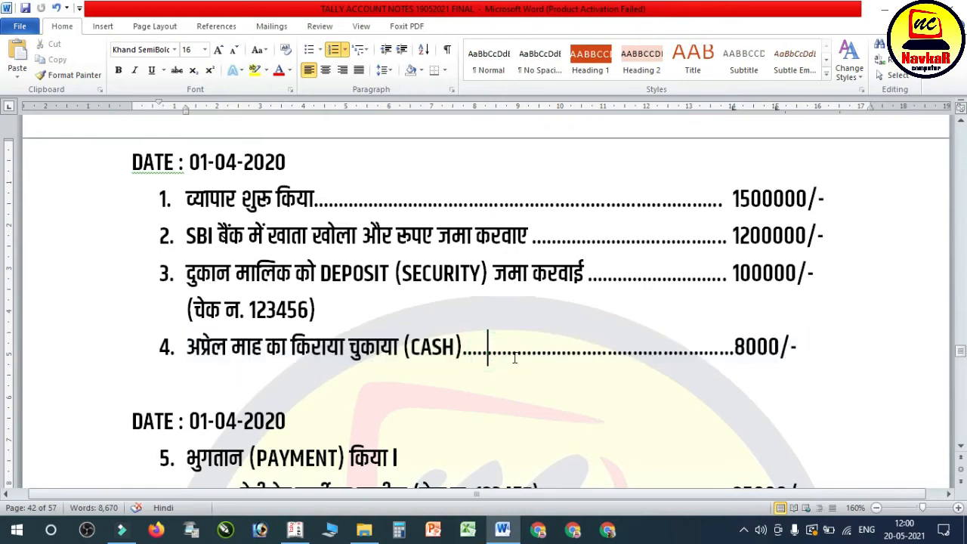
pyautogui.scroll(-3, 489, 363)
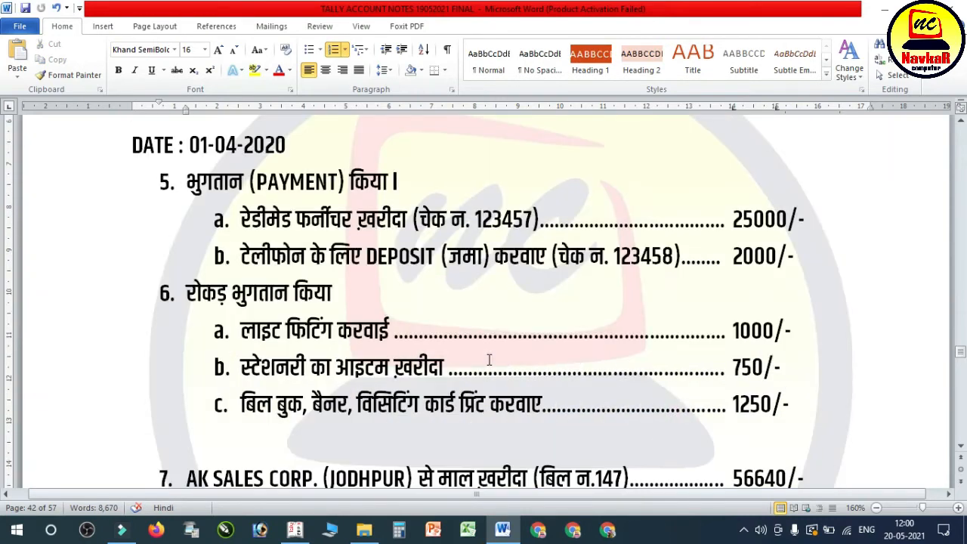
pyautogui.scroll(3, 265, 204)
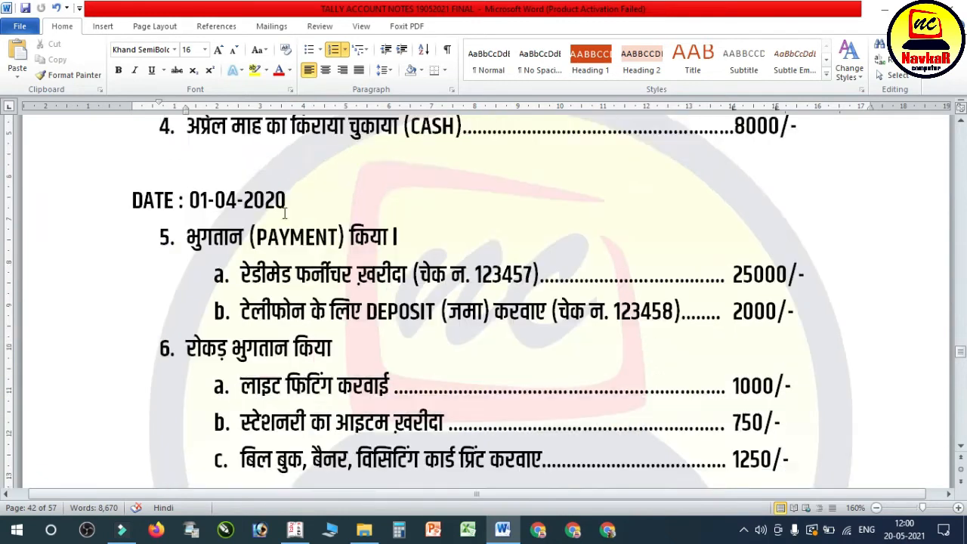
pyautogui.scroll(-2, 299, 219)
pyautogui.scroll(-1, 294, 225)
# Step: Highlight the heading of transaction 5 and its item a, the readymade furniture purchase of 25000 by cheque
pyautogui.moveTo(187, 238); pyautogui.dragTo(337, 237)
pyautogui.click(388, 237)
pyautogui.moveTo(249, 276); pyautogui.dragTo(806, 275)
pyautogui.click(363, 309)
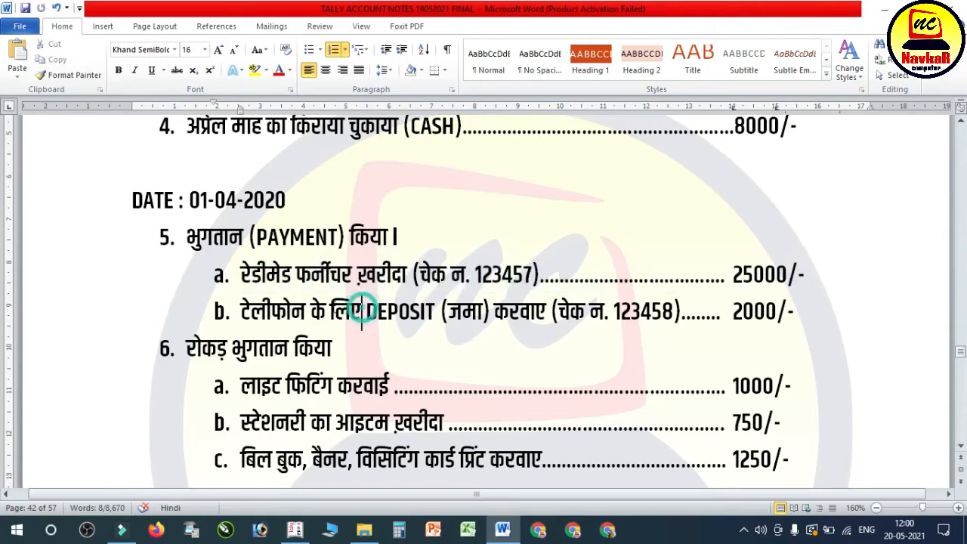
# Step: Highlight item b, the telephone deposit of 2000 by cheque, plus the PAYMENT heading and the furniture item's cheque wording in the Word notes
pyautogui.moveTo(270, 312); pyautogui.dragTo(782, 318)
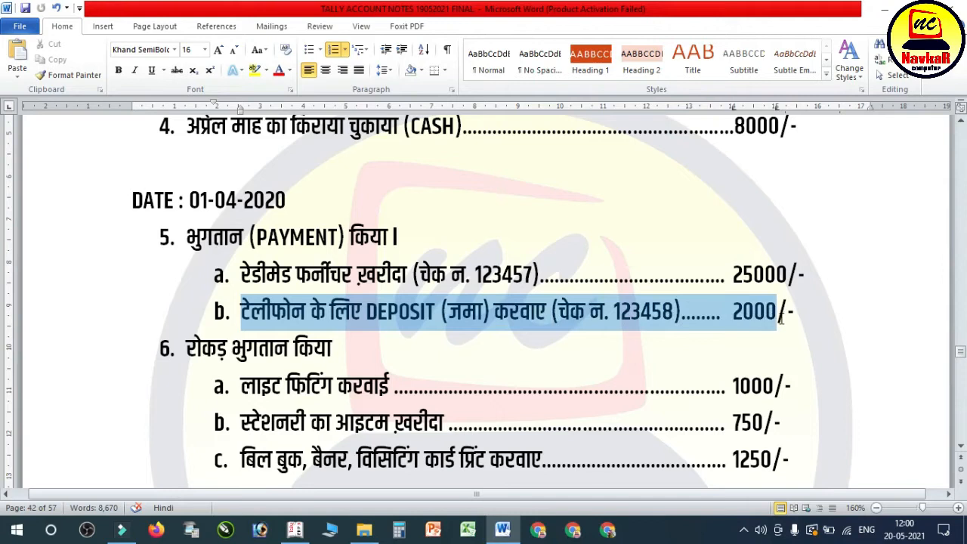
pyautogui.click(572, 310)
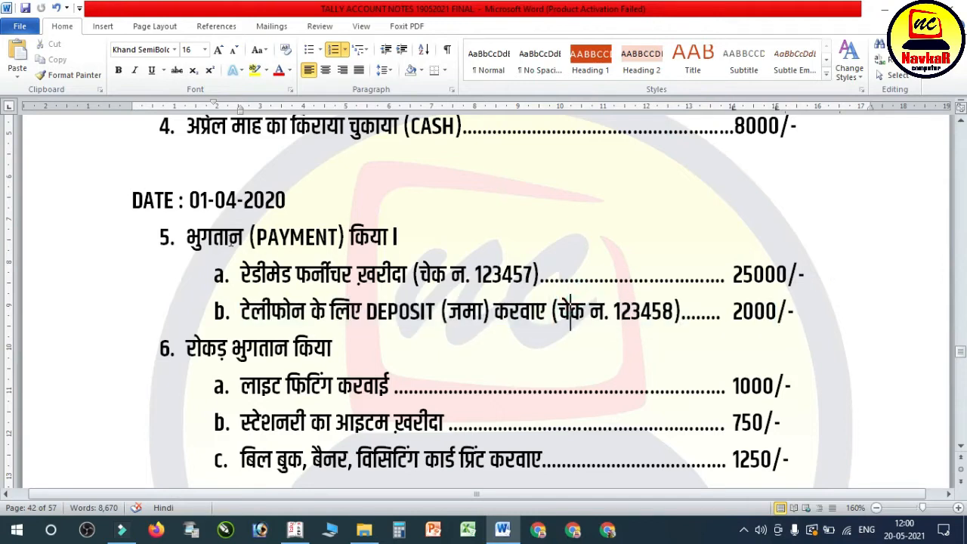
pyautogui.moveTo(231, 238); pyautogui.dragTo(348, 238)
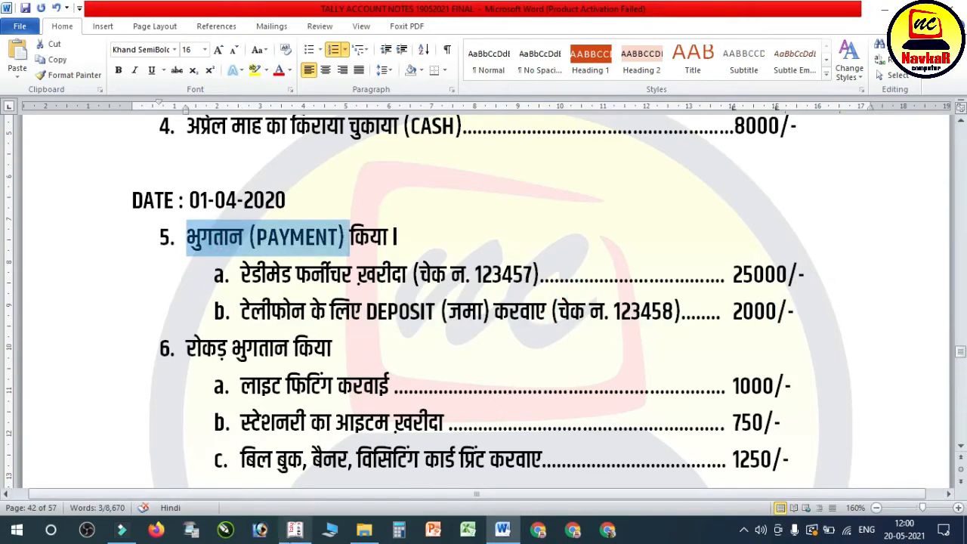
pyautogui.click(295, 530)
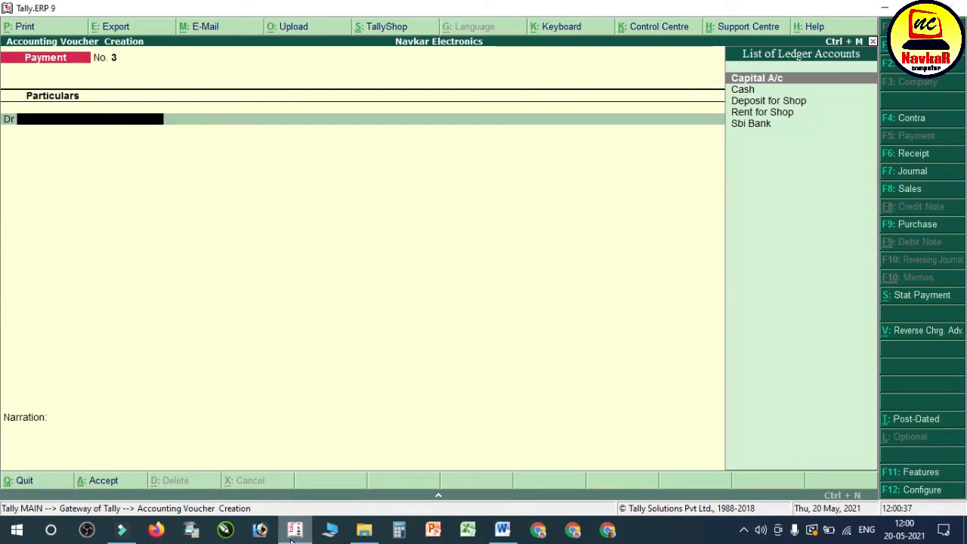
pyautogui.click(502, 530)
pyautogui.moveTo(357, 276); pyautogui.dragTo(466, 276)
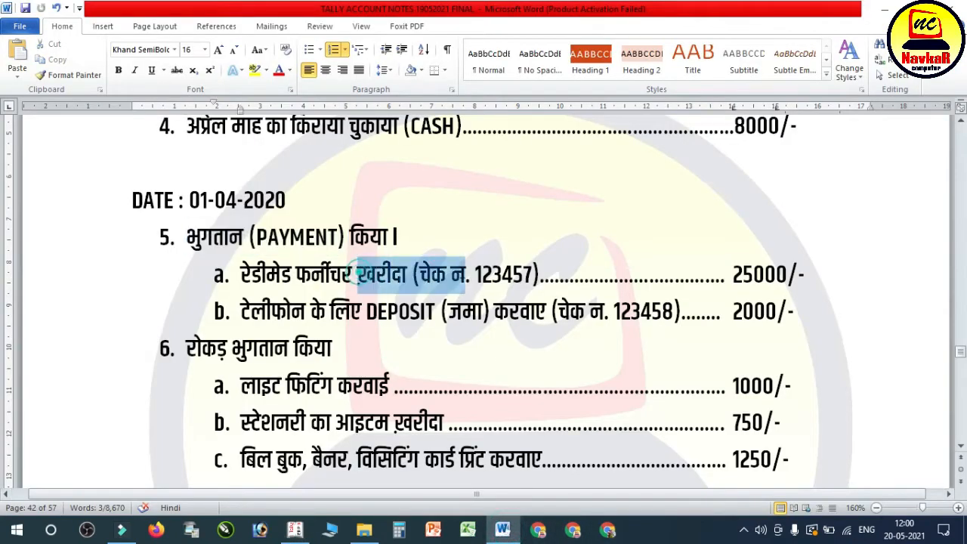
# Step: Switch to Tally.ERP 9 and create a ledger named Furniture A/c under Fixed Assets from the payment voucher
pyautogui.click(295, 530)
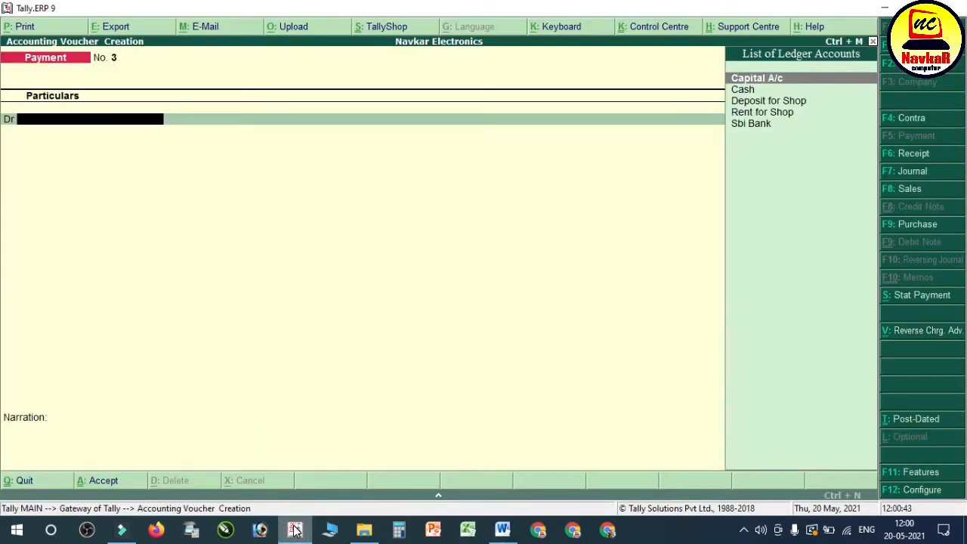
pyautogui.hotkey('alt', 'c')
pyautogui.write('Fu')
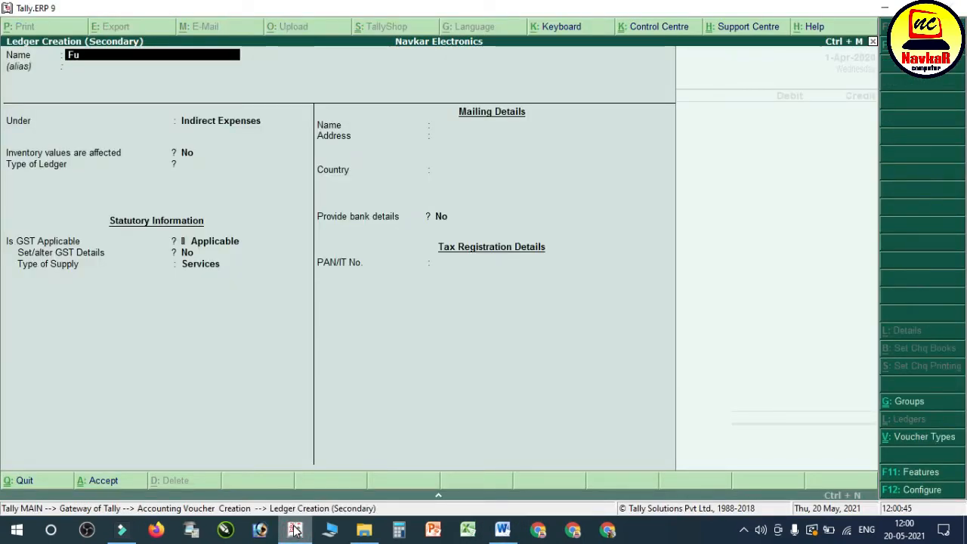
pyautogui.write('rniture a/')
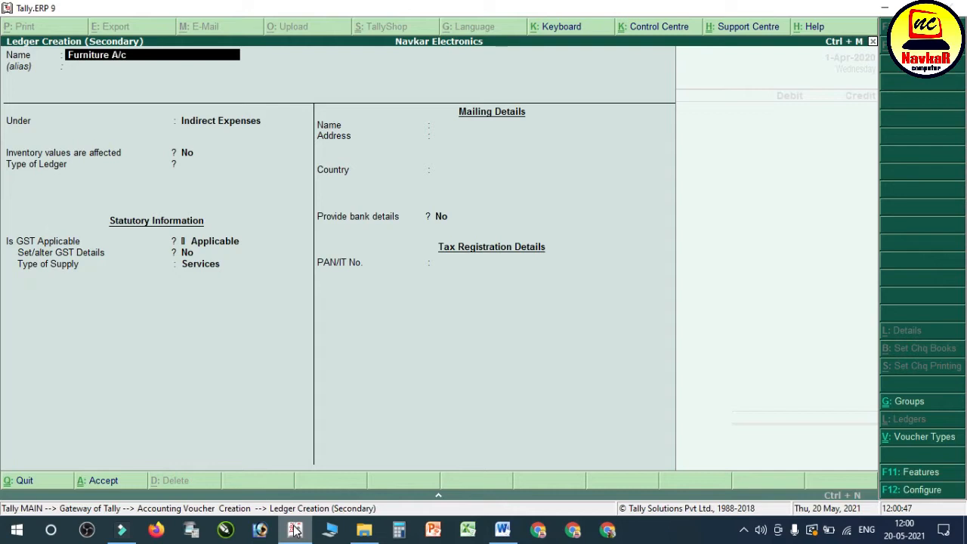
pyautogui.write('c')
pyautogui.press('Return')
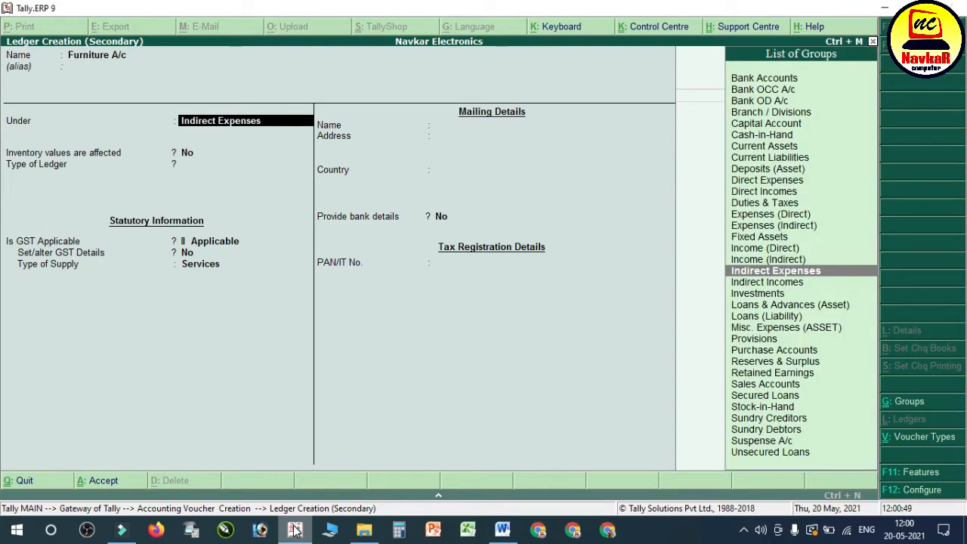
pyautogui.write('Fix')
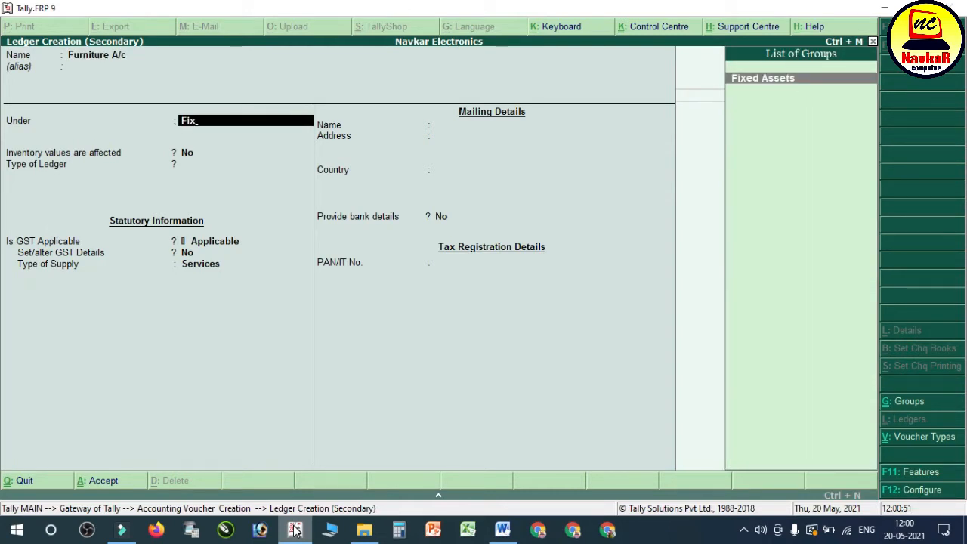
pyautogui.press('Return')
pyautogui.press('Return')
pyautogui.press('Return')
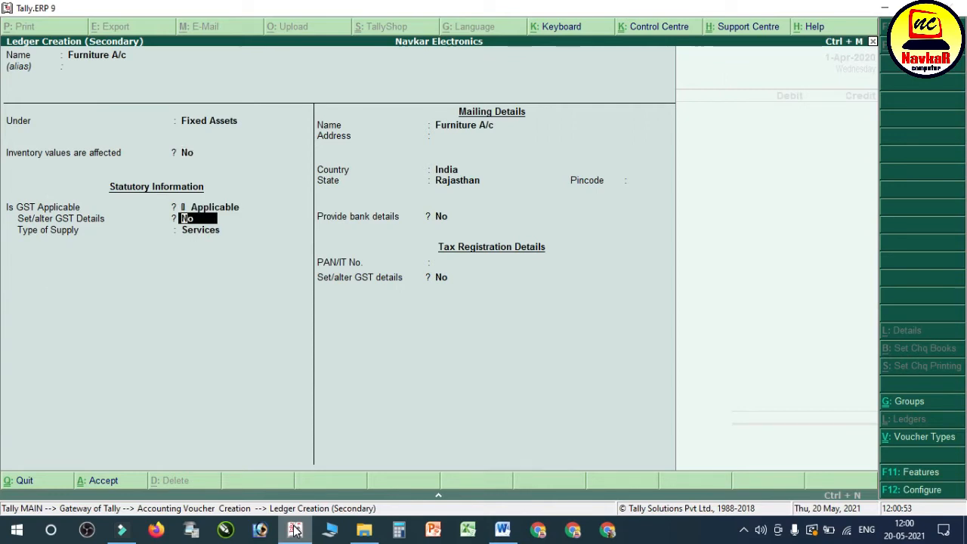
pyautogui.hotkey('ctrl', 'a')
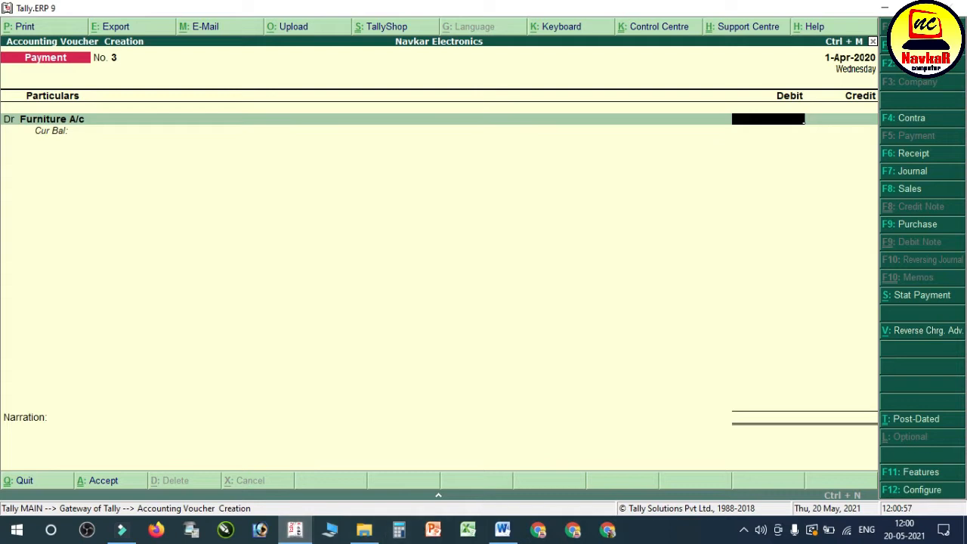
# Step: Debit Furniture A/c with 25000 in the payment voucher
pyautogui.click(507, 531)
pyautogui.click(512, 535)
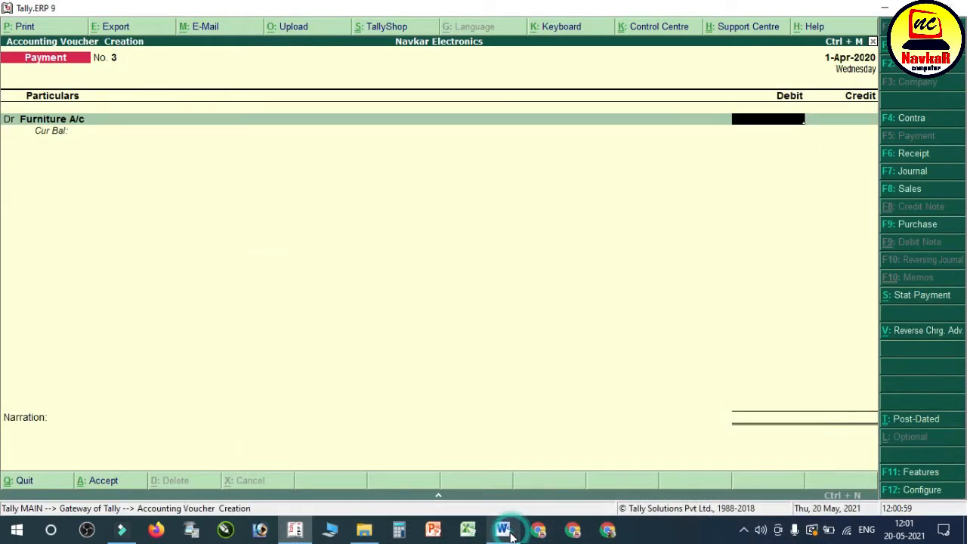
pyautogui.write('0')
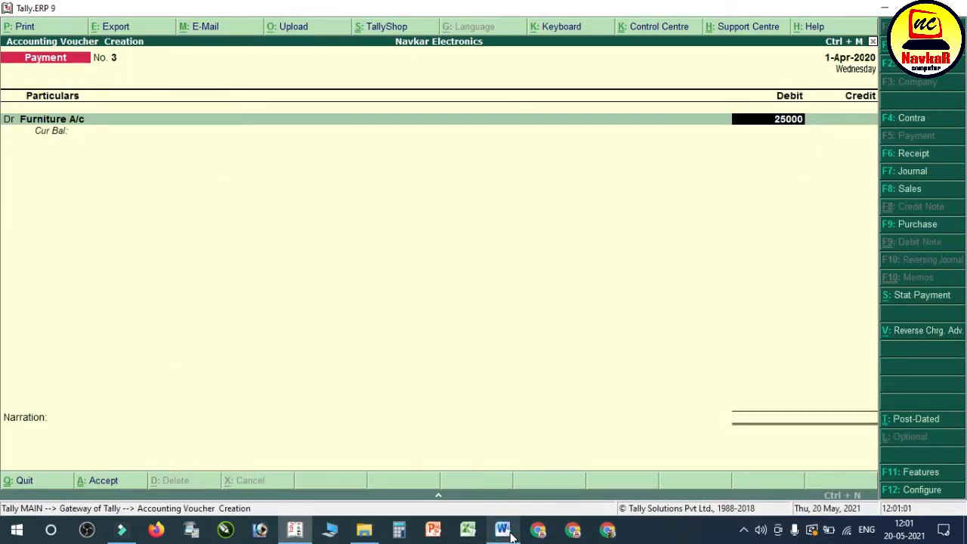
pyautogui.write('0')
pyautogui.press('Return')
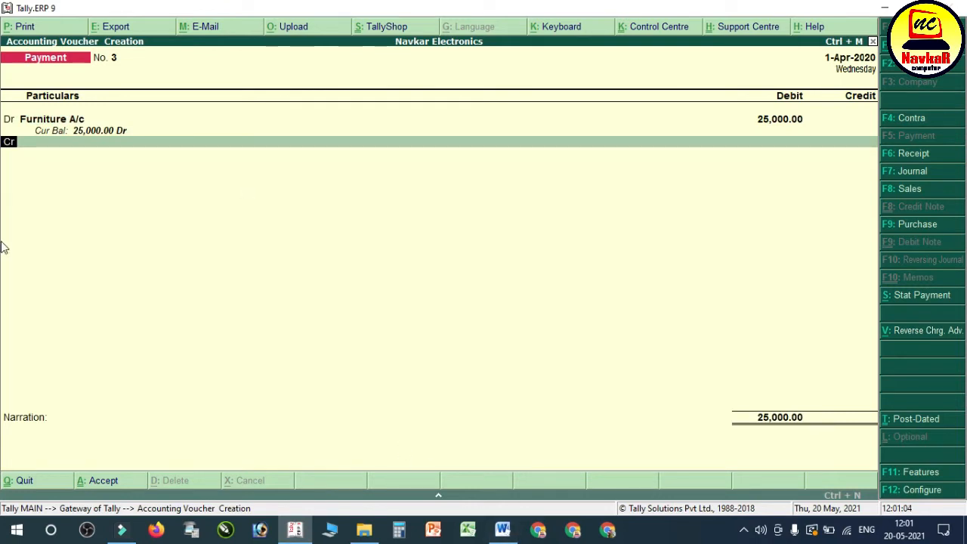
# Step: Check the telephone deposit in the Word notes, add a second debit line, and name a new ledger Deposit for Telephone
pyautogui.click(503, 529)
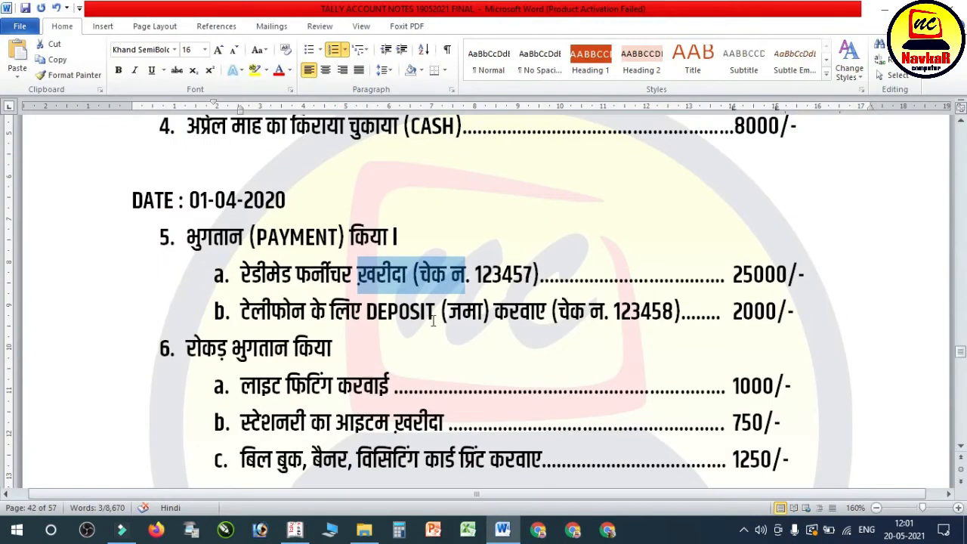
pyautogui.hotkey('alt', 'Tab')
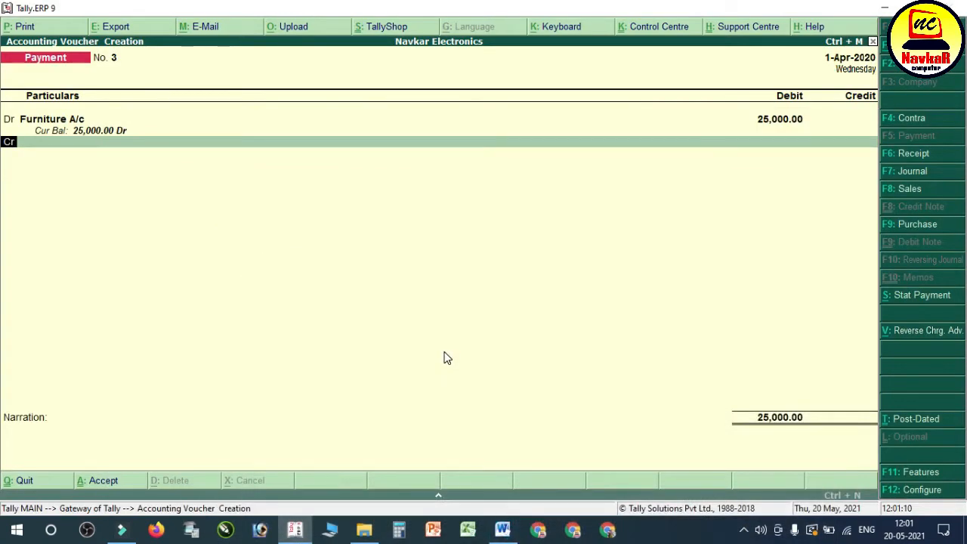
pyautogui.write('d')
pyautogui.press('Return')
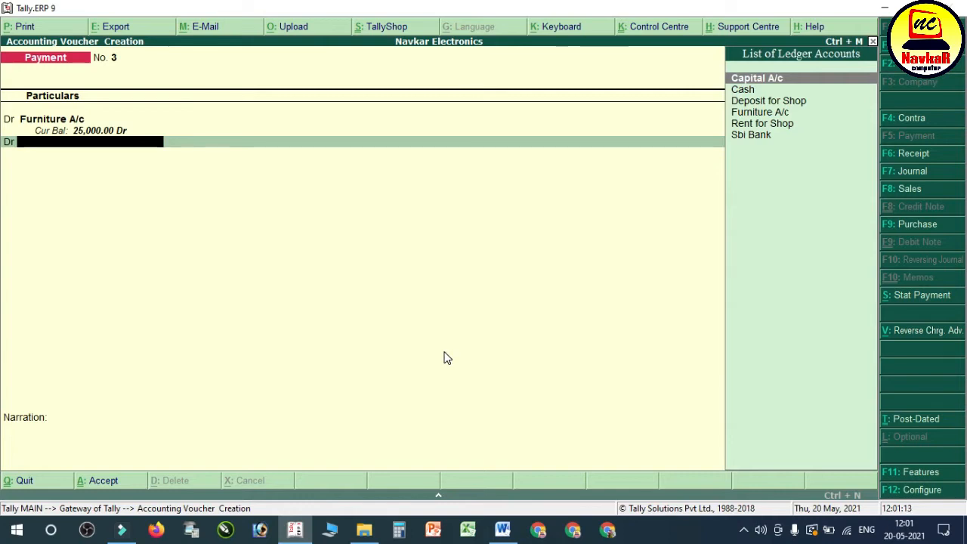
pyautogui.hotkey('alt', 'c')
pyautogui.write('De')
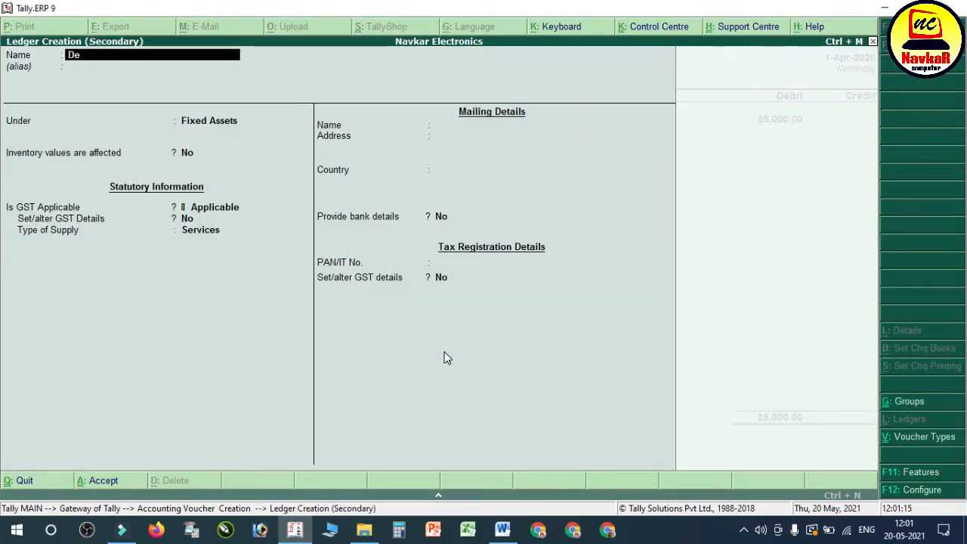
pyautogui.write('posit for Tele')
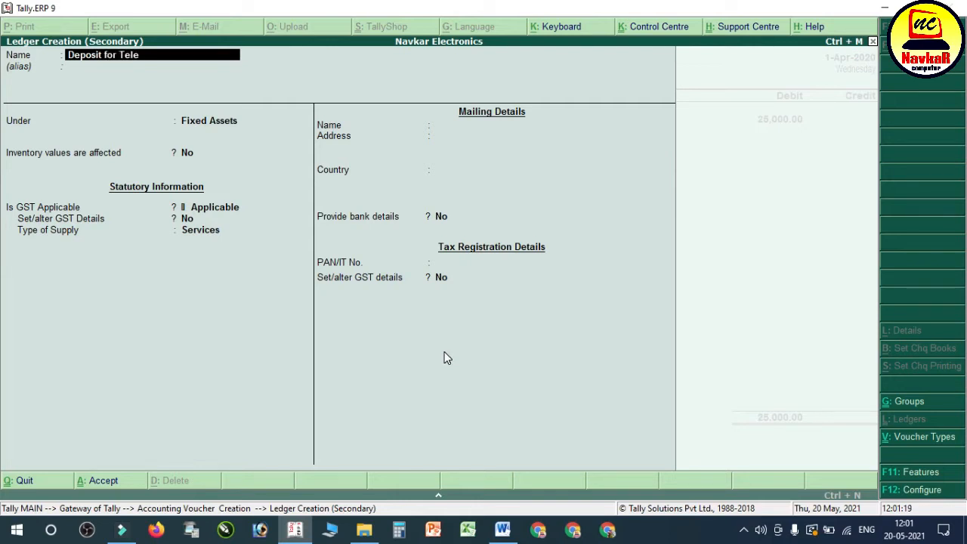
pyautogui.press('Return')
pyautogui.press('Return')
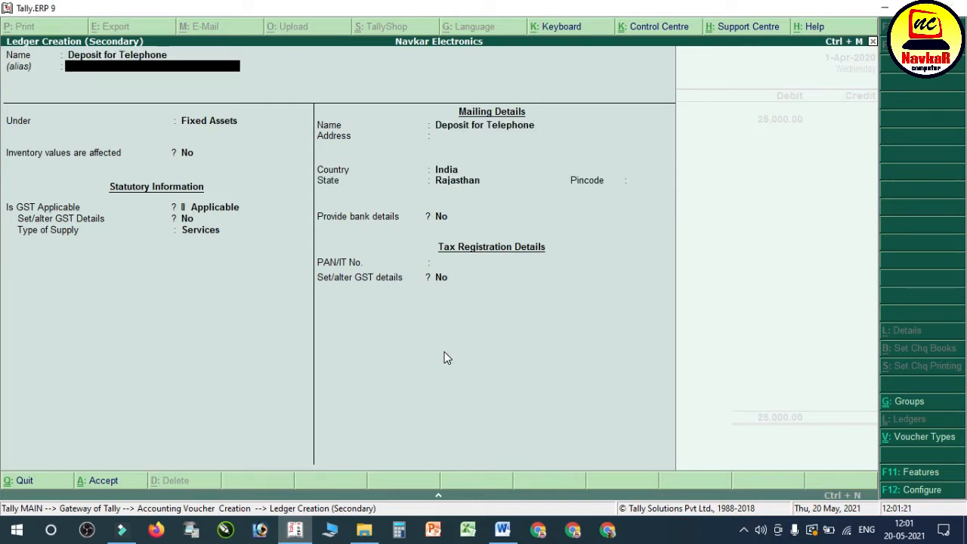
# Step: Place the Deposit for Telephone ledger under Deposits (Asset), keep the remaining defaults, and save it
pyautogui.write('De')
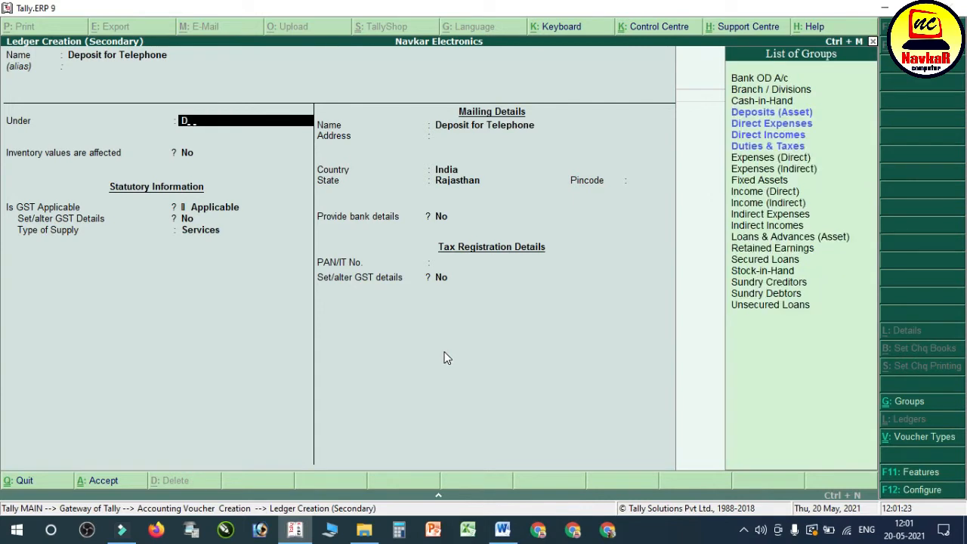
pyautogui.press('Return')
pyautogui.press('Return')
pyautogui.press('Return')
pyautogui.press('Return')
pyautogui.press('Return')
pyautogui.press('Return')
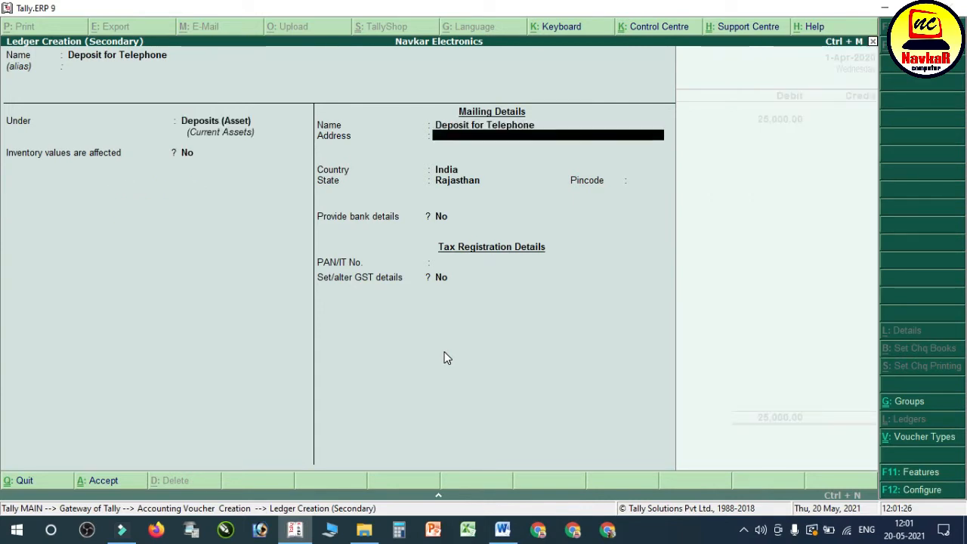
pyautogui.press('Return')
pyautogui.press('Return')
pyautogui.press('Return')
pyautogui.press('Return')
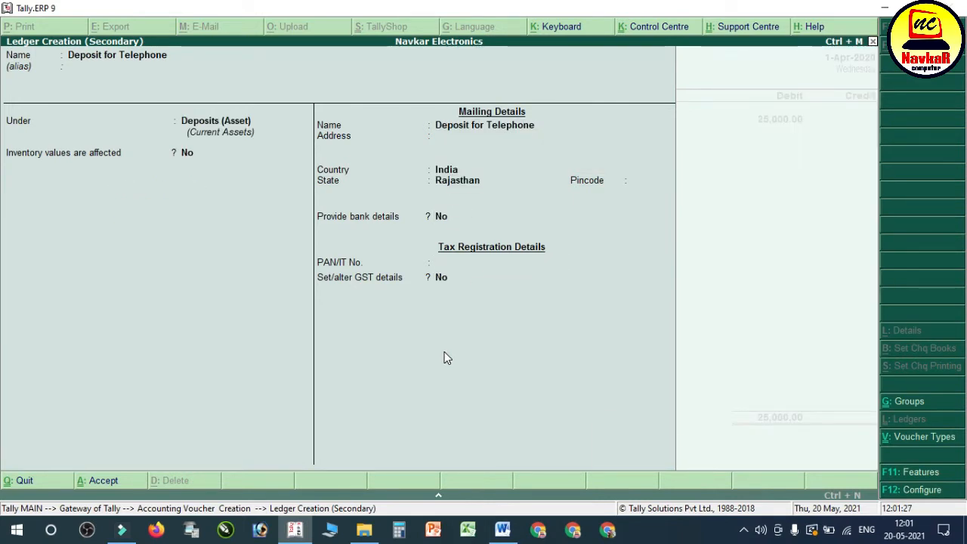
pyautogui.press('Return')
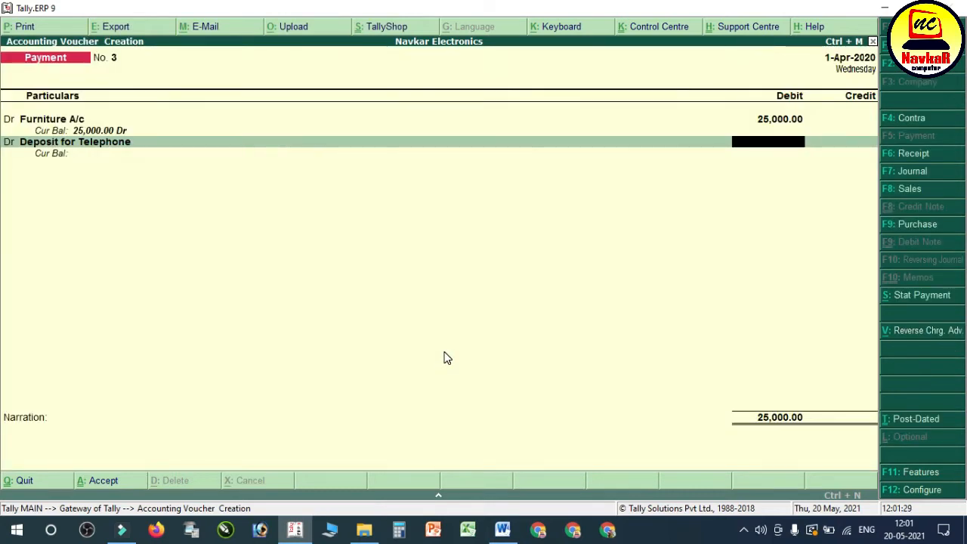
# Step: Look up the telephone deposit amount in the Word notes and debit Deposit for Telephone with 2000
pyautogui.click(502, 529)
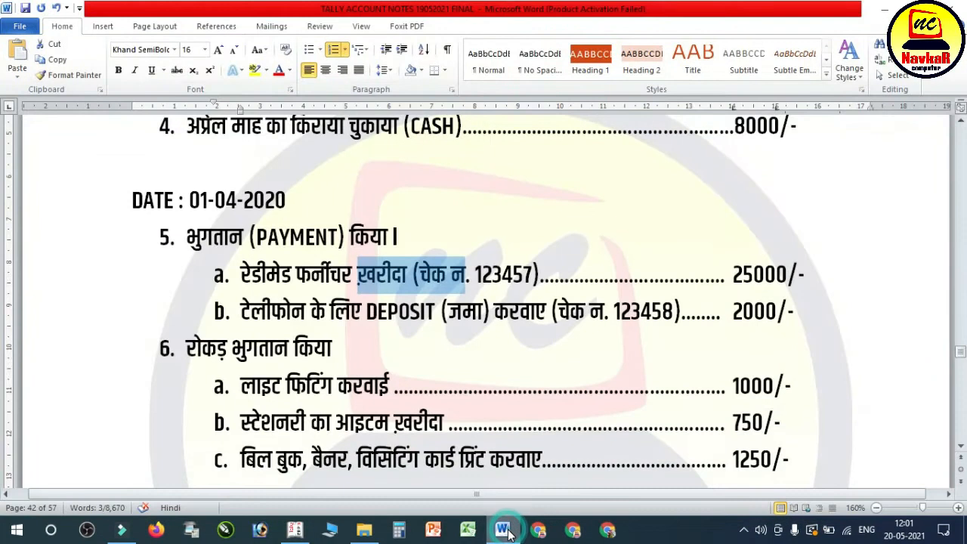
pyautogui.moveTo(731, 312); pyautogui.dragTo(805, 313)
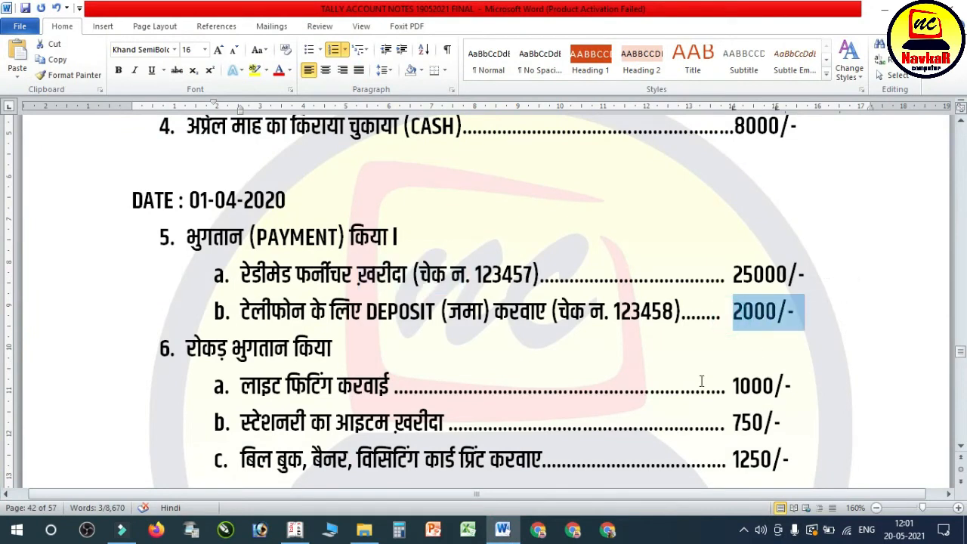
pyautogui.click(502, 530)
pyautogui.write('2000')
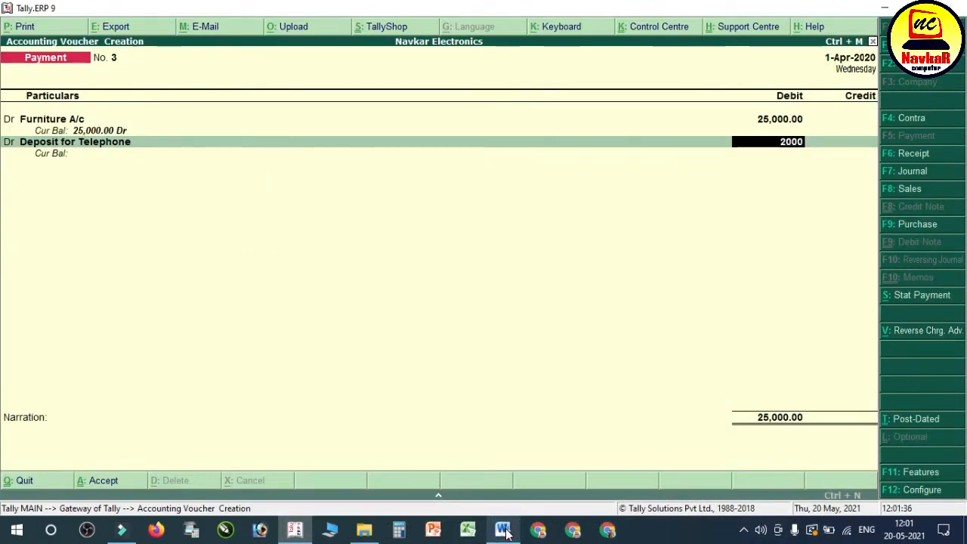
pyautogui.press('Return')
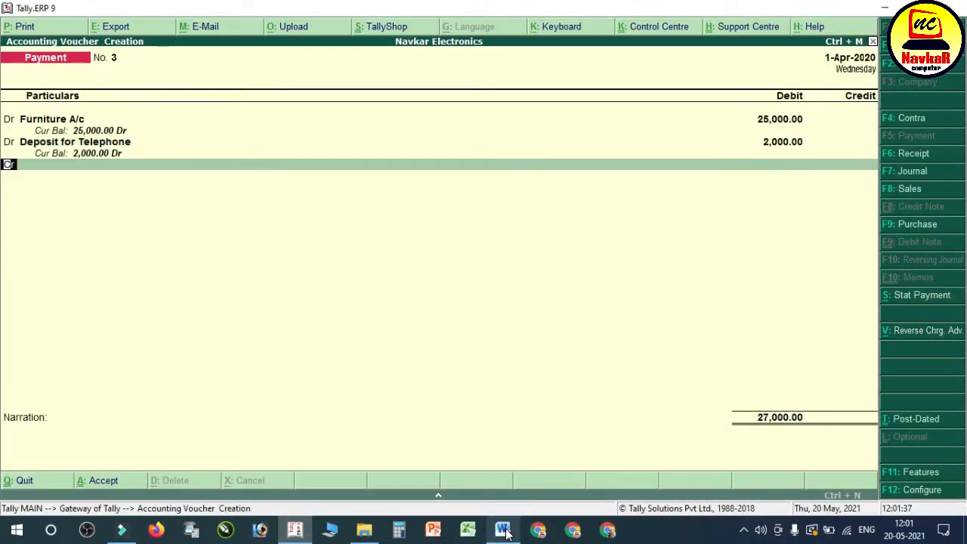
# Step: Review the separate cheque numbers and amounts of the furniture purchase and telephone deposit in the Word notes
pyautogui.click(500, 533)
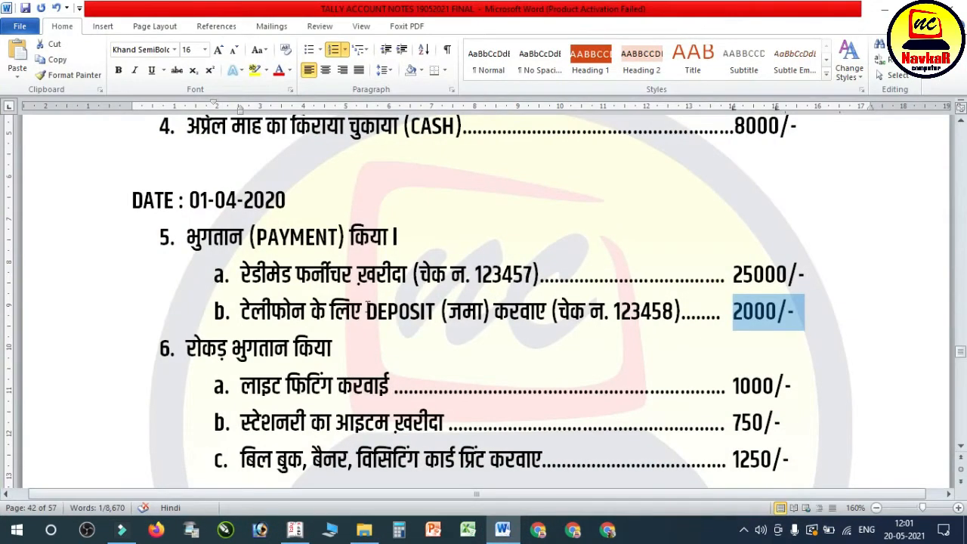
pyautogui.moveTo(561, 311); pyautogui.dragTo(675, 313)
pyautogui.moveTo(532, 276); pyautogui.dragTo(452, 276)
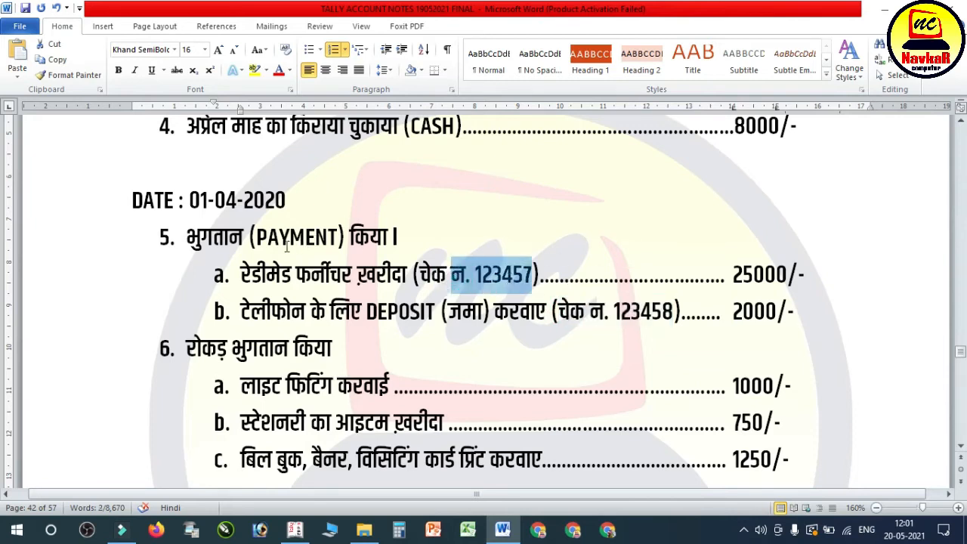
pyautogui.moveTo(257, 274); pyautogui.dragTo(744, 279)
pyautogui.moveTo(430, 321); pyautogui.dragTo(777, 316)
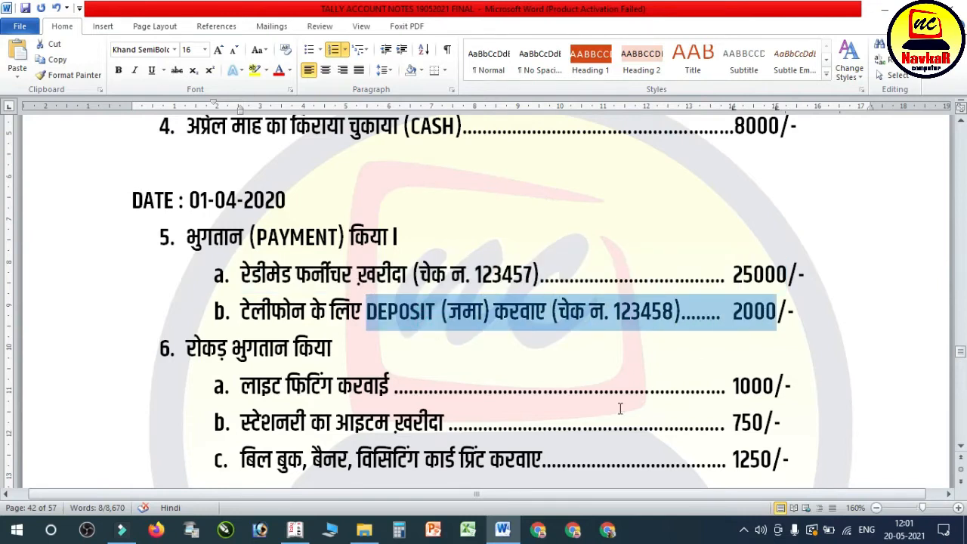
# Step: Return to Tally.ERP 9, credit Sbi Bank with 27,000, leave the cheque's instrument number and the narration blank, and save the payment voucher
pyautogui.click(512, 533)
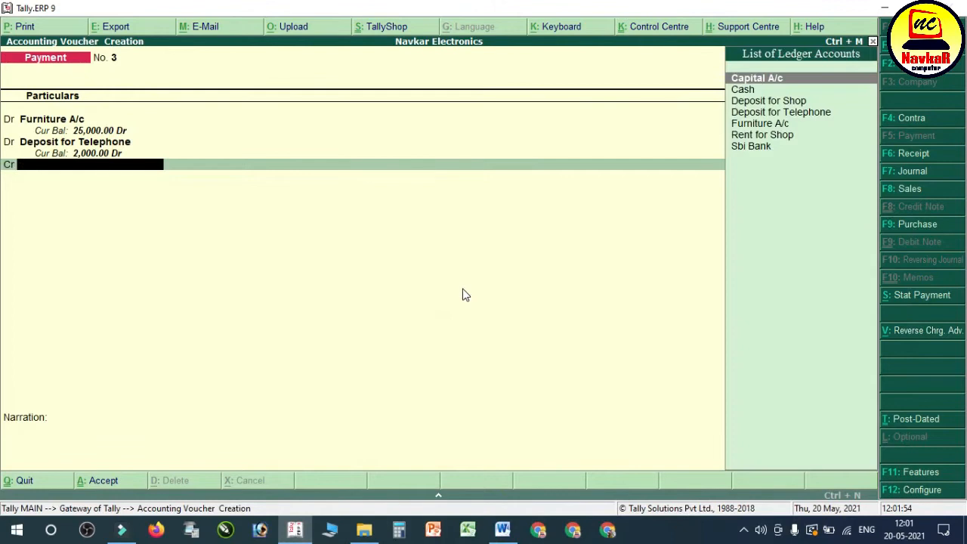
pyautogui.write('Sbi')
pyautogui.press('Return')
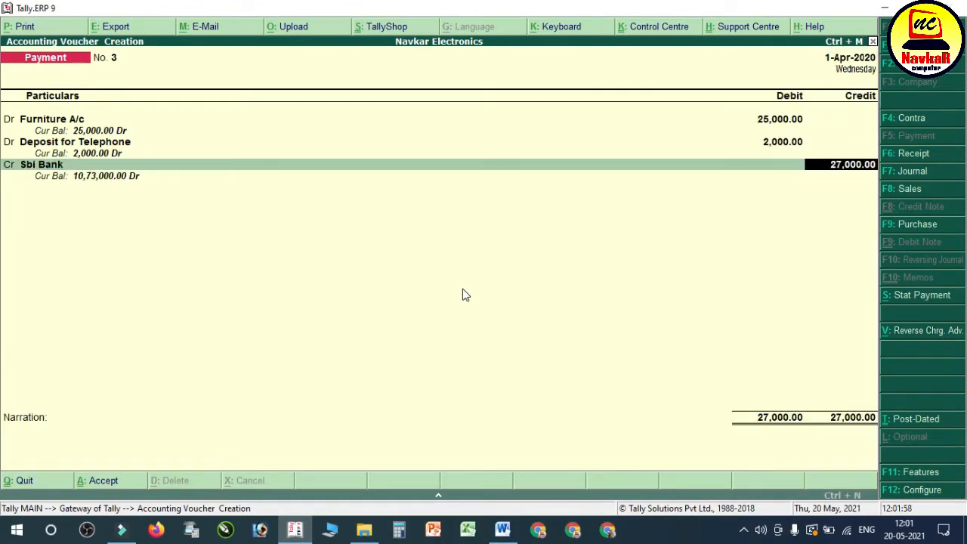
pyautogui.press('Return')
pyautogui.press('Return')
pyautogui.press('Return')
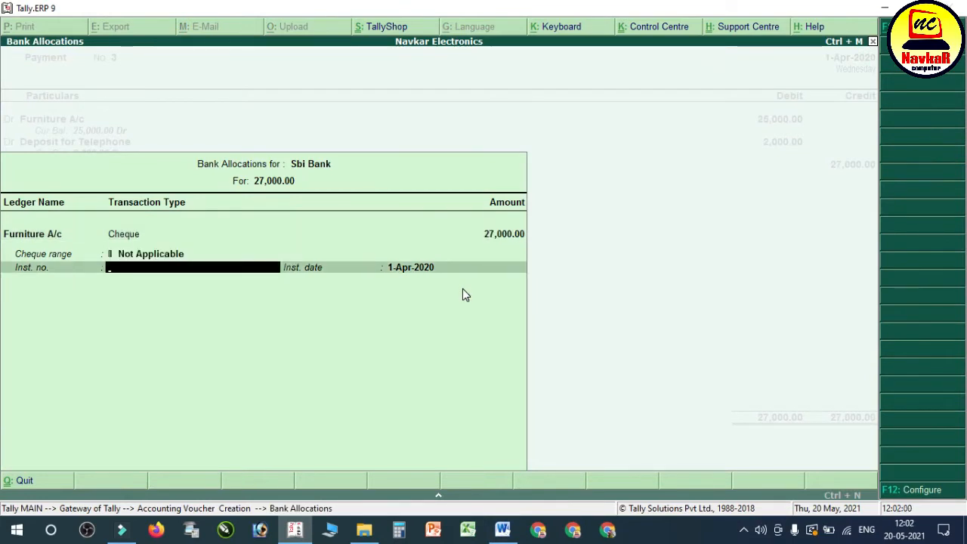
pyautogui.press('Return')
pyautogui.press('Return')
pyautogui.press('Return')
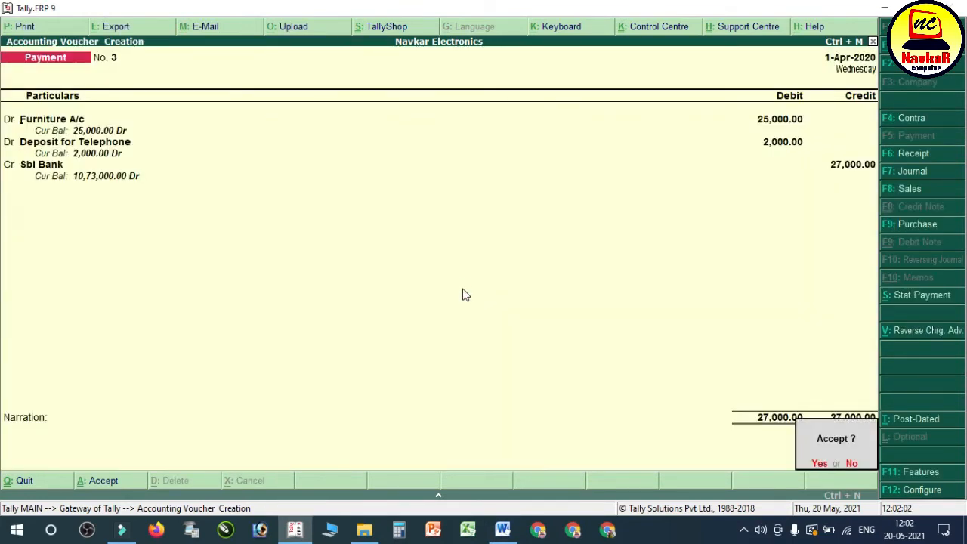
pyautogui.press('Return')
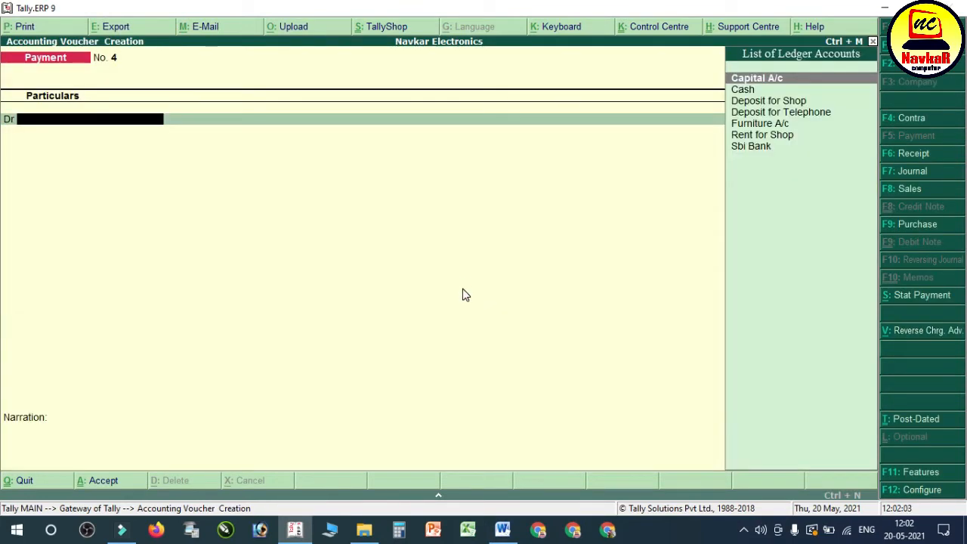
# Step: Review the cash payments in item 6 of the Word notes: light fitting, stationery, and bill book, banner and visiting card printing
pyautogui.click(500, 523)
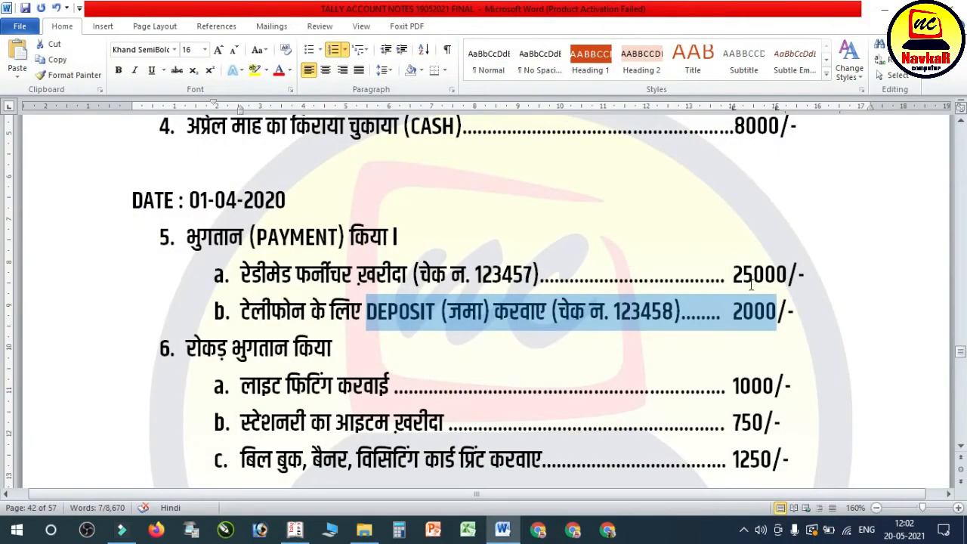
pyautogui.click(340, 349)
pyautogui.scroll(-1, 227, 333)
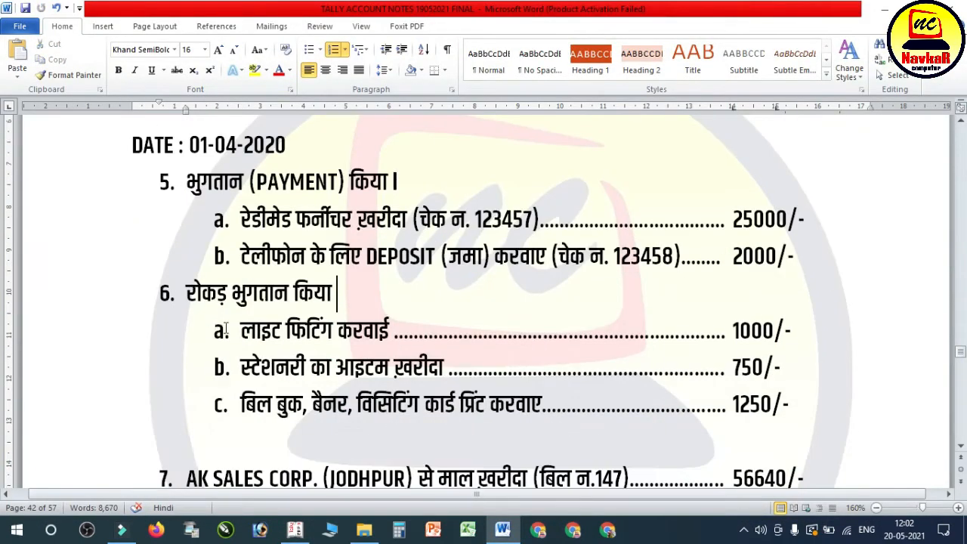
pyautogui.moveTo(224, 180); pyautogui.dragTo(346, 187)
pyautogui.moveTo(221, 302); pyautogui.dragTo(291, 310)
pyautogui.moveTo(261, 339); pyautogui.dragTo(688, 346)
pyautogui.moveTo(242, 368); pyautogui.dragTo(600, 367)
pyautogui.moveTo(280, 406); pyautogui.dragTo(759, 410)
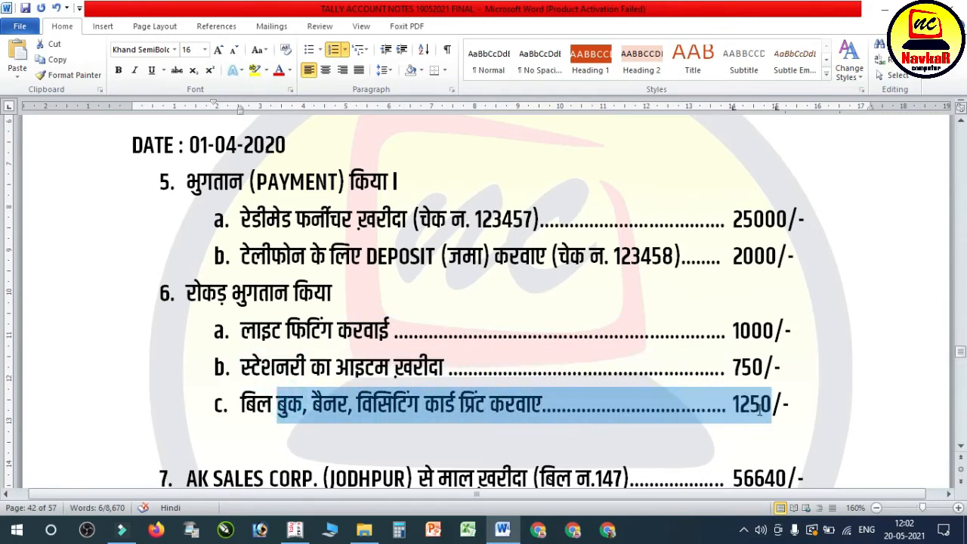
pyautogui.click(538, 332)
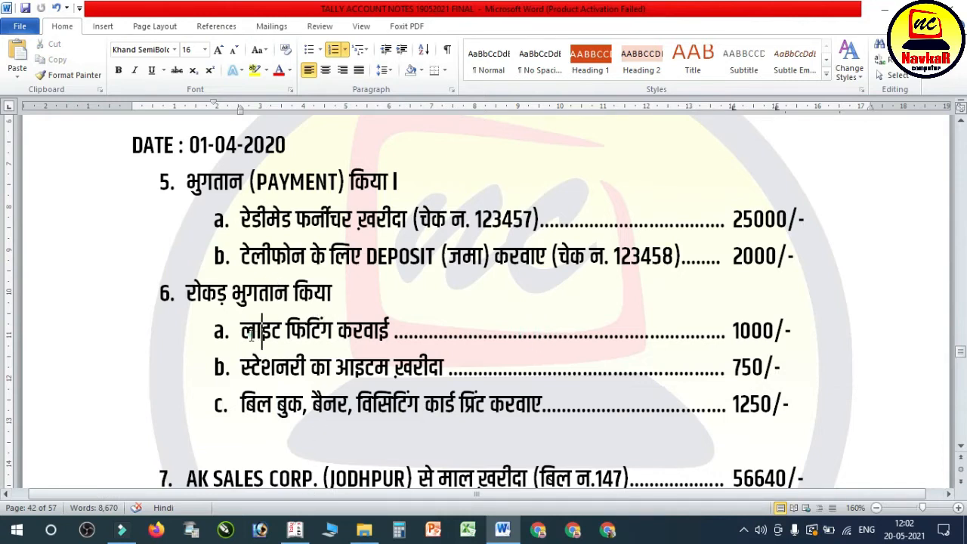
pyautogui.moveTo(251, 336); pyautogui.dragTo(392, 333)
# Step: In Tally.ERP 9, create a ledger named Light Fiting under Indirect Expenses for the first debit line, keeping the remaining defaults, and save it
pyautogui.click(293, 528)
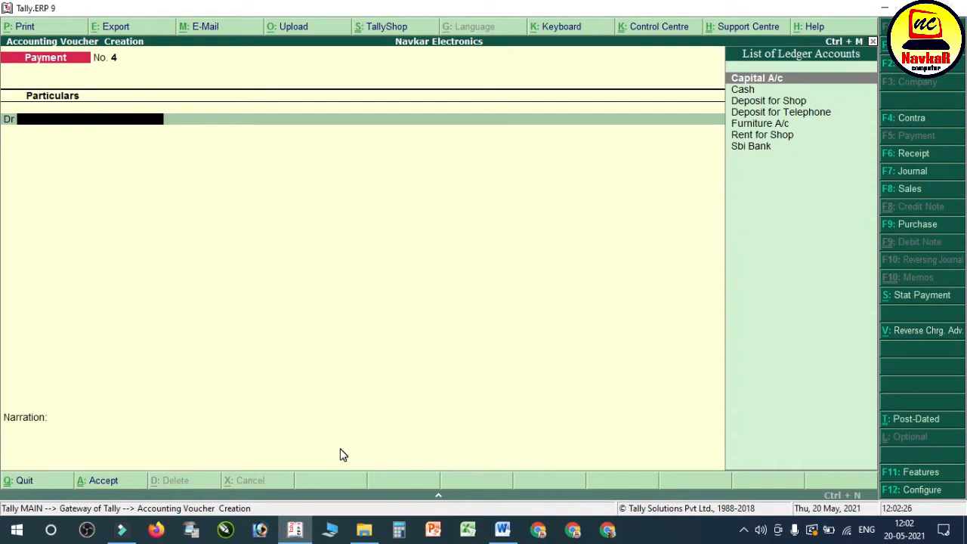
pyautogui.hotkey('alt', 'c')
pyautogui.write(';o')
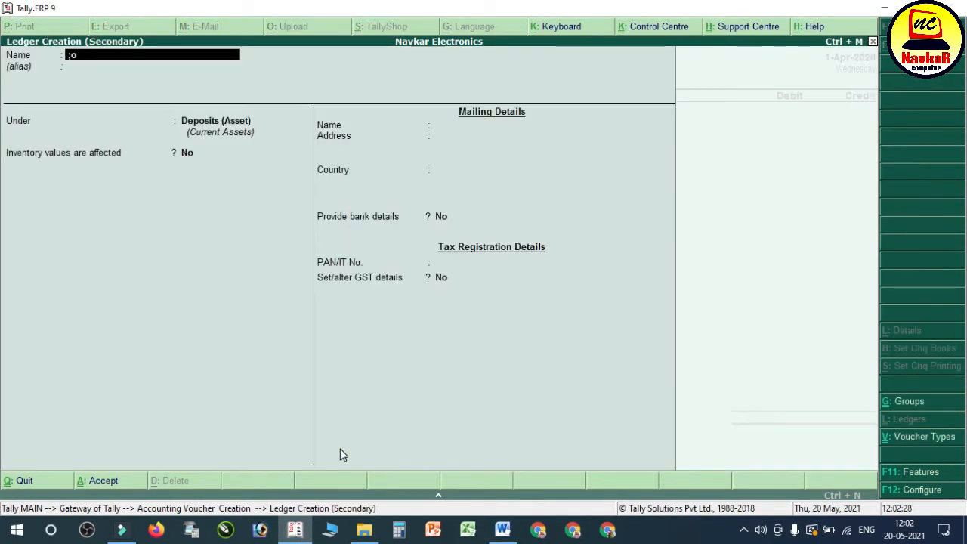
pyautogui.write('ight Fiting')
pyautogui.press('Return')
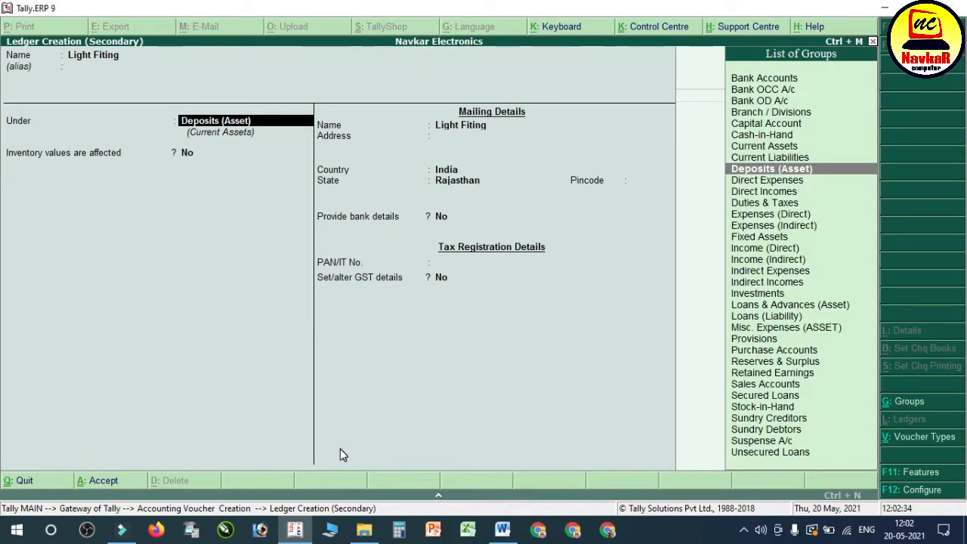
pyautogui.write('Indi')
pyautogui.press('Down')
pyautogui.press('Down')
pyautogui.press('Return')
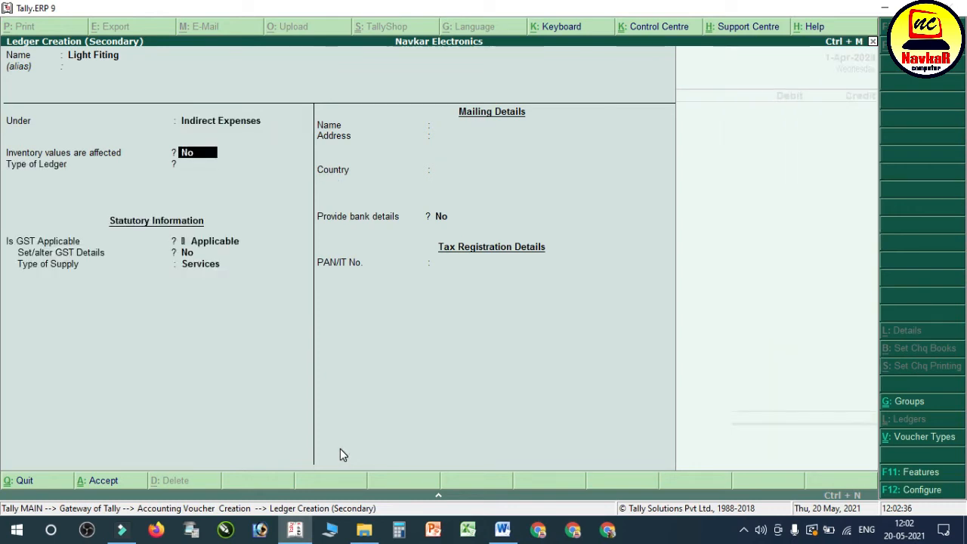
pyautogui.press('Return')
pyautogui.hotkey('ctrl', 'a')
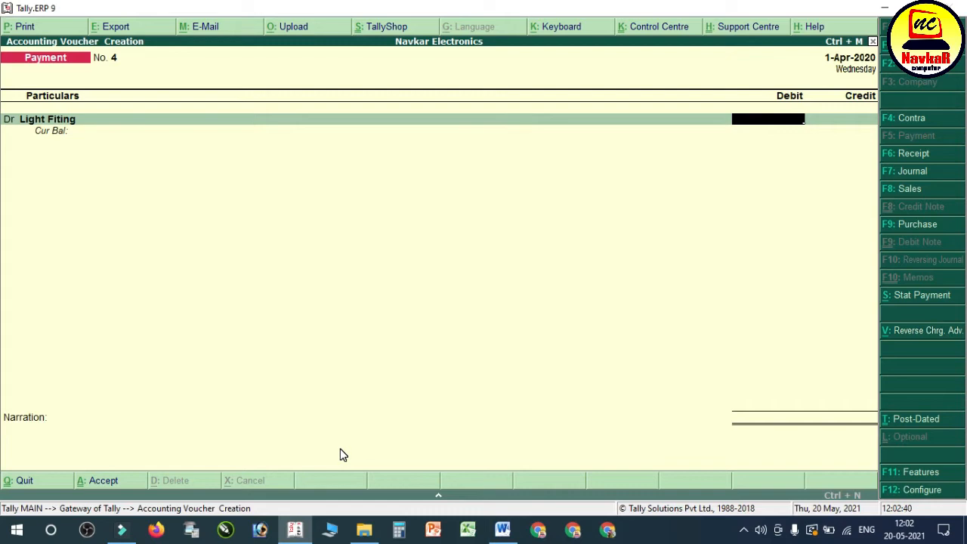
# Step: Look up the light fitting amount in the Word notes and debit Light Fiting with 1000
pyautogui.click(503, 529)
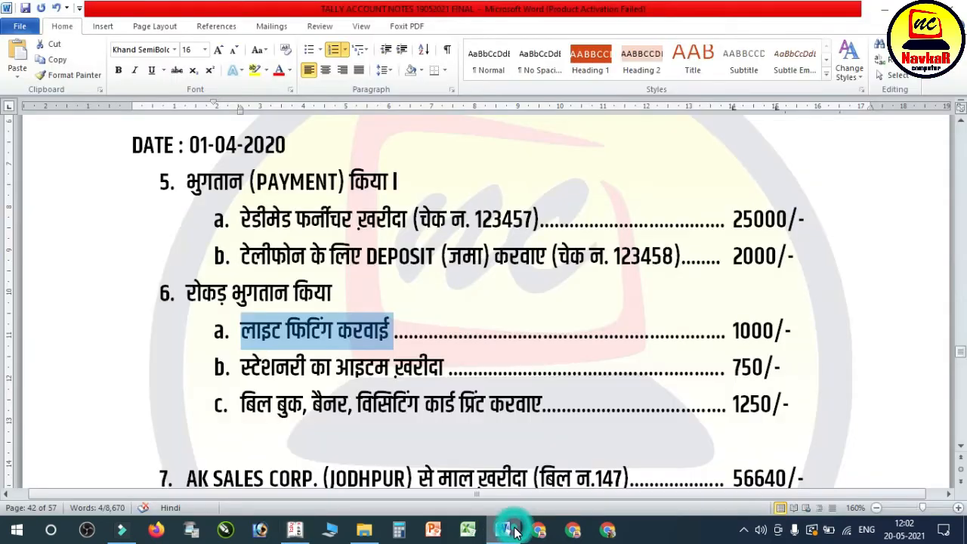
pyautogui.click(505, 530)
pyautogui.write('1000')
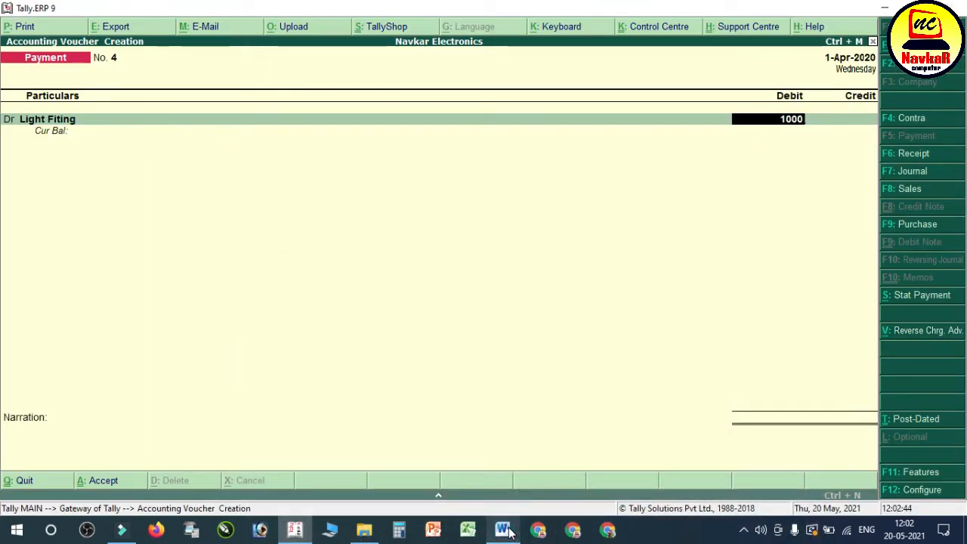
pyautogui.press('Return')
# Step: Add a second debit line, check the stationery item in the Word notes, and name a new ledger Stationary A/c
pyautogui.press('BackSpace')
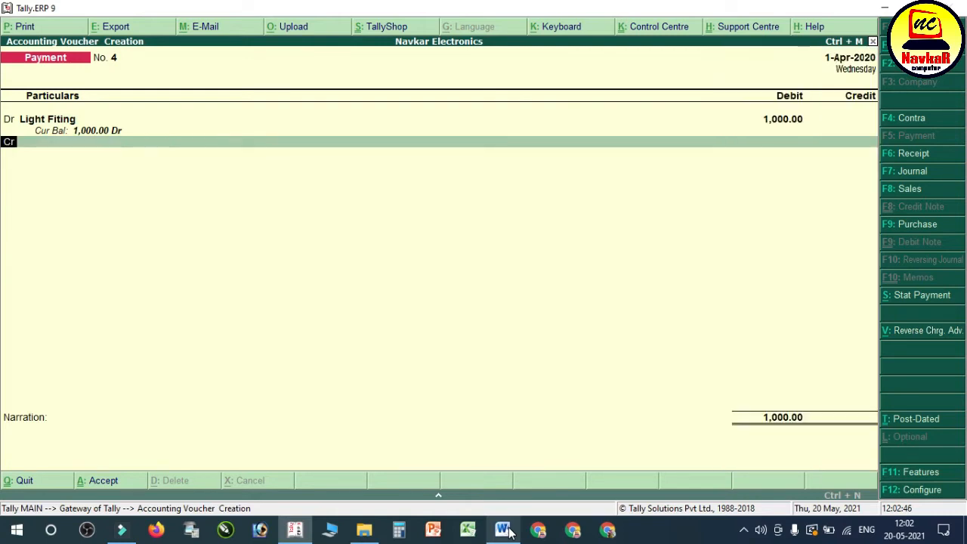
pyautogui.press('Return')
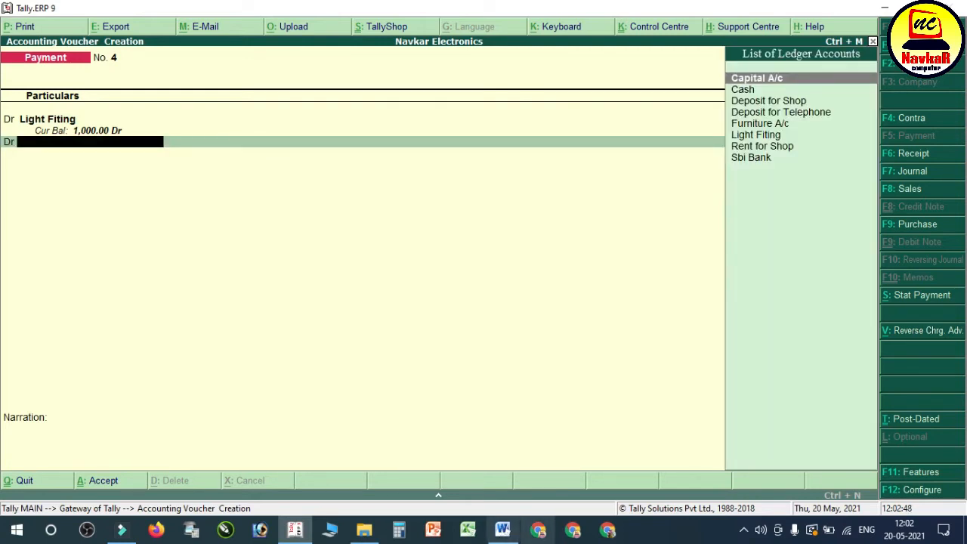
pyautogui.click(506, 532)
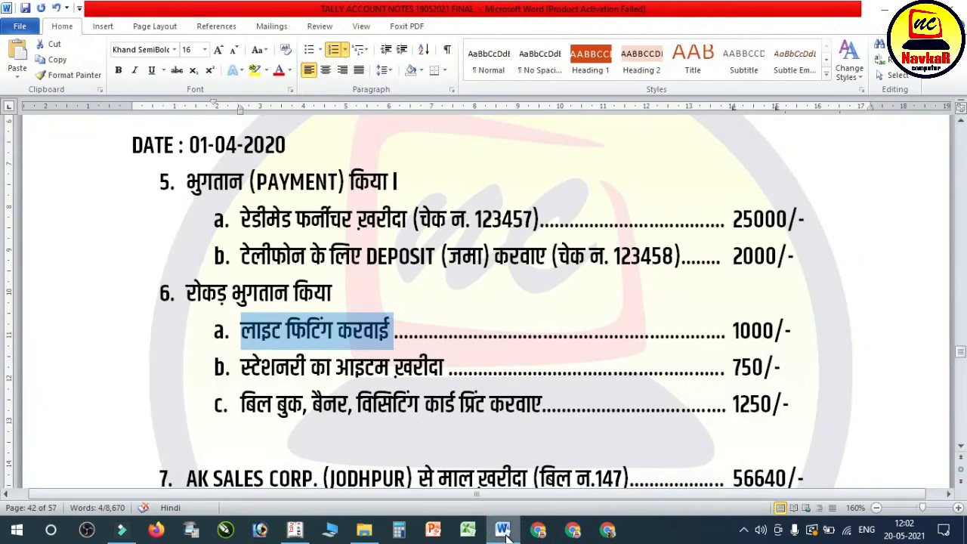
pyautogui.click(505, 532)
pyautogui.hotkey('alt', 'c')
pyautogui.write('Stationary a/')
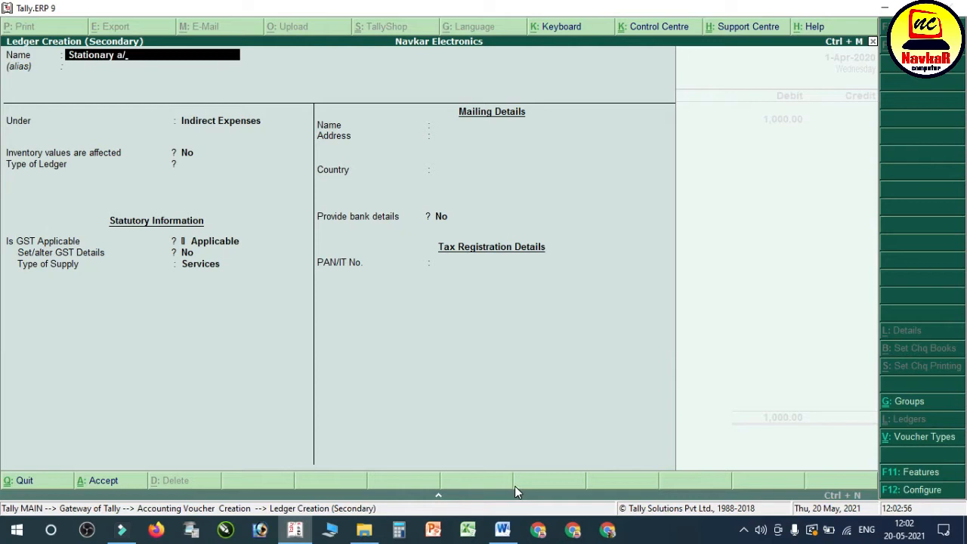
pyautogui.write('c')
pyautogui.press('Return')
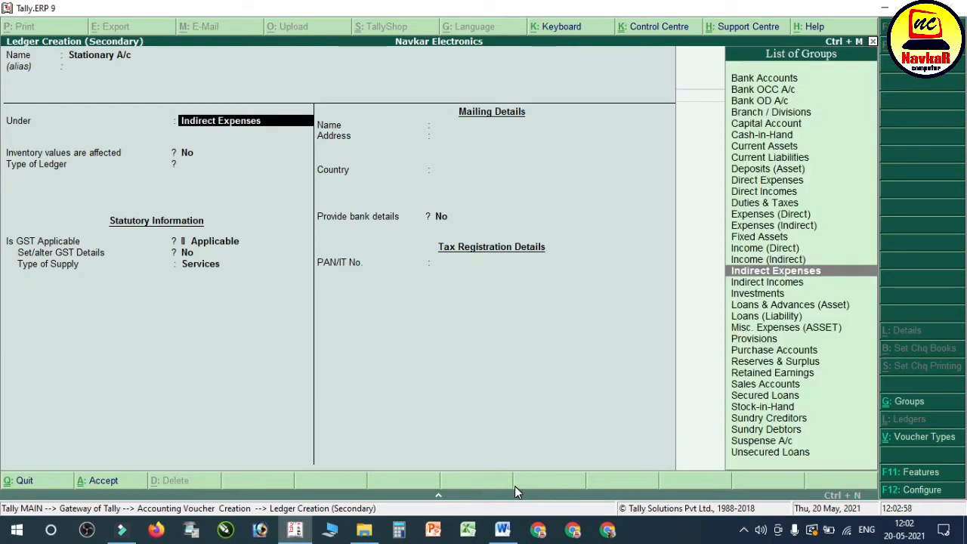
# Step: Keep Stationary A/c under Indirect Expenses, set its ledger type to Not Applicable and type of supply to Goods, and save it
pyautogui.press('Return')
pyautogui.press('Return')
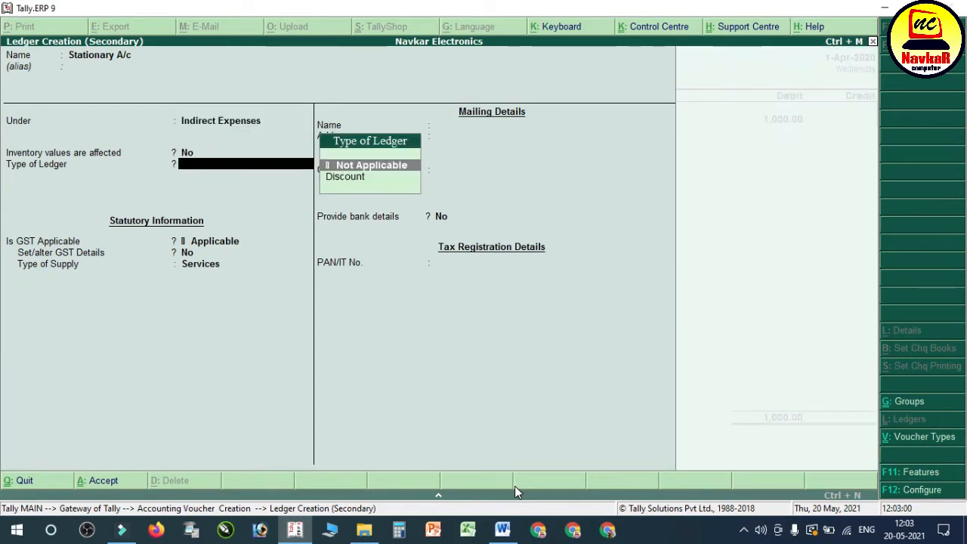
pyautogui.press('Return')
pyautogui.press('Return')
pyautogui.press('Return')
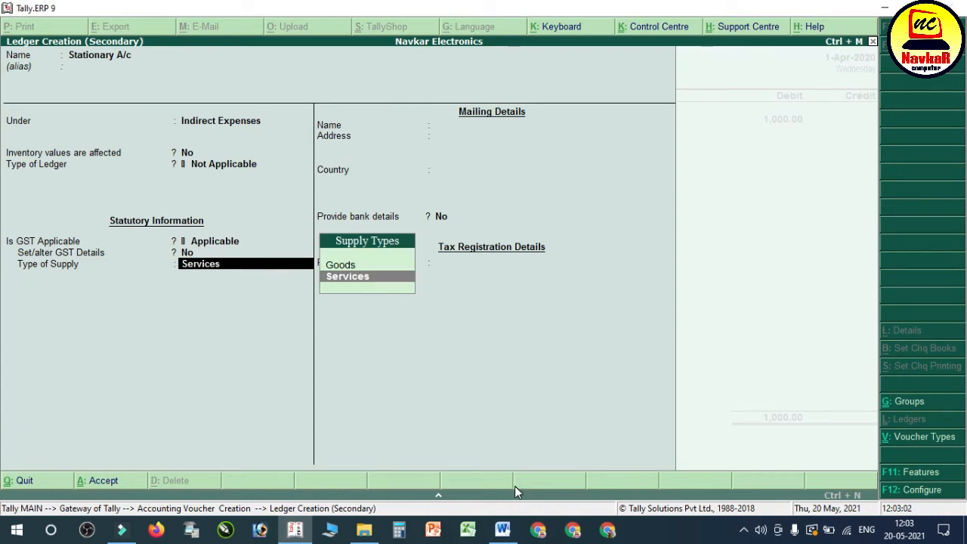
pyautogui.press('Up')
pyautogui.press('Return')
pyautogui.hotkey('ctrl', 'a')
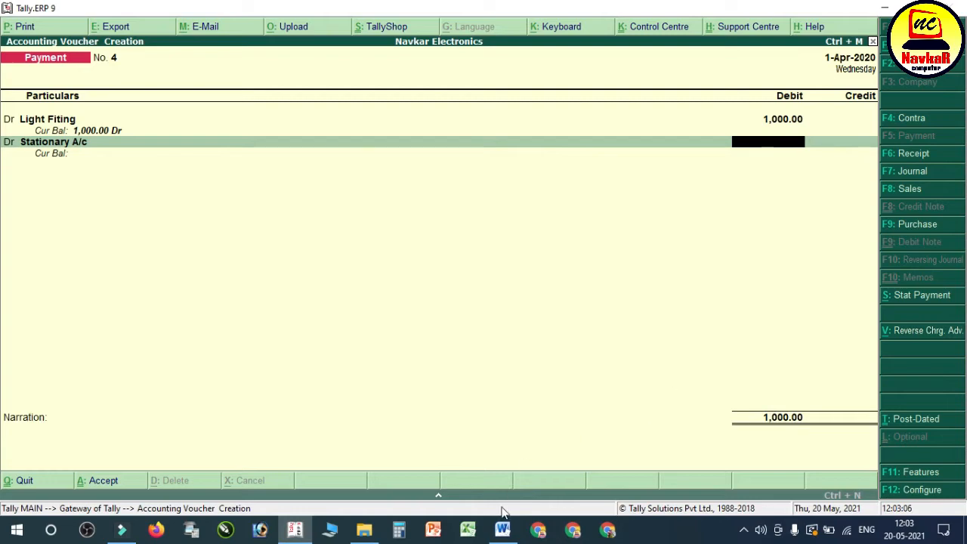
# Step: Look up the stationery amount in the Word notes and debit Stationary A/c with 750
pyautogui.click(501, 537)
pyautogui.click(501, 537)
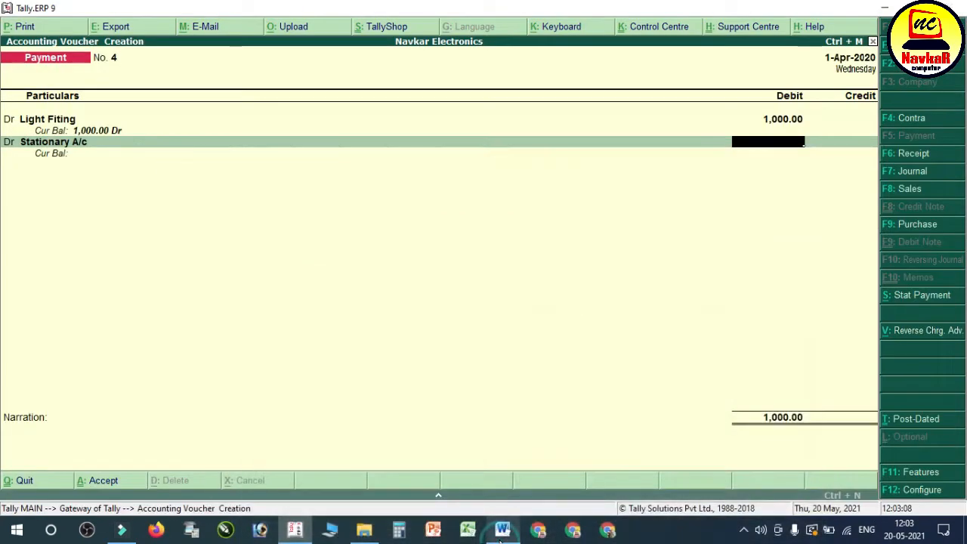
pyautogui.write('750')
pyautogui.press('Return')
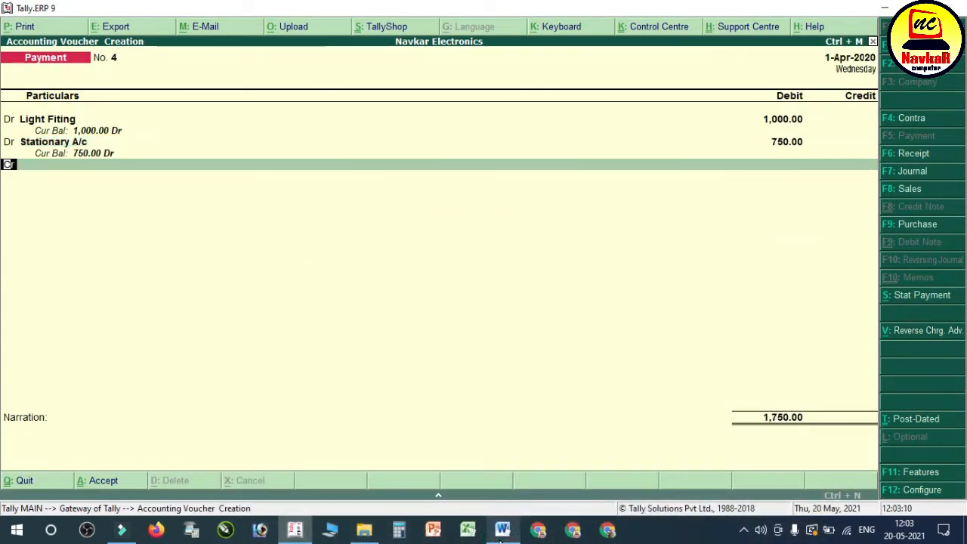
# Step: Add a third debit line, check the printing item in the Word notes, and name a new ledger Bill Book Printing
pyautogui.press('d')
pyautogui.press('Return')
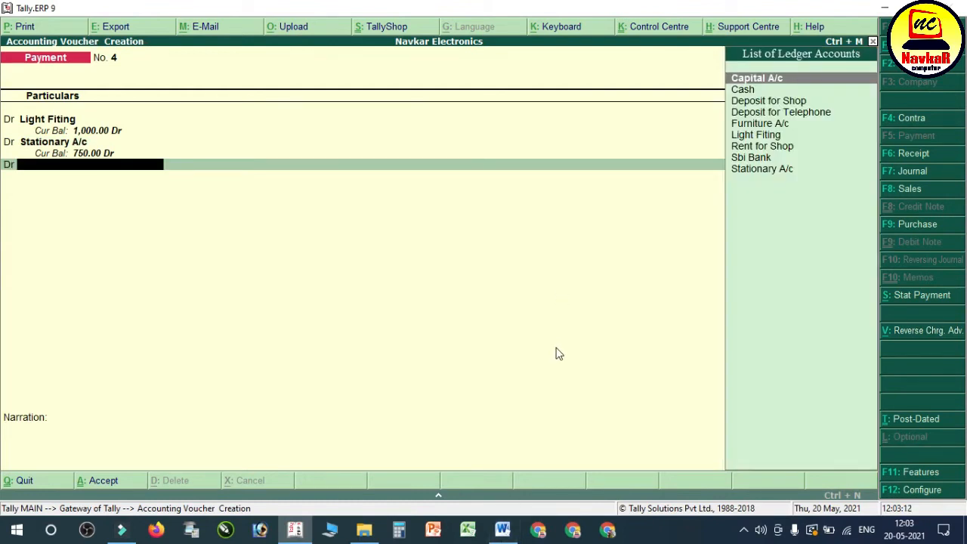
pyautogui.click(503, 533)
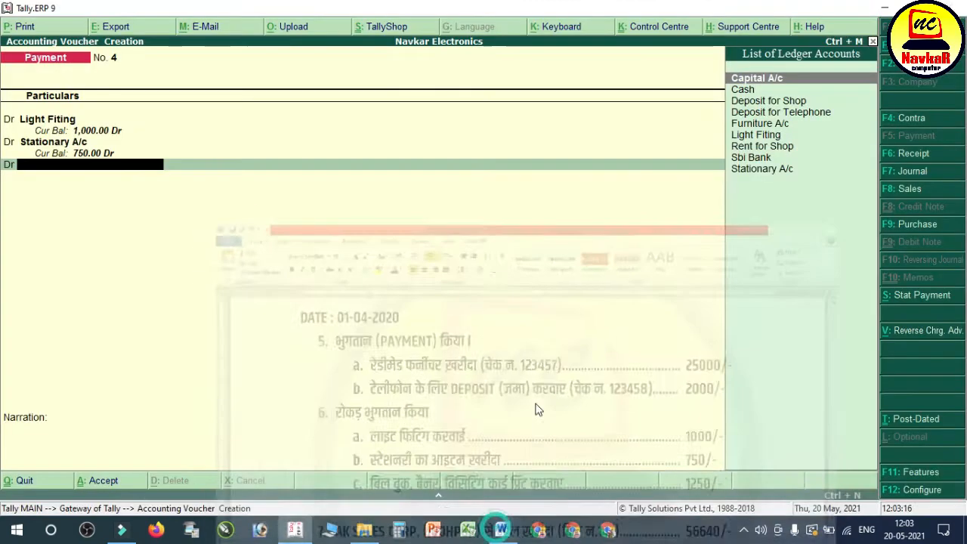
pyautogui.click(503, 531)
pyautogui.hotkey('alt', 'c')
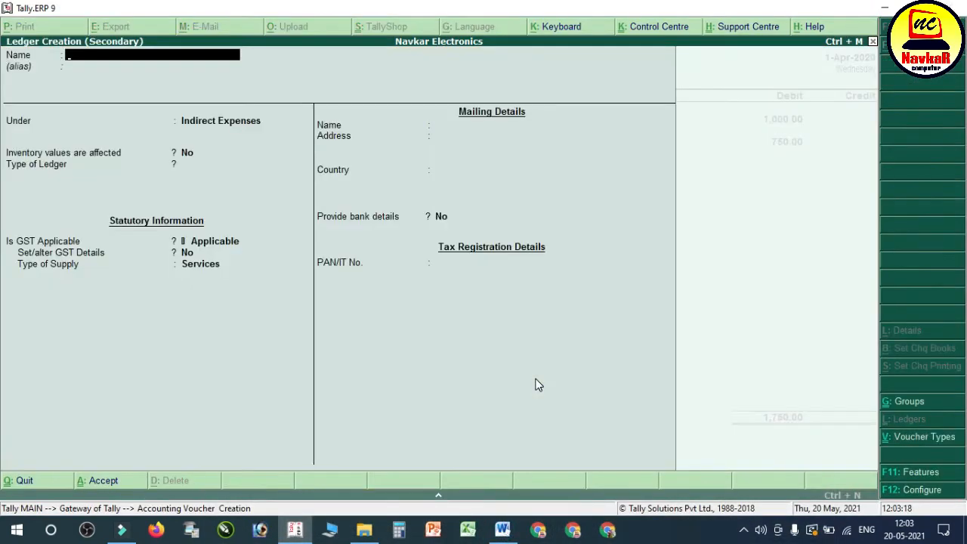
pyautogui.write('Bill Book Printing')
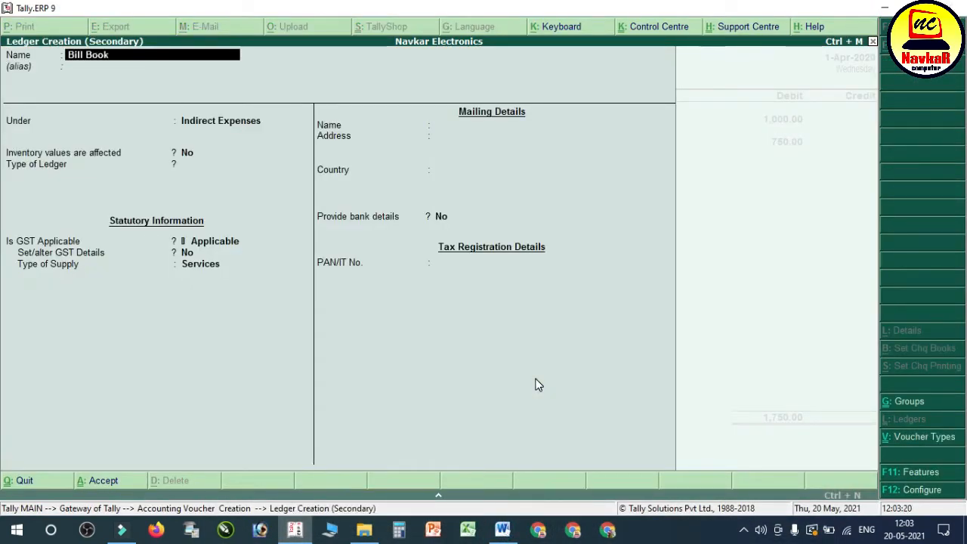
pyautogui.press('Return')
# Step: Keep Bill Book Printing under Indirect Expenses, set its ledger type to Not Applicable and type of supply to Goods, and save it
pyautogui.press('Return')
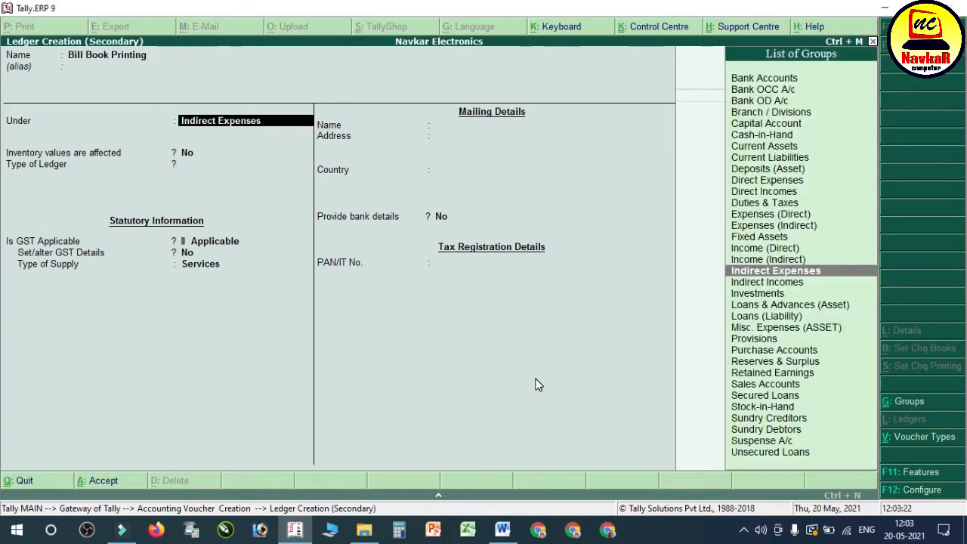
pyautogui.press('Return')
pyautogui.press('Return')
pyautogui.press('Return')
pyautogui.press('Return')
pyautogui.press('Return')
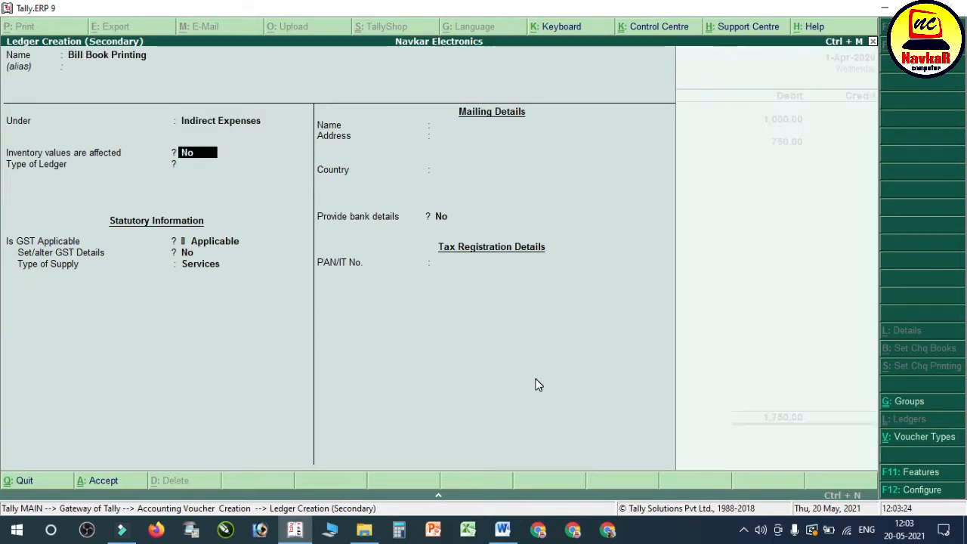
pyautogui.write('G')
pyautogui.press('Return')
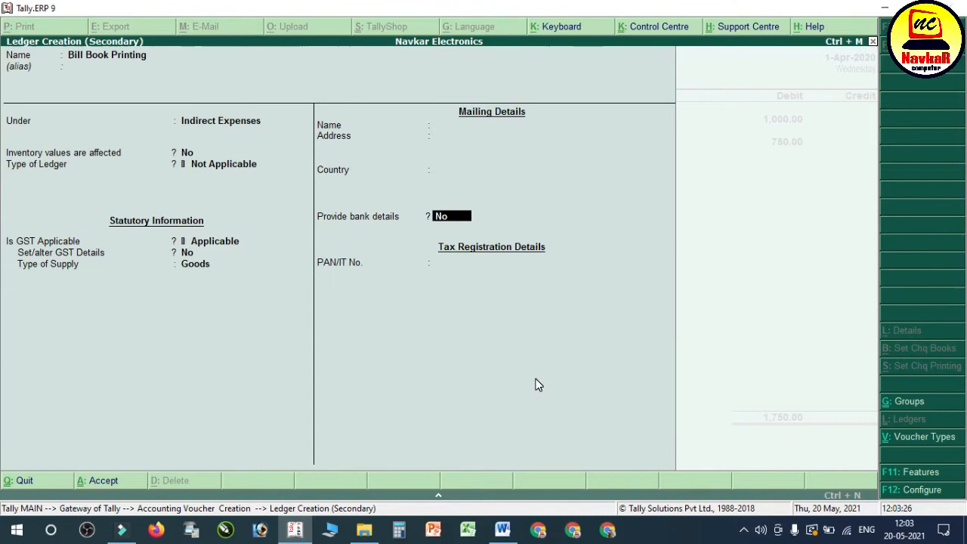
pyautogui.hotkey('ctrl', 'a')
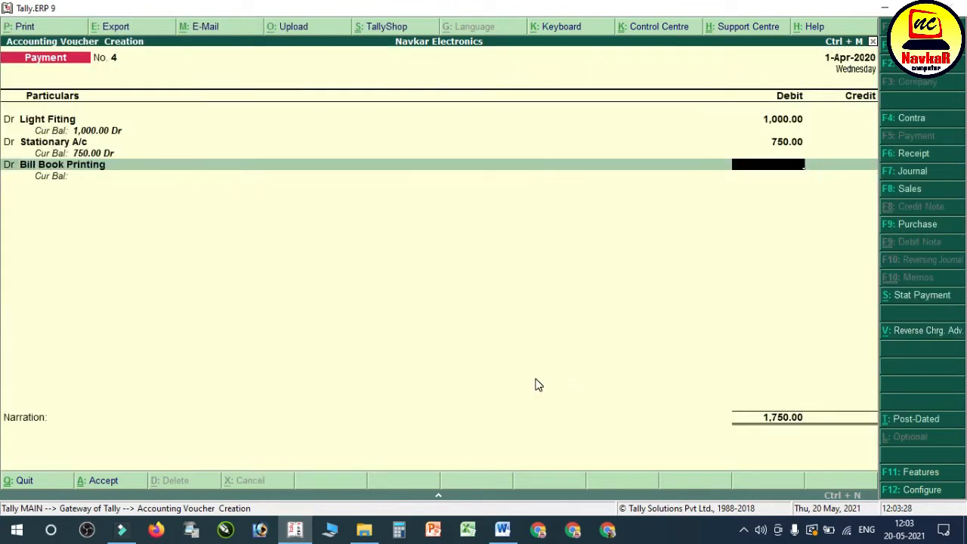
# Step: Look up the printing amount in the Word notes and debit Bill Book Printing with 1250
pyautogui.click(502, 530)
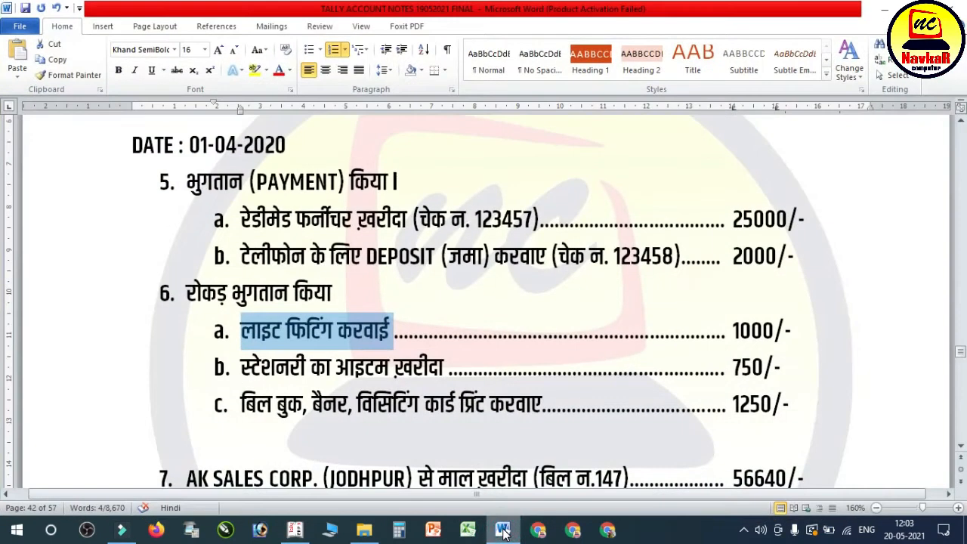
pyautogui.click(502, 530)
pyautogui.write('1250')
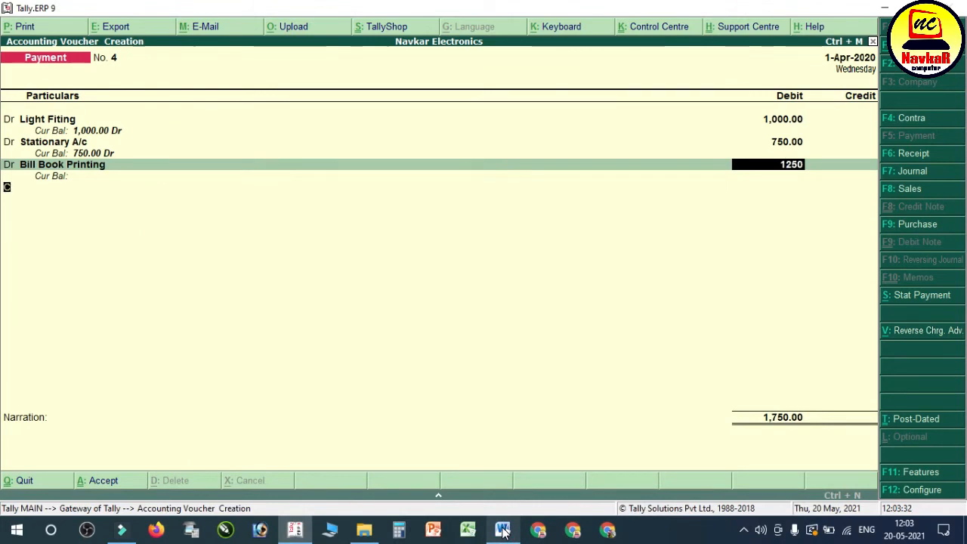
pyautogui.press('Return')
pyautogui.press('Return')
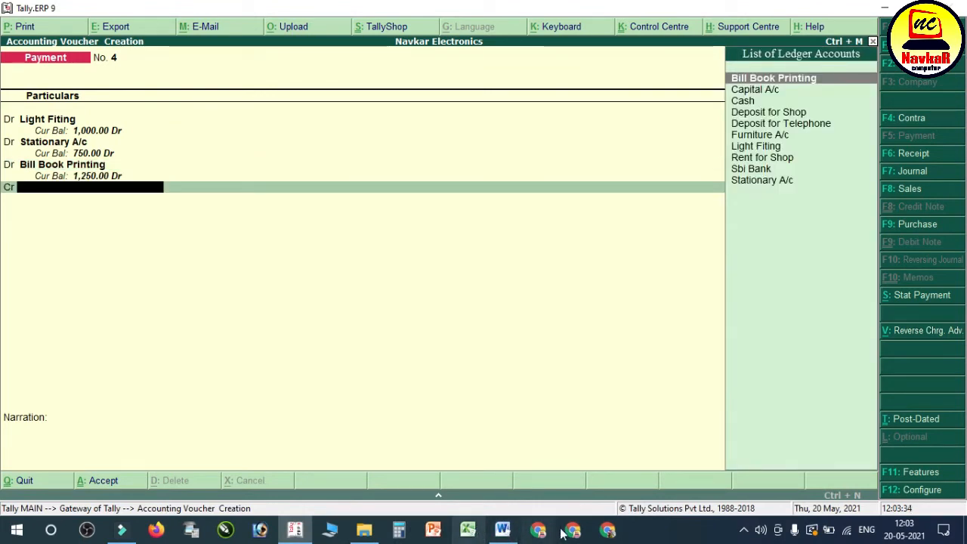
# Step: Check the payment mode of entry 6 in the Word notes, credit Cash with 3,000, and save the payment voucher without a narration
pyautogui.click(502, 529)
pyautogui.moveTo(190, 299); pyautogui.dragTo(314, 303)
pyautogui.click(506, 537)
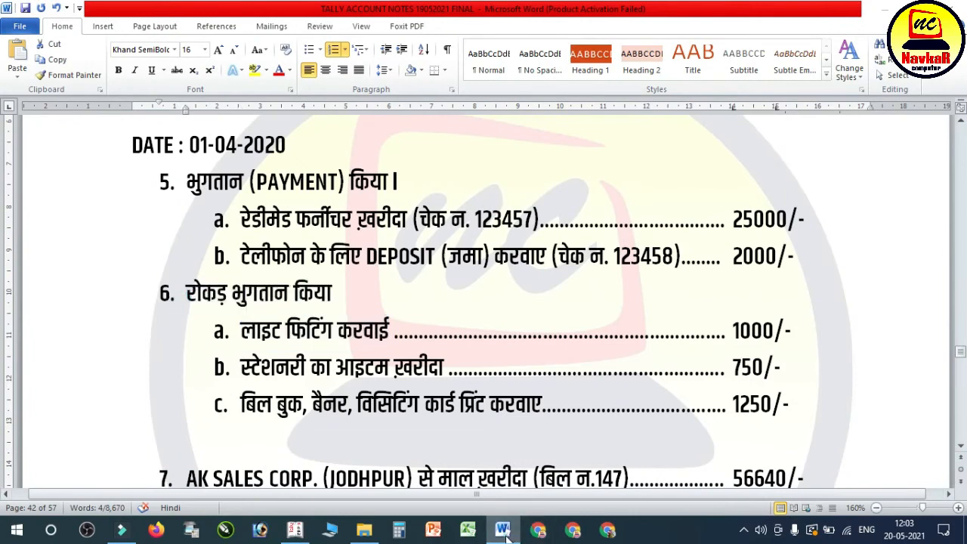
pyautogui.press('Down')
pyautogui.press('Down')
pyautogui.press('Return')
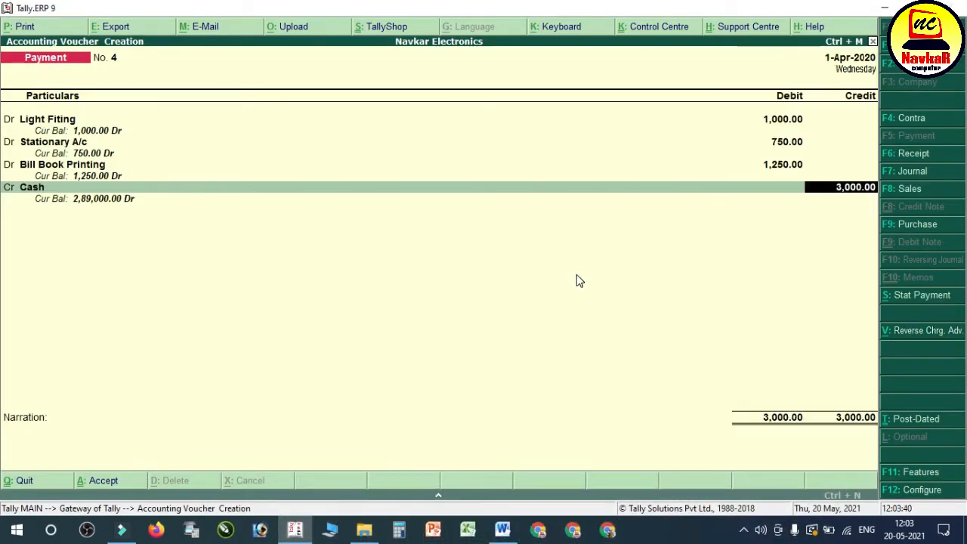
pyautogui.press('Return')
pyautogui.press('Return')
pyautogui.press('Return')
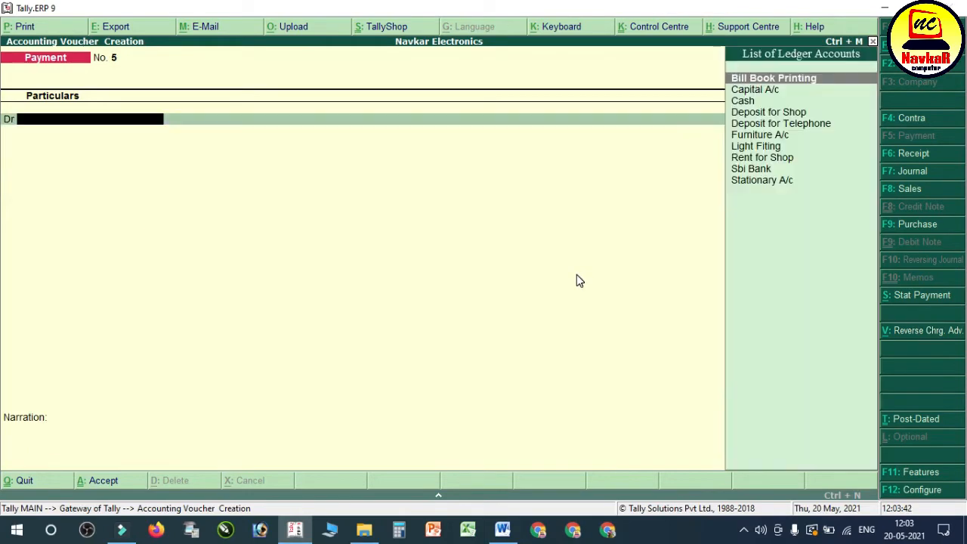
# Step: Review entry 7 in the Word notes for the AK Sales Corp. purchase, including its bill number and amount
pyautogui.click(503, 529)
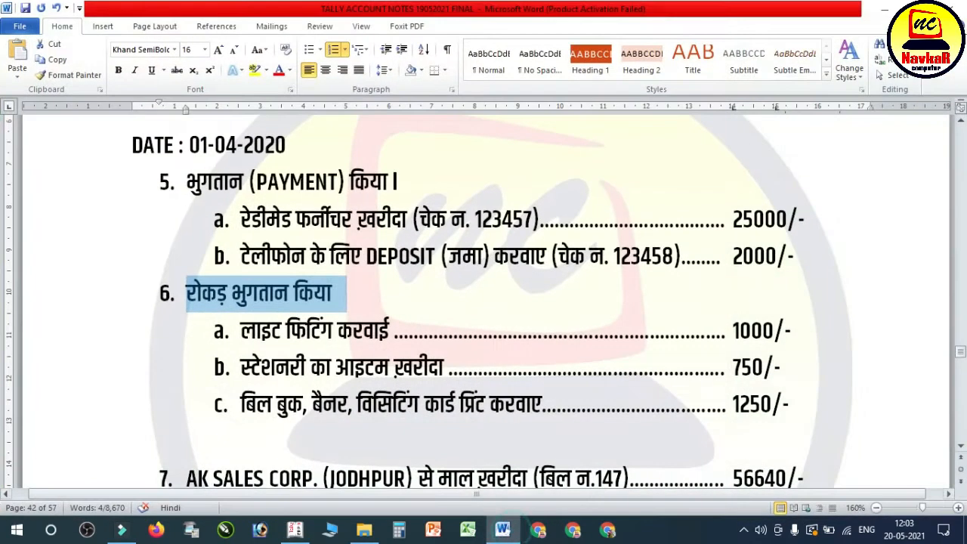
pyautogui.scroll(3, 484, 302)
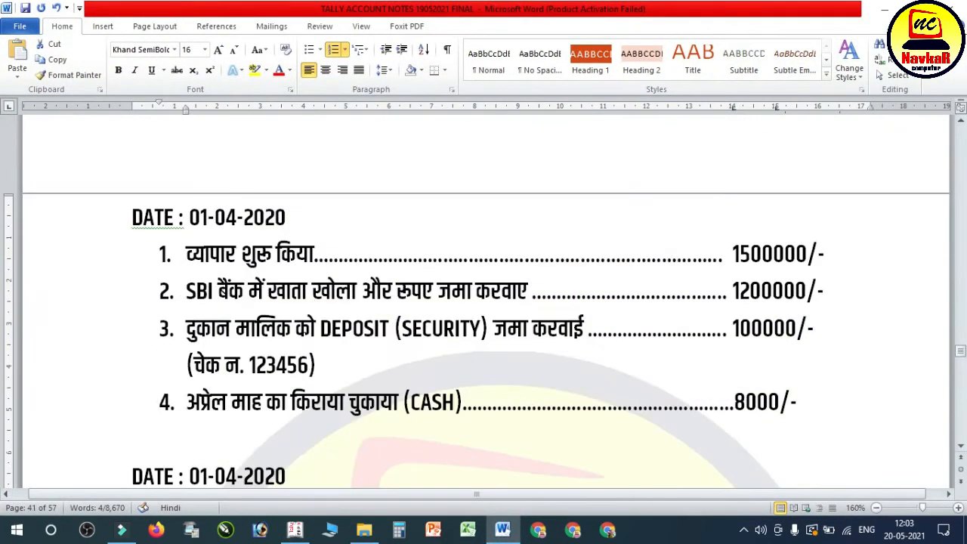
pyautogui.scroll(-3, 303, 326)
pyautogui.scroll(-2, 270, 352)
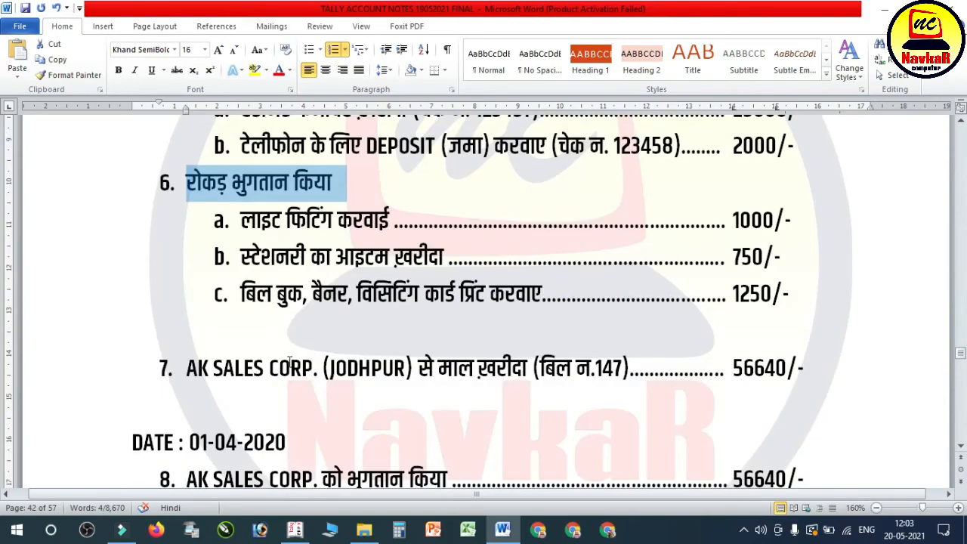
pyautogui.click(277, 369)
pyautogui.scroll(-1, 272, 355)
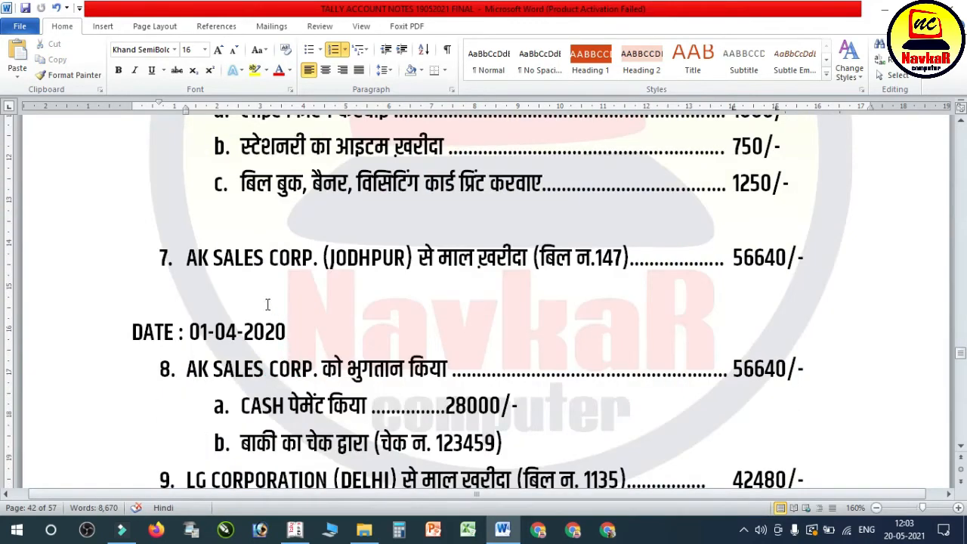
pyautogui.moveTo(475, 262); pyautogui.dragTo(623, 261)
pyautogui.scroll(1, 649, 294)
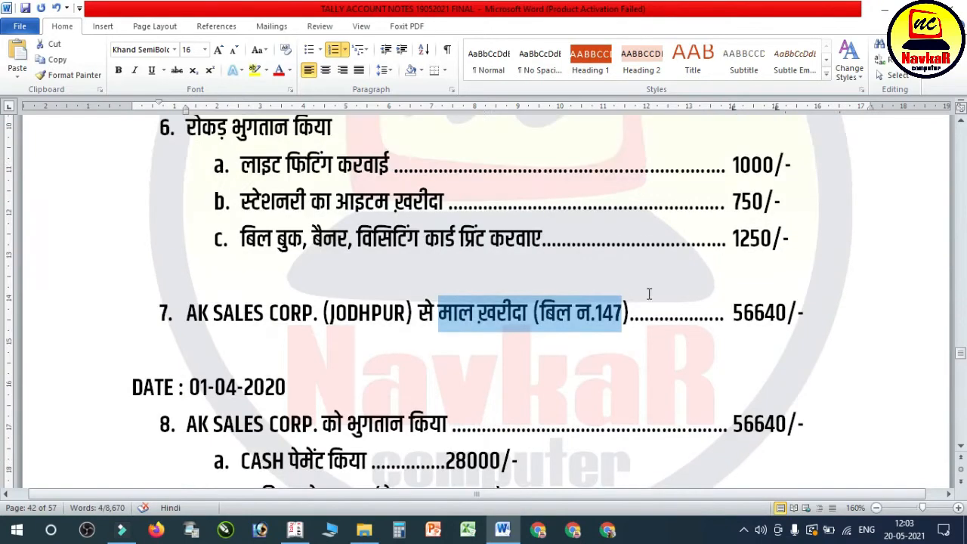
pyautogui.moveTo(745, 313); pyautogui.dragTo(787, 313)
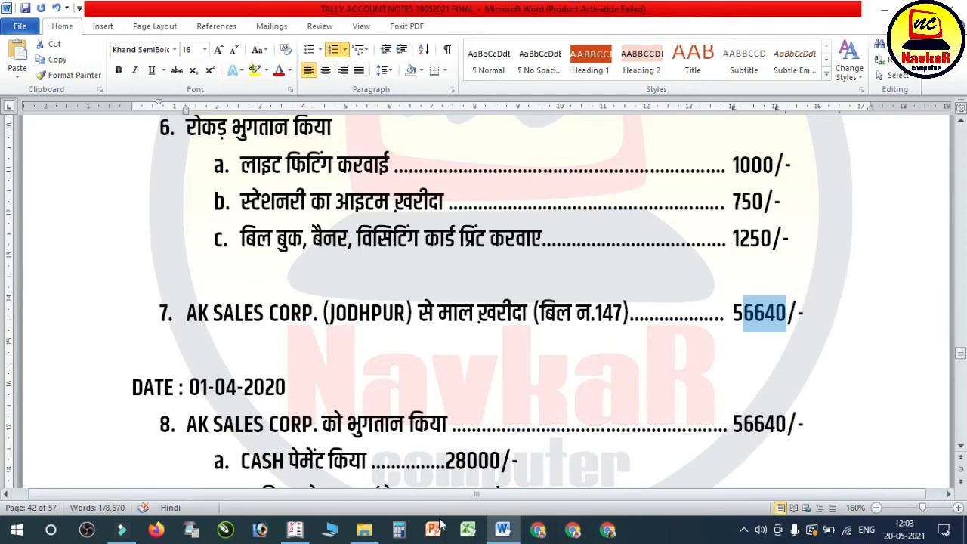
# Step: Switch to File Explorer, open the NAVKAR ELECTRONICS GST folder, and enlarge the file thumbnails with AK Sales bill no. 147 selected
pyautogui.click(375, 535)
pyautogui.doubleClick(216, 270)
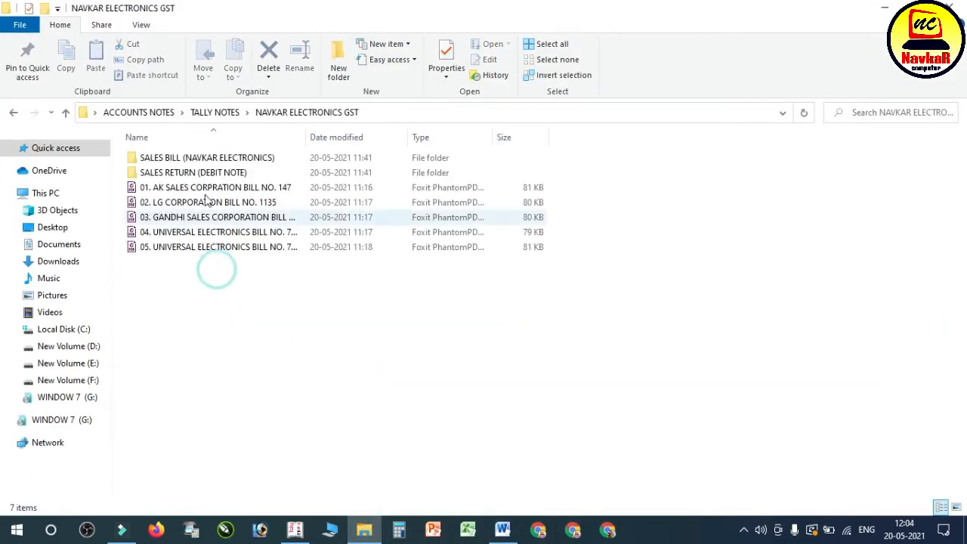
pyautogui.click(214, 186)
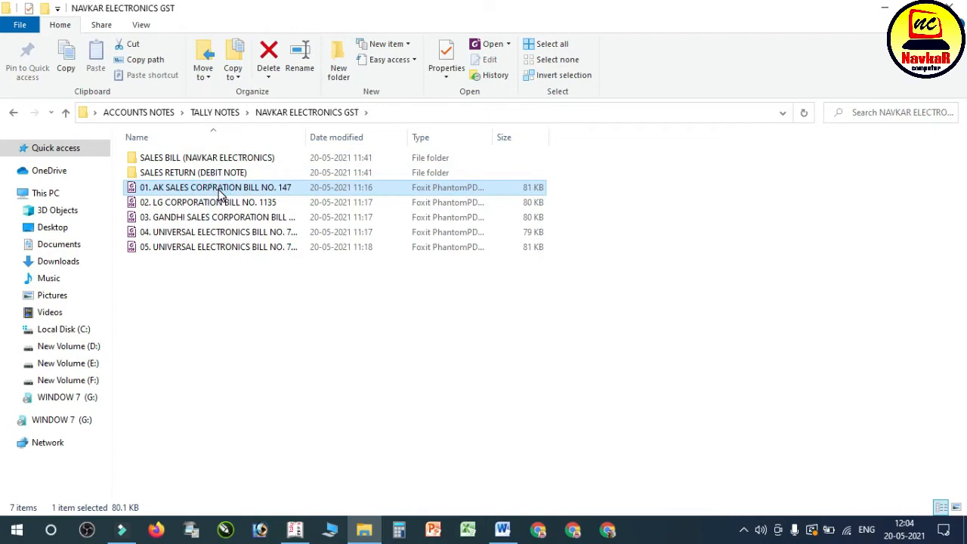
pyautogui.keyDown('ctrl'); pyautogui.scroll(2, 361, 243); pyautogui.keyUp('ctrl')
pyautogui.keyDown('ctrl'); pyautogui.scroll(5, 531, 275); pyautogui.keyUp('ctrl')
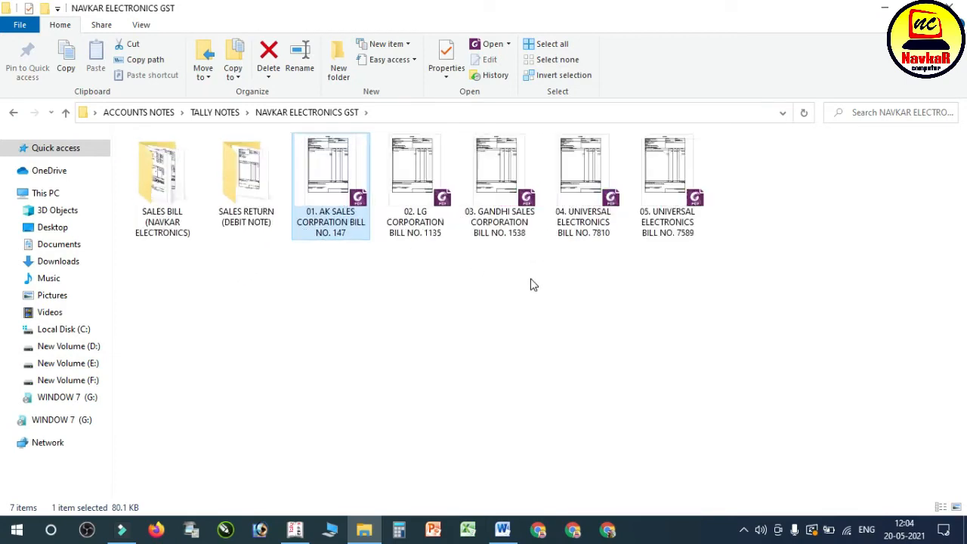
# Step: Open the AK Sales bill no. 147 PDF in Foxit PhantomPDF, dismissing the activation dialog, and examine its supplier, goods and tax details
pyautogui.doubleClick(411, 200)
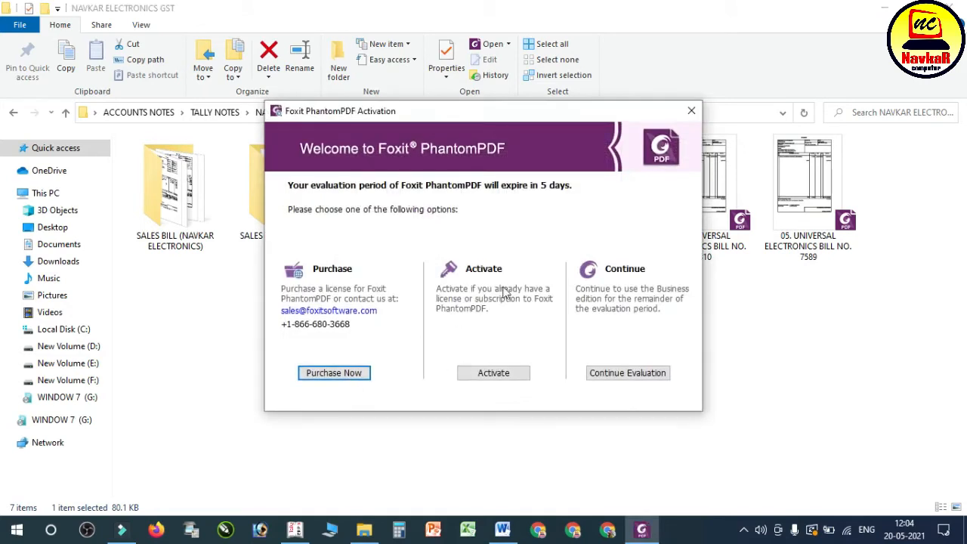
pyautogui.click(690, 111)
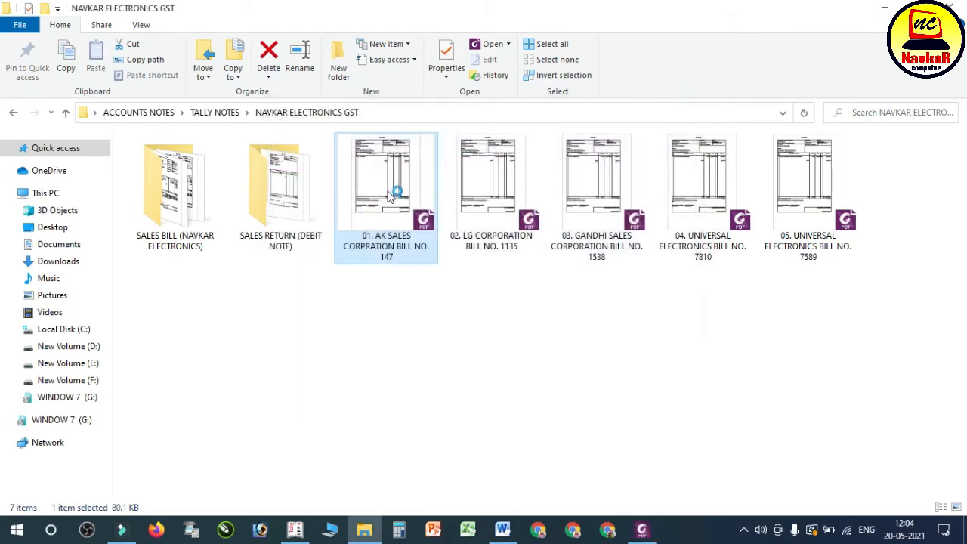
pyautogui.click(642, 531)
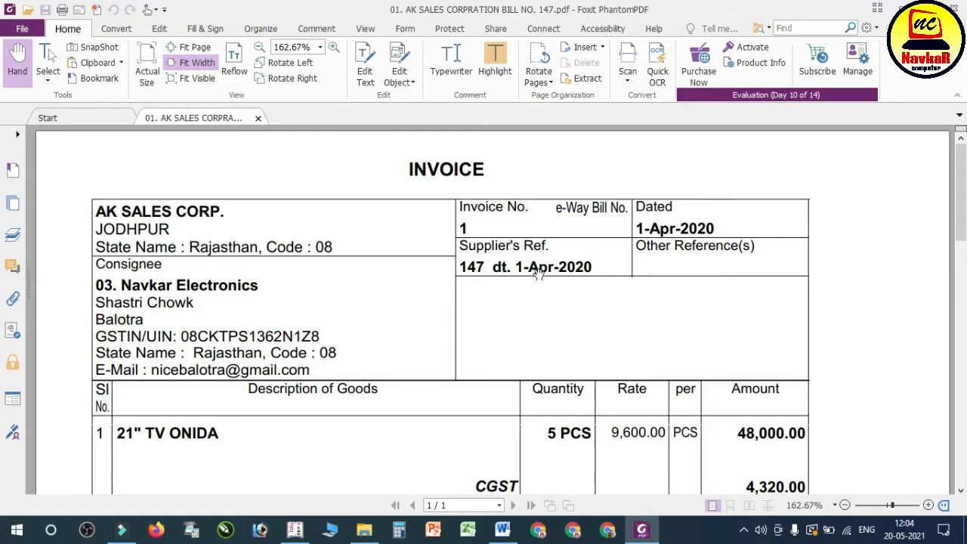
pyautogui.scroll(-2, 555, 270)
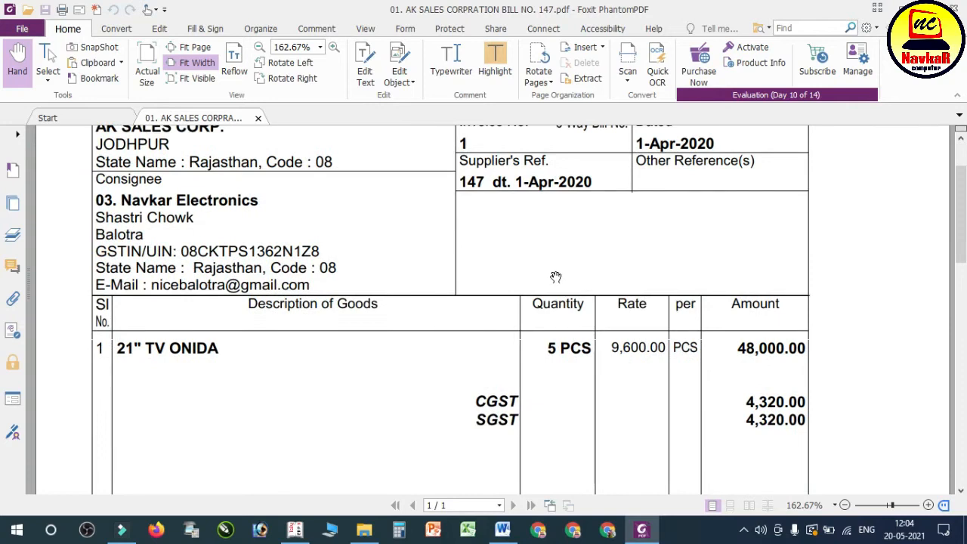
pyautogui.scroll(-3, 555, 270)
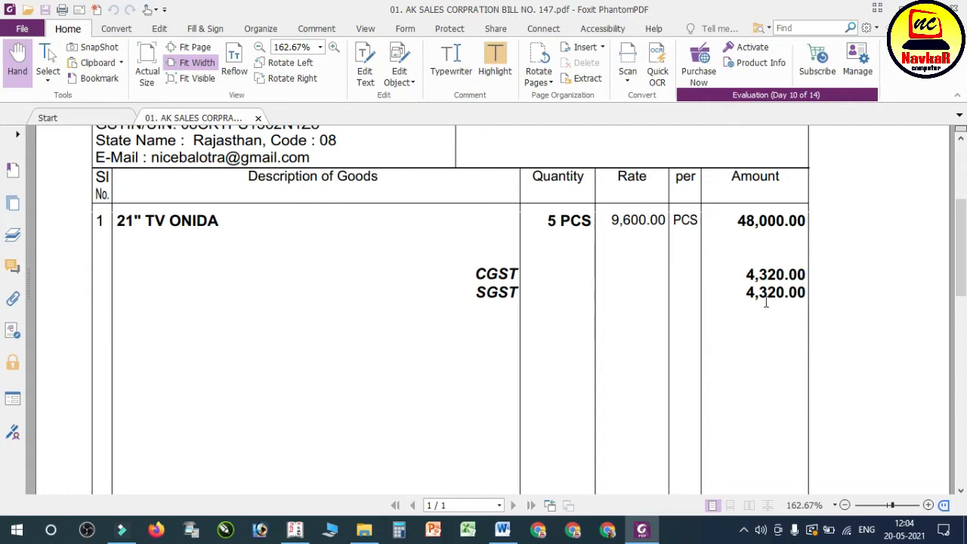
# Step: Check the bill's tax and total amounts, and in Tally.ERP 9 start a purchase voucher with supplier invoice no. 147 dated 1-Apr-2020
pyautogui.scroll(-5, 813, 318)
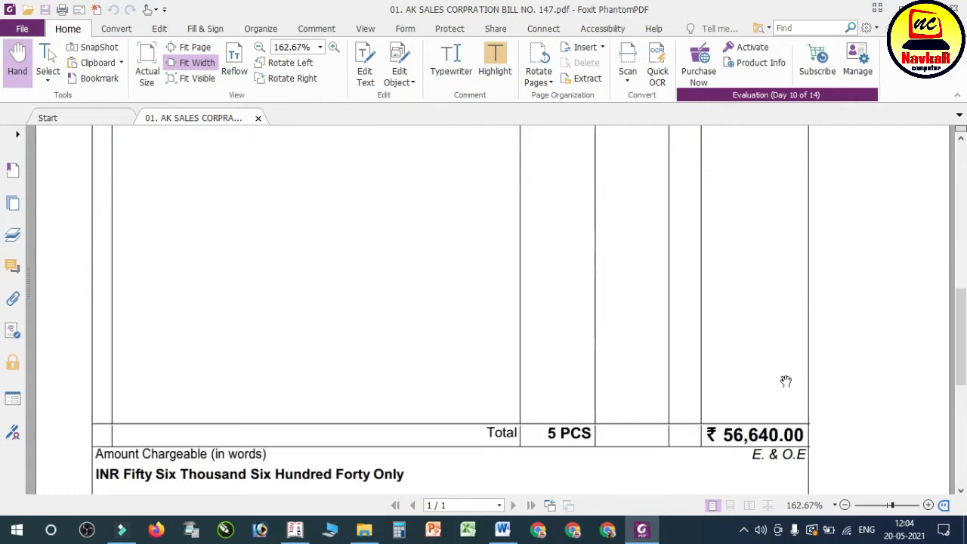
pyautogui.scroll(7, 800, 439)
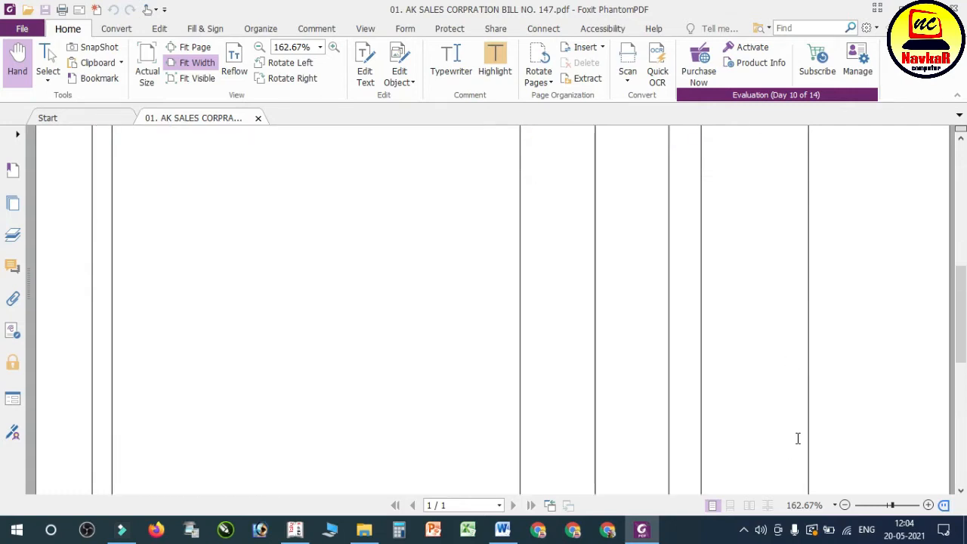
pyautogui.scroll(-1, 799, 440)
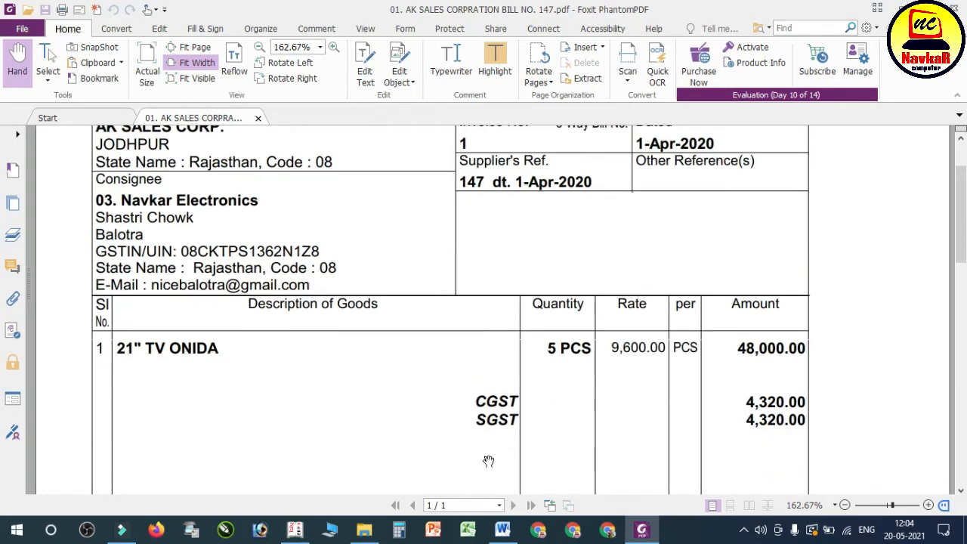
pyautogui.click(295, 529)
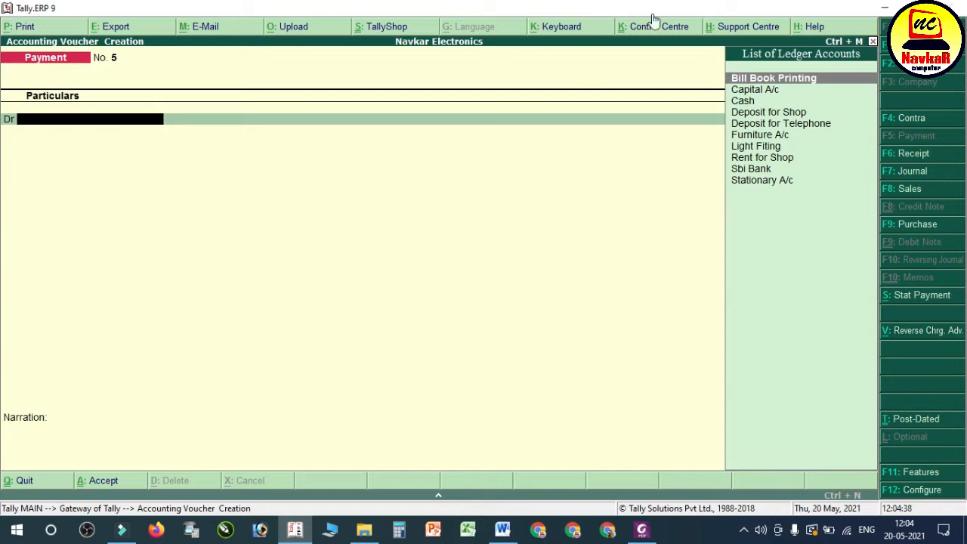
pyautogui.click(932, 226)
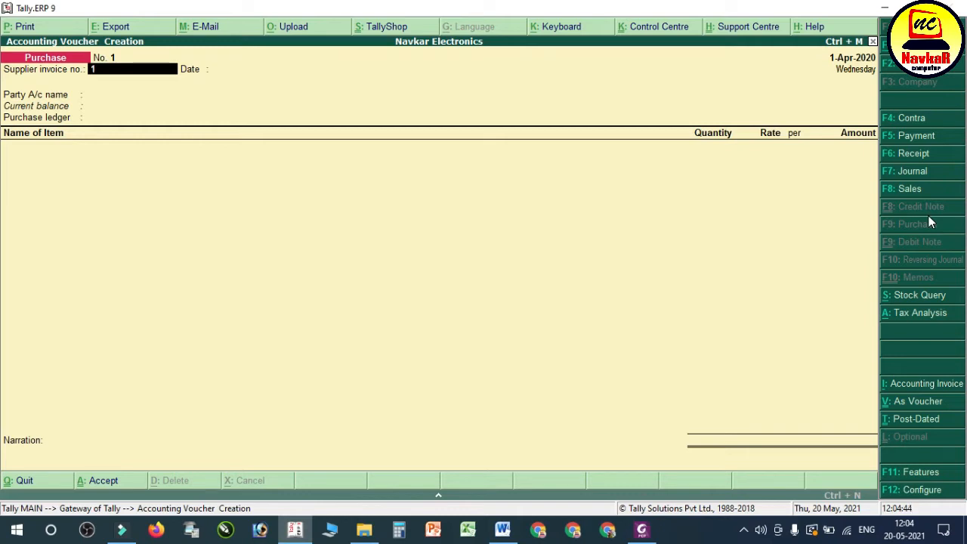
pyautogui.write('147')
pyautogui.press('Return')
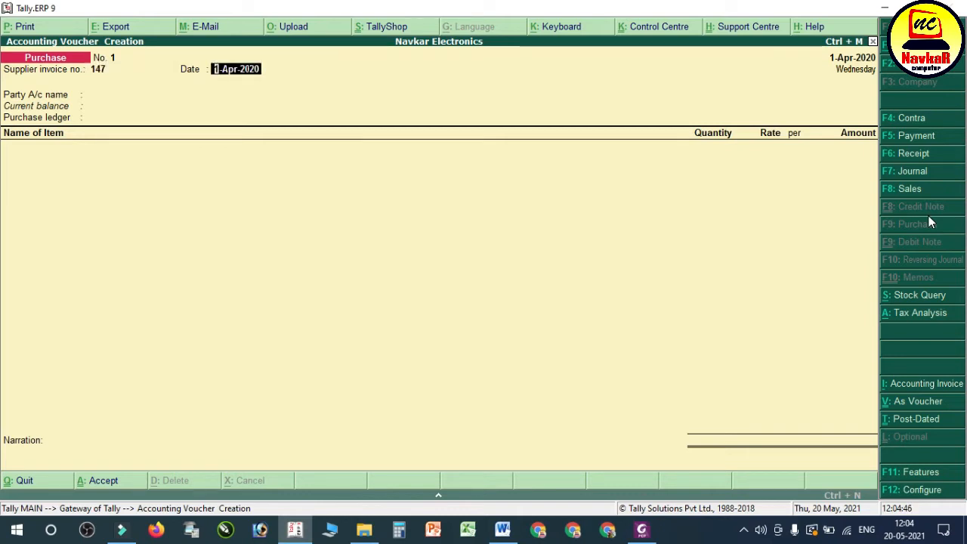
pyautogui.press('Return')
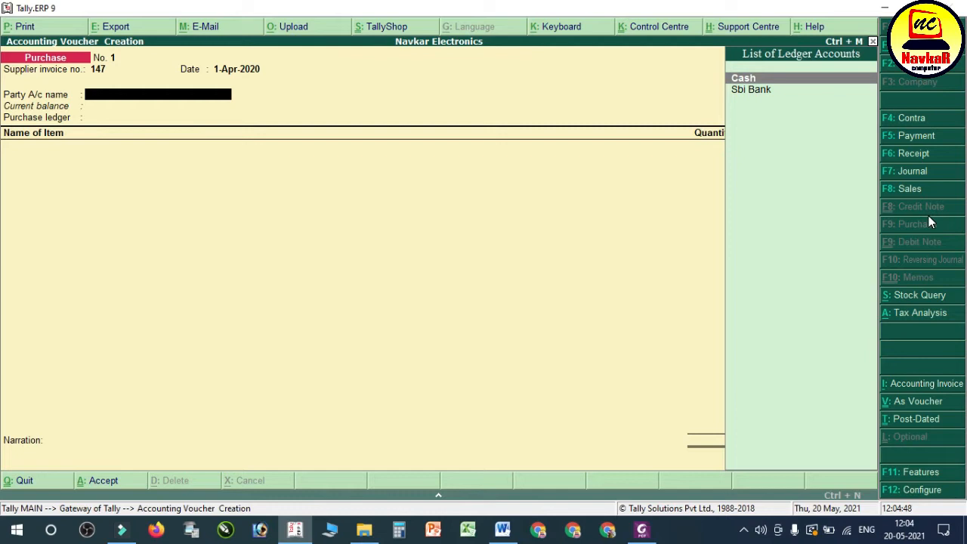
# Step: Create a party ledger named Ak Sales Corporation from the voucher's party account and place it under Sundry Creditors
pyautogui.write('Ak Sales a')
pyautogui.press('BackSpace')
pyautogui.write('Corporation')
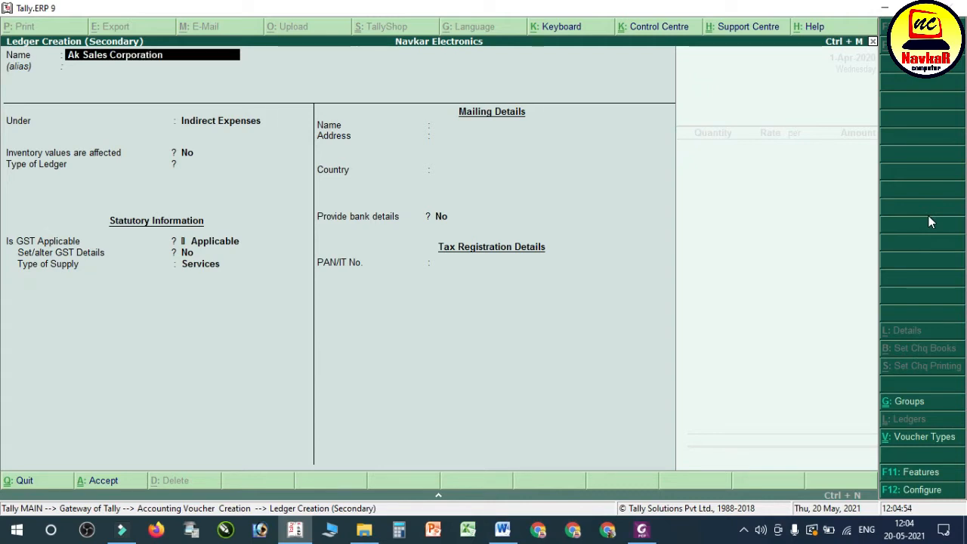
pyautogui.press('Return')
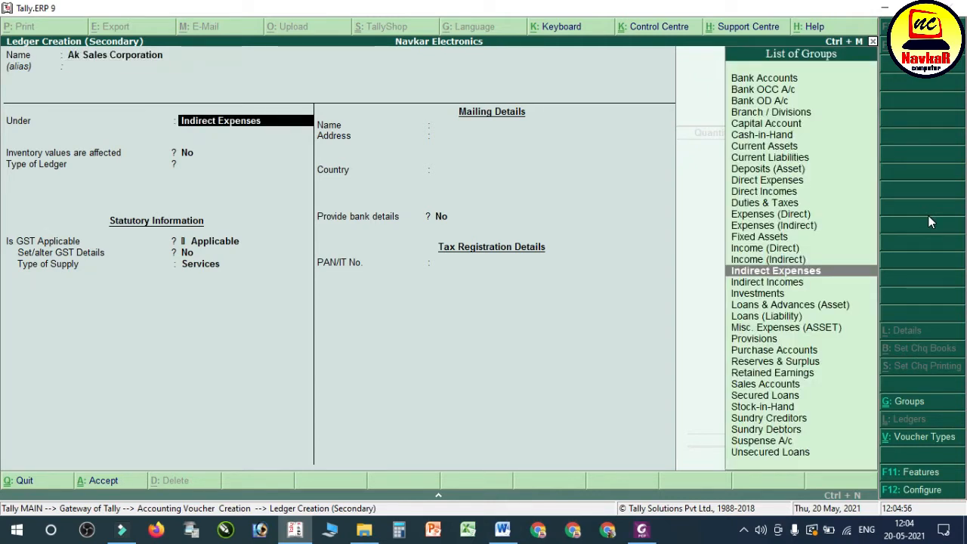
pyautogui.write('Sun')
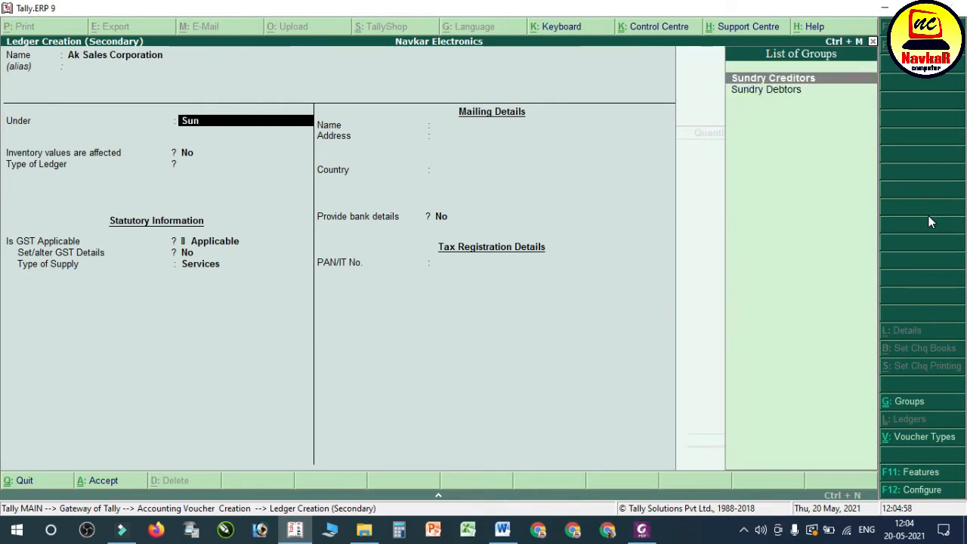
pyautogui.press('Return')
# Step: Maintain the ledger's balances bill-by-bill with a default credit period of 30 days, and enable the credit days check during voucher entry
pyautogui.press('Return')
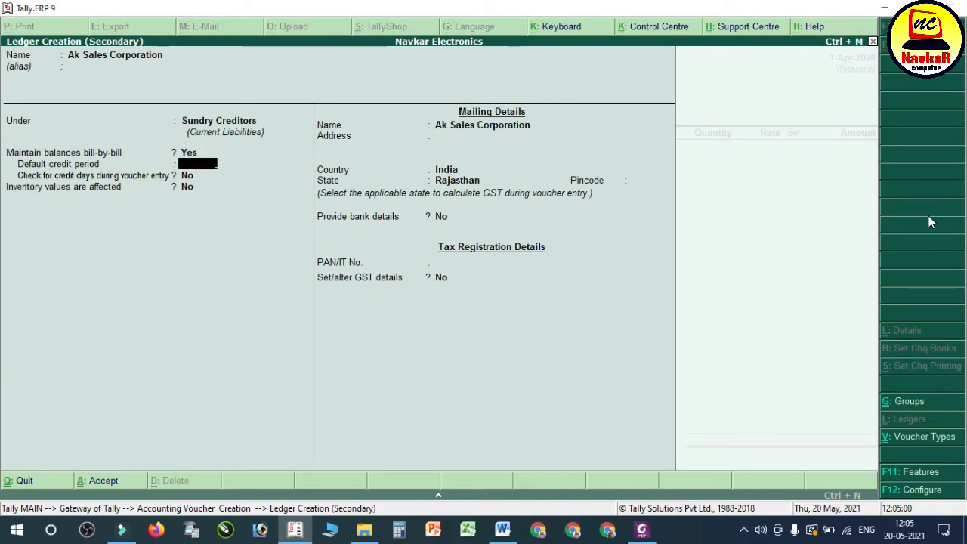
pyautogui.press('Return')
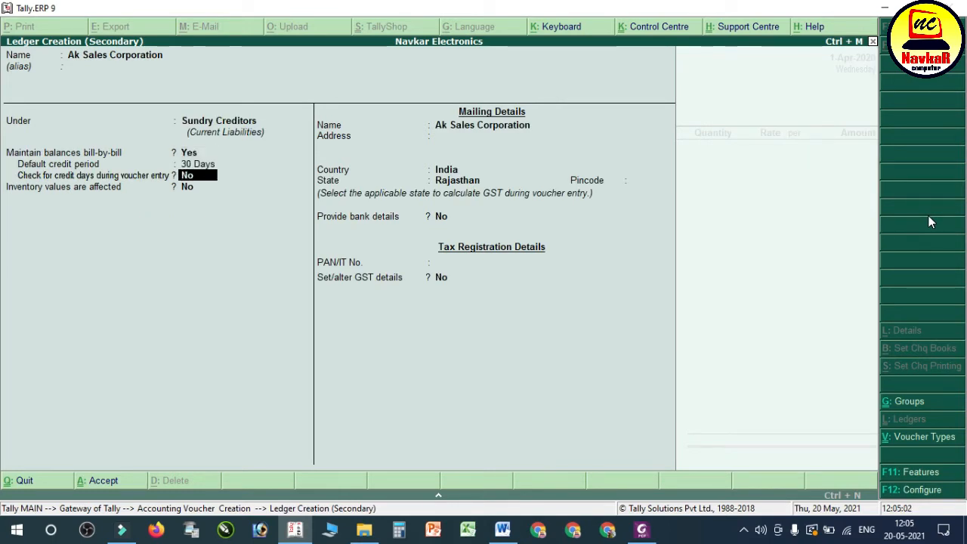
pyautogui.write('y')
pyautogui.press('Return')
pyautogui.press('Return')
pyautogui.press('Return')
# Step: Look up the supplier's location on the bill in Foxit PhantomPDF and enter Jodhpur as the ledger's address, with state Rajasthan and no bank details
pyautogui.press('BackSpace')
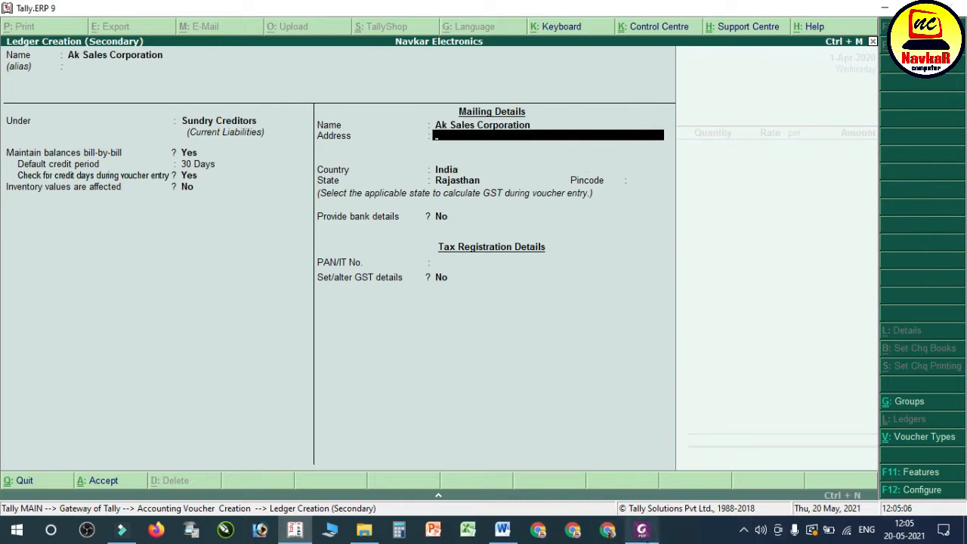
pyautogui.click(642, 529)
pyautogui.scroll(1, 231, 307)
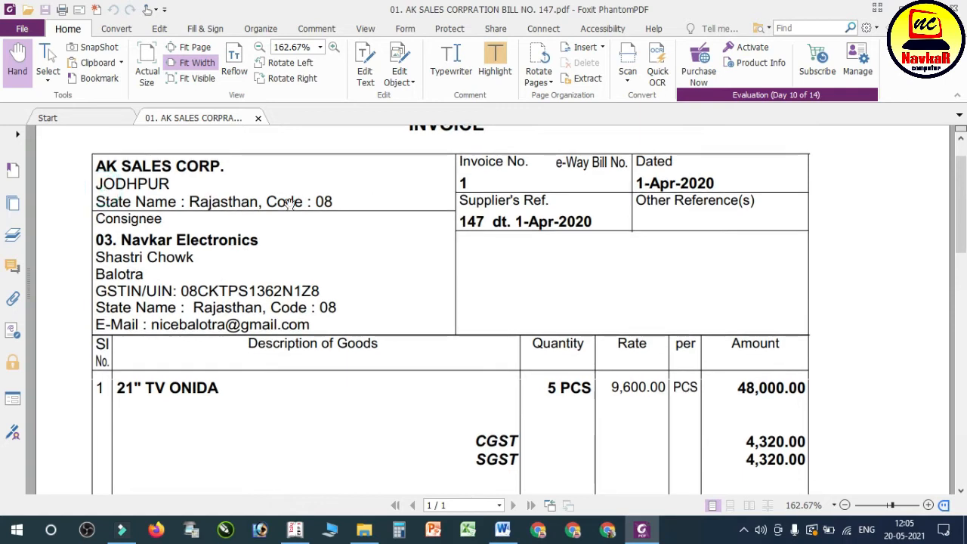
pyautogui.click(642, 529)
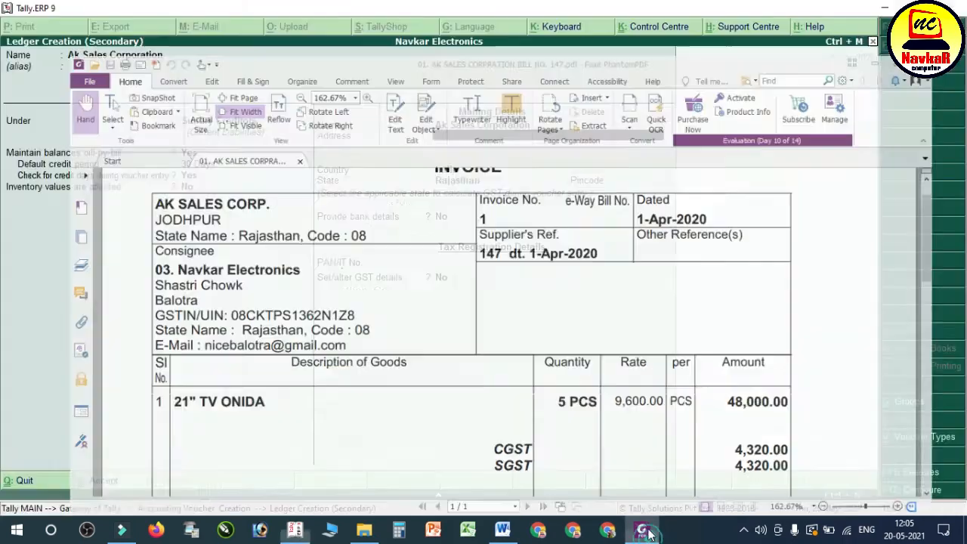
pyautogui.write('Jodhpu')
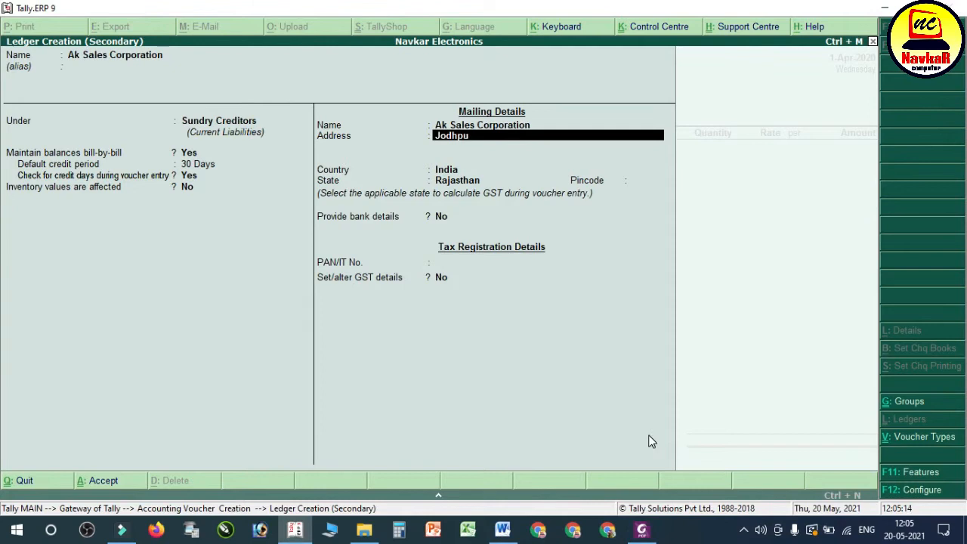
pyautogui.write('r')
pyautogui.press('Return')
pyautogui.press('Return')
pyautogui.press('Return')
pyautogui.press('Return')
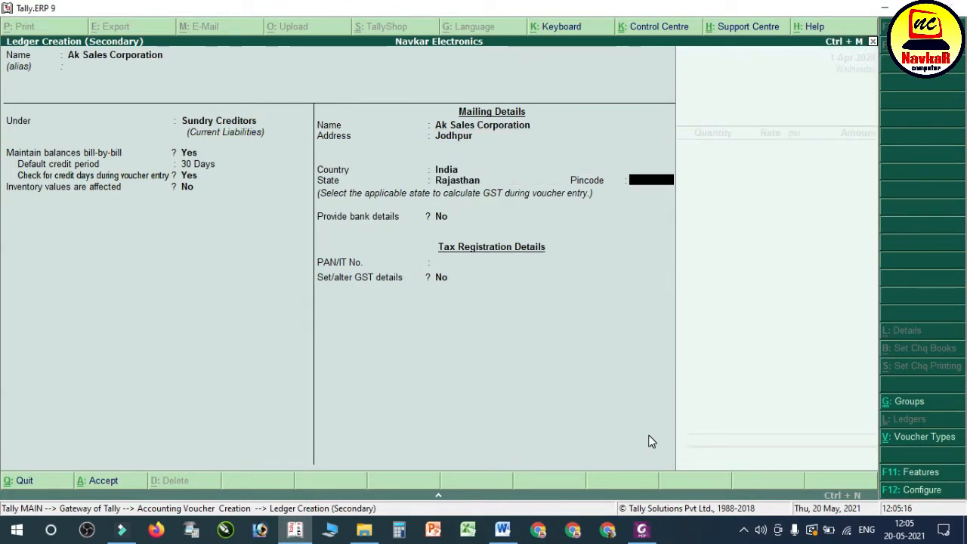
# Step: Leave the PAN blank and enable the ledger's GST details with registration type Regular and party type Not Applicable
pyautogui.press('Return')
pyautogui.press('Return')
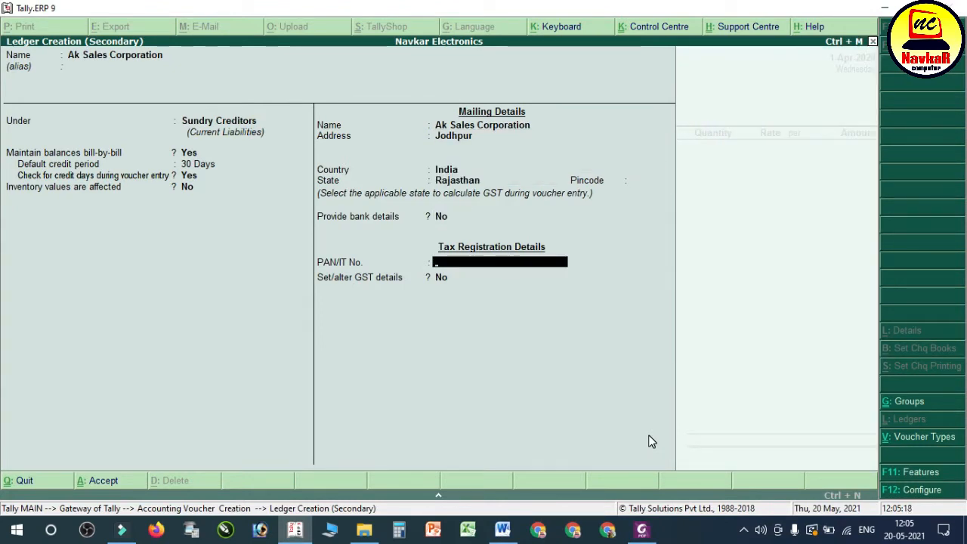
pyautogui.press('Return')
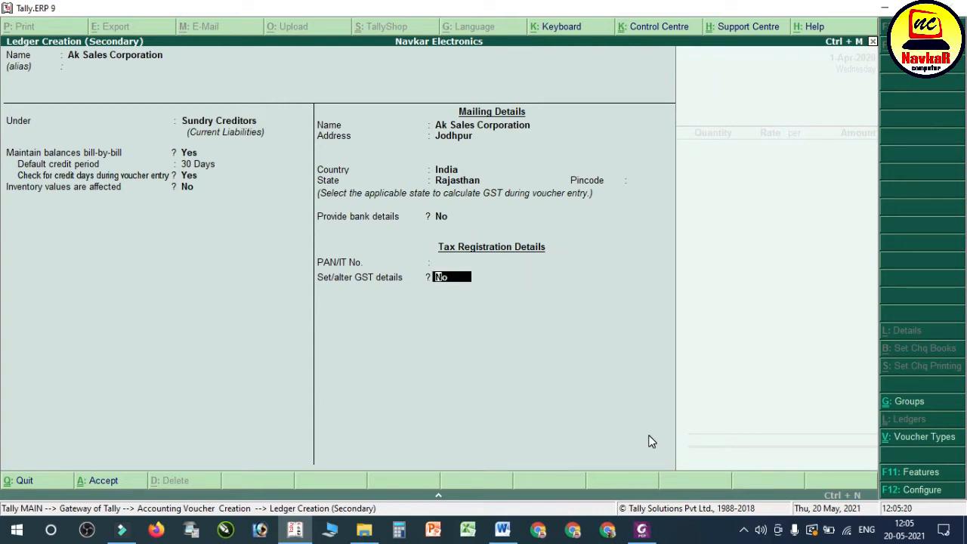
pyautogui.write('y')
pyautogui.press('Return')
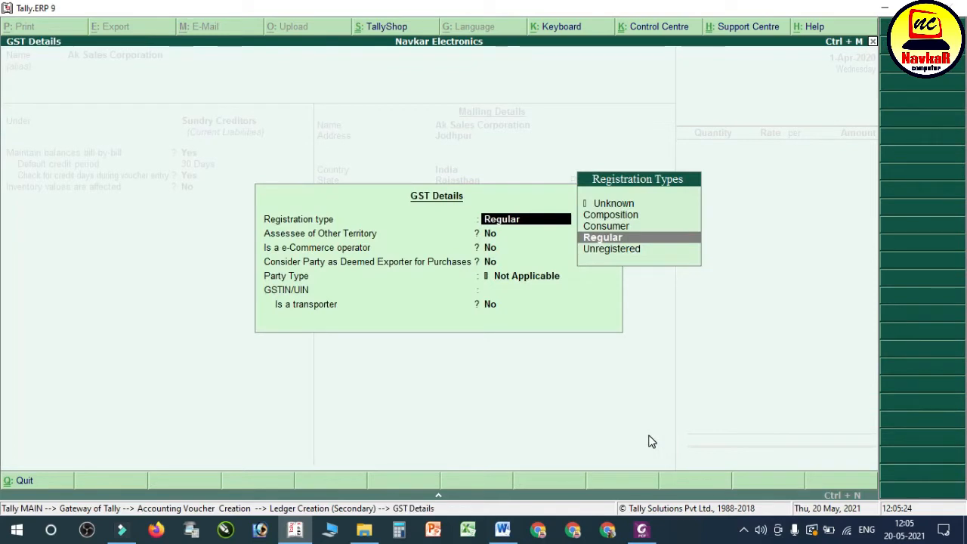
pyautogui.press('Return')
pyautogui.press('Return')
pyautogui.press('Return')
pyautogui.press('Return')
pyautogui.press('Return')
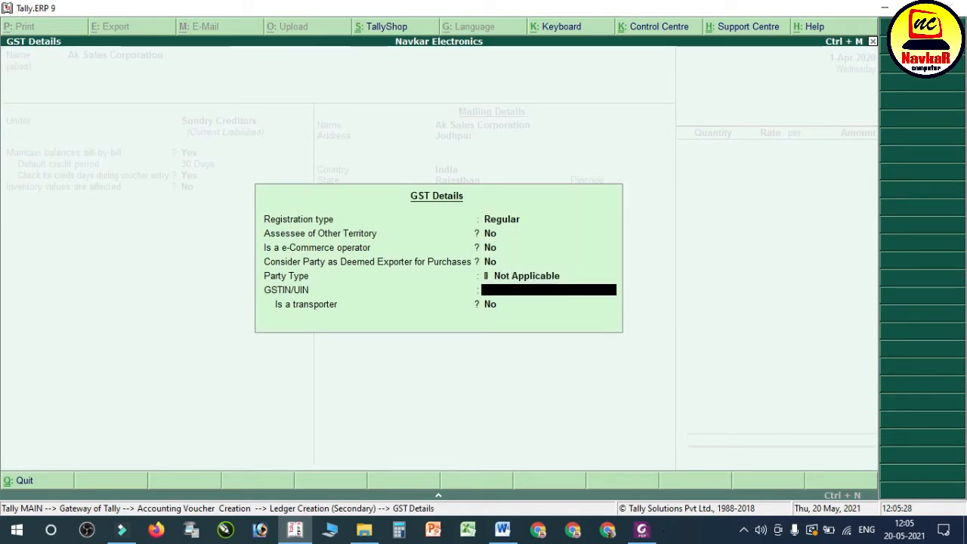
# Step: Switch to the bill in Foxit PhantomPDF and select the supplier company's GSTIN/UIN
pyautogui.click(641, 530)
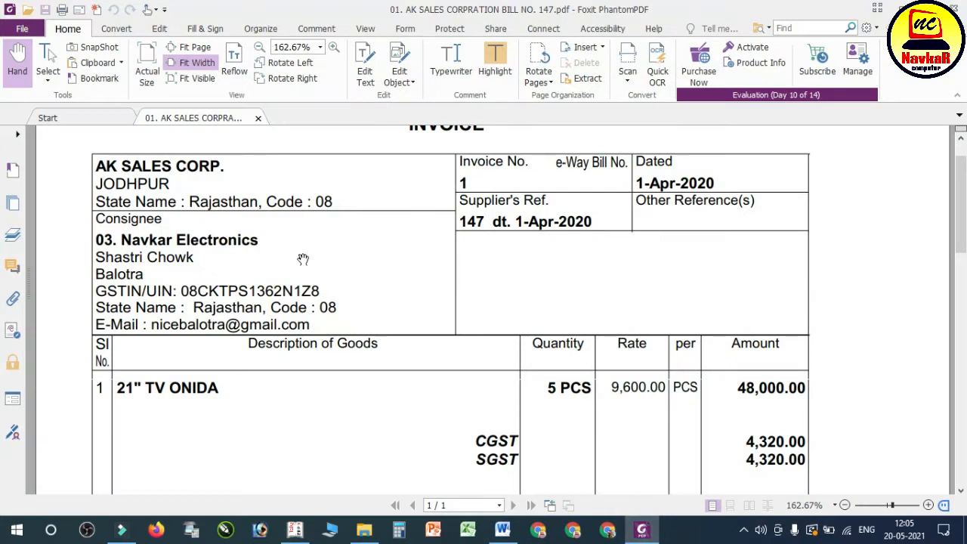
pyautogui.scroll(-3, 317, 255)
pyautogui.scroll(-5, 320, 255)
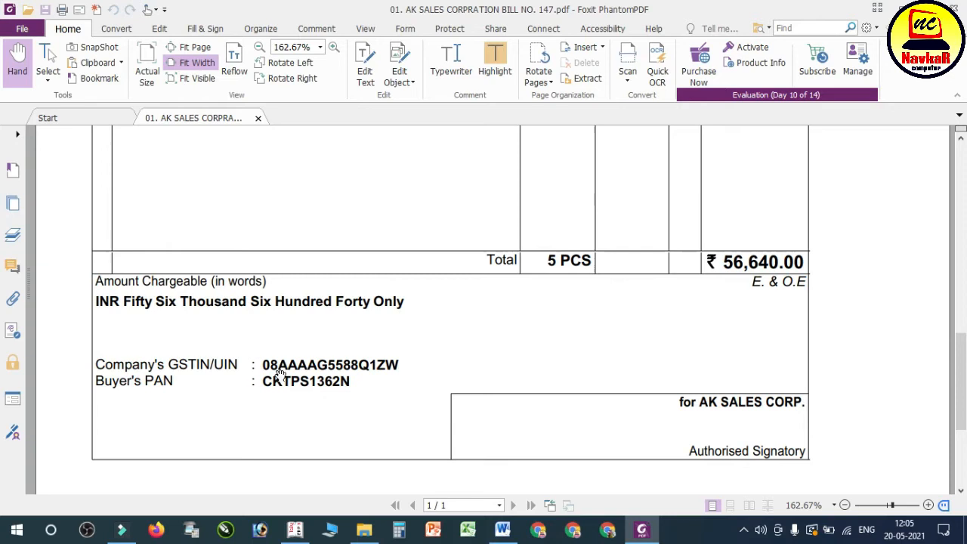
pyautogui.moveTo(260, 366); pyautogui.dragTo(411, 363)
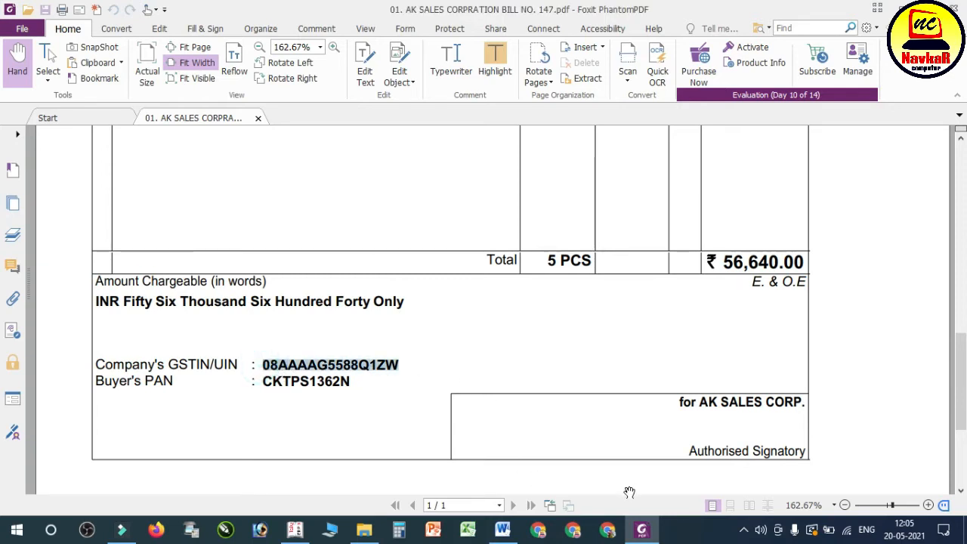
# Step: Return to Tally.ERP 9 and shrink its window over the PDF so the GSTIN on the bill stays readable
pyautogui.click(299, 530)
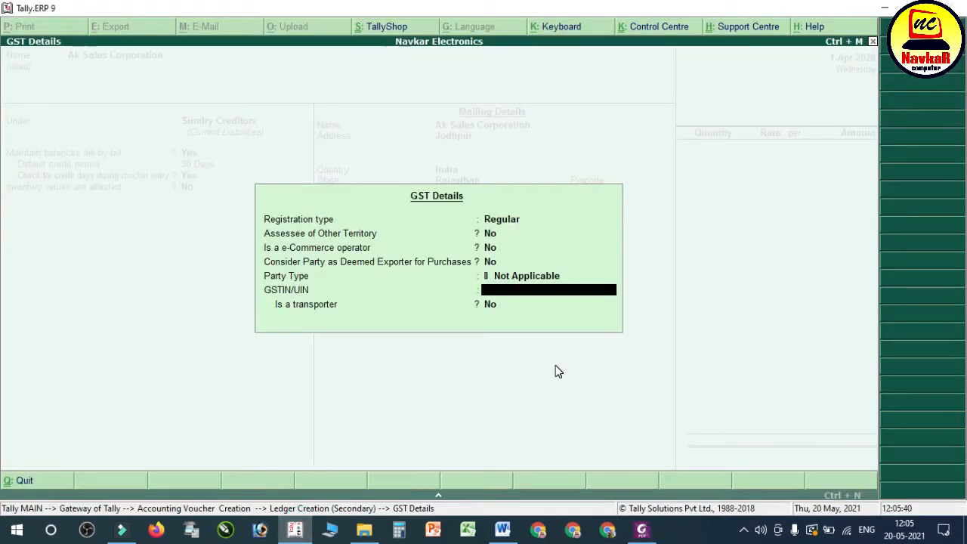
pyautogui.click(505, 295)
pyautogui.click(918, 7)
pyautogui.moveTo(558, 8); pyautogui.dragTo(708, 20)
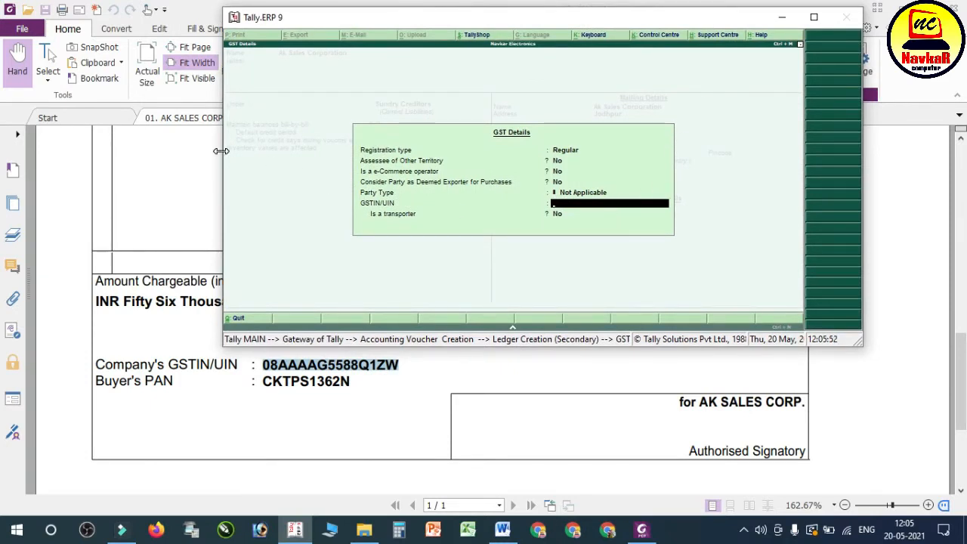
pyautogui.moveTo(74, 137); pyautogui.dragTo(231, 126)
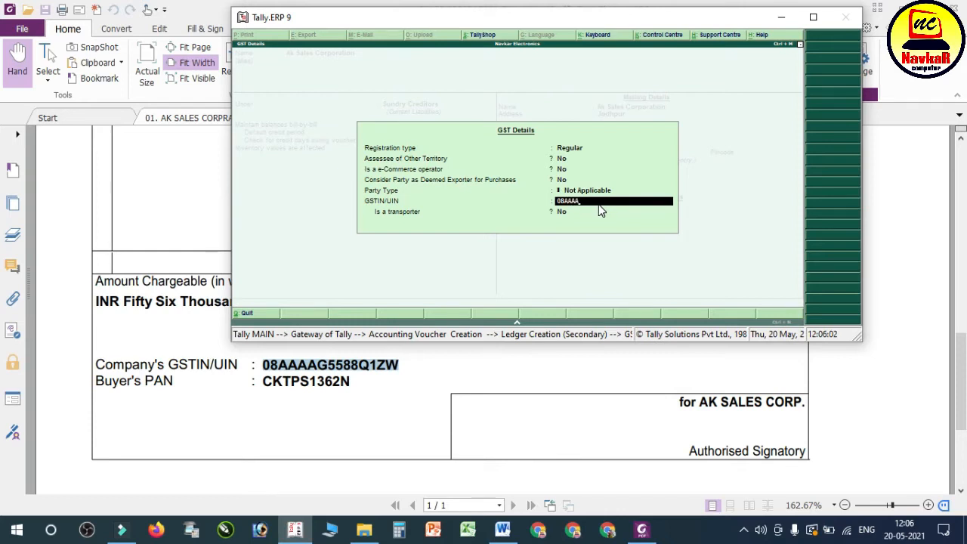
# Step: Enter the supplier's GSTIN/UIN from the bill, maximize the Tally.ERP 9 window again, and save the Ak Sales Corporation ledger
pyautogui.write('Q1ZW')
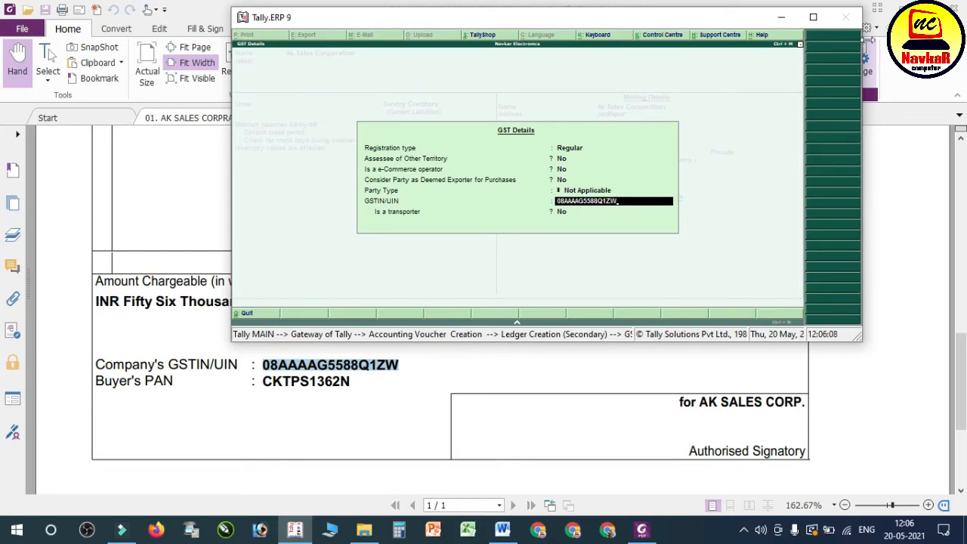
pyautogui.click(814, 18)
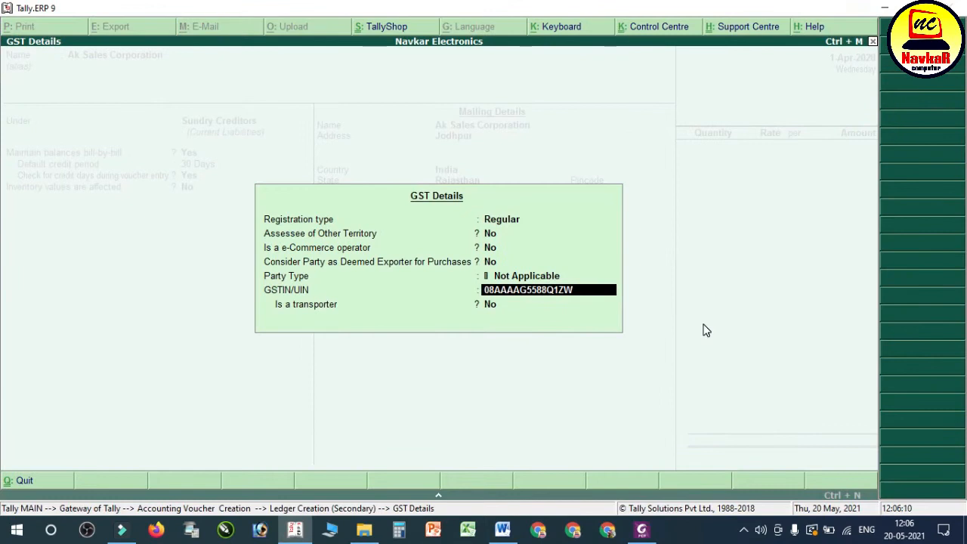
pyautogui.press('Return')
pyautogui.press('Return')
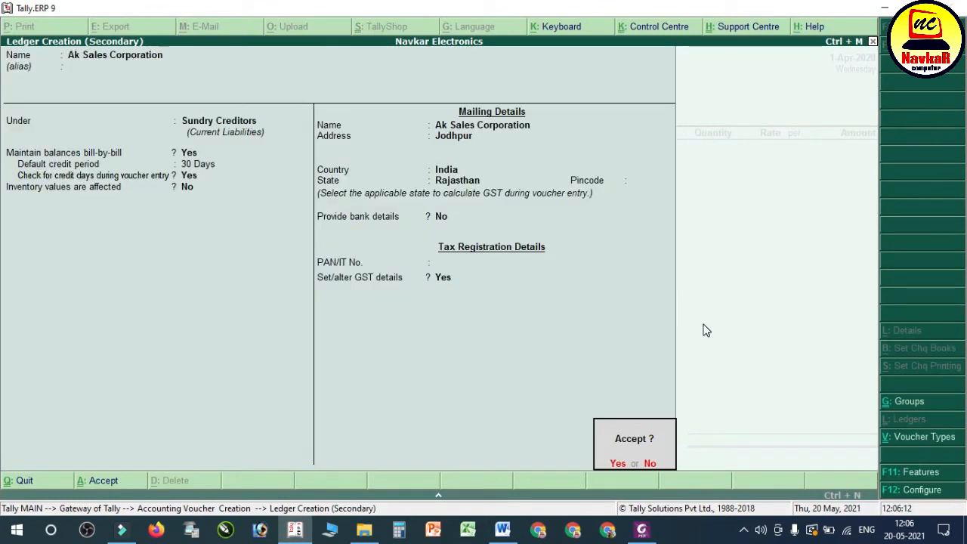
pyautogui.press('Return')
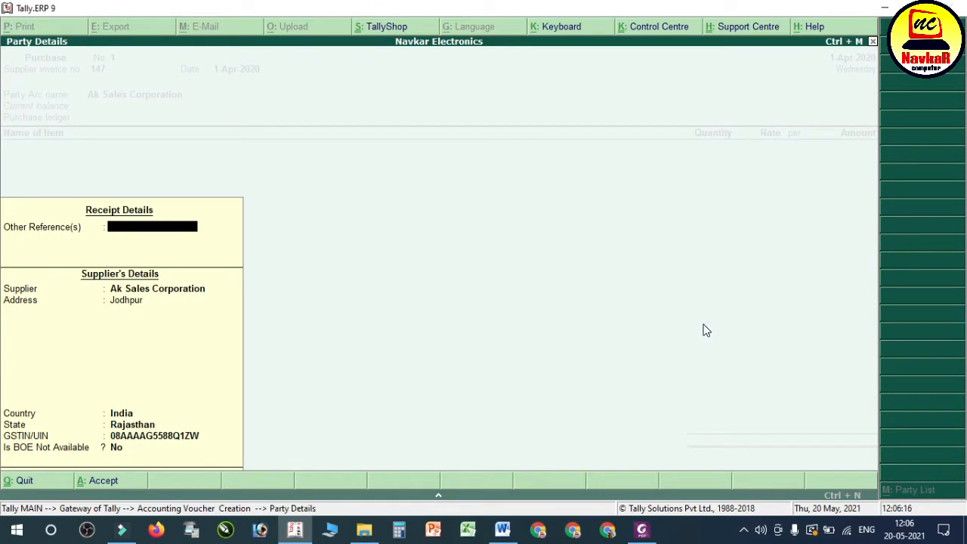
# Step: Accept the purchase voucher's party details for Ak Sales Corporation without other references, leaving Is BOE Not Available at No
pyautogui.press('Return')
pyautogui.press('Return')
pyautogui.press('Return')
pyautogui.press('Return')
pyautogui.press('Return')
pyautogui.press('Return')
pyautogui.press('Return')
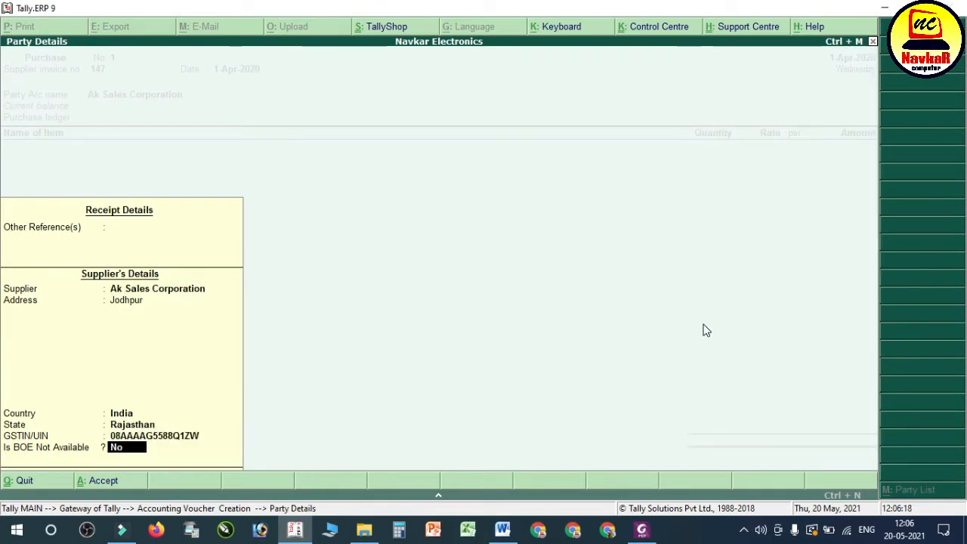
pyautogui.press('Return')
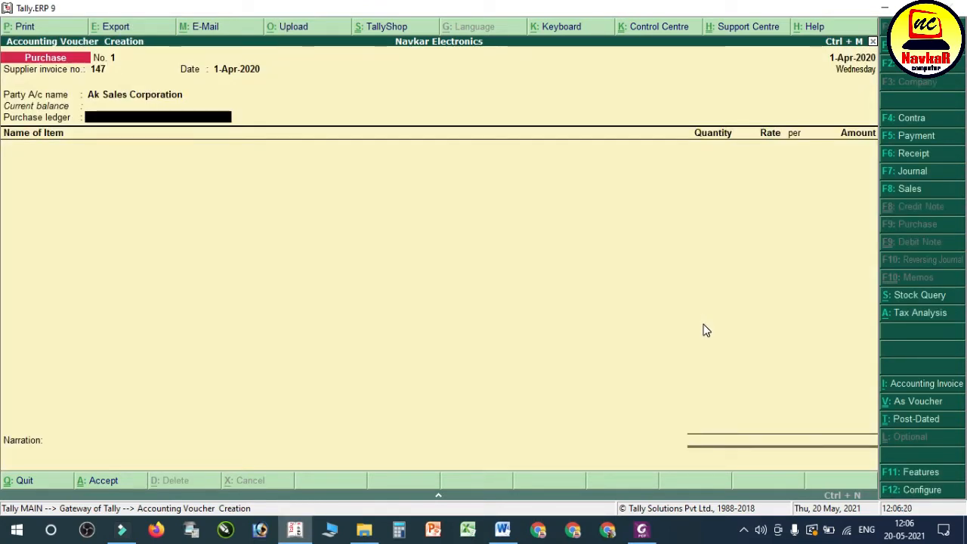
# Step: Create a new ledger from the voucher's purchase ledger field, named Purchase A/c, under Purchase Accounts with type of ledger Not Applicable
pyautogui.hotkey('alt', 'c')
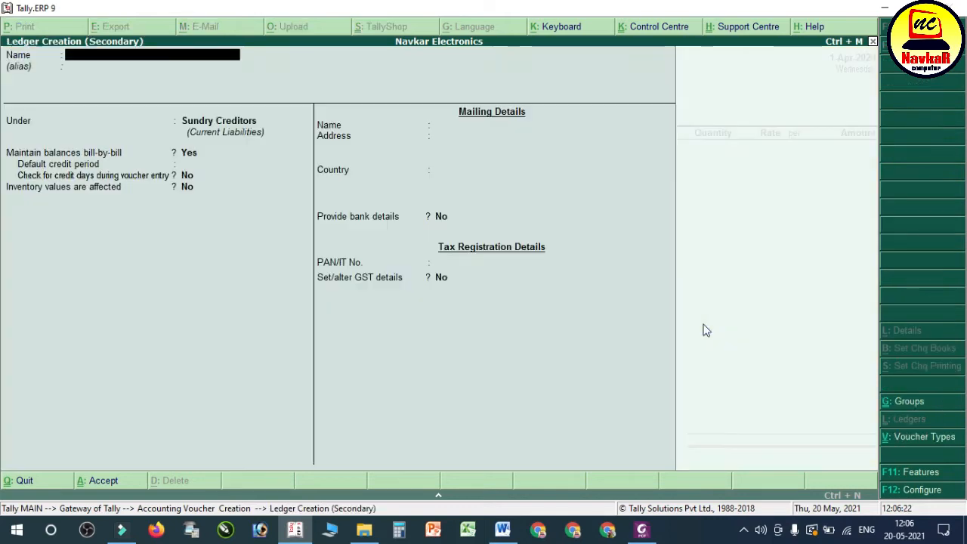
pyautogui.write('Purchase')
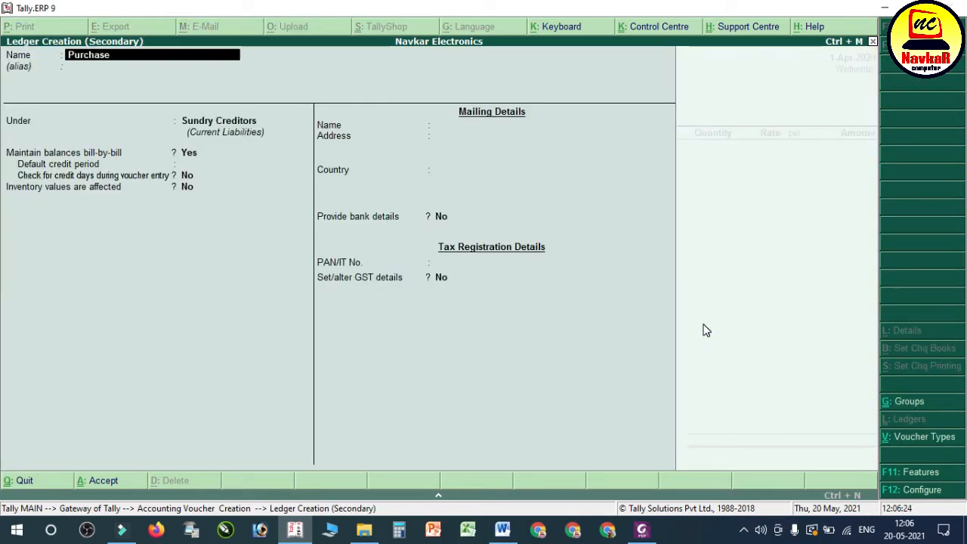
pyautogui.write(' a/c')
pyautogui.press('Return')
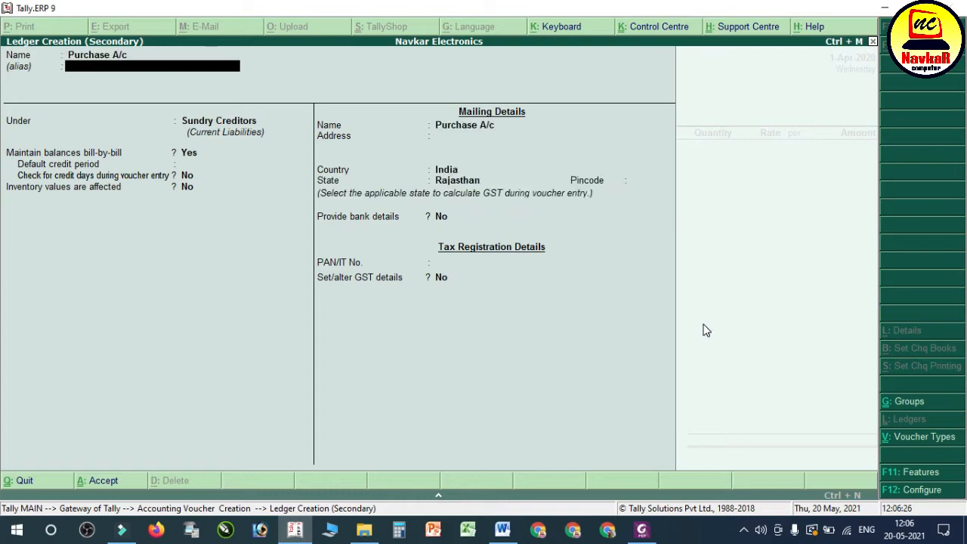
pyautogui.press('Return')
pyautogui.write('Pur')
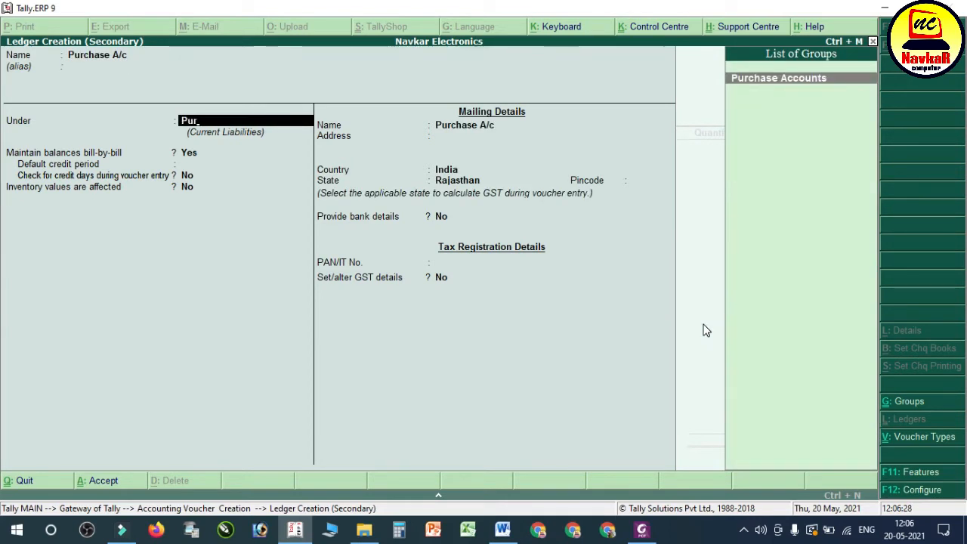
pyautogui.press('Return')
pyautogui.press('Return')
# Step: Keep GST Applicable without altering GST details, set the type of supply to Goods, and save the Purchase A/c ledger
pyautogui.press('Return')
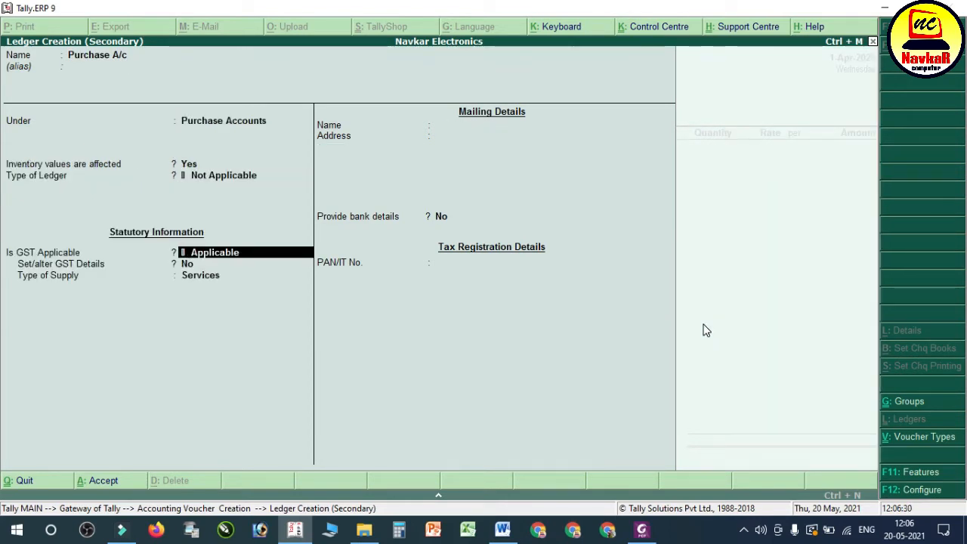
pyautogui.press('Return')
pyautogui.press('Return')
pyautogui.write('G')
pyautogui.press('Return')
pyautogui.press('Return')
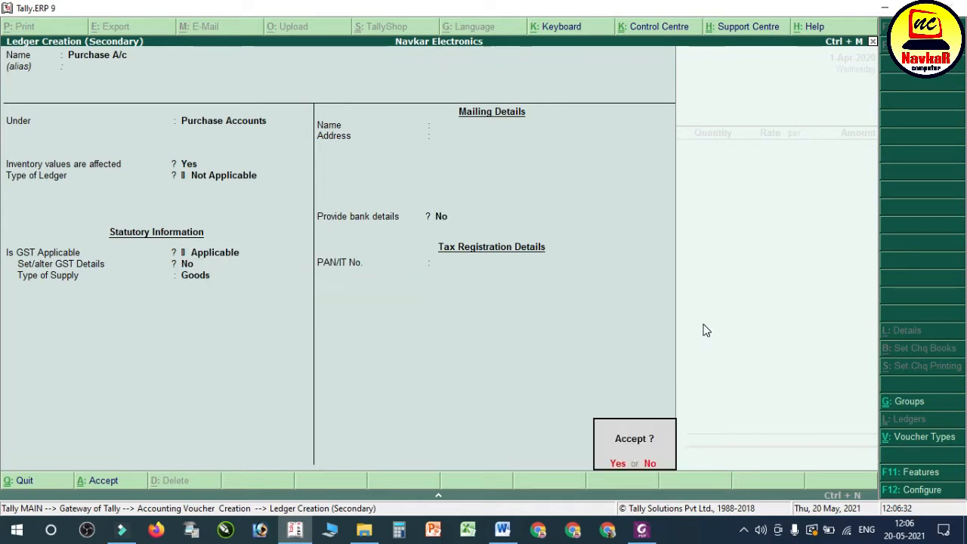
pyautogui.press('Return')
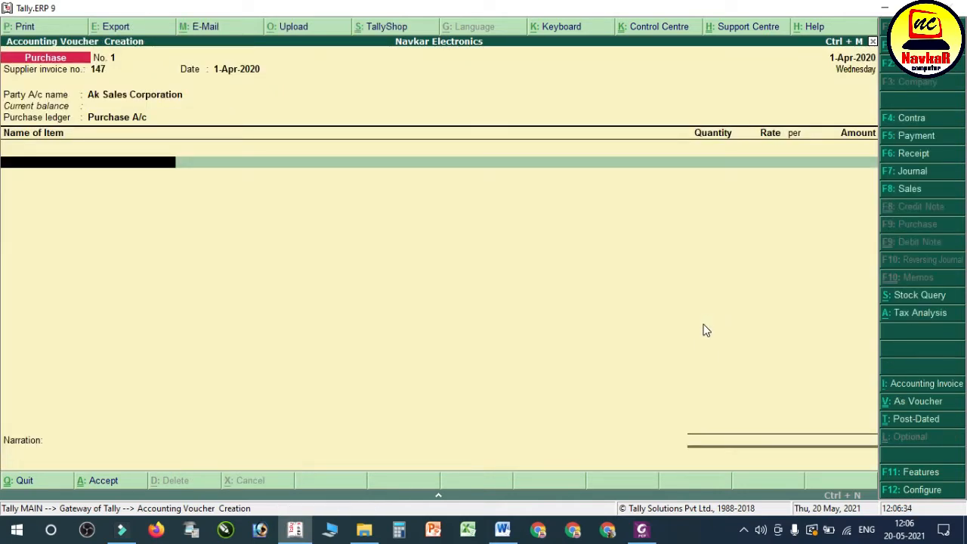
# Step: Check the goods line on the supplier's bill in Foxit PhantomPDF, and return to Tally.ERP 9
pyautogui.click(642, 529)
pyautogui.scroll(10, 333, 330)
pyautogui.scroll(3, 333, 331)
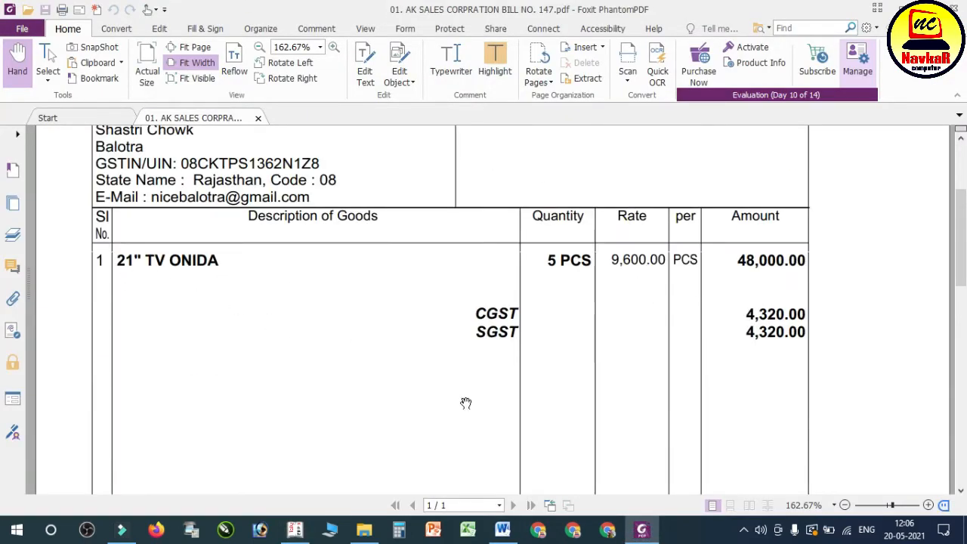
pyautogui.click(294, 530)
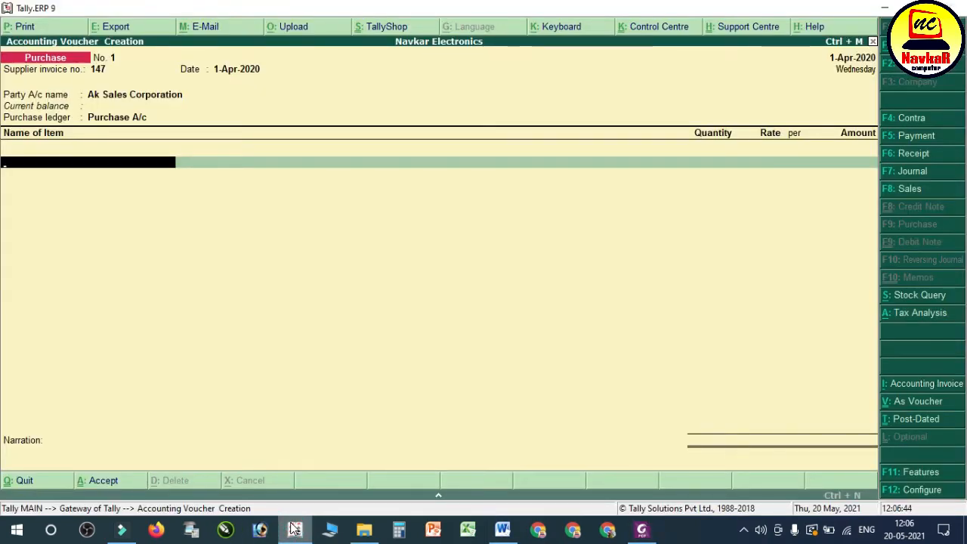
# Step: Start a new stock item from the voucher's first item line and name it 21" Tv Onida
pyautogui.hotkey('alt', 'c')
pyautogui.write('21')
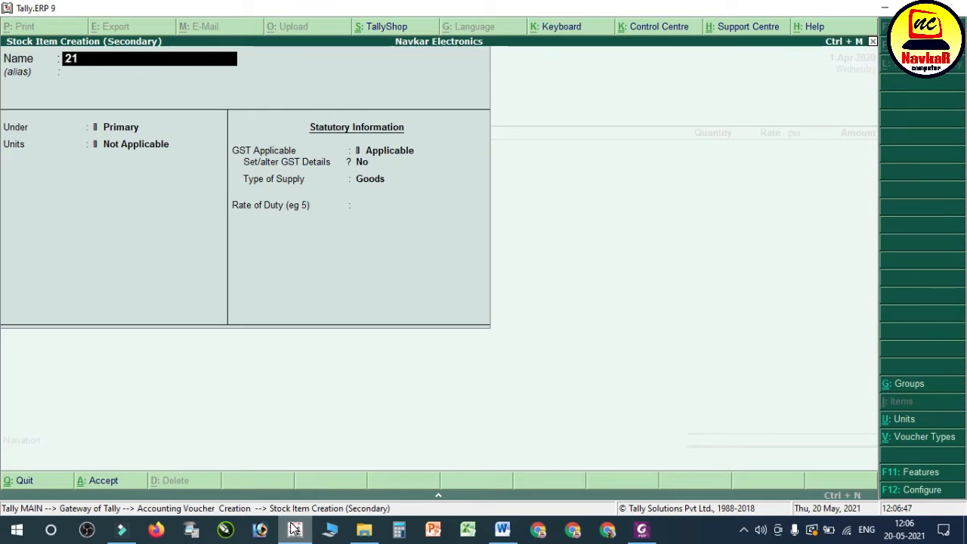
pyautogui.write('" tv onida')
pyautogui.press('Return')
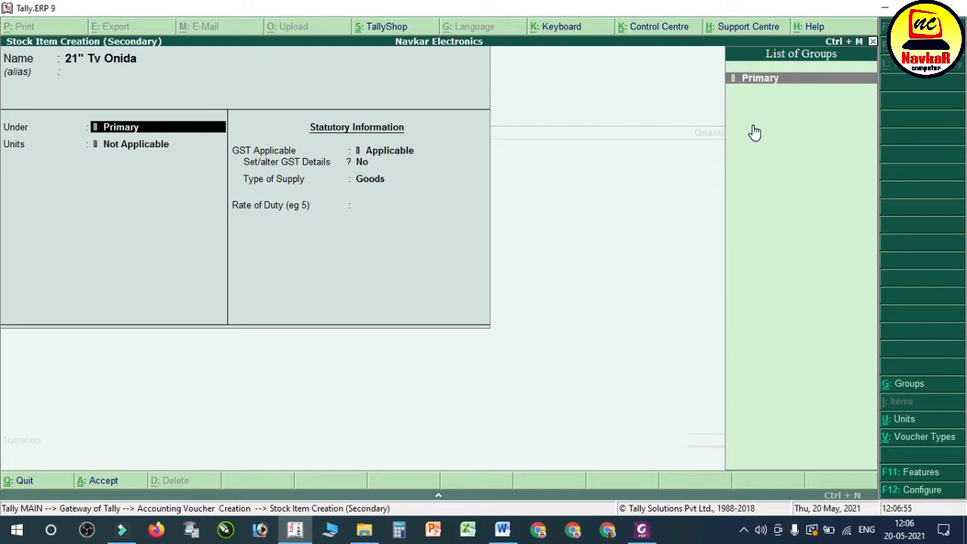
# Step: Create a stock group named Tv under Primary for the item, with Should quantities of items be added set to Yes
pyautogui.hotkey('alt', 'c')
pyautogui.write('Tv')
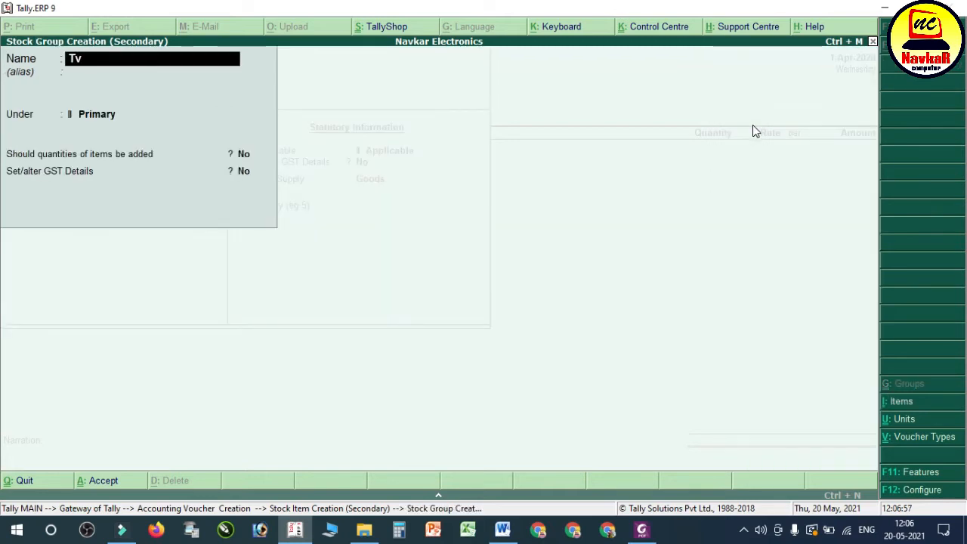
pyautogui.press('Return')
pyautogui.press('Return')
pyautogui.write('y')
pyautogui.press('Return')
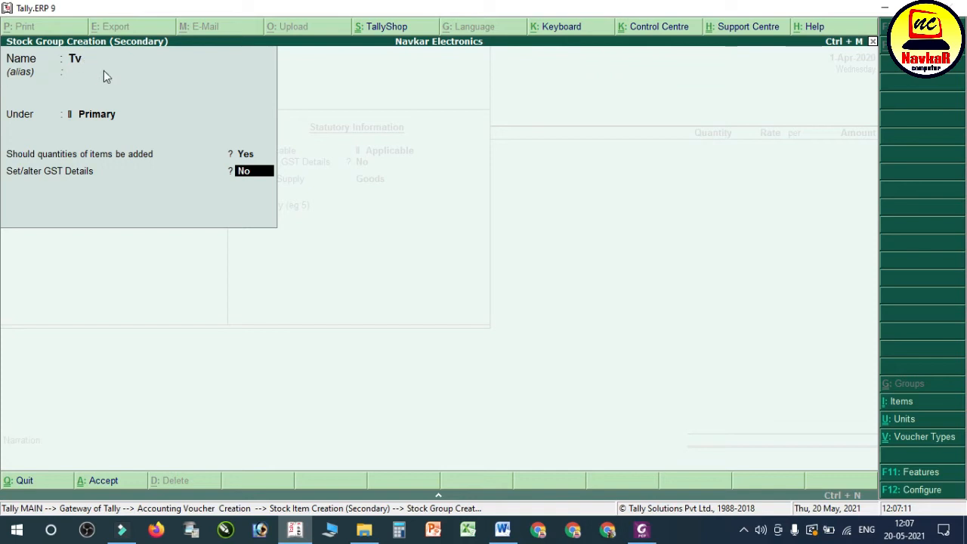
# Step: Set the Tv group's GST details to Taxable with 18% Integrated Tax, and save the stock group
pyautogui.press('y')
pyautogui.press('Return')
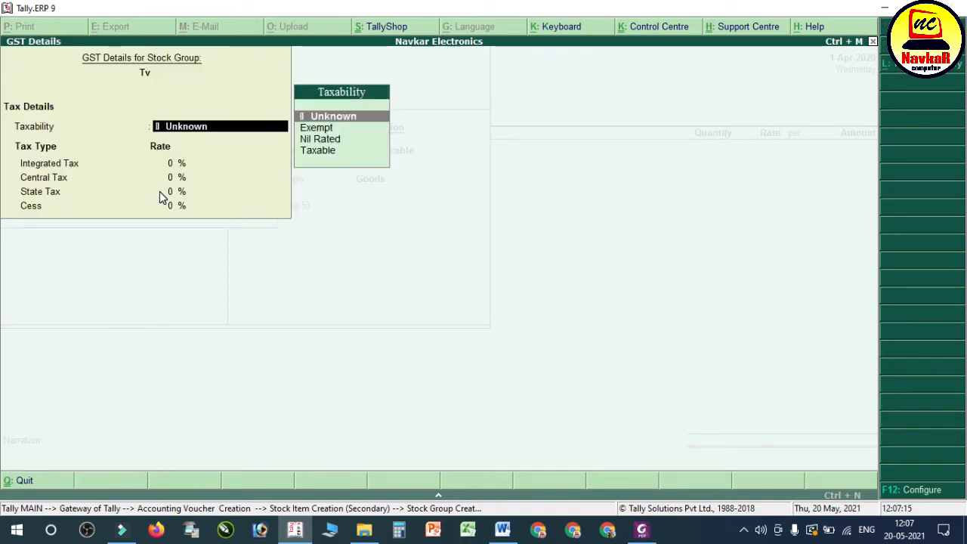
pyautogui.press('Down')
pyautogui.press('Down')
pyautogui.press('Down')
pyautogui.press('Return')
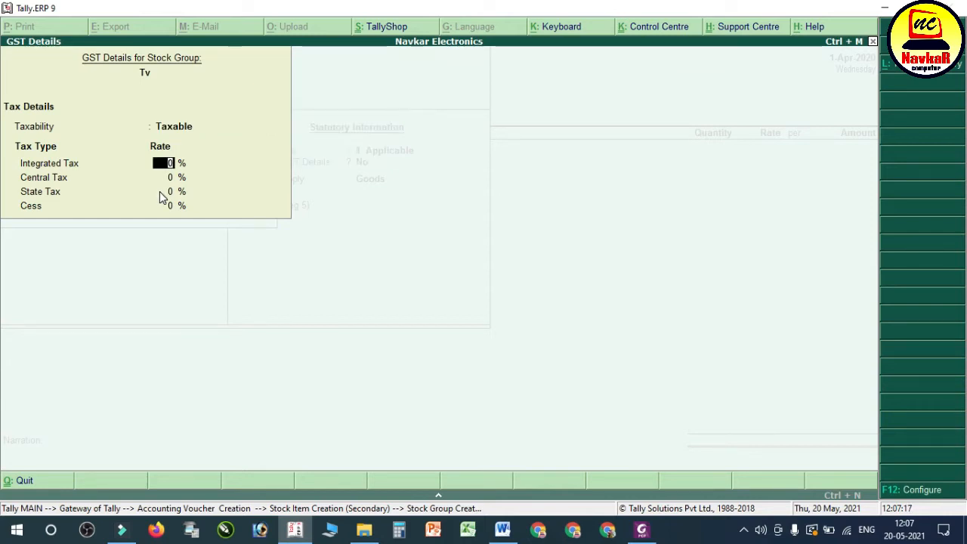
pyautogui.write('18')
pyautogui.press('Return')
pyautogui.press('Return')
pyautogui.press('Return')
pyautogui.press('Return')
pyautogui.press('Return')
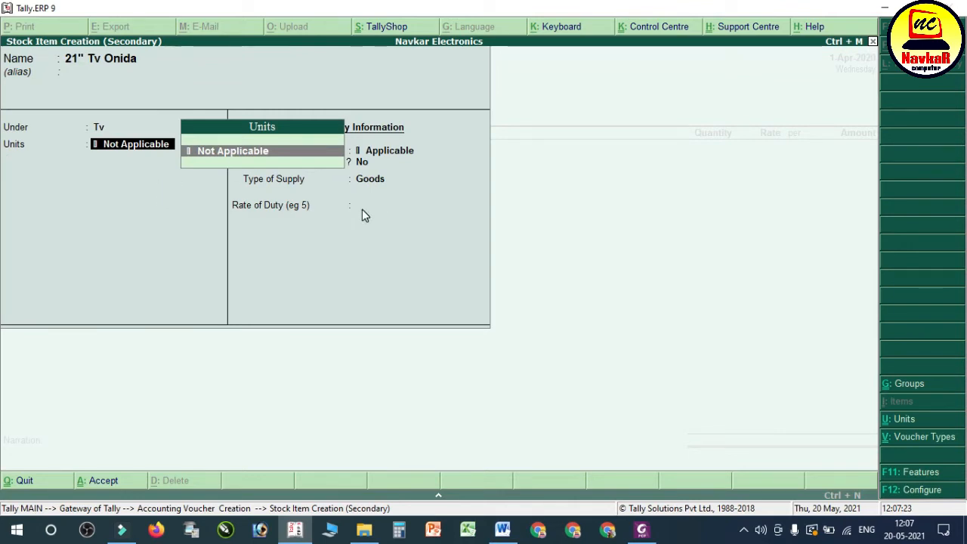
# Step: Create the simple unit pcs with formal name Piece, UQC PCS-PIECES and 0 decimal places, and assign it to the stock item
pyautogui.hotkey('alt', 'c')
pyautogui.write('pcs')
pyautogui.press('Return')
pyautogui.write('Piece')
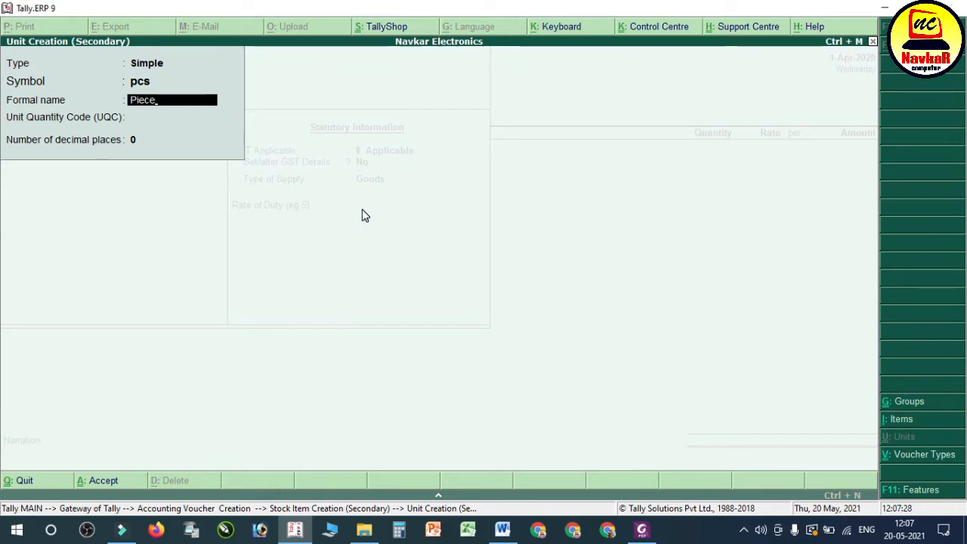
pyautogui.press('Return')
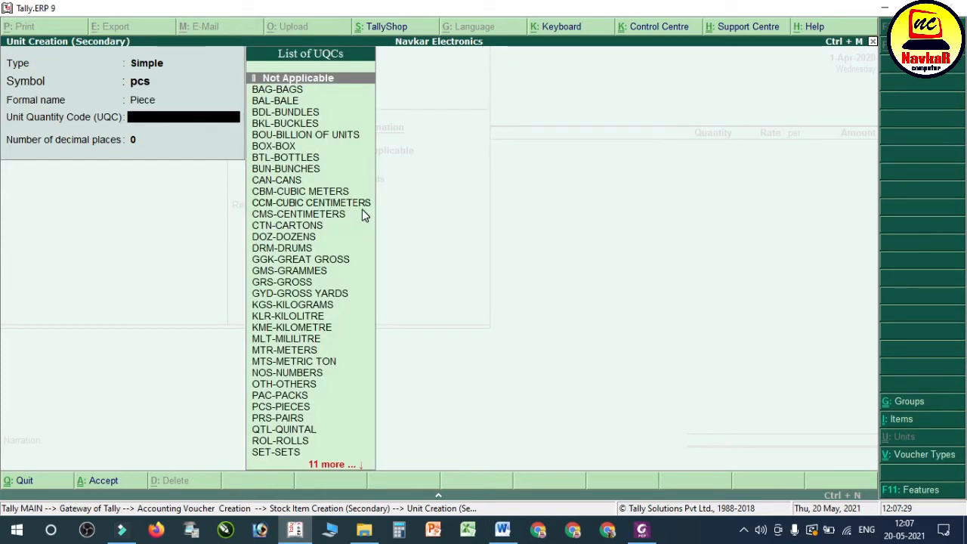
pyautogui.write('pc')
pyautogui.press('Return')
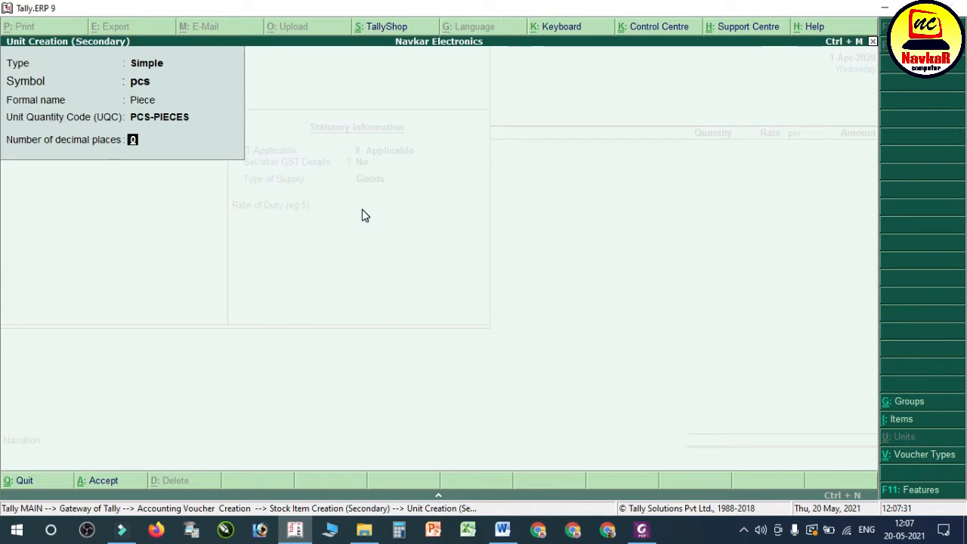
pyautogui.press('Return')
pyautogui.press('Return')
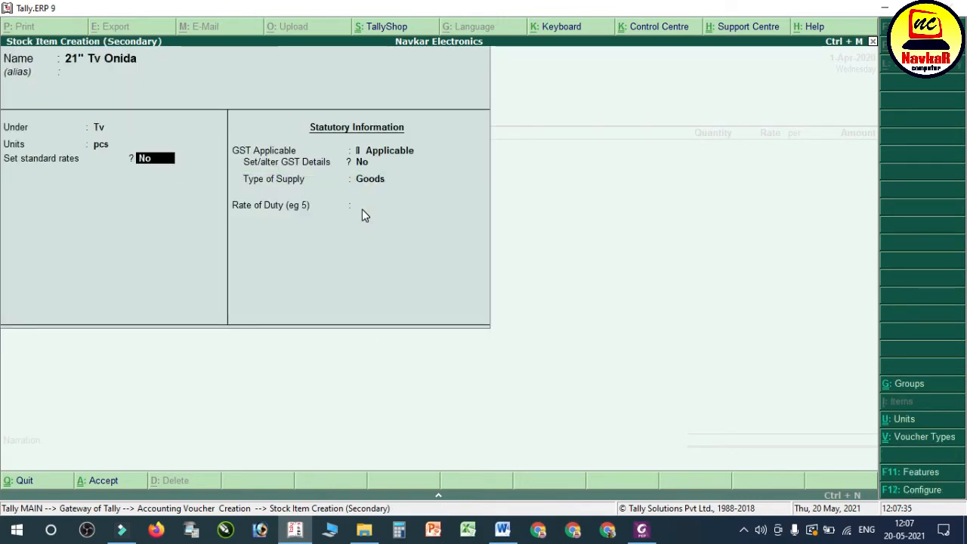
# Step: Leave standard rates at No and GST as Applicable, and set Set/alter GST Details to Yes for the 21" Tv Onida item
pyautogui.press('Return')
pyautogui.press('Return')
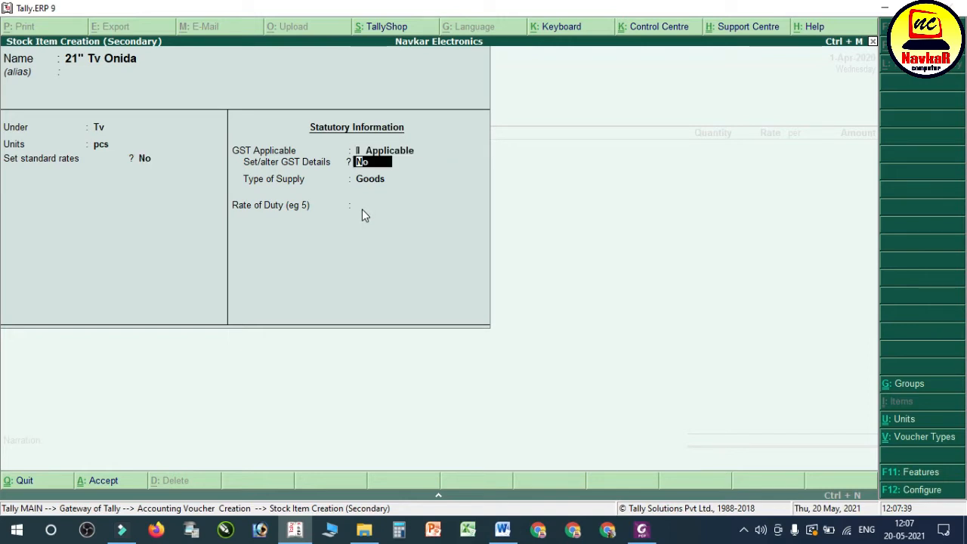
pyautogui.press('BackSpace')
pyautogui.press('Return')
pyautogui.press('t')
pyautogui.press('BackSpace')
pyautogui.press('y')
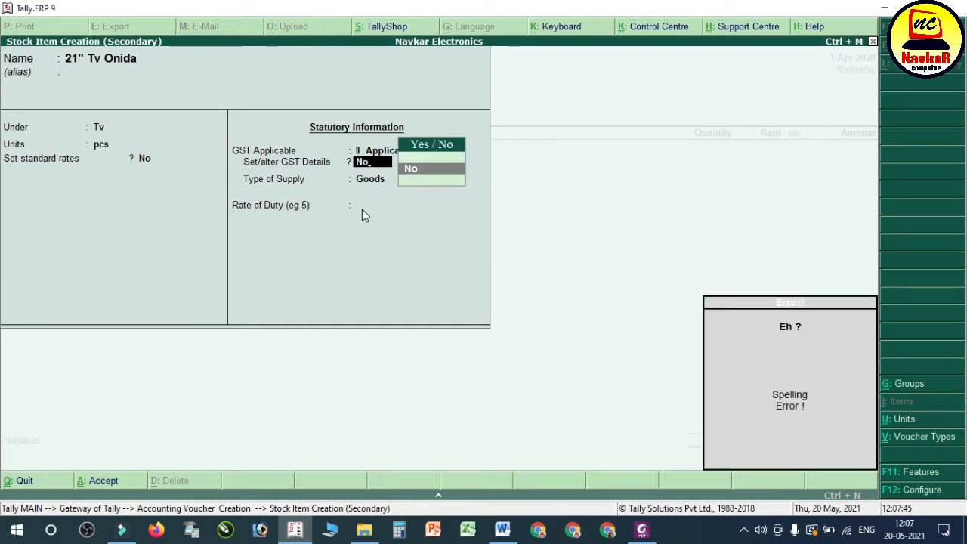
pyautogui.press('BackSpace')
pyautogui.press('BackSpace')
pyautogui.press('BackSpace')
pyautogui.press('Return')
pyautogui.write('y')
pyautogui.press('Return')
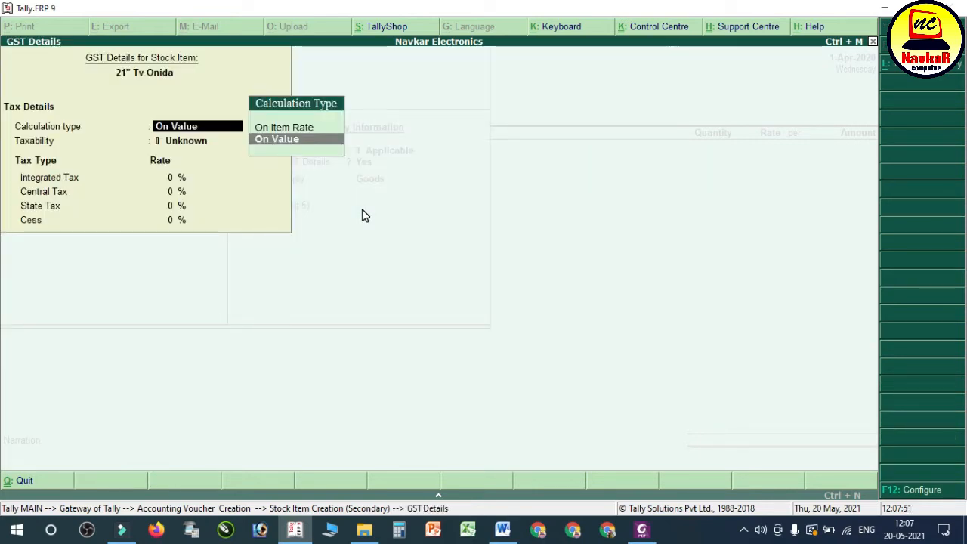
# Step: Set the stock item's GST details to calculation On Value, taxability Taxable and Integrated Tax 18%, with 0% Cess
pyautogui.press('Return')
pyautogui.press('Down')
pyautogui.press('Down')
pyautogui.press('Down')
pyautogui.press('Return')
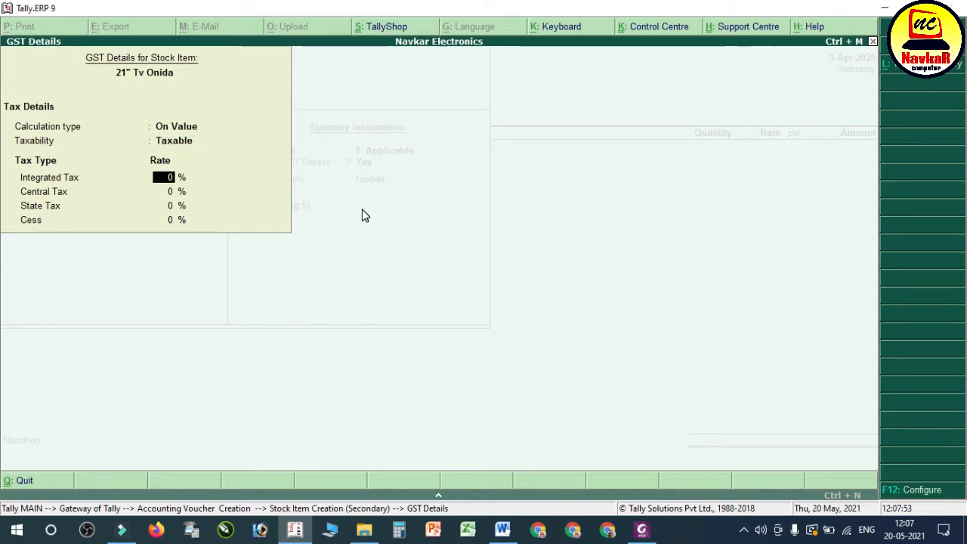
pyautogui.write('18')
pyautogui.press('Return')
pyautogui.press('Return')
pyautogui.press('Return')
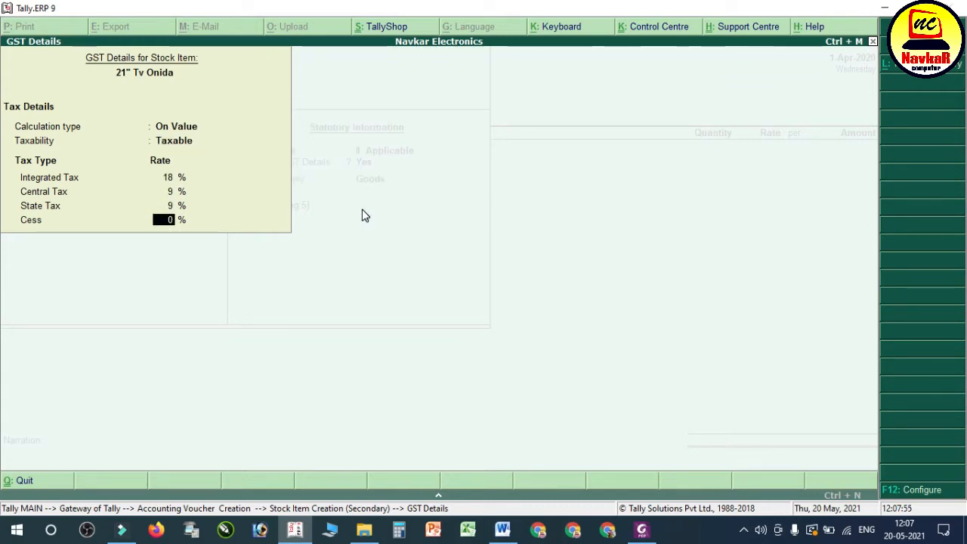
pyautogui.press('Return')
# Step: Keep the type of supply as Goods and the rate of duty at 0, and save the 21" Tv Onida stock item
pyautogui.press('Return')
pyautogui.press('Return')
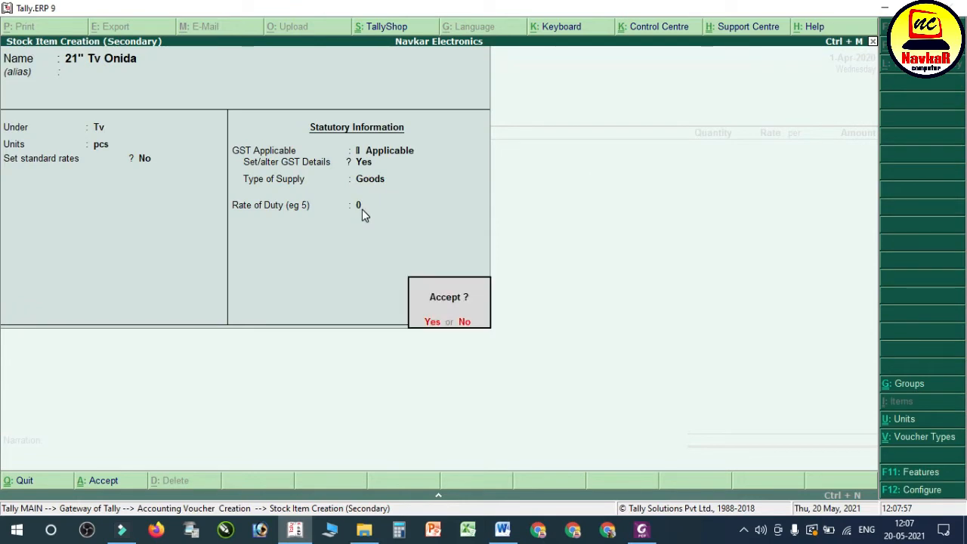
pyautogui.press('Return')
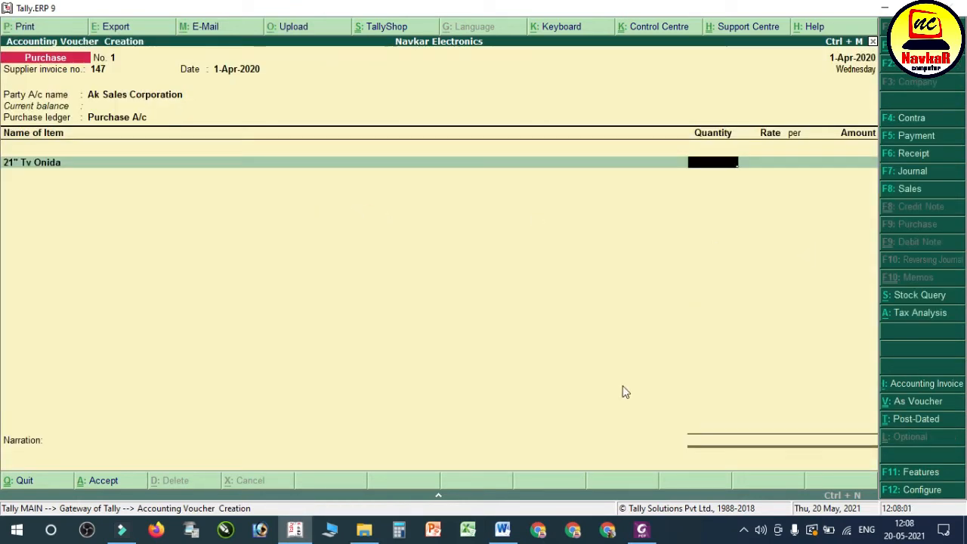
# Step: Fill in the 21" Tv Onida line from the bill with quantity 5 pcs and rate 9,600.00 per pcs, and end the item list
pyautogui.click(640, 531)
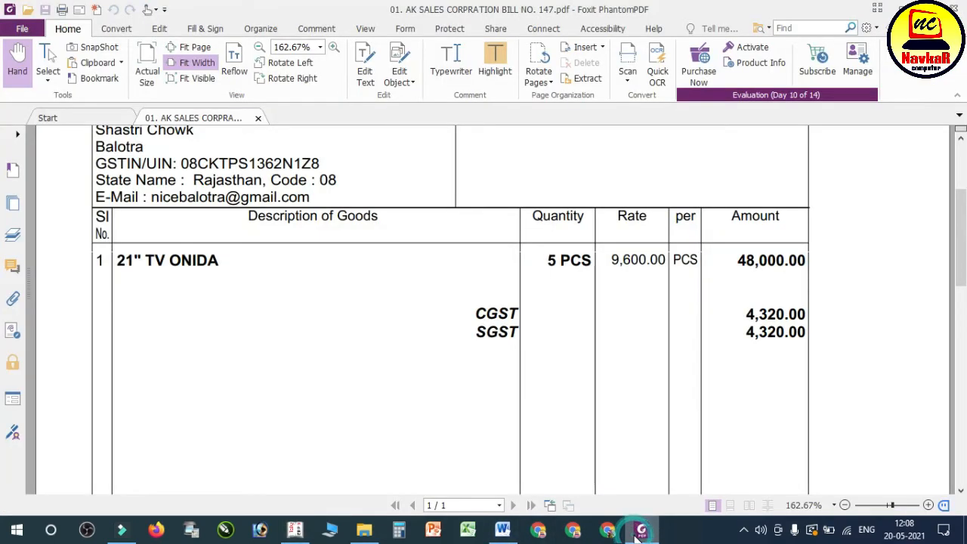
pyautogui.click(640, 531)
pyautogui.write('5')
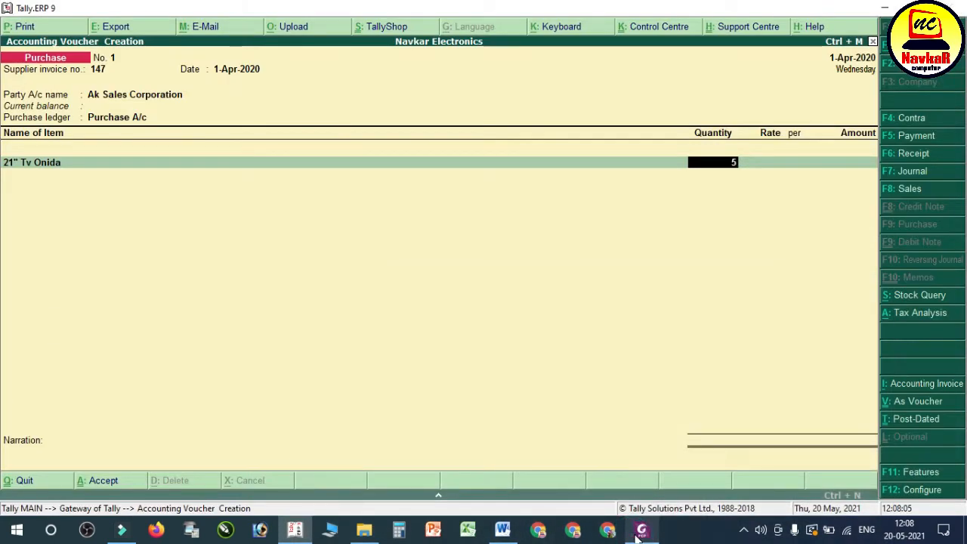
pyautogui.press('Return')
pyautogui.click(640, 532)
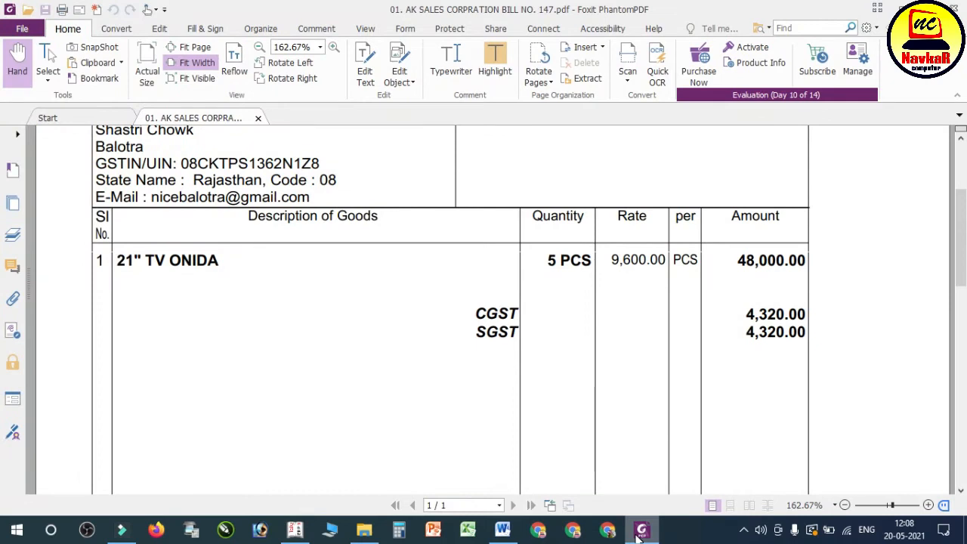
pyautogui.click(639, 532)
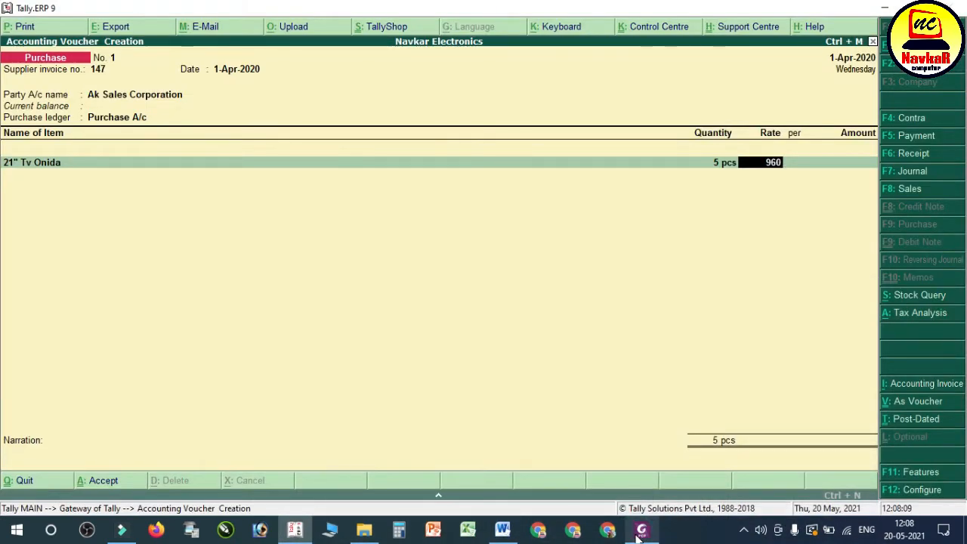
pyautogui.write('0')
pyautogui.press('Return')
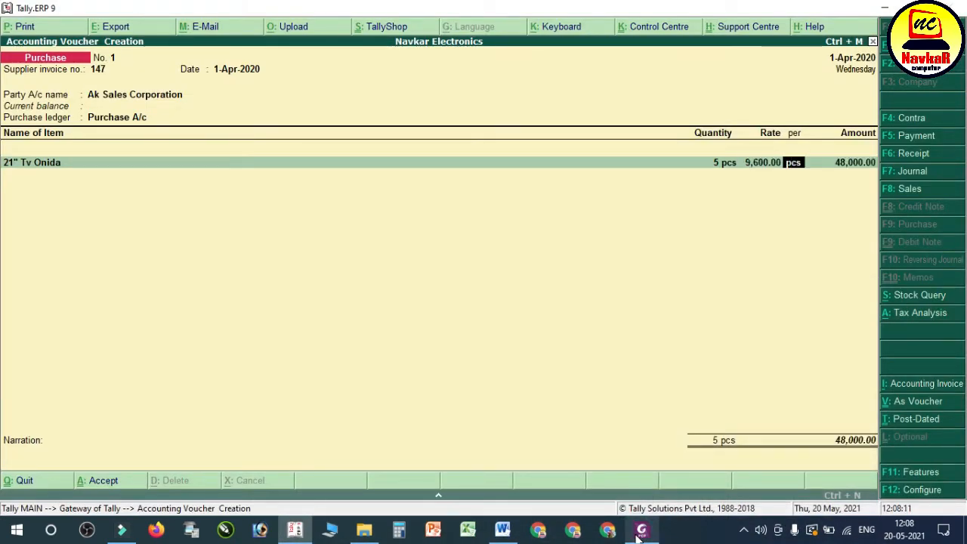
pyautogui.press('Return')
pyautogui.press('Return')
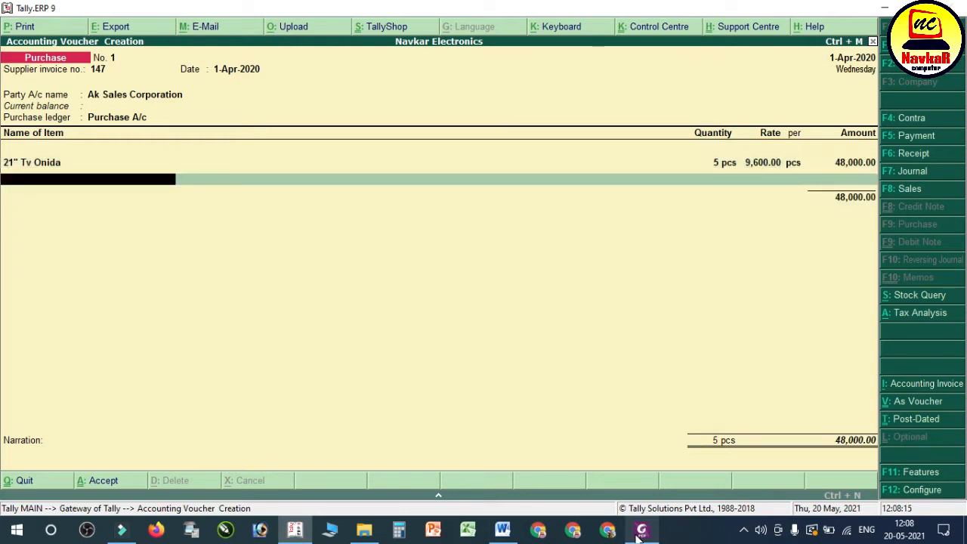
pyautogui.press('Return')
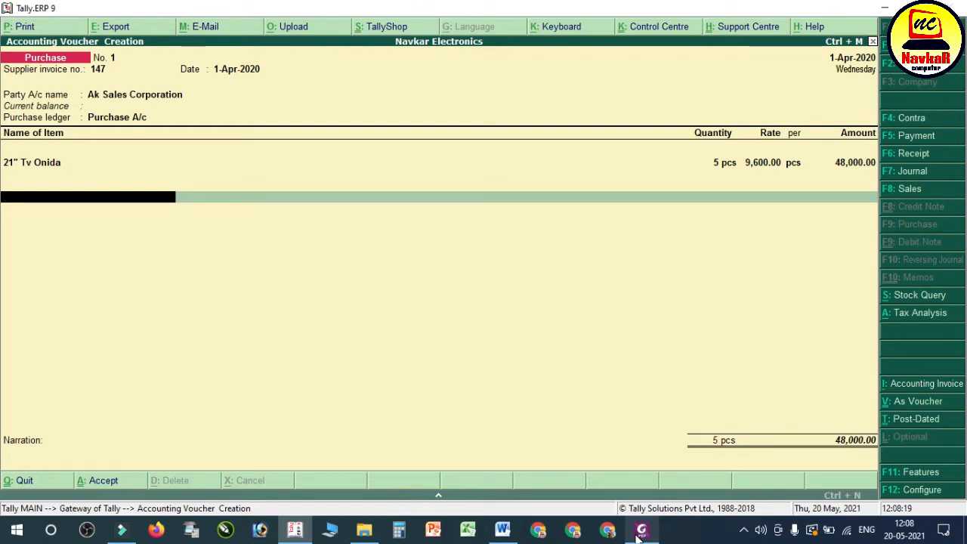
# Step: Start creating a new ledger from the purchase voucher's first tax line and name it CGST, with no alias
pyautogui.hotkey('alt', 'c')
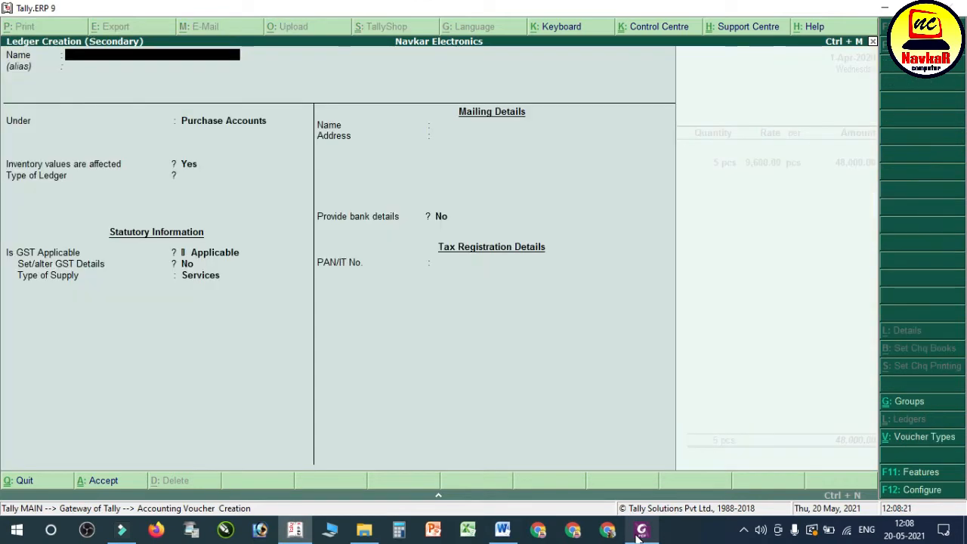
pyautogui.write('Cgst')
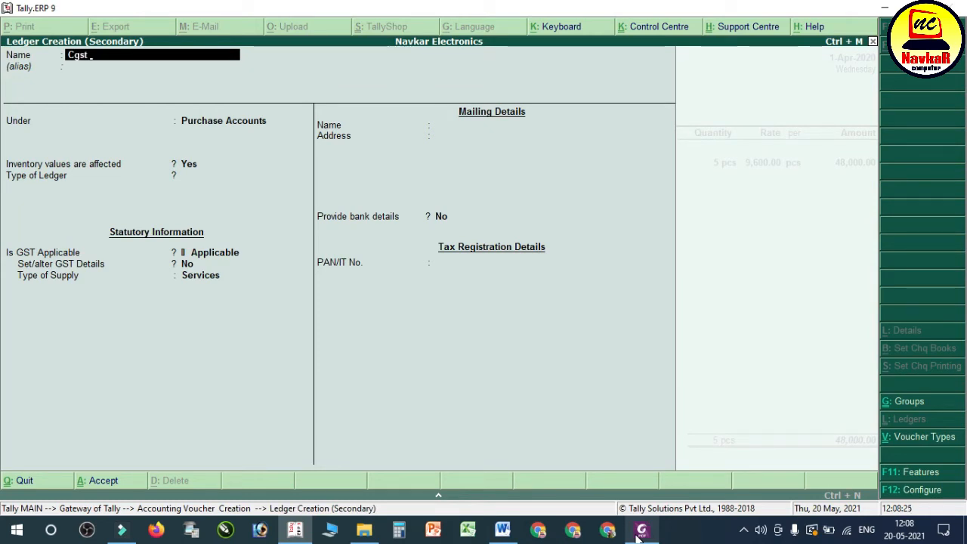
pyautogui.press('BackSpace')
pyautogui.press('BackSpace')
pyautogui.press('BackSpace')
pyautogui.write('CGST')
pyautogui.press('Return')
pyautogui.press('Return')
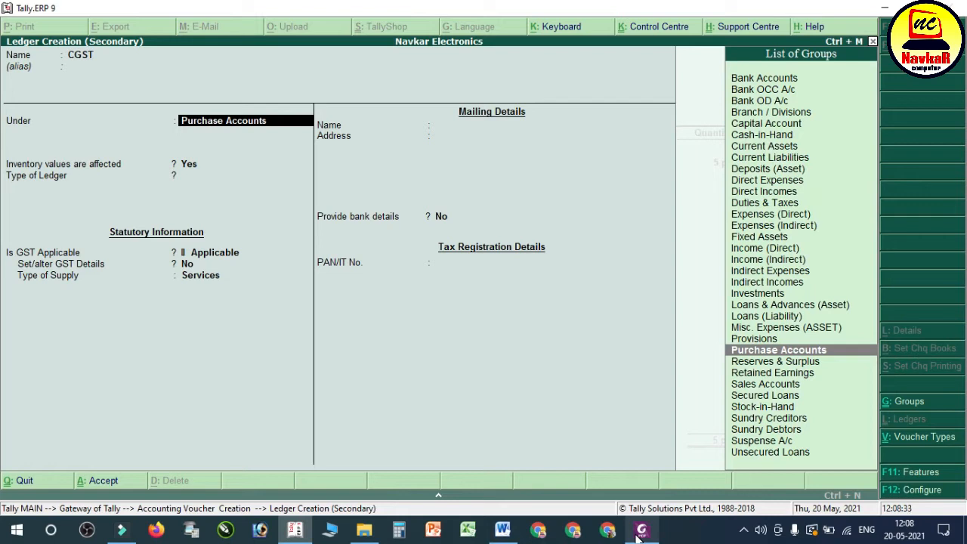
# Step: Place the CGST ledger under Duties & Taxes, with GST as the type of duty and Central Tax as the tax type
pyautogui.write('SU')
pyautogui.press('BackSpace')
pyautogui.press('BackSpace')
pyautogui.write('DU')
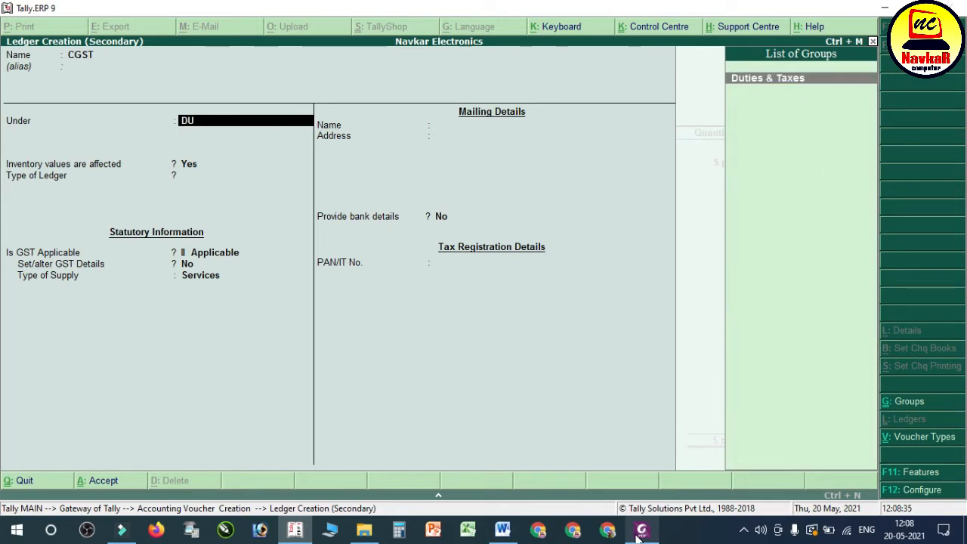
pyautogui.press('Return')
pyautogui.press('Up')
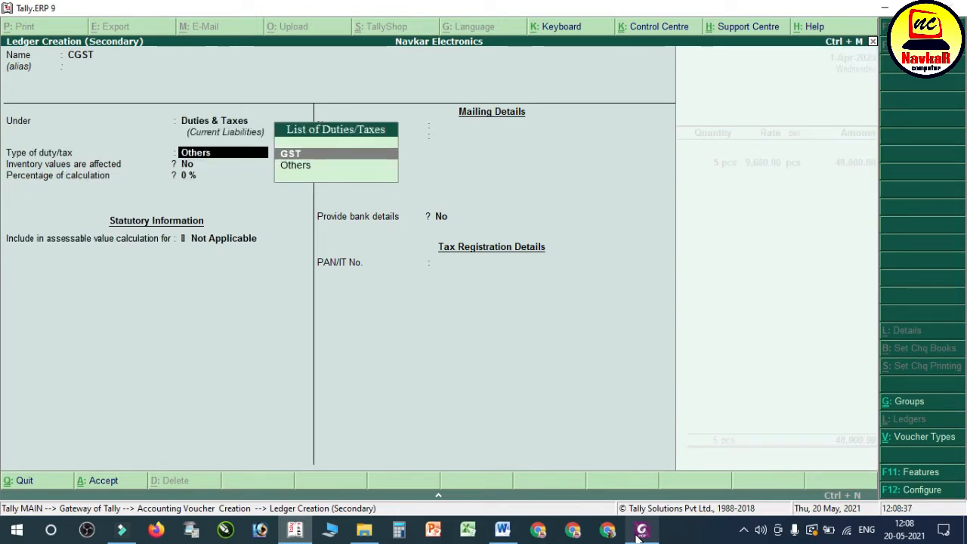
pyautogui.press('Return')
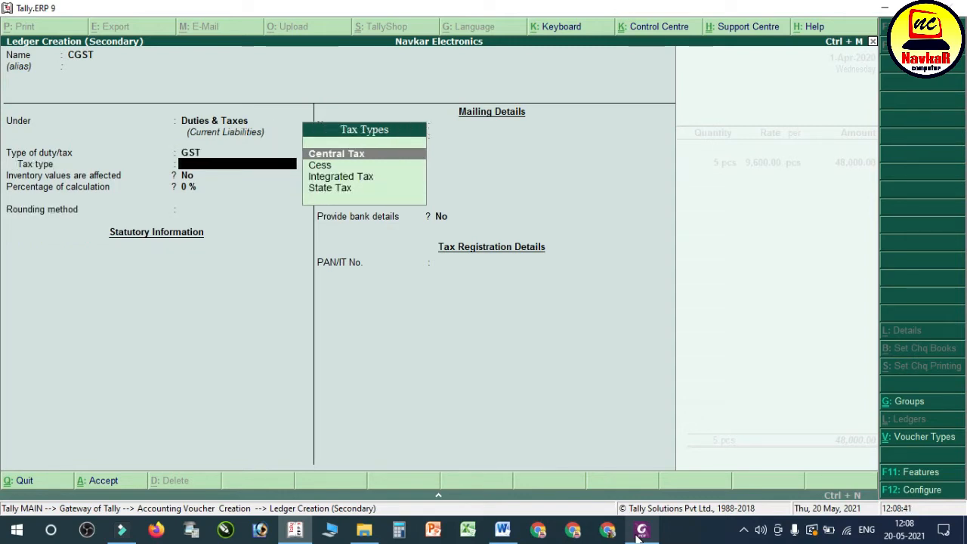
pyautogui.press('Return')
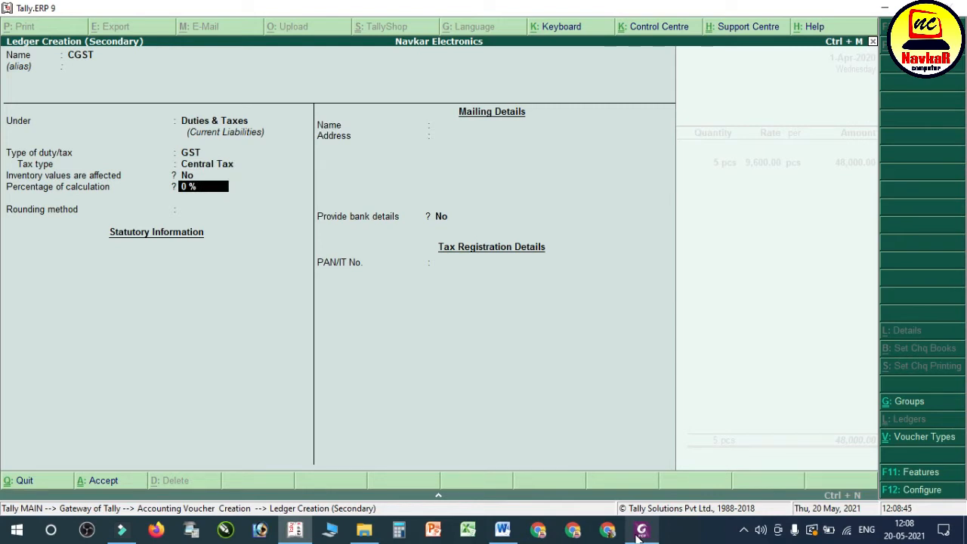
# Step: Keep the calculation percentage at 0% and rounding Not Applicable, save the CGST ledger, and accept its amount in the voucher
pyautogui.press('Return')
pyautogui.press('Return')
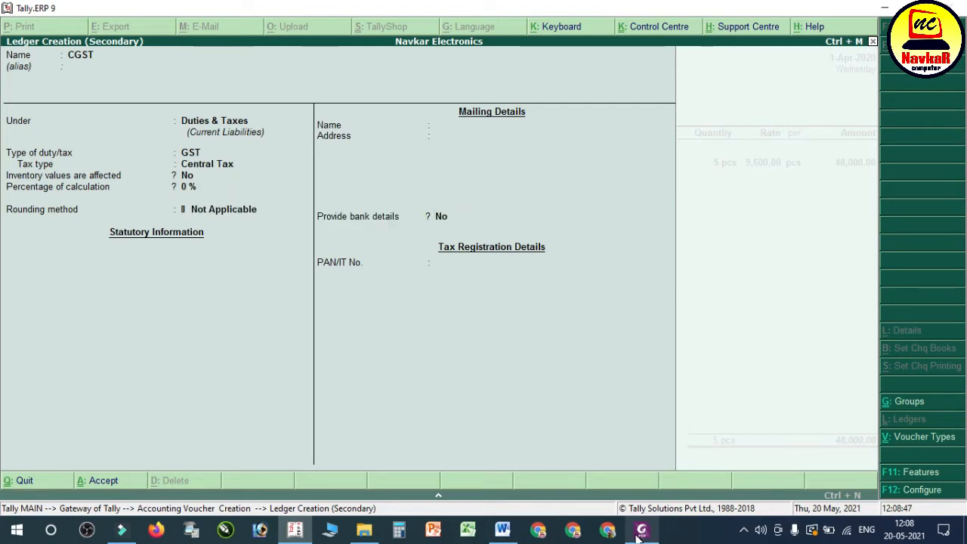
pyautogui.hotkey('ctrl', 'a')
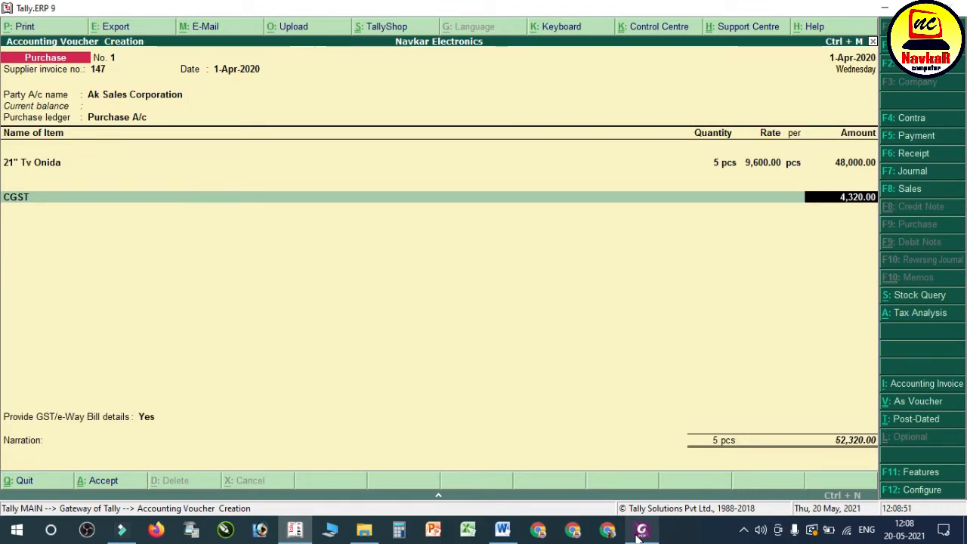
pyautogui.press('Return')
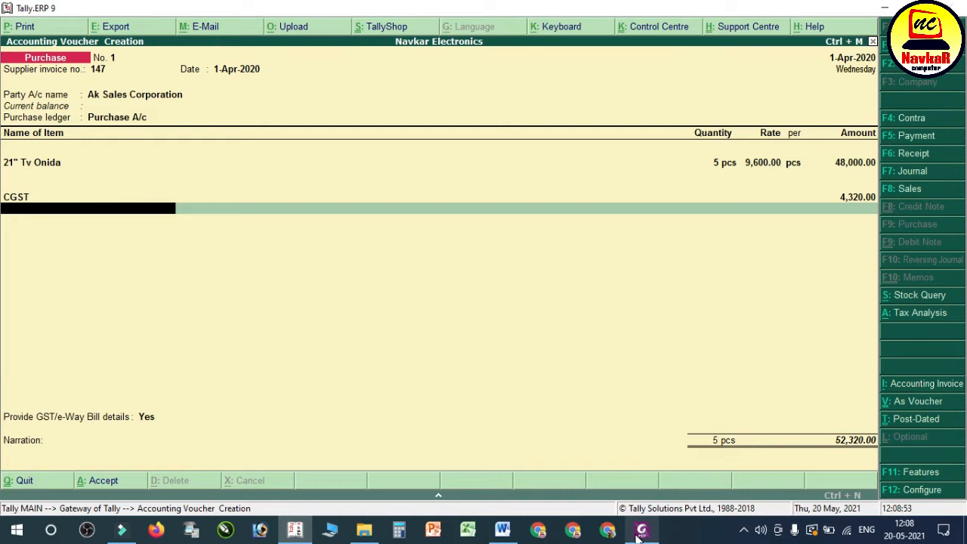
# Step: Create a second tax ledger named SGST under Duties & Taxes, with duty type GST and tax type State Tax
pyautogui.hotkey('alt', 'c')
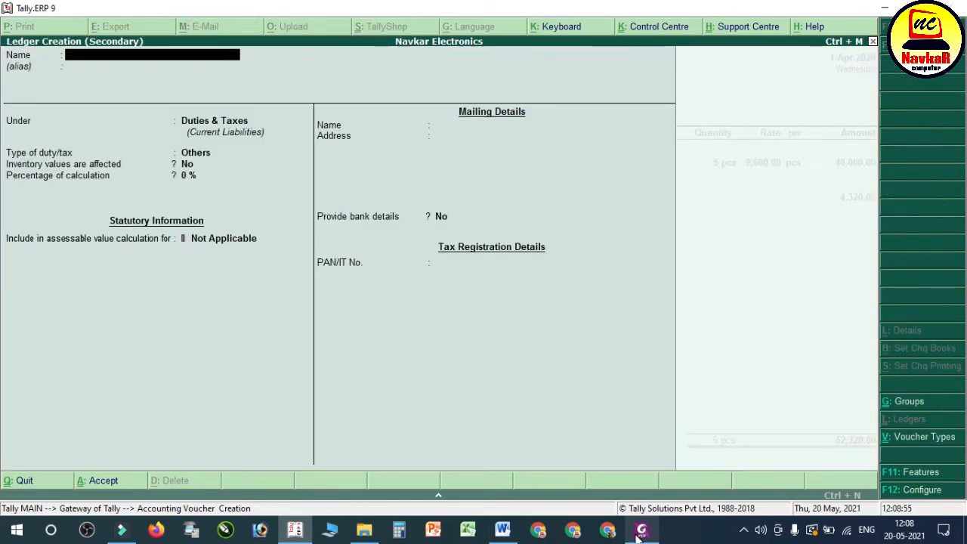
pyautogui.write('SGST')
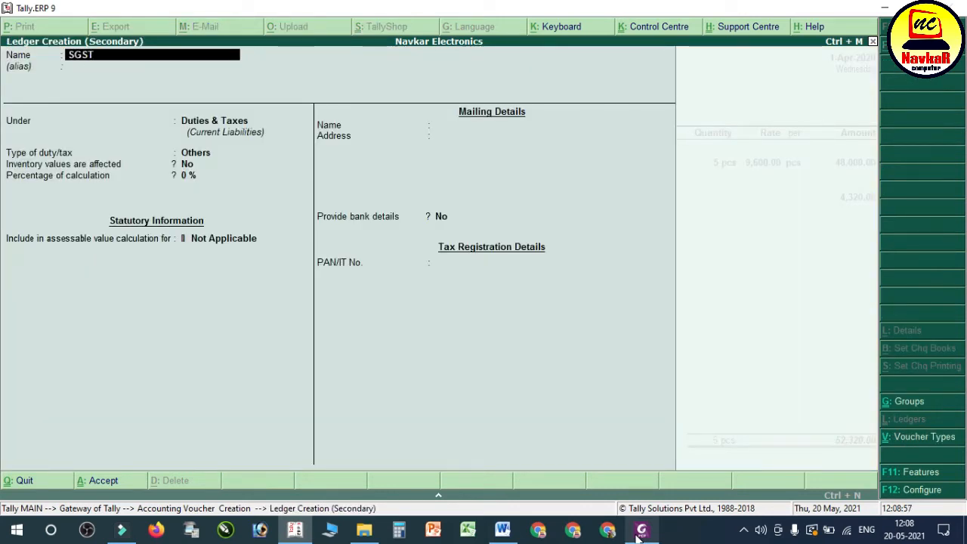
pyautogui.press('Return')
pyautogui.press('Return')
pyautogui.press('Return')
pyautogui.press('Up')
pyautogui.press('Return')
pyautogui.press('Down')
pyautogui.press('Down')
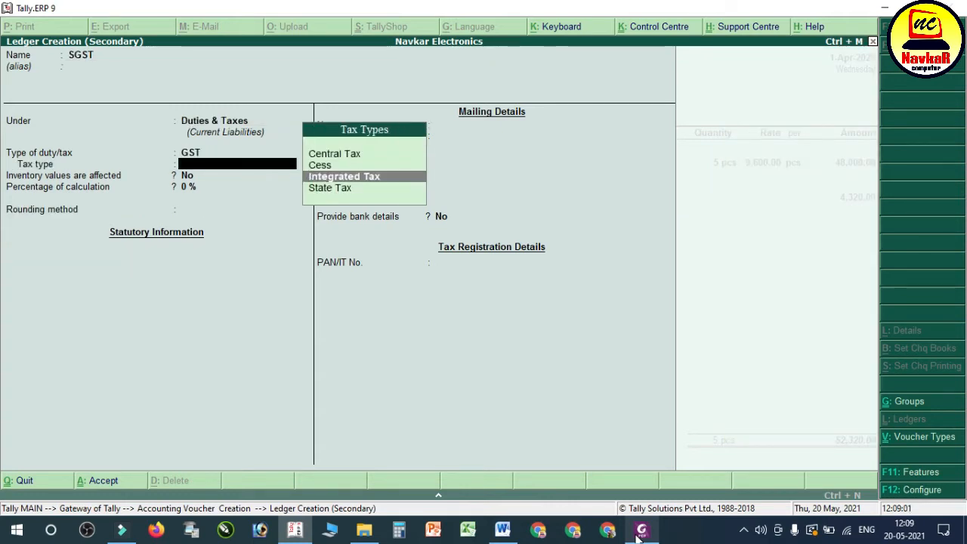
pyautogui.press('Down')
# Step: Leave the SGST percentage at 0% and rounding at its default, save the ledger, and accept its amount in the voucher
pyautogui.press('Return')
pyautogui.press('Return')
pyautogui.press('Return')
pyautogui.hotkey('ctrl', 'a')
pyautogui.press('Return')
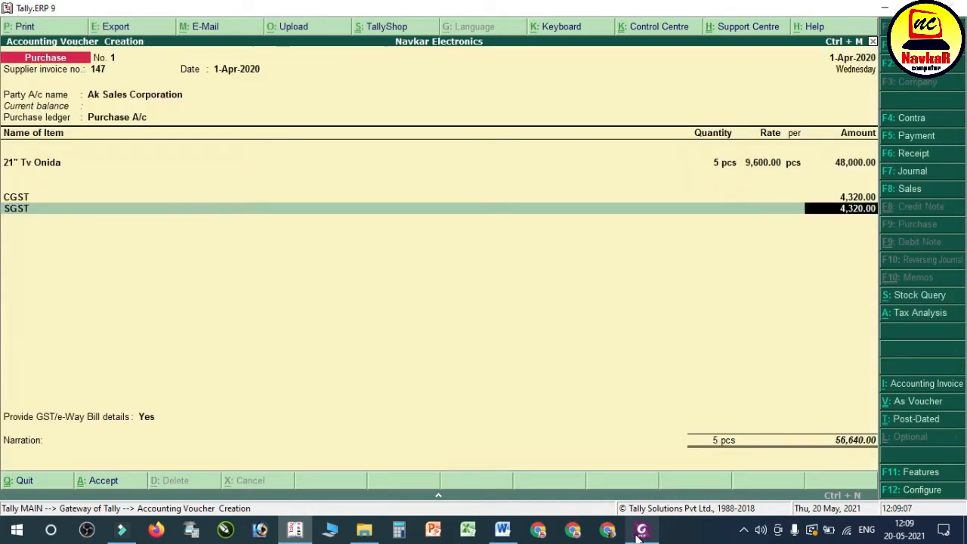
pyautogui.press('Up')
pyautogui.press('Down')
pyautogui.press('Return')
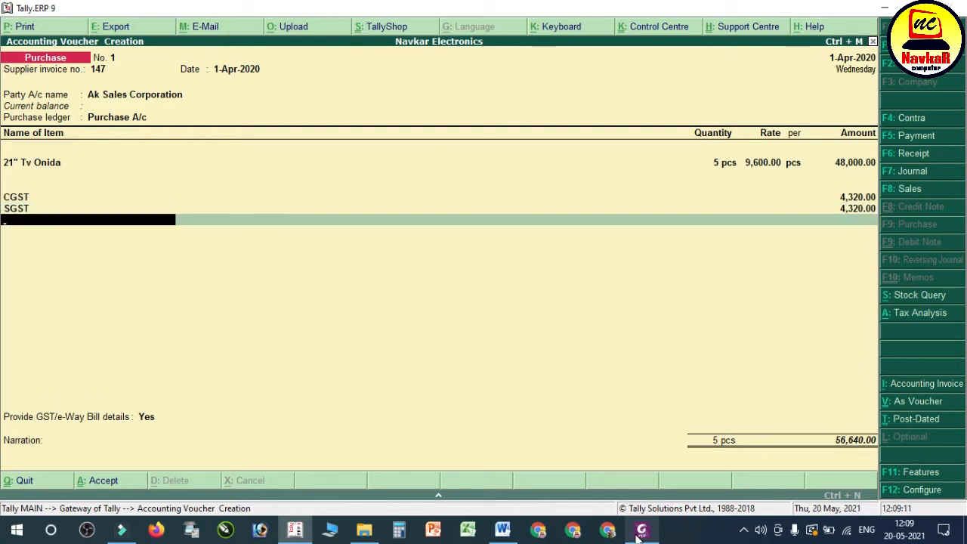
# Step: End the tax ledger lines, set Provide GST/e-Way Bill details to No, and leave the narration empty
pyautogui.press('Return')
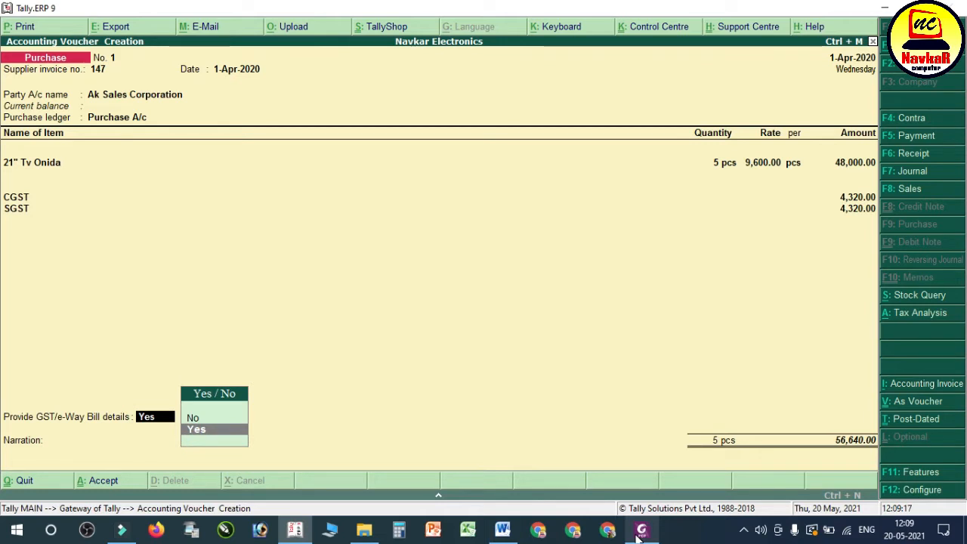
pyautogui.press('Up')
pyautogui.press('Return')
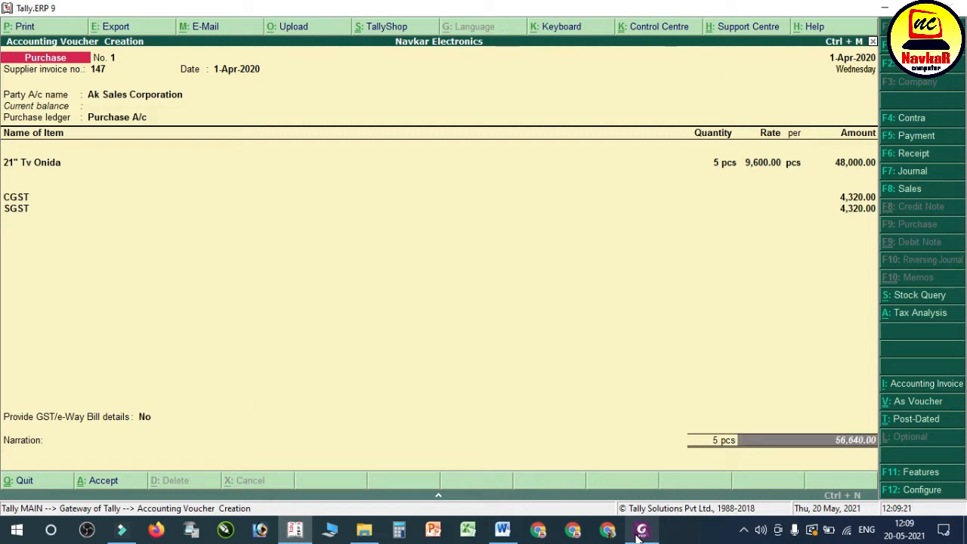
pyautogui.press('Return')
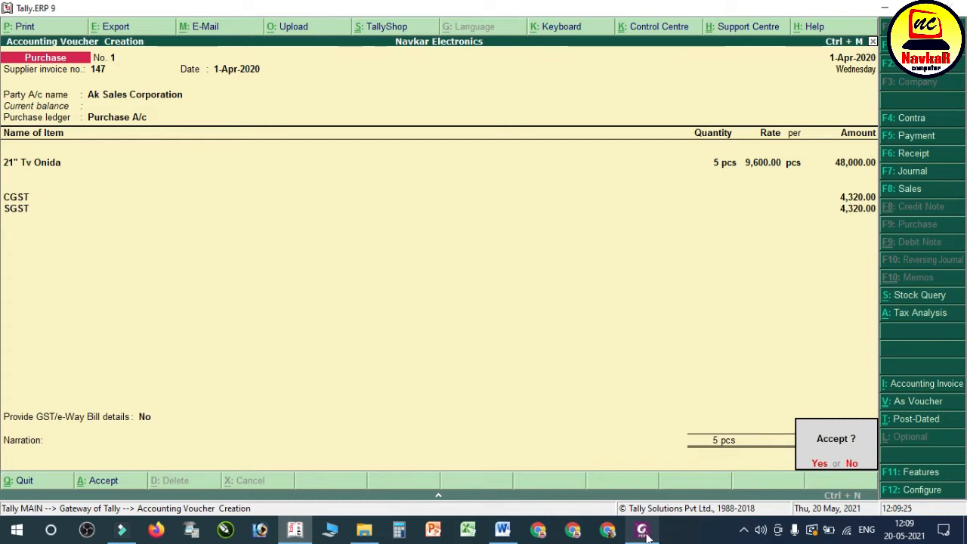
# Step: Check the voucher against the AK Sales bill no. 147 PDF in Foxit PhantomPDF, then return to Tally and save the purchase voucher
pyautogui.click(641, 529)
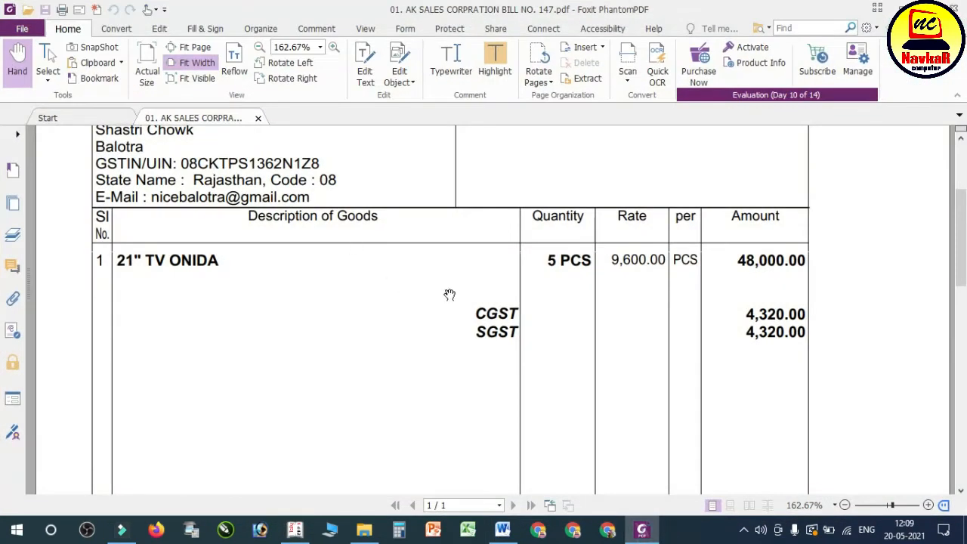
pyautogui.scroll(1, 461, 281)
pyautogui.click(644, 528)
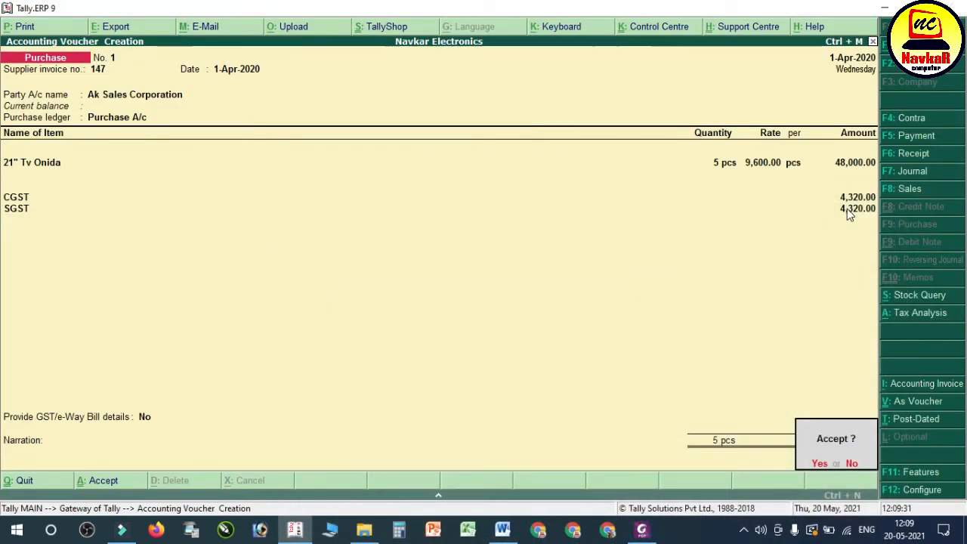
pyautogui.press('Return')
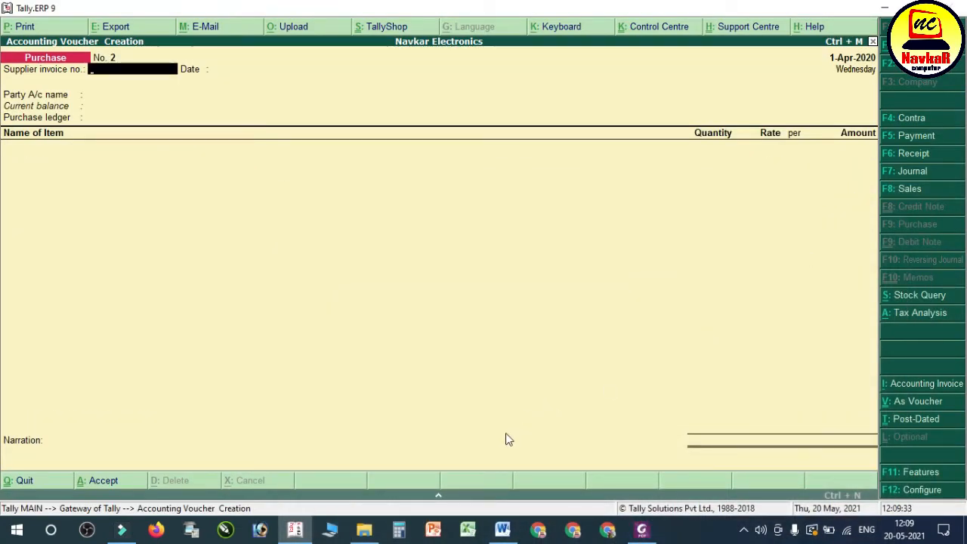
# Step: Switch to the Word notes and review the AK Sales Corp. purchase entry and the cash and cheque breakdown of its payment
pyautogui.click(503, 529)
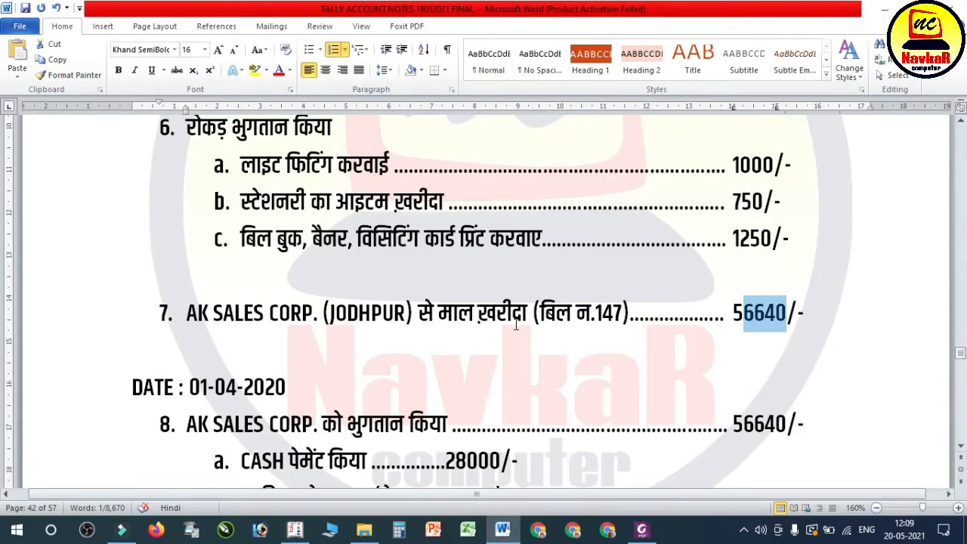
pyautogui.moveTo(433, 321); pyautogui.dragTo(787, 317)
pyautogui.click(751, 327)
pyautogui.scroll(-4, 446, 303)
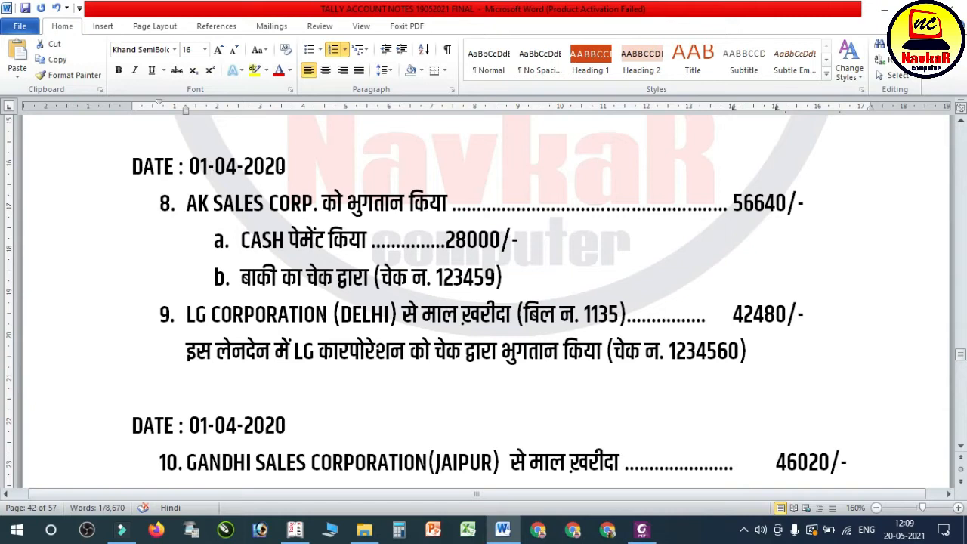
pyautogui.moveTo(186, 202); pyautogui.dragTo(785, 211)
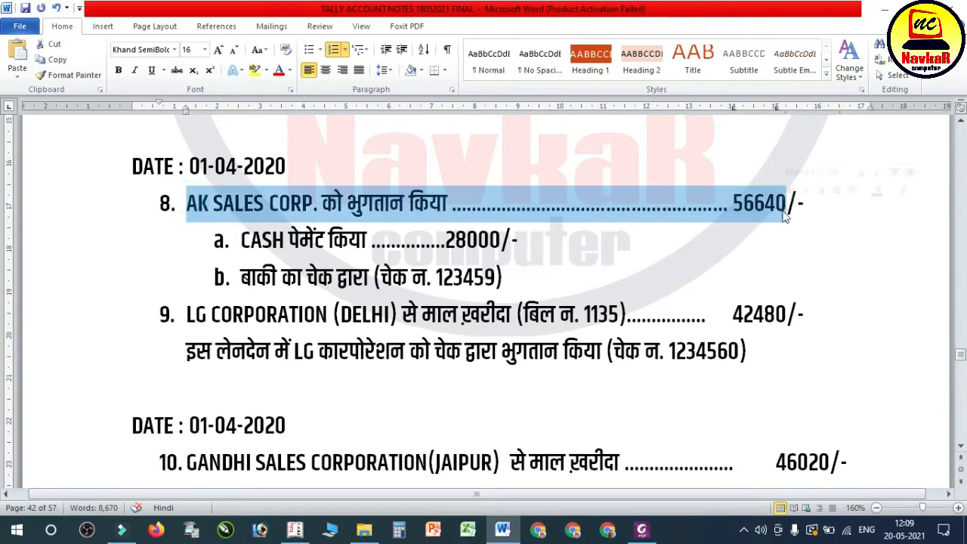
pyautogui.moveTo(252, 240); pyautogui.dragTo(480, 240)
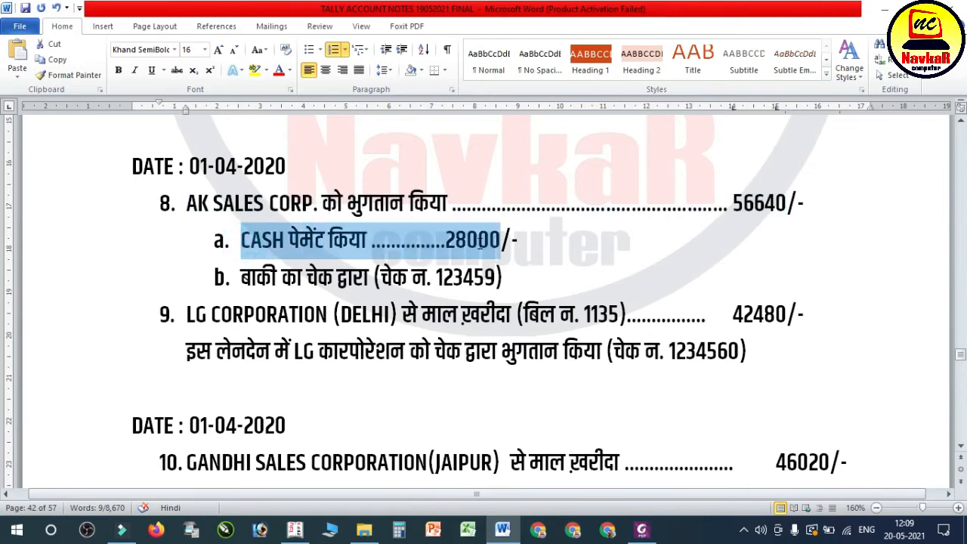
pyautogui.moveTo(303, 278); pyautogui.dragTo(498, 278)
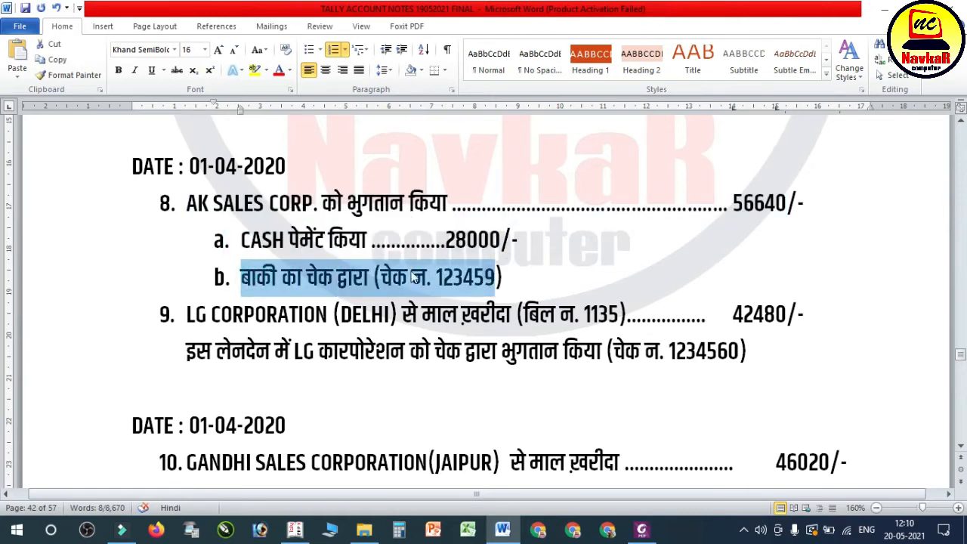
pyautogui.click(300, 248)
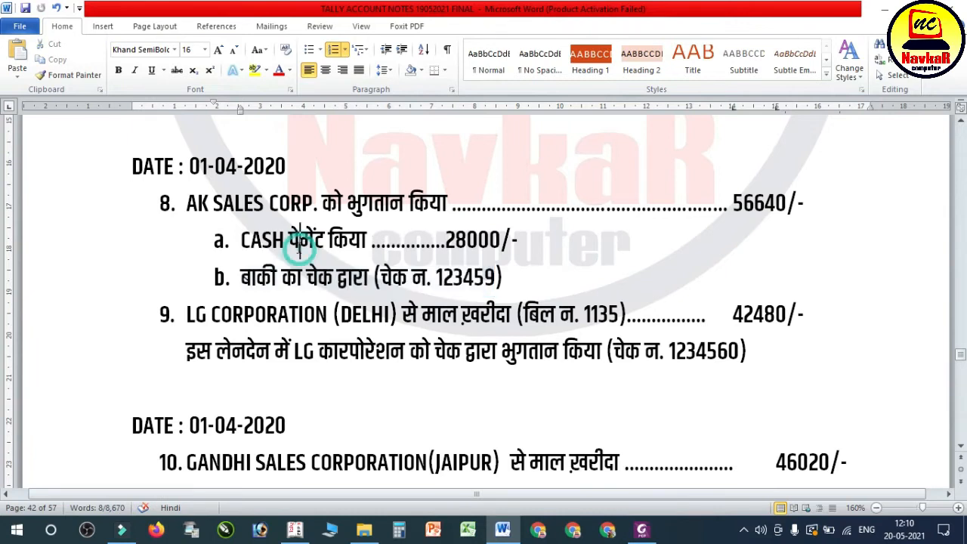
# Step: Return to Tally, open a Payment voucher, and debit Ak Sales Corporation with 56,640
pyautogui.click(295, 532)
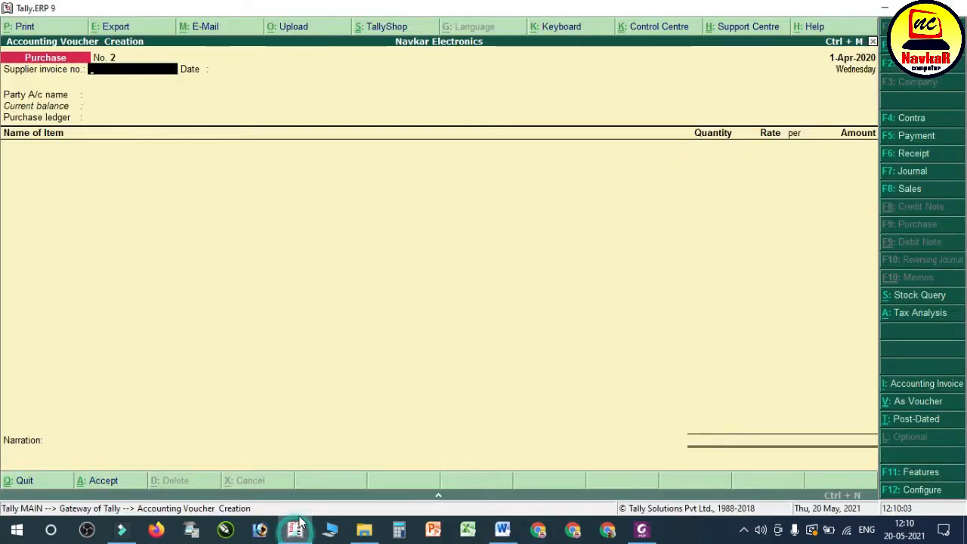
pyautogui.press('F5')
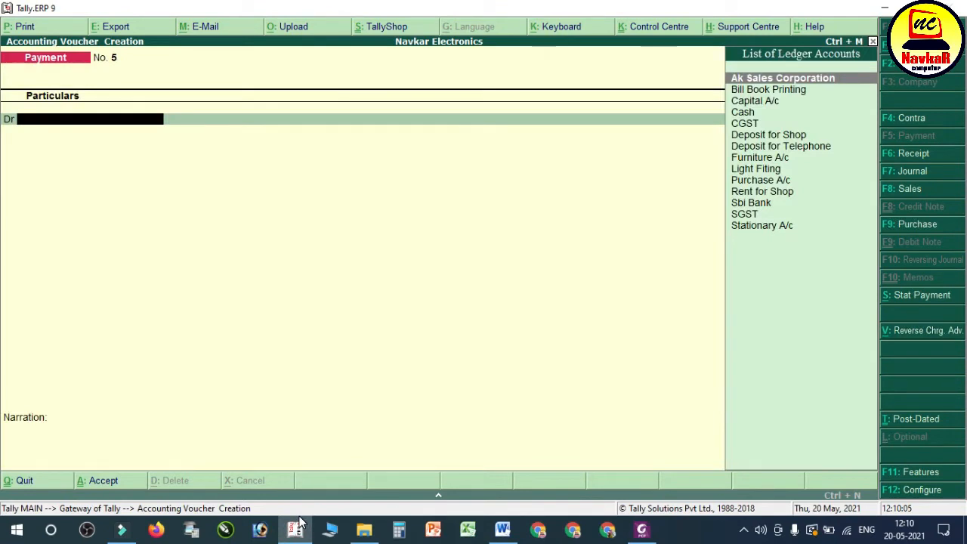
pyautogui.write('AK')
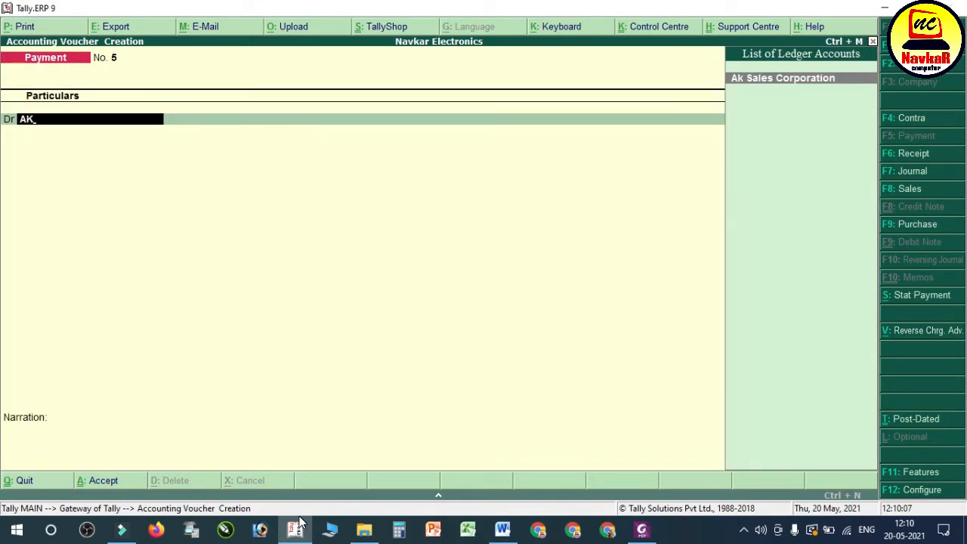
pyautogui.press('Return')
pyautogui.write('56,640')
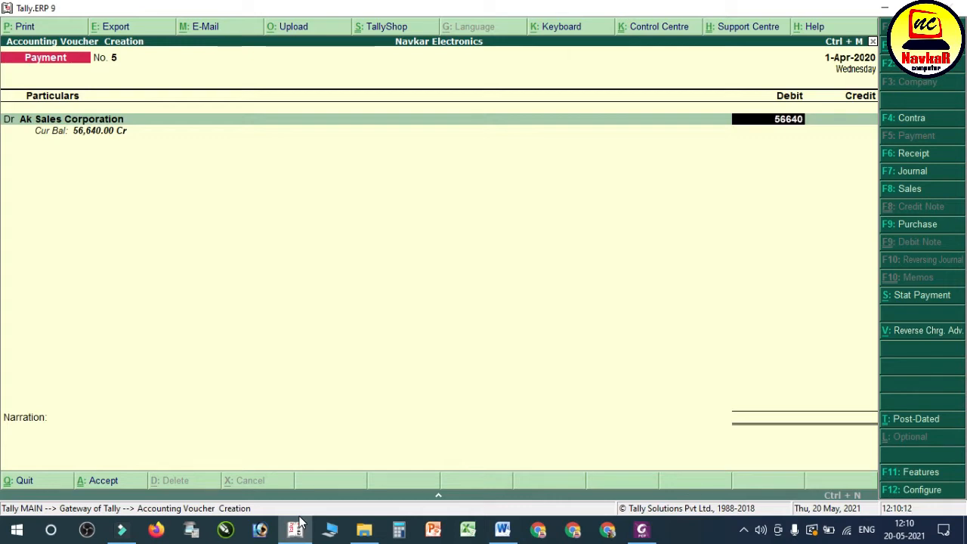
# Step: Allocate the full debit as Agst Ref to Ak Sales Corporation's pending bill 147
pyautogui.press('Return')
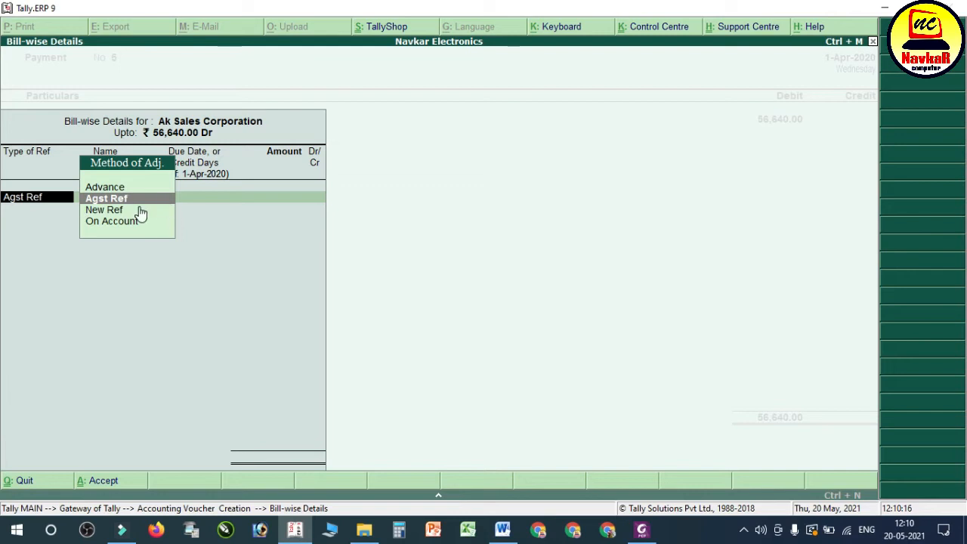
pyautogui.press('Return')
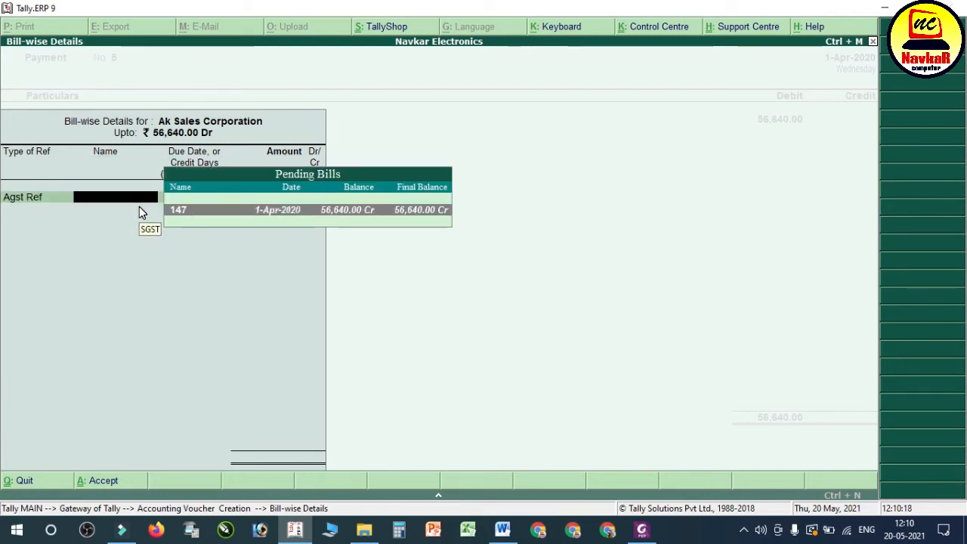
pyautogui.press('Return')
pyautogui.press('Return')
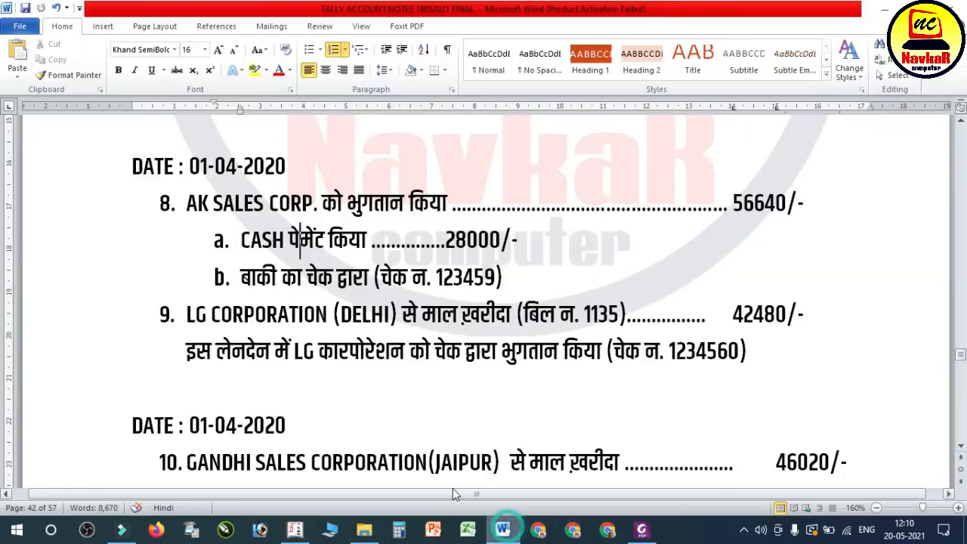
# Step: Check the cash portion of the AK Sales payment in the Word notes, then return to Tally and credit Cash with 28,000
pyautogui.click(503, 529)
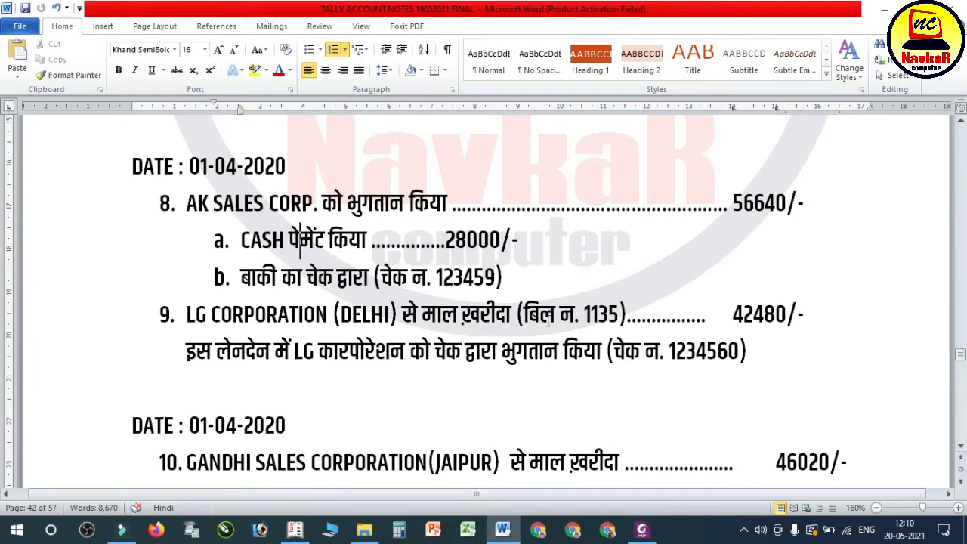
pyautogui.click(296, 530)
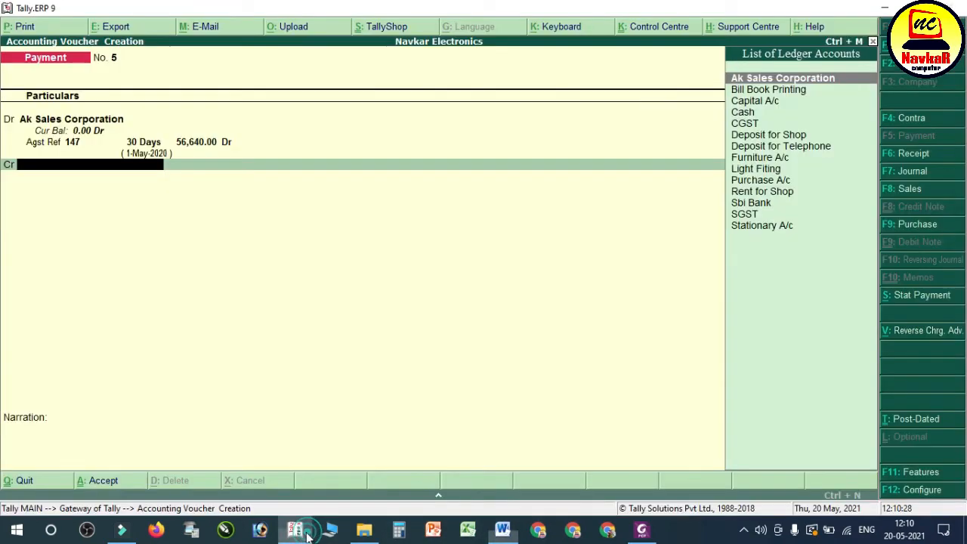
pyautogui.write('CA')
pyautogui.press('Down')
pyautogui.press('Return')
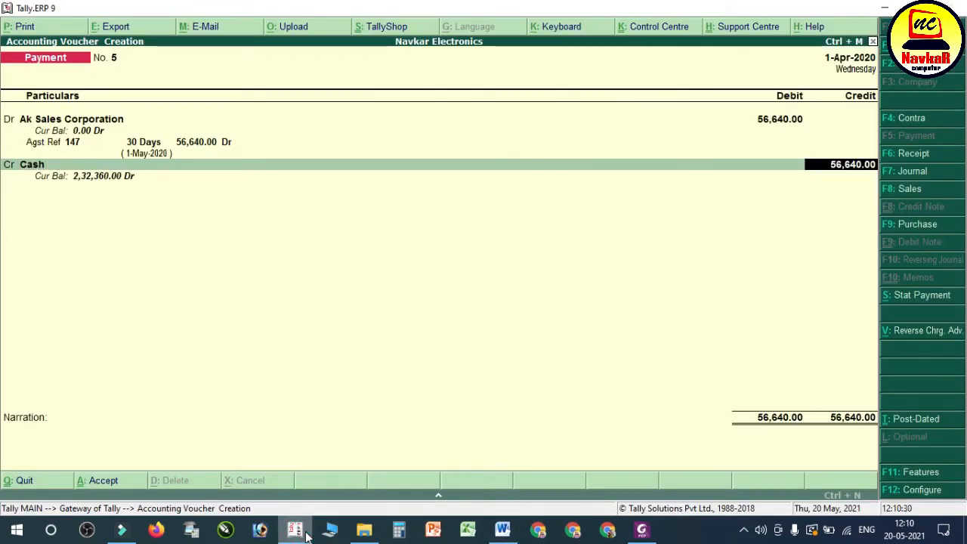
pyautogui.write('28000')
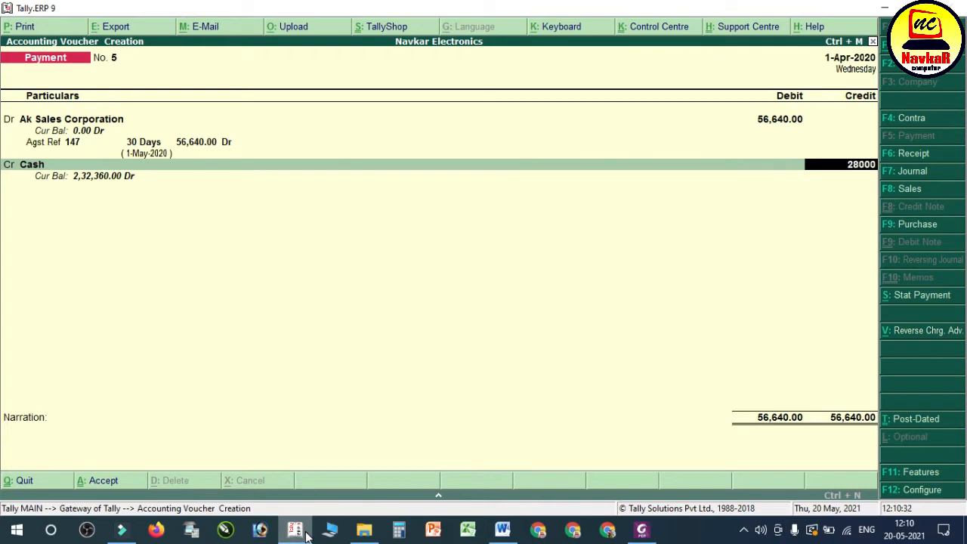
pyautogui.press('Return')
# Step: Credit Sbi Bank with the remaining 28,640 as a Cheque dated 1-Apr-2020 without an instrument number, and save the payment voucher
pyautogui.write('SB')
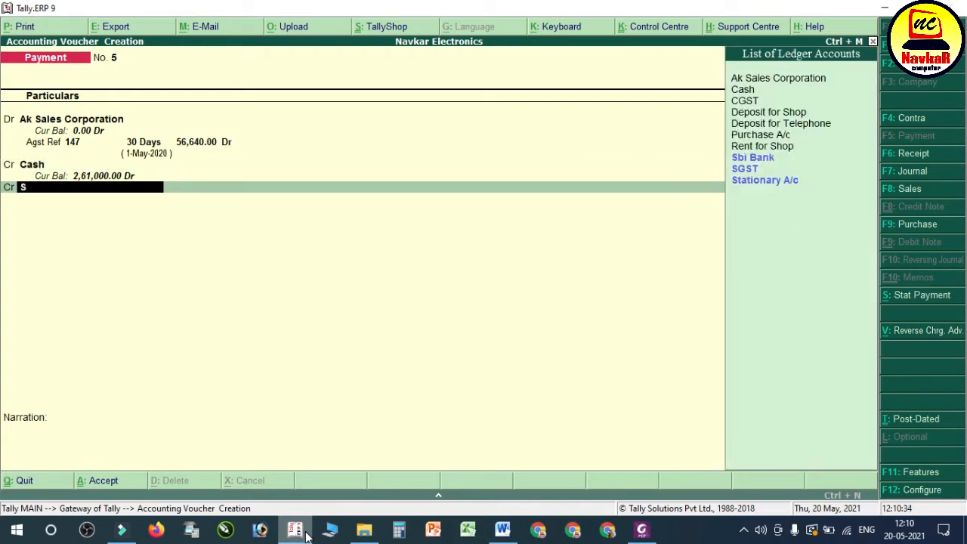
pyautogui.press('Return')
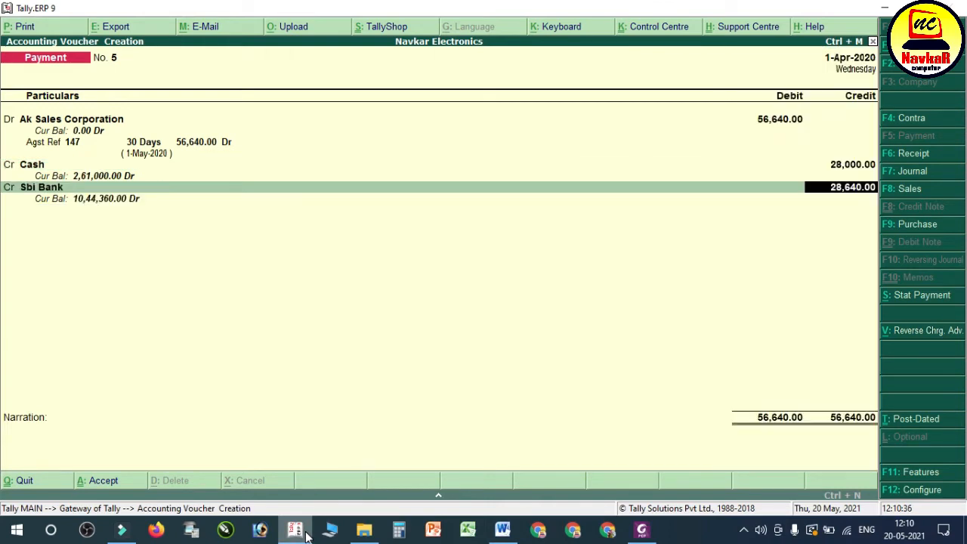
pyautogui.press('Return')
pyautogui.press('Return')
pyautogui.press('Return')
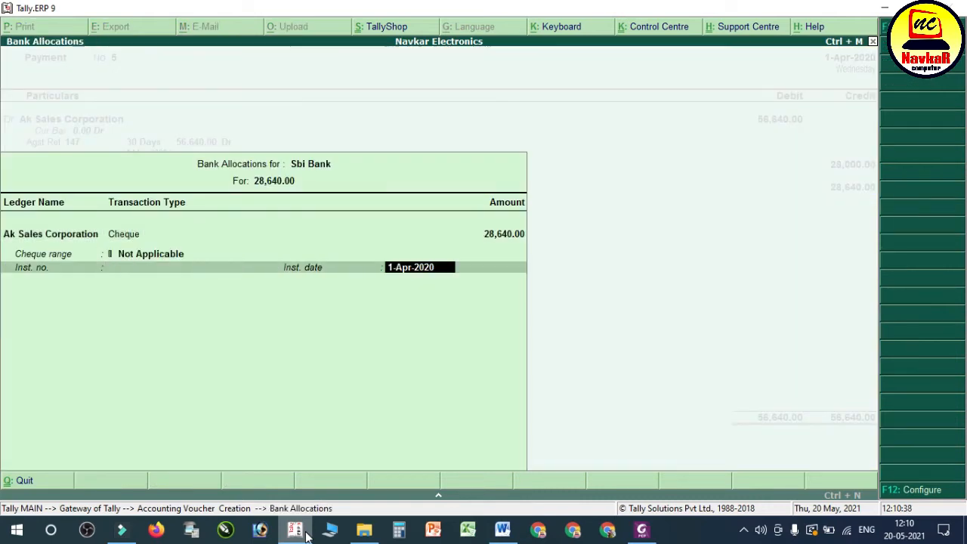
pyautogui.press('Return')
pyautogui.press('Return')
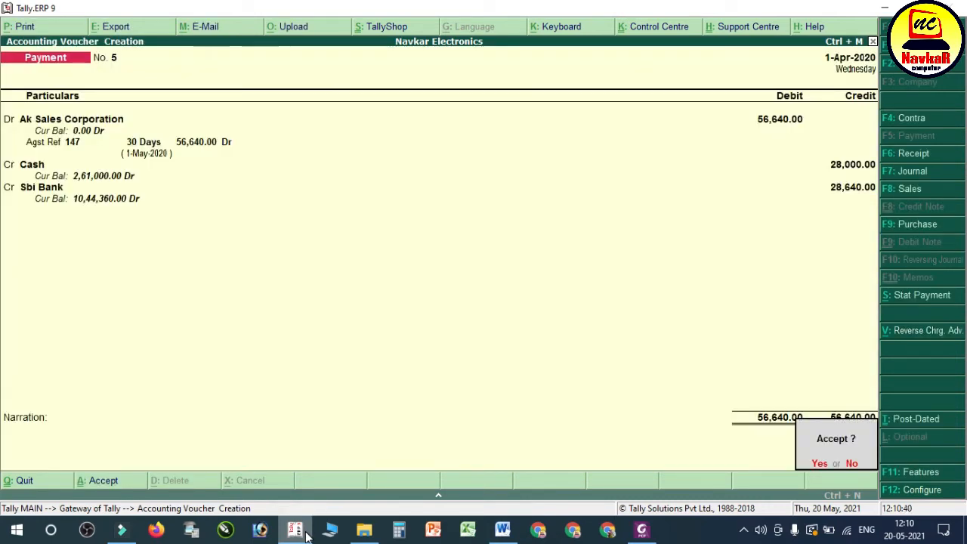
pyautogui.press('Return')
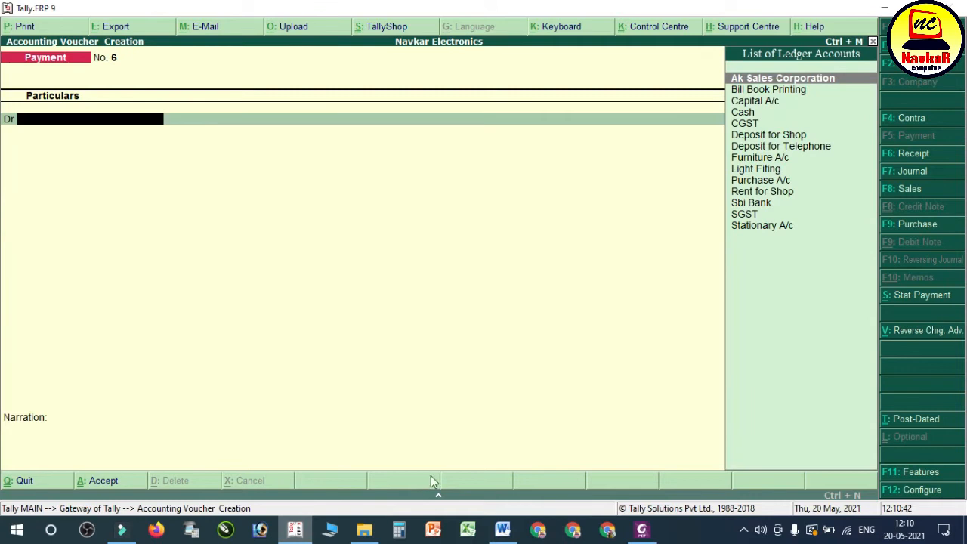
# Step: Switch to the Word notes and review the AK Sales payment entry and the LG Corporation purchase entry for bill 1135
pyautogui.click(502, 530)
pyautogui.click(517, 277)
pyautogui.moveTo(516, 277); pyautogui.dragTo(270, 202)
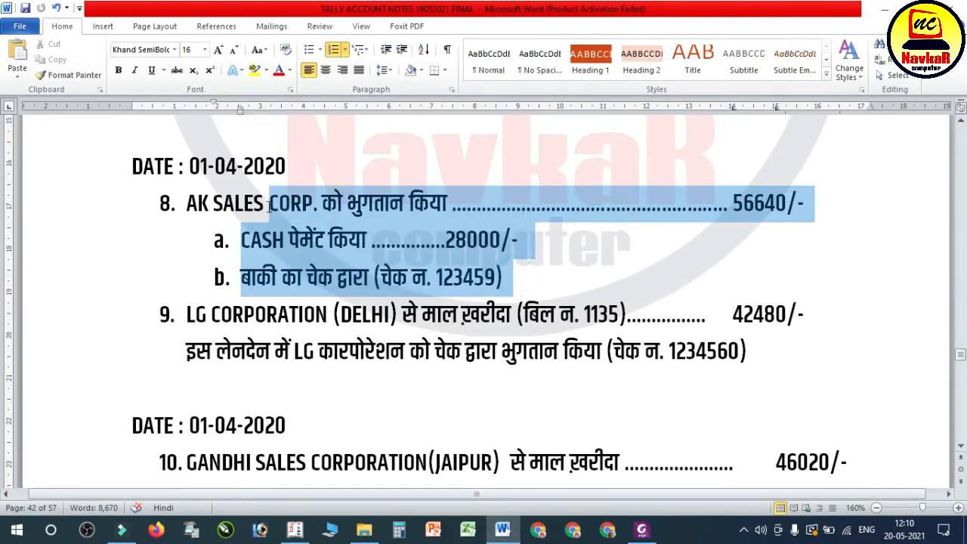
pyautogui.click(276, 277)
pyautogui.moveTo(186, 315); pyautogui.dragTo(745, 315)
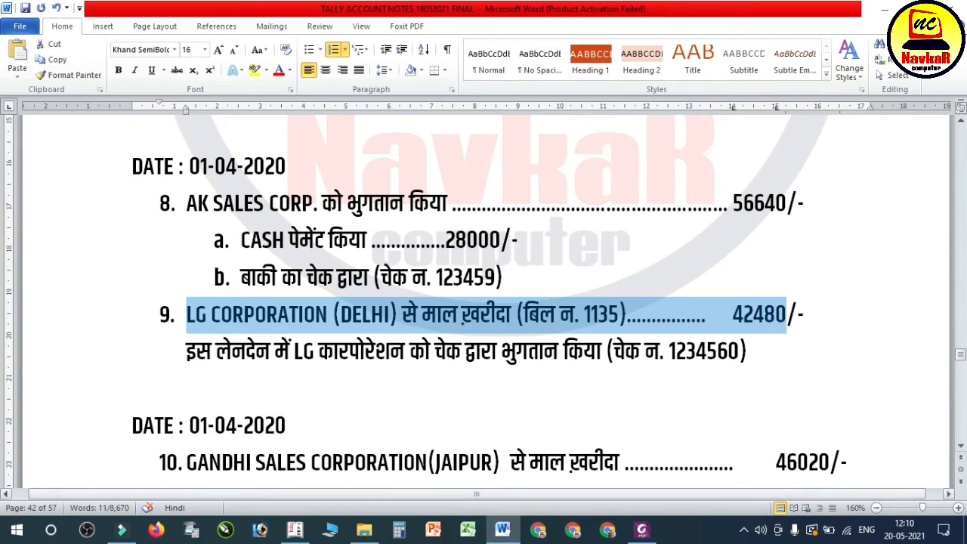
# Step: Open the LG Corporation bill no. 1135 PDF from File Explorer and examine its supplier, reference, item, IGST and total details
pyautogui.click(364, 529)
pyautogui.doubleClick(492, 253)
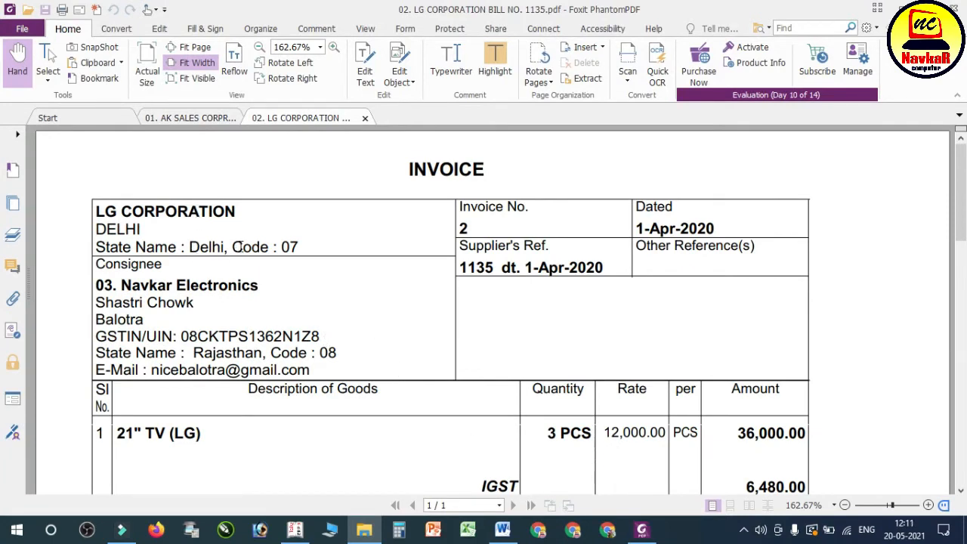
pyautogui.scroll(-6, 428, 264)
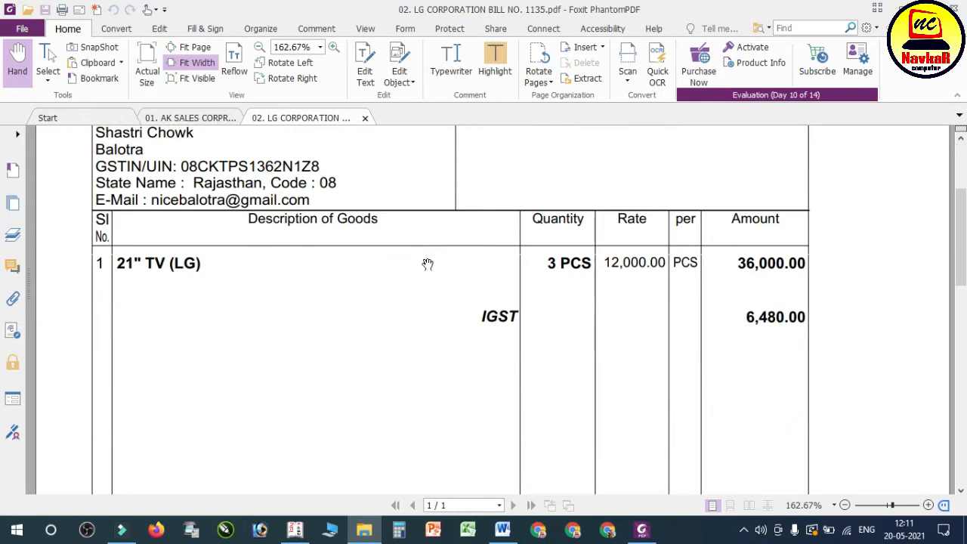
pyautogui.scroll(-3, 290, 321)
pyautogui.scroll(-4, 291, 316)
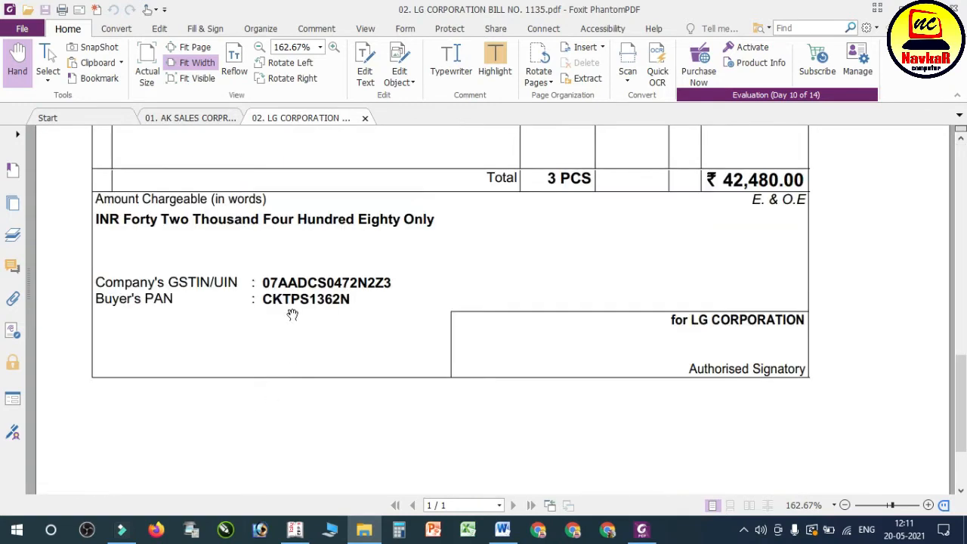
pyautogui.scroll(10, 426, 324)
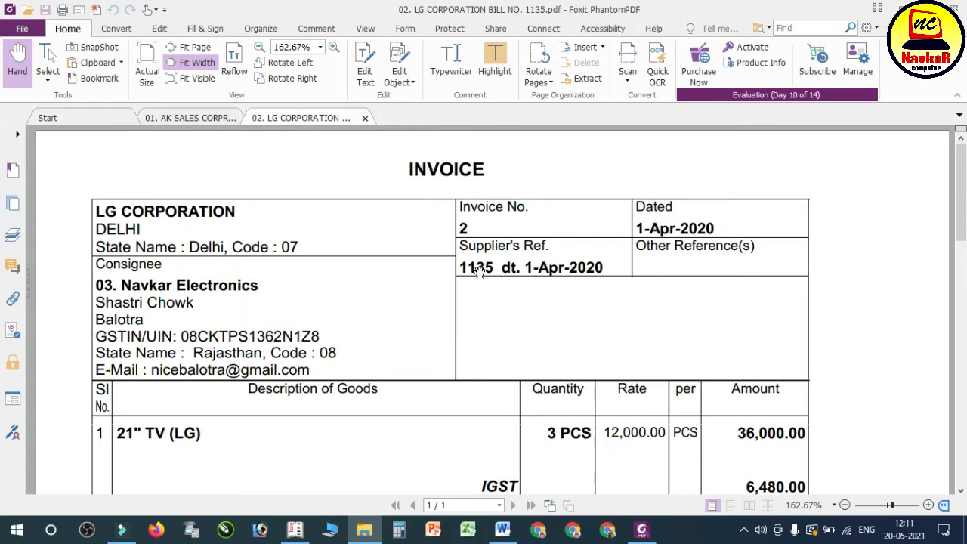
pyautogui.scroll(-3, 579, 266)
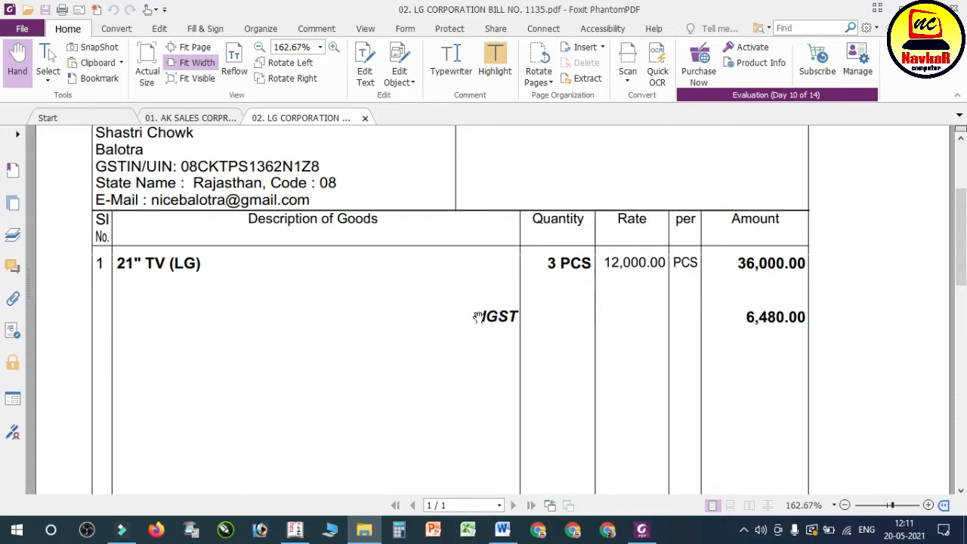
pyautogui.moveTo(480, 309); pyautogui.dragTo(480, 311)
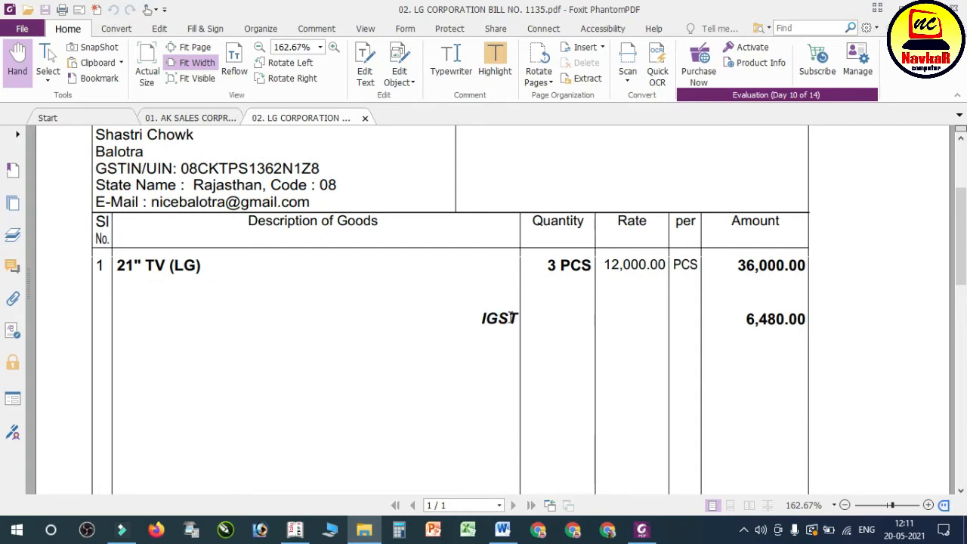
pyautogui.moveTo(481, 319); pyautogui.dragTo(534, 319)
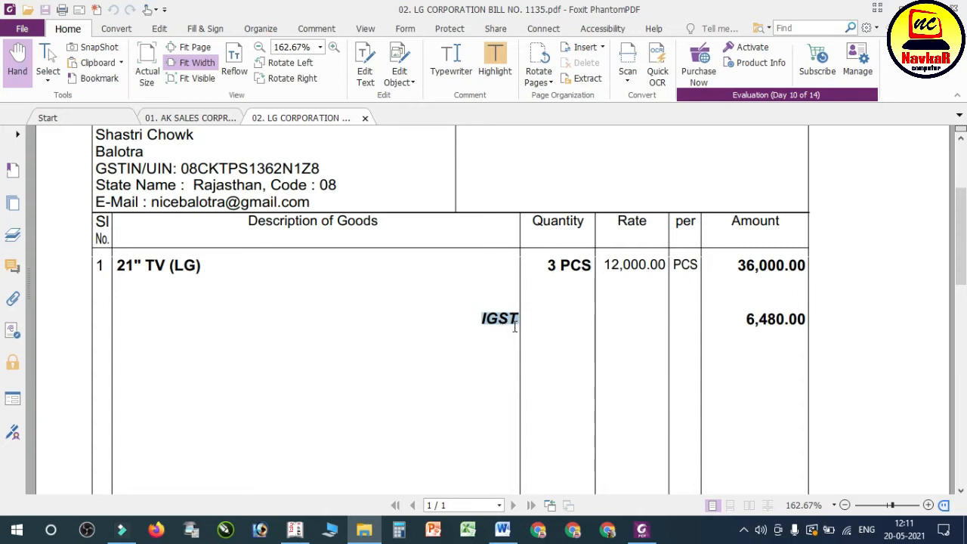
pyautogui.click(494, 319)
pyautogui.scroll(-5, 764, 318)
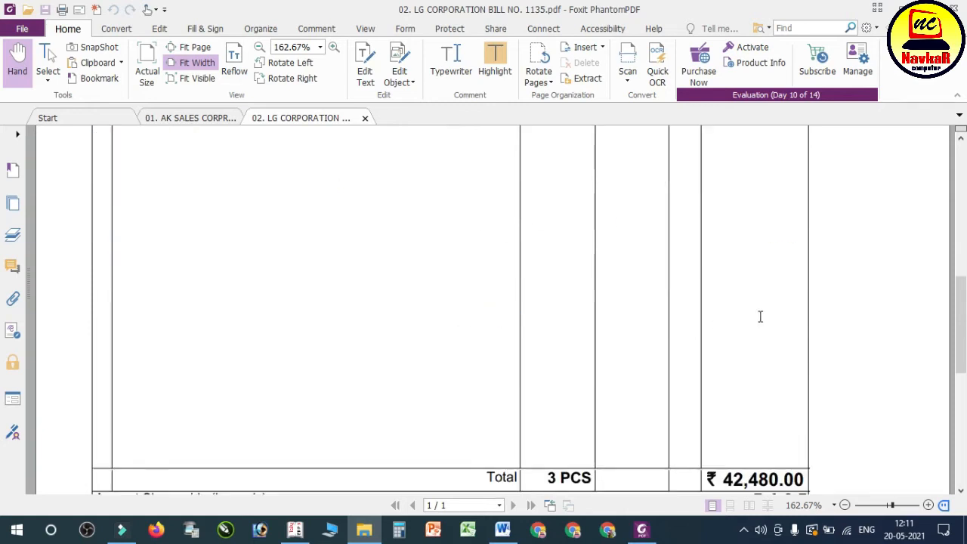
pyautogui.scroll(5, 762, 317)
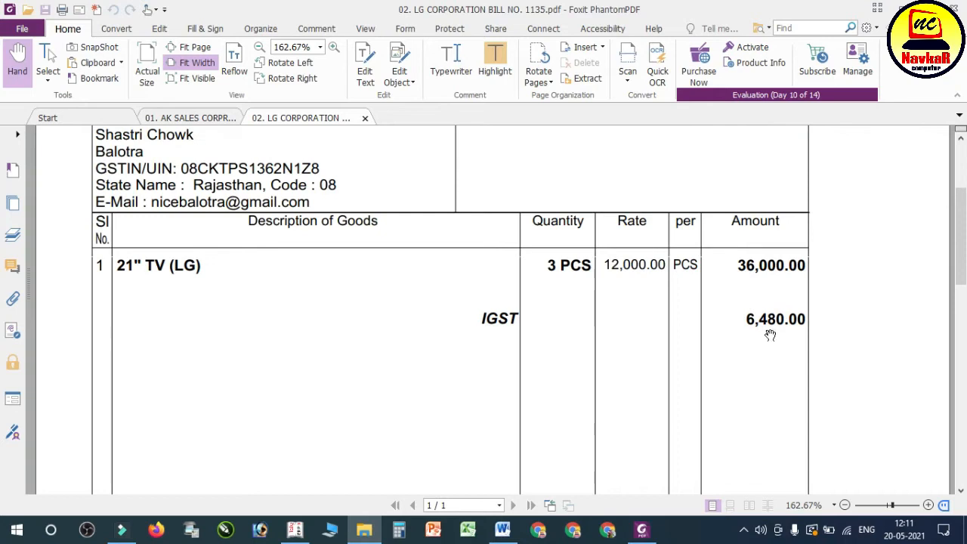
pyautogui.scroll(2, 611, 331)
pyautogui.scroll(-1, 611, 331)
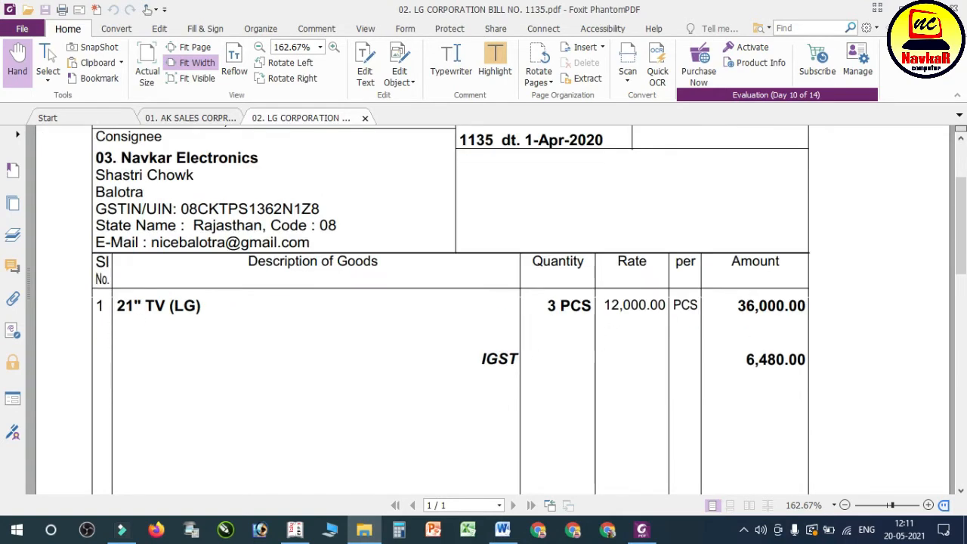
# Step: Open a Purchase voucher in Tally, check the reference on the LG bill PDF, and enter supplier invoice no. 1135 dated 1-Apr-2020
pyautogui.click(295, 530)
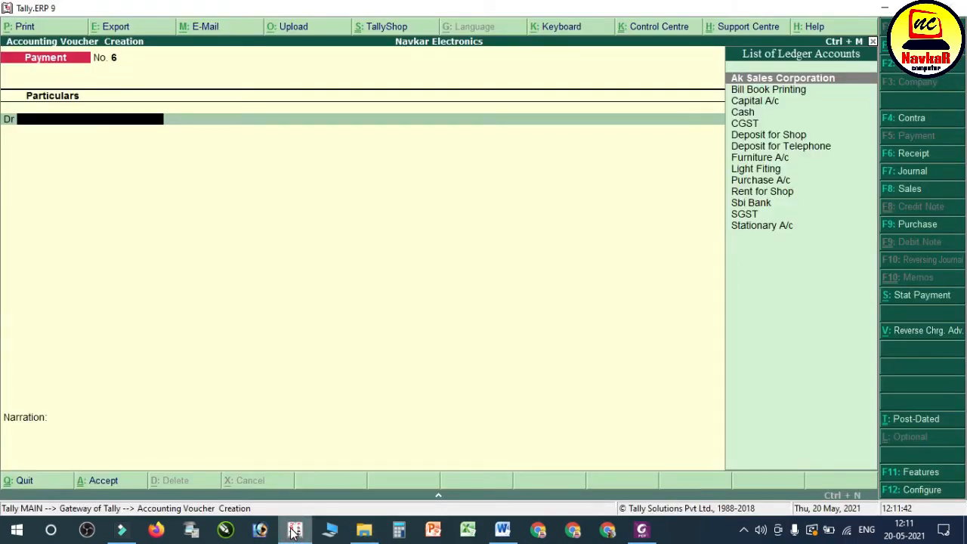
pyautogui.click(938, 226)
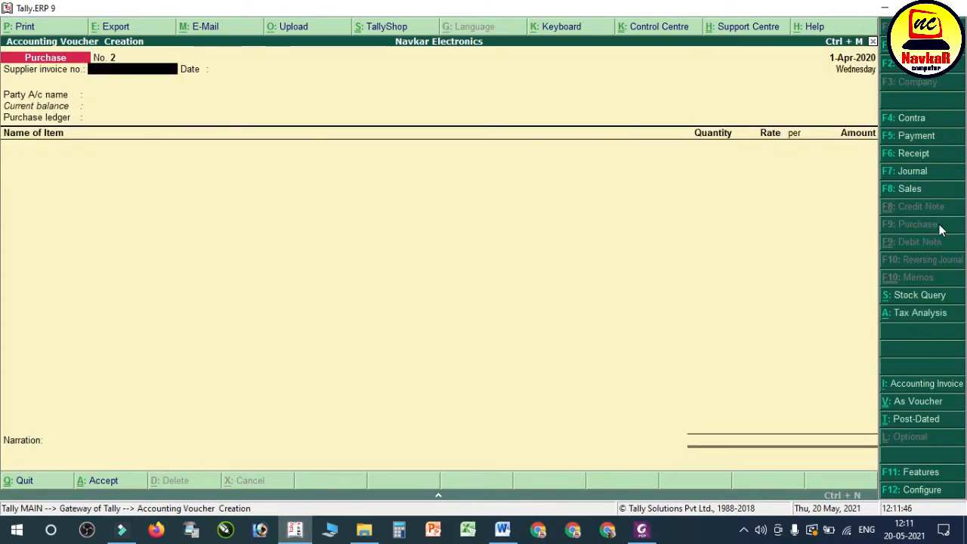
pyautogui.click(643, 531)
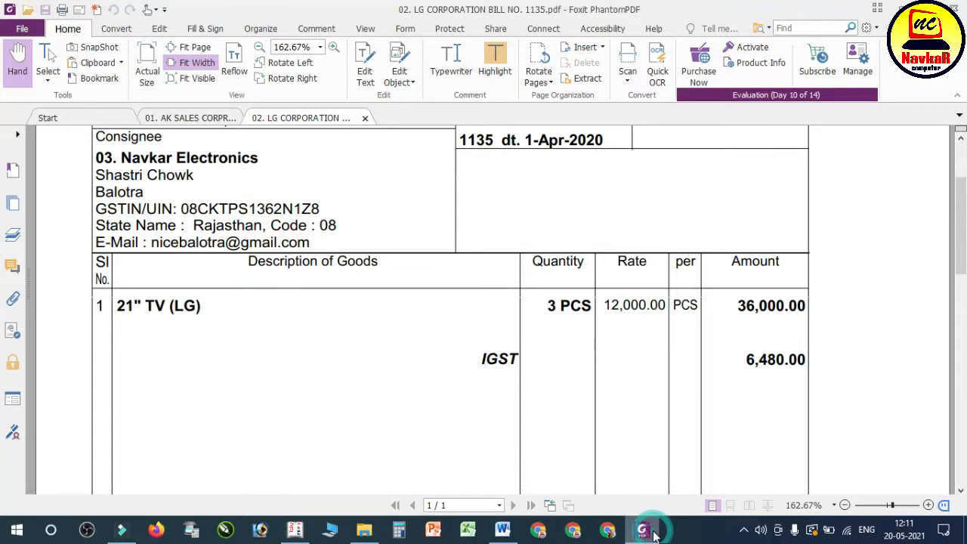
pyautogui.scroll(3, 629, 418)
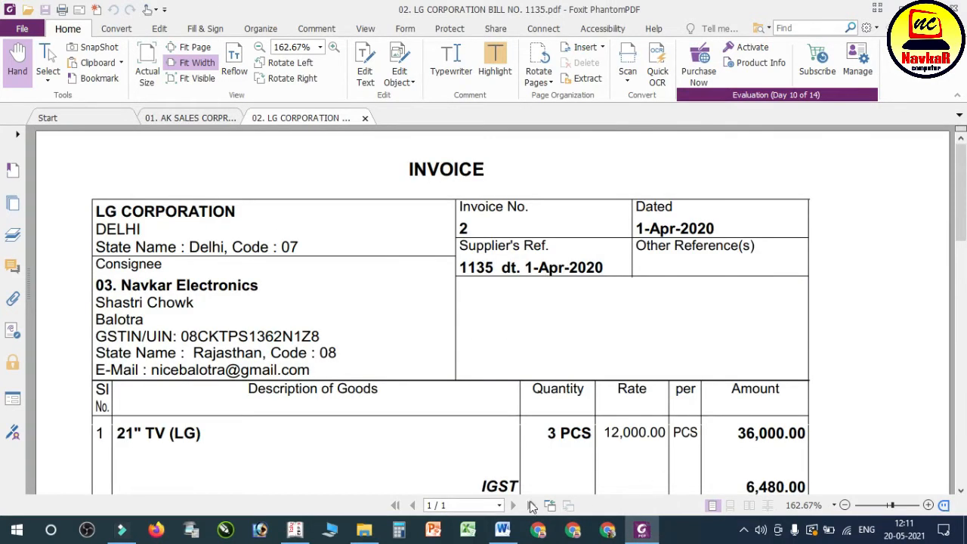
pyautogui.click(295, 532)
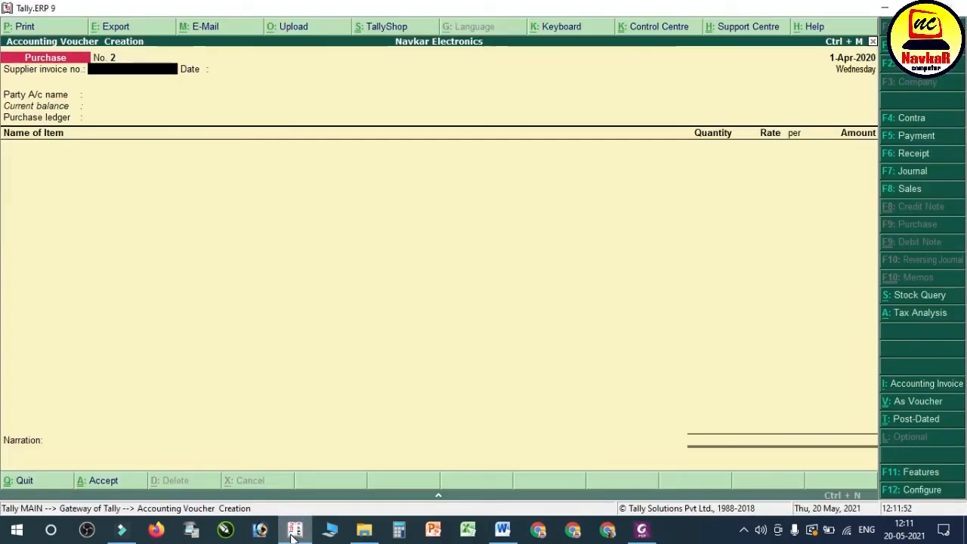
pyautogui.write('135')
pyautogui.press('Return')
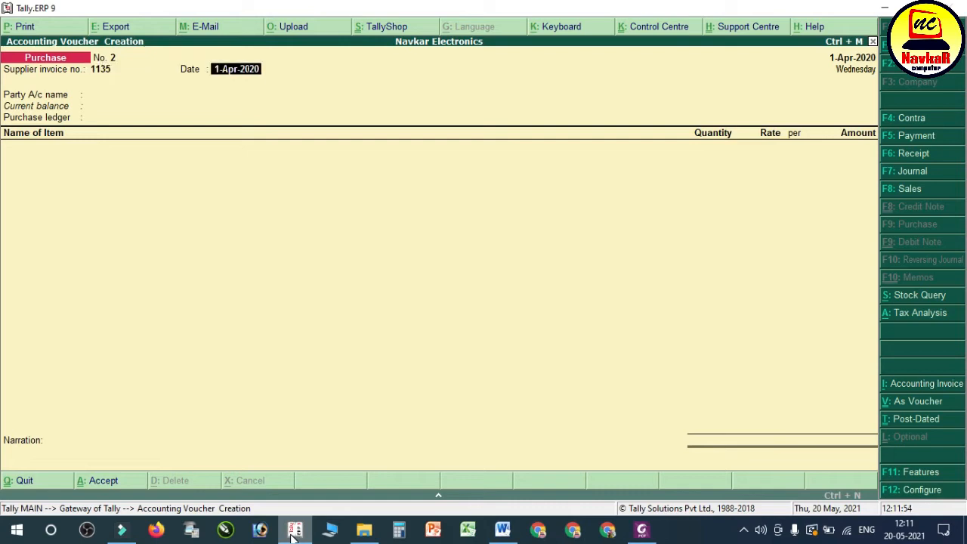
pyautogui.press('Return')
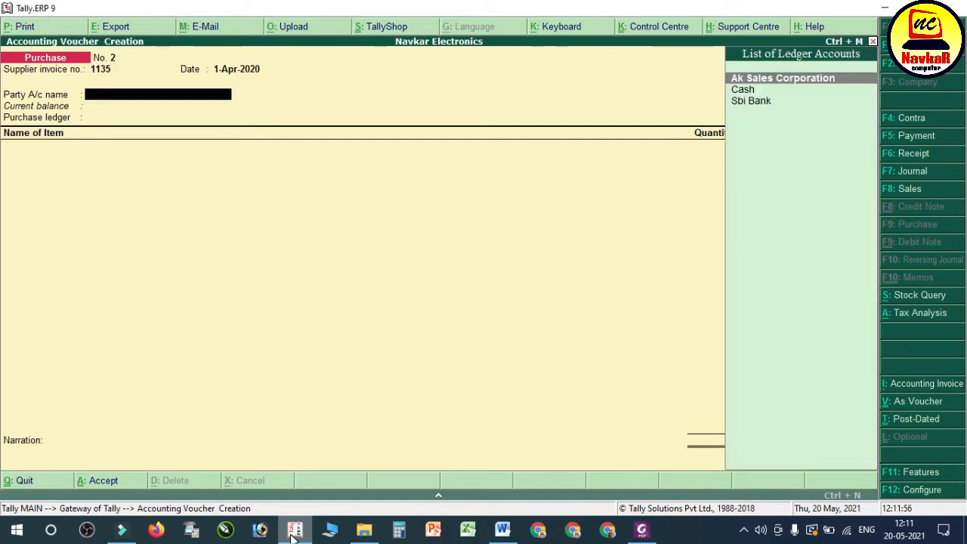
# Step: Create a new party ledger named LG CORPORATION under Sundry Creditors from the purchase voucher
pyautogui.hotkey('alt', 'c')
pyautogui.write('LG CORPORATION')
pyautogui.press('Return')
pyautogui.press('Return')
pyautogui.write('SUN')
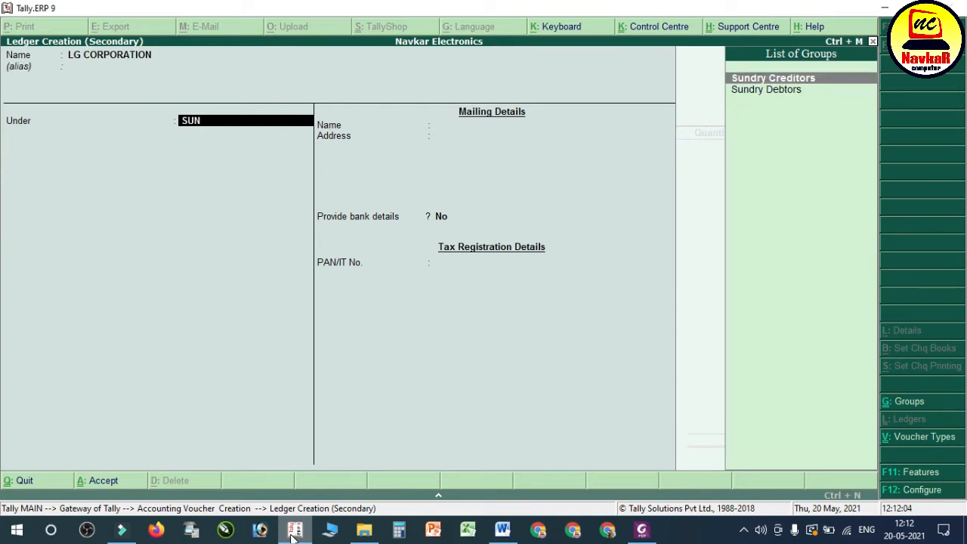
pyautogui.press('Return')
# Step: Keep bill-by-bill balances on for the ledger, with a 30-day default credit period and credit-day checking during voucher entry set to Yes
pyautogui.press('Return')
pyautogui.write('30')
pyautogui.press('Return')
pyautogui.write('Y')
pyautogui.press('Return')
pyautogui.press('Return')
# Step: Fill in the ledger's mailing details with DELHI as the address and Delhi as the state
pyautogui.press('Up')
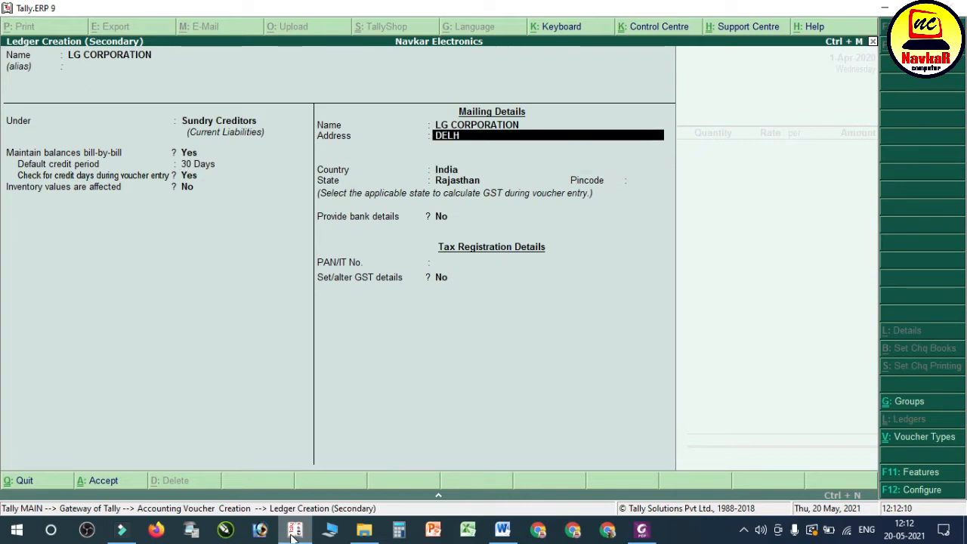
pyautogui.press('Return')
pyautogui.press('Return')
pyautogui.press('Return')
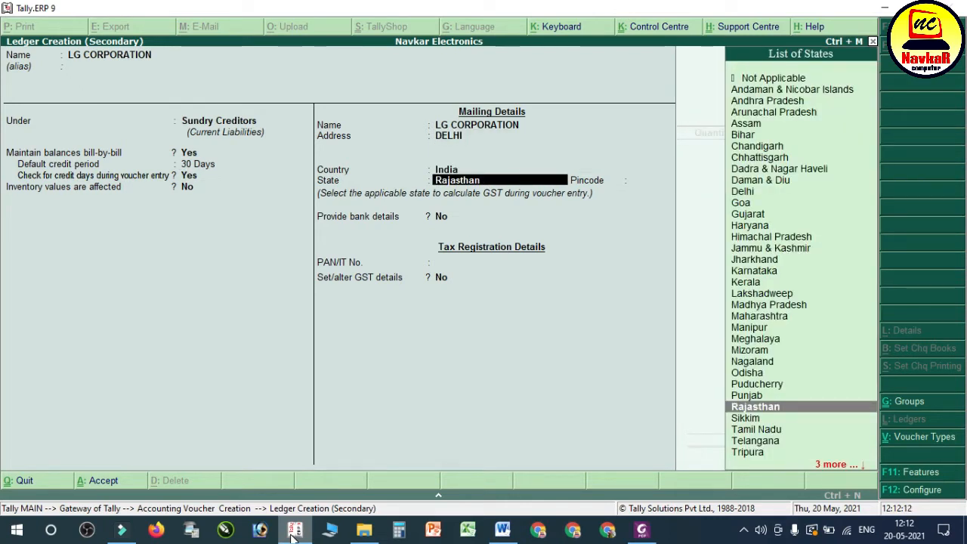
pyautogui.write('DE')
# Step: Enable GST details for the LG CORPORATION ledger, keeping the registration type Regular and the party type Not Applicable
pyautogui.press('Return')
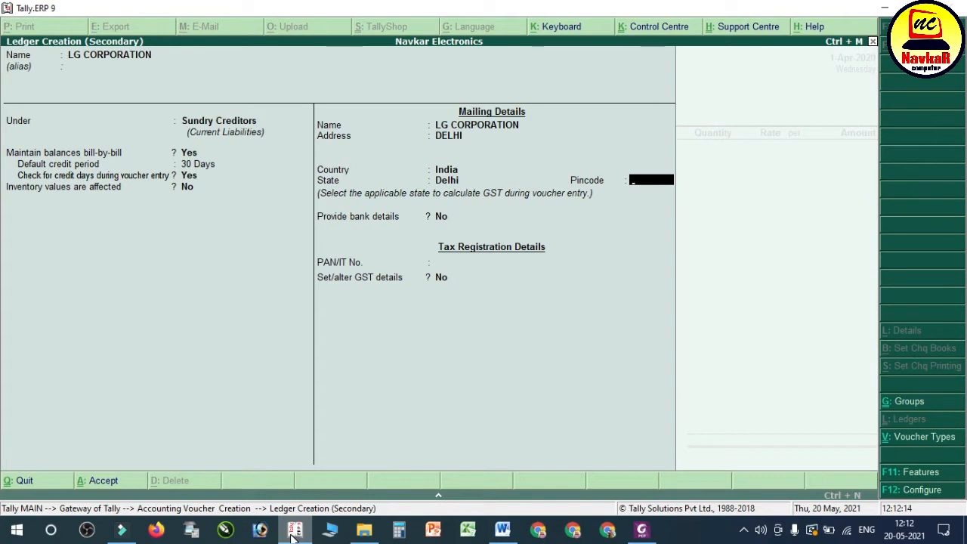
pyautogui.press('Return')
pyautogui.press('Return')
pyautogui.press('Return')
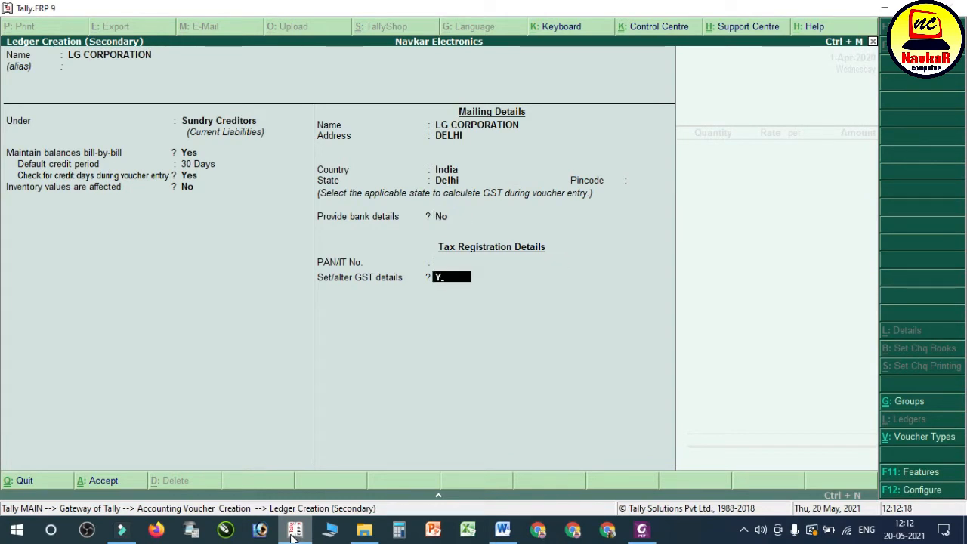
pyautogui.press('Return')
pyautogui.press('Return')
pyautogui.press('Return')
pyautogui.press('Return')
pyautogui.press('Return')
pyautogui.press('Return')
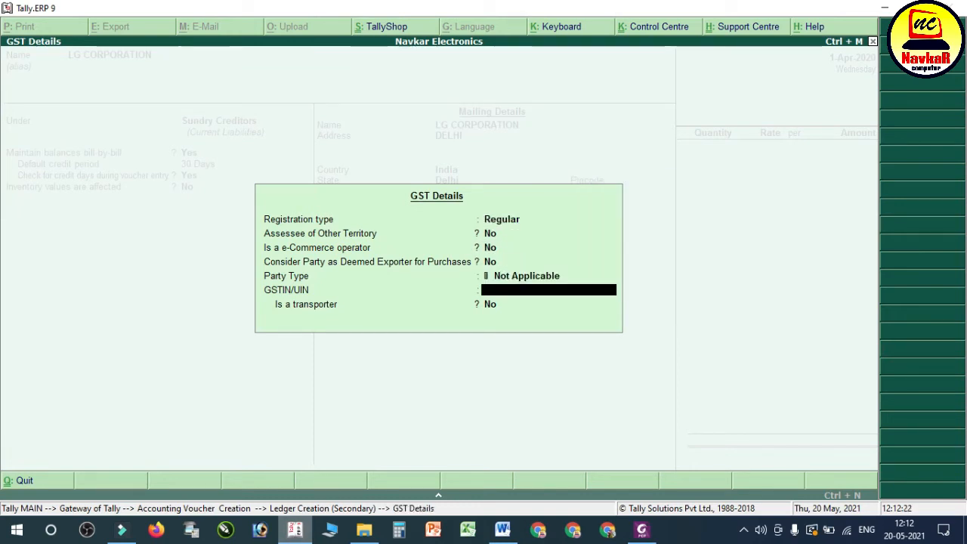
# Step: Look up the supplier's GSTIN on the LG bill PDF, enter it in the ledger's GST details, and save the ledger
pyautogui.click(919, 8)
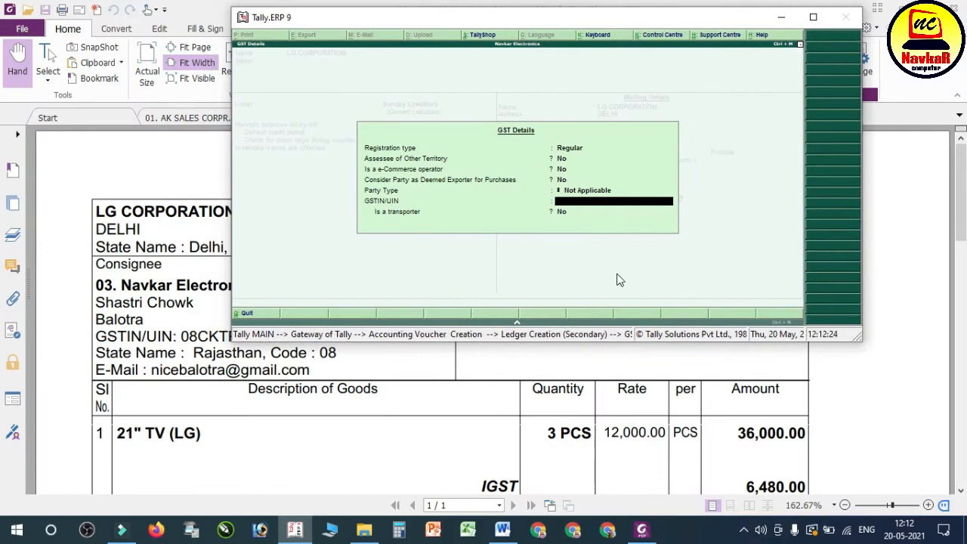
pyautogui.click(182, 344)
pyautogui.scroll(-10, 217, 353)
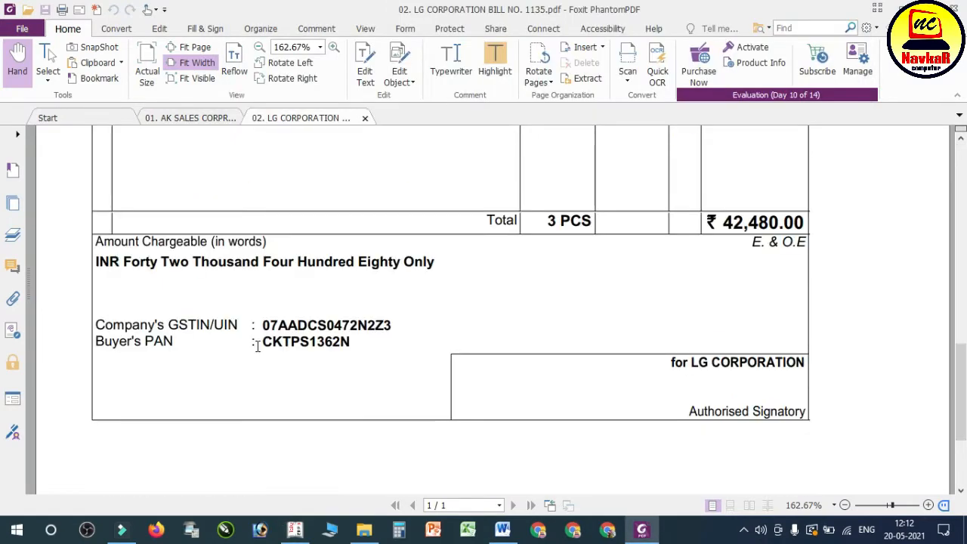
pyautogui.click(295, 529)
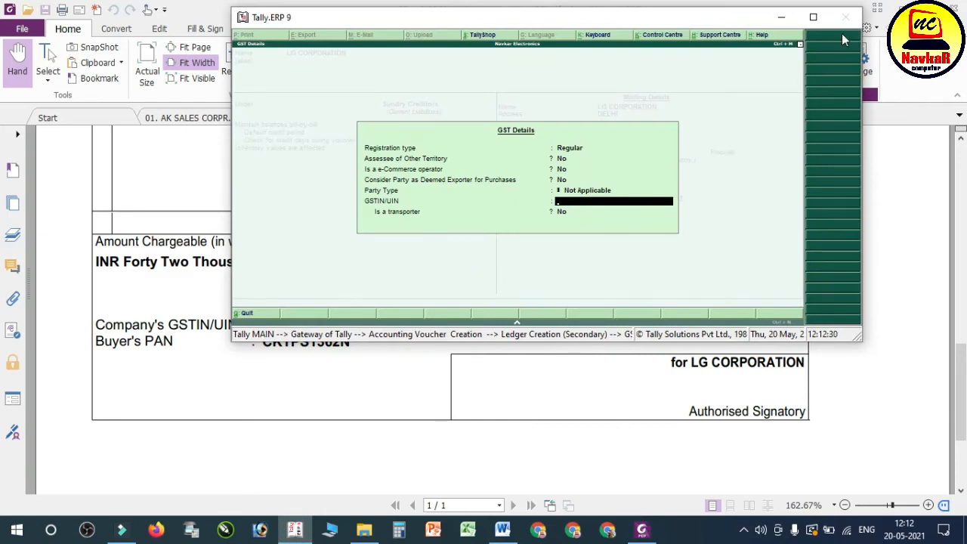
pyautogui.click(521, 374)
pyautogui.scroll(2, 521, 373)
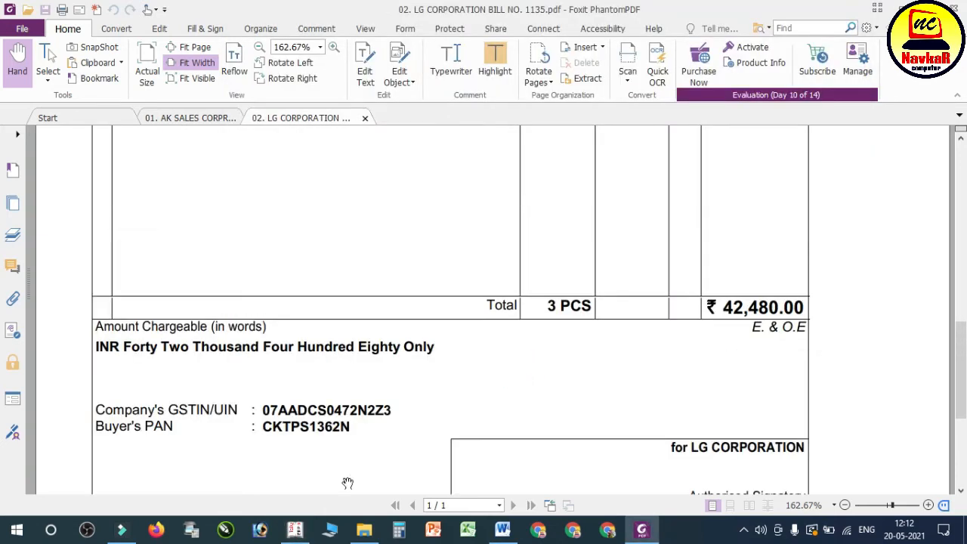
pyautogui.click(306, 530)
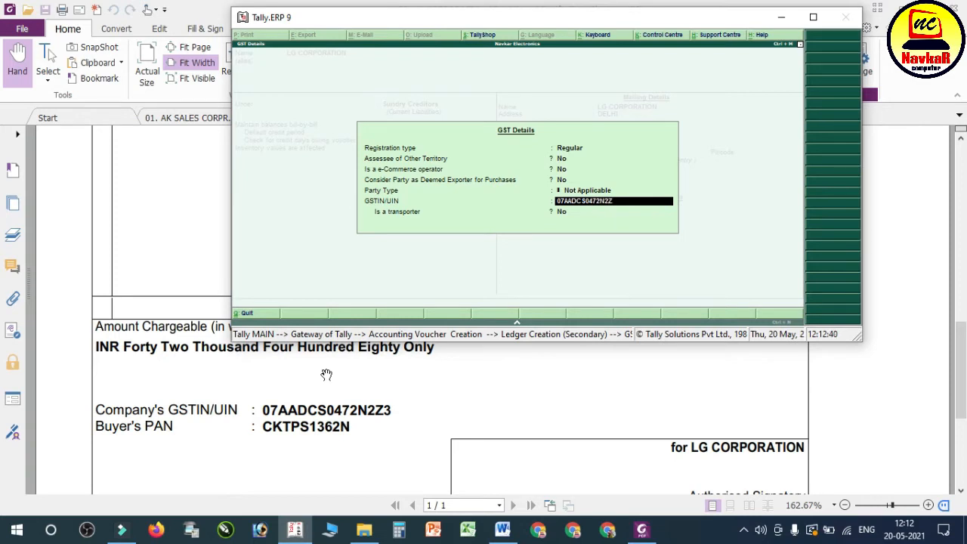
pyautogui.click(814, 17)
pyautogui.press('Return')
pyautogui.press('Return')
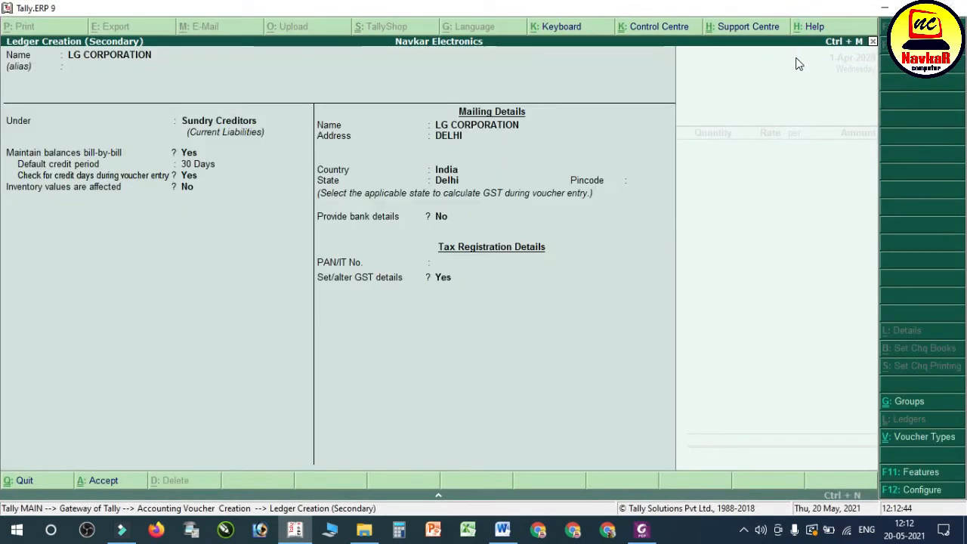
# Step: Accept the supplier details for LG CORPORATION and choose Purchase A/c as the purchase ledger
pyautogui.press('Return')
pyautogui.press('Return')
pyautogui.press('Return')
pyautogui.press('Return')
pyautogui.press('Return')
pyautogui.press('Return')
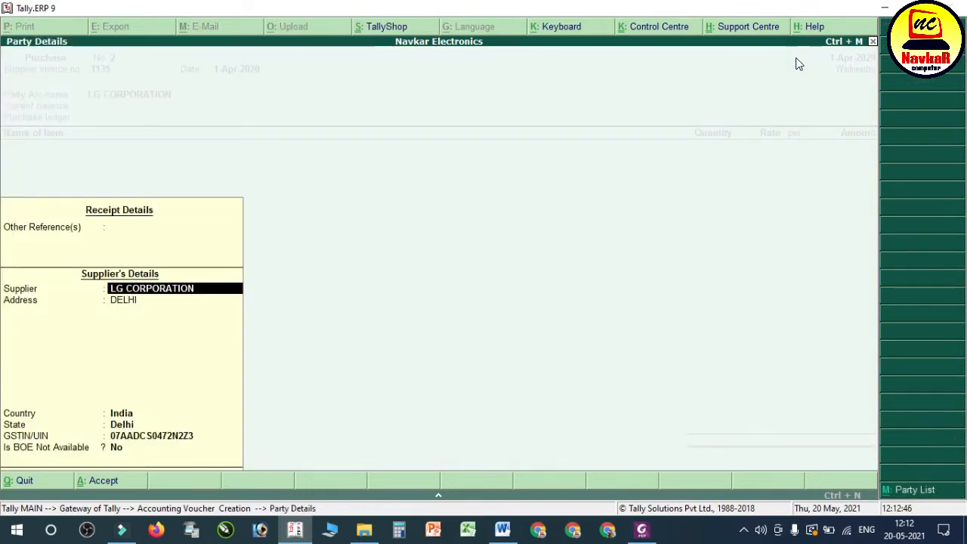
pyautogui.press('Return')
pyautogui.press('Return')
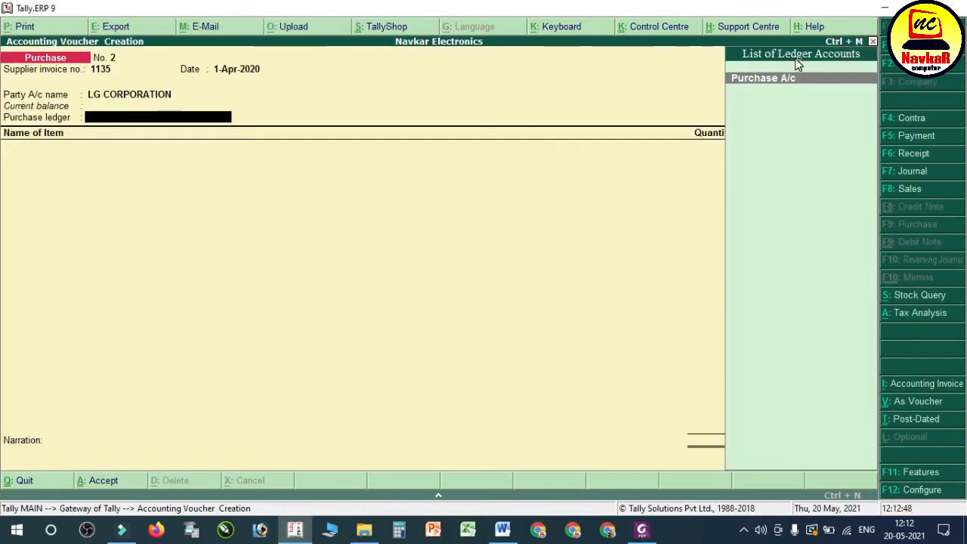
pyautogui.press('Return')
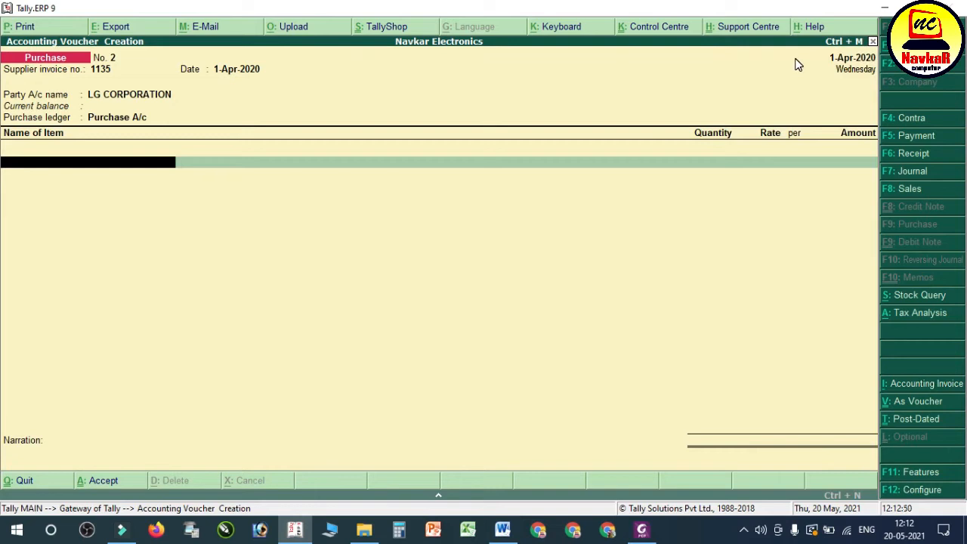
# Step: Check the goods line on the LG bill PDF and create a new stock item named 21" TV LG from the voucher
pyautogui.click(650, 533)
pyautogui.scroll(6, 536, 395)
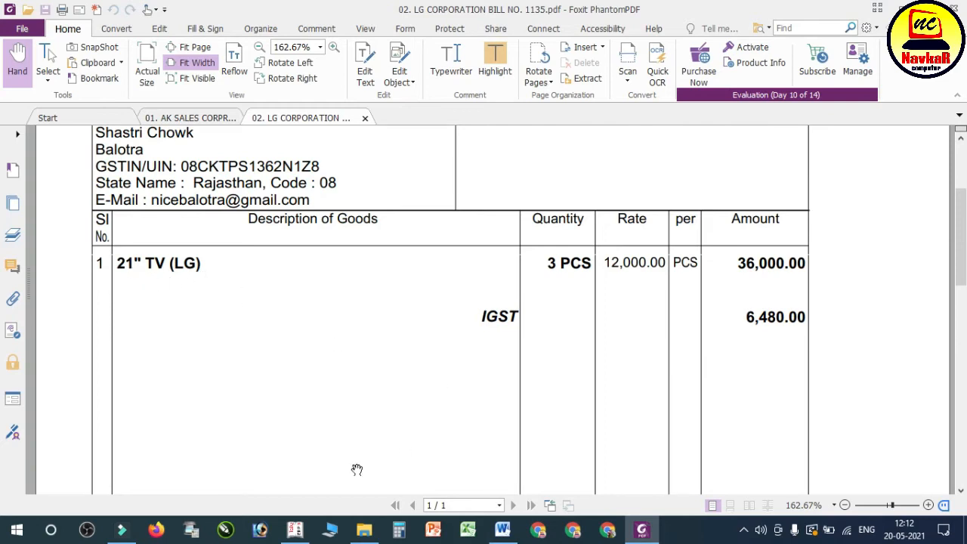
pyautogui.click(296, 531)
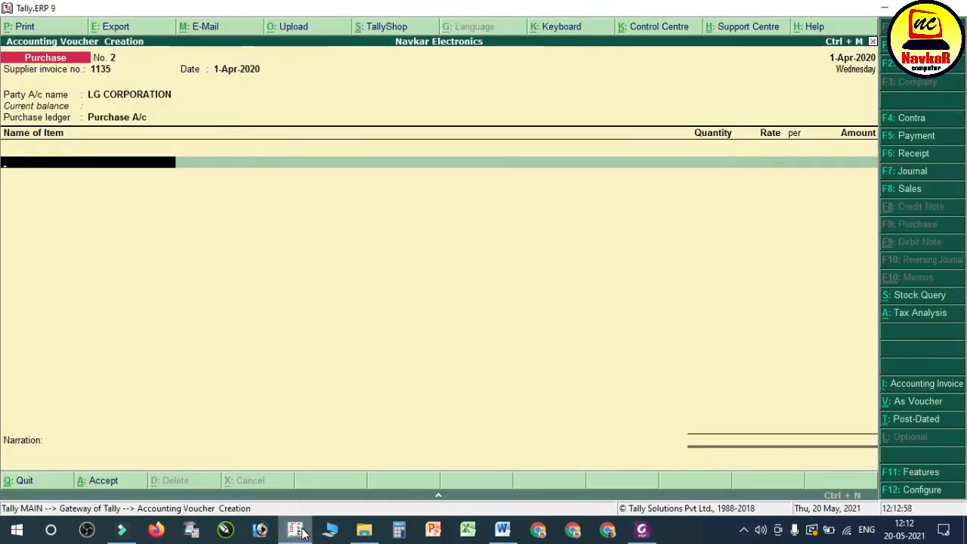
pyautogui.press('Down')
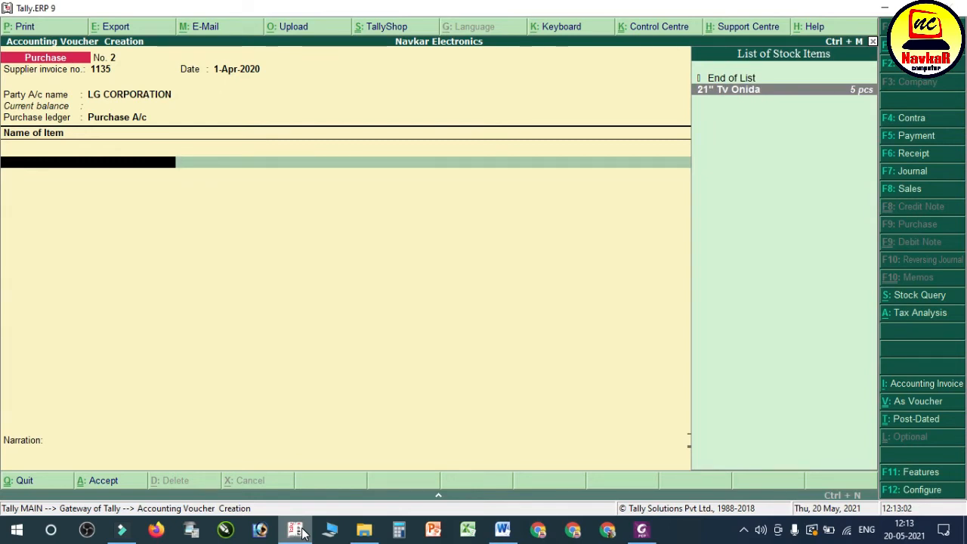
pyautogui.hotkey('alt', 'c')
pyautogui.write('21')
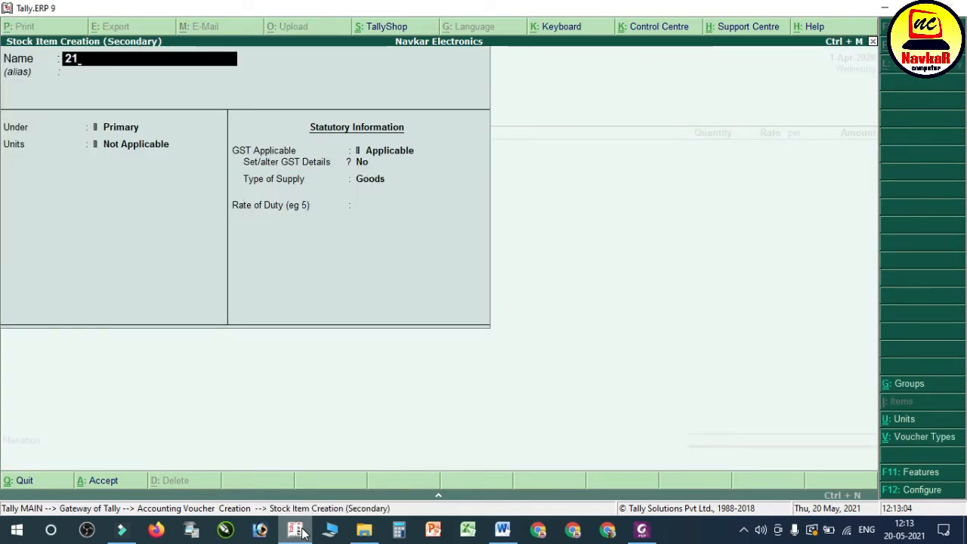
pyautogui.write('" TV LG')
pyautogui.press('Return')
pyautogui.press('Return')
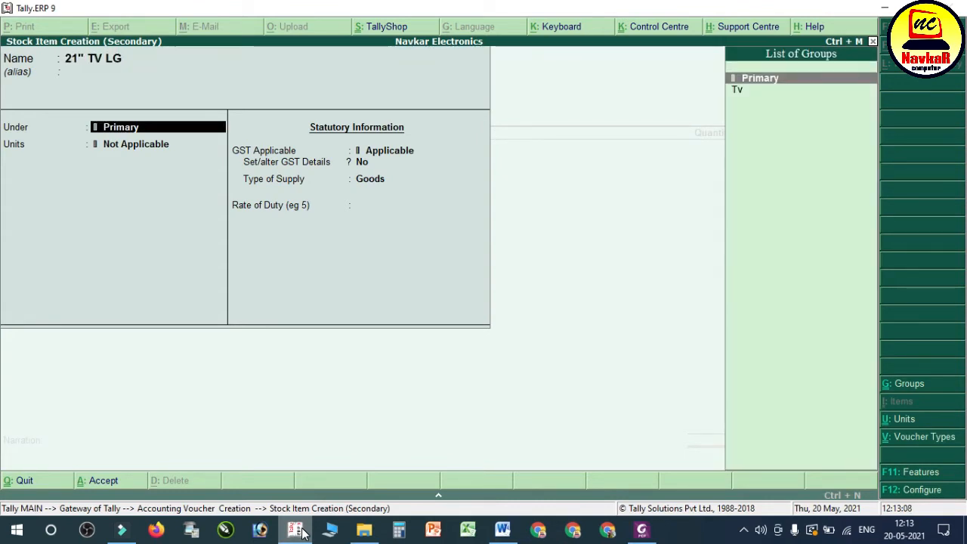
# Step: Place the stock item under the Tv group with pcs as its unit, leaving standard rates set to No
pyautogui.press('Down')
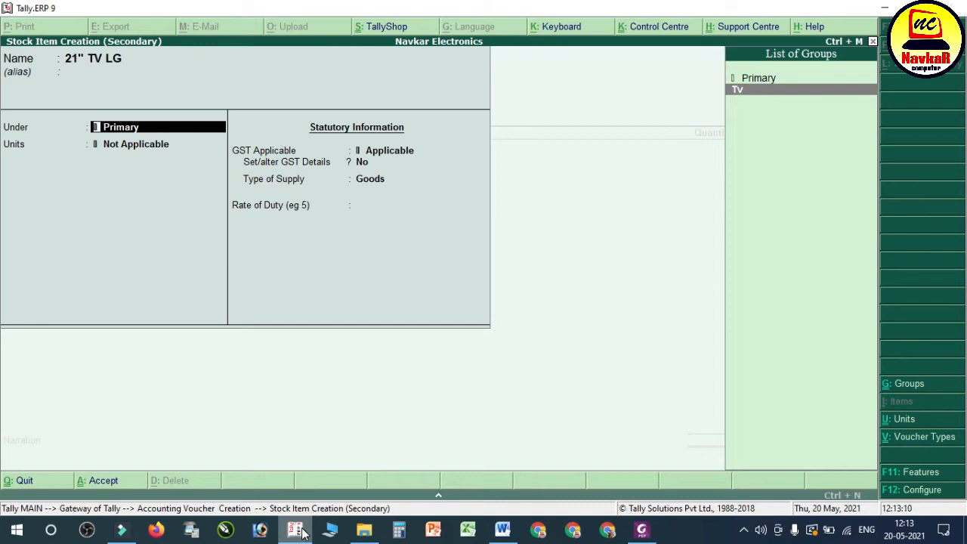
pyautogui.press('Return')
pyautogui.press('Down')
pyautogui.press('Return')
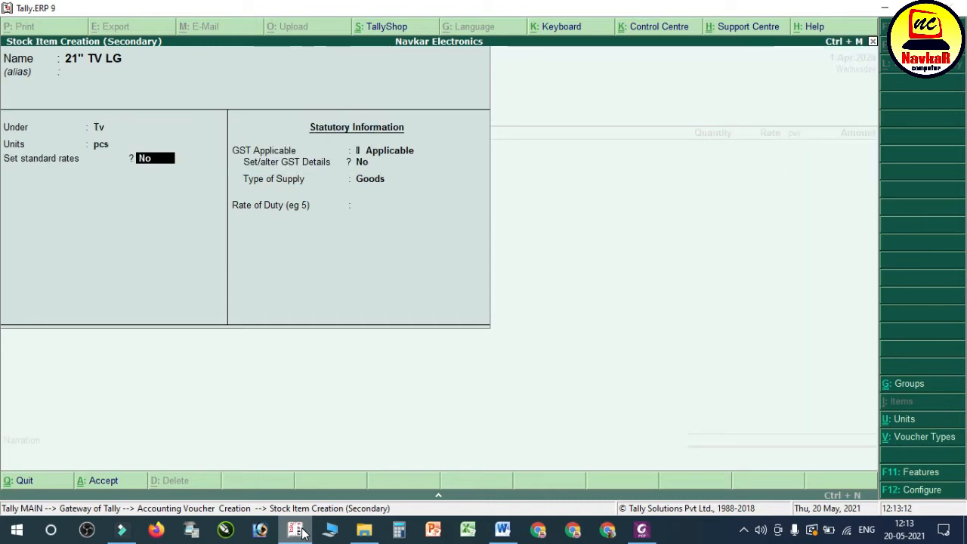
pyautogui.press('Return')
# Step: Set the stock item's GST details to On Value, taxable, with 18% integrated tax, and save the item
pyautogui.press('Return')
pyautogui.press('y')
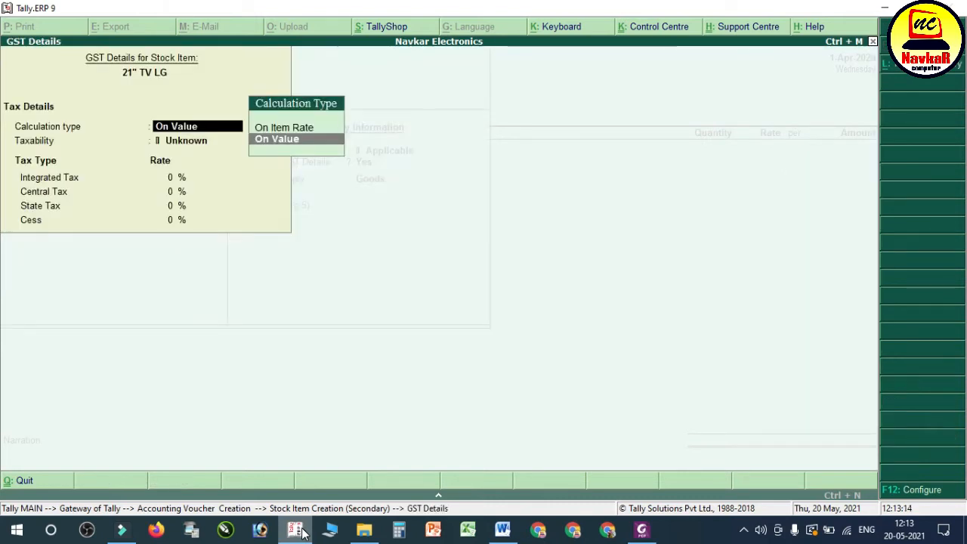
pyautogui.press('Return')
pyautogui.press('Down')
pyautogui.press('Down')
pyautogui.press('Down')
pyautogui.press('Return')
pyautogui.write('18')
pyautogui.press('Return')
pyautogui.press('Return')
pyautogui.press('Return')
pyautogui.press('Return')
pyautogui.press('Return')
pyautogui.press('Return')
pyautogui.press('Return')
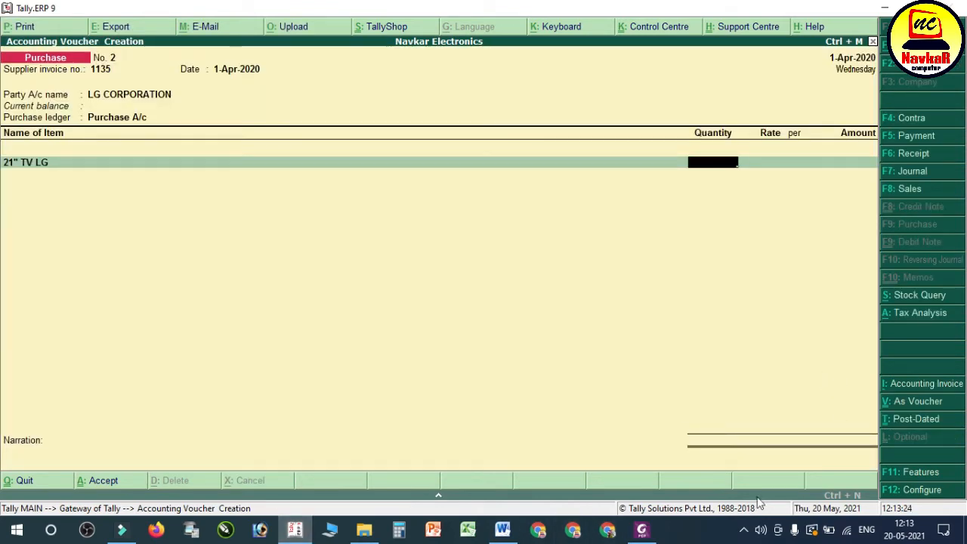
# Step: Enter a quantity of 3 pcs at a rate of 12,000 for the 21" TV LG, checking both on the bill PDF
pyautogui.click(644, 531)
pyautogui.click(644, 532)
pyautogui.write('3')
pyautogui.press('Return')
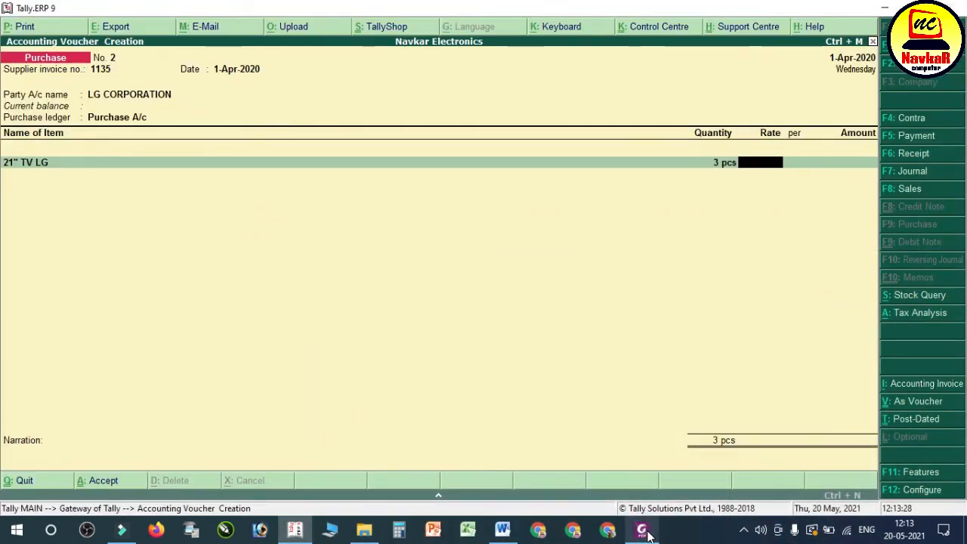
pyautogui.click(647, 532)
pyautogui.click(644, 531)
pyautogui.write('1200')
pyautogui.press('Return')
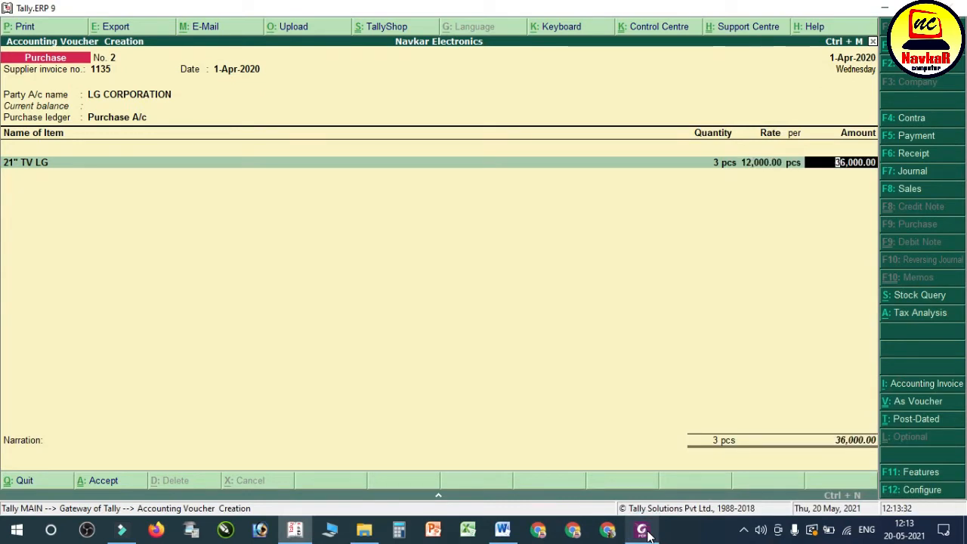
pyautogui.press('Return')
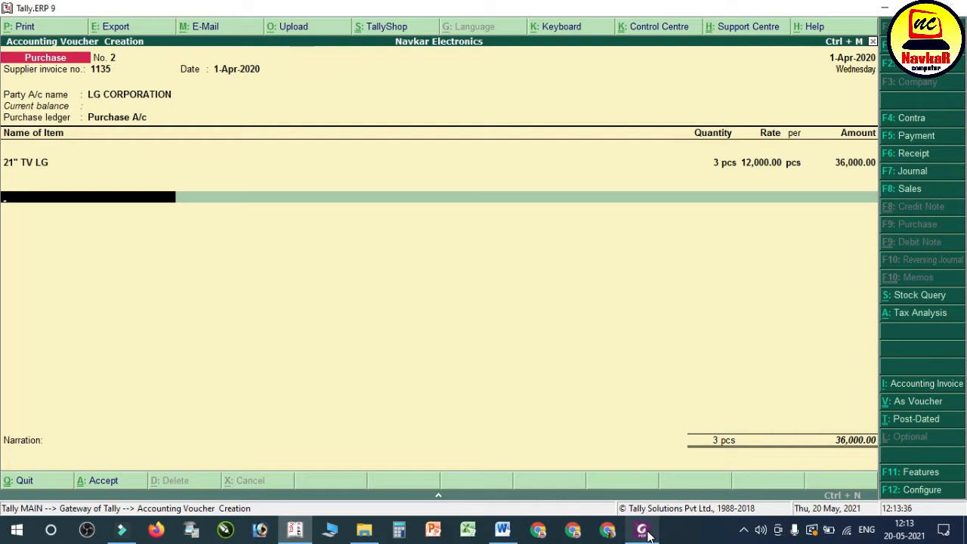
# Step: Create a new ledger named IGST under Duties & Taxes from the purchase voucher
pyautogui.hotkey('alt', 'c')
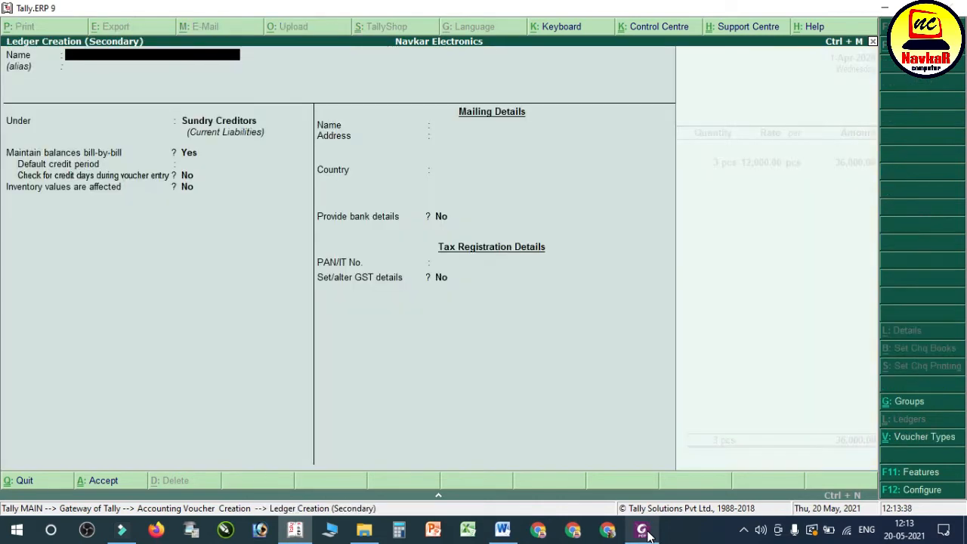
pyautogui.write('IGST')
pyautogui.press('Return')
pyautogui.press('Return')
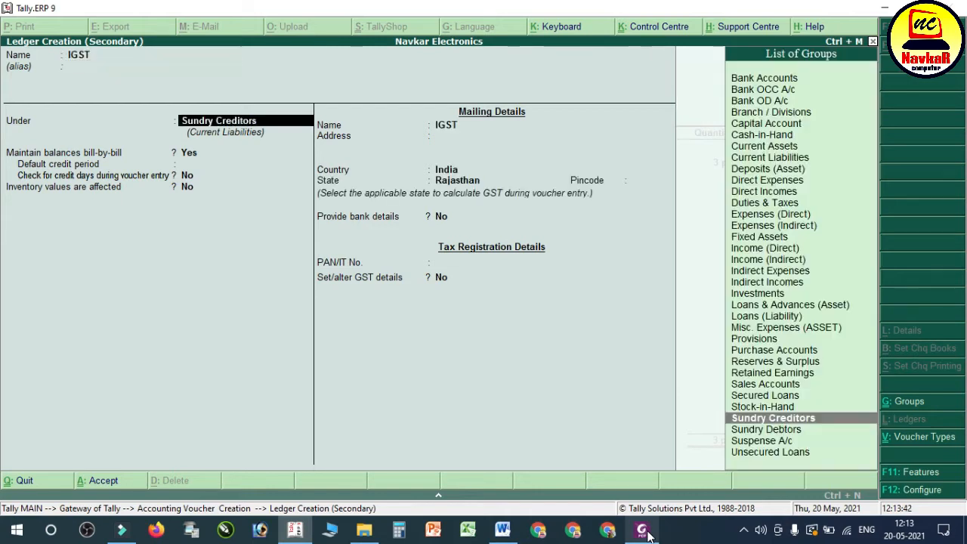
pyautogui.write('DU')
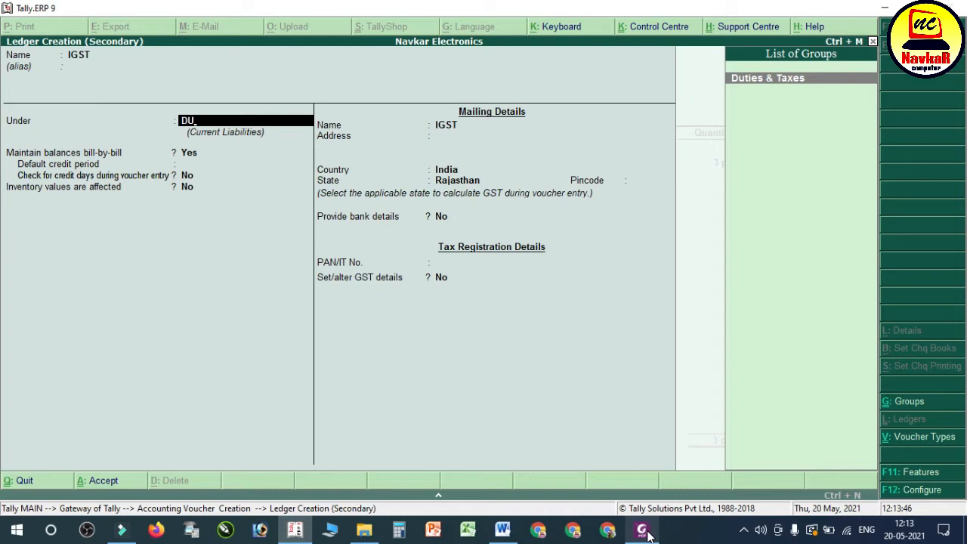
pyautogui.press('Return')
# Step: Set the IGST ledger's duty type to GST and tax type to Integrated Tax, and save it into the voucher
pyautogui.press('Up')
pyautogui.press('Return')
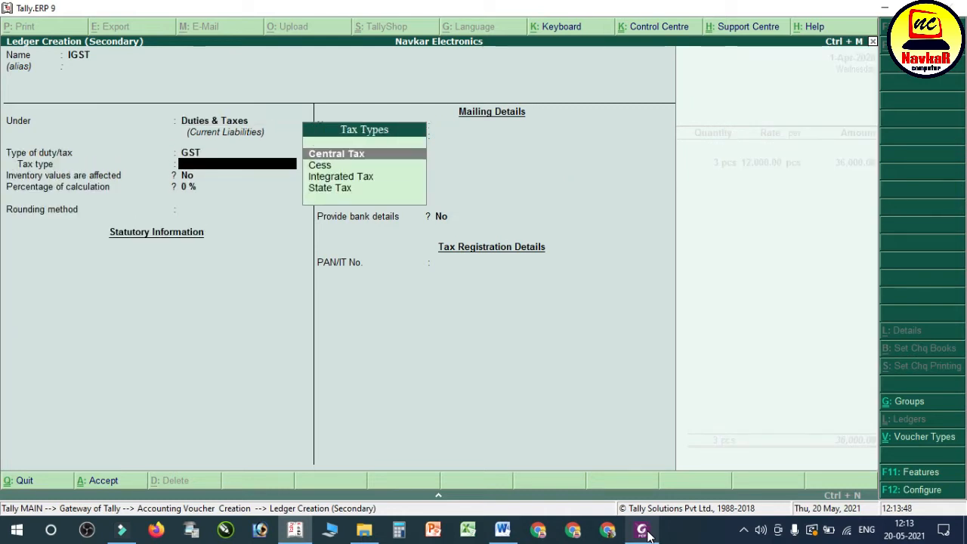
pyautogui.press('Down')
pyautogui.press('Down')
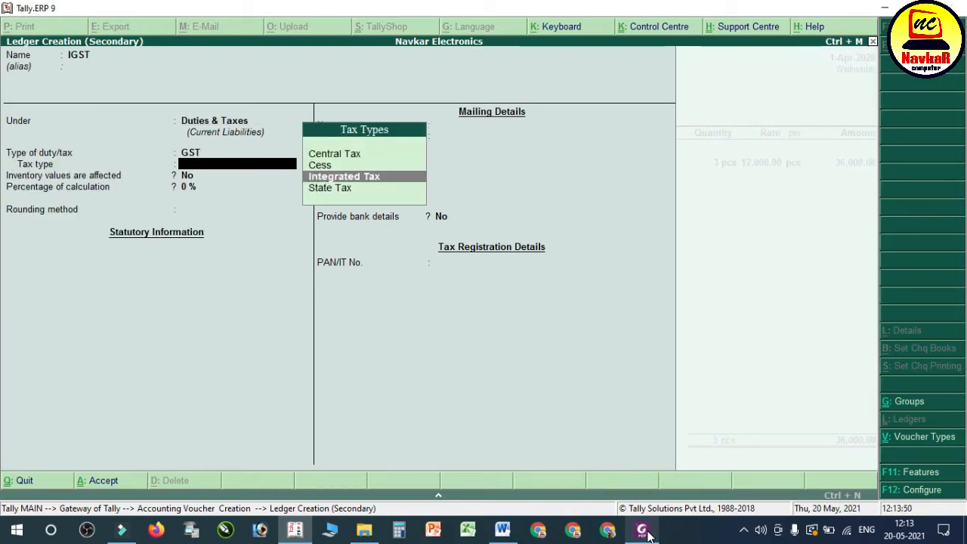
pyautogui.press('Return')
pyautogui.press('Return')
pyautogui.press('Return')
pyautogui.press('Return')
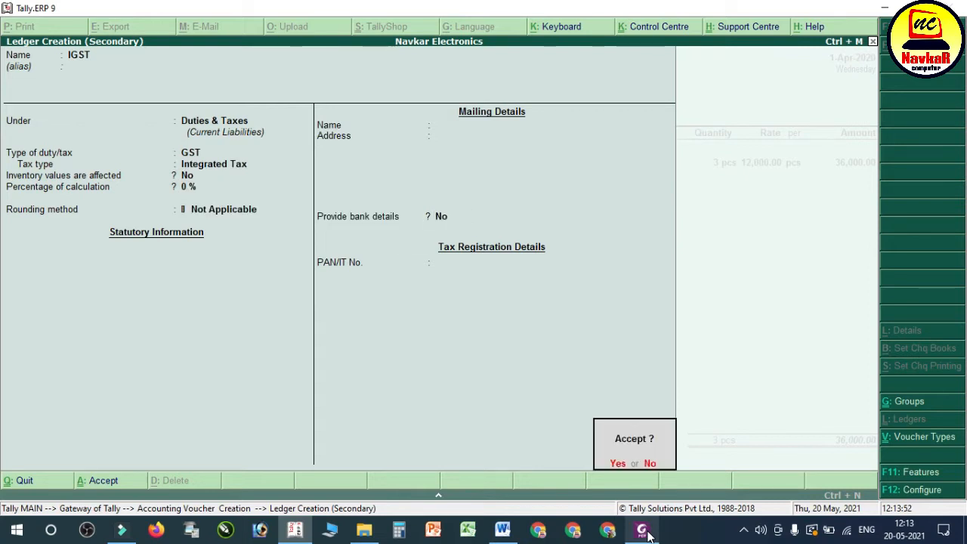
pyautogui.press('Return')
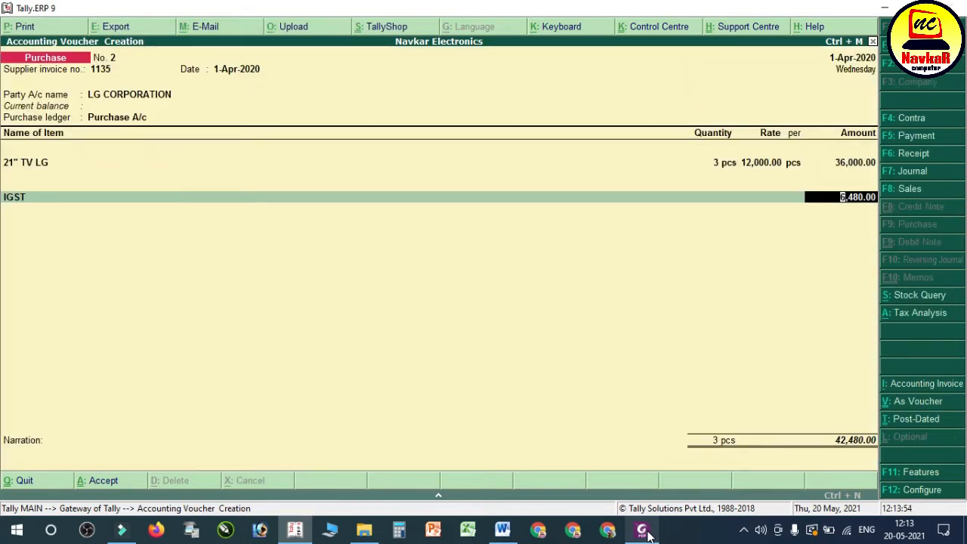
# Step: Accept the IGST amount, check the purchase against transaction 9 in the Word notes, and save the purchase voucher
pyautogui.press('Return')
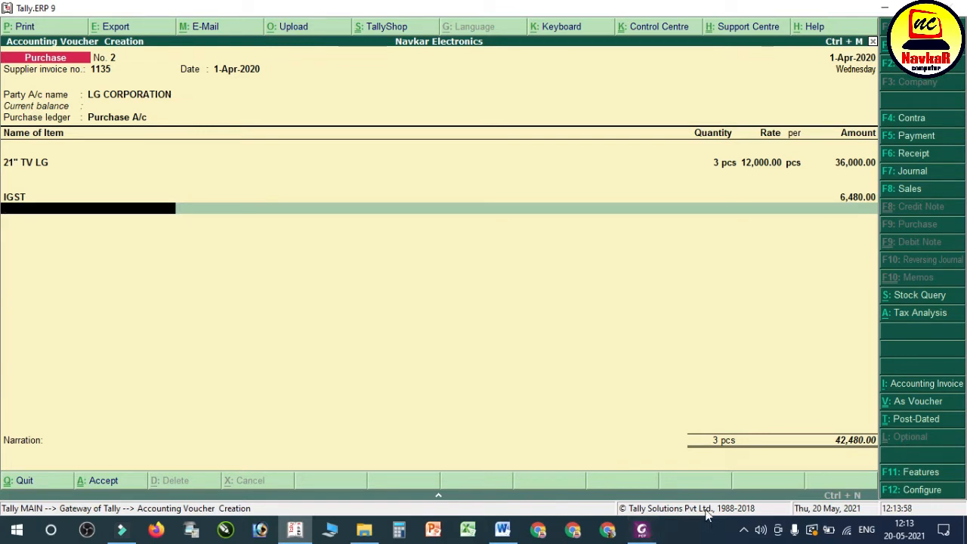
pyautogui.click(503, 529)
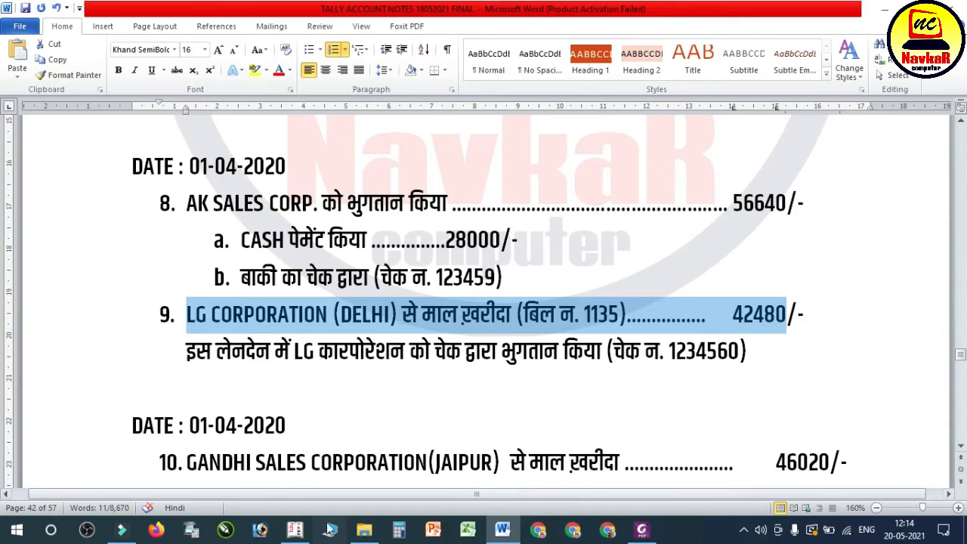
pyautogui.click(293, 531)
pyautogui.press('Return')
pyautogui.press('Return')
pyautogui.press('Return')
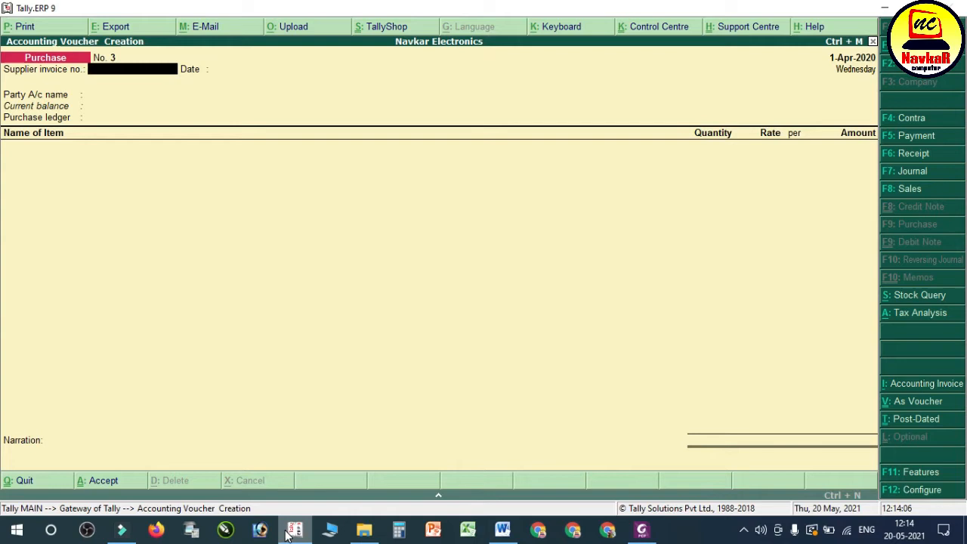
# Step: Check the LG Corporation payment line in the Word notes, and debit LG CORPORATION 42,480 in a new Tally payment voucher
pyautogui.click(503, 529)
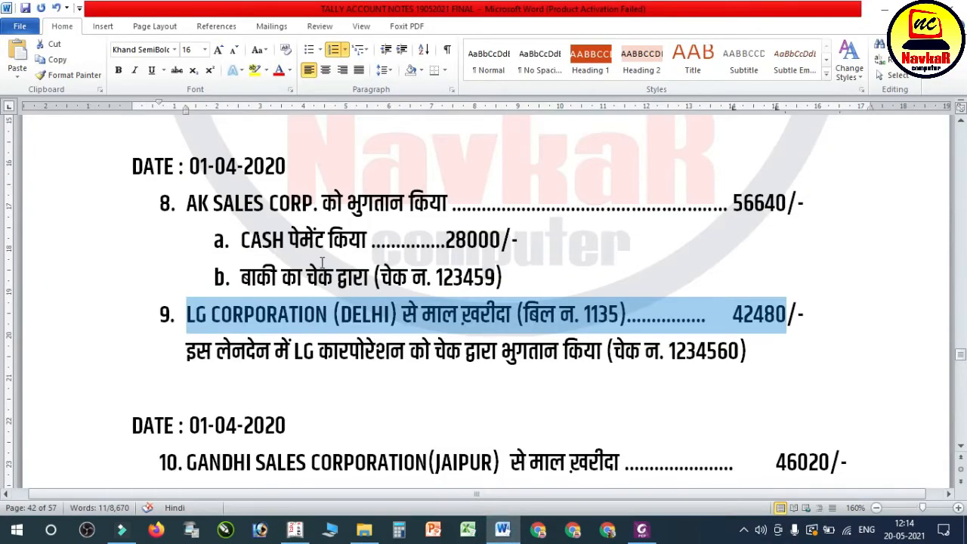
pyautogui.click(307, 343)
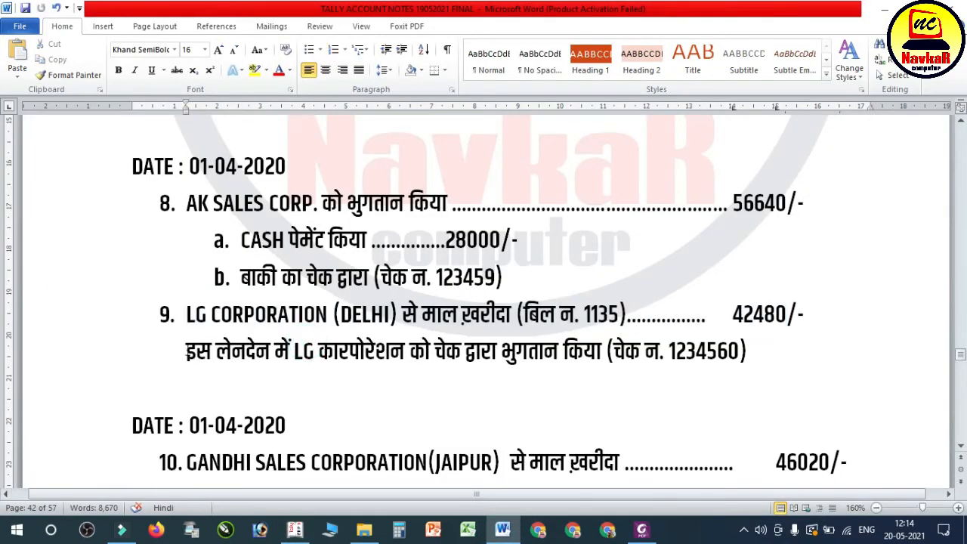
pyautogui.moveTo(176, 352); pyautogui.dragTo(764, 352)
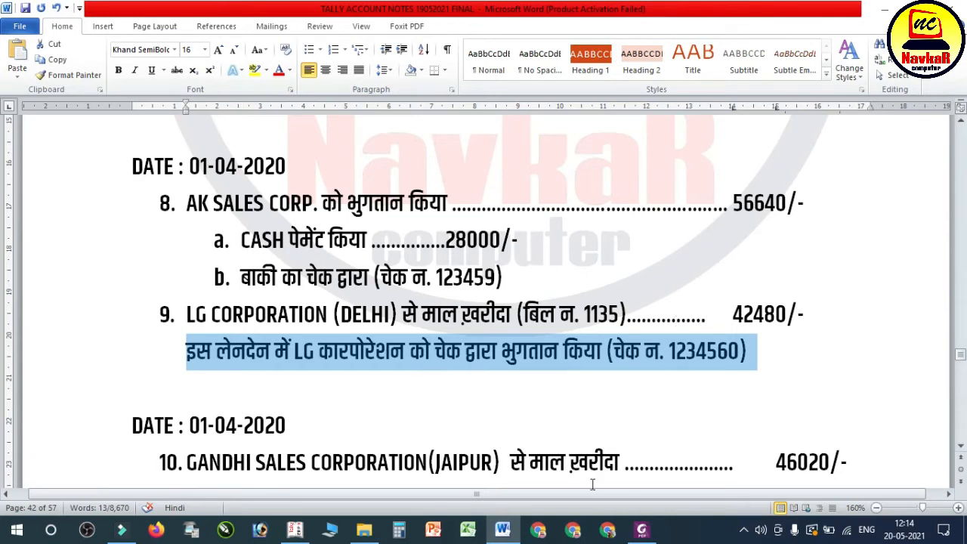
pyautogui.click(295, 529)
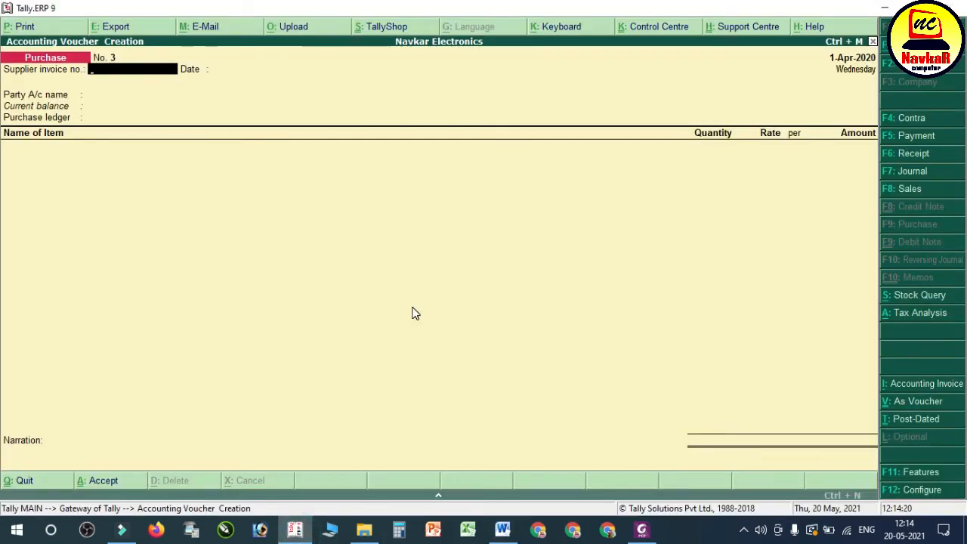
pyautogui.press('F5')
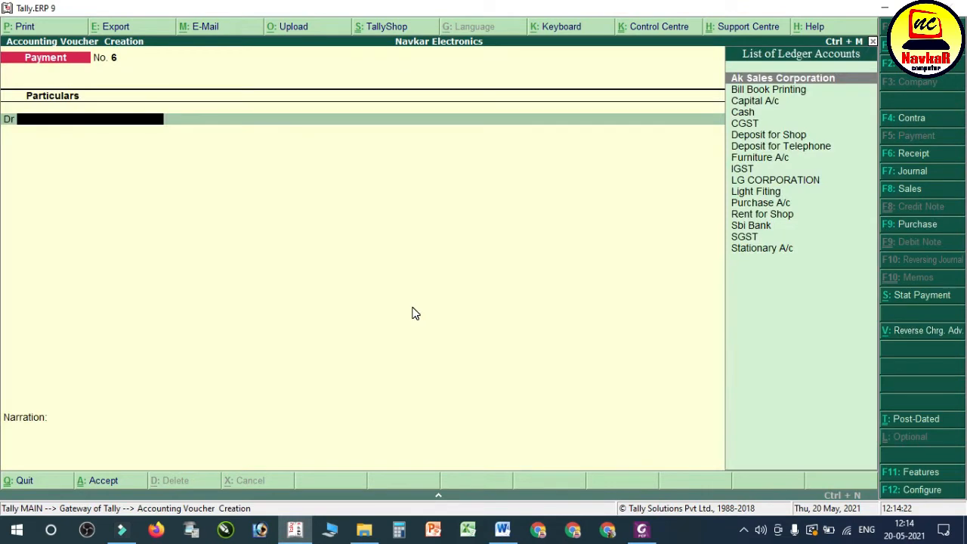
pyautogui.write('LG')
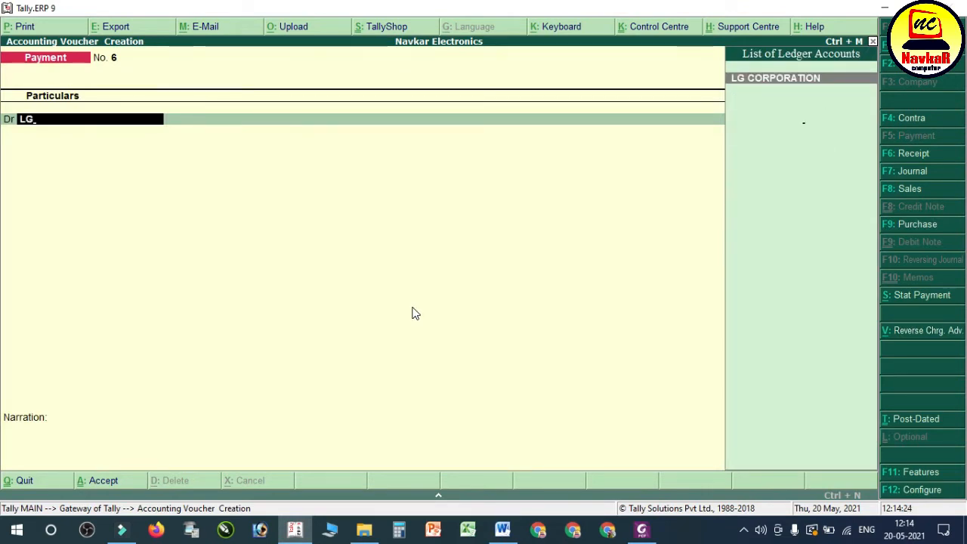
pyautogui.press('Return')
pyautogui.write('42,480')
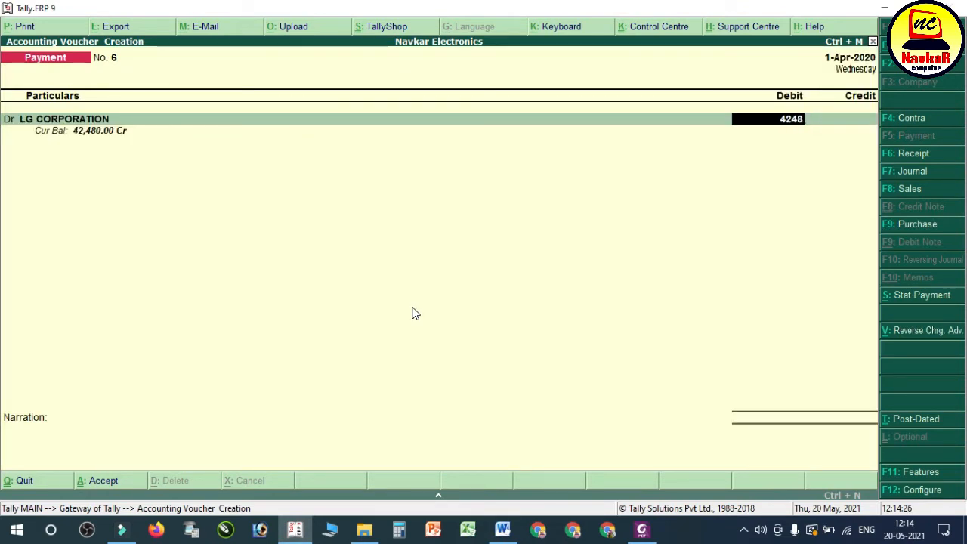
pyautogui.press('Return')
# Step: Allocate the LG CORPORATION payment as Agst Ref to pending bill 1135
pyautogui.press('Return')
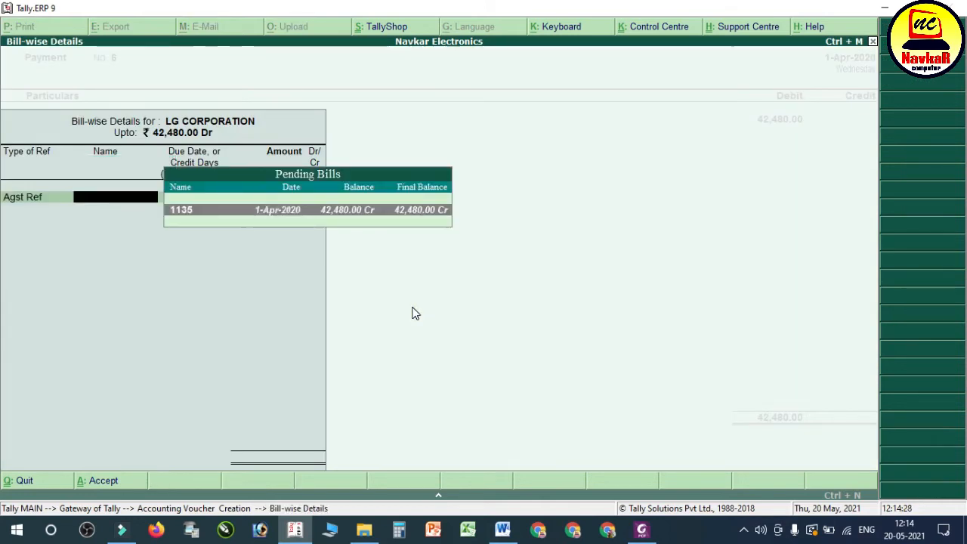
pyautogui.press('Return')
pyautogui.press('Return')
pyautogui.press('Return')
pyautogui.press('Return')
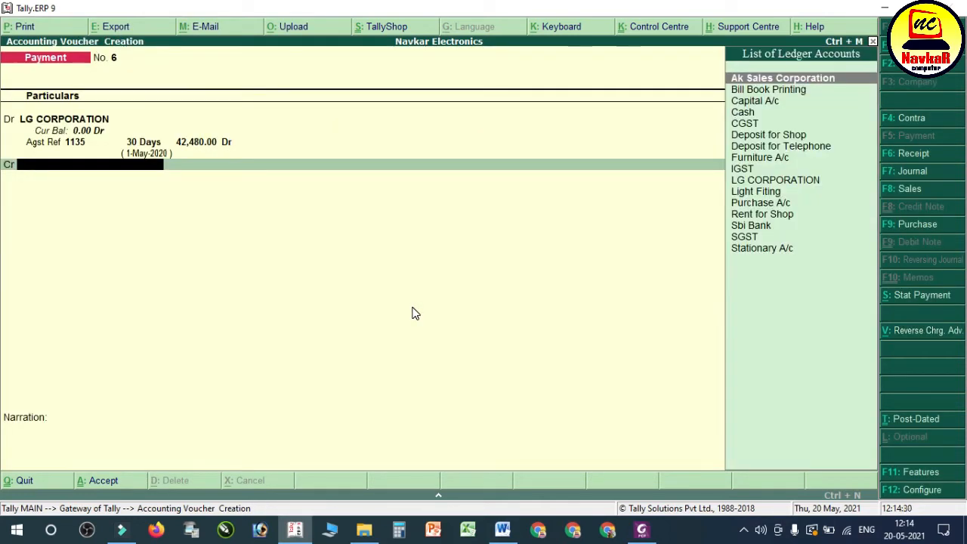
# Step: Credit Sbi Bank with 42,480 as a cheque, leave the instrument number blank, and save the payment voucher
pyautogui.write('sbi')
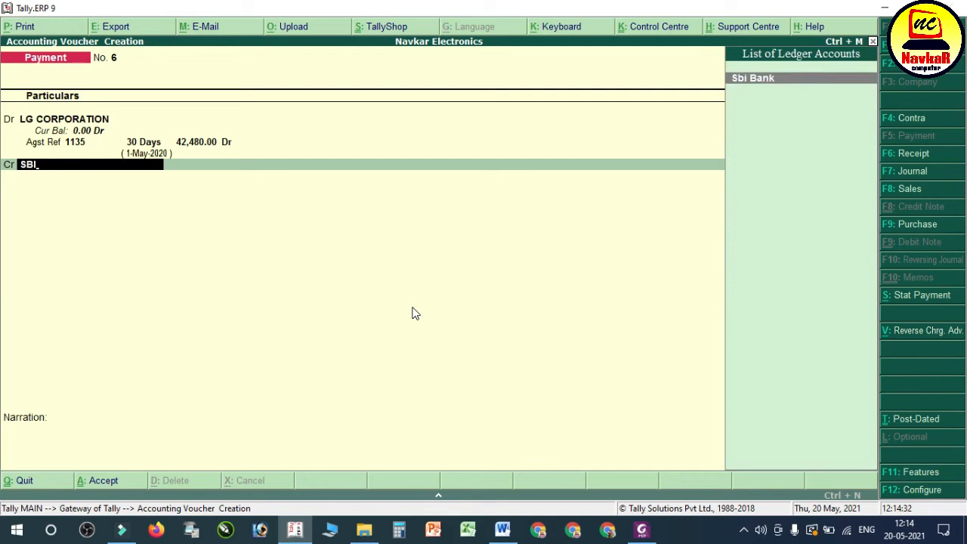
pyautogui.press('Return')
pyautogui.press('Return')
pyautogui.press('Return')
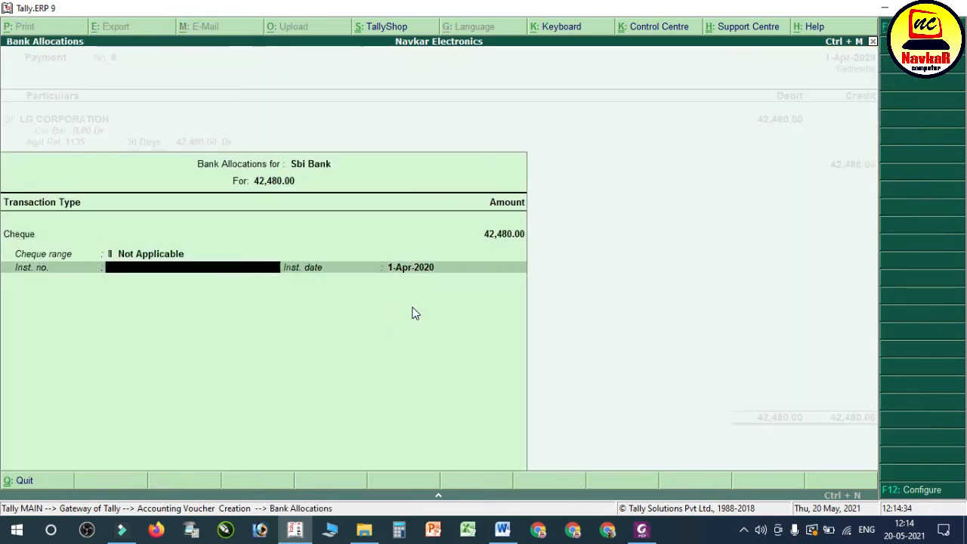
pyautogui.press('Return')
pyautogui.press('Return')
pyautogui.press('Return')
pyautogui.press('Return')
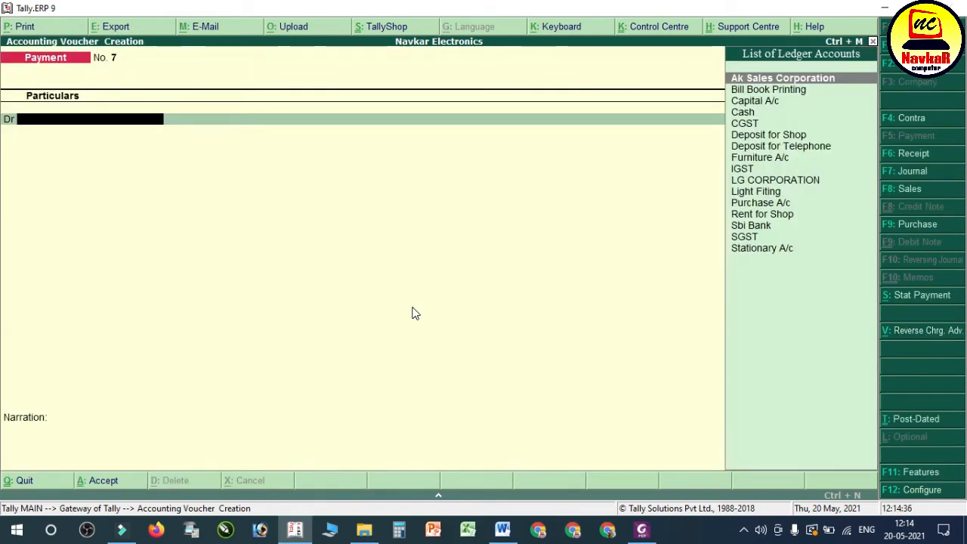
# Step: Read transaction 10 in the Word notes, and examine the items, taxes and total in the Gandhi Sales Corporation bill no. 1538 PDF
pyautogui.click(503, 529)
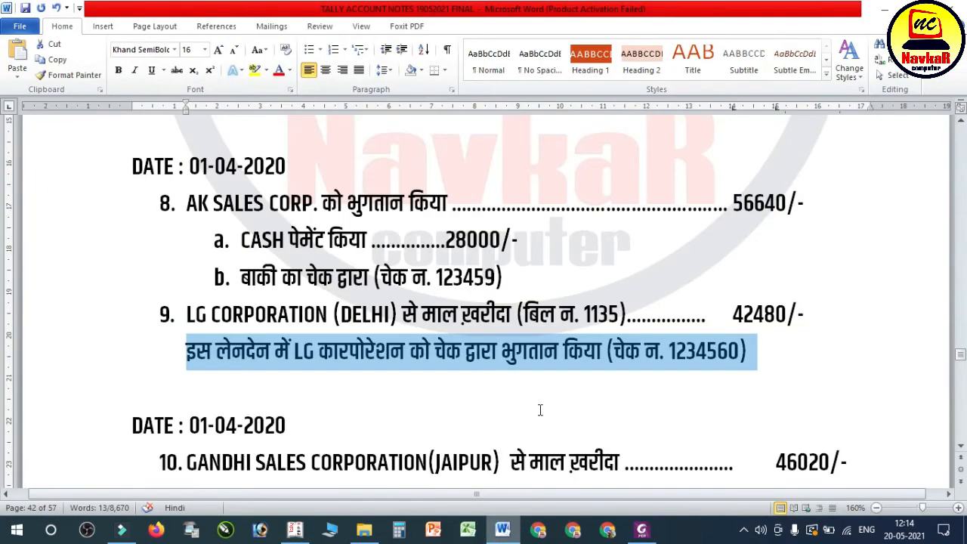
pyautogui.scroll(-2, 524, 369)
pyautogui.moveTo(186, 241); pyautogui.dragTo(851, 239)
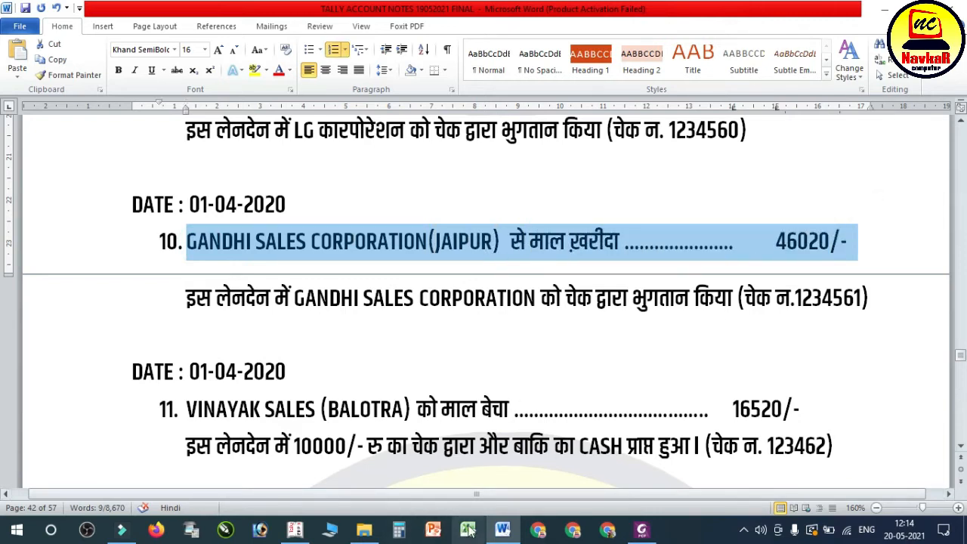
pyautogui.click(368, 527)
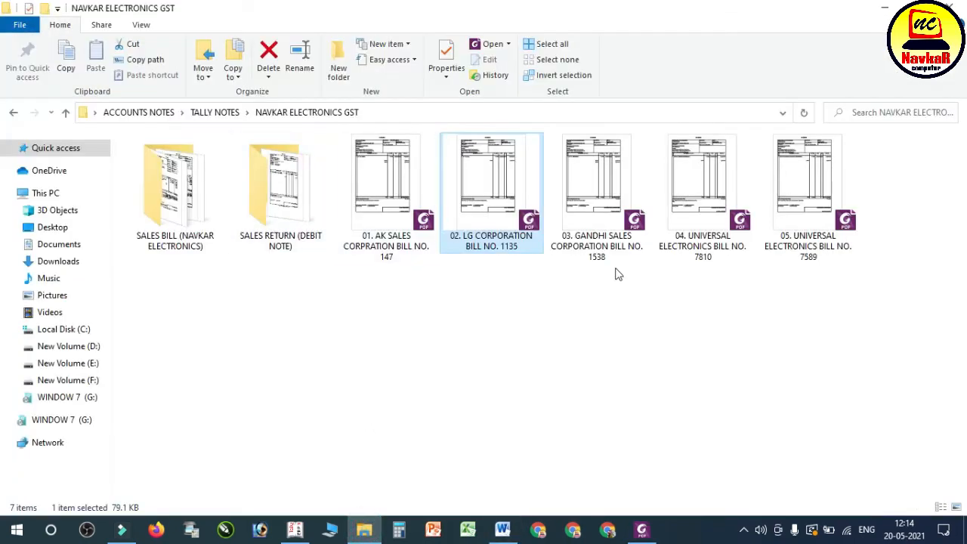
pyautogui.click(599, 229)
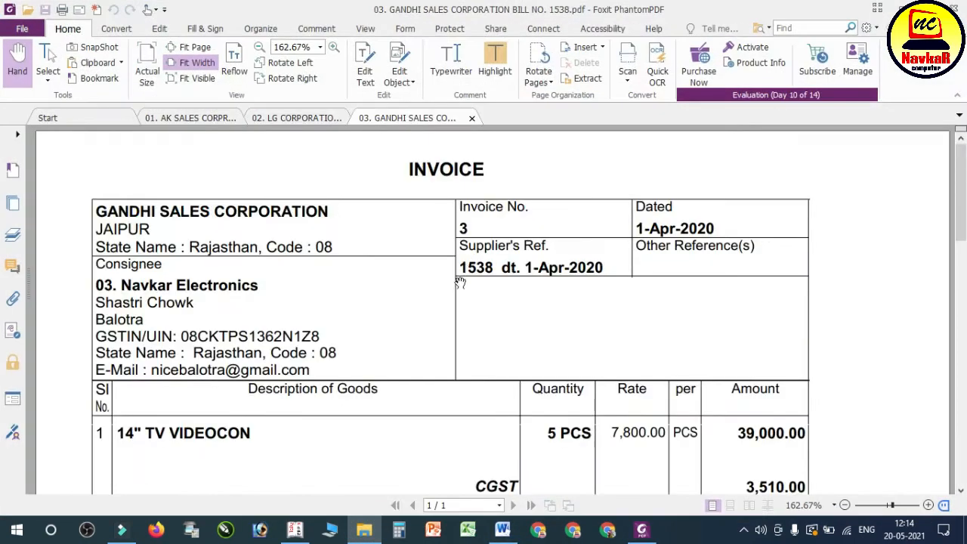
pyautogui.scroll(-3, 398, 237)
pyautogui.scroll(3, 409, 196)
pyautogui.scroll(-4, 361, 244)
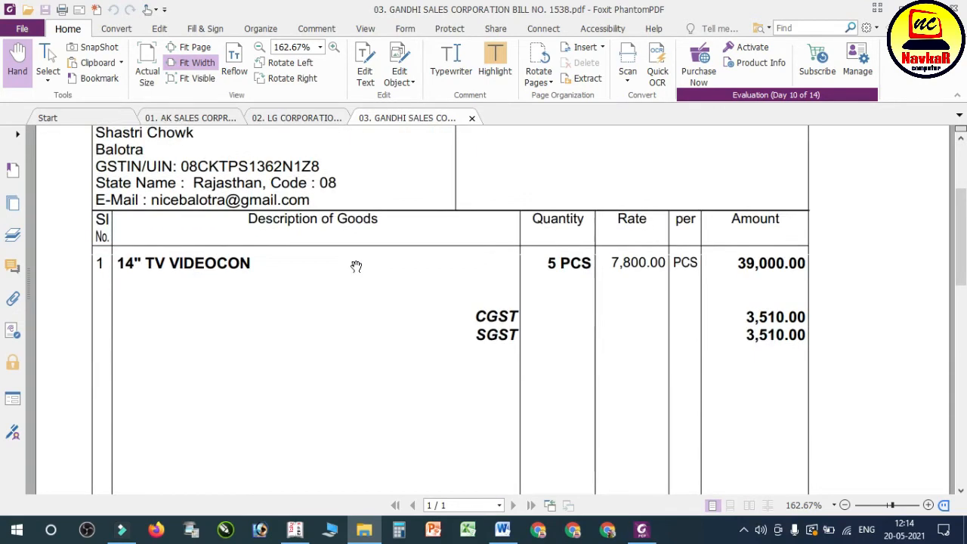
pyautogui.scroll(-5, 356, 266)
pyautogui.scroll(-1, 296, 445)
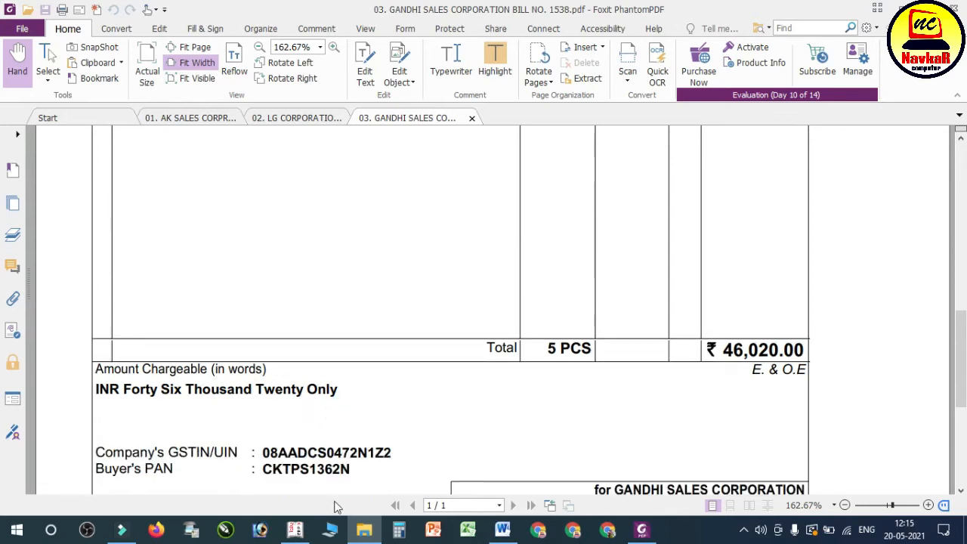
# Step: Start a purchase voucher in Tally with supplier invoice number 1538 dated 1-Apr-2020, checking the Word notes and bill PDF
pyautogui.click(292, 530)
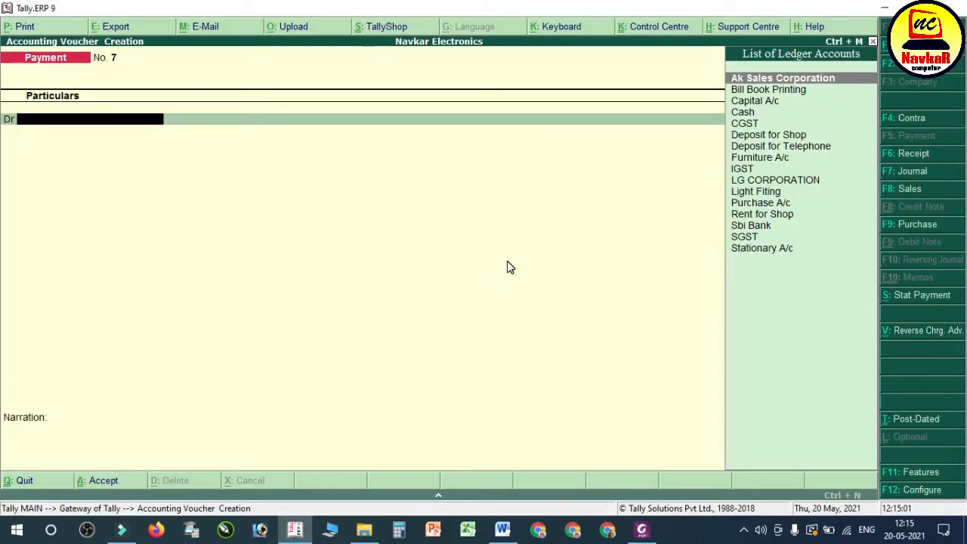
pyautogui.click(930, 226)
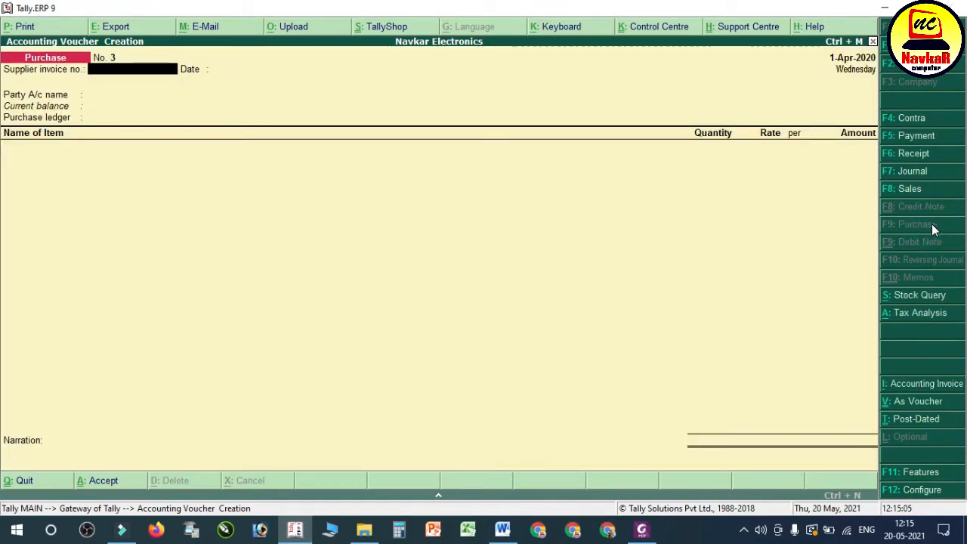
pyautogui.click(503, 532)
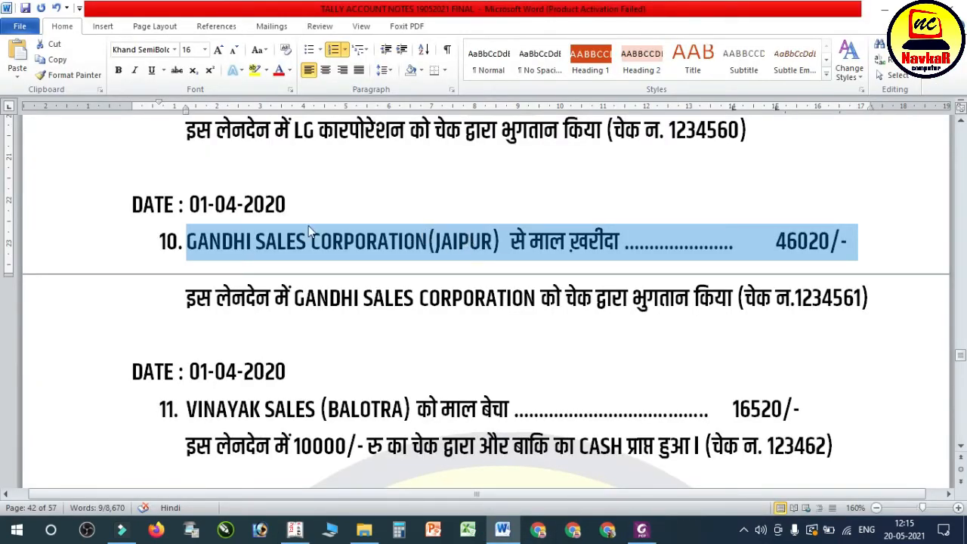
pyautogui.click(642, 530)
pyautogui.scroll(10, 676, 336)
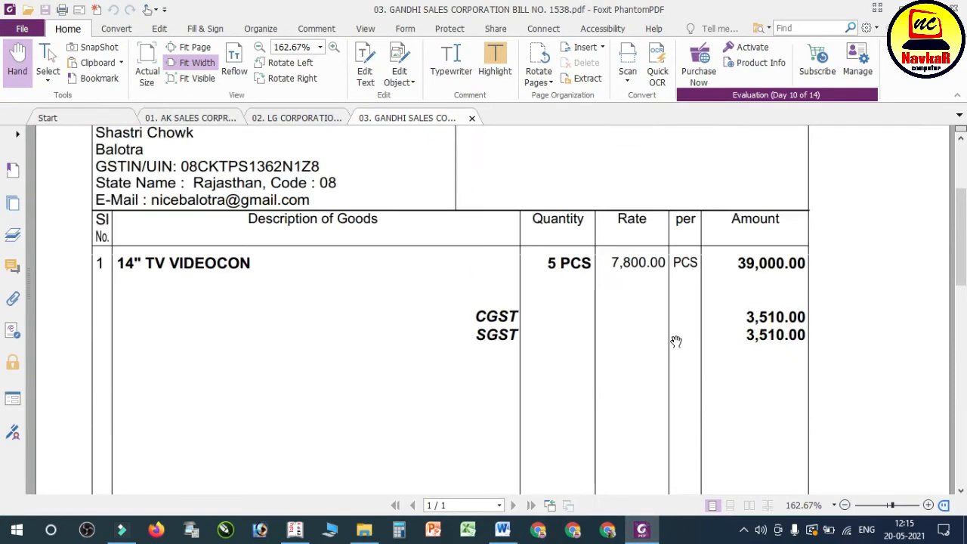
pyautogui.click(295, 529)
pyautogui.write('153')
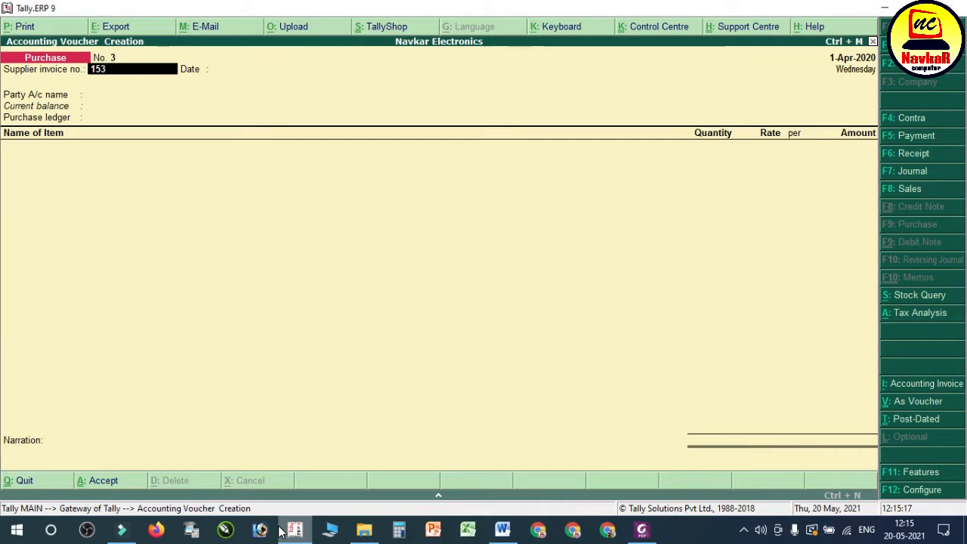
pyautogui.write('8')
pyautogui.press('Return')
# Step: Create a party ledger named GANDHI SALES CORPORATION under Sundry Creditors, with bill-by-bill balances and the same mailing name
pyautogui.press('Return')
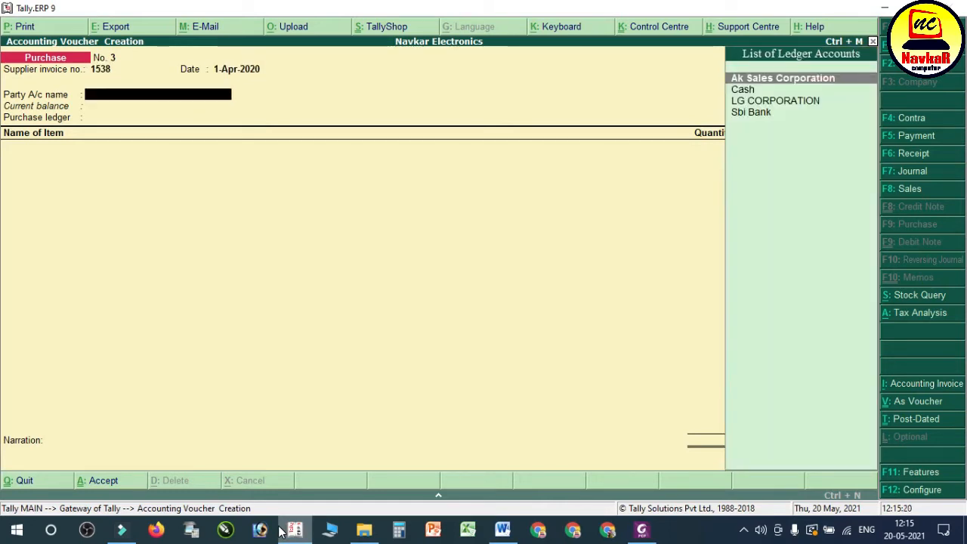
pyautogui.hotkey('alt', 'c')
pyautogui.write('GANDHI SALES CORPORATION')
pyautogui.press('Return')
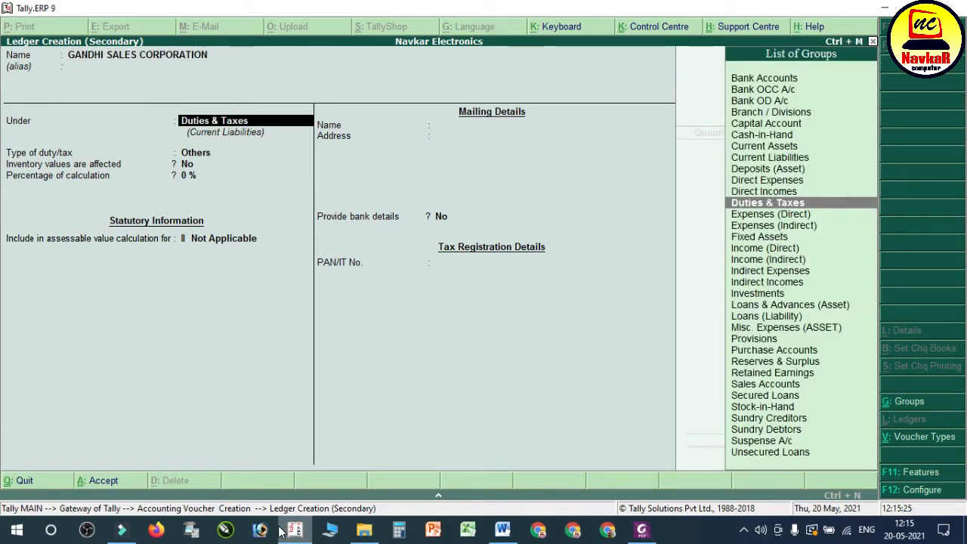
pyautogui.write('SUN')
pyautogui.press('Return')
pyautogui.press('Return')
# Step: Enter JAIPUR as the ledger's address, keeping India and Rajasthan as country and state and no bank details
pyautogui.press('Return')
pyautogui.press('Return')
pyautogui.press('Return')
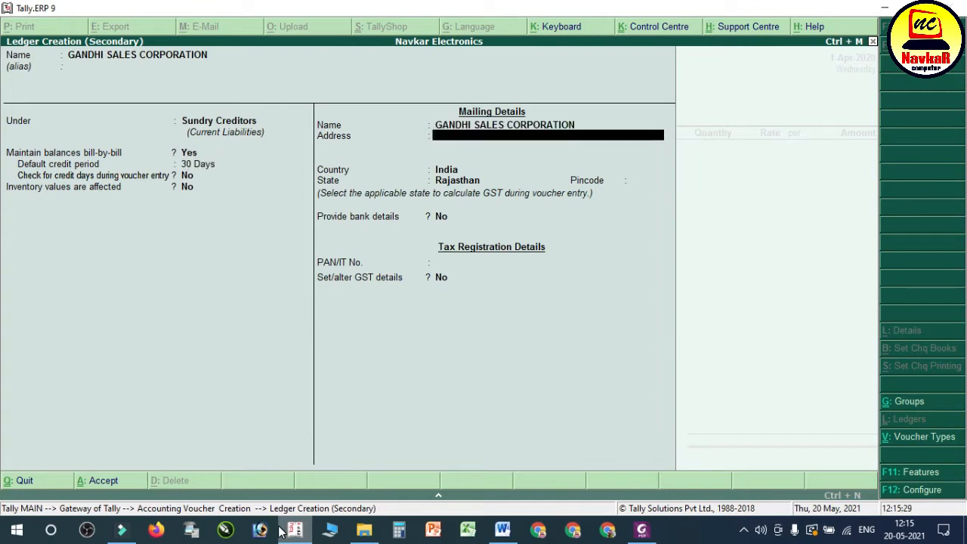
pyautogui.write('JAIPUR')
pyautogui.press('Return')
pyautogui.press('Return')
pyautogui.press('Return')
pyautogui.press('Return')
pyautogui.press('Return')
pyautogui.press('Return')
pyautogui.press('Return')
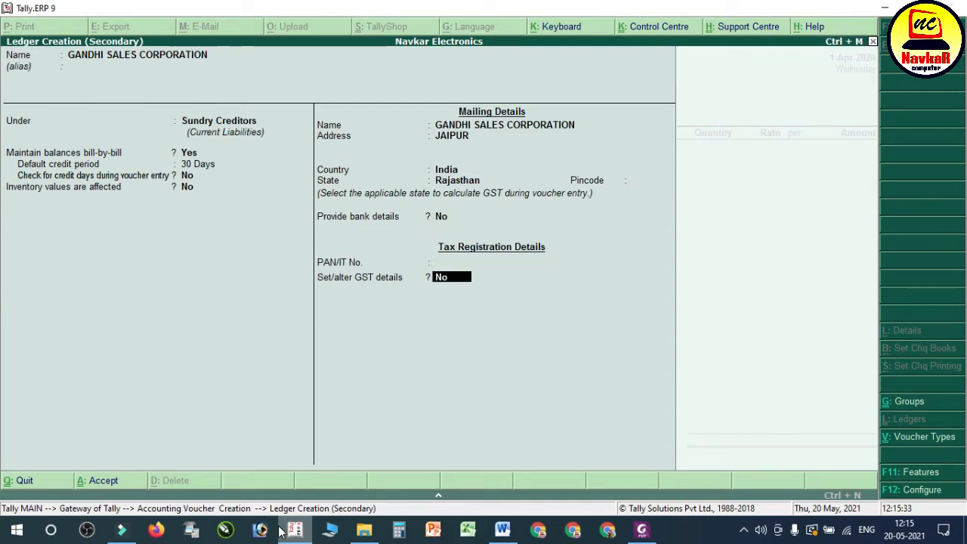
# Step: Open the ledger's GST details with registration type Regular and party type Not Applicable
pyautogui.press('Return')
pyautogui.press('Return')
pyautogui.press('Return')
pyautogui.press('Return')
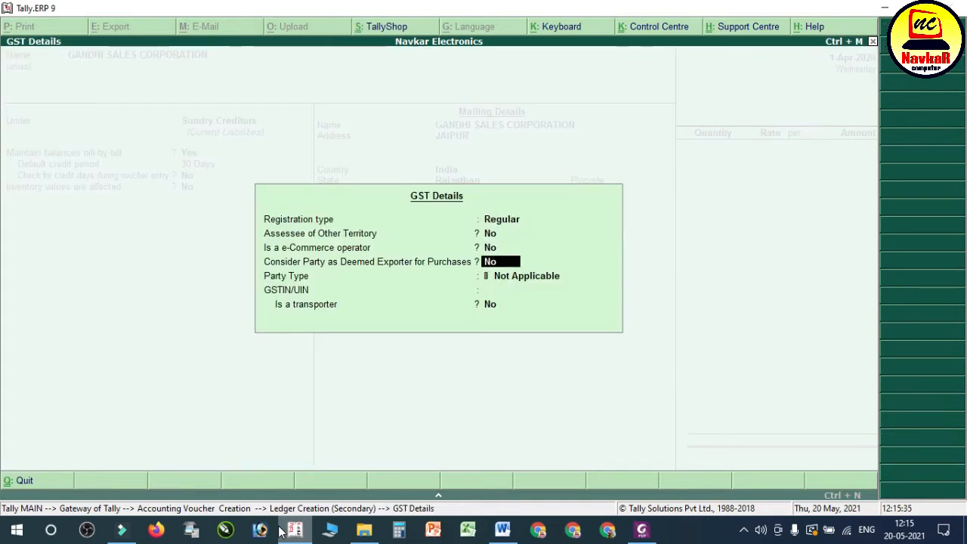
pyautogui.press('Return')
pyautogui.press('Return')
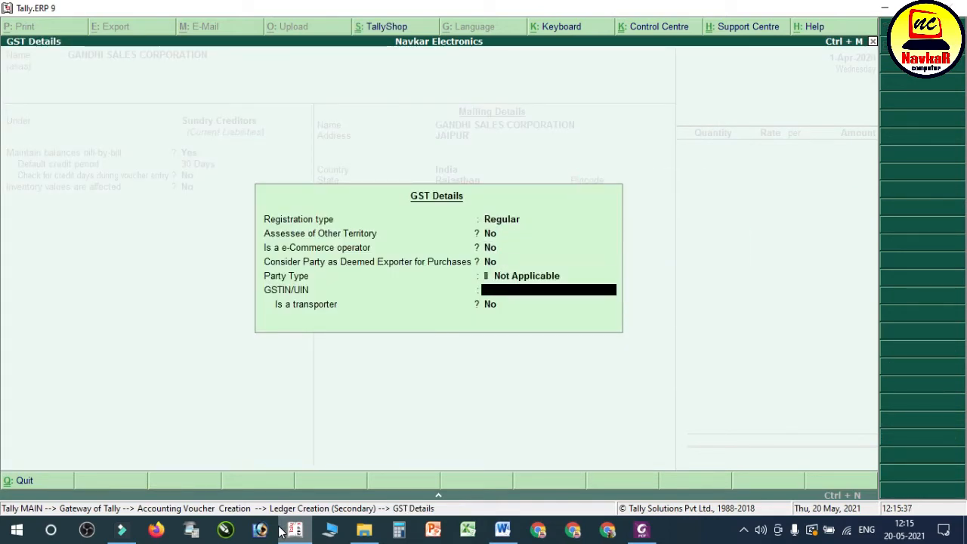
# Step: Enter the supplier's GSTIN from the bill PDF into the GST details, with Tally windowed over the PDF, and restore Tally to full size
pyautogui.click(295, 531)
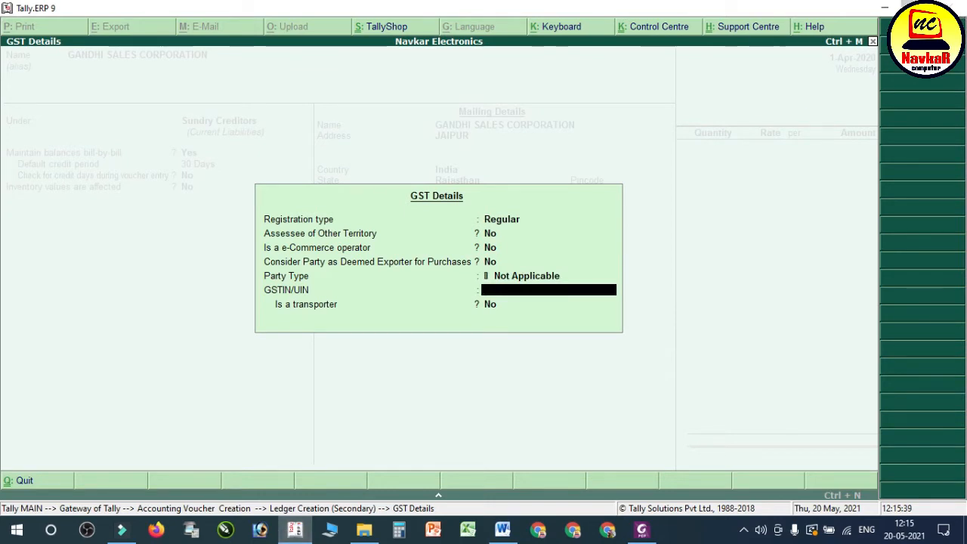
pyautogui.scroll(-10, 453, 410)
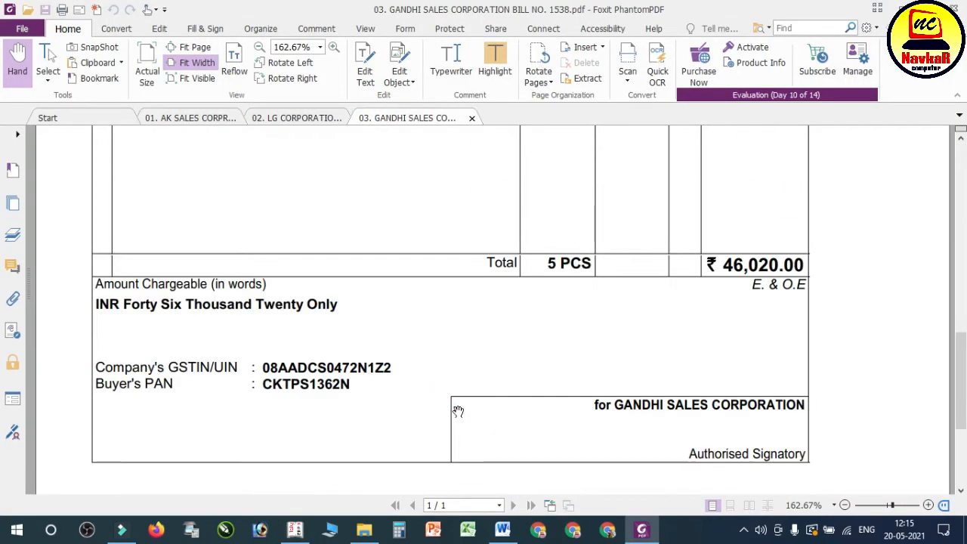
pyautogui.scroll(2, 455, 411)
pyautogui.scroll(-3, 456, 411)
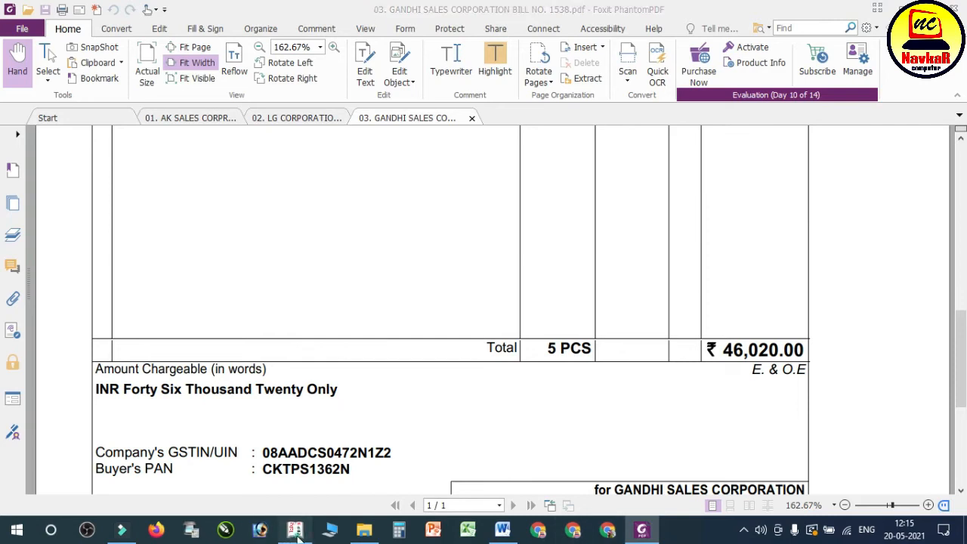
pyautogui.click(260, 531)
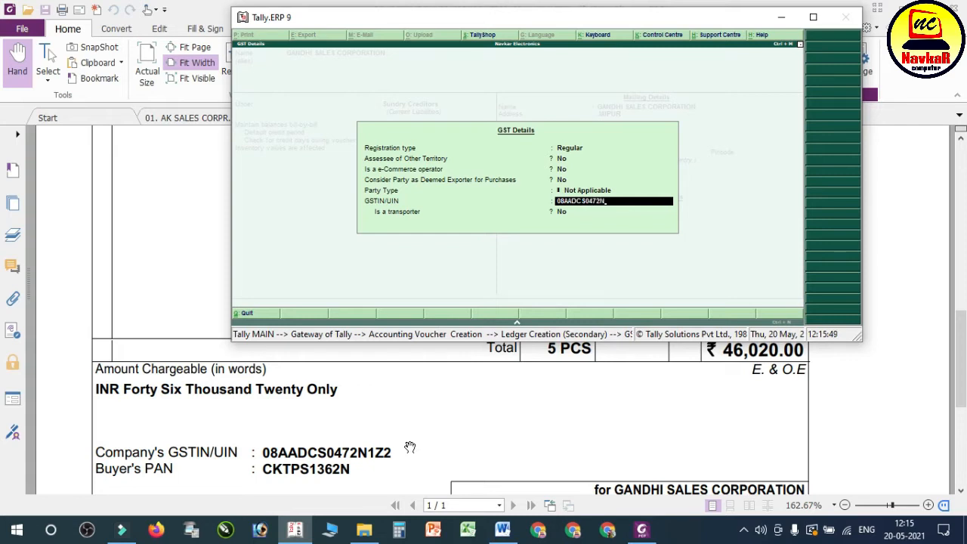
pyautogui.press('Return')
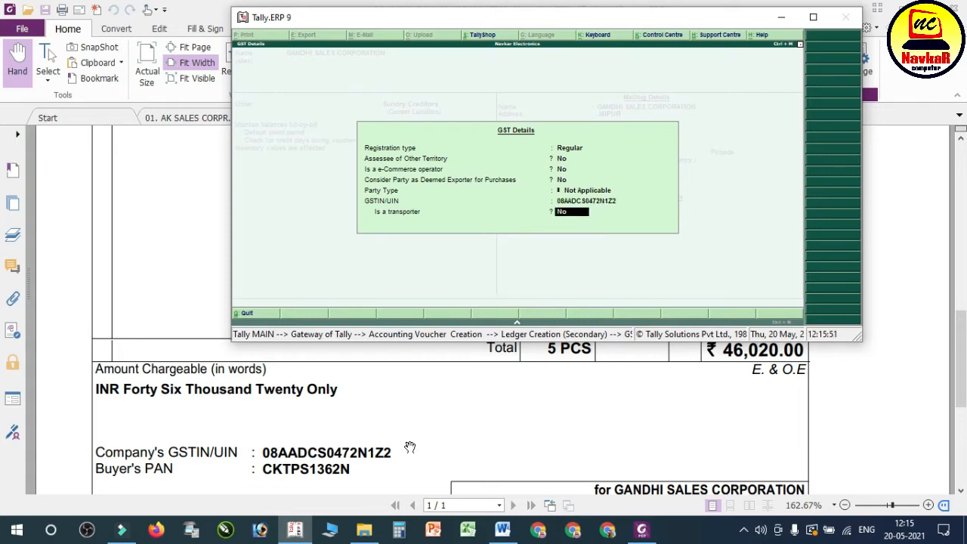
pyautogui.click(812, 17)
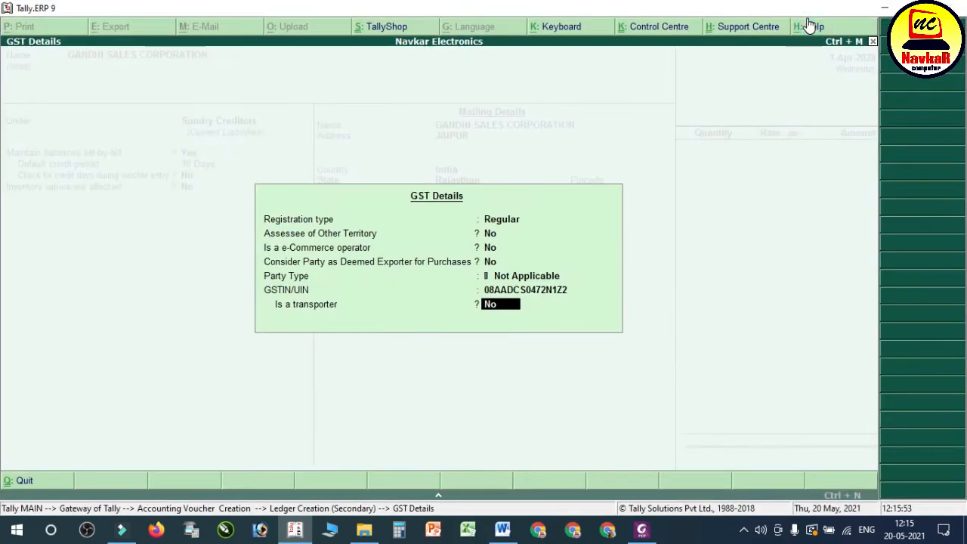
# Step: Save the supplier ledger as a non-transporter, accept its party details and choose Purchase A/c as the voucher's purchase ledger
pyautogui.press('Return')
pyautogui.press('Return')
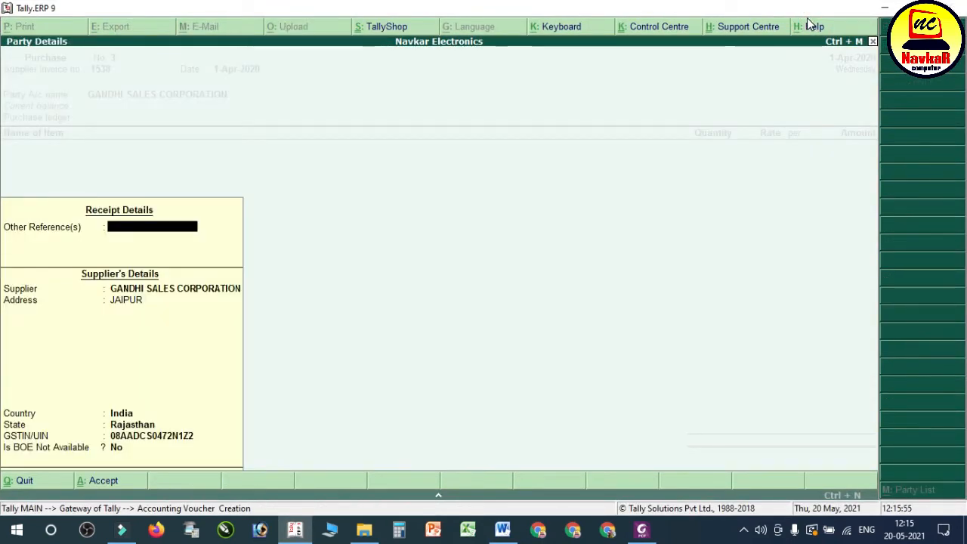
pyautogui.press('Return')
pyautogui.press('Return')
pyautogui.press('Return')
pyautogui.press('Return')
pyautogui.press('Return')
pyautogui.press('Return')
pyautogui.press('Return')
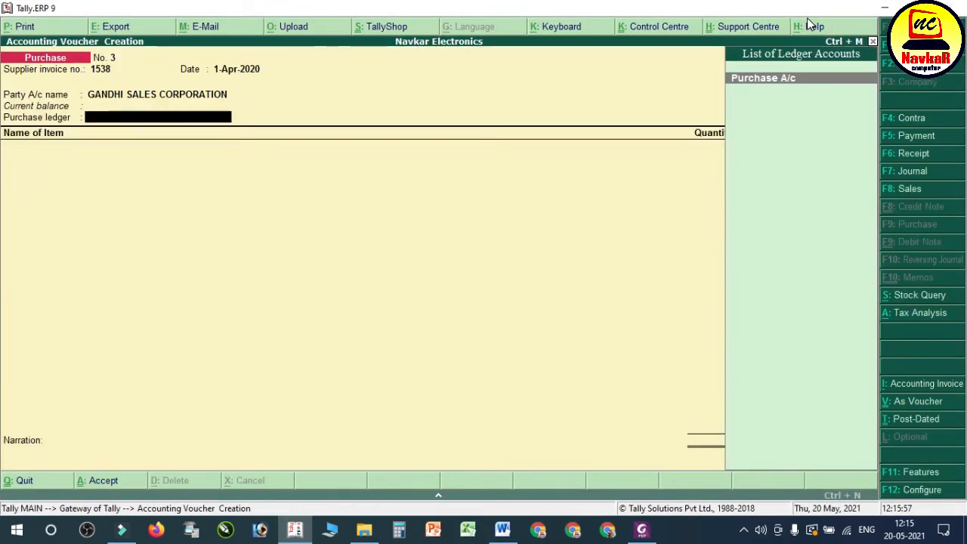
pyautogui.press('Return')
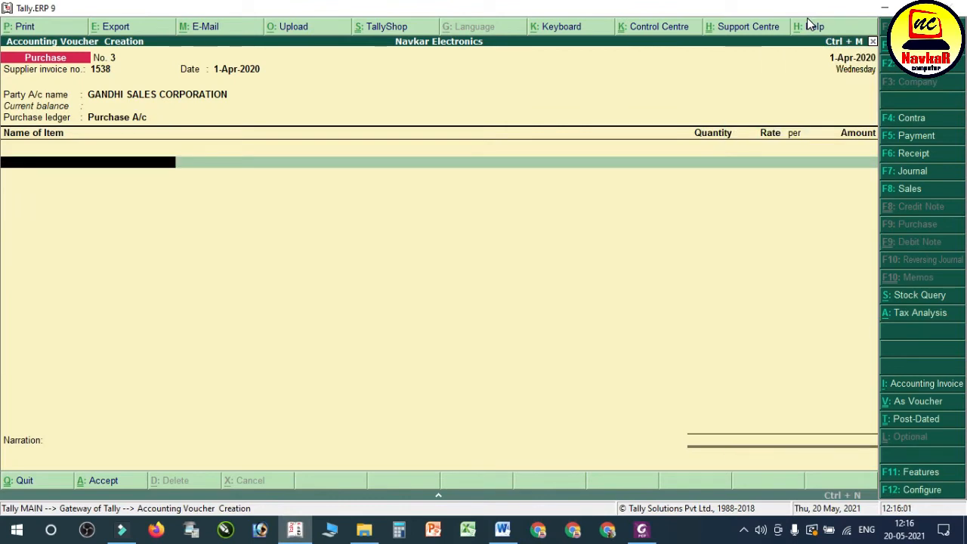
# Step: Check the item on the Gandhi Sales bill PDF and start a new stock item in Tally named 14" TV VIDEOCON
pyautogui.click(642, 529)
pyautogui.scroll(10, 534, 408)
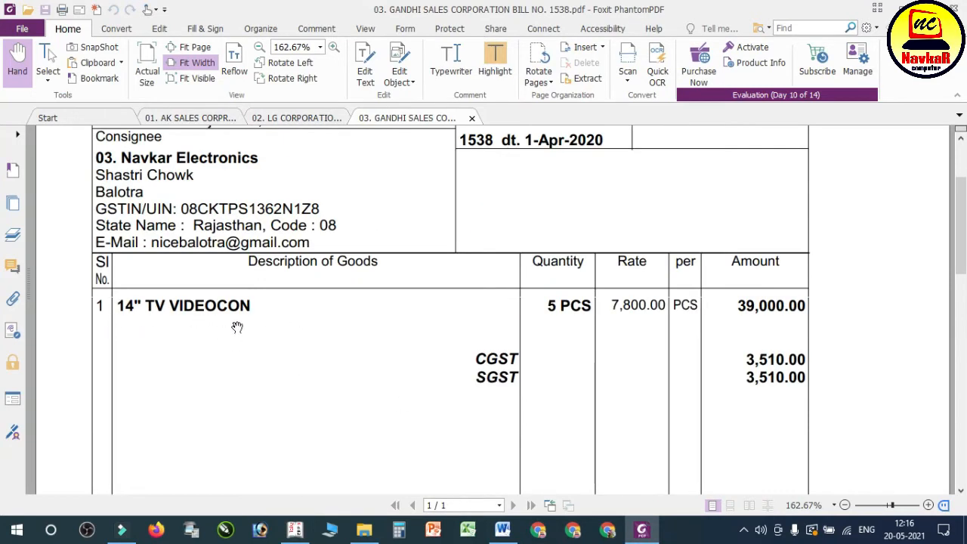
pyautogui.click(295, 529)
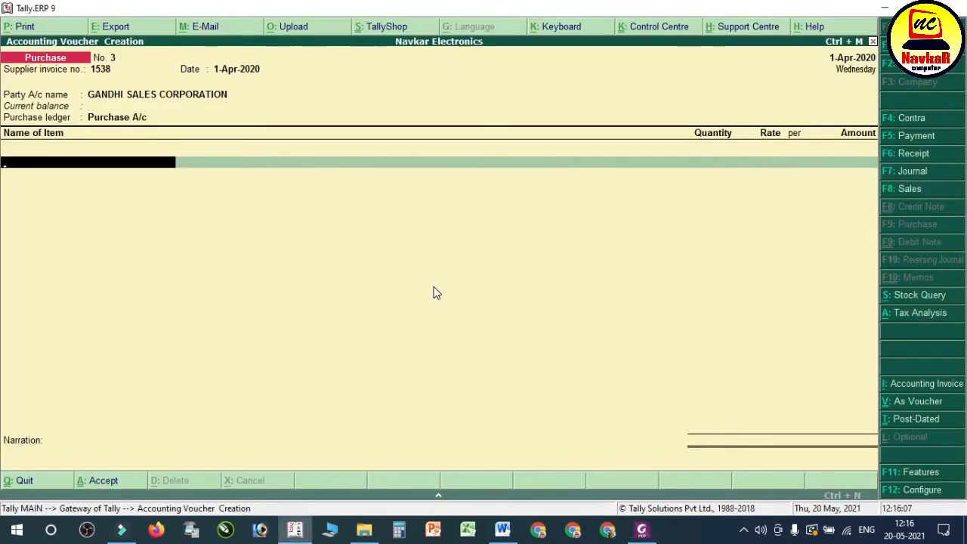
pyautogui.hotkey('alt', 'c')
pyautogui.write('14" TV VIDEOS')
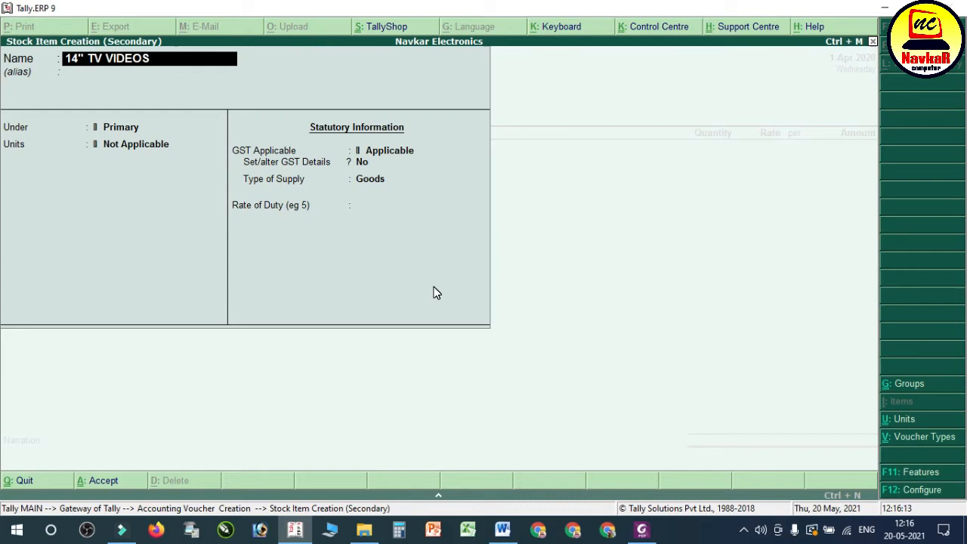
pyautogui.write('CON')
pyautogui.press('Return')
pyautogui.press('Return')
# Step: Put the stock item under Tv with units pcs and no standard rates, and open its GST details for entry
pyautogui.press('Down')
pyautogui.press('Return')
pyautogui.press('Return')
pyautogui.press('Return')
pyautogui.press('Return')
pyautogui.write('Y')
pyautogui.press('Return')
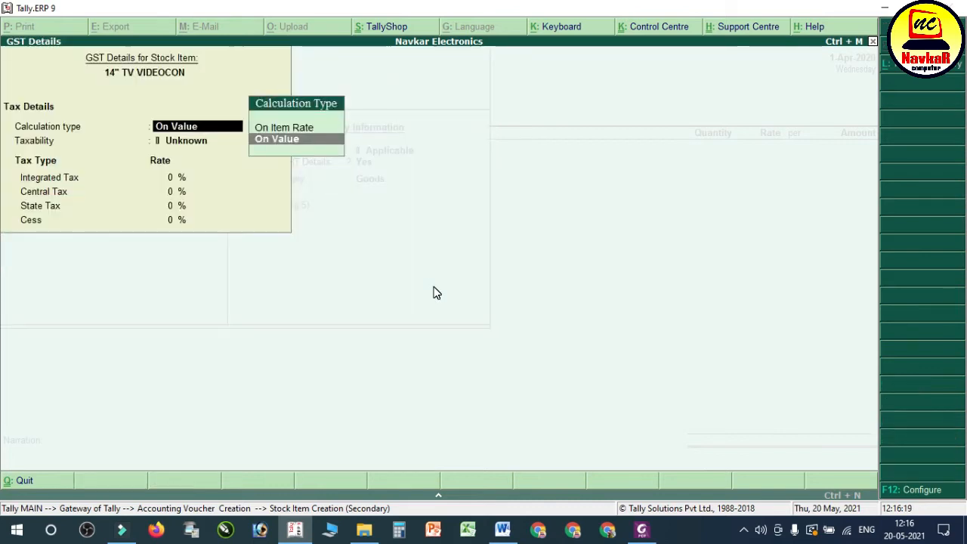
pyautogui.hotkey('ctrl', 'a')
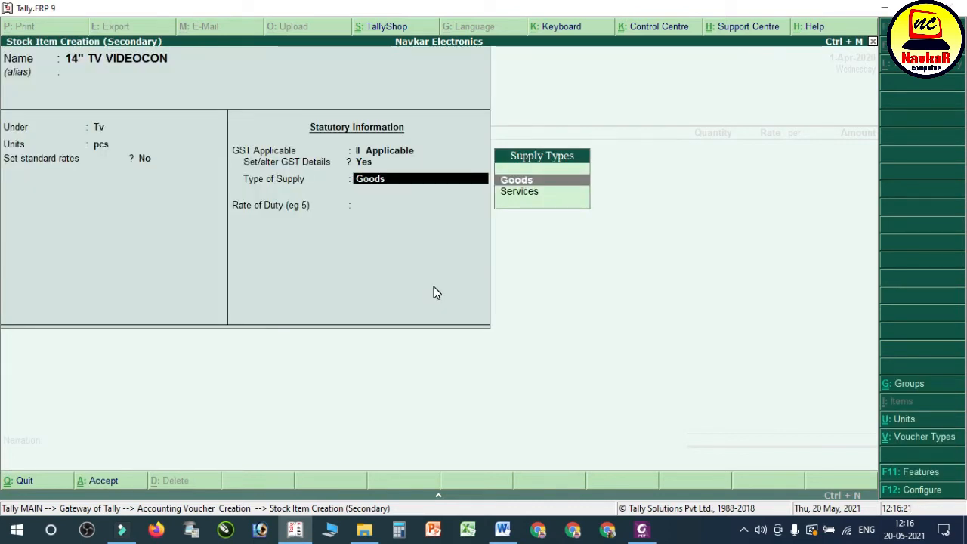
pyautogui.press('Return')
pyautogui.press('BackSpace')
pyautogui.press('BackSpace')
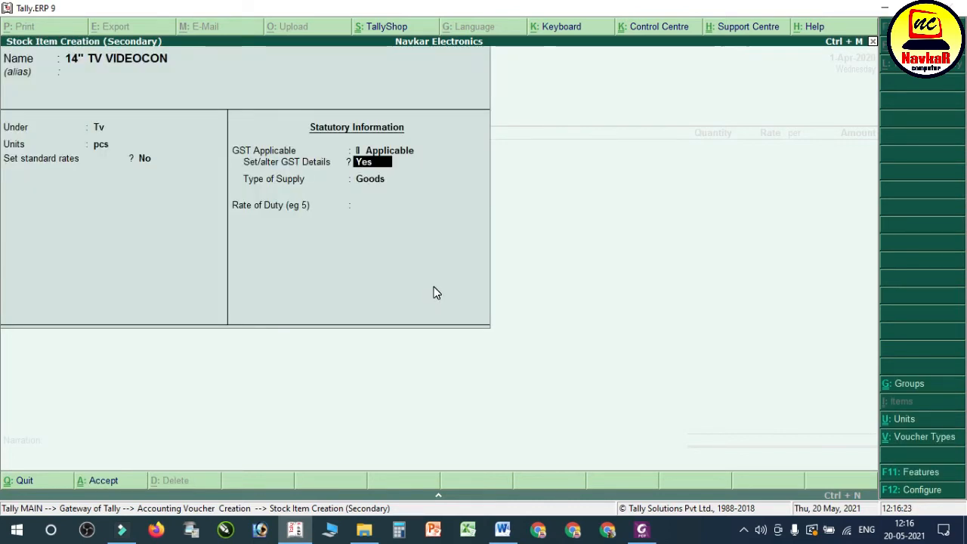
pyautogui.press('Return')
pyautogui.press('Return')
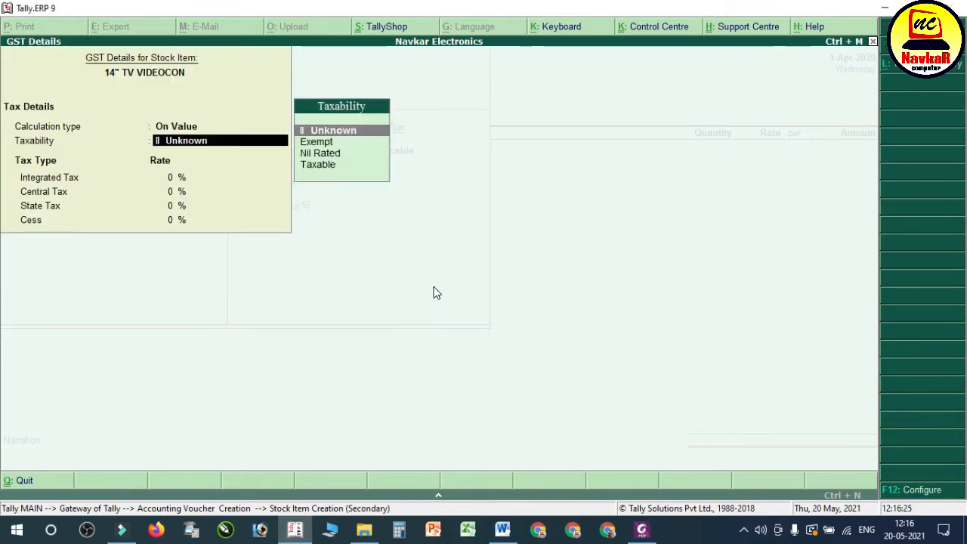
pyautogui.hotkey('ctrl', 'a')
pyautogui.press('BackSpace')
# Step: Make the item Taxable on value with 18% integrated tax and save it into the purchase voucher
pyautogui.press('Return')
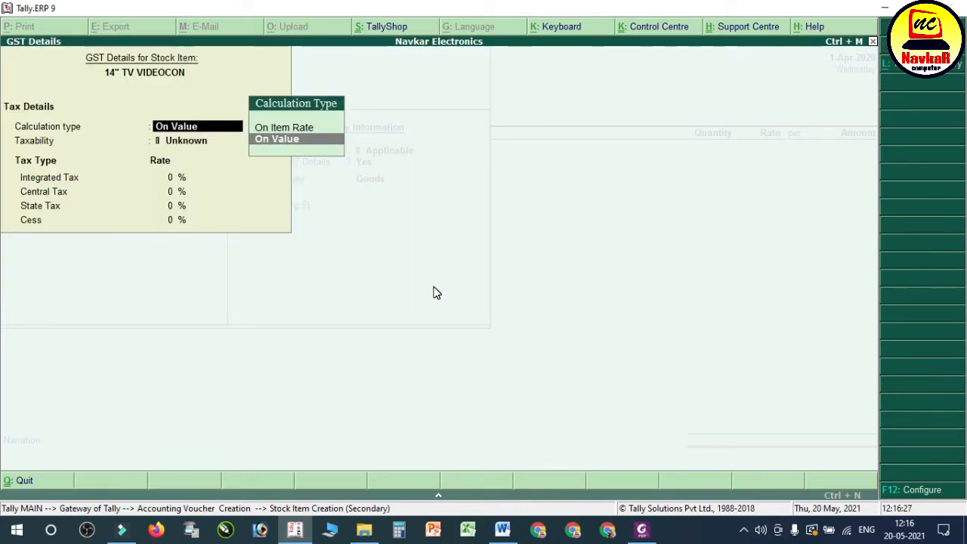
pyautogui.press('Return')
pyautogui.press('Down')
pyautogui.press('Down')
pyautogui.press('Down')
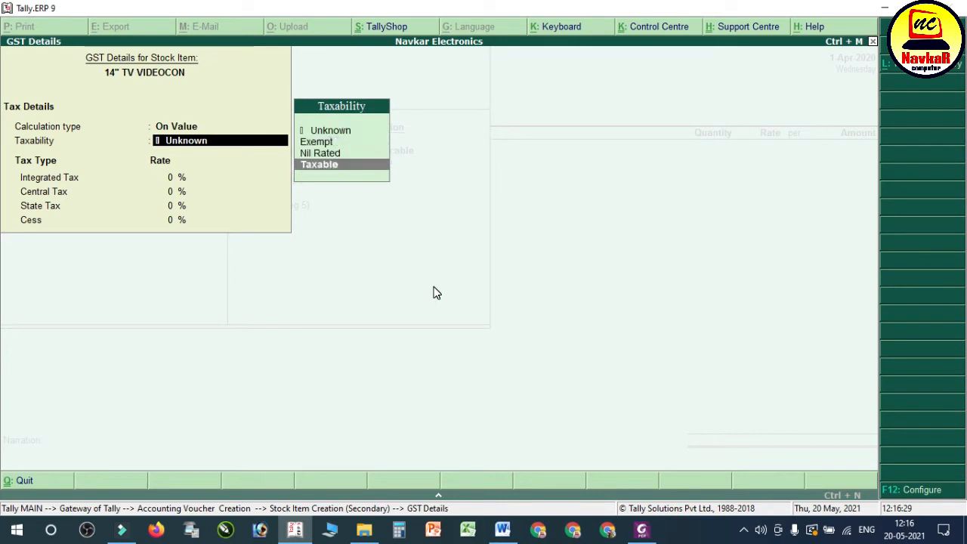
pyautogui.press('Return')
pyautogui.write('18')
pyautogui.press('Return')
pyautogui.press('Return')
pyautogui.press('Return')
pyautogui.press('Return')
pyautogui.press('Return')
pyautogui.press('Return')
pyautogui.press('Return')
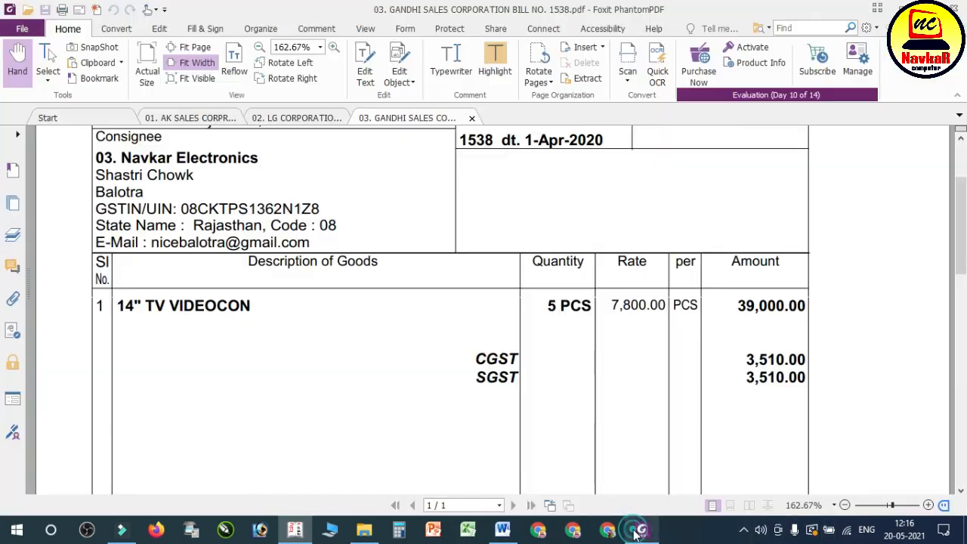
# Step: Enter a quantity of 5 pcs at a rate of 7,800 for the 14" TV VIDEOCON line, following the bill PDF
pyautogui.click(639, 531)
pyautogui.click(640, 531)
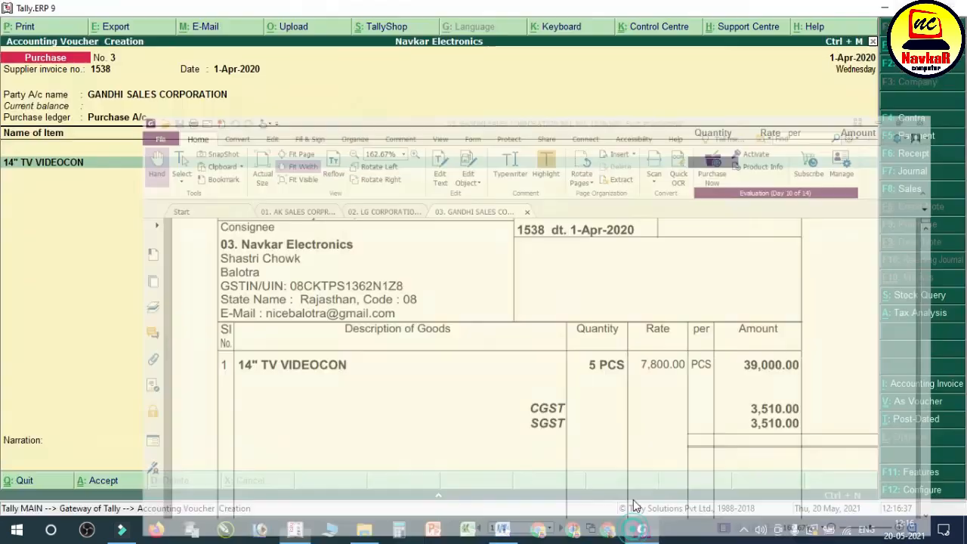
pyautogui.write('5')
pyautogui.press('Return')
pyautogui.write('7,800')
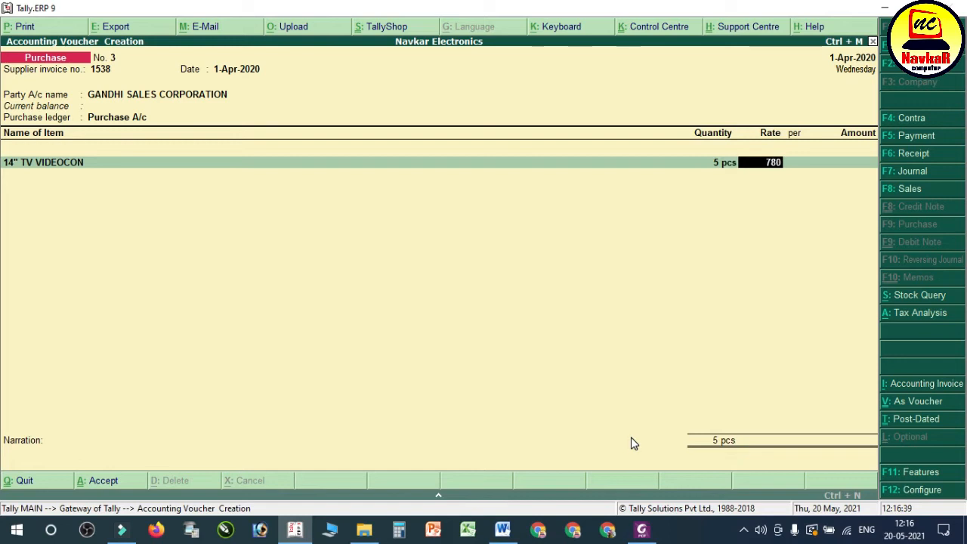
pyautogui.press('Return')
pyautogui.press('Return')
pyautogui.press('Return')
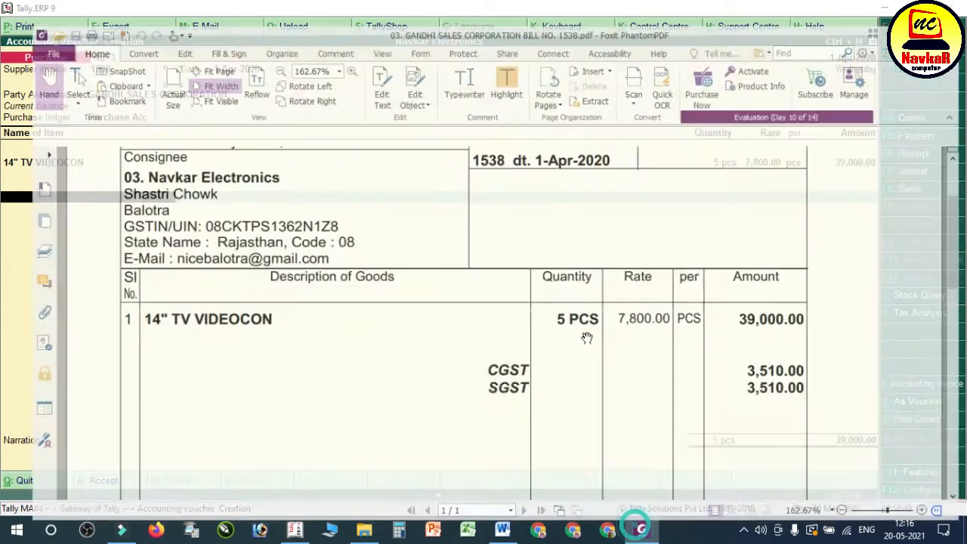
# Step: Review the tax lines on the bill PDF and add the CGST and SGST ledgers to the purchase voucher in Tally
pyautogui.scroll(5, 544, 300)
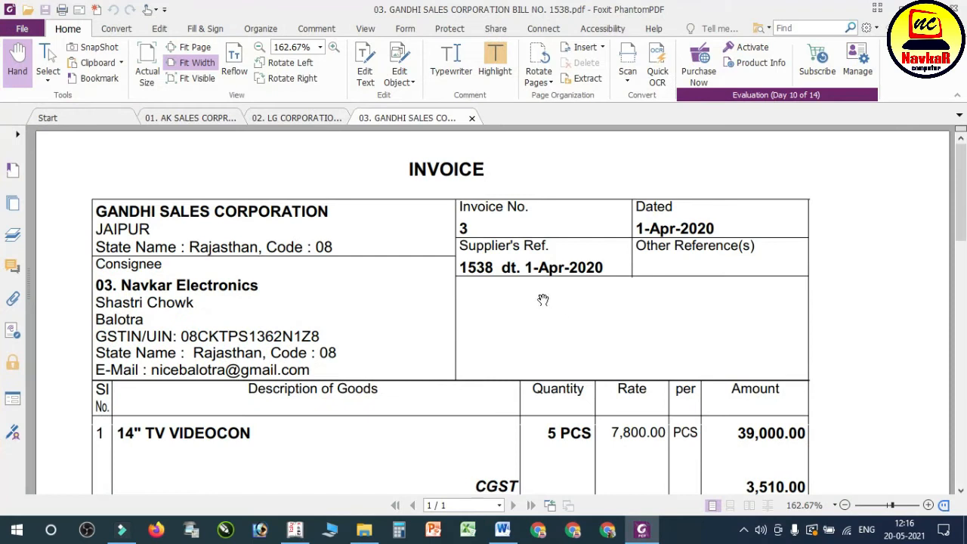
pyautogui.scroll(-3, 676, 345)
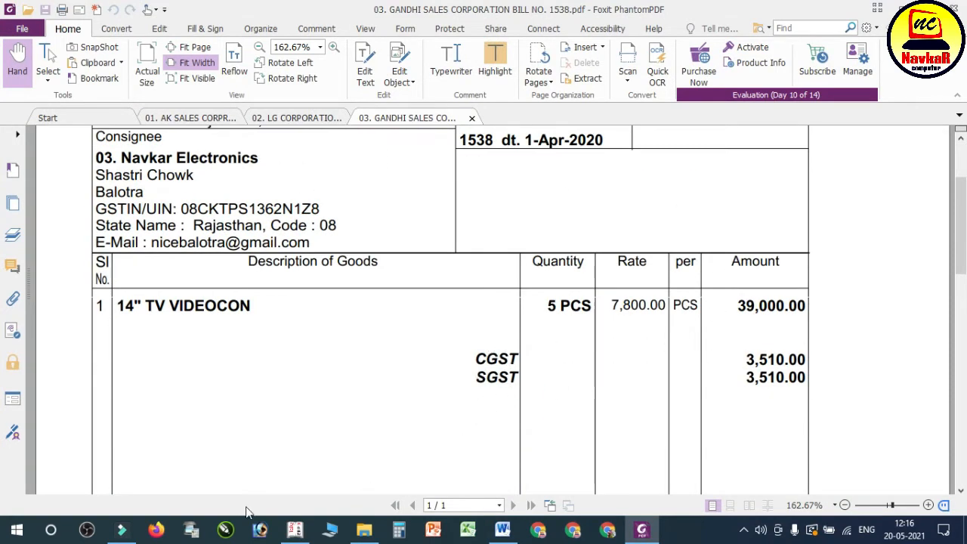
pyautogui.click(295, 529)
pyautogui.write('CG')
pyautogui.press('Return')
pyautogui.press('Return')
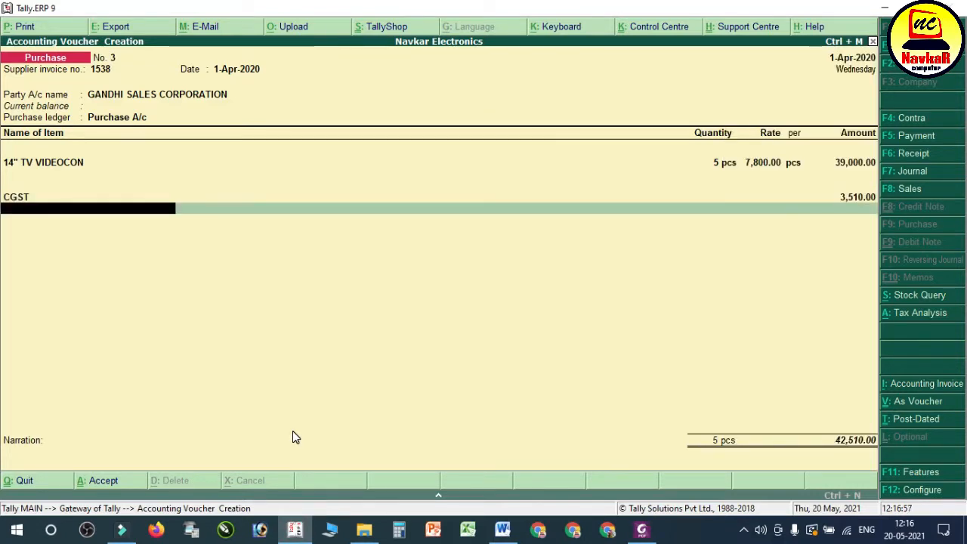
pyautogui.write('SG')
# Step: Accept the SGST amount, save the purchase voucher without a narration and switch to the transaction notes in Word
pyautogui.press('Return')
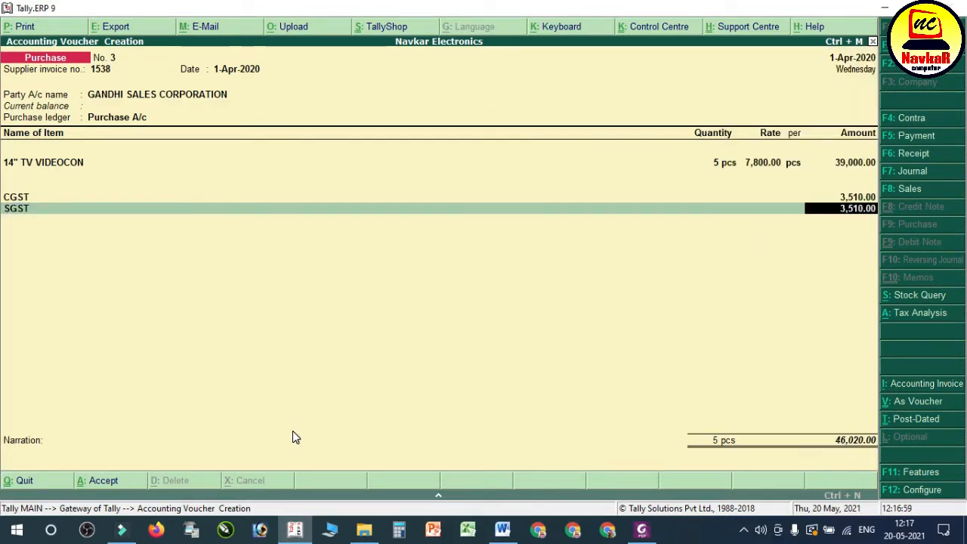
pyautogui.press('Return')
pyautogui.press('Return')
pyautogui.press('Return')
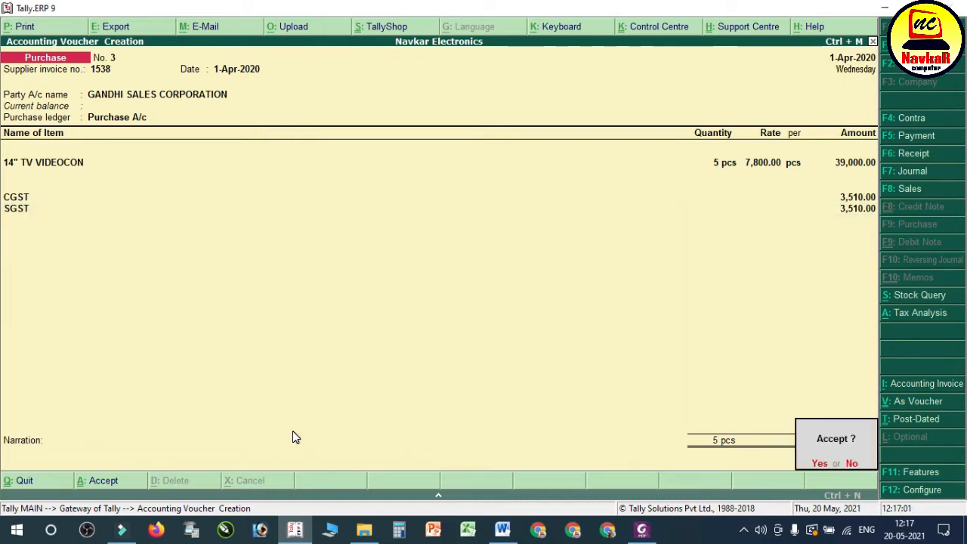
pyautogui.press('Return')
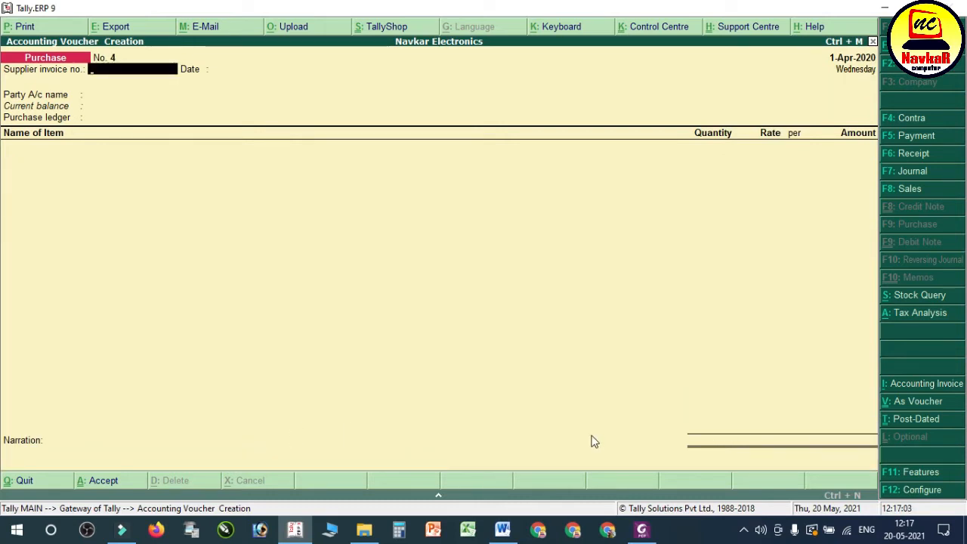
pyautogui.click(503, 529)
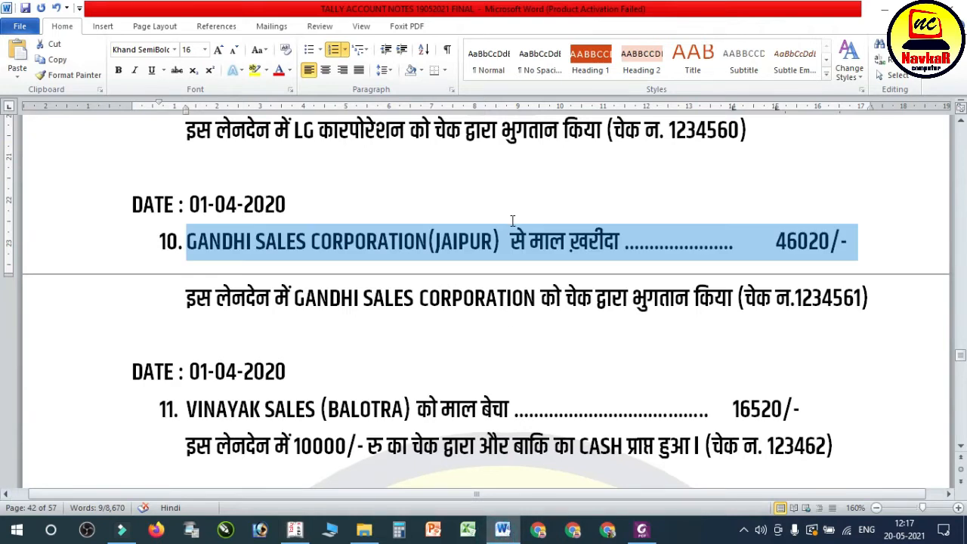
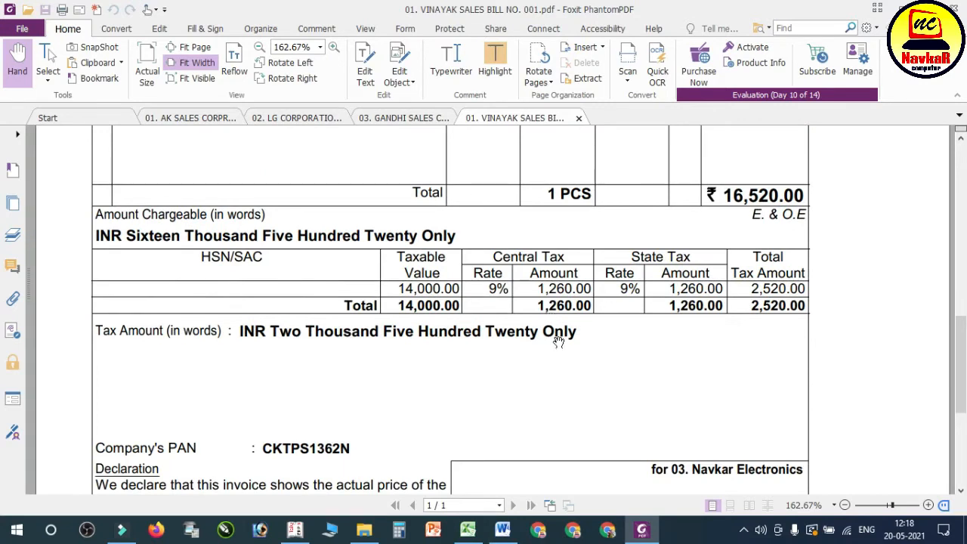
# Step: Check the header of the Vinayak Sales bill PDF, switch to Tally.ERP 9 and start a Sales voucher with reference number 001
pyautogui.scroll(6, 567, 383)
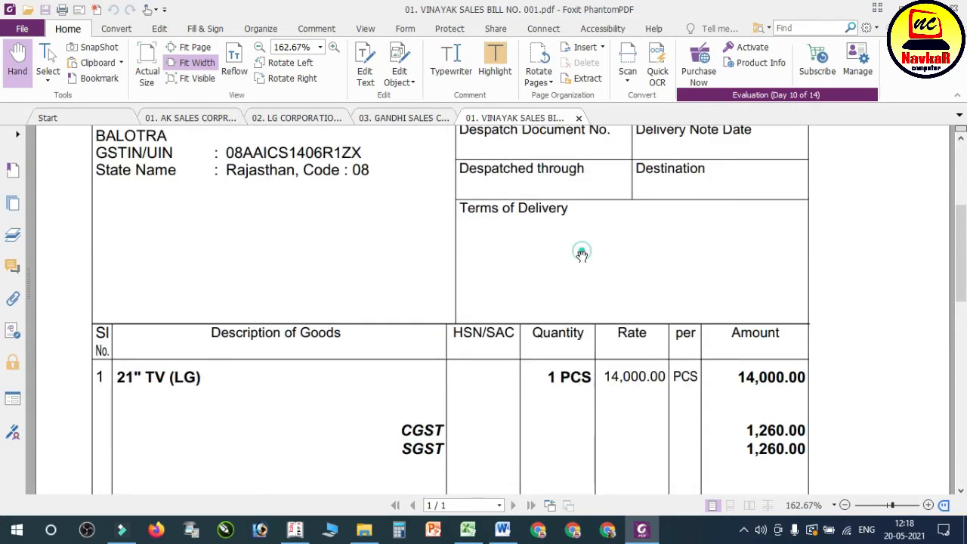
pyautogui.scroll(4, 582, 272)
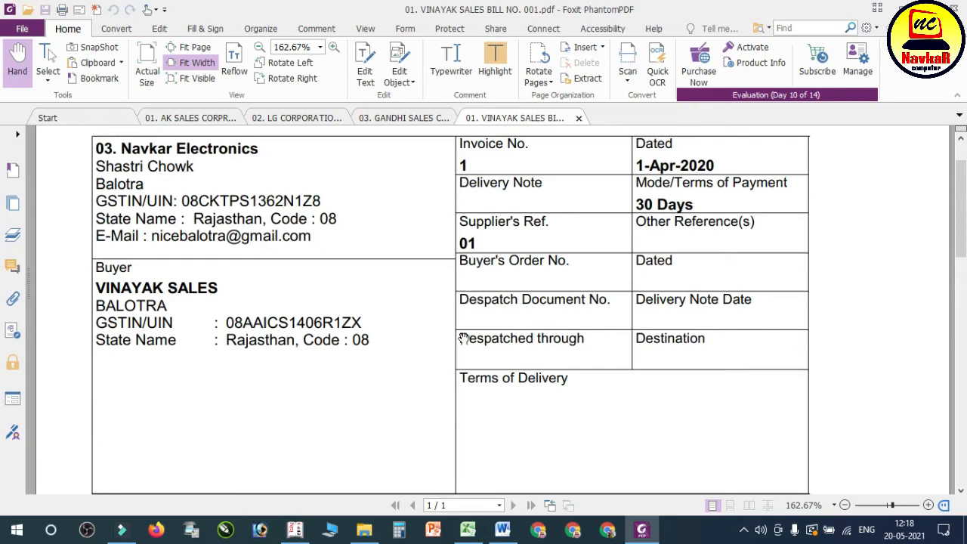
pyautogui.click(302, 529)
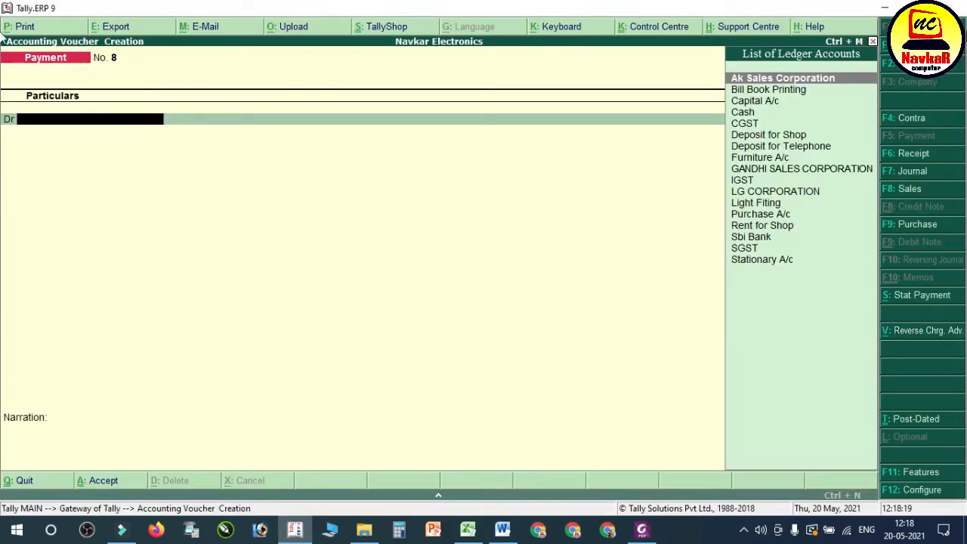
pyautogui.press('F8')
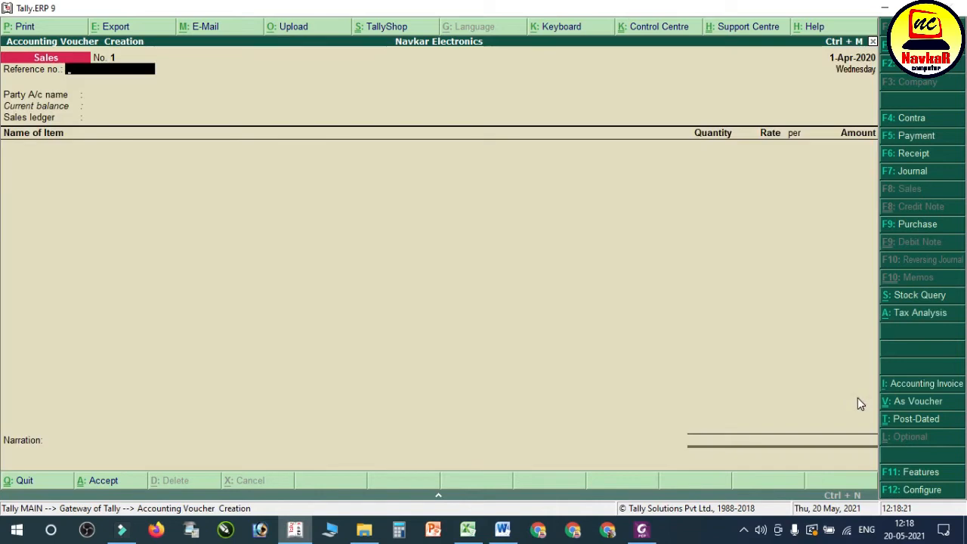
pyautogui.write('001')
pyautogui.press('Return')
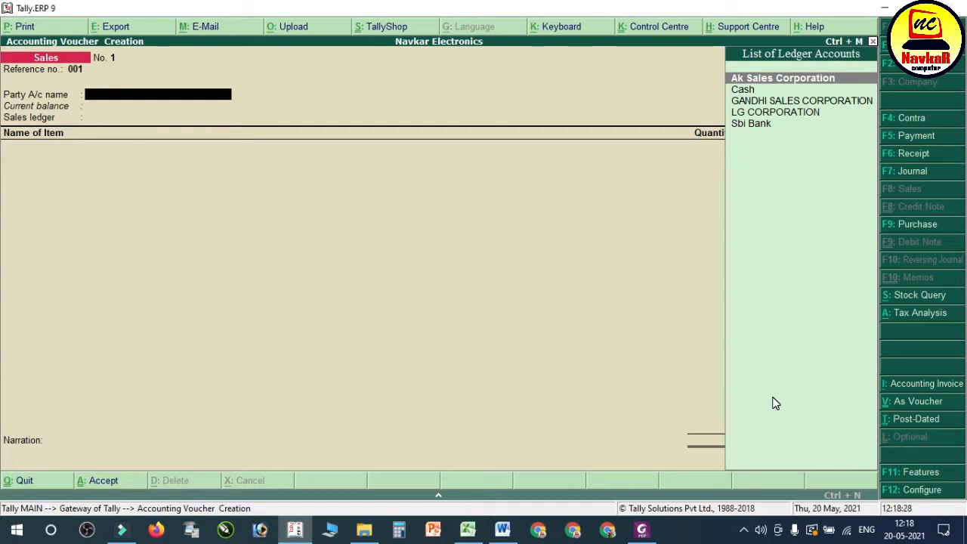
# Step: Create a party ledger named VINAYAK SALES from the sales voucher and place it under Sundry Debtors
pyautogui.hotkey('alt', 'c')
pyautogui.write('VINAYAK SAL')
pyautogui.press('Return')
pyautogui.press('Return')
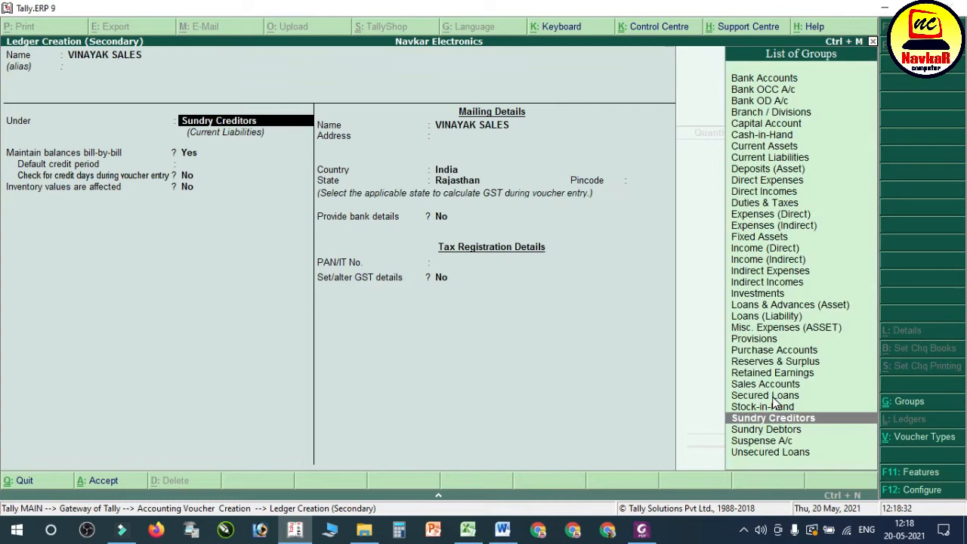
pyautogui.write('su')
pyautogui.press('Down')
pyautogui.press('Down')
pyautogui.press('Return')
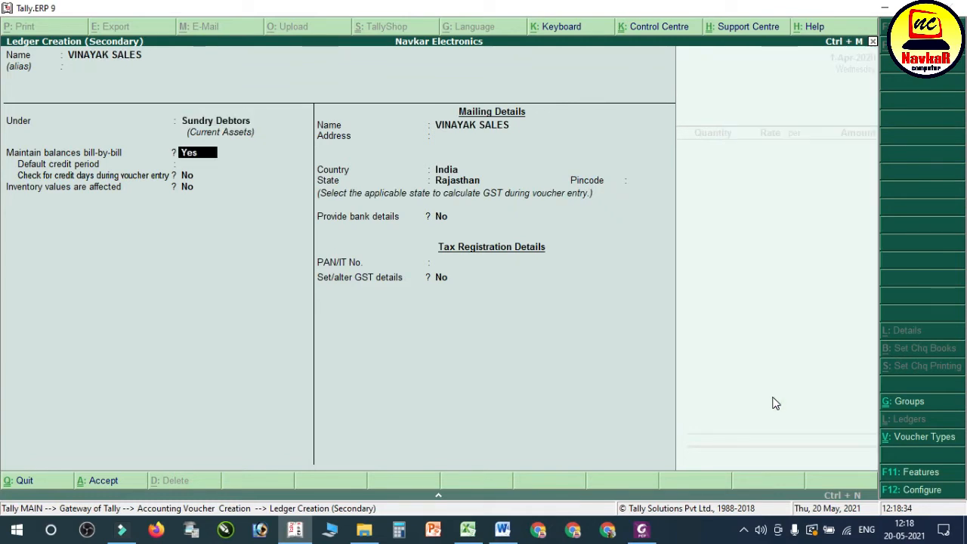
# Step: Keep bill-by-bill balances for the party, set the default credit period to 30 days and enable the credit days check during voucher entry
pyautogui.press('Return')
pyautogui.write('30')
pyautogui.press('Return')
pyautogui.press('y')
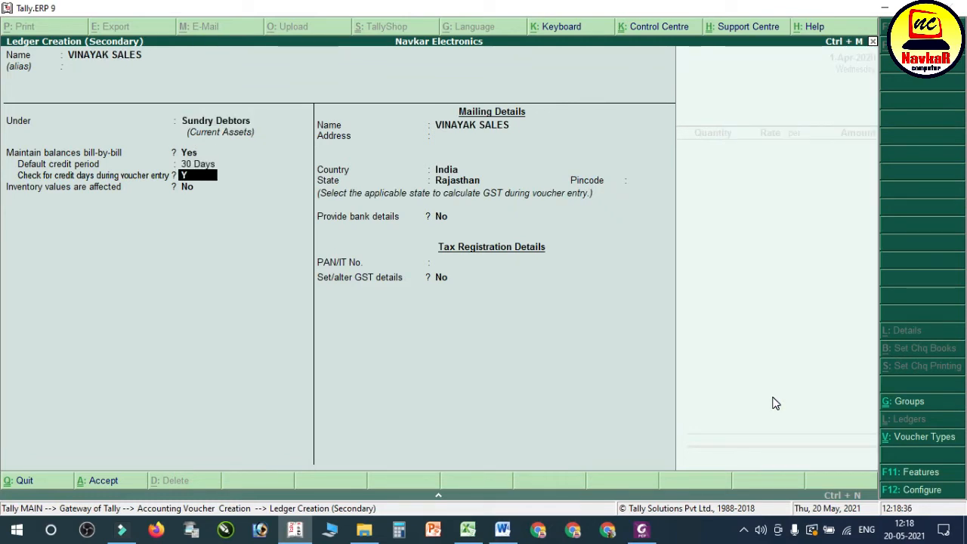
pyautogui.press('Return')
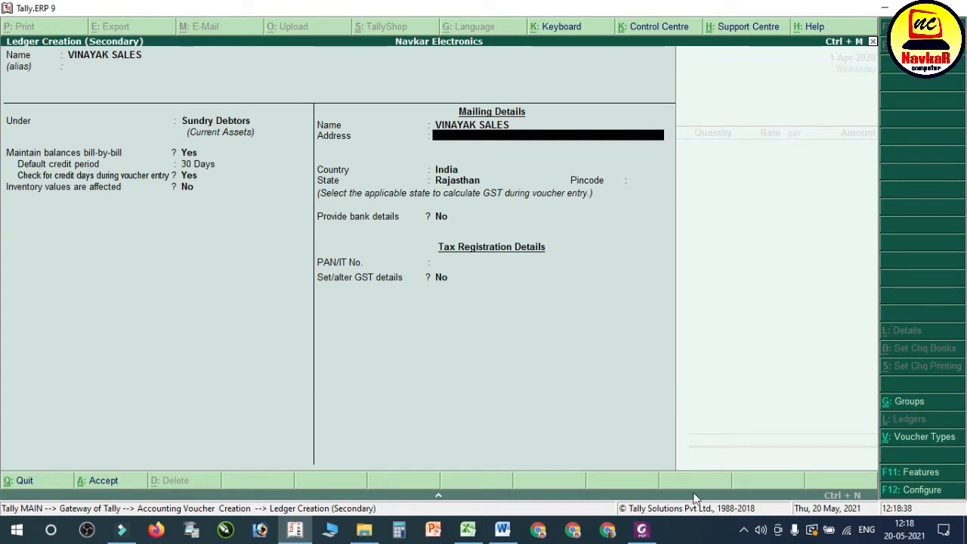
# Step: Enter BALOTRA as the ledger's mailing address, following the bill PDF, and keep the remaining mailing and bank defaults
pyautogui.click(642, 529)
pyautogui.scroll(2, 508, 272)
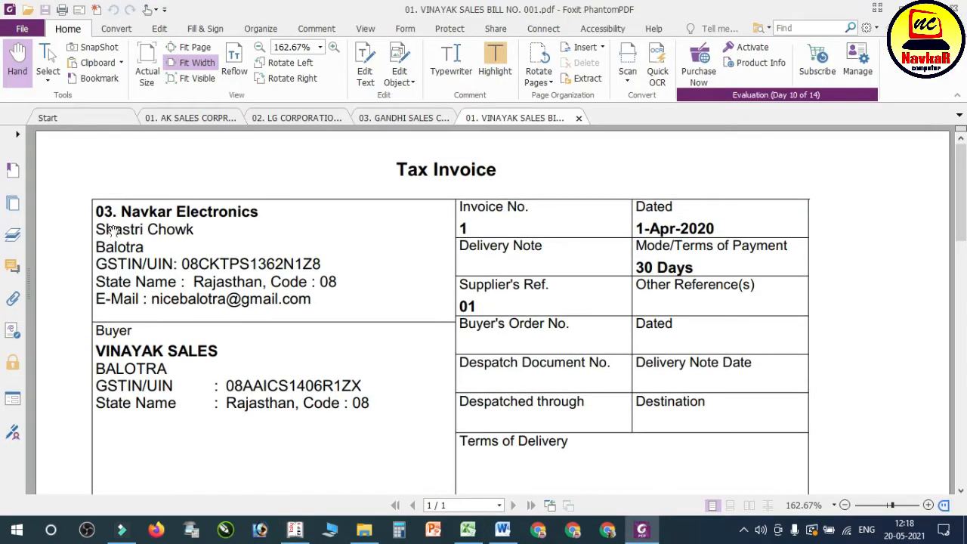
pyautogui.click(295, 529)
pyautogui.write('BA')
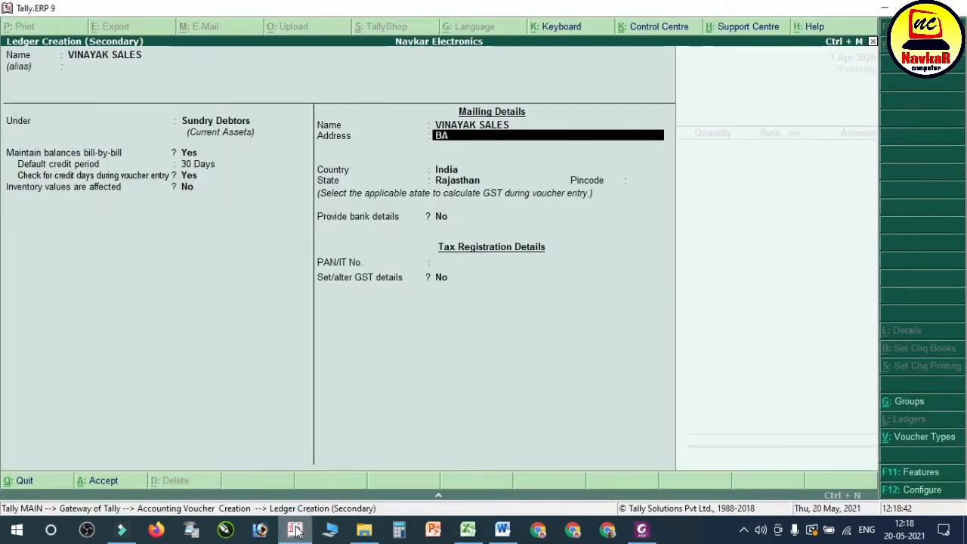
pyautogui.write('LOTRA')
pyautogui.press('Return')
pyautogui.press('Return')
# Step: Enable GST details for the ledger with the Regular registration type and keep the other defaults as far as the GSTIN/UIN
pyautogui.press('Return')
pyautogui.press('Return')
pyautogui.press('Return')
pyautogui.press('Return')
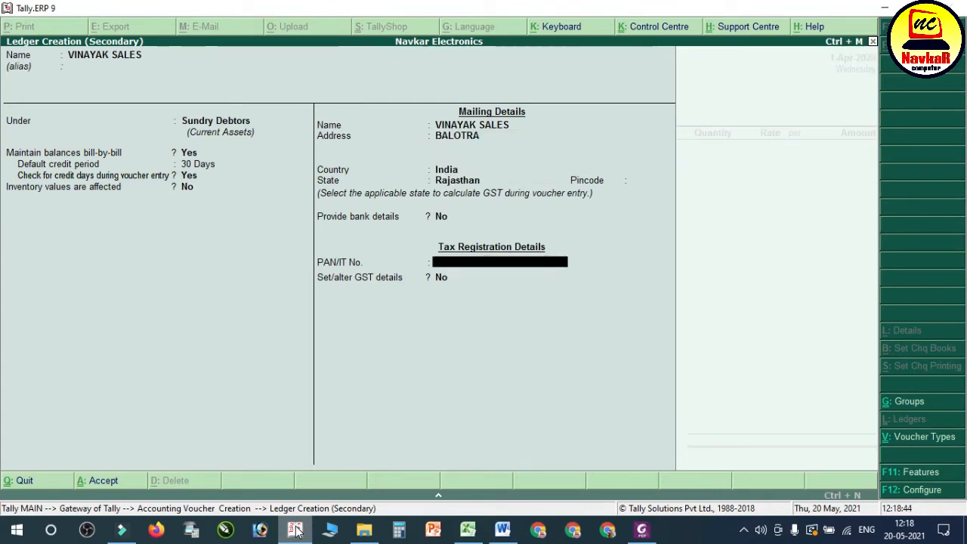
pyautogui.press('Return')
pyautogui.press('y')
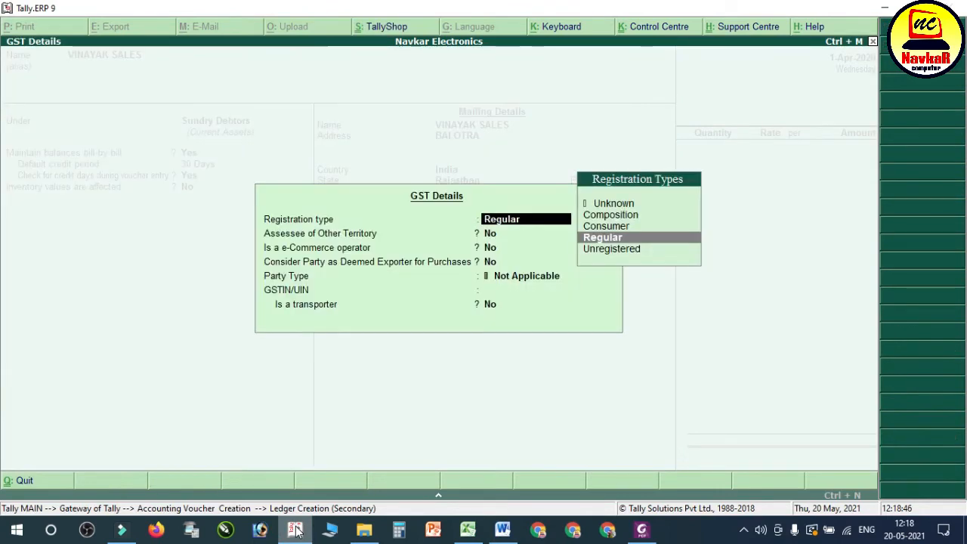
pyautogui.press('Return')
pyautogui.press('Return')
pyautogui.press('Return')
pyautogui.press('Return')
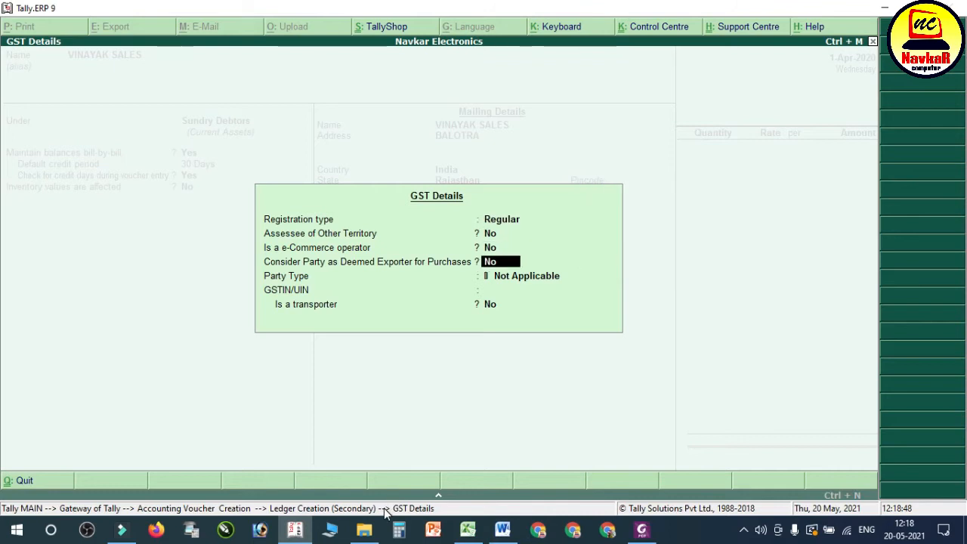
pyautogui.press('Return')
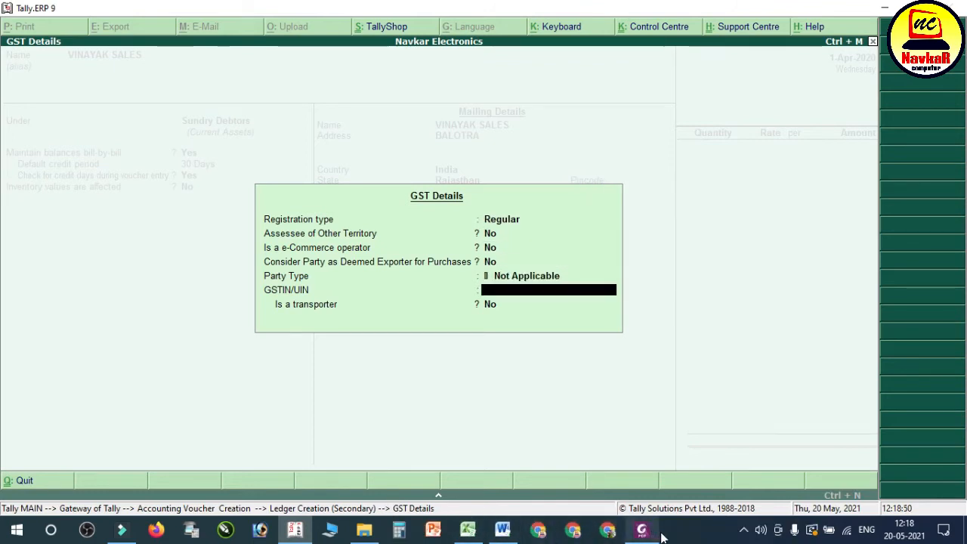
# Step: Look up the buyer's GSTIN on the Vinayak Sales bill PDF and return to Tally
pyautogui.click(643, 530)
pyautogui.scroll(-6, 559, 284)
pyautogui.scroll(2, 559, 284)
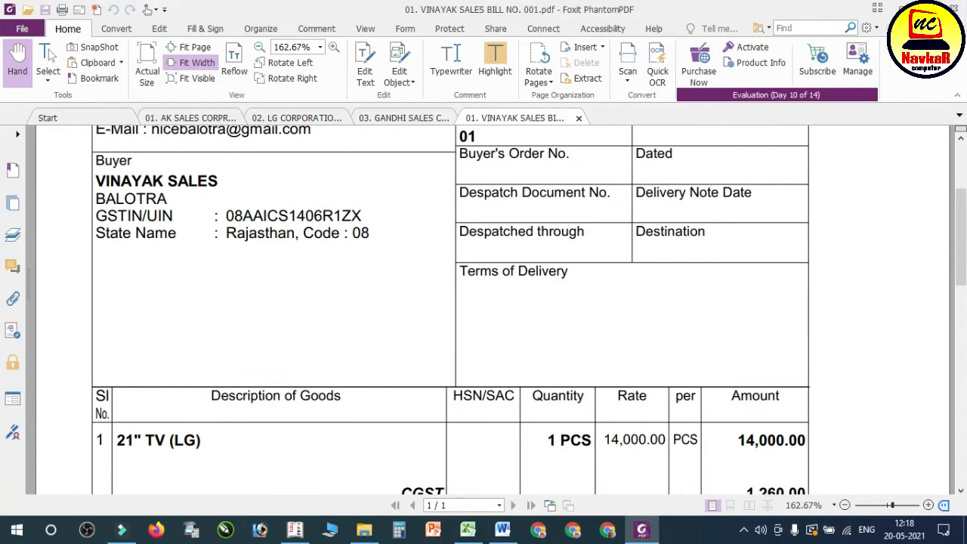
pyautogui.click(928, 8)
pyautogui.scroll(3, 449, 279)
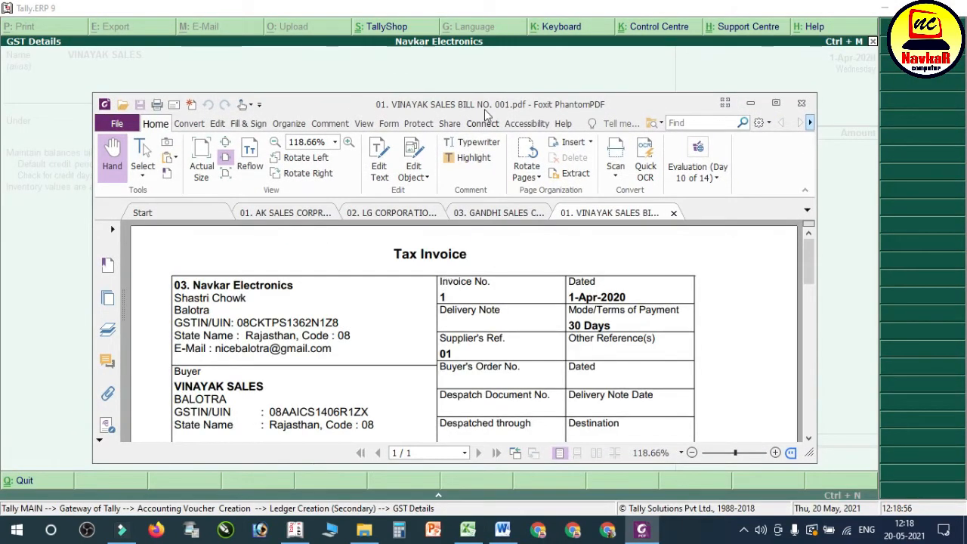
pyautogui.click(550, 103)
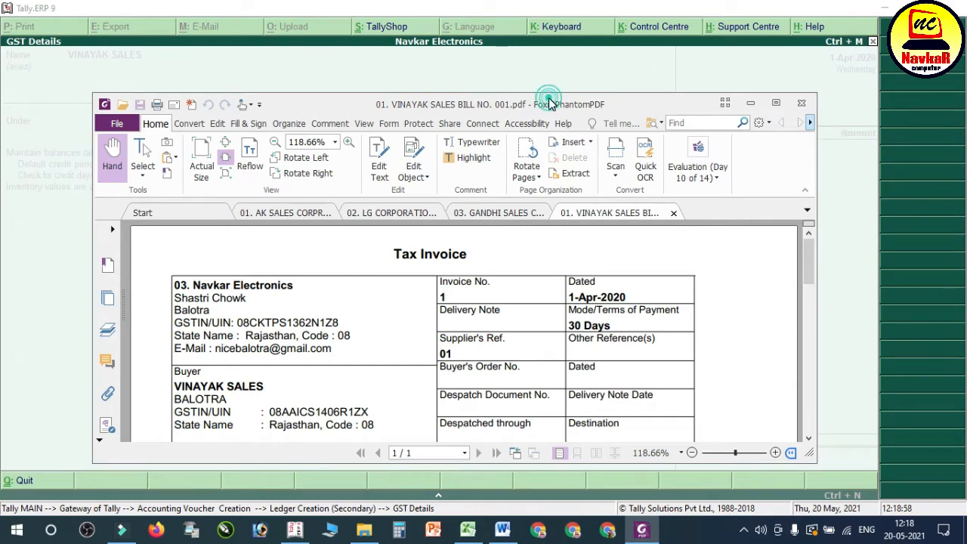
pyautogui.doubleClick(551, 103)
pyautogui.click(295, 532)
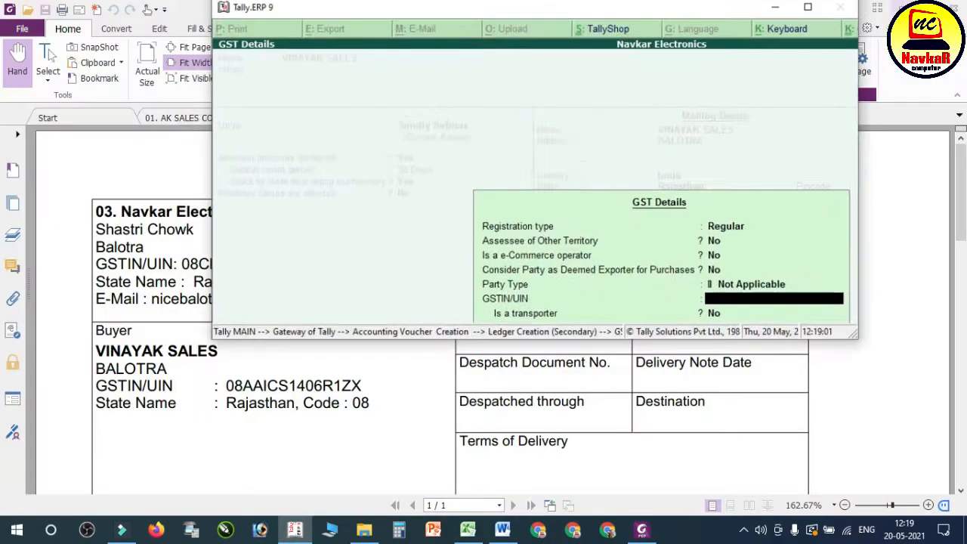
# Step: Float the Tally window over the bill PDF, enter the buyer's GSTIN from it, restore full screen and save the ledger
pyautogui.click(917, 8)
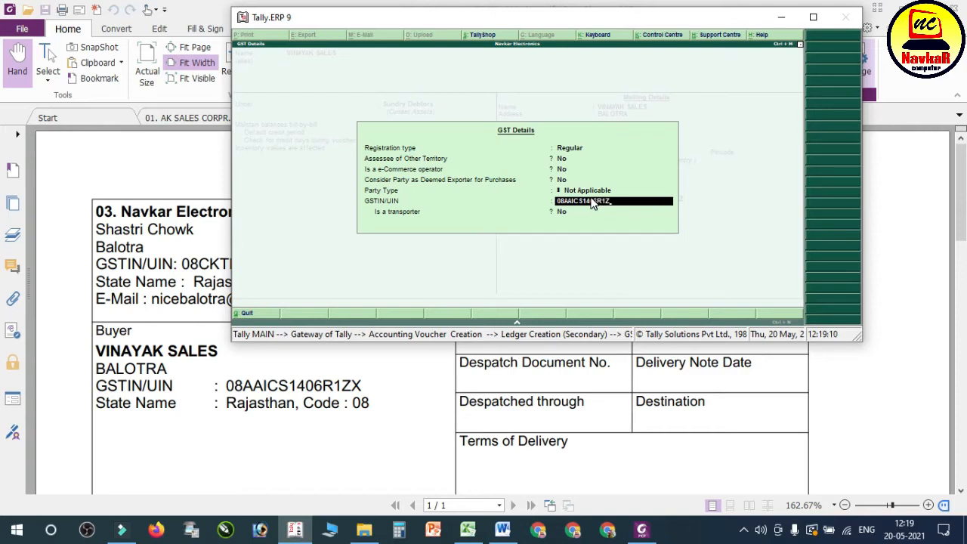
pyautogui.click(813, 16)
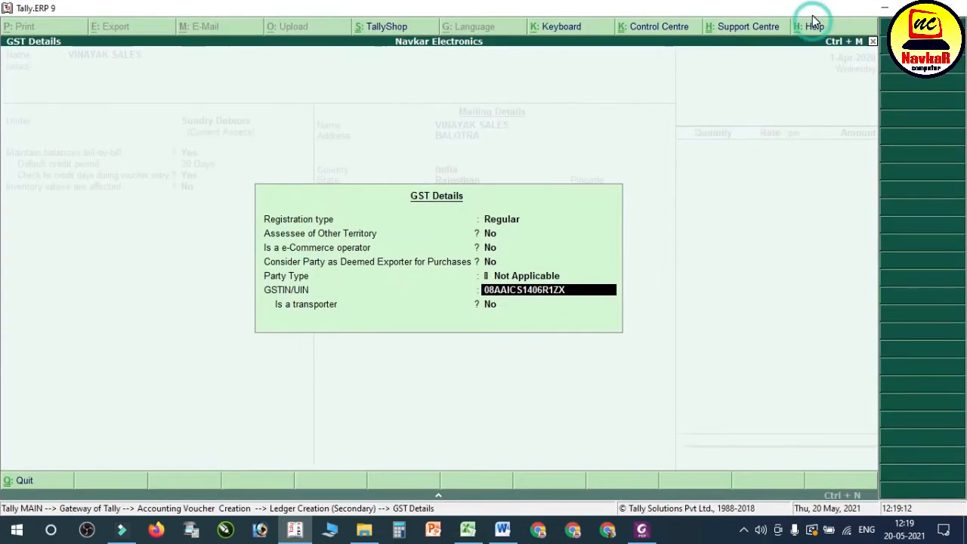
pyautogui.press('Return')
pyautogui.press('Return')
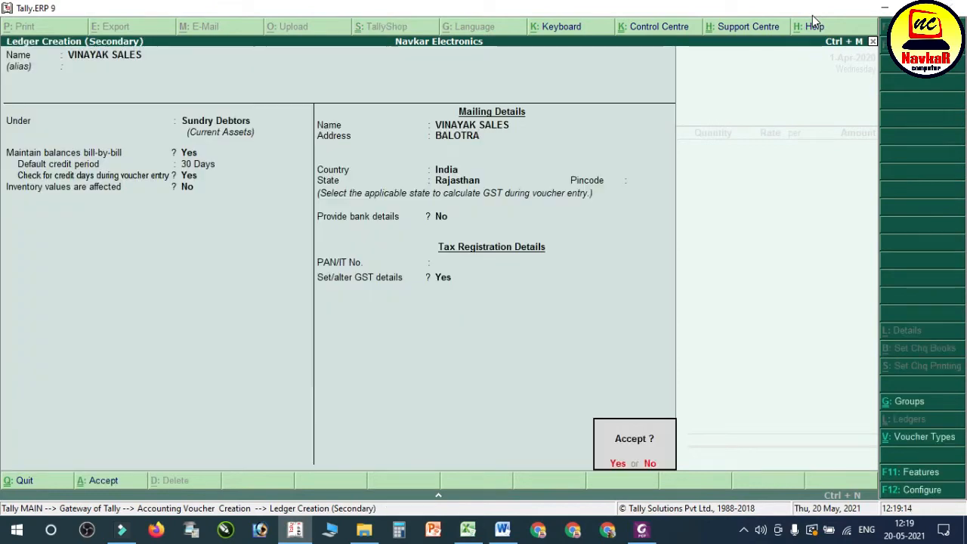
pyautogui.press('Return')
pyautogui.press('Return')
pyautogui.press('Return')
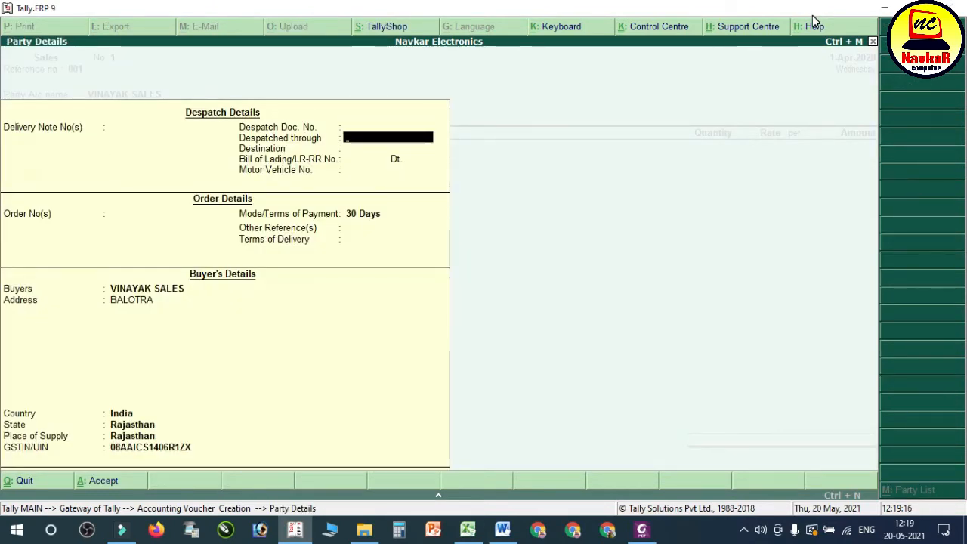
# Step: Enter delivery note number 1234 dated 1-Apr-2020 in the sales voucher's despatch details
pyautogui.press('BackSpace')
pyautogui.press('BackSpace')
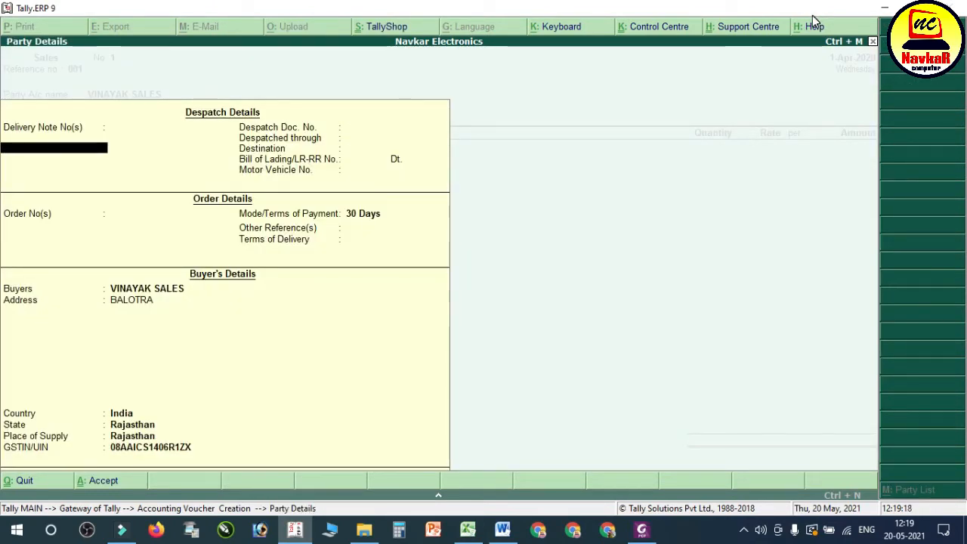
pyautogui.write('123')
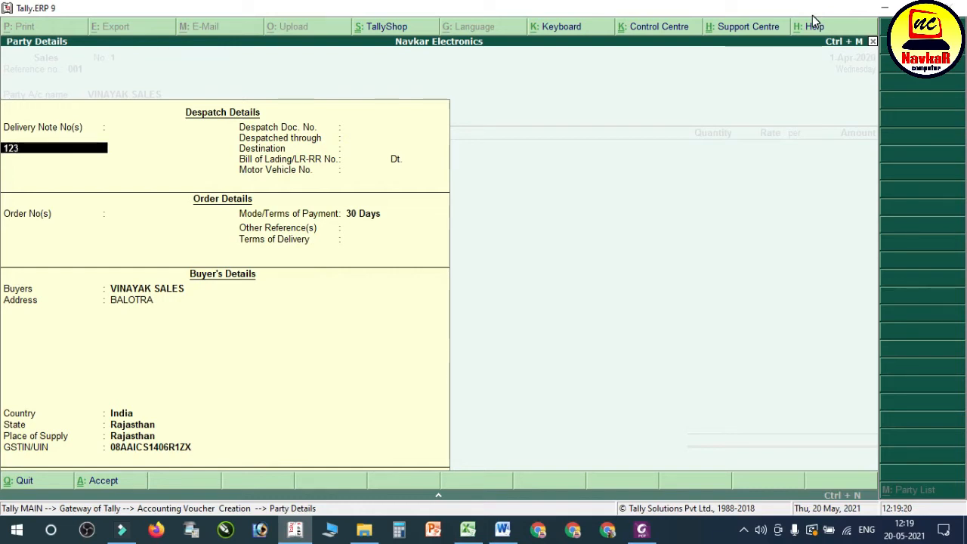
pyautogui.write('4')
pyautogui.press('Return')
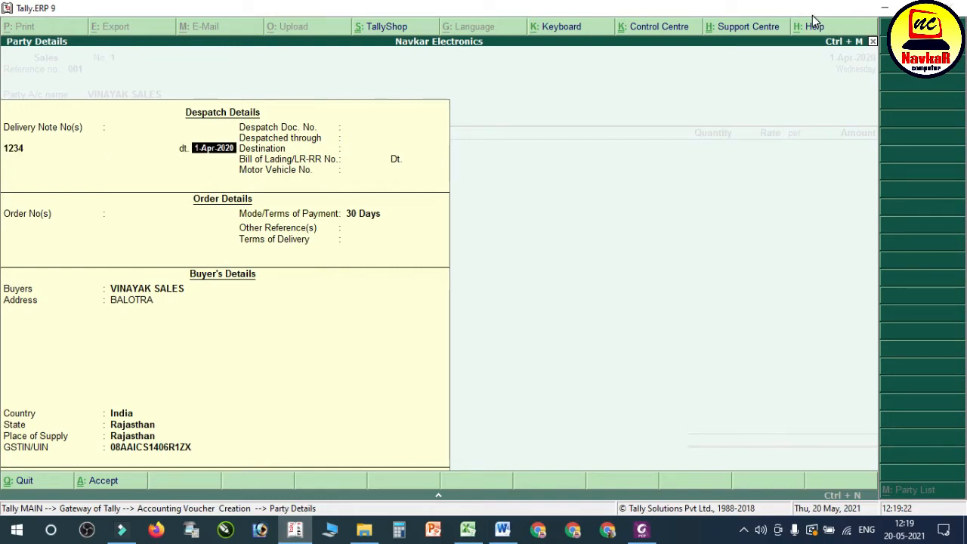
pyautogui.press('Return')
# Step: Set the despatch document number to 123, despatched through TRANSPORT, with BALOTRA as the destination
pyautogui.press('Return')
pyautogui.write('12')
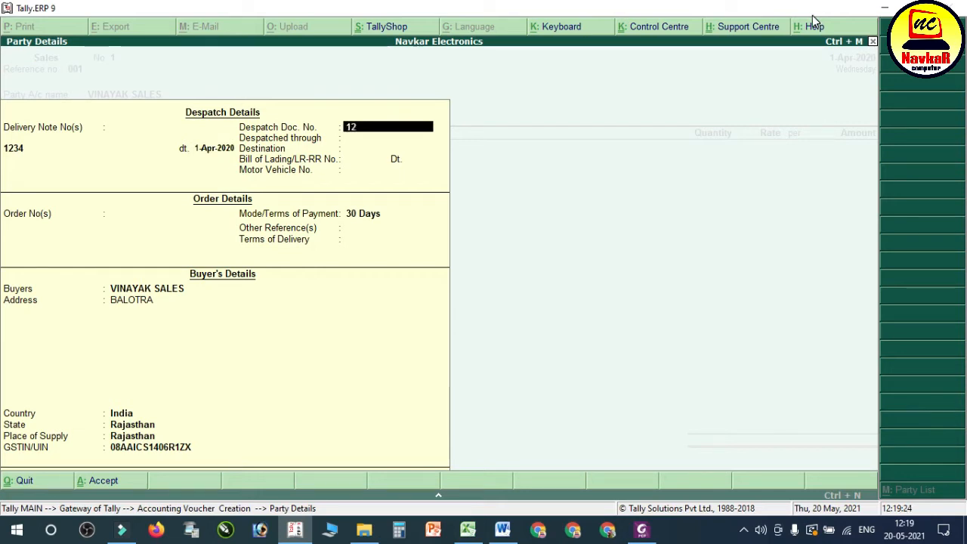
pyautogui.write('3')
pyautogui.press('Return')
pyautogui.write('TRANSPO')
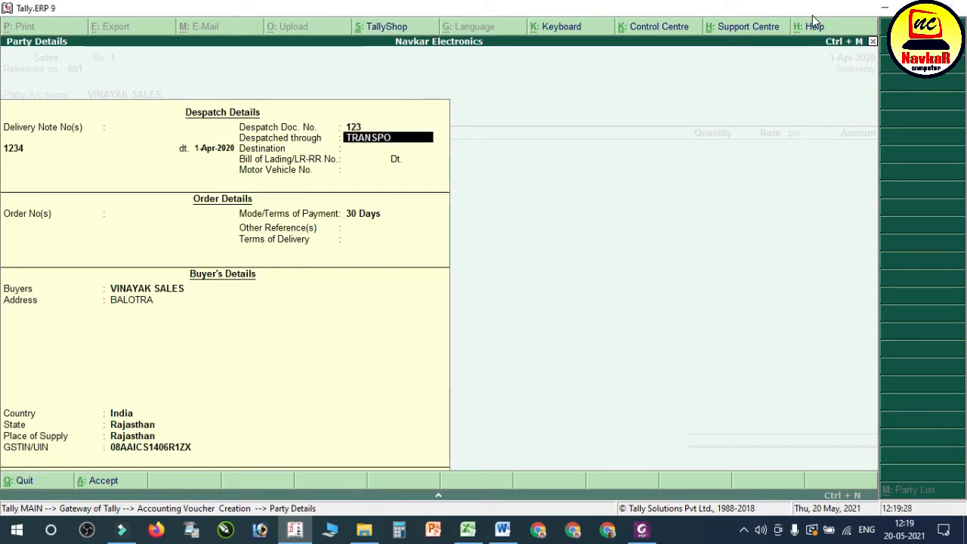
pyautogui.write('RT')
pyautogui.press('Return')
pyautogui.write('BALOTRA')
pyautogui.press('Return')
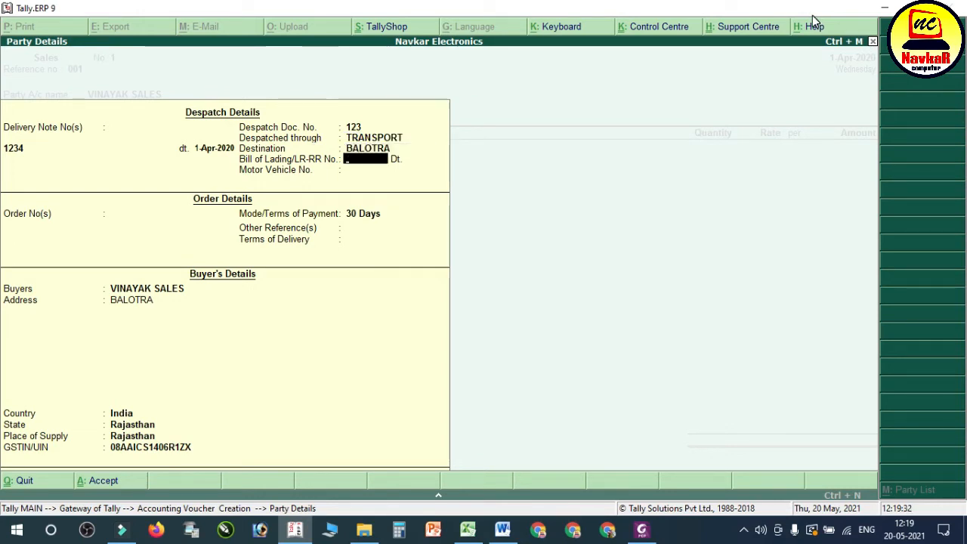
# Step: Enter bill of lading number 123544 dated 1-Apr-2020 and motor vehicle number 123456
pyautogui.press('Return')
pyautogui.write('1-4')
pyautogui.press('Return')
pyautogui.write('123456')
pyautogui.press('Return')
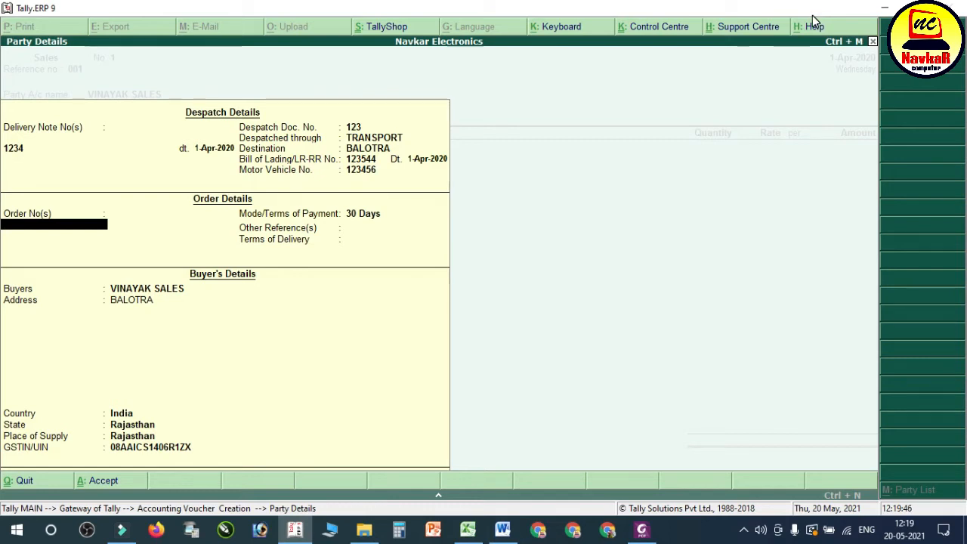
# Step: Leave the order number blank, keep the 30-day payment terms and buyer's details, and accept the party details
pyautogui.press('Return')
pyautogui.press('Return')
pyautogui.press('Return')
pyautogui.press('Return')
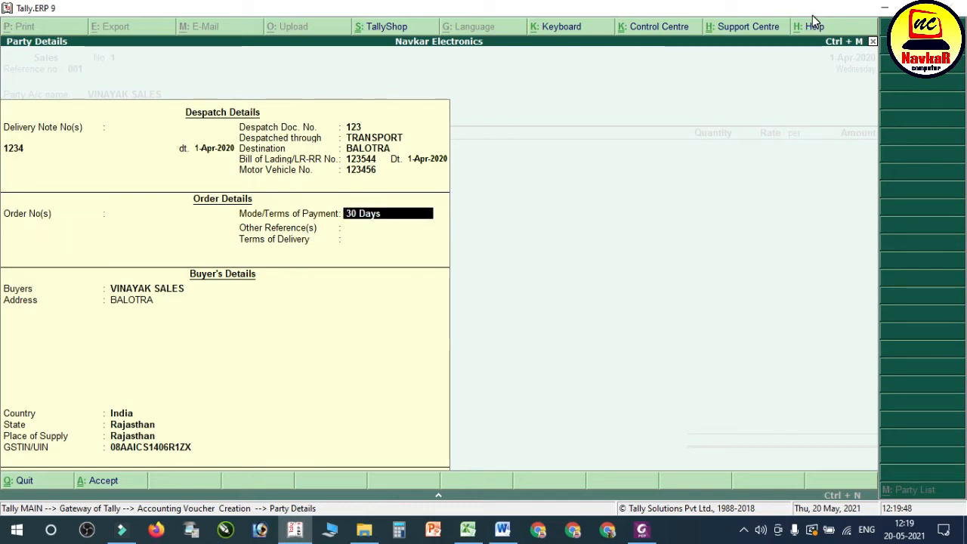
pyautogui.press('Return')
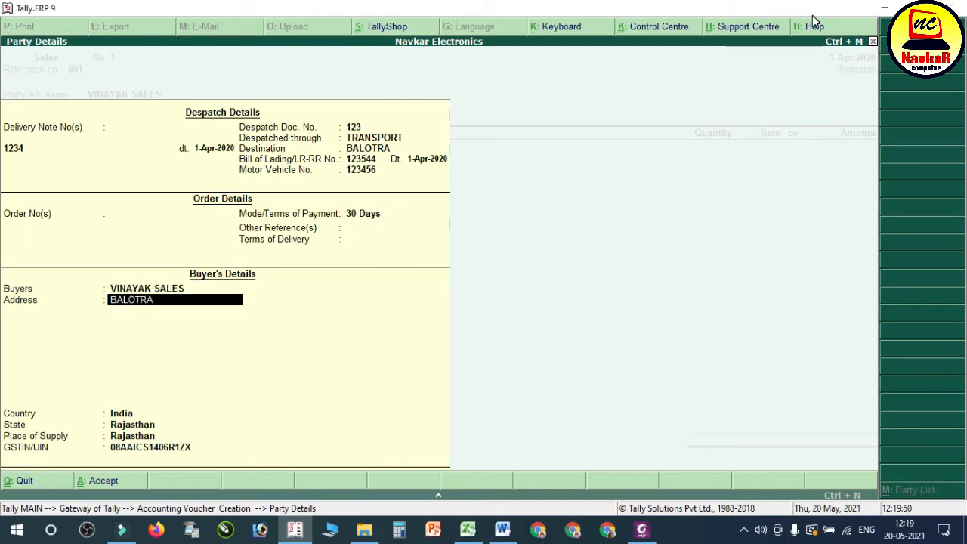
pyautogui.press('Return')
pyautogui.press('Return')
pyautogui.press('Return')
pyautogui.press('Return')
pyautogui.press('Return')
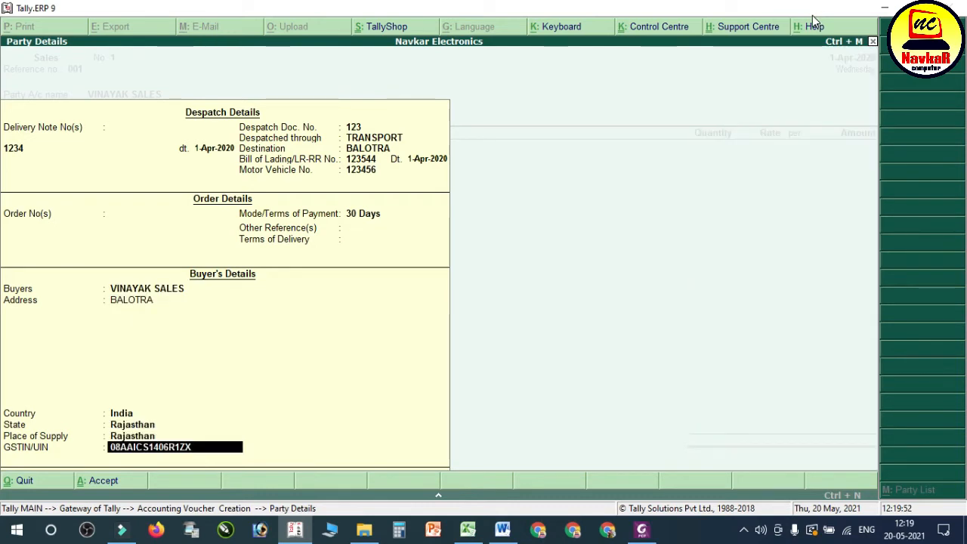
pyautogui.press('Return')
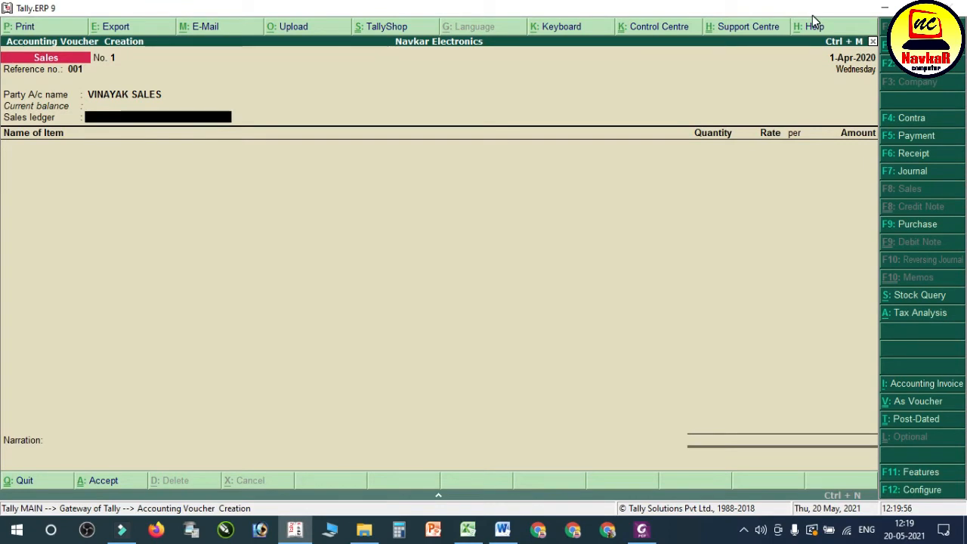
# Step: Create a secondary ledger named SALES A/C under Sales Accounts, with inventory values affected
pyautogui.hotkey('alt', 'c')
pyautogui.write('SAL')
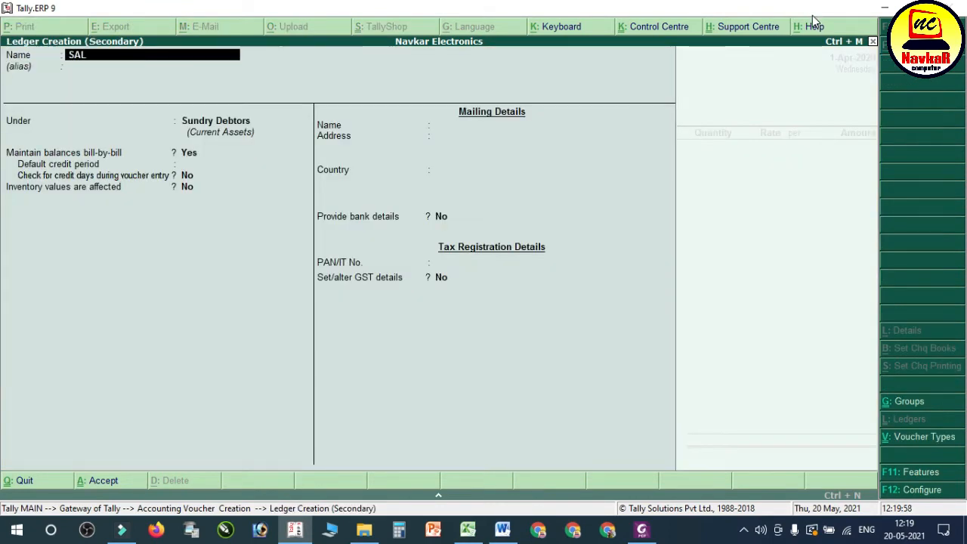
pyautogui.write('ES A/C')
pyautogui.press('Return')
pyautogui.press('Return')
pyautogui.write('S')
# Step: Keep SALES A/C's ledger type Not Applicable and GST Applicable, set its type of supply to Goods, and save the ledger
pyautogui.press('Return')
pyautogui.press('Return')
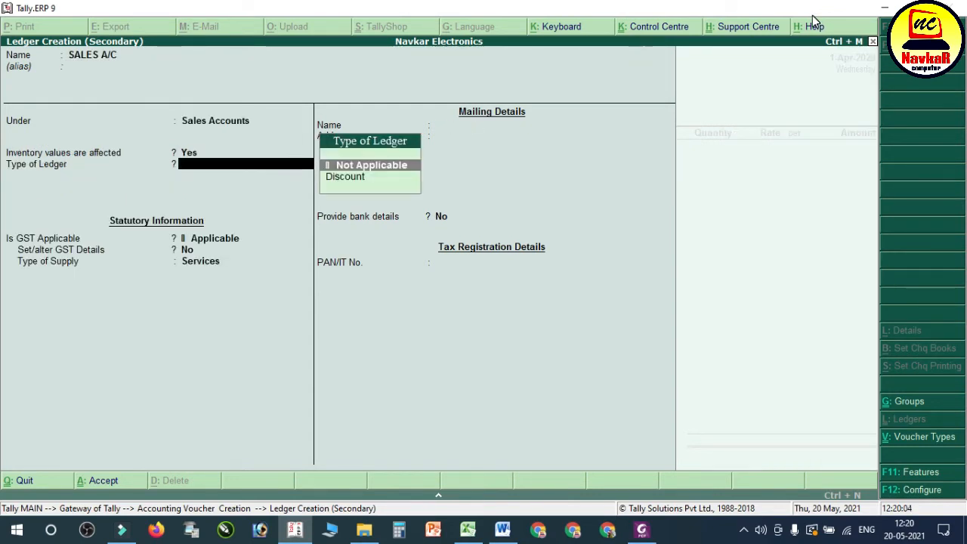
pyautogui.press('Return')
pyautogui.press('Return')
pyautogui.press('Return')
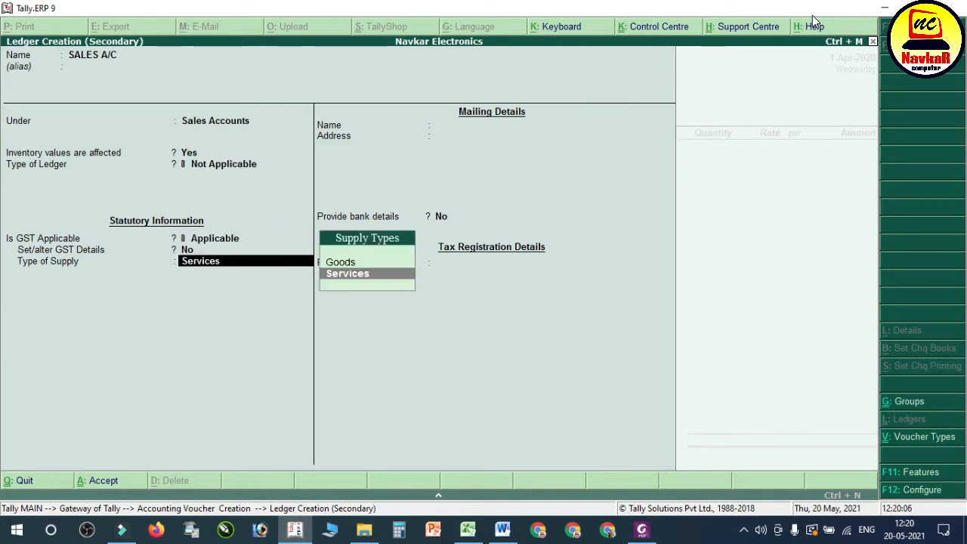
pyautogui.press('Up')
pyautogui.press('Return')
pyautogui.press('Return')
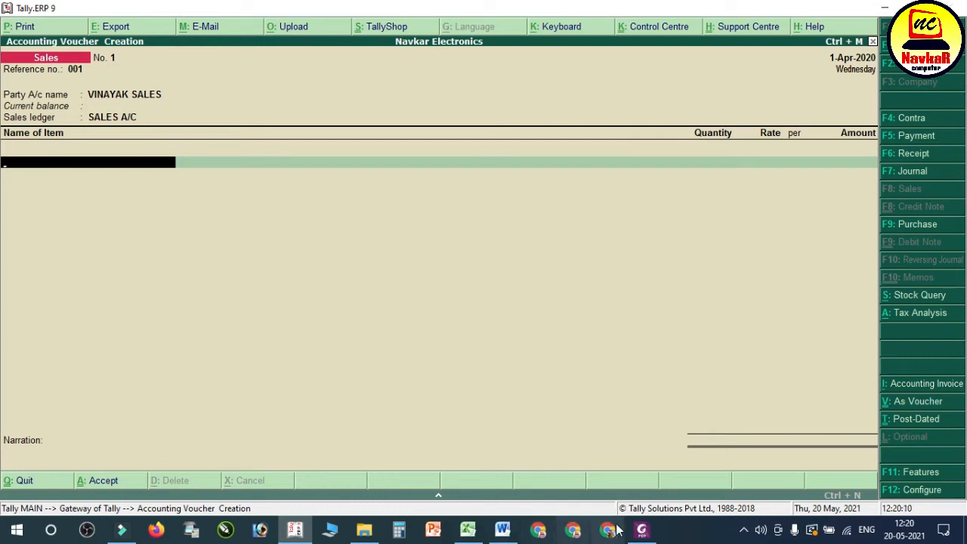
# Step: Check the goods line of the Vinayak Sales bill in Foxit PhantomPDF and select 21" TV LG as the item in Tally
pyautogui.click(641, 530)
pyautogui.scroll(-5, 403, 341)
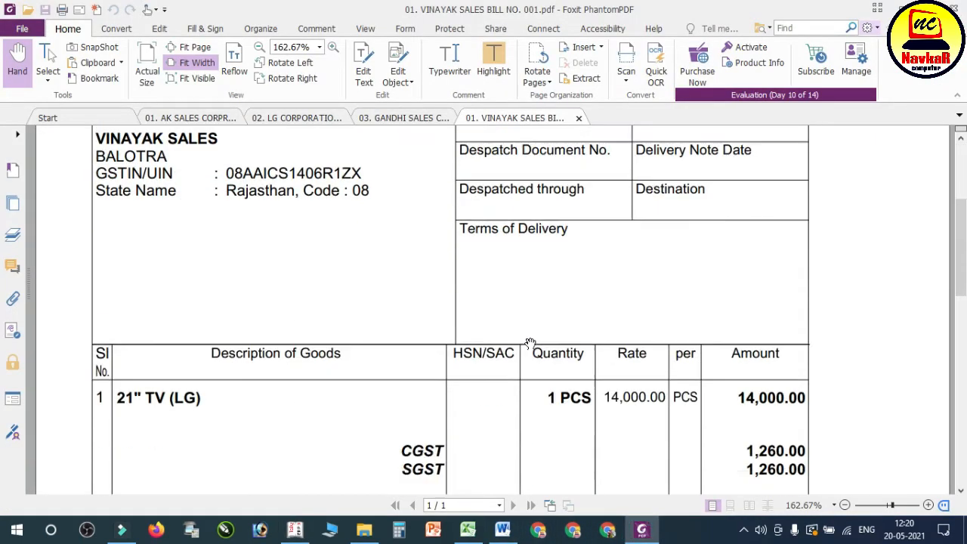
pyautogui.click(295, 530)
pyautogui.write('21')
pyautogui.press('Down')
pyautogui.press('Down')
pyautogui.press('Up')
pyautogui.press('Return')
pyautogui.press('BackSpace')
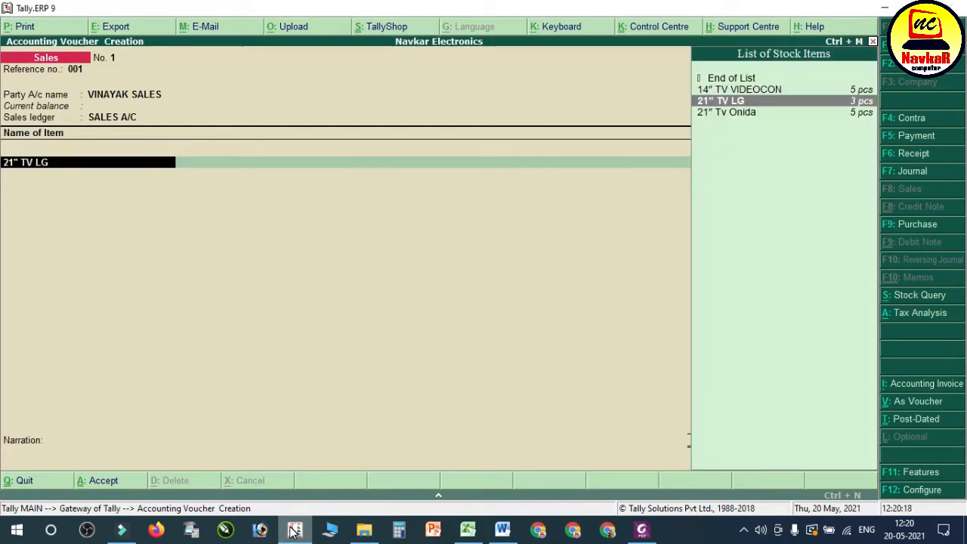
pyautogui.press('Return')
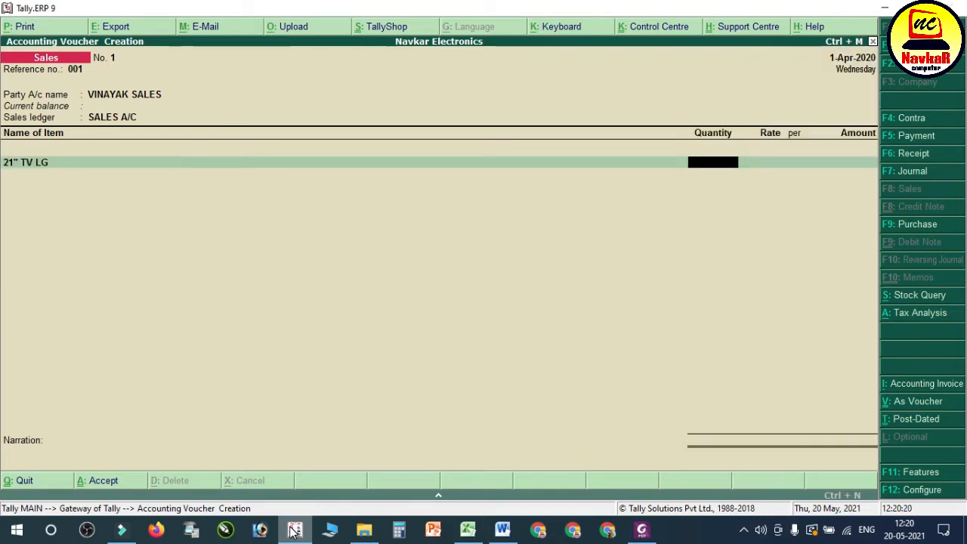
# Step: Enter a quantity of 1 pcs at a rate of 14,000 for the LG TV
pyautogui.write('1')
pyautogui.press('Return')
pyautogui.write('14,000')
pyautogui.press('Return')
pyautogui.press('Return')
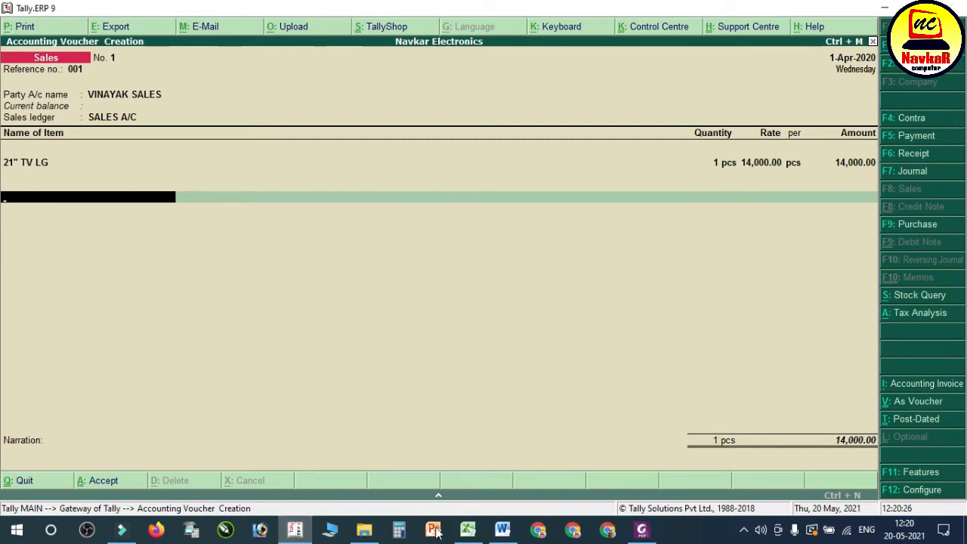
# Step: Check the tax lines on the bill in Foxit PhantomPDF and add the CGST and SGST ledgers to the Tally sales voucher
pyautogui.click(641, 529)
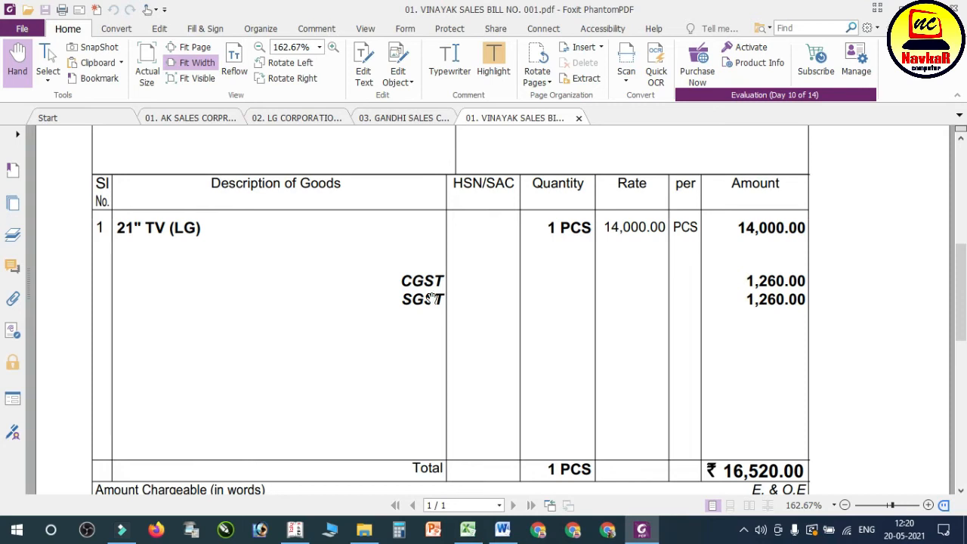
pyautogui.click(295, 529)
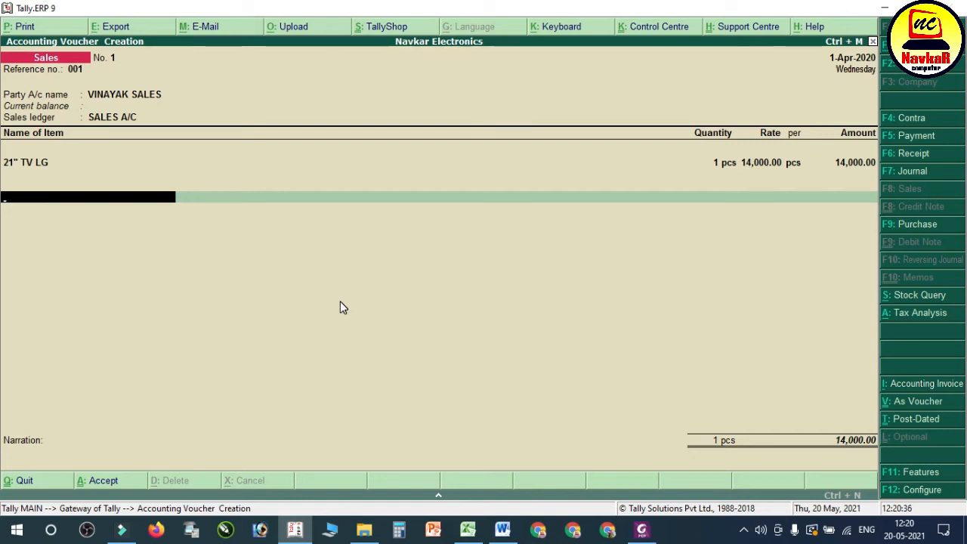
pyautogui.write('CG')
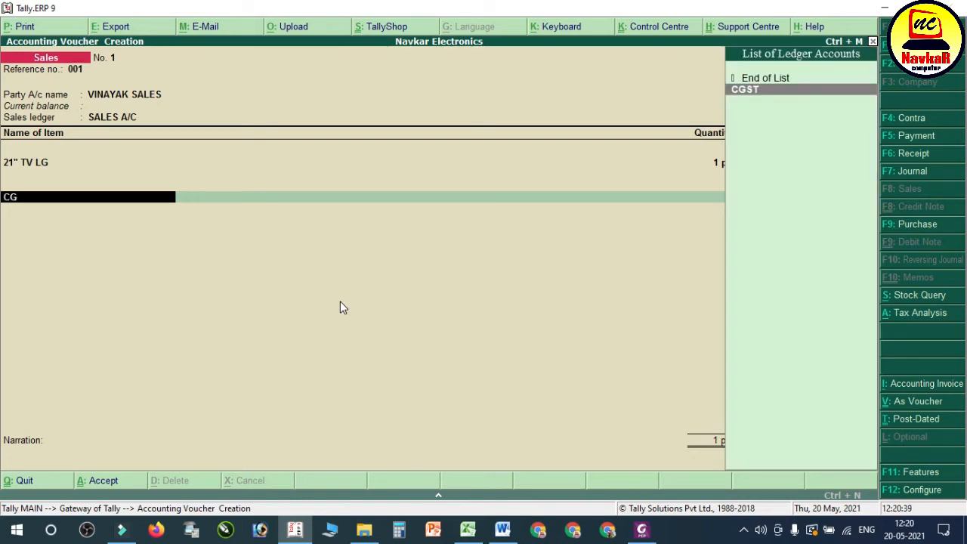
pyautogui.press('Return')
pyautogui.press('Return')
pyautogui.write('SG')
pyautogui.press('Return')
pyautogui.press('Return')
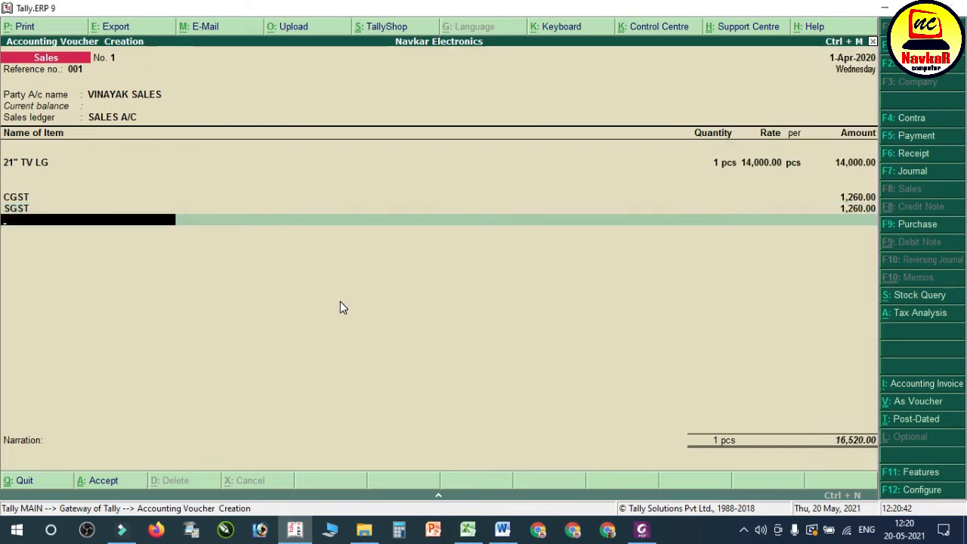
# Step: Compare the voucher with transaction 11 in the Word notes and save the sales voucher in Tally with an empty narration
pyautogui.hotkey('alt', 'Tab')
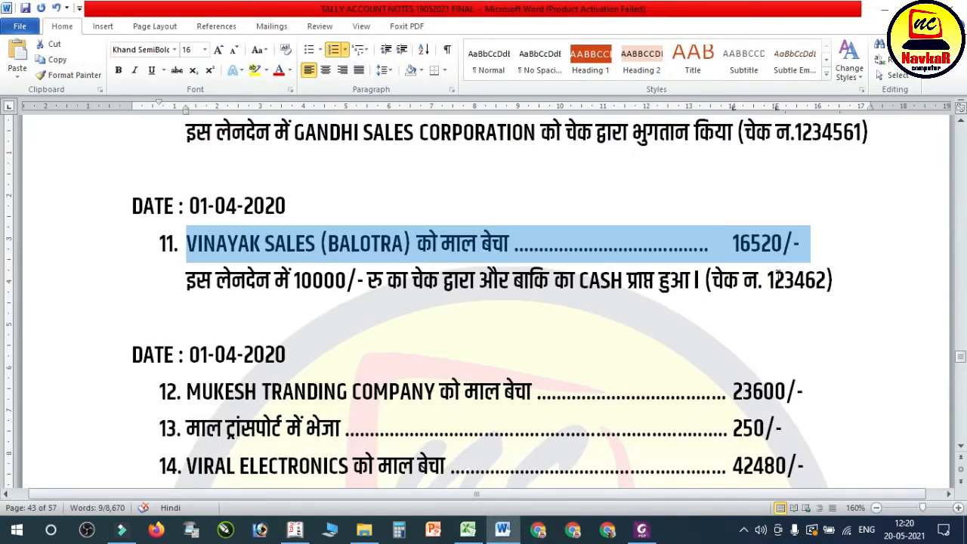
pyautogui.click(294, 531)
pyautogui.press('Return')
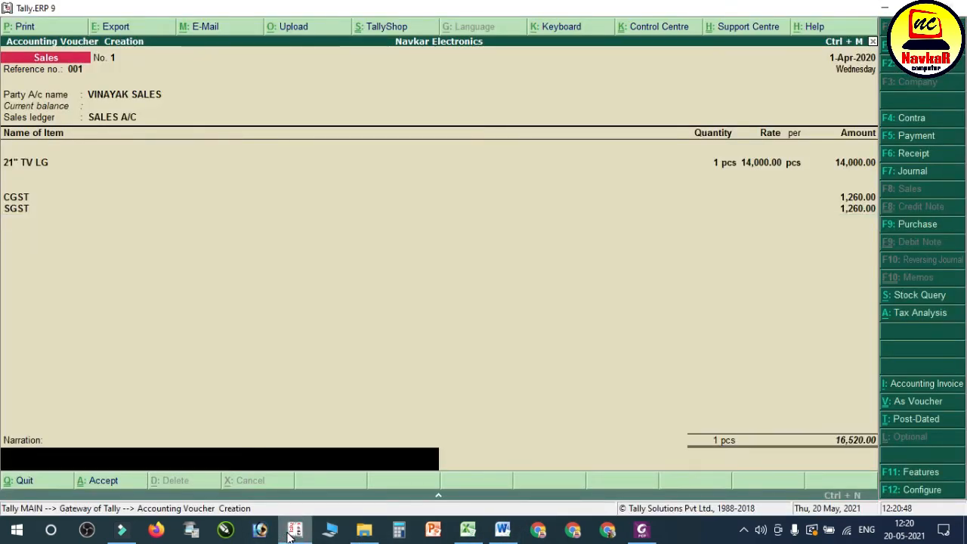
pyautogui.press('Return')
pyautogui.press('Return')
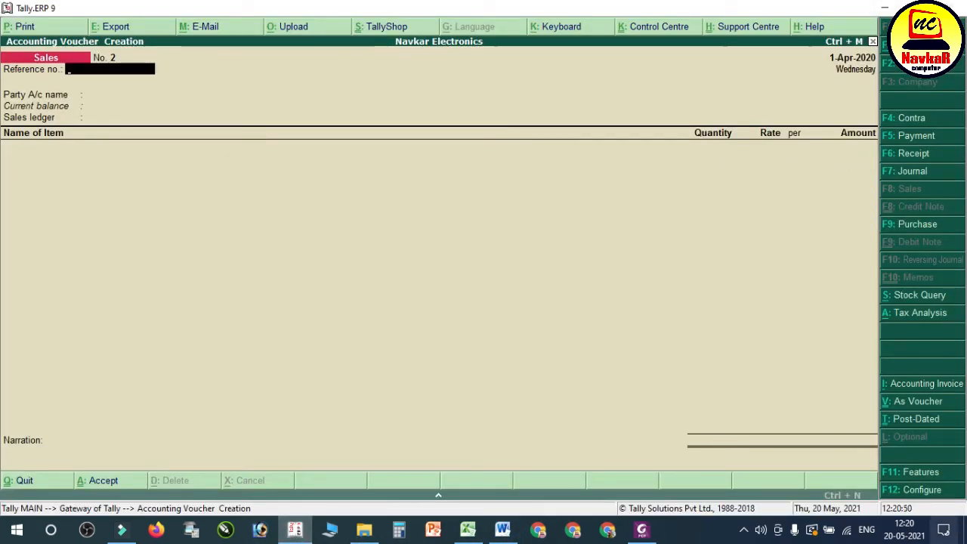
# Step: Highlight transaction 11's payment line in the Word notes and credit VINAYAK SALES with 16,520 in a new Tally receipt voucher
pyautogui.click(502, 538)
pyautogui.moveTo(183, 279); pyautogui.dragTo(828, 296)
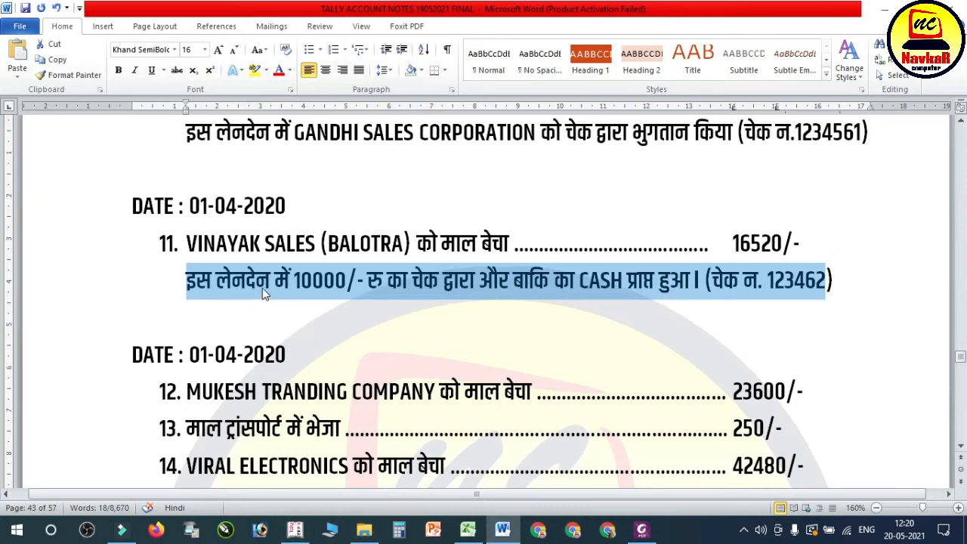
pyautogui.click(295, 529)
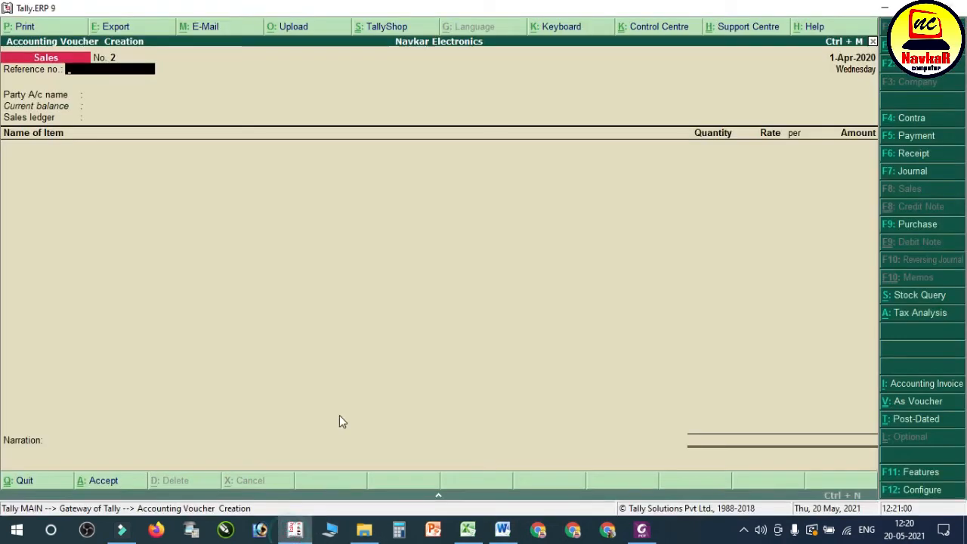
pyautogui.press('F6')
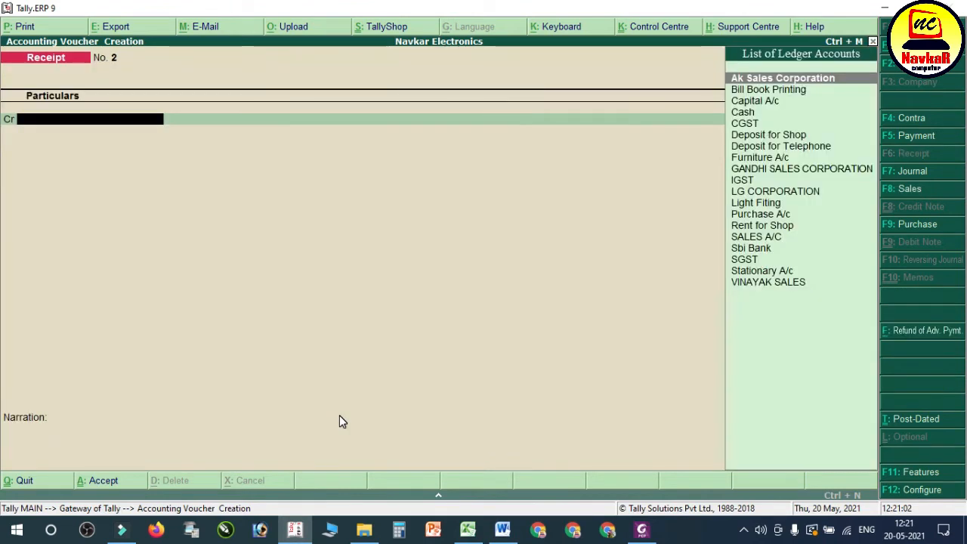
pyautogui.write('VIN')
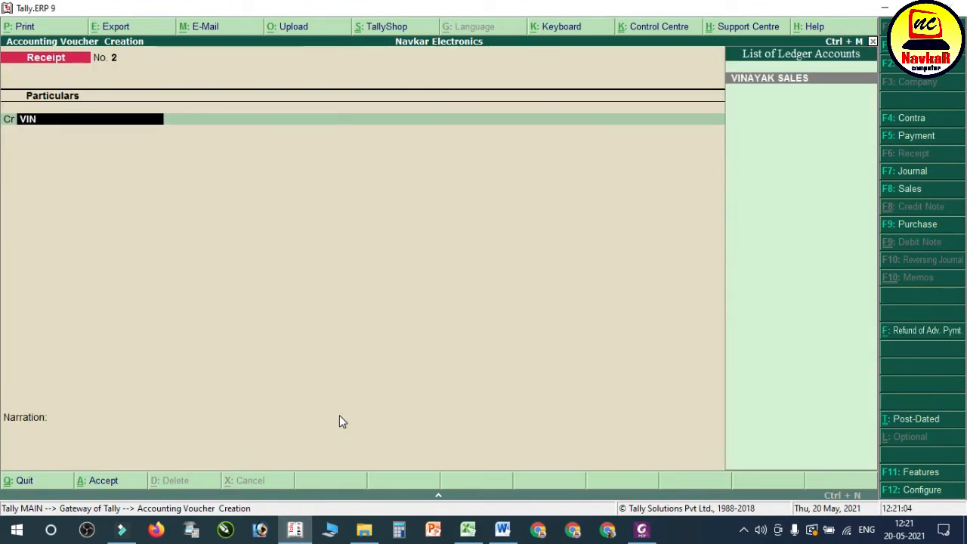
pyautogui.press('Return')
pyautogui.write('16,520')
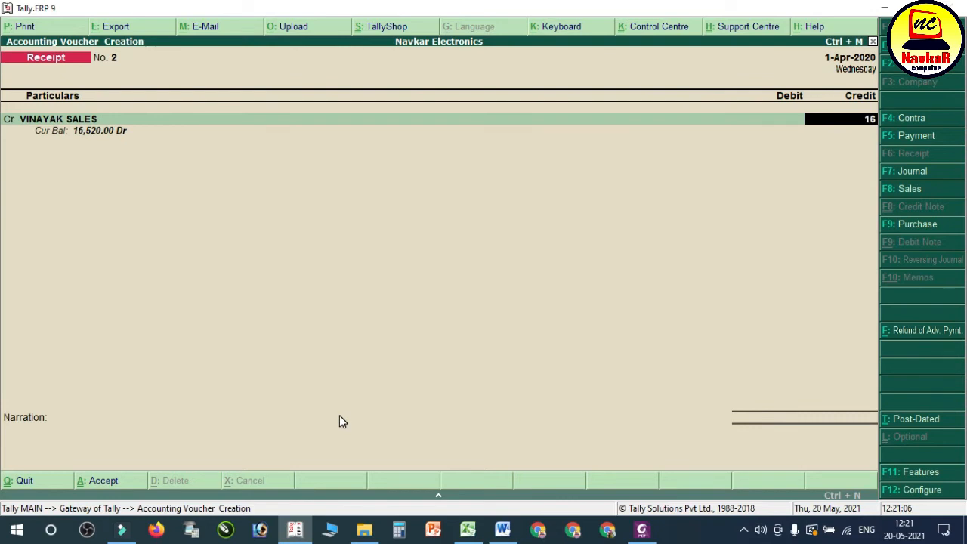
# Step: Allocate the full 16,520 credit against VINAYAK SALES bill reference 1
pyautogui.press('Return')
pyautogui.press('Return')
pyautogui.press('Return')
pyautogui.press('Return')
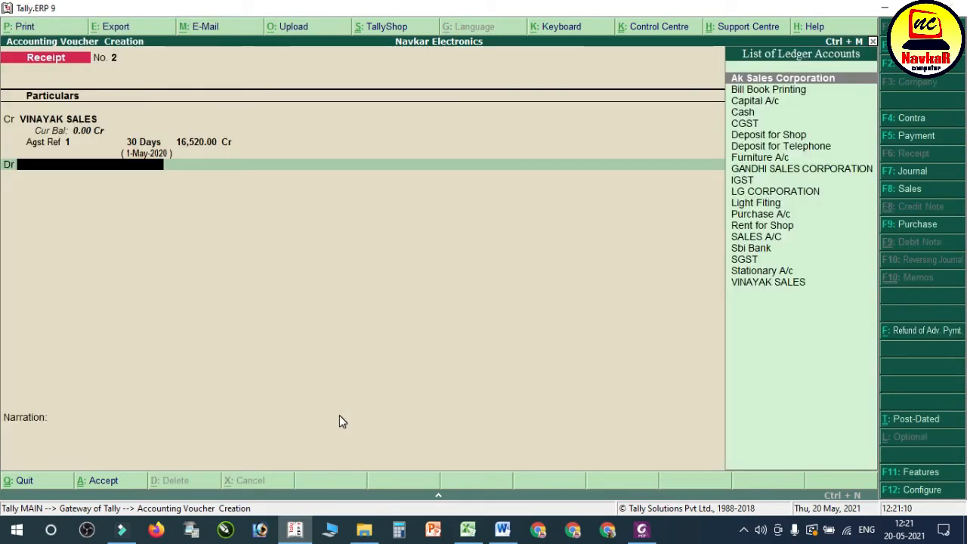
# Step: Debit Sbi Bank with 10000 in the receipt voucher, checking the cheque amount in the Word notes
pyautogui.write('sb')
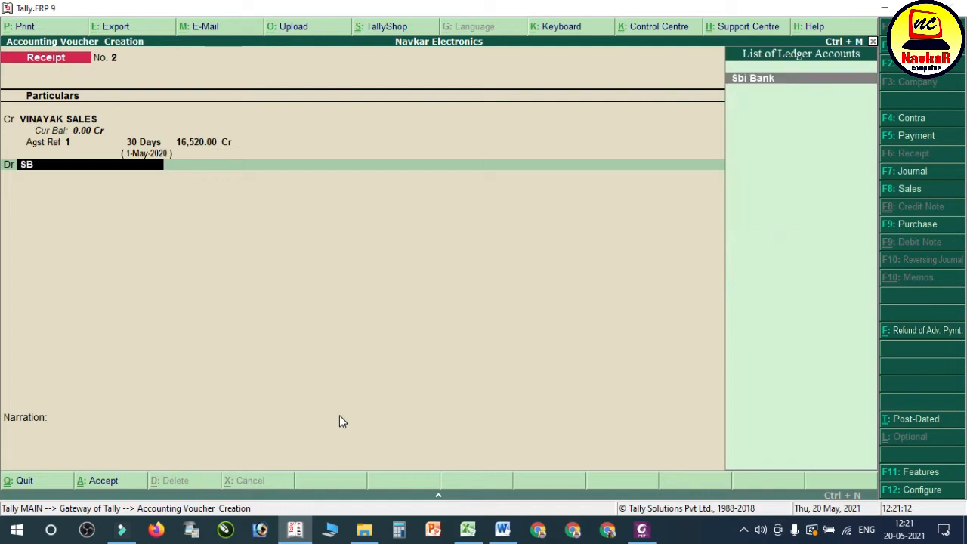
pyautogui.press('Return')
pyautogui.click(503, 530)
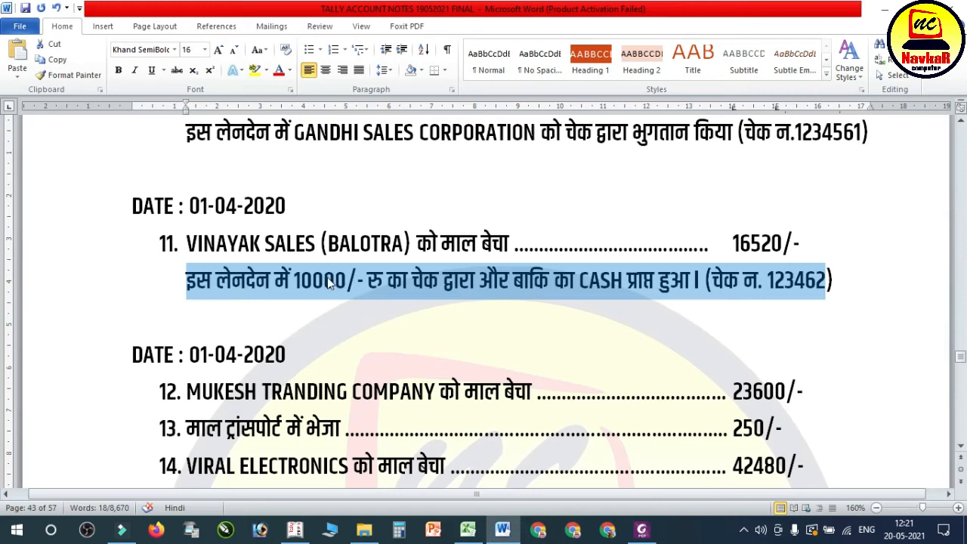
pyautogui.click(296, 531)
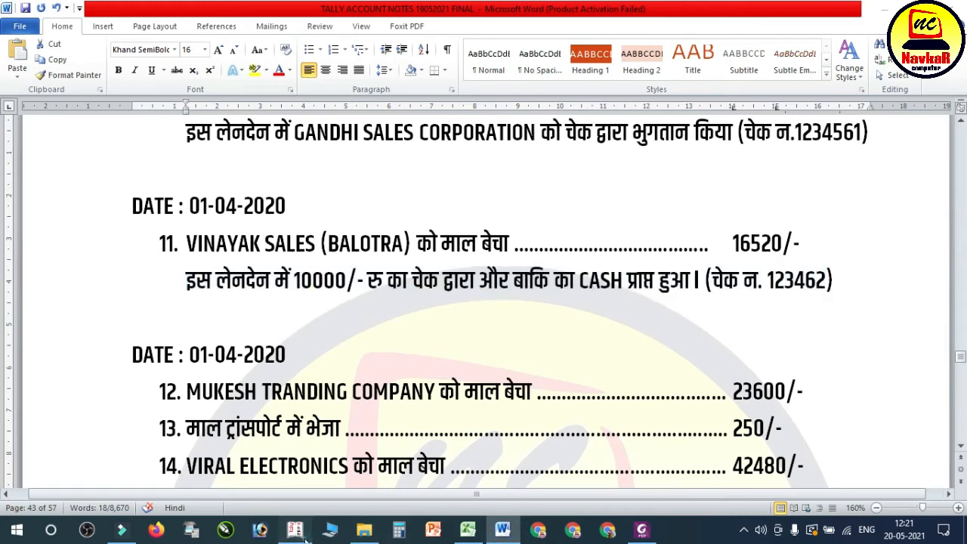
pyautogui.write('1')
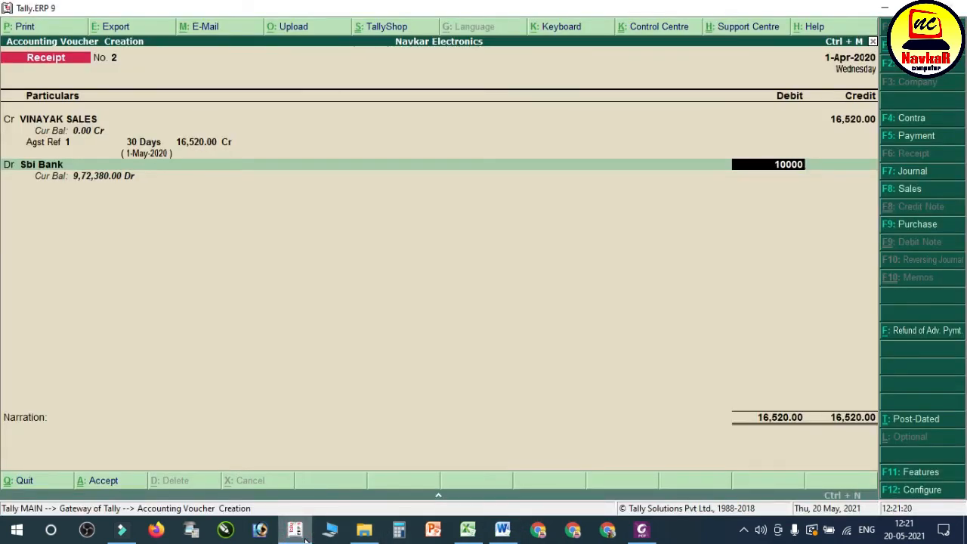
pyautogui.write('0000')
pyautogui.press('Return')
pyautogui.press('Return')
pyautogui.press('Return')
pyautogui.press('Return')
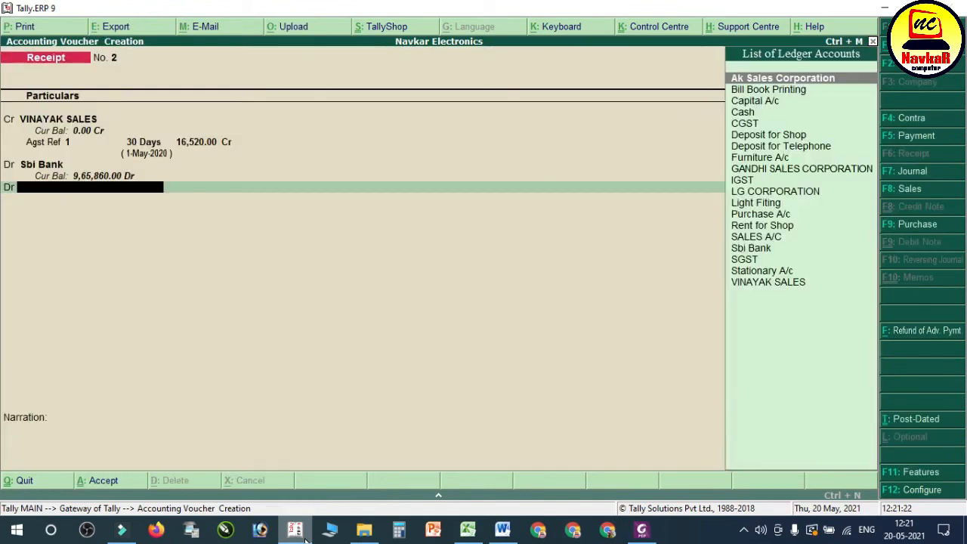
# Step: Debit Cash with the remaining 6,520 and save the receipt voucher with an empty narration
pyautogui.write('CAS')
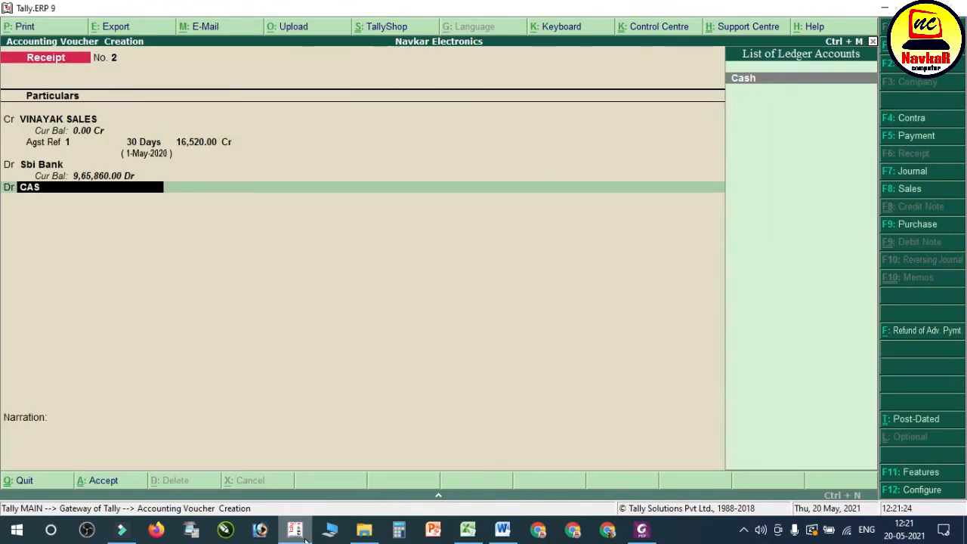
pyautogui.press('Return')
pyautogui.press('Return')
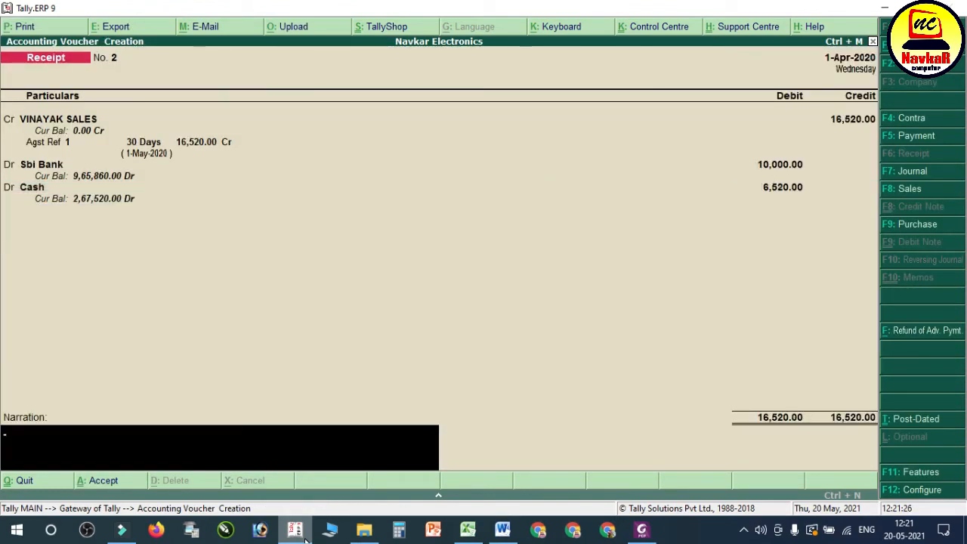
pyautogui.press('Return')
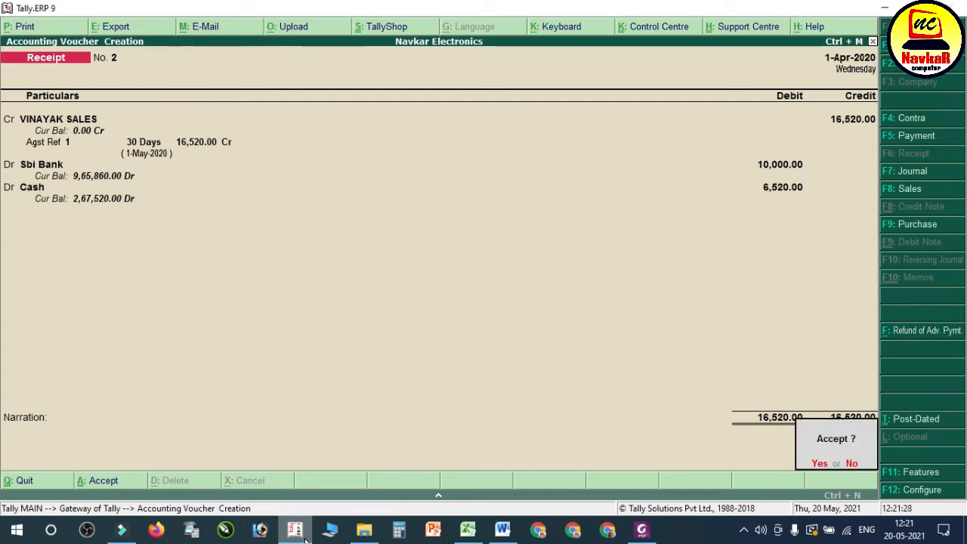
pyautogui.press('Return')
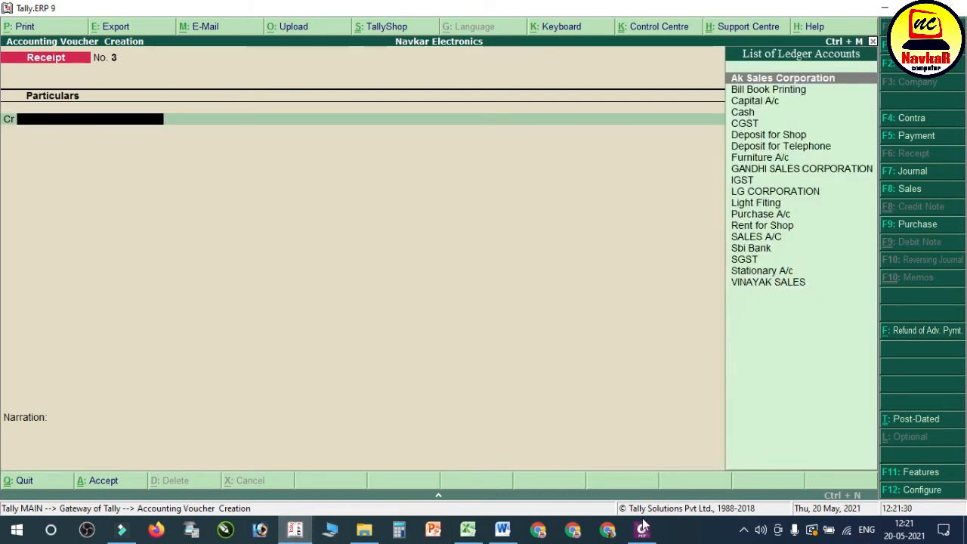
# Step: Switch to the Word notes and highlight transaction 12, the 23600 sale to MUKESH TRANDING COMPANY
pyautogui.click(503, 529)
pyautogui.scroll(1, 470, 360)
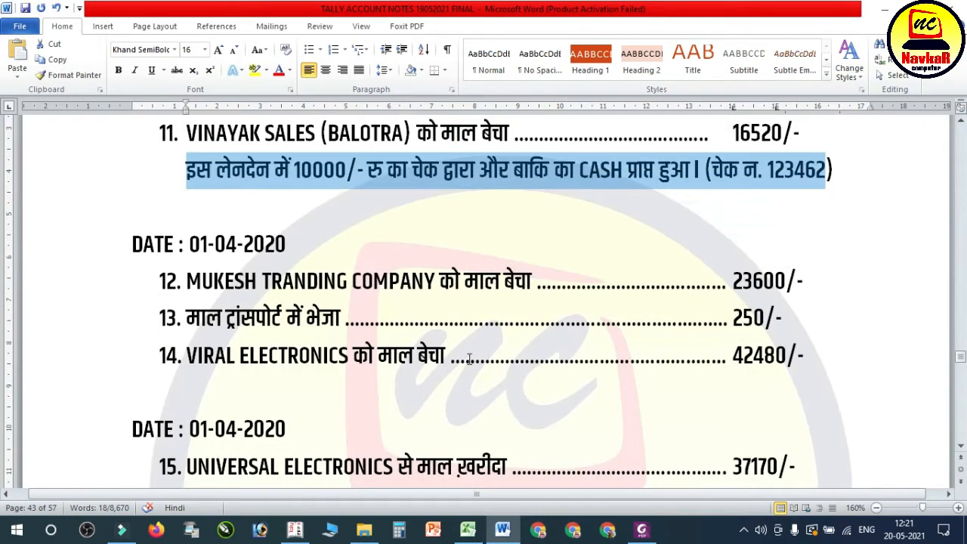
pyautogui.moveTo(187, 284); pyautogui.dragTo(806, 283)
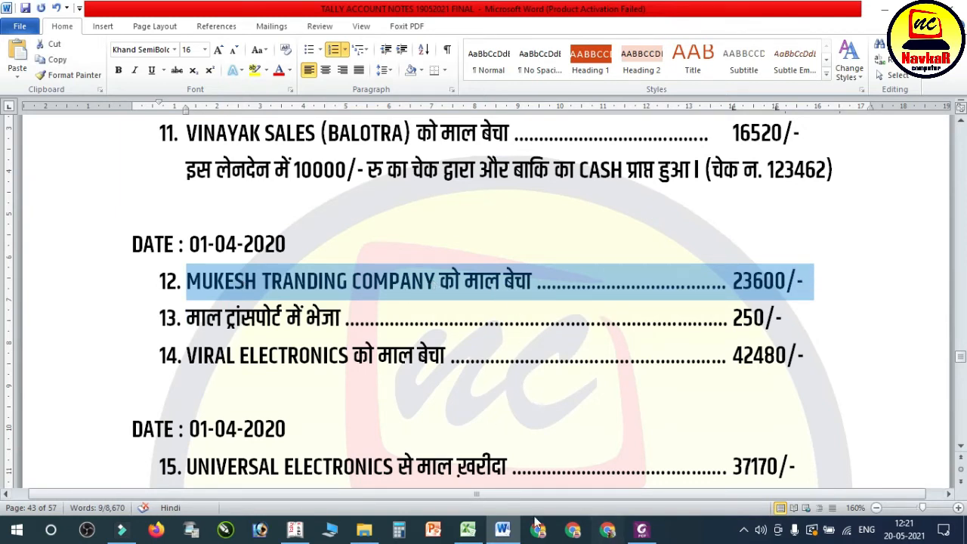
# Step: Open "02. MUKESH TRADING COM. BILL NO. 002" from the sales bill folder, examine its invoice and buyer details, and return to Tally
pyautogui.click(363, 530)
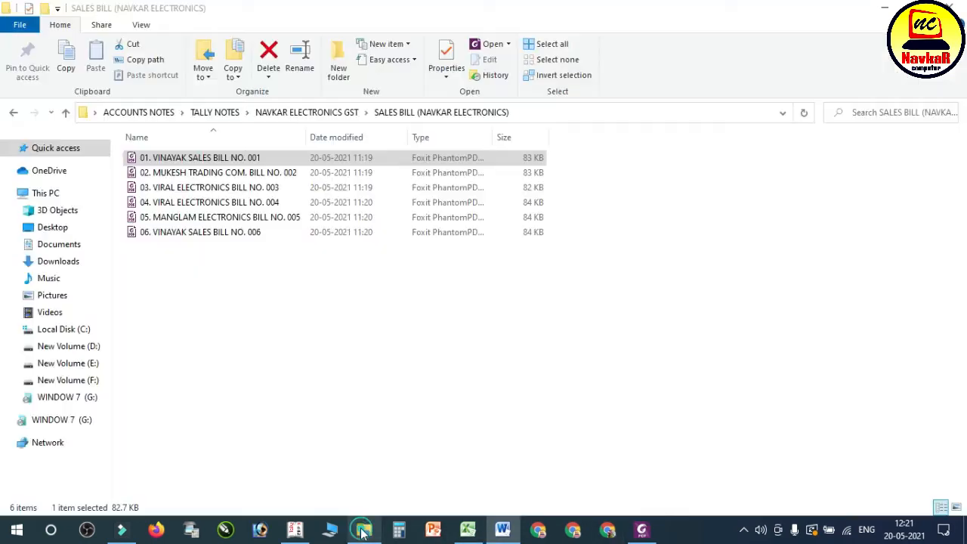
pyautogui.doubleClick(192, 172)
pyautogui.scroll(5, 442, 287)
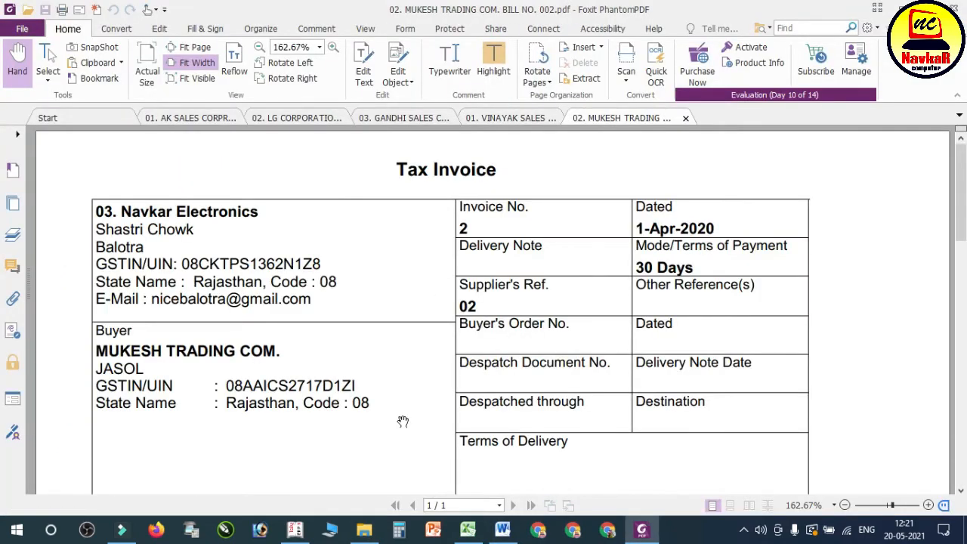
pyautogui.click(295, 530)
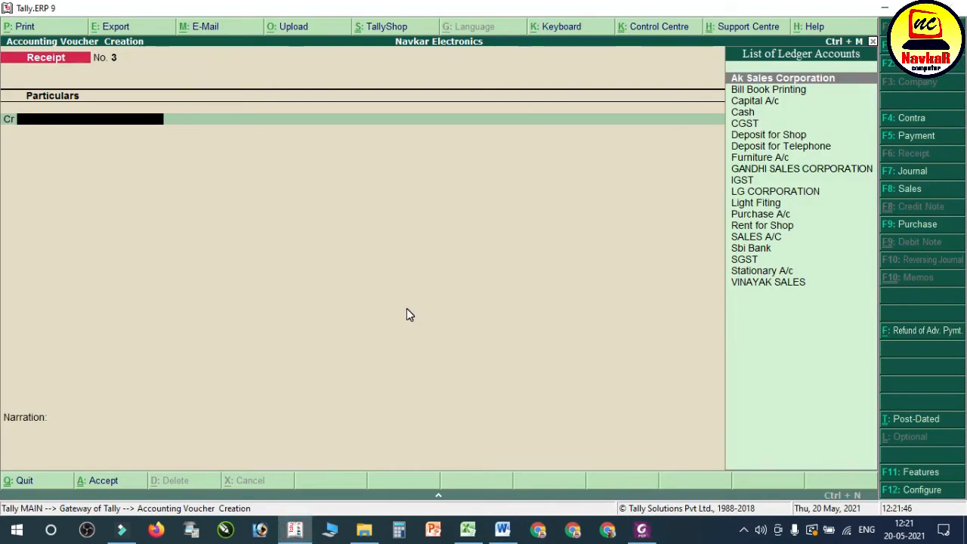
# Step: Start a sales voucher with reference 002 and create a party ledger named MUKESH TRADING COM
pyautogui.press('F8')
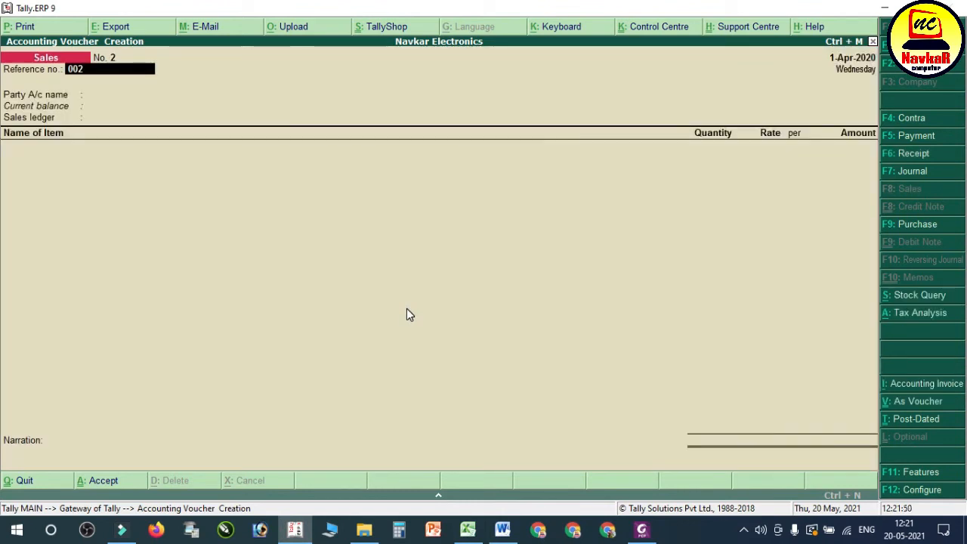
pyautogui.press('Return')
pyautogui.hotkey('alt', 'c')
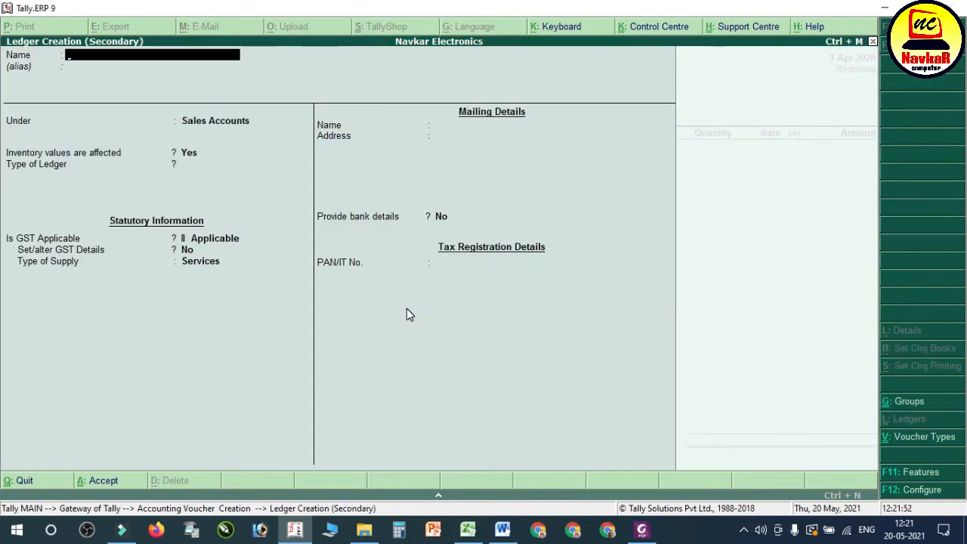
pyautogui.press('BackSpace')
pyautogui.write('ESH TRAN')
pyautogui.press('BackSpace')
pyautogui.write('DING A')
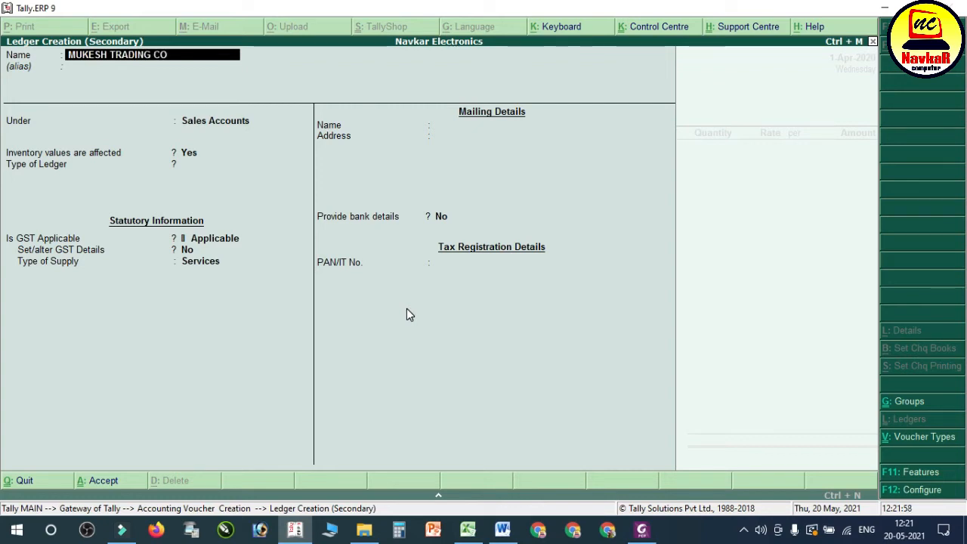
pyautogui.write('OM')
pyautogui.press('Return')
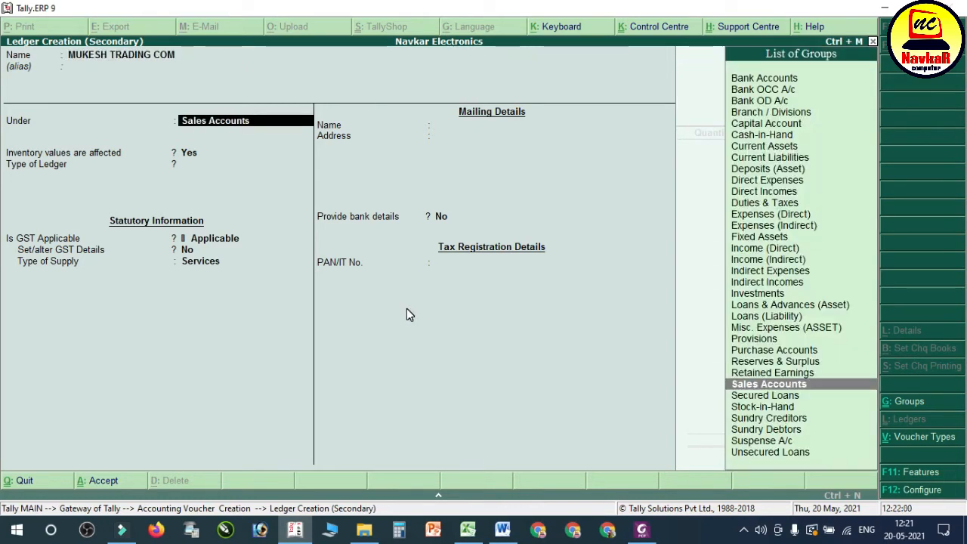
# Step: Place the new ledger under Sundry Debtors with bill-by-bill balances, a 30-day credit period and credit-day checking enabled
pyautogui.write('SUN')
pyautogui.press('Down')
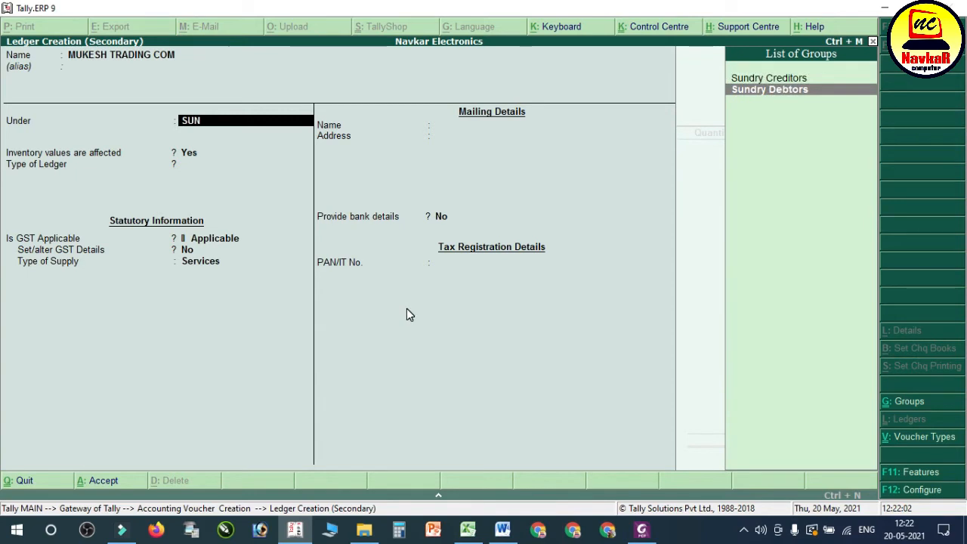
pyautogui.press('Return')
pyautogui.press('Return')
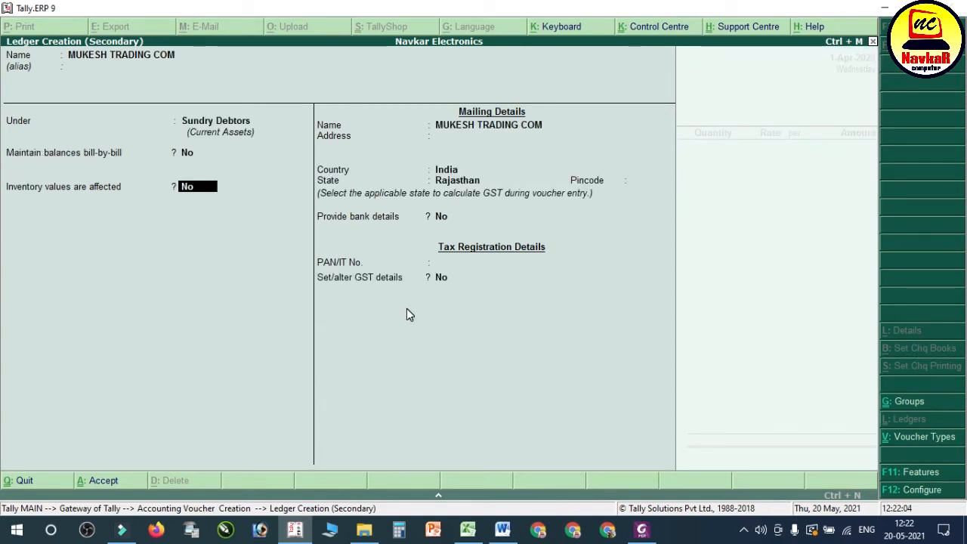
pyautogui.press('Up')
pyautogui.write('y')
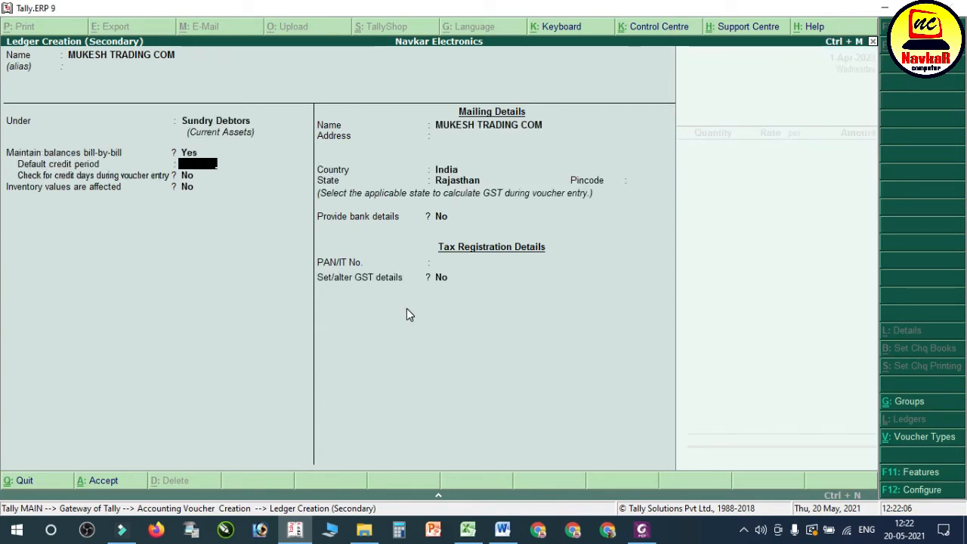
pyautogui.write('30')
pyautogui.press('Return')
pyautogui.press('y')
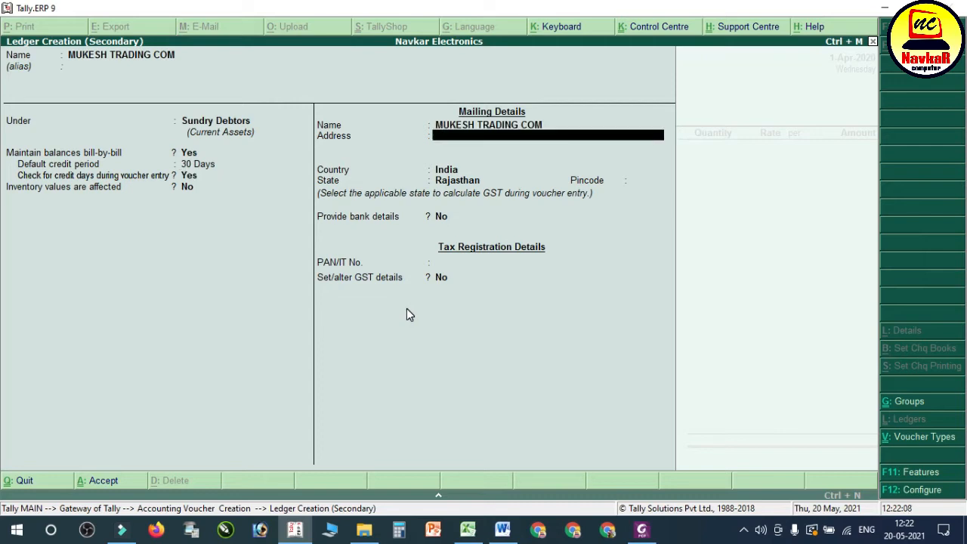
# Step: Check the PDF invoice, return to Tally and enter BALOTRA as the ledger's mailing address, keeping India and Rajasthan
pyautogui.click(653, 532)
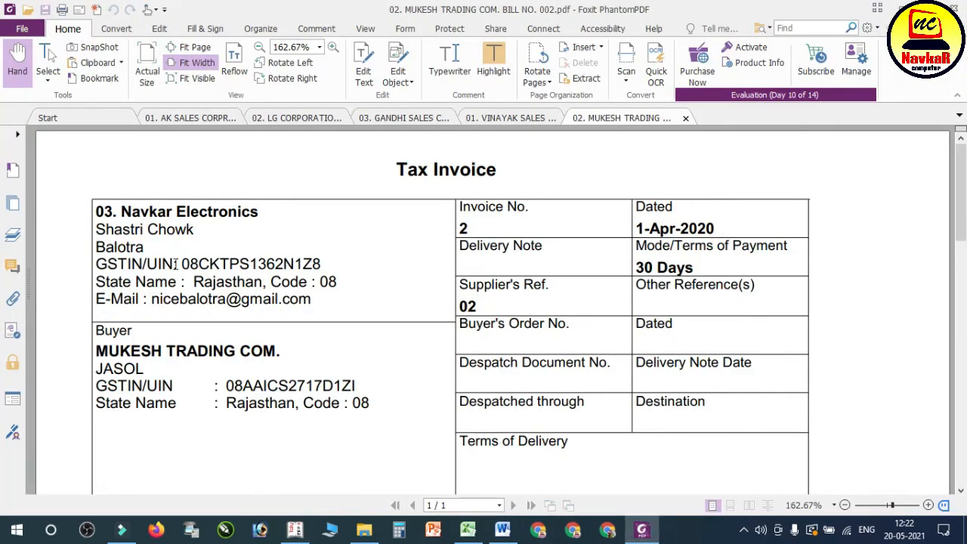
pyautogui.click(297, 531)
pyautogui.write('BALOTRA')
pyautogui.press('Return')
pyautogui.press('Return')
pyautogui.press('Return')
pyautogui.press('Return')
pyautogui.press('Return')
pyautogui.press('Return')
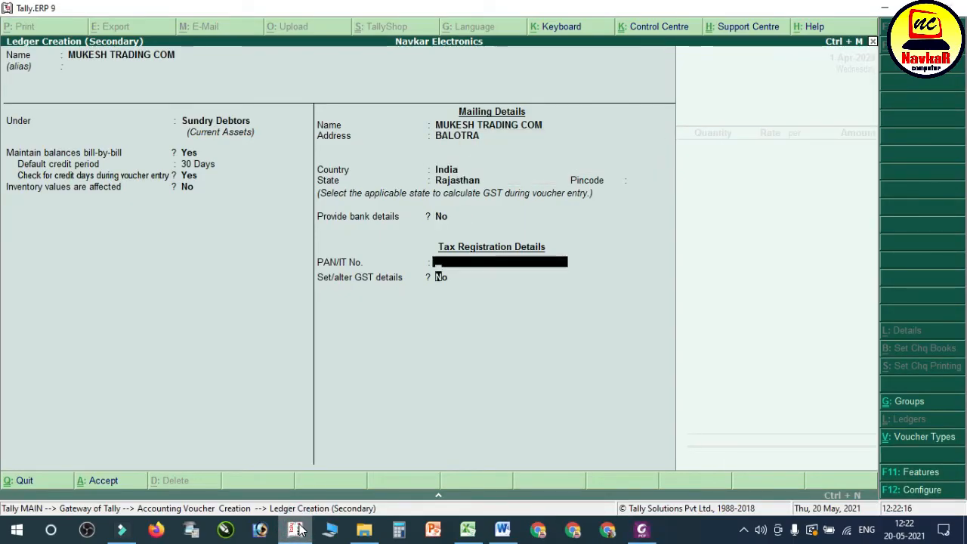
# Step: Enable GST details for the ledger with Regular registration and party type Not Applicable, leaving the PAN empty
pyautogui.press('Return')
pyautogui.write('y')
pyautogui.press('Return')
pyautogui.press('Return')
pyautogui.press('Return')
pyautogui.press('Return')
pyautogui.press('Return')
pyautogui.press('Return')
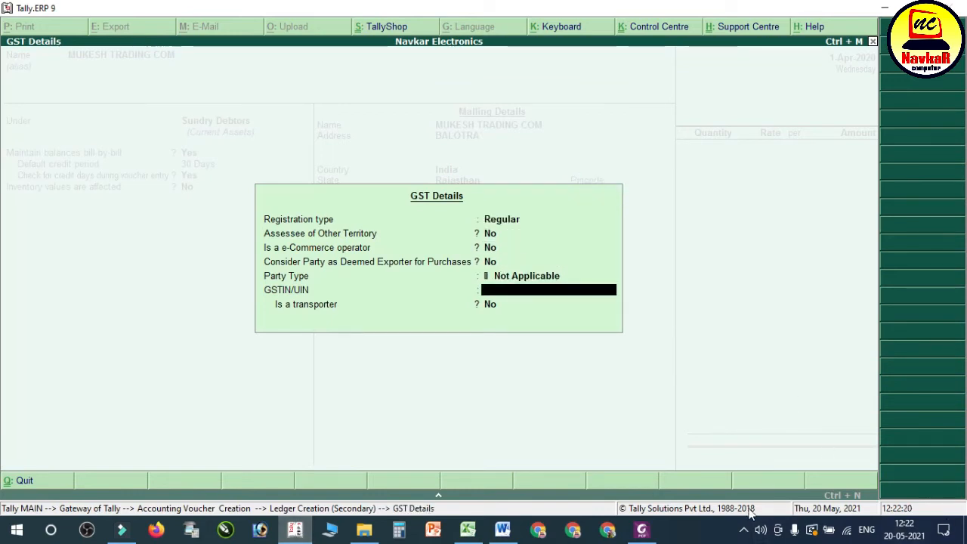
# Step: Shrink the Tally window over the PDF invoice and enter the buyer's GSTIN in the GST details
pyautogui.click(641, 529)
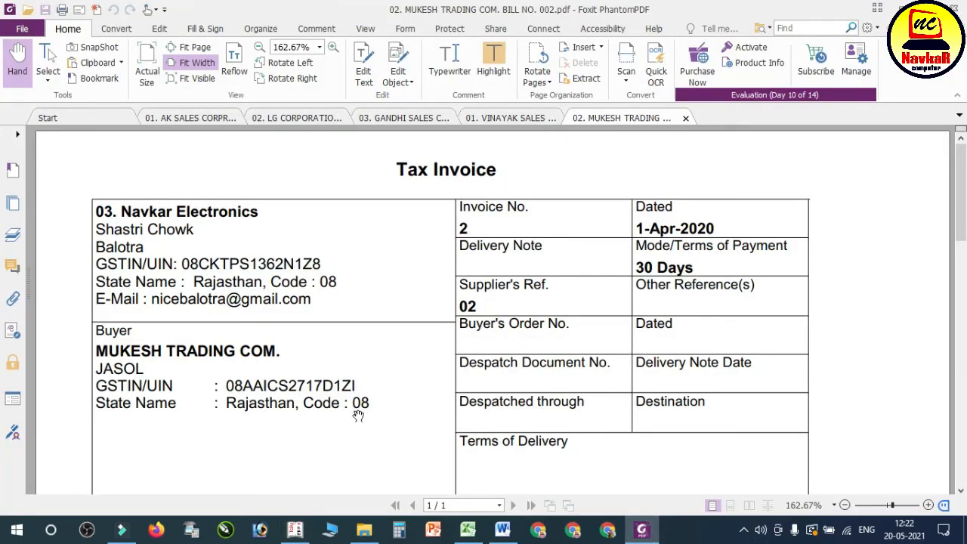
pyautogui.click(295, 529)
pyautogui.click(896, 6)
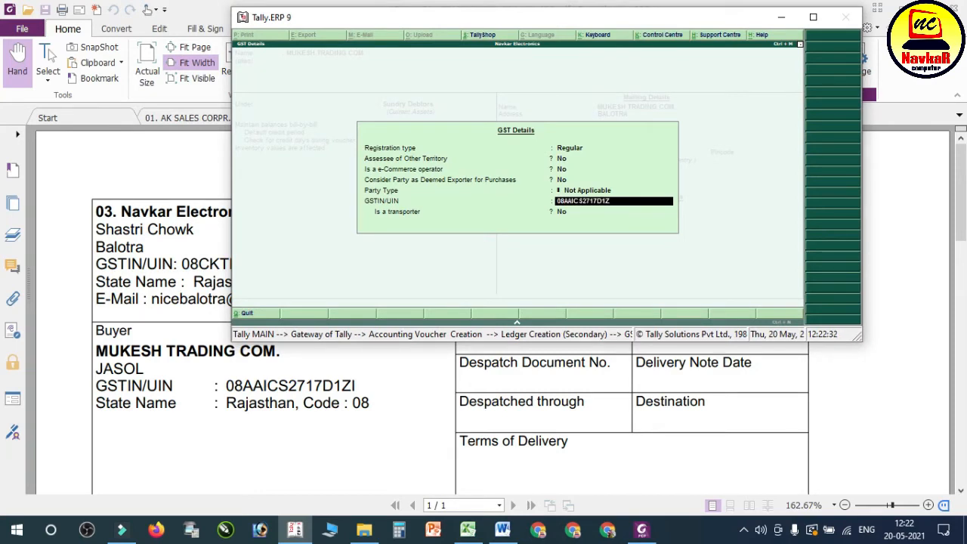
pyautogui.press('Return')
pyautogui.press('Return')
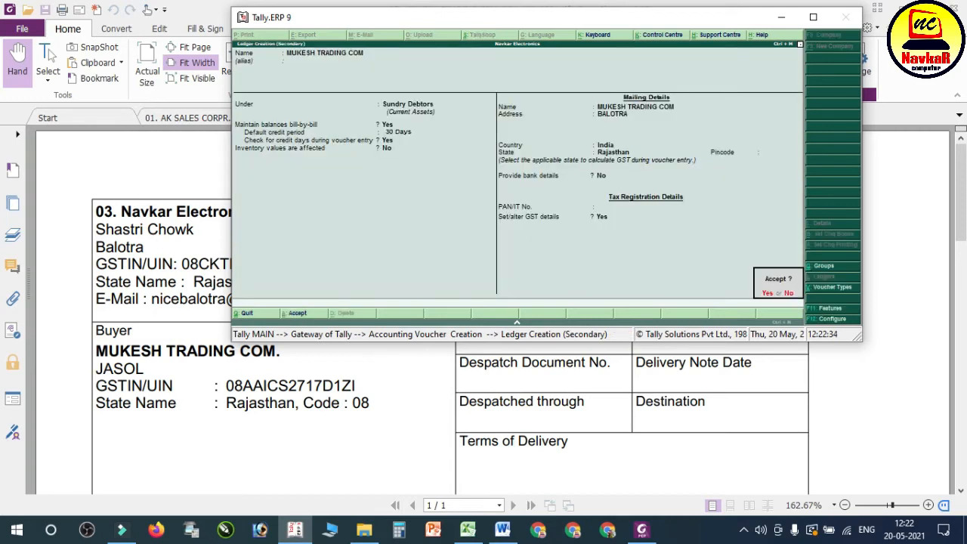
# Step: Maximize Tally, save the MUKESH TRADING COM ledger, accept its party details and use SALES A/C as the sales ledger
pyautogui.click(813, 17)
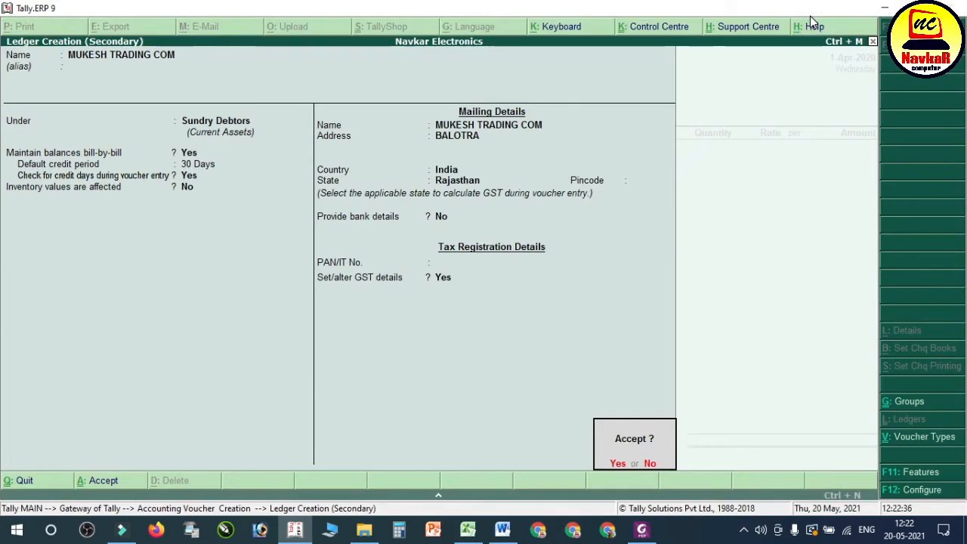
pyautogui.press('Return')
pyautogui.press('Return')
pyautogui.press('Return')
pyautogui.press('Return')
pyautogui.press('Return')
pyautogui.press('Return')
pyautogui.press('Return')
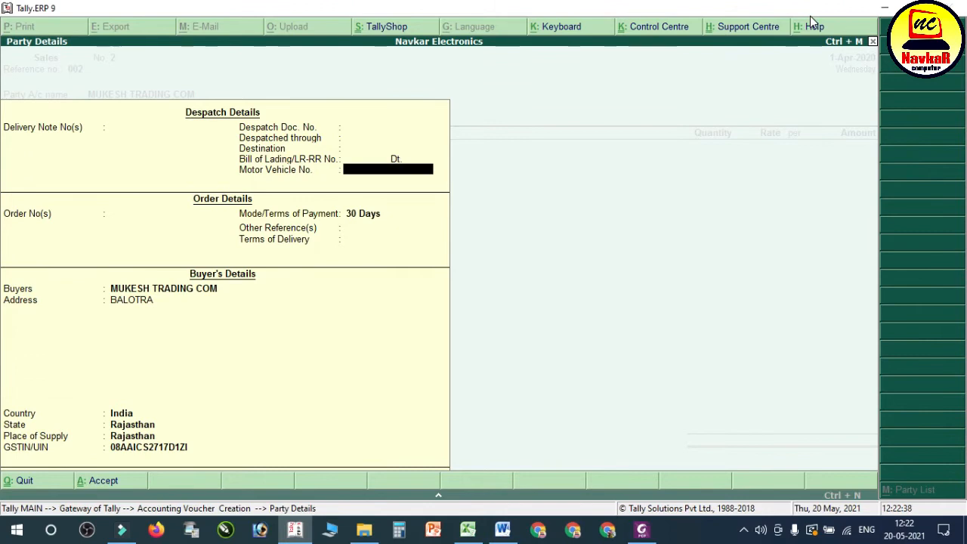
pyautogui.press('Return')
pyautogui.press('Return')
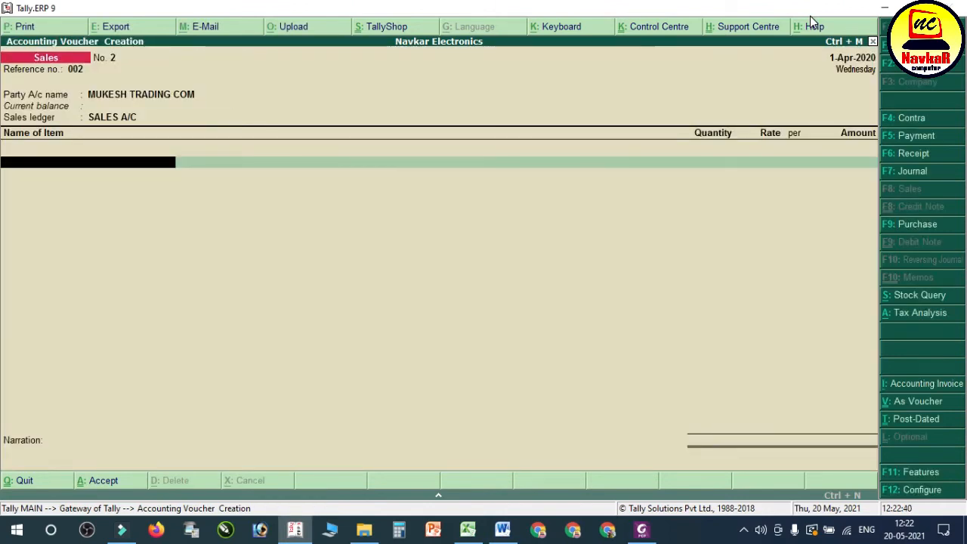
# Step: Look up the goods in the PDF invoice and add 14" TV VIDEOCON to the sales voucher with quantity 1
pyautogui.click(503, 529)
pyautogui.click(642, 529)
pyautogui.scroll(-3, 529, 333)
pyautogui.scroll(-3, 528, 333)
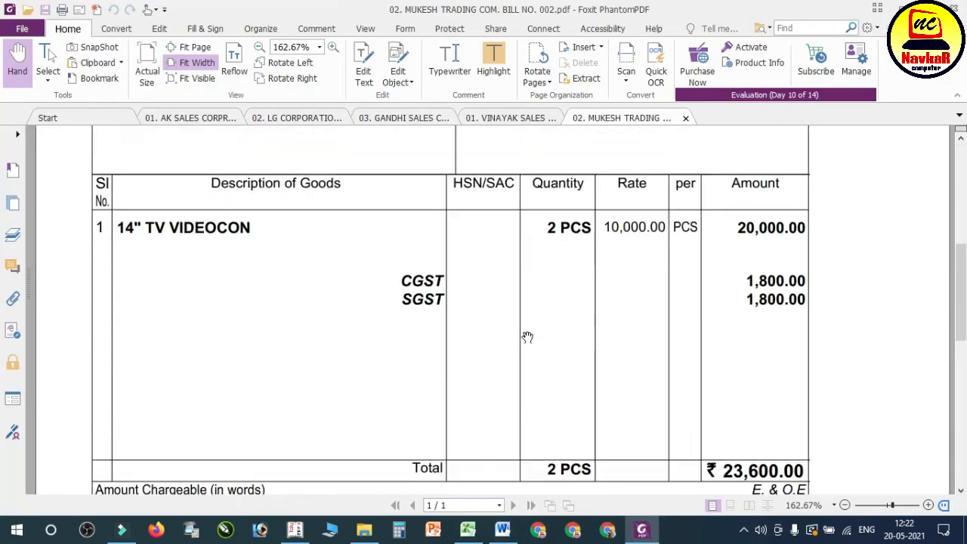
pyautogui.click(293, 529)
pyautogui.write('14')
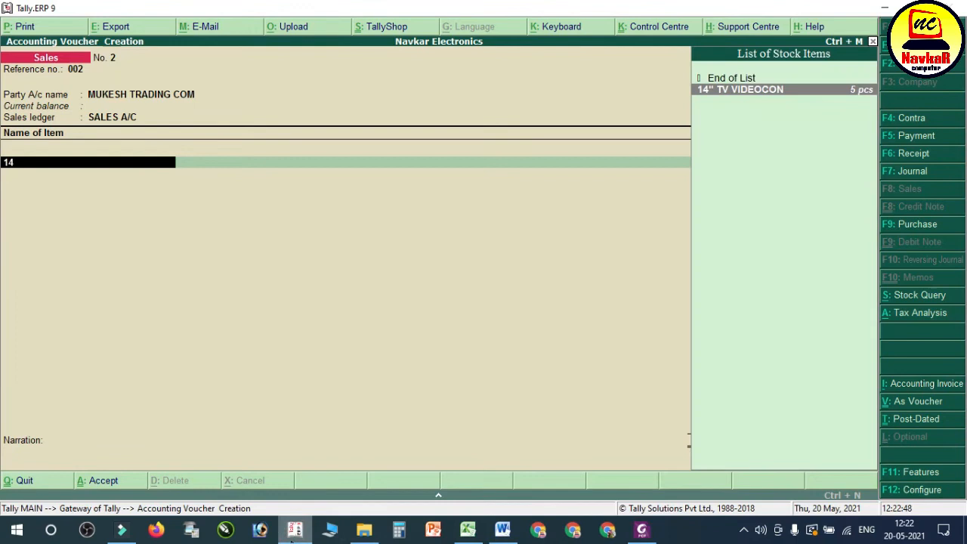
pyautogui.press('Return')
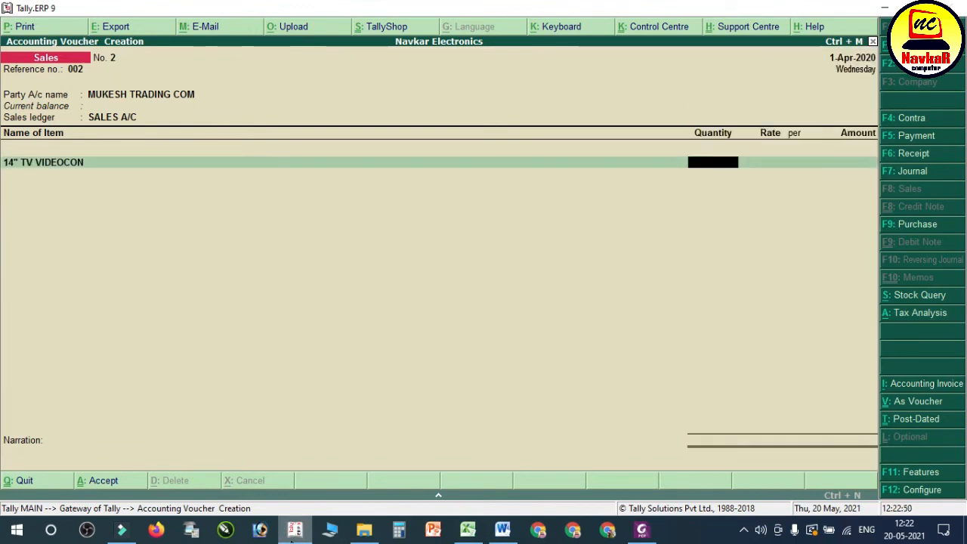
pyautogui.write('1')
pyautogui.press('Return')
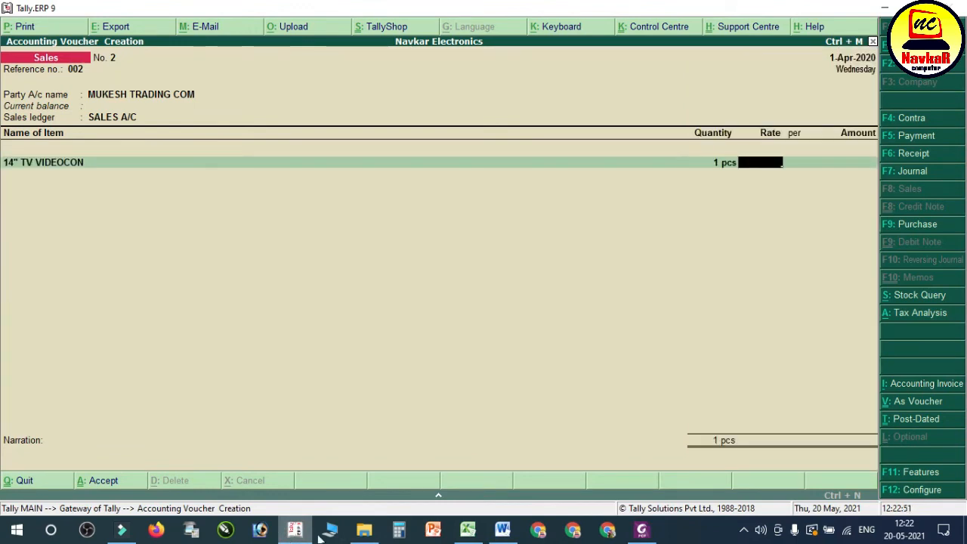
# Step: Recheck the PDF invoice, correct the TV quantity to 2 pcs and complete the item line at a rate of 10,000
pyautogui.click(642, 529)
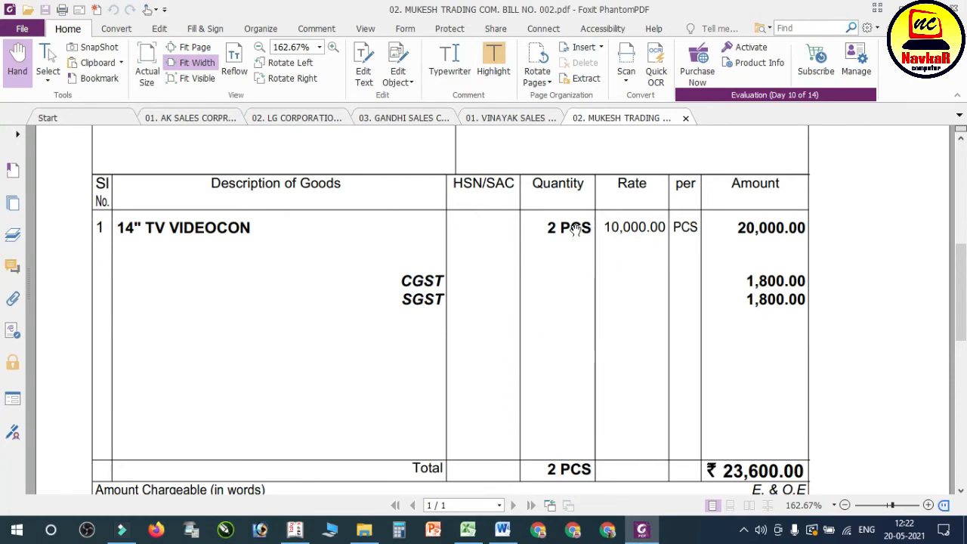
pyautogui.click(642, 529)
pyautogui.write('2')
pyautogui.press('Return')
pyautogui.write('2')
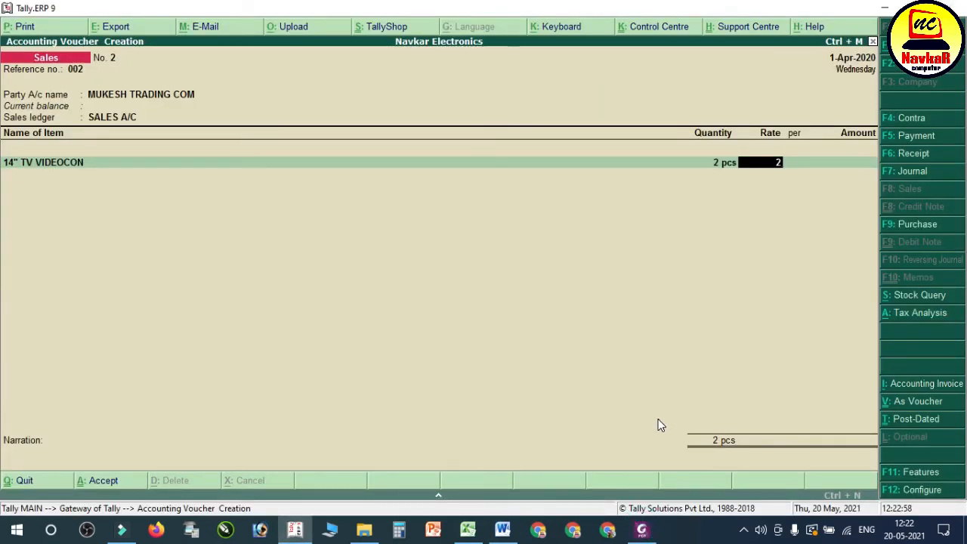
pyautogui.press('Return')
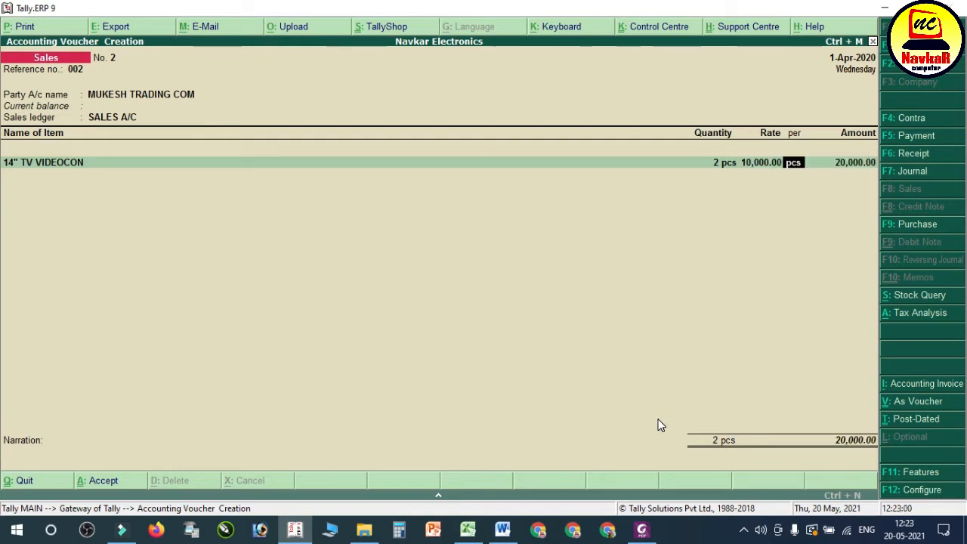
pyautogui.press('Return')
pyautogui.press('Return')
# Step: Add the CGST and SGST ledgers to the sales voucher, with 1,800 for each tax
pyautogui.press('Return')
pyautogui.write('C')
pyautogui.press('Return')
pyautogui.press('Return')
pyautogui.write('C')
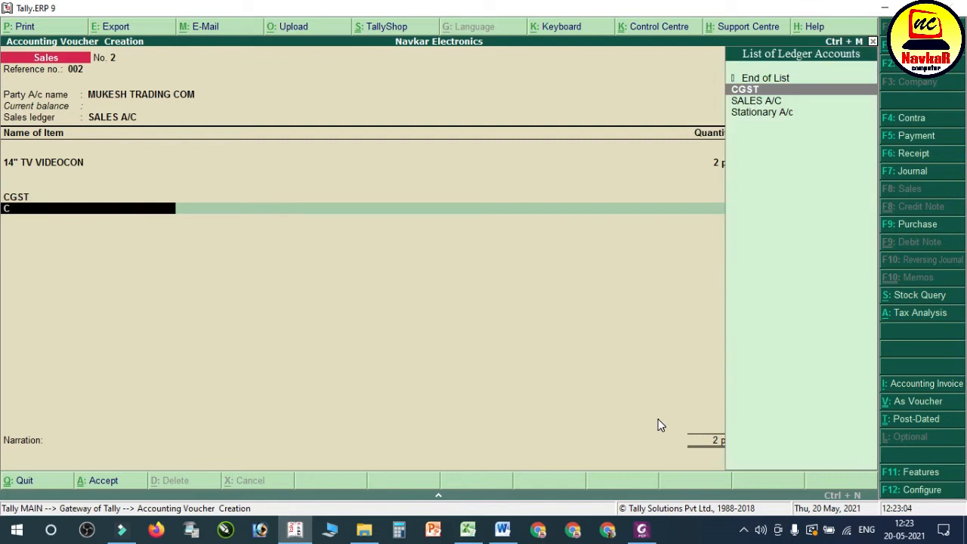
pyautogui.press('BackSpace')
pyautogui.write('SG')
pyautogui.press('Return')
pyautogui.press('Return')
pyautogui.press('Return')
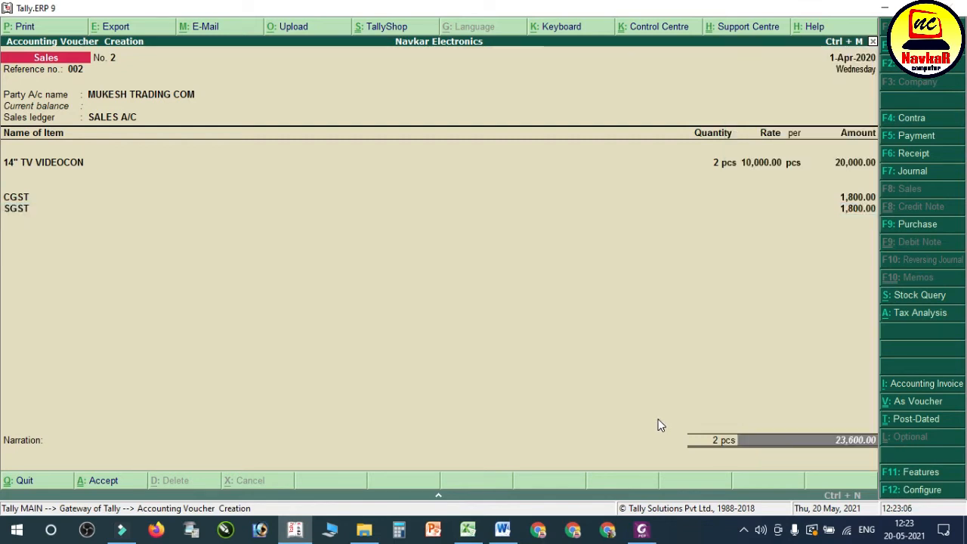
# Step: Compare the invoice total with transaction 12 in the Word notes and save the sales voucher with an empty narration
pyautogui.click(503, 530)
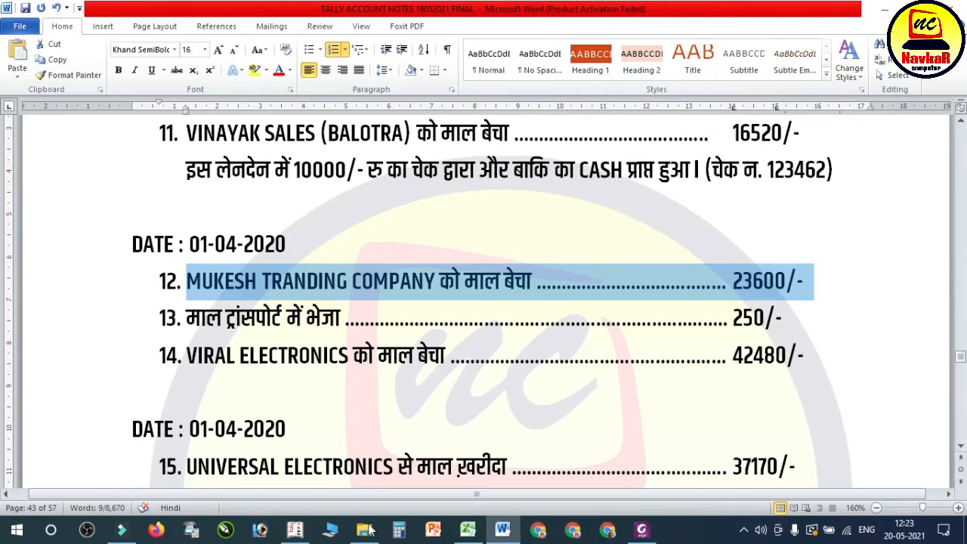
pyautogui.click(295, 531)
pyautogui.press('Return')
pyautogui.press('Return')
pyautogui.press('Return')
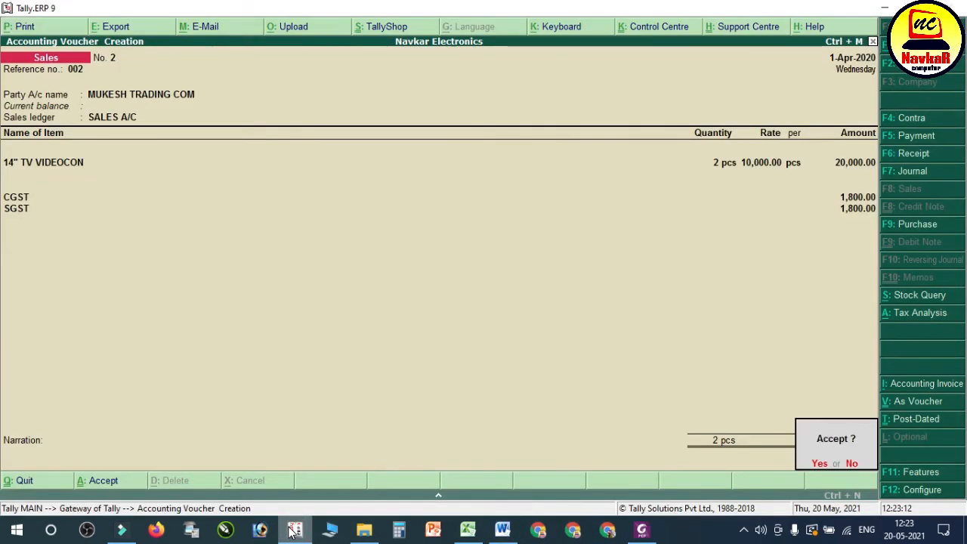
# Step: Switch to the Word notes and highlight the 250 amount of transaction 13, the goods sent by transport
pyautogui.click(641, 533)
pyautogui.click(640, 533)
pyautogui.click(518, 539)
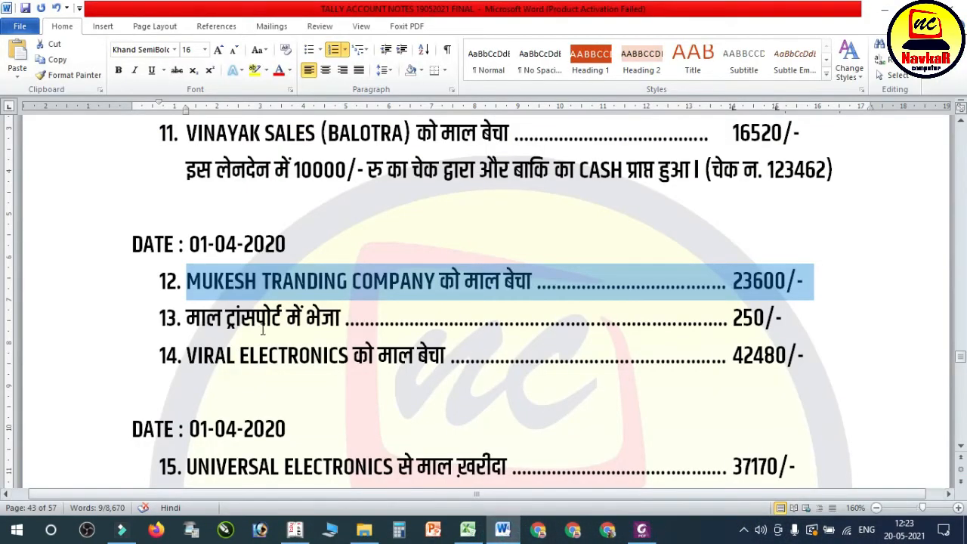
pyautogui.click(263, 330)
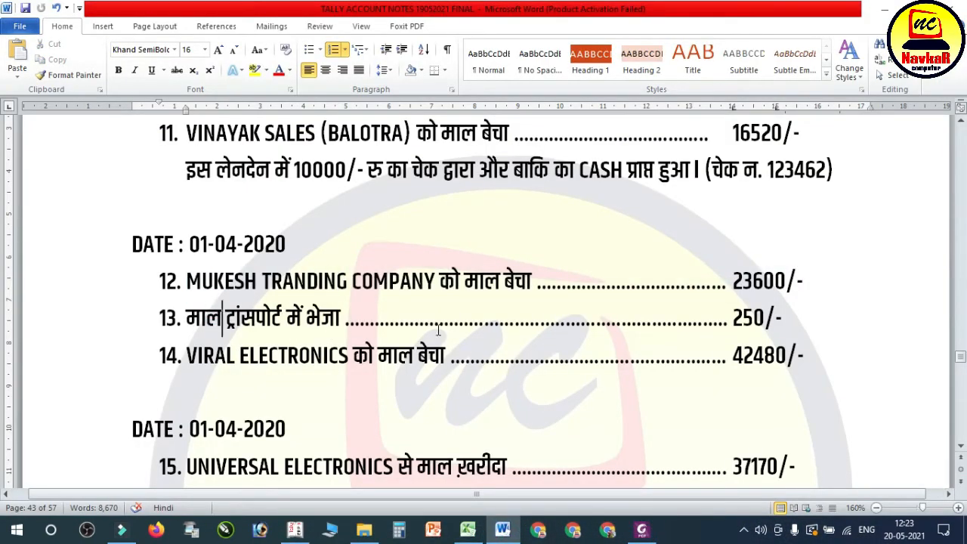
pyautogui.doubleClick(516, 284)
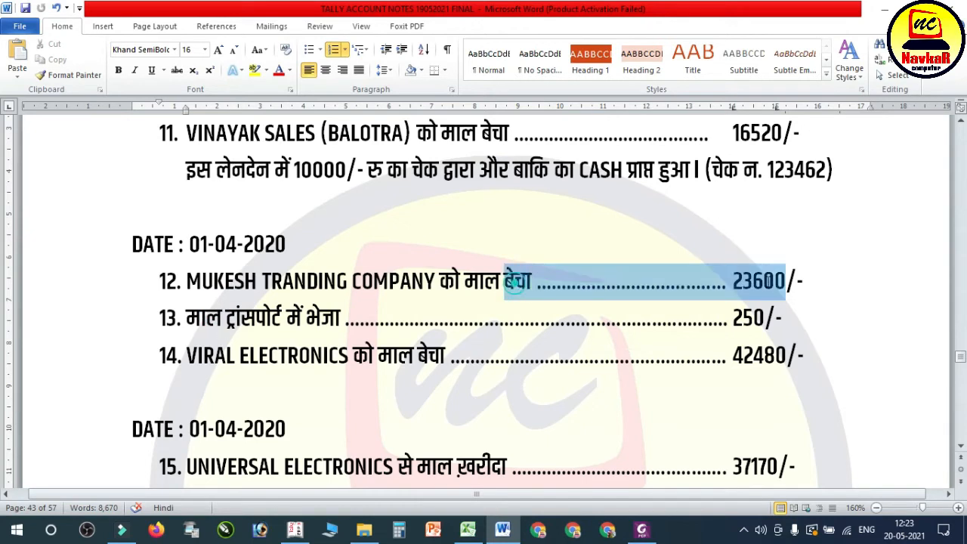
pyautogui.doubleClick(710, 318)
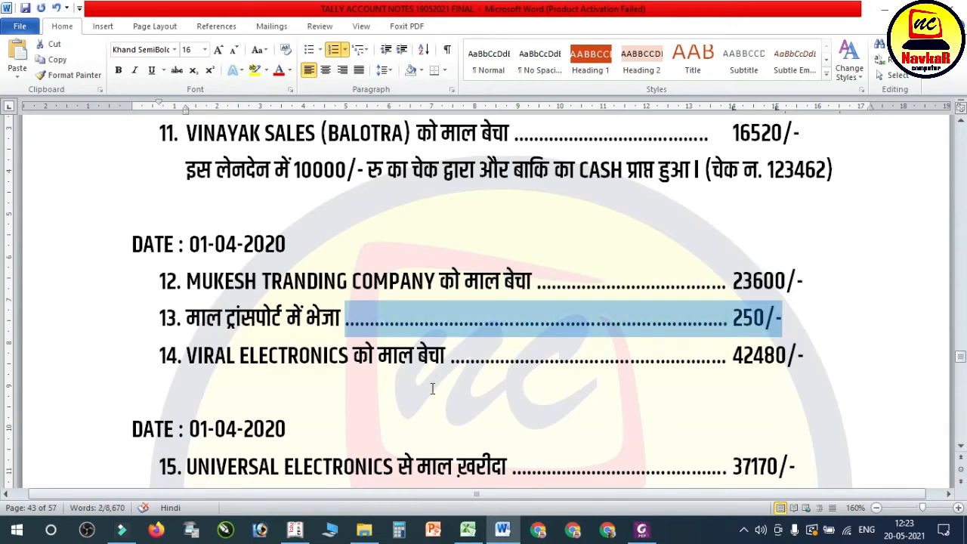
# Step: Switch to Tally, start a payment voucher and begin a new ledger named TRANSPORT A/C from it
pyautogui.click(294, 530)
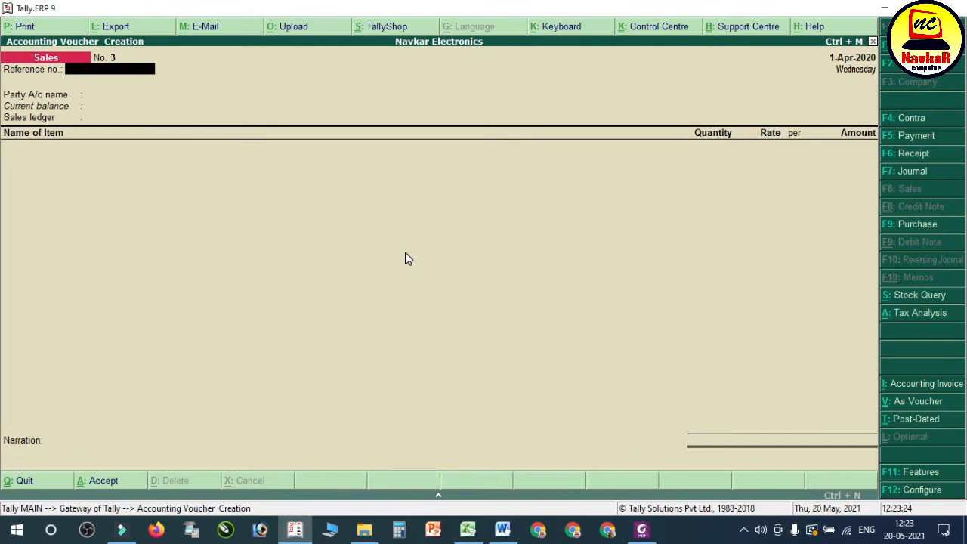
pyautogui.press('F5')
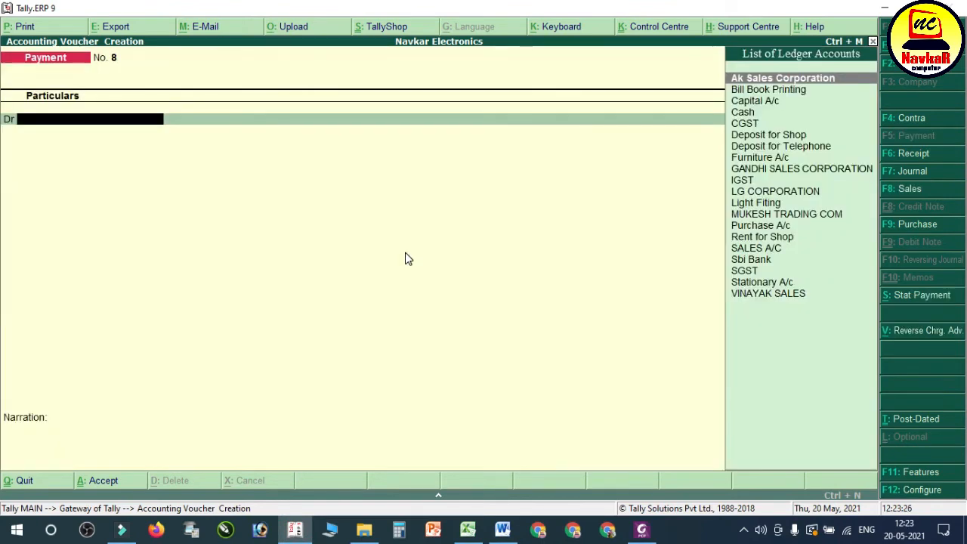
pyautogui.hotkey('alt', 'c')
pyautogui.write('TR')
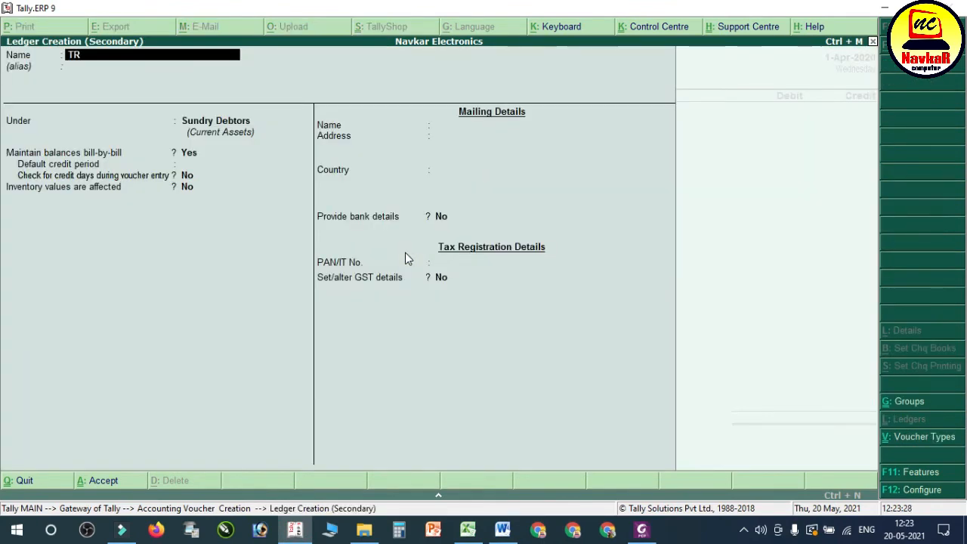
pyautogui.write('ANSPORT A/C')
pyautogui.press('Return')
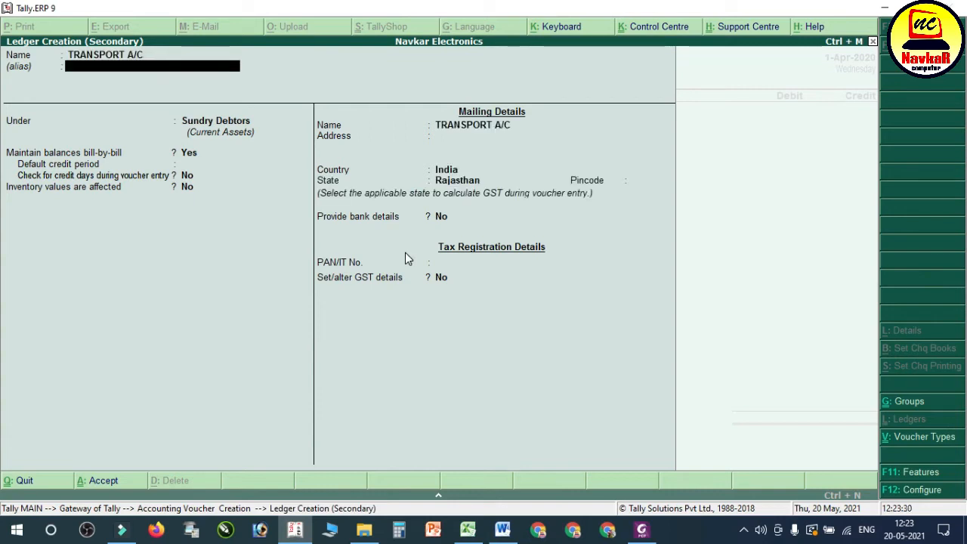
# Step: Place the transport ledger under Direct Expenses, keep its remaining defaults and save it
pyautogui.press('Return')
pyautogui.write('dir')
pyautogui.press('Return')
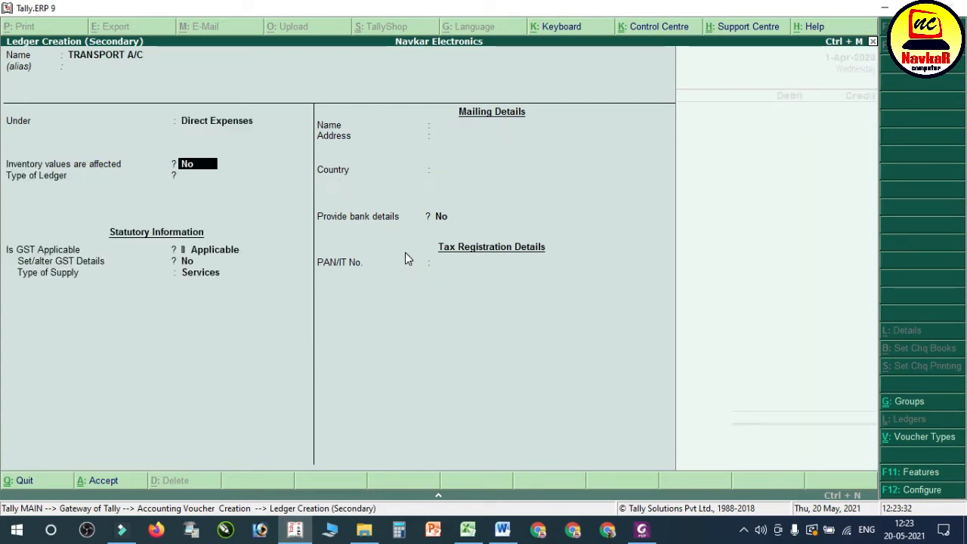
pyautogui.press('Return')
pyautogui.press('Return')
pyautogui.press('Return')
pyautogui.press('Return')
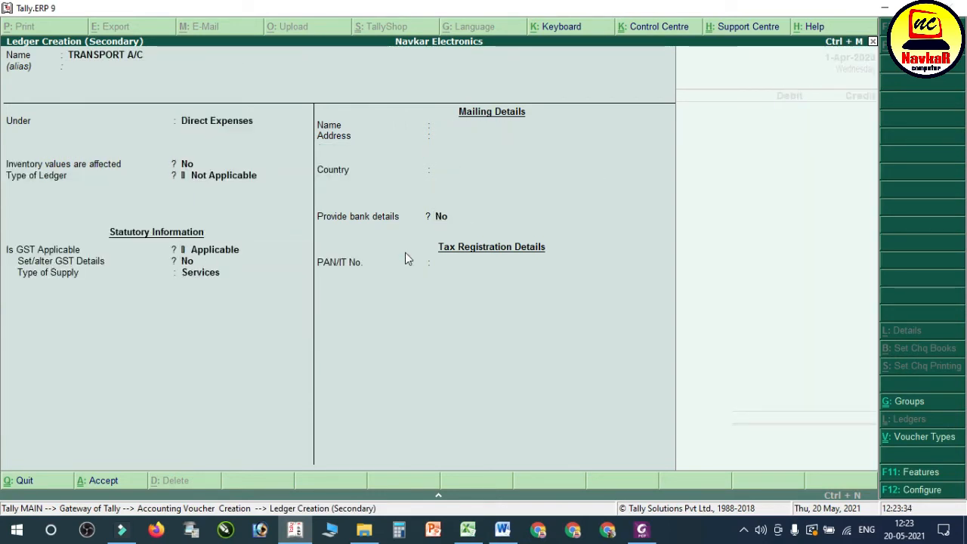
pyautogui.hotkey('ctrl', 'a')
# Step: Debit 250 to TRANSPORT A/C, credit Cash and save the payment voucher with an empty narration
pyautogui.write('25')
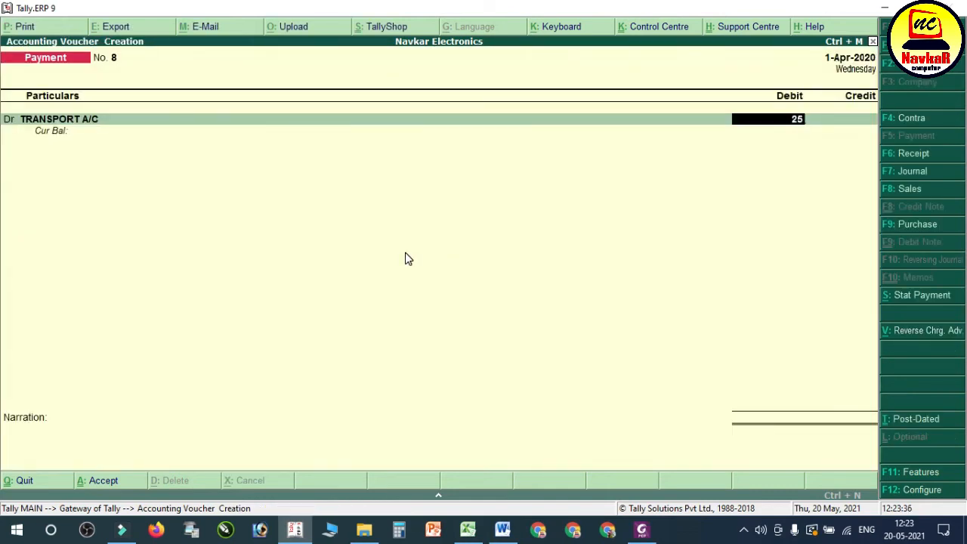
pyautogui.write('0')
pyautogui.press('Return')
pyautogui.write('cas')
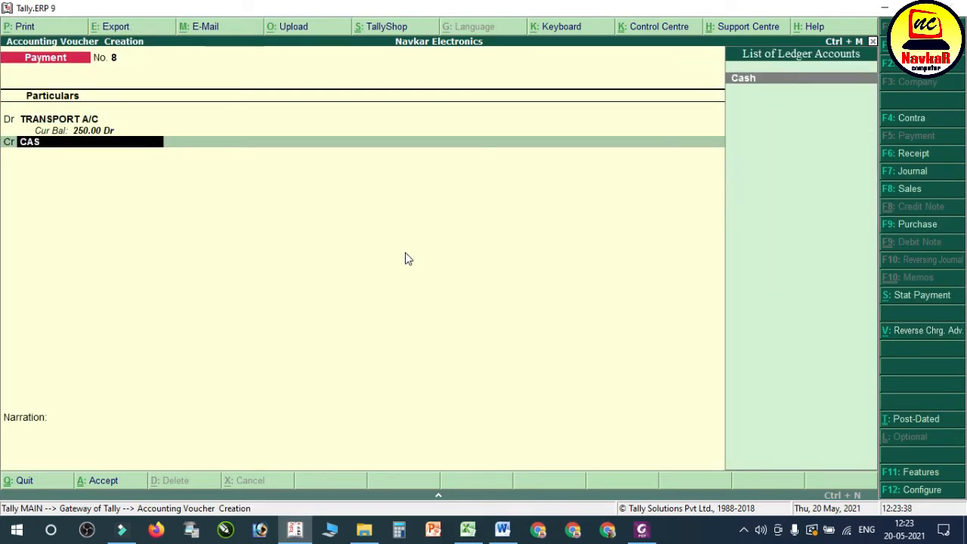
pyautogui.press('Return')
pyautogui.press('Return')
pyautogui.press('Return')
pyautogui.press('Return')
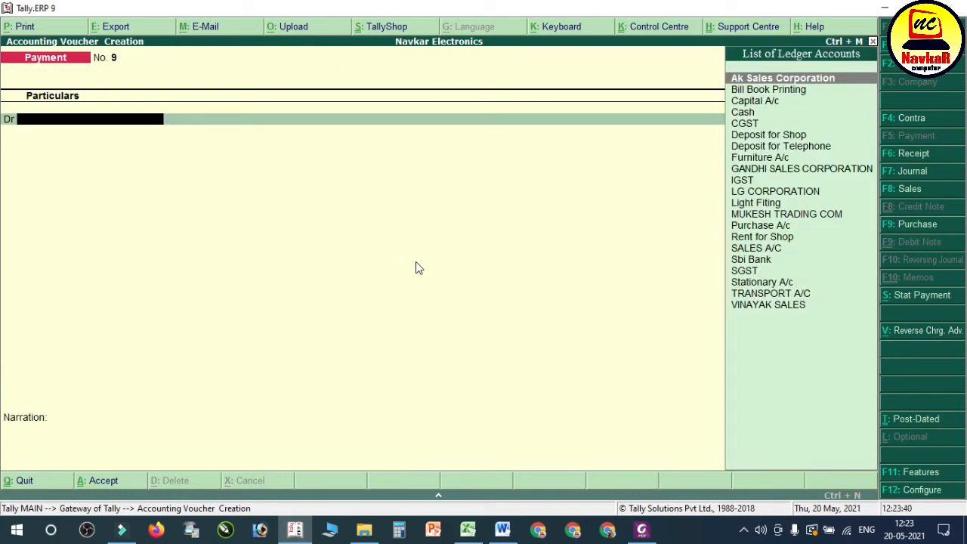
# Step: Switch to the Word notes and highlight transaction 14, the 42480 sale to Viral Electronics
pyautogui.click(503, 529)
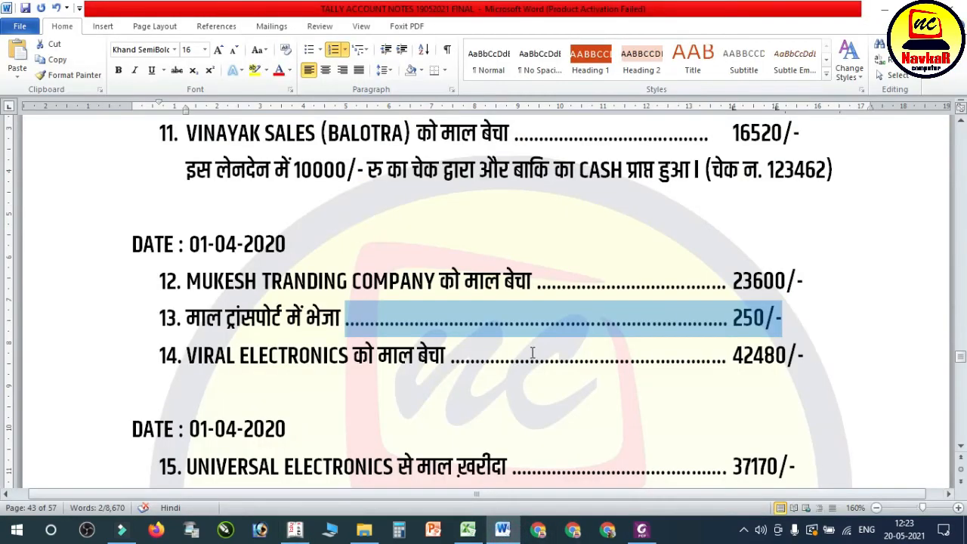
pyautogui.click(280, 333)
pyautogui.moveTo(186, 355); pyautogui.dragTo(809, 354)
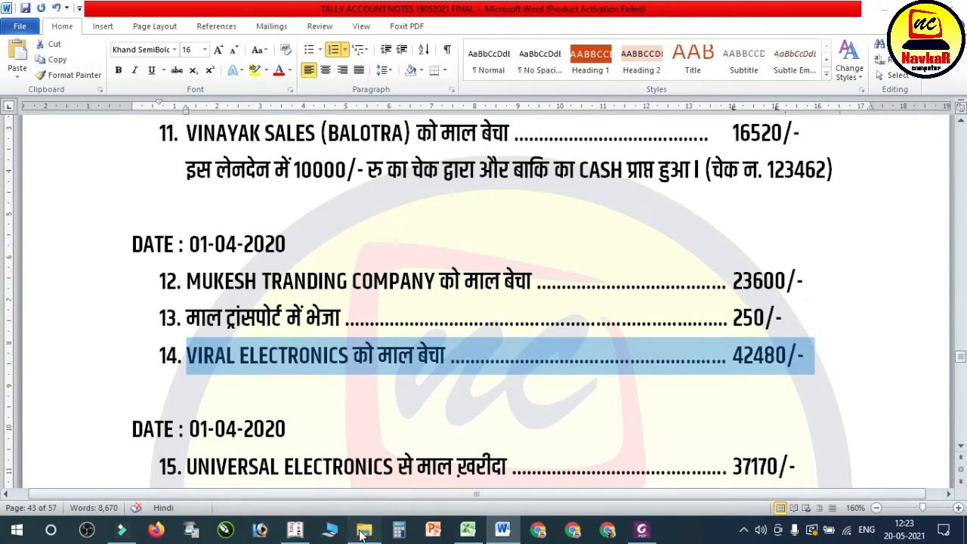
# Step: Open the Viral Electronics bill no. 003 PDF and examine its buyer, item and tax details
pyautogui.click(363, 531)
pyautogui.doubleClick(201, 188)
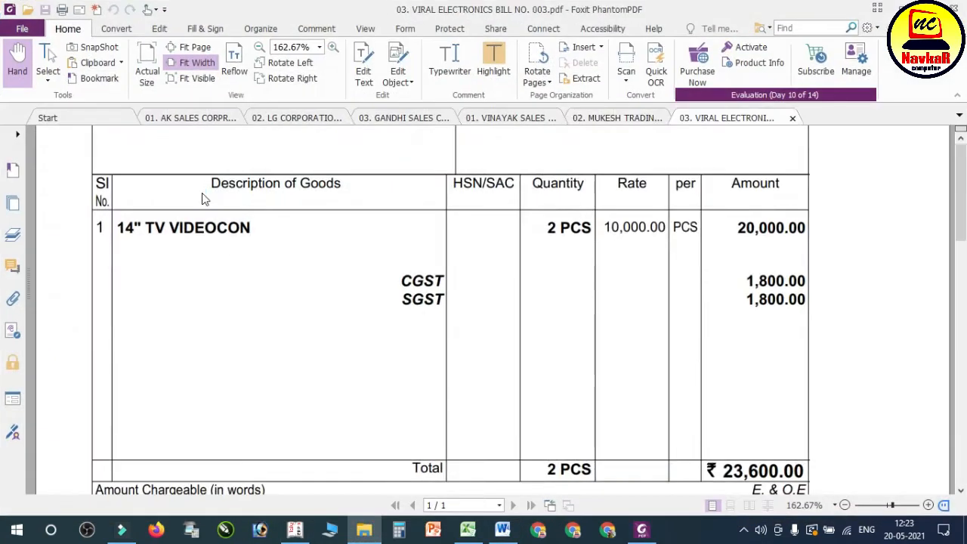
pyautogui.scroll(-5, 393, 333)
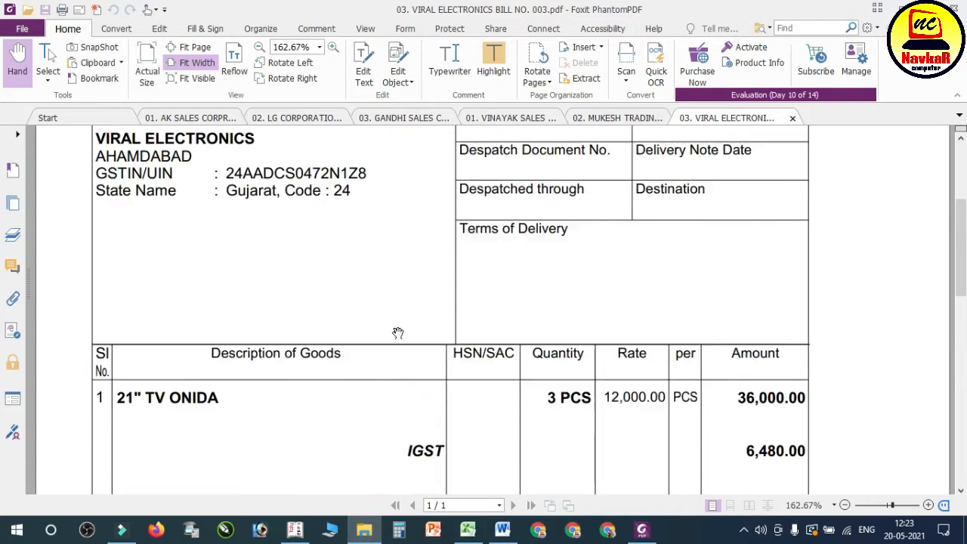
pyautogui.scroll(-5, 398, 333)
pyautogui.scroll(6, 399, 332)
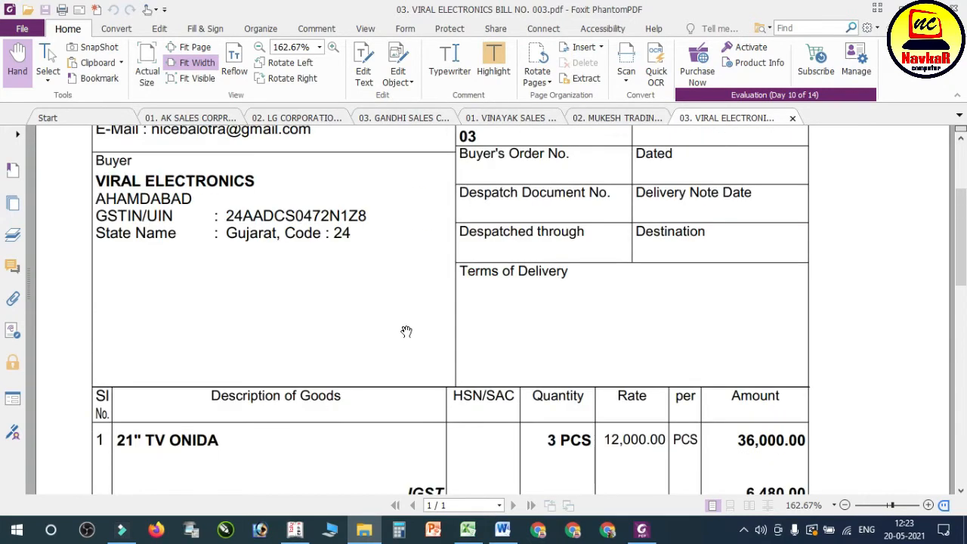
pyautogui.scroll(2, 407, 331)
# Step: Return to Tally and start a sales voucher with reference number 003
pyautogui.click(305, 532)
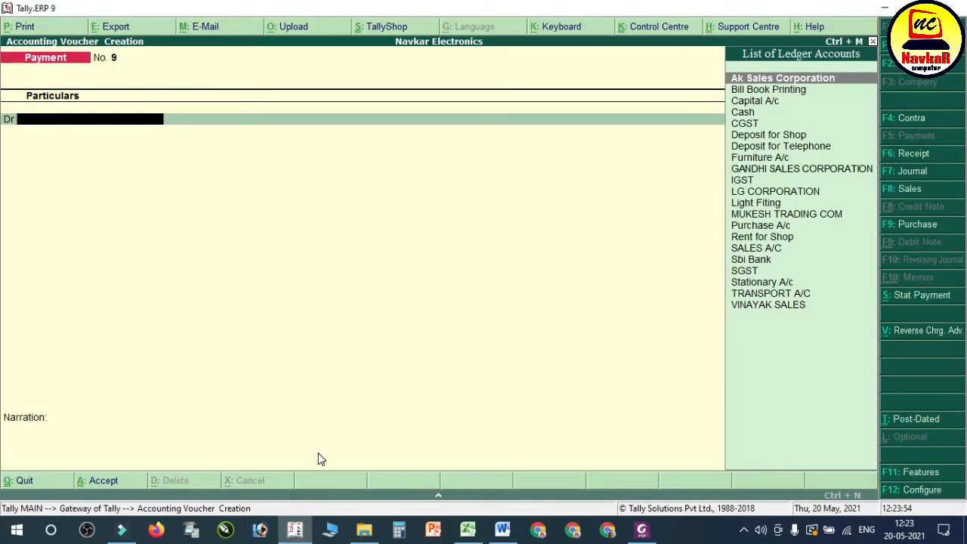
pyautogui.press('F8')
pyautogui.write('003')
pyautogui.press('Return')
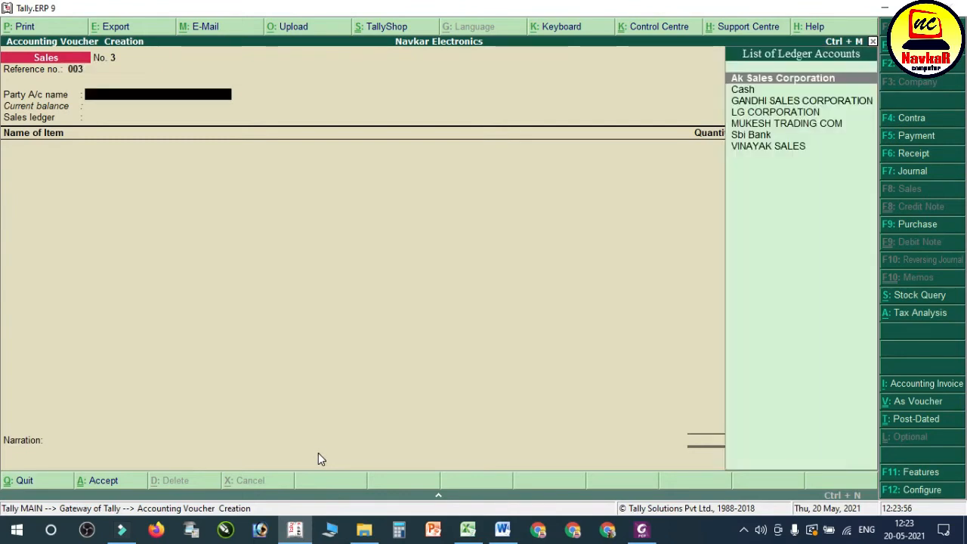
# Step: Begin a new party ledger named VIRAL ELECTRONICS and place it under Sundry Debtors
pyautogui.hotkey('alt', 'c')
pyautogui.write('VIRAL')
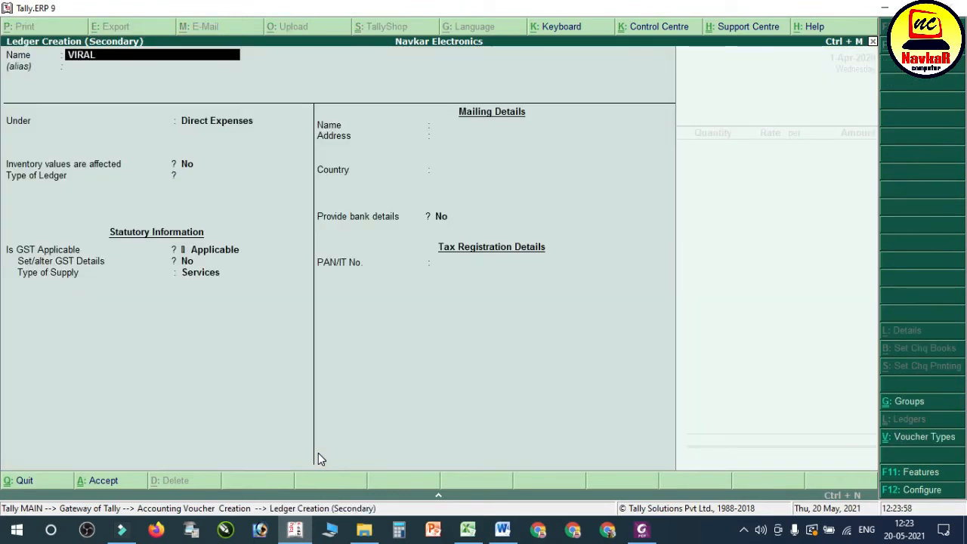
pyautogui.write(' ELECTRONICS')
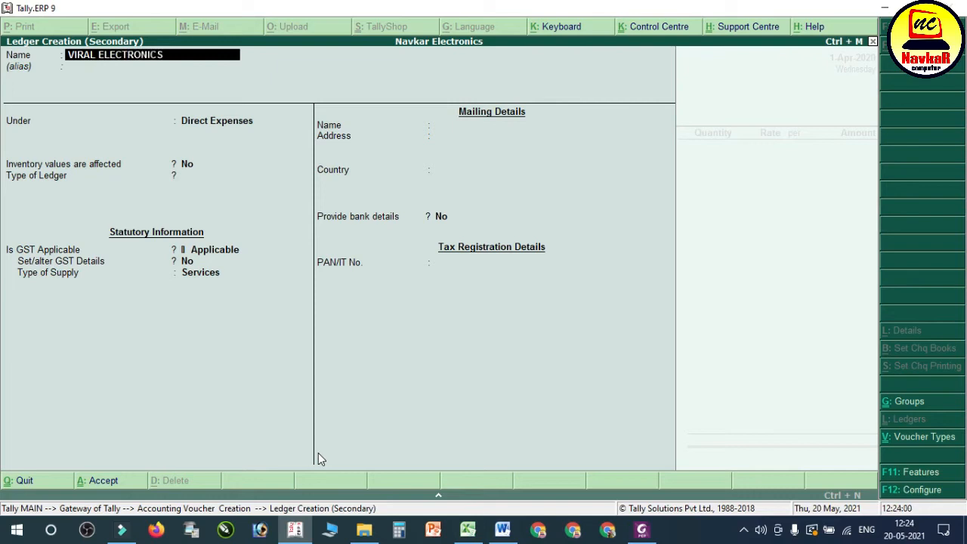
pyautogui.press('Return')
pyautogui.write('DI')
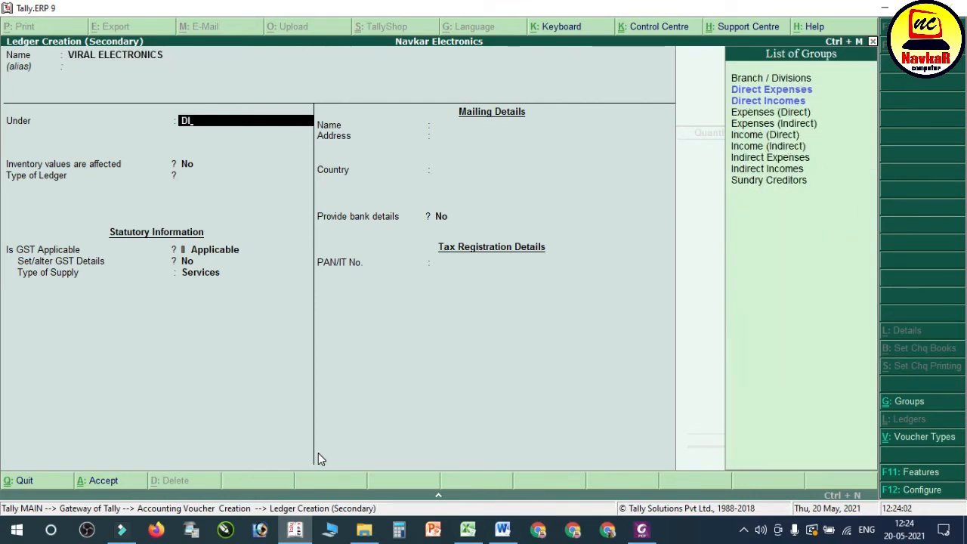
pyautogui.press('BackSpace')
pyautogui.press('BackSpace')
pyautogui.write('SUND')
pyautogui.press('Down')
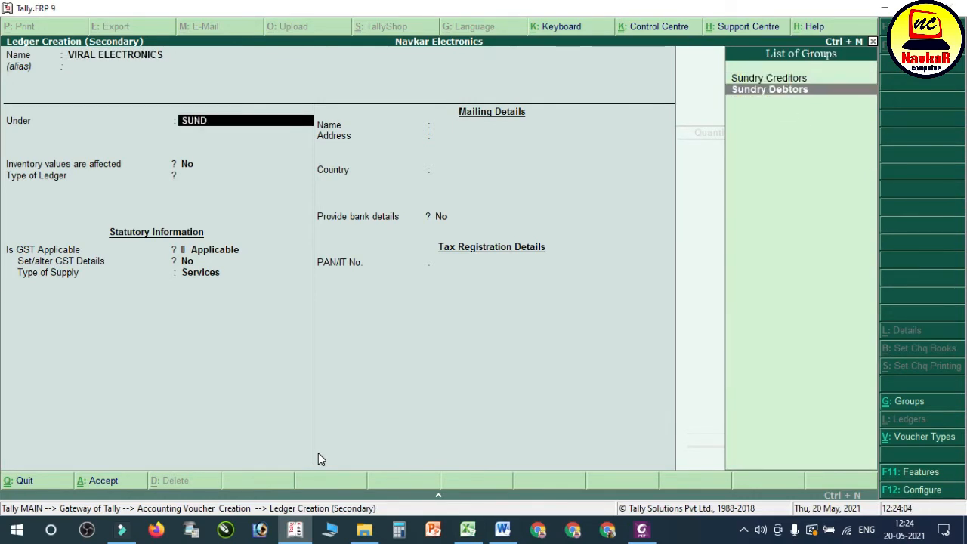
pyautogui.press('Return')
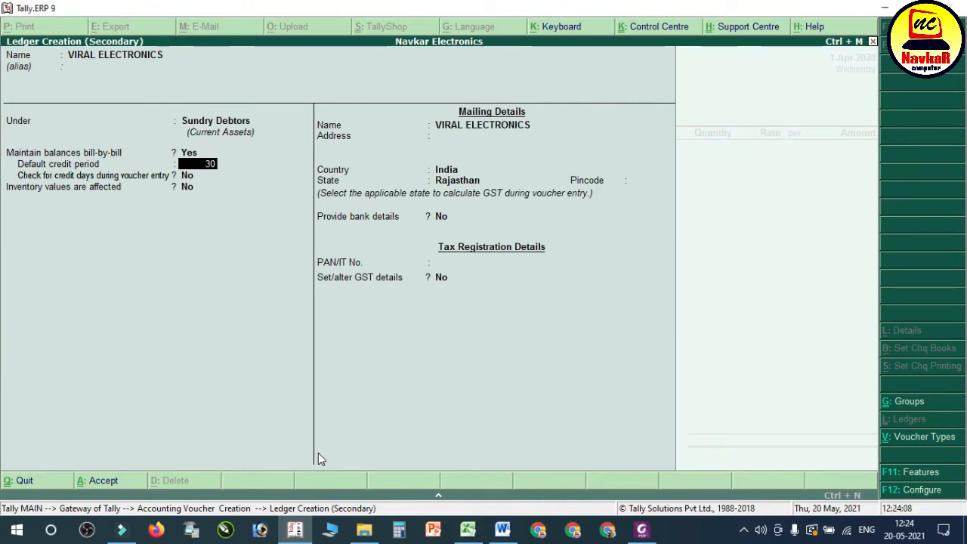
# Step: Set the Viral Electronics ledger's default credit period to 30 days and enable the credit days check during voucher entry
pyautogui.press('Return')
pyautogui.press('Return')
pyautogui.press('BackSpace')
pyautogui.write('Y')
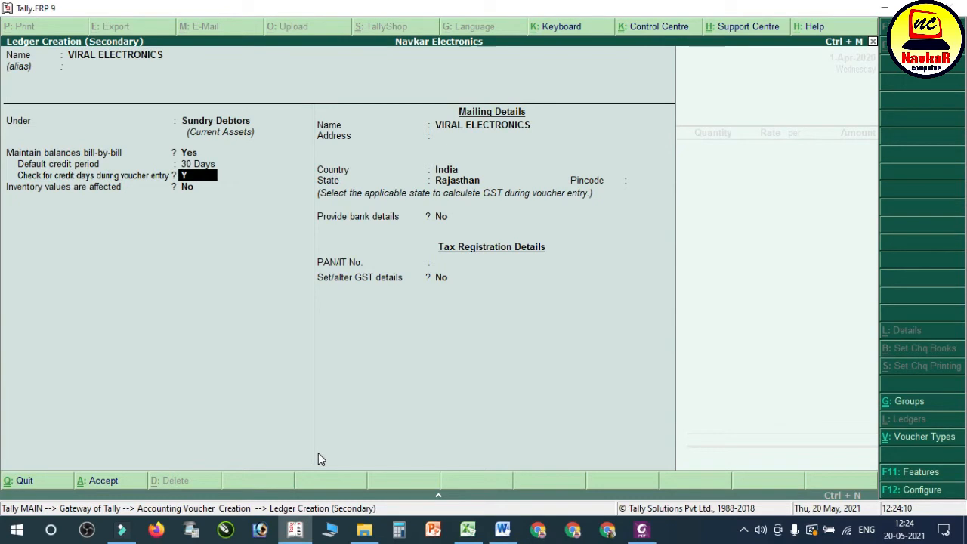
pyautogui.press('Return')
pyautogui.press('Return')
pyautogui.press('Return')
pyautogui.press('Return')
pyautogui.press('BackSpace')
pyautogui.press('BackSpace')
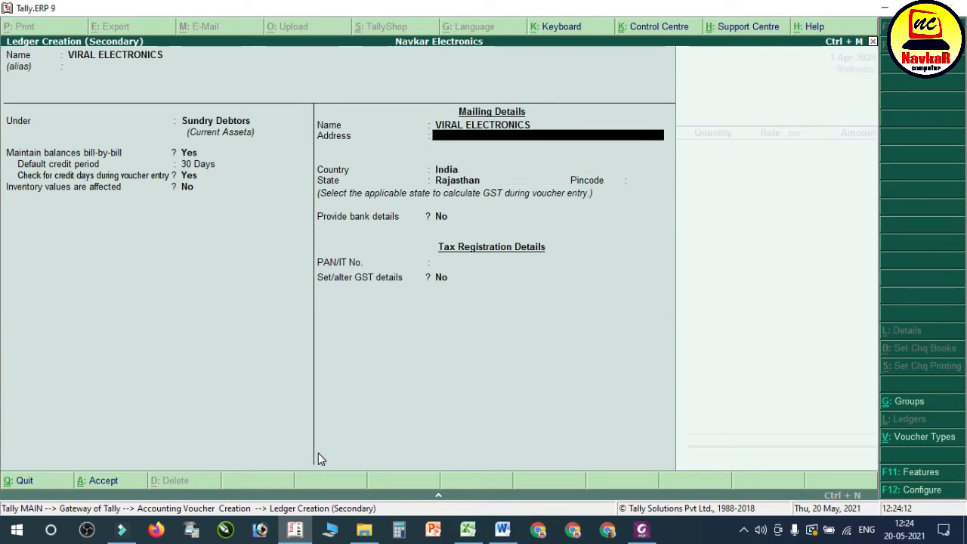
# Step: Compare the buyer state and tax details on the Mukesh Trading, Vinayak Sales and Viral Electronics PDF invoices
pyautogui.click(642, 529)
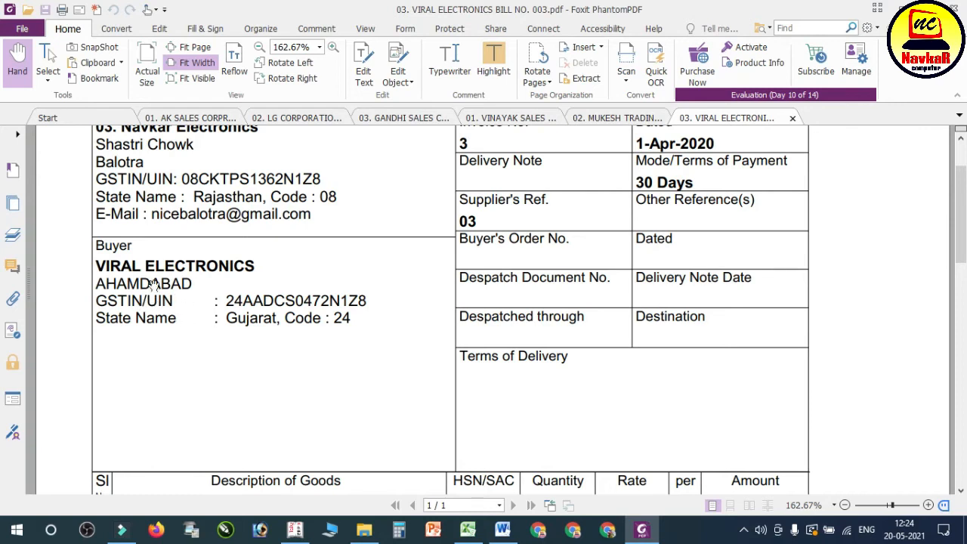
pyautogui.click(660, 119)
pyautogui.scroll(3, 318, 260)
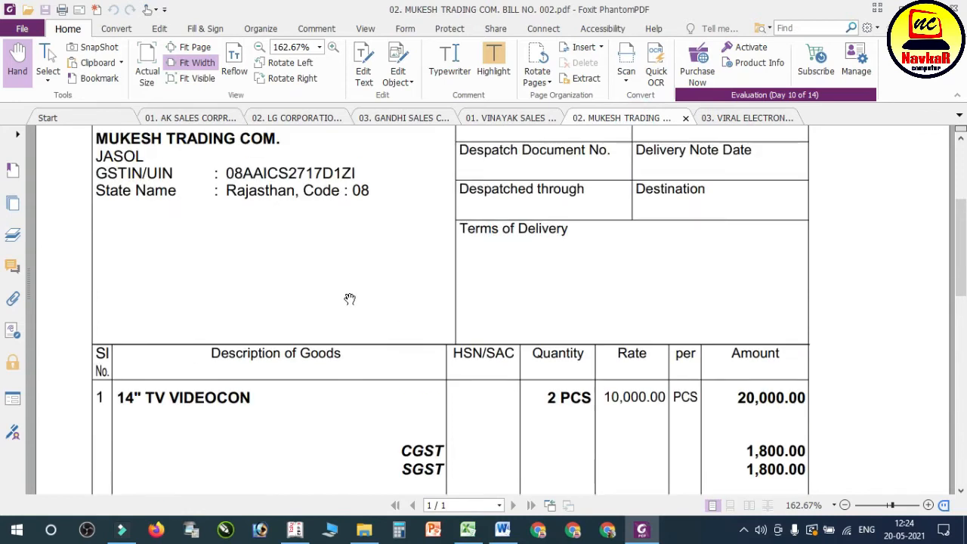
pyautogui.scroll(1, 350, 299)
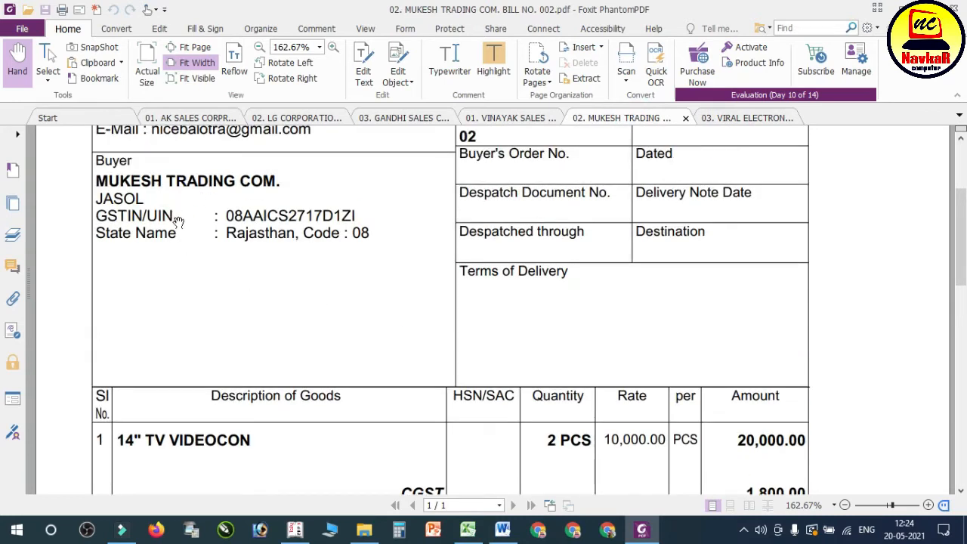
pyautogui.click(515, 120)
pyautogui.scroll(4, 275, 225)
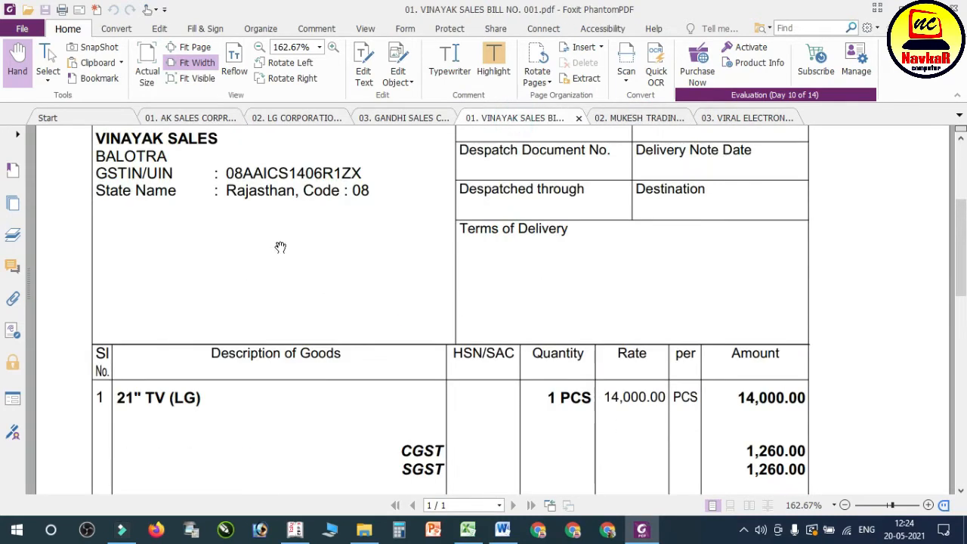
pyautogui.click(771, 118)
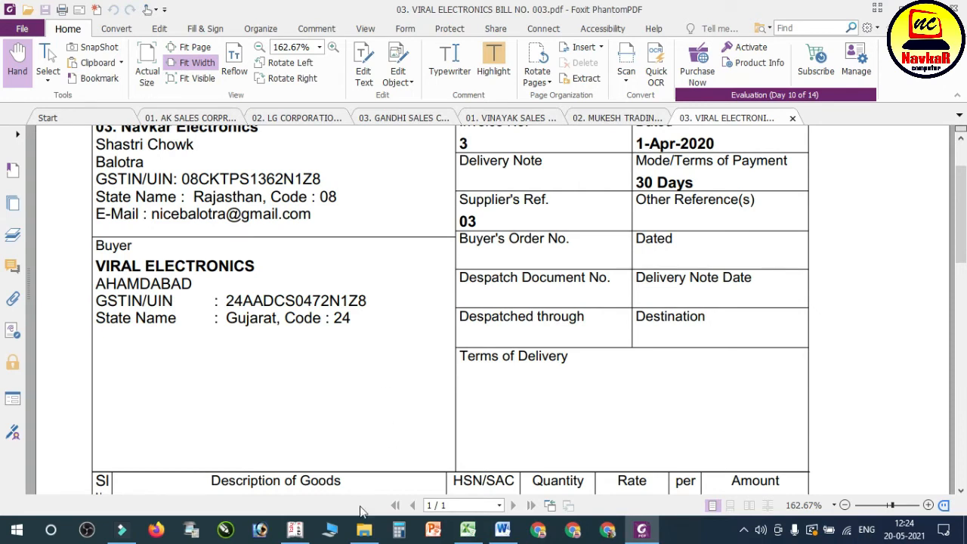
# Step: Return to Tally, set the Viral Electronics ledger's state to Gujarat and enable its GST details
pyautogui.click(294, 530)
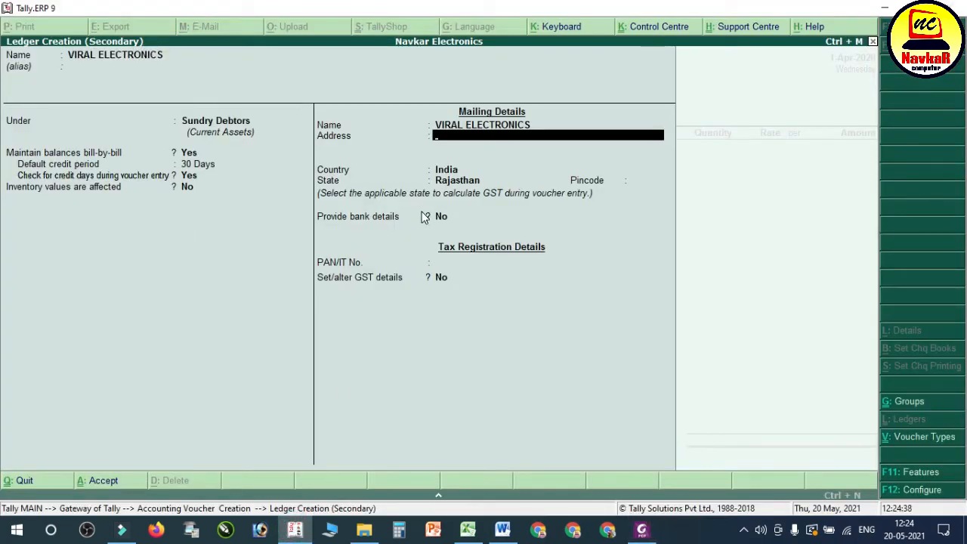
pyautogui.press('Return')
pyautogui.press('Return')
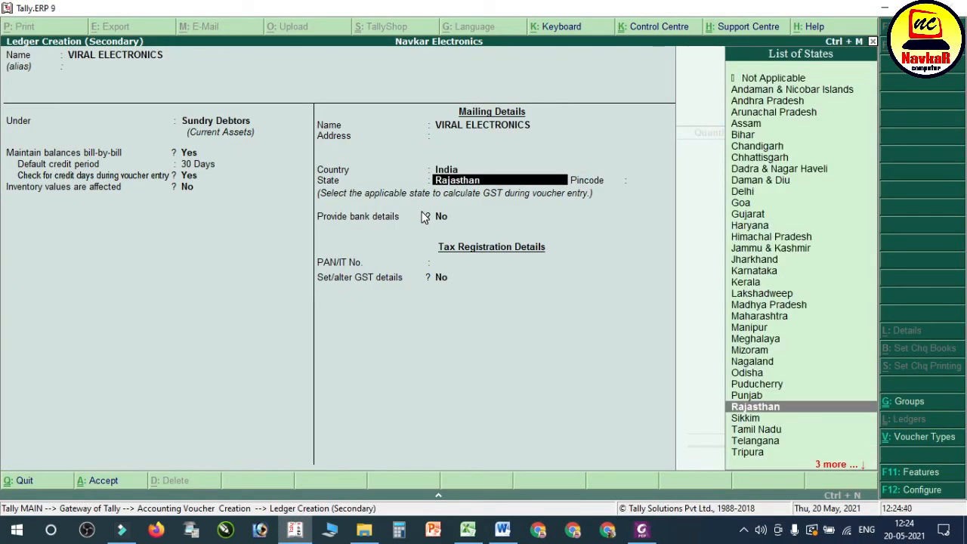
pyautogui.write('gu')
pyautogui.press('Return')
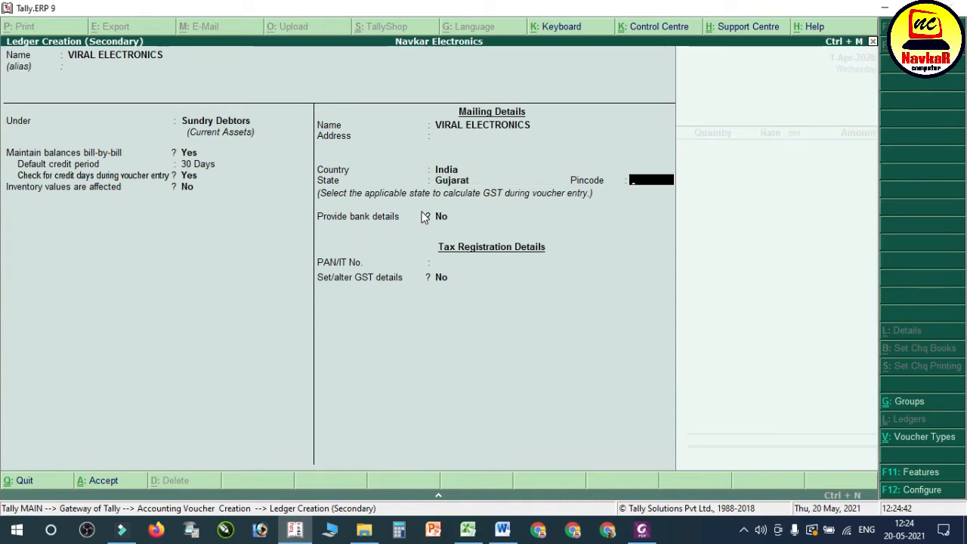
pyautogui.press('Return')
pyautogui.press('Return')
pyautogui.write('Y')
pyautogui.press('Return')
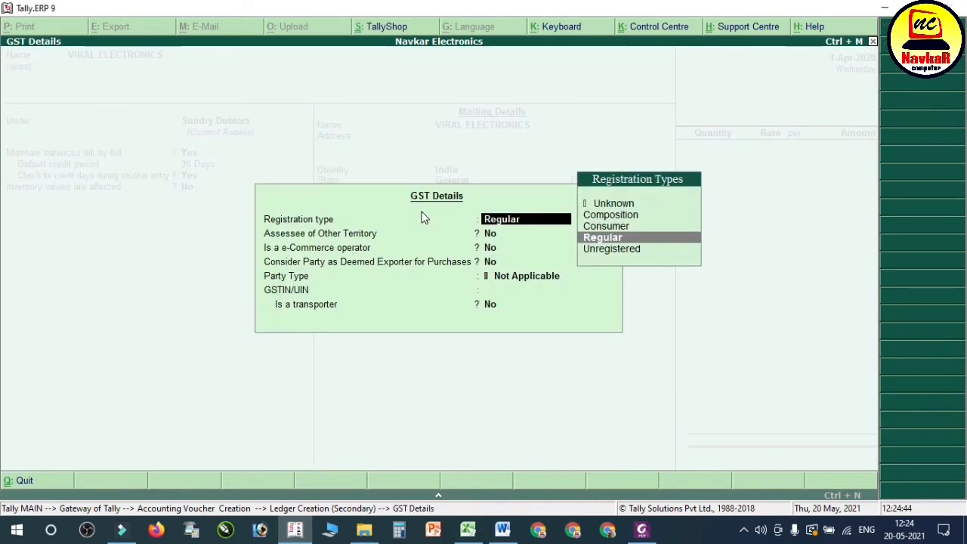
# Step: Keep Viral Electronics' registration type as Regular, enter its GSTIN/UIN from the buyer details on the PDF invoice, and save the ledger
pyautogui.press('Return')
pyautogui.press('Return')
pyautogui.press('Return')
pyautogui.press('Return')
pyautogui.press('Return')
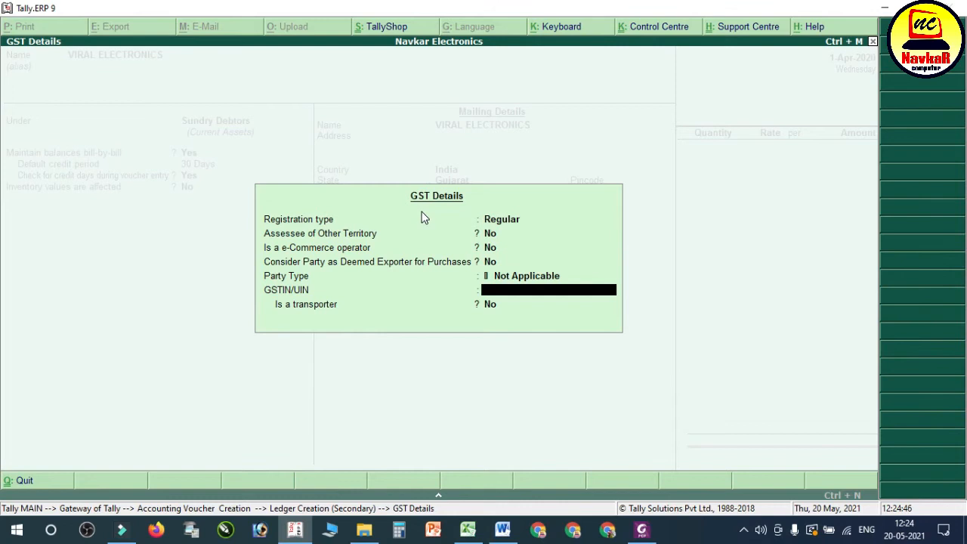
pyautogui.click(917, 8)
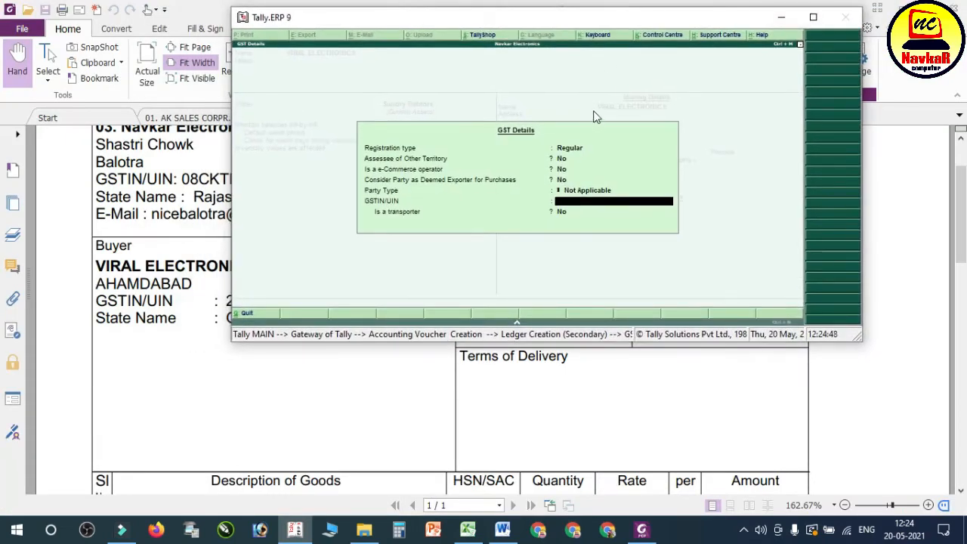
pyautogui.moveTo(601, 18); pyautogui.dragTo(745, 23)
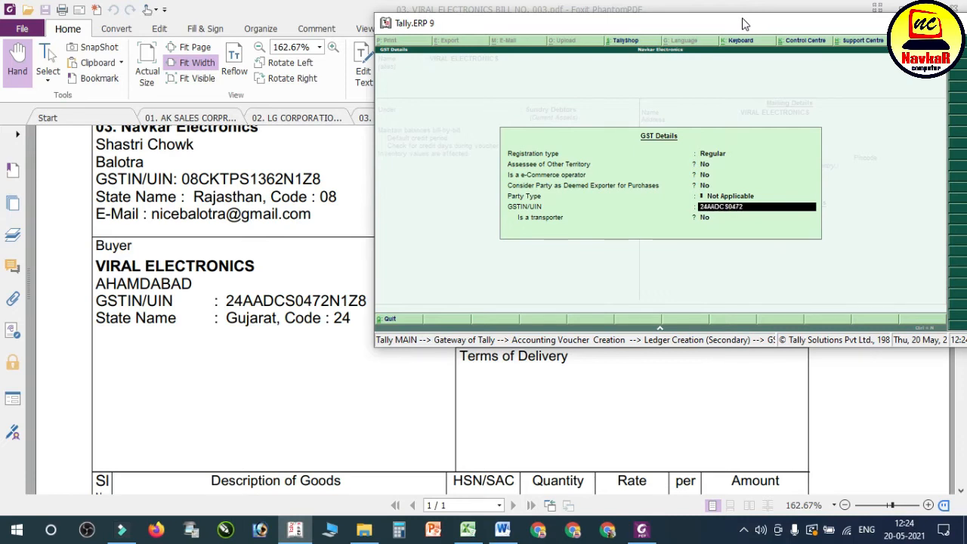
pyautogui.press('BackSpace')
pyautogui.write('Z8')
pyautogui.press('Return')
pyautogui.press('Return')
pyautogui.press('Return')
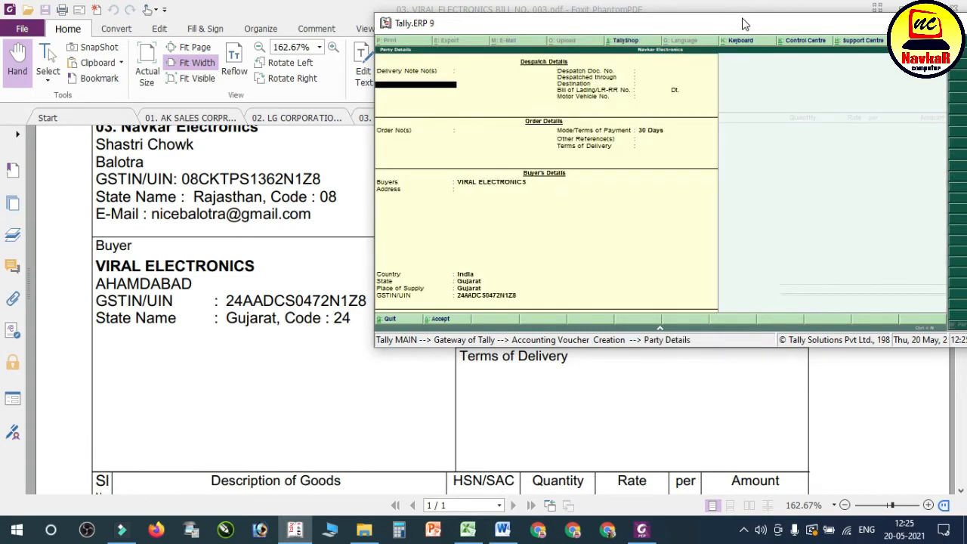
# Step: Restore Tally to full size, accept the Viral Electronics party details and use SALES A/C as the sales ledger
pyautogui.doubleClick(744, 25)
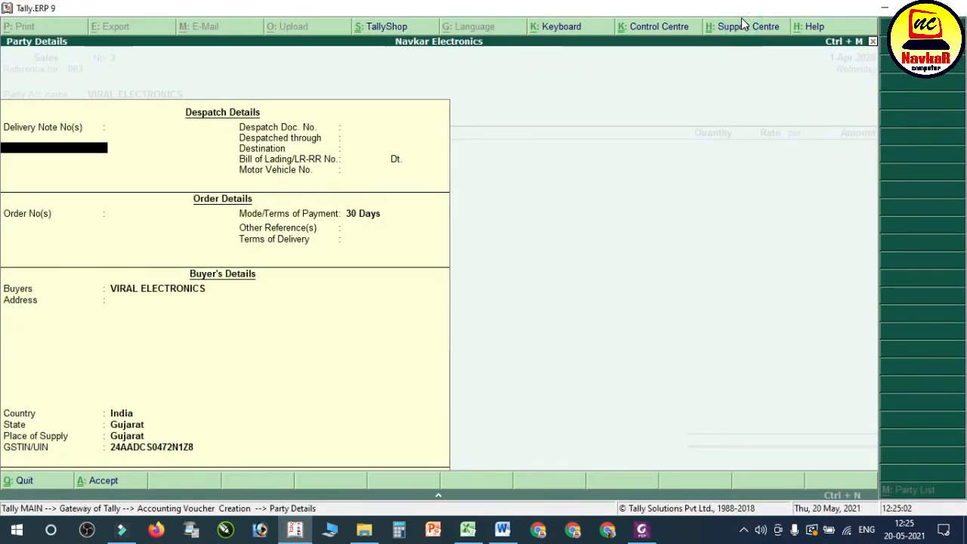
pyautogui.hotkey('ctrl', 'a')
pyautogui.press('Return')
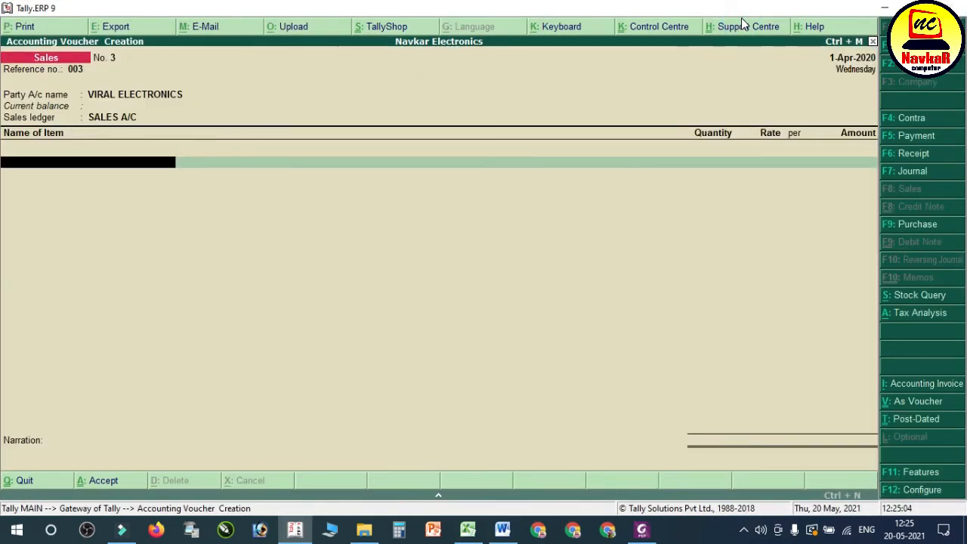
# Step: Check the goods on the Viral Electronics PDF invoice and add 21" Tv Onida as the item in the Tally sales voucher
pyautogui.click(643, 529)
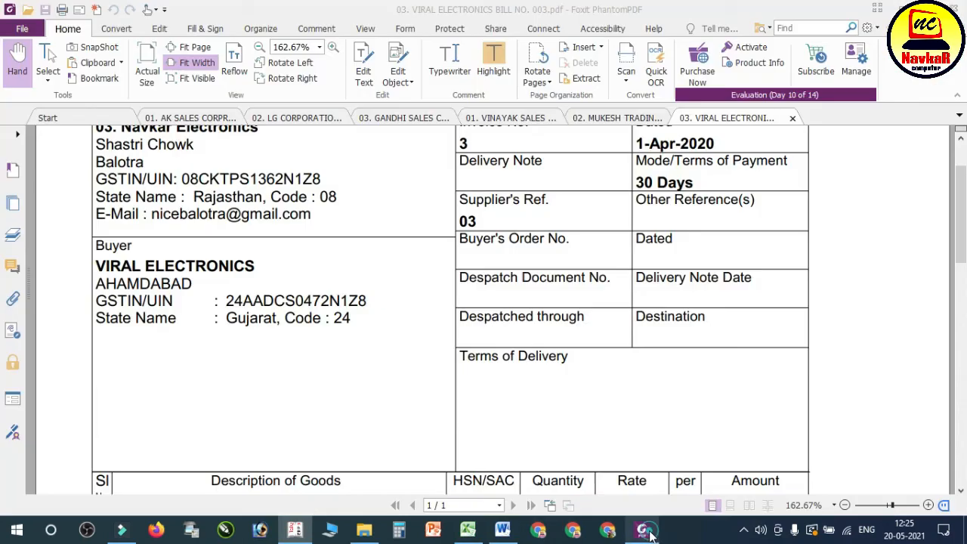
pyautogui.scroll(-5, 488, 335)
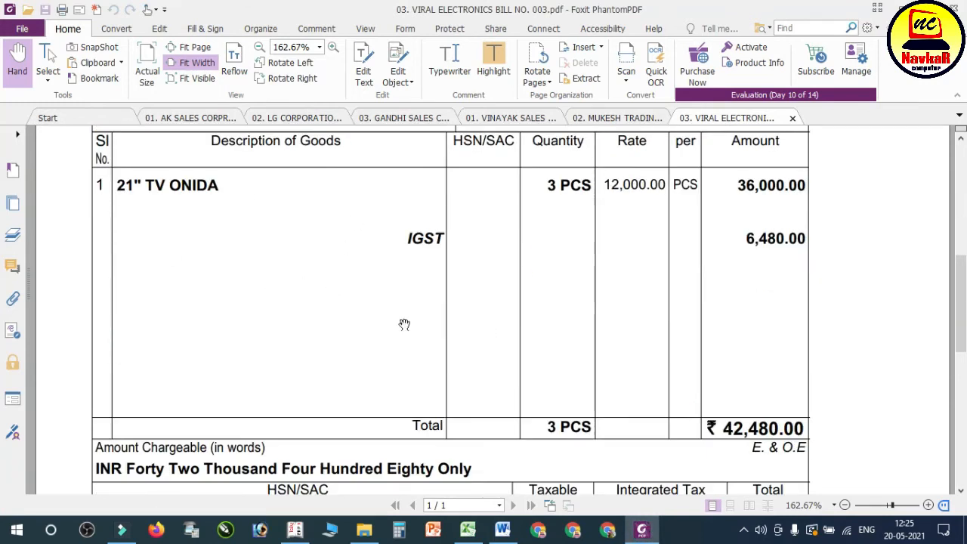
pyautogui.click(296, 530)
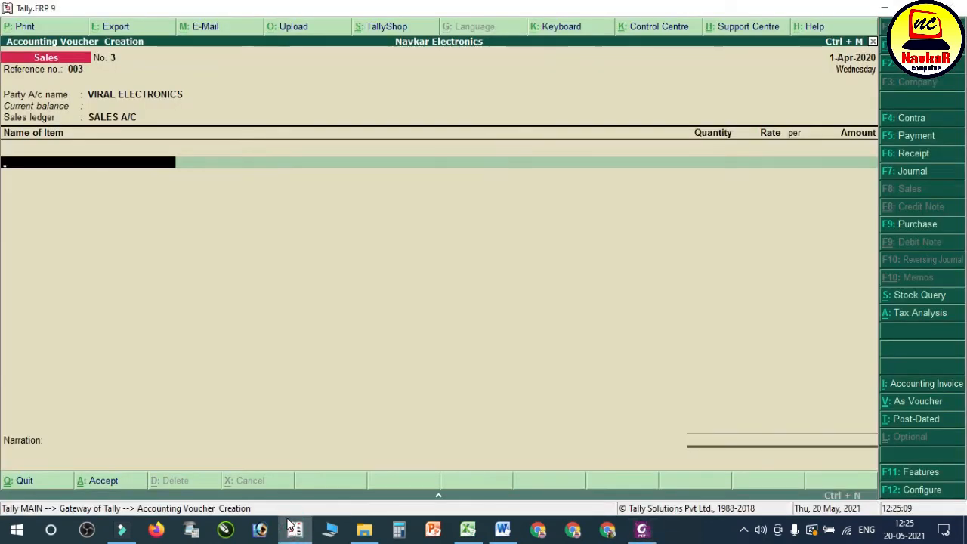
pyautogui.write('21')
pyautogui.press('Down')
pyautogui.press('Down')
pyautogui.press('Return')
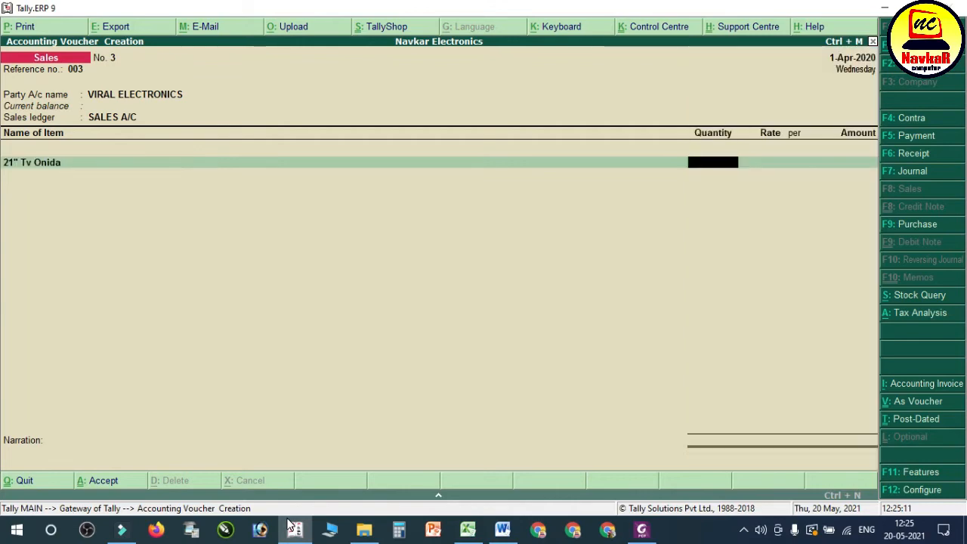
# Step: Set the 21" Tv Onida quantity to 3 pcs at a rate of 12,000 and finish the item list
pyautogui.click(643, 531)
pyautogui.click(647, 534)
pyautogui.write('3')
pyautogui.press('Return')
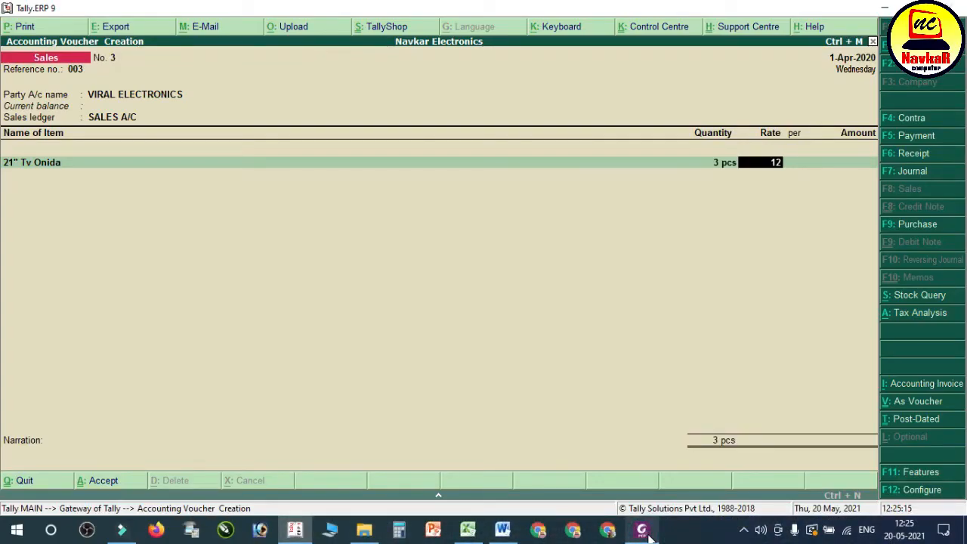
pyautogui.press('Return')
pyautogui.press('Return')
pyautogui.press('Return')
pyautogui.press('Return')
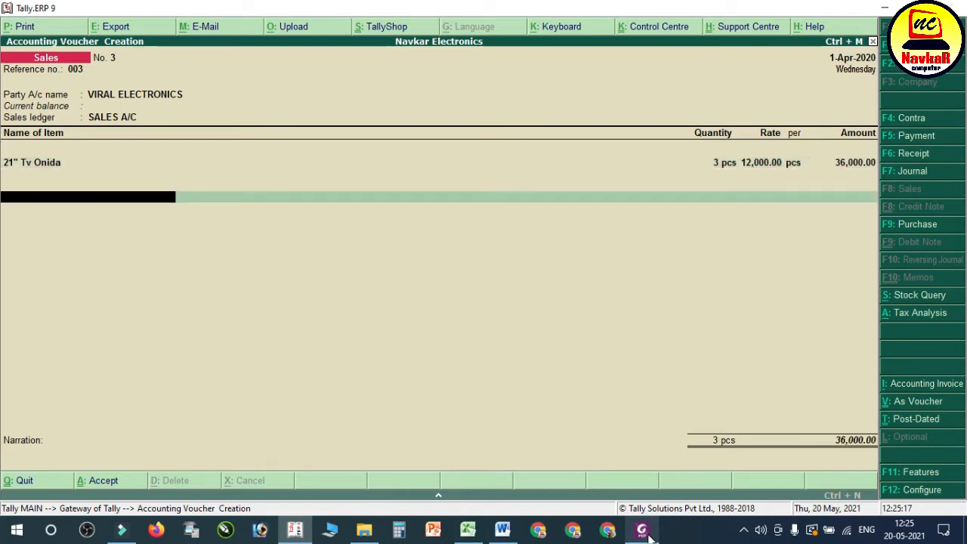
pyautogui.write('CG')
pyautogui.press('Return')
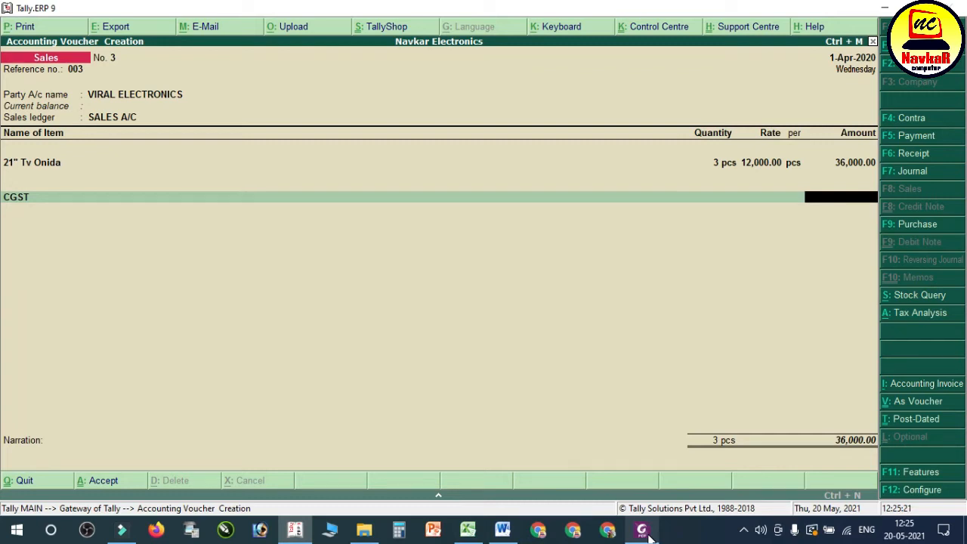
pyautogui.press('BackSpace')
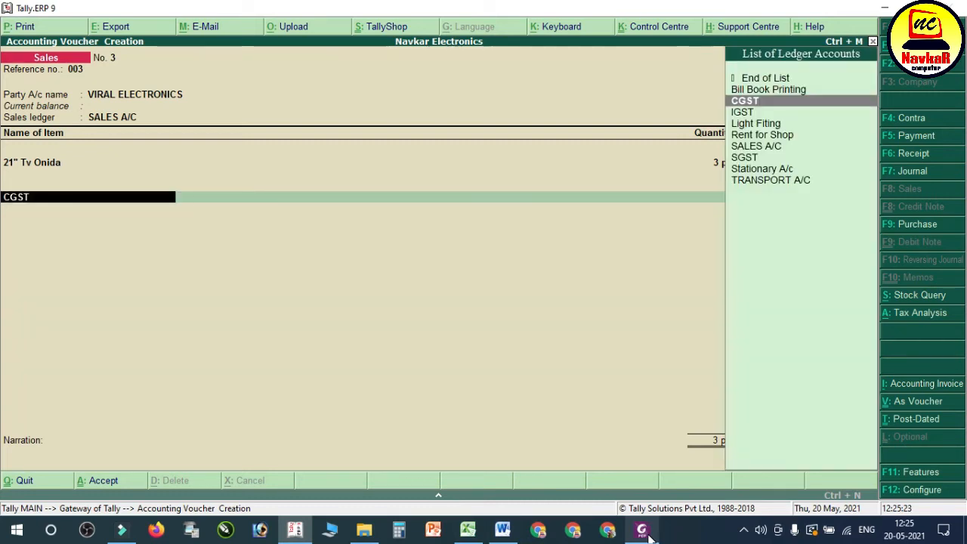
# Step: Apply the IGST ledger as the tax line of the Viral Electronics sales voucher
pyautogui.write('I')
pyautogui.press('Return')
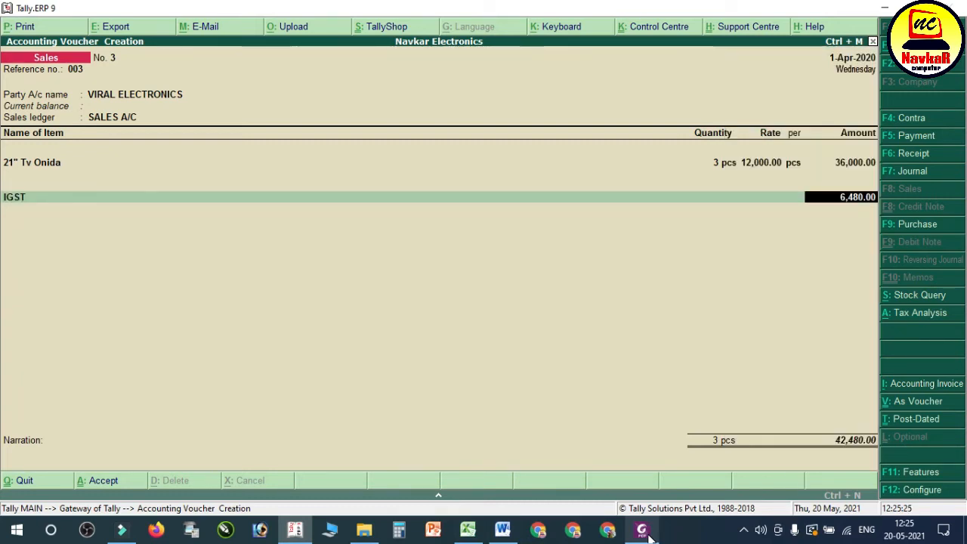
pyautogui.press('Return')
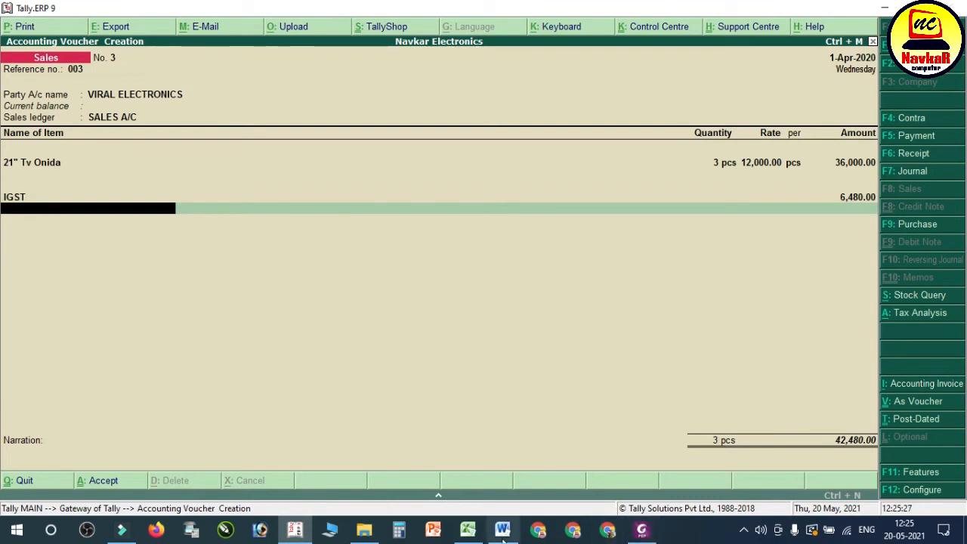
# Step: Compare the voucher total with the Viral Electronics entry in the Word notes, then save the sales voucher in Tally
pyautogui.click(503, 531)
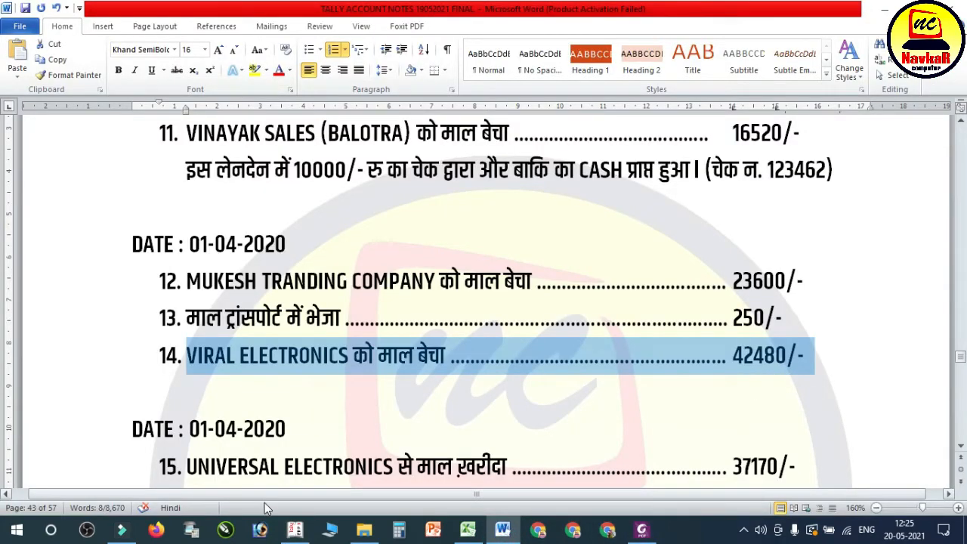
pyautogui.click(259, 530)
pyautogui.press('Return')
pyautogui.press('Return')
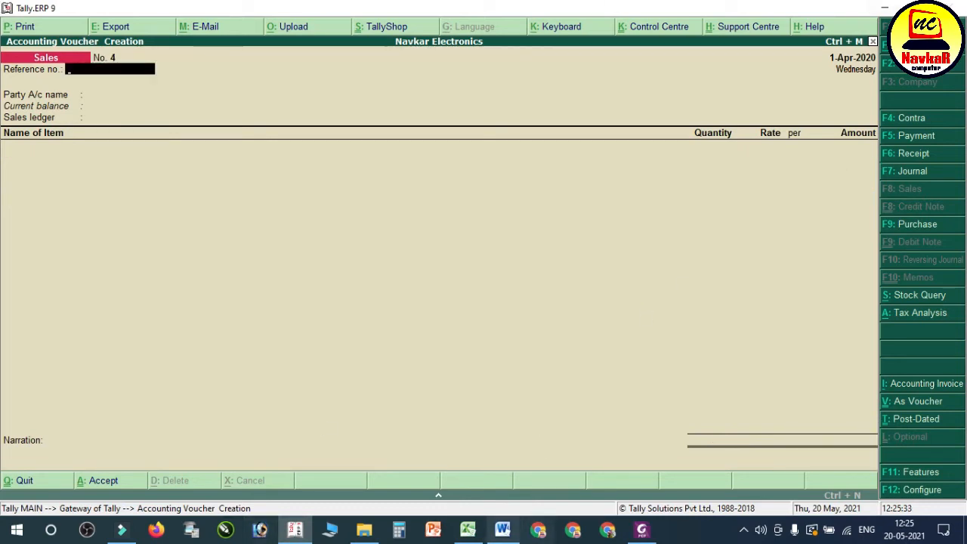
# Step: Switch to the Word notes and review the transactions that follow the Viral Electronics sale
pyautogui.click(503, 530)
pyautogui.scroll(-2, 496, 396)
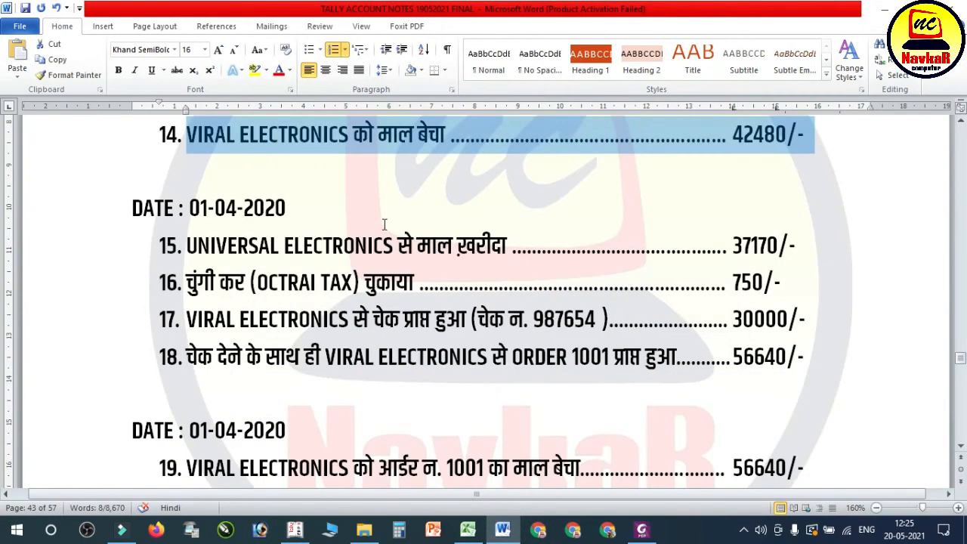
pyautogui.click(335, 226)
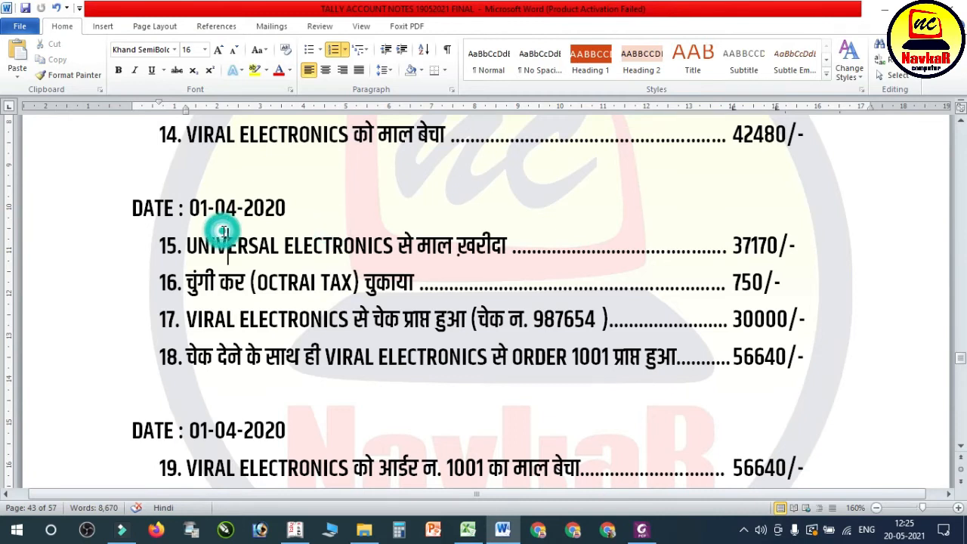
pyautogui.moveTo(185, 240); pyautogui.dragTo(478, 259)
pyautogui.click(368, 262)
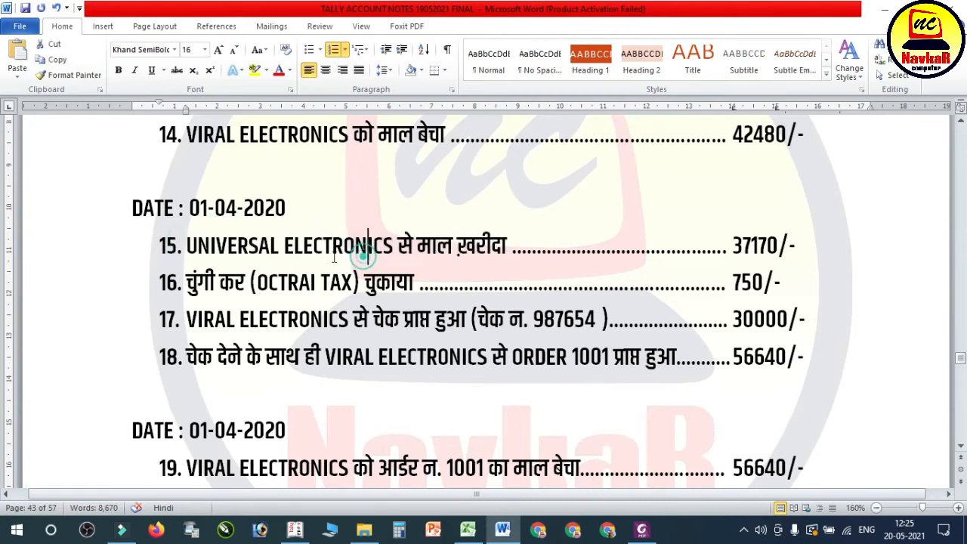
pyautogui.moveTo(181, 244); pyautogui.dragTo(473, 259)
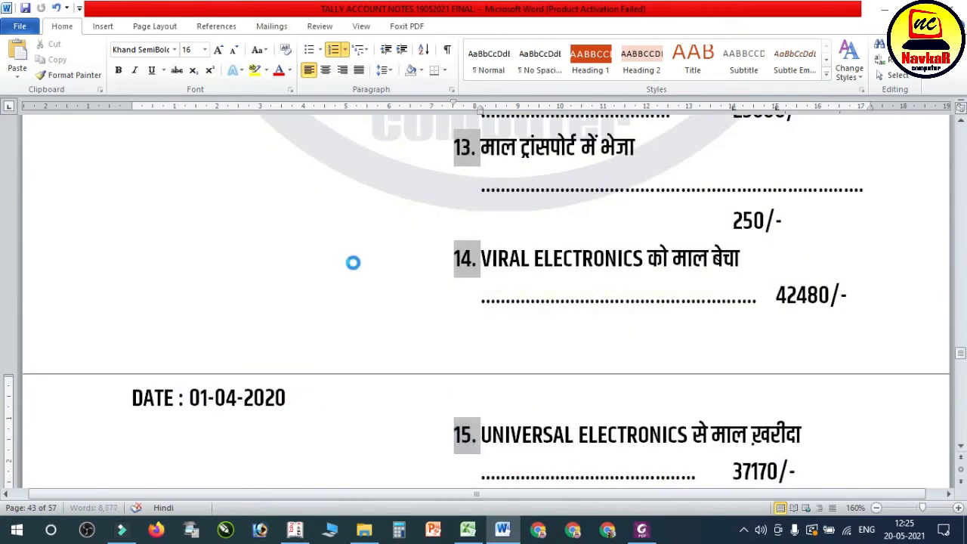
pyautogui.hotkey('ctrl', 'z')
# Step: Select the entry for the 37170 purchase from Universal Electronics in the notes
pyautogui.click(376, 144)
pyautogui.scroll(2, 392, 287)
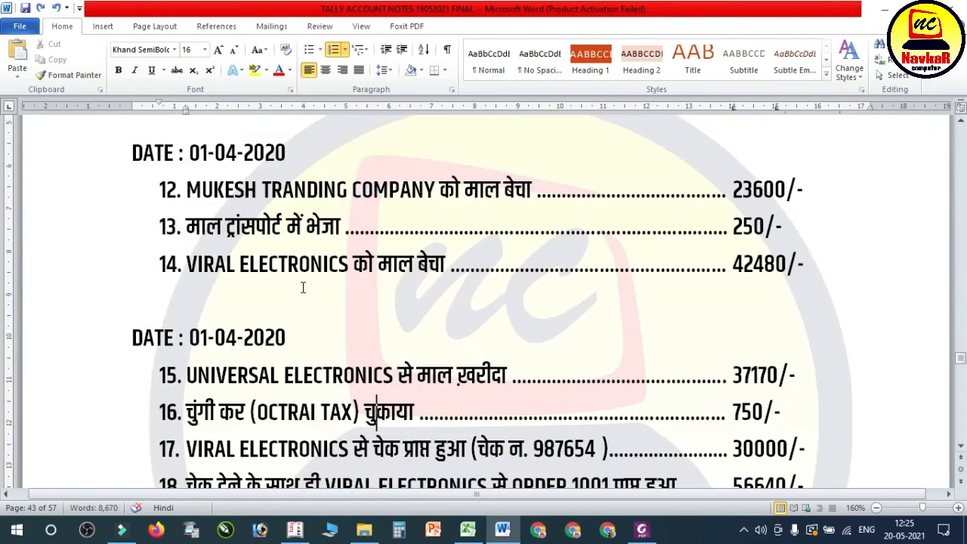
pyautogui.scroll(-1, 334, 285)
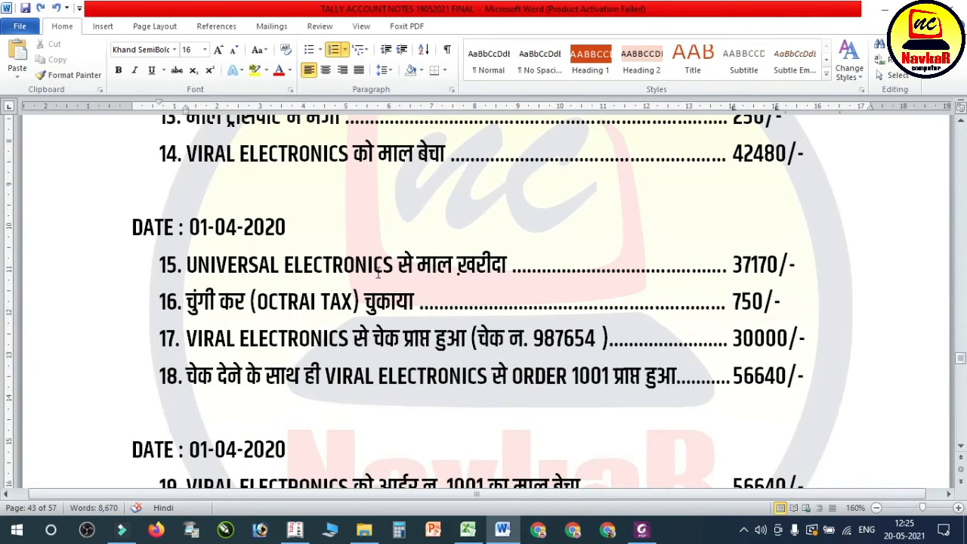
pyautogui.scroll(1, 478, 297)
pyautogui.click(283, 344)
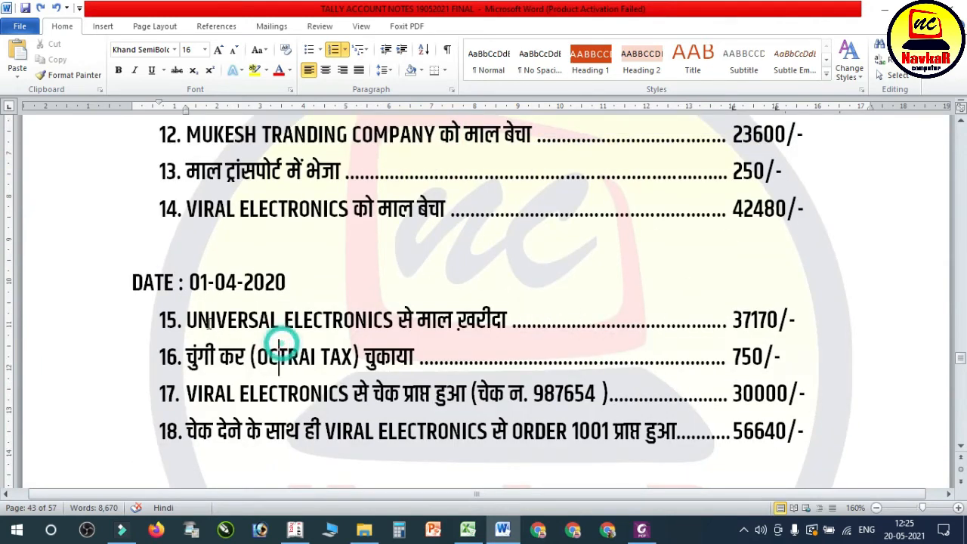
pyautogui.moveTo(186, 320); pyautogui.dragTo(807, 322)
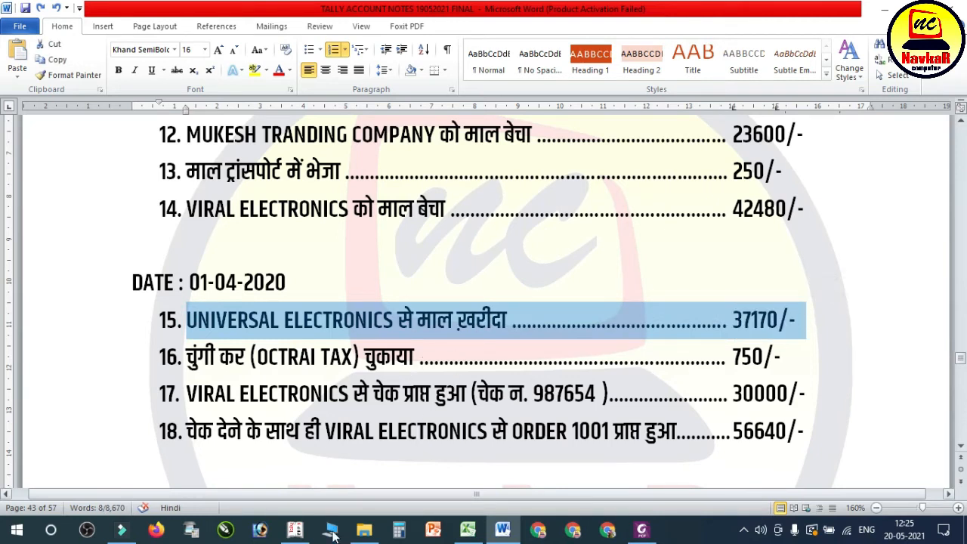
# Step: Switch to Tally and start a purchase voucher
pyautogui.click(294, 529)
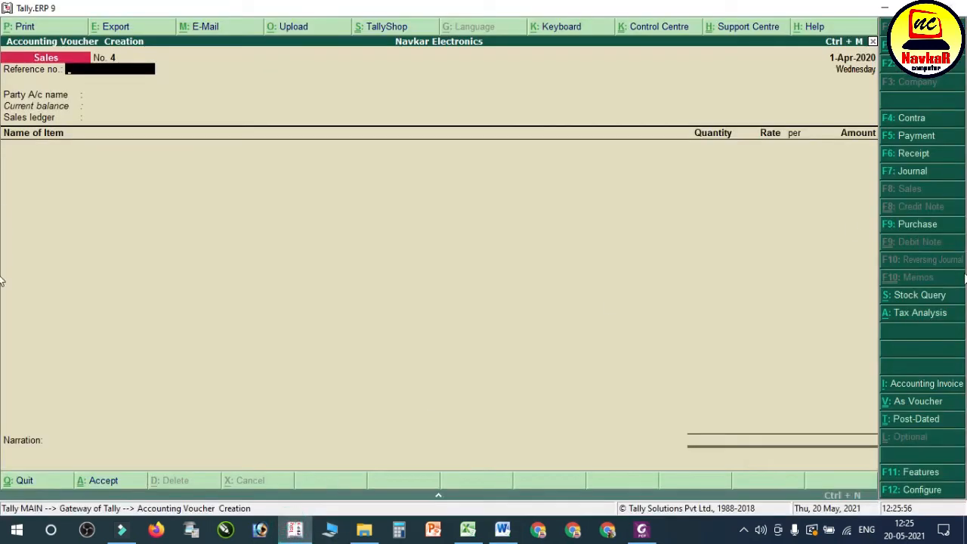
pyautogui.click(924, 224)
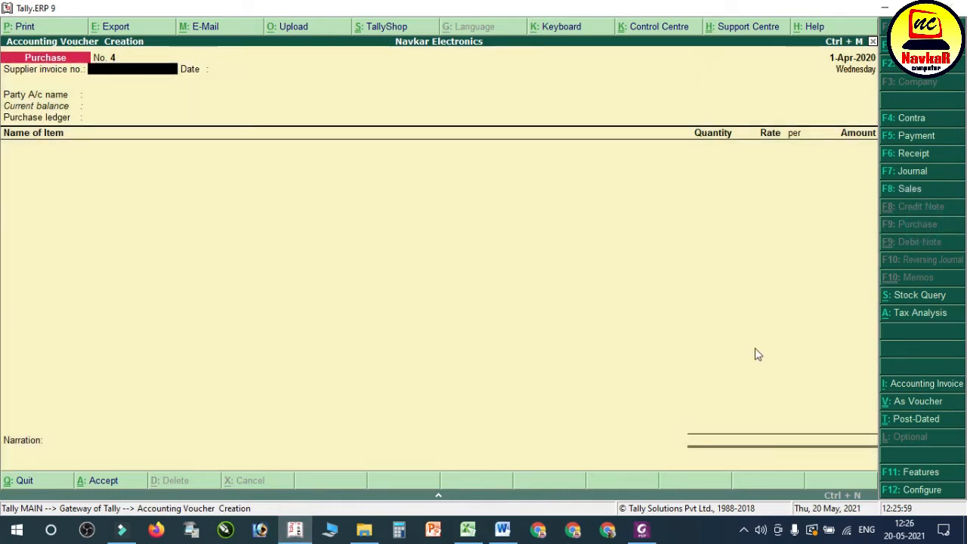
# Step: Open 04. UNIVERSAL ELECTRONICS BILL NO. 7810 from the NAVKAR ELECTRONICS GST folder and review the invoice
pyautogui.click(365, 529)
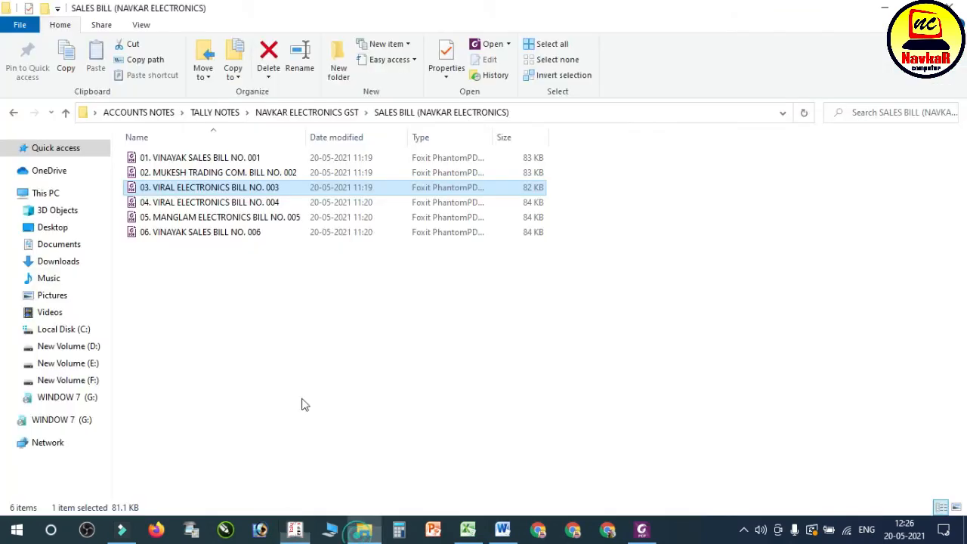
pyautogui.click(306, 112)
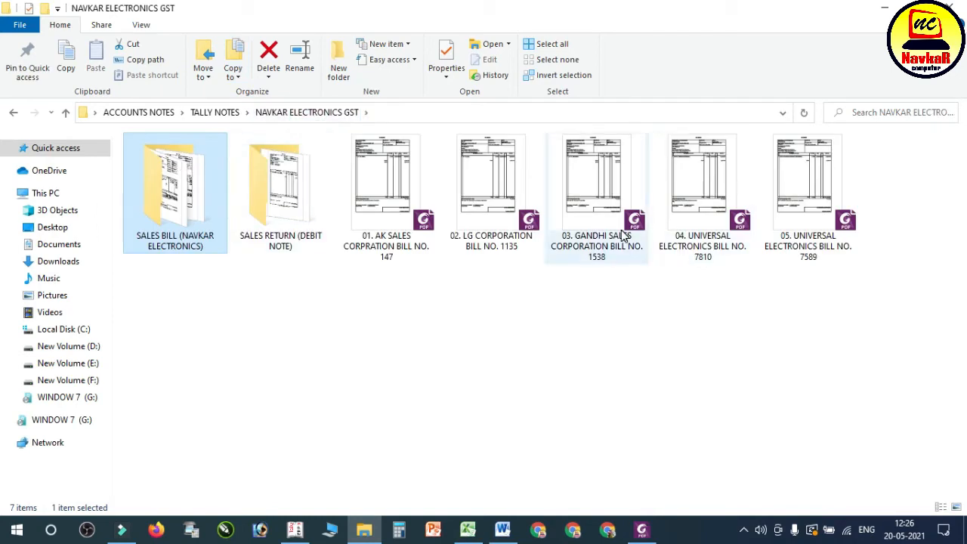
pyautogui.doubleClick(697, 218)
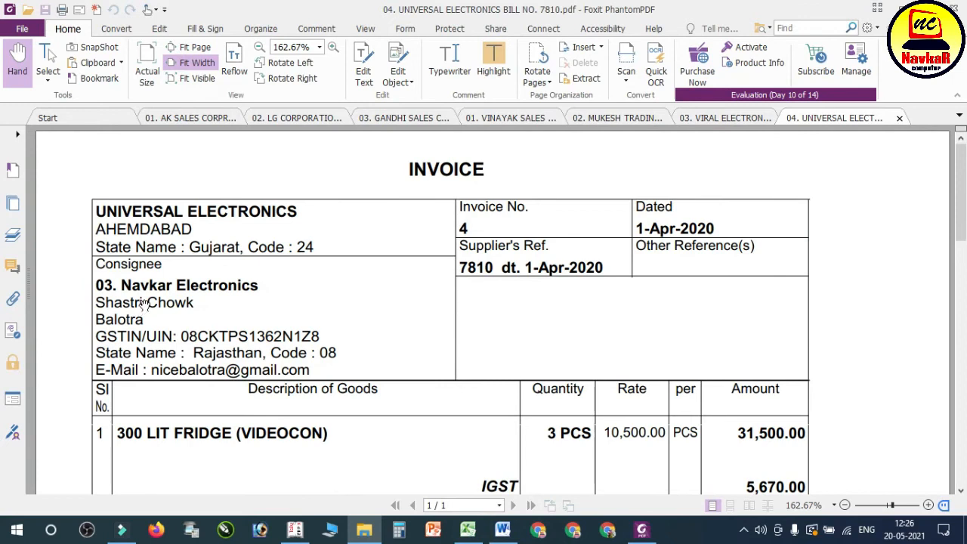
pyautogui.scroll(-1, 256, 335)
pyautogui.scroll(1, 259, 331)
# Step: Check the supplier's reference and date on the Universal Electronics bill against the purchase voucher's supplier invoice fields in Tally
pyautogui.click(297, 537)
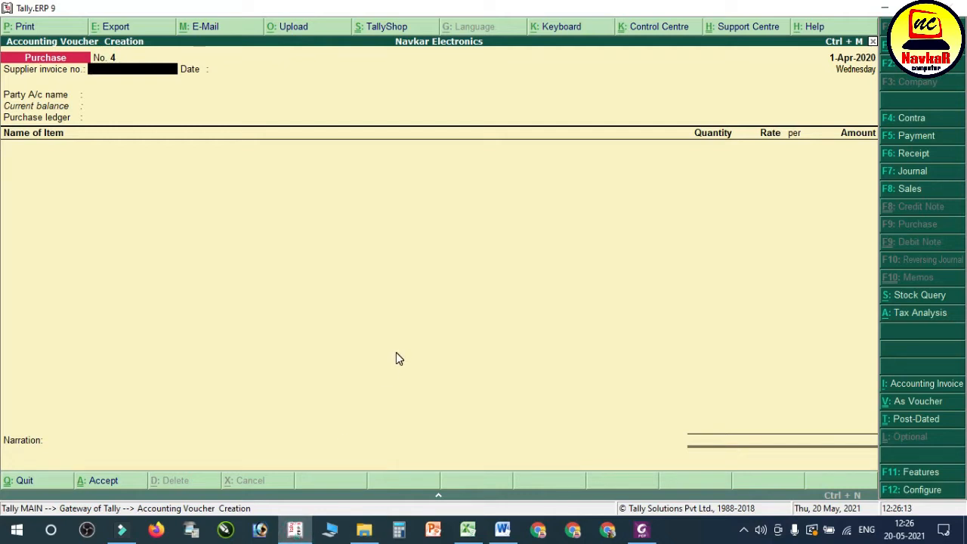
pyautogui.click(642, 530)
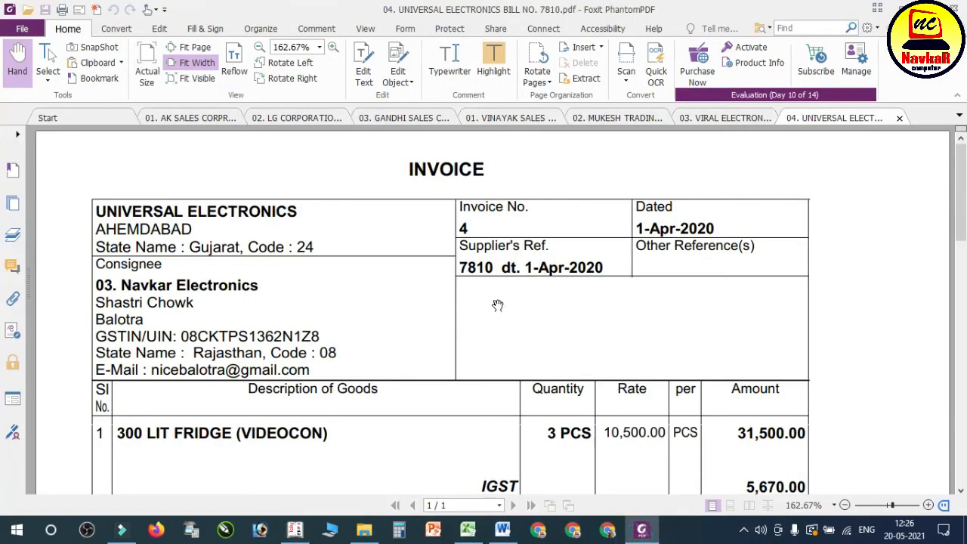
pyautogui.click(295, 531)
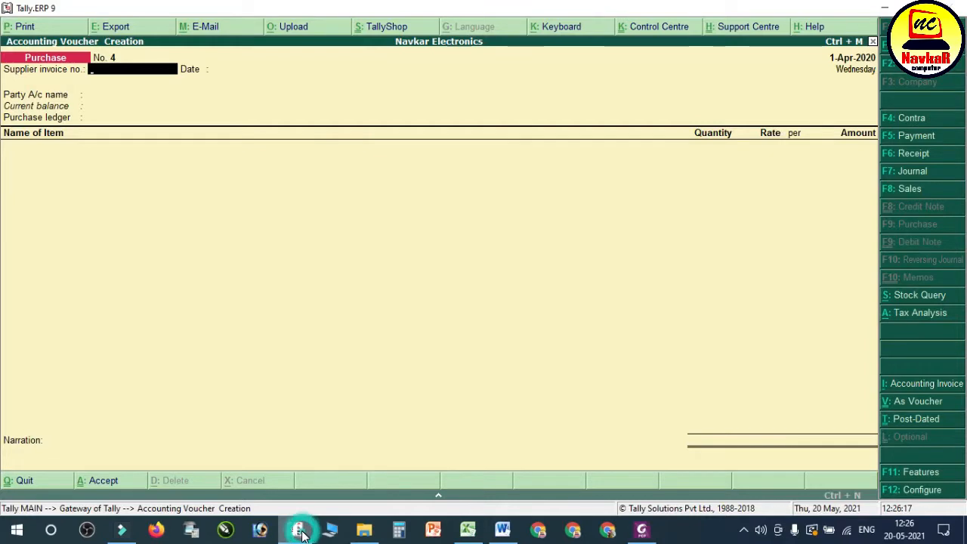
# Step: Enter 7810 as the supplier invoice number and accept 1-Apr-2020 as its date on the purchase voucher
pyautogui.write('7810')
pyautogui.press('Return')
pyautogui.press('Return')
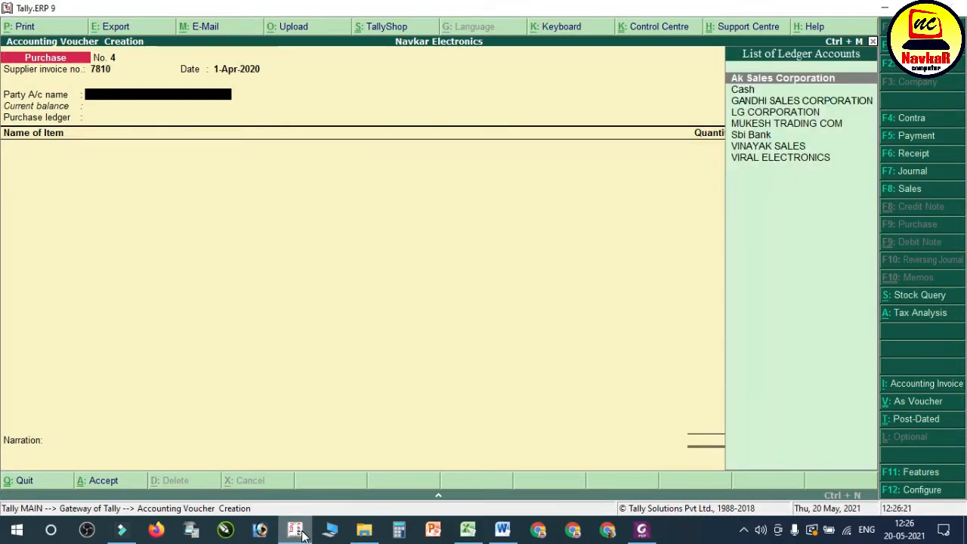
# Step: Create a party ledger named UNIVERSAL ELECTRONICS from the purchase voucher and place it under Sundry Creditors
pyautogui.hotkey('alt', 'c')
pyautogui.write('UNIVERS')
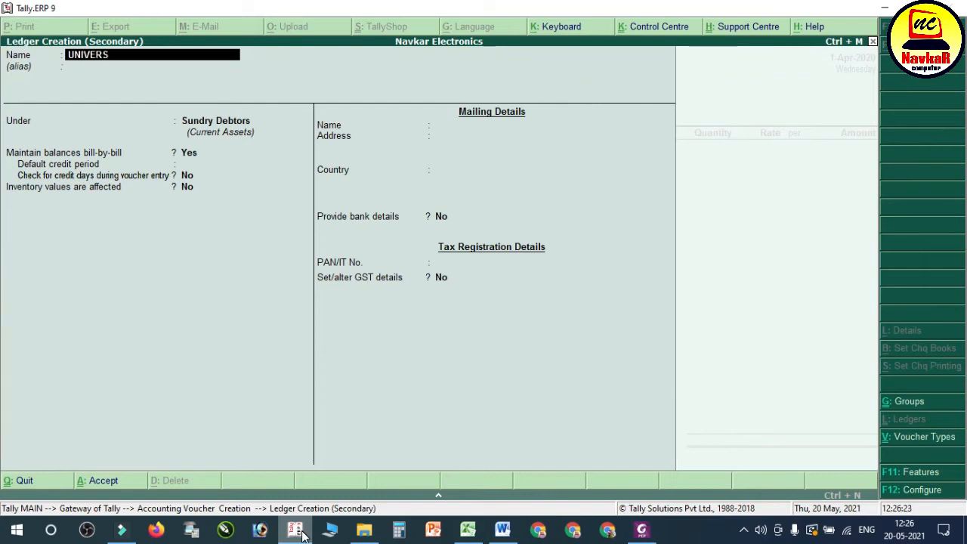
pyautogui.write('AL ELECTRONICS')
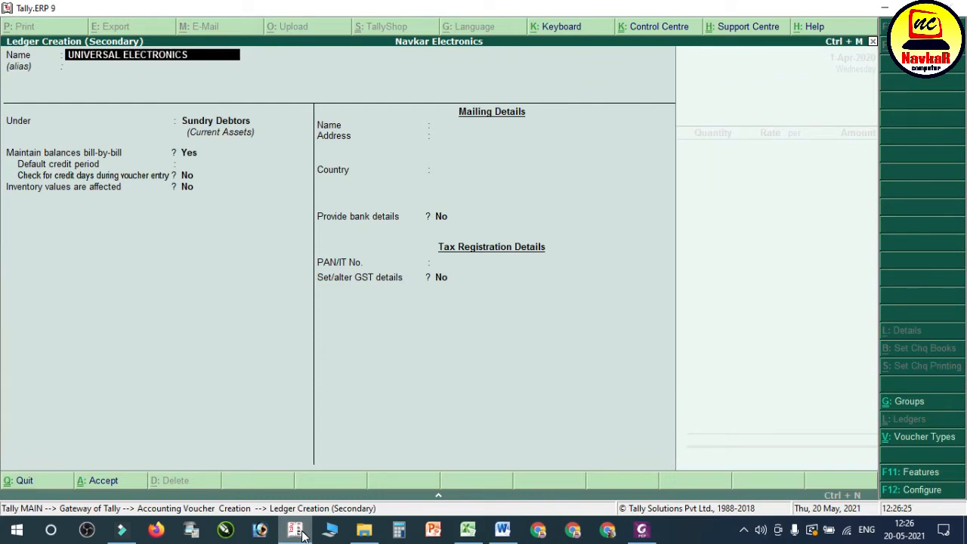
pyautogui.press('Return')
pyautogui.press('Return')
pyautogui.press('Return')
pyautogui.press('BackSpace')
pyautogui.write('SUN')
pyautogui.press('Down')
pyautogui.press('Up')
# Step: Set the ledger's default credit period to 30 days, its address to AHAMDABAD and its state to Gujarat
pyautogui.press('Return')
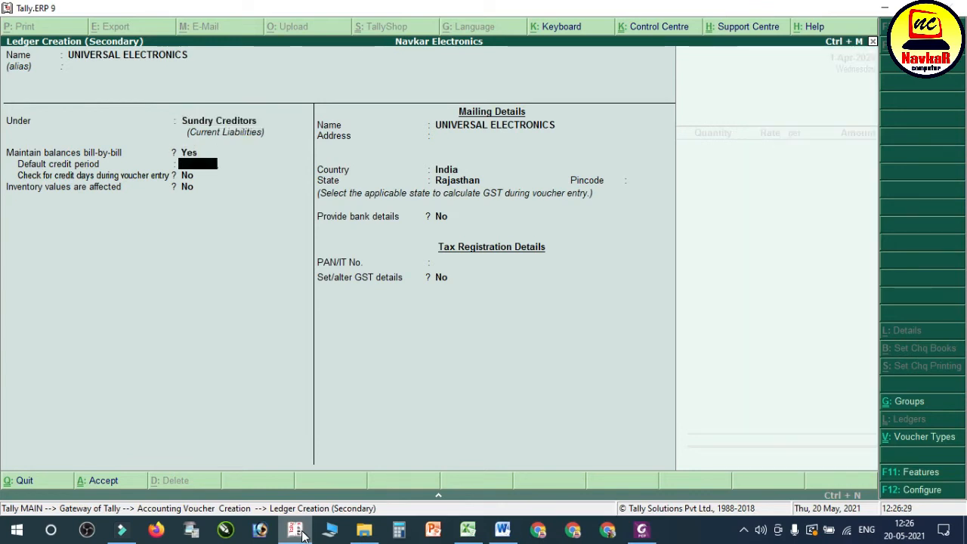
pyautogui.write('30')
pyautogui.press('Return')
pyautogui.press('Return')
pyautogui.press('Return')
pyautogui.press('Return')
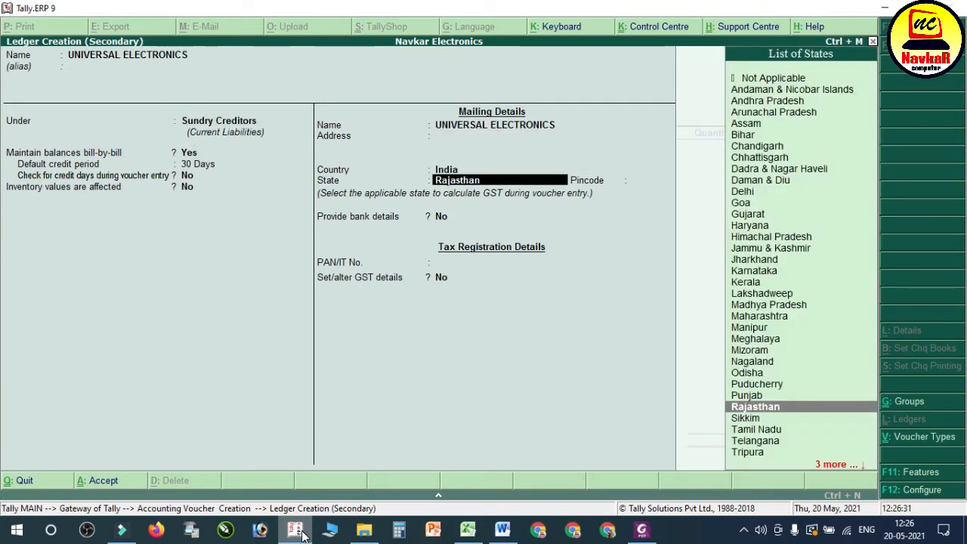
pyautogui.press('BackSpace')
pyautogui.press('BackSpace')
pyautogui.press('BackSpace')
pyautogui.press('Return')
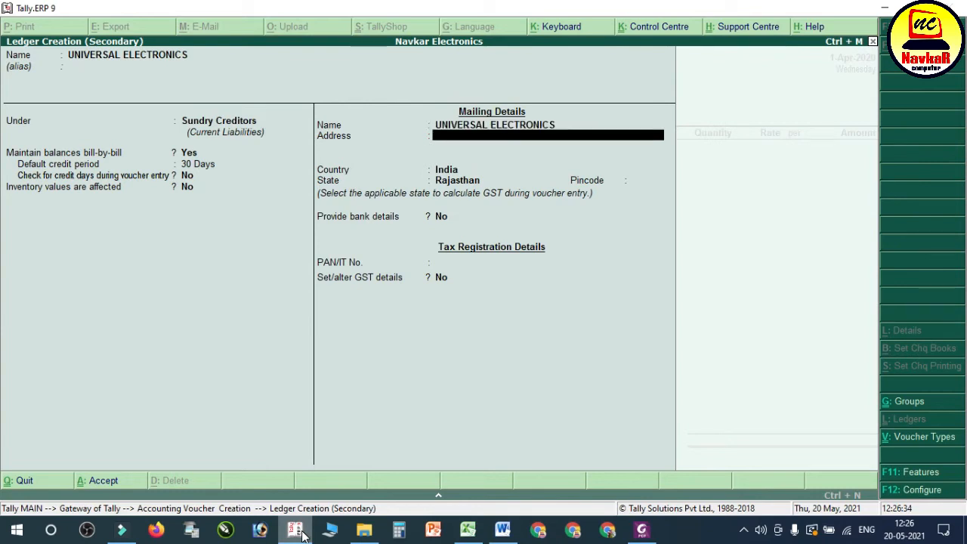
pyautogui.write('AHAMDABAD')
pyautogui.press('Return')
# Step: Enable GST details for the UNIVERSAL ELECTRONICS ledger with the Regular registration type, keeping the other defaults
pyautogui.press('Return')
pyautogui.write('GU')
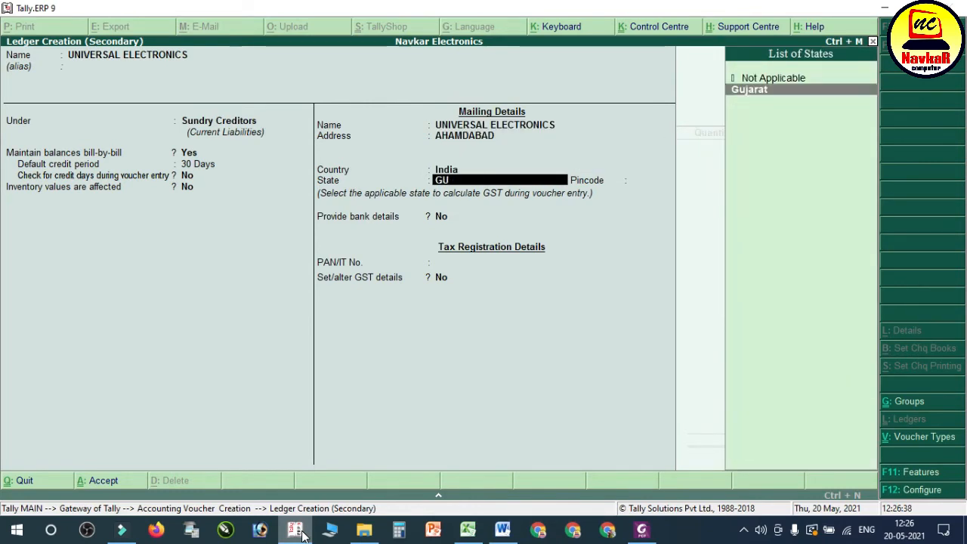
pyautogui.press('Return')
pyautogui.press('Return')
pyautogui.press('Return')
pyautogui.press('Return')
pyautogui.write('Y')
pyautogui.press('Return')
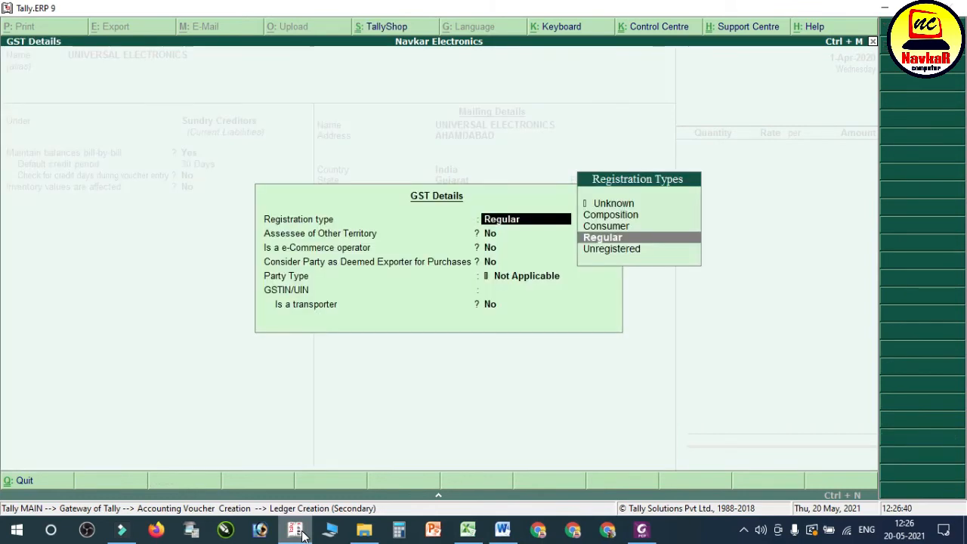
pyautogui.press('Return')
pyautogui.press('Return')
pyautogui.press('Return')
pyautogui.press('Return')
pyautogui.press('Return')
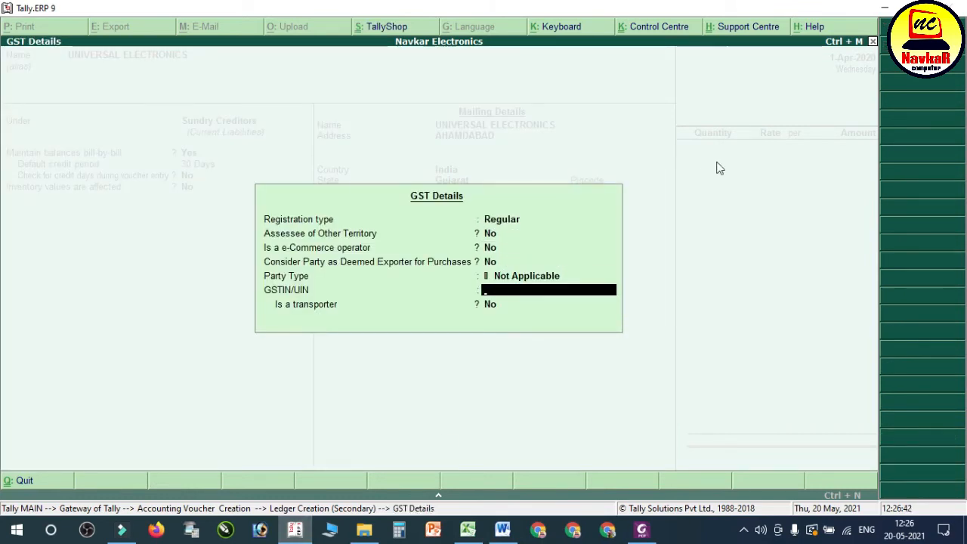
# Step: Look up the supplier's GSTIN on the Universal Electronics bill in Foxit PhantomPDF, enter it in Tally's GST details, and save the ledger
pyautogui.click(918, 8)
pyautogui.click(643, 531)
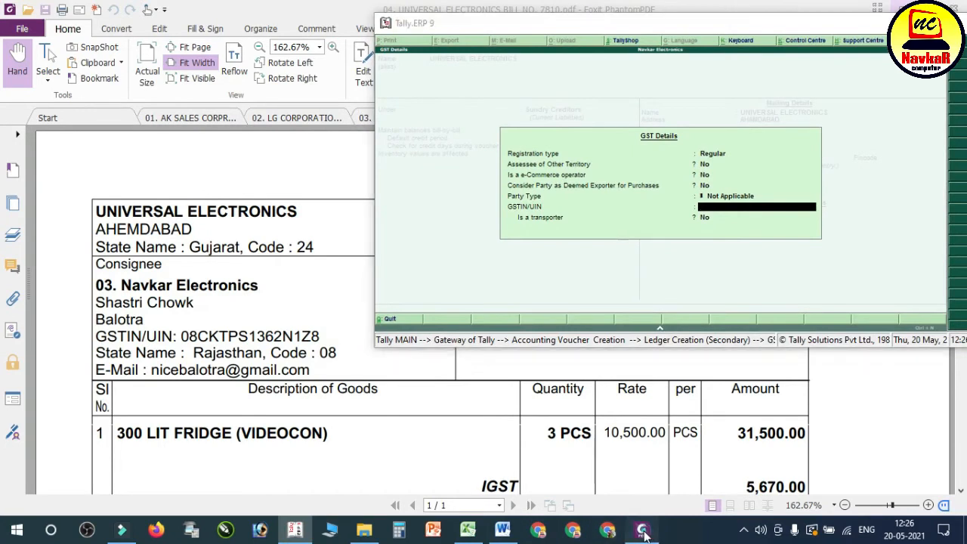
pyautogui.click(354, 448)
pyautogui.scroll(-8, 400, 378)
pyautogui.scroll(2, 400, 378)
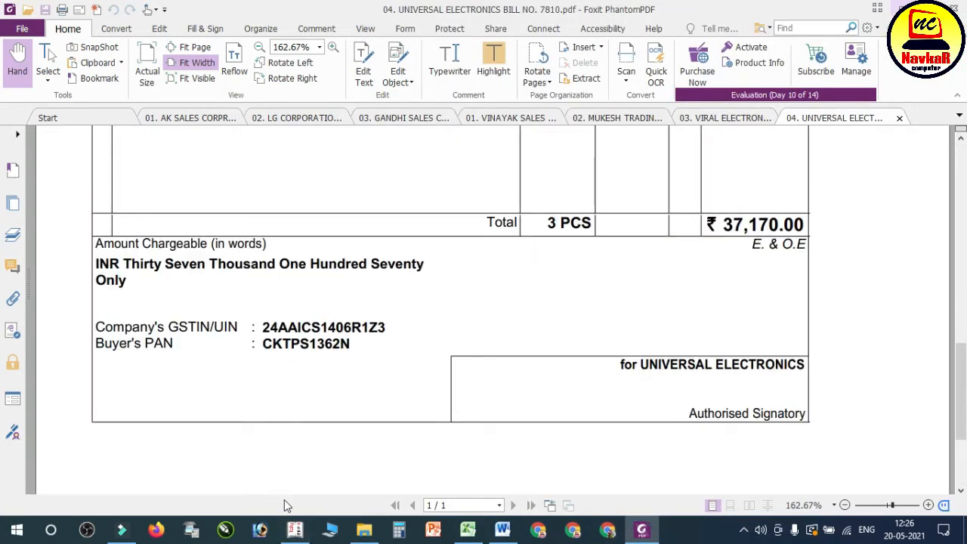
pyautogui.click(295, 530)
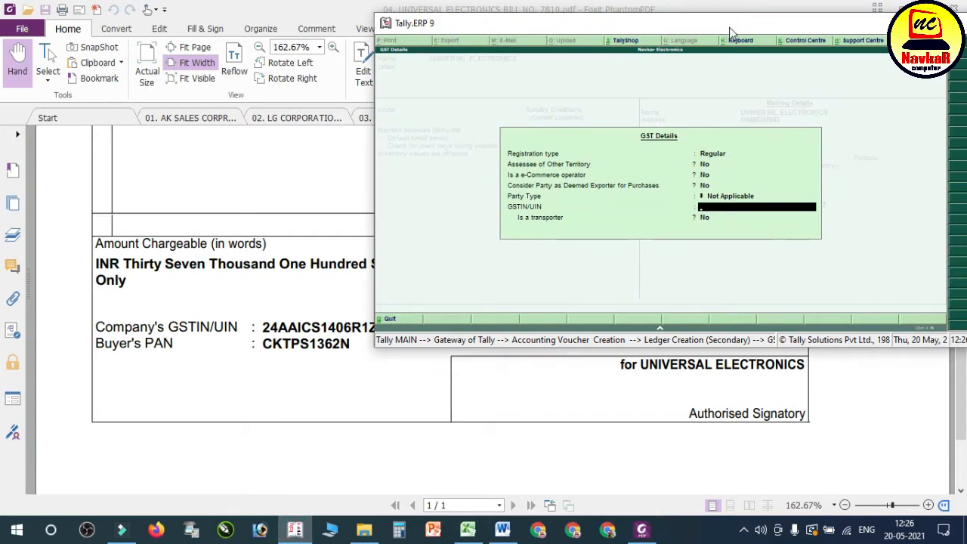
pyautogui.moveTo(729, 27); pyautogui.dragTo(767, 20)
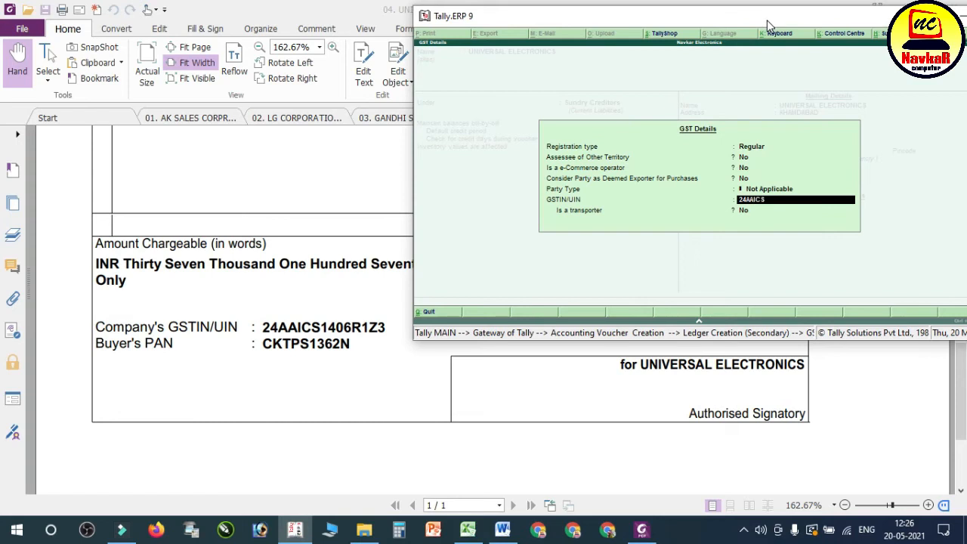
pyautogui.doubleClick(804, 18)
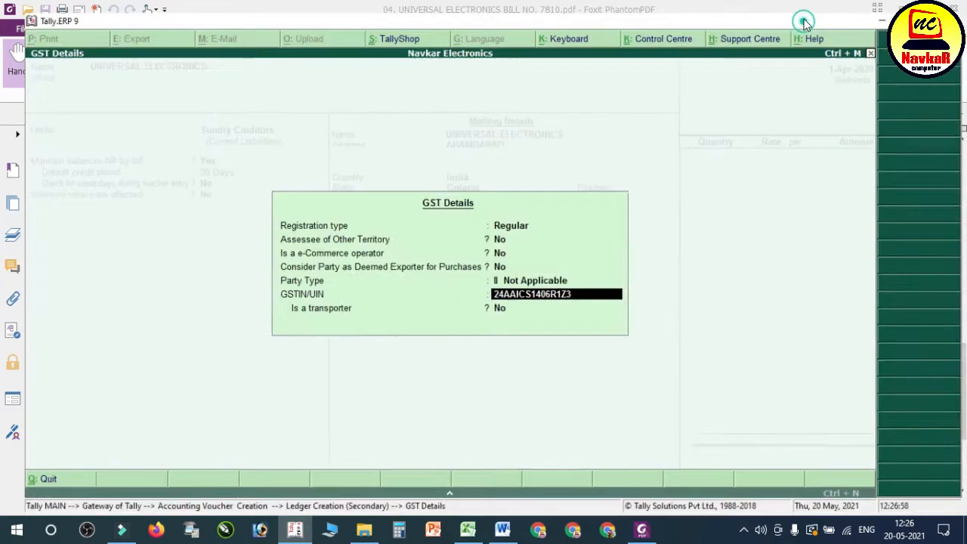
pyautogui.press('Return')
# Step: Accept UNIVERSAL ELECTRONICS as the party with its supplier details and use Purchase A/c as the purchase ledger
pyautogui.press('Return')
pyautogui.press('Return')
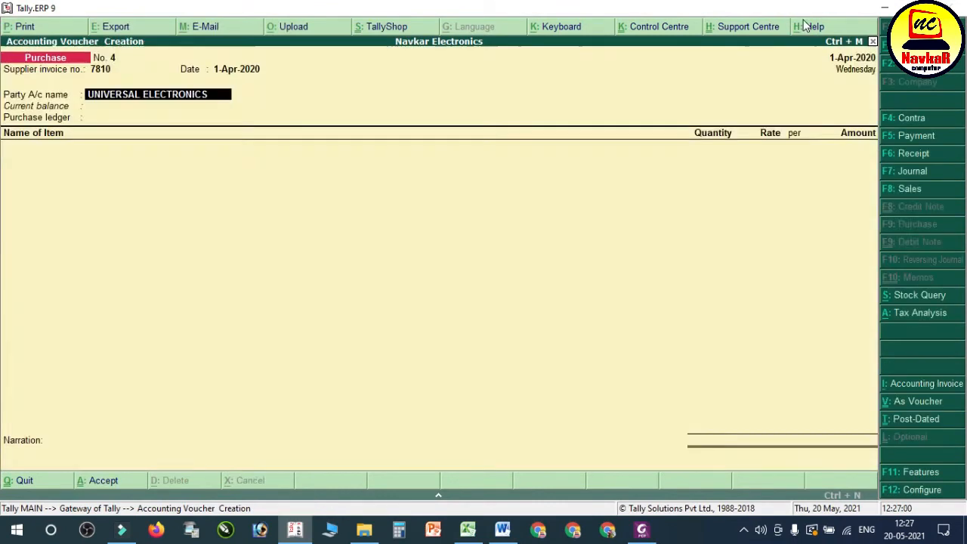
pyautogui.press('Return')
pyautogui.press('Return')
pyautogui.press('Return')
pyautogui.press('Return')
pyautogui.press('Return')
pyautogui.press('Return')
pyautogui.press('Return')
pyautogui.press('Return')
pyautogui.press('Return')
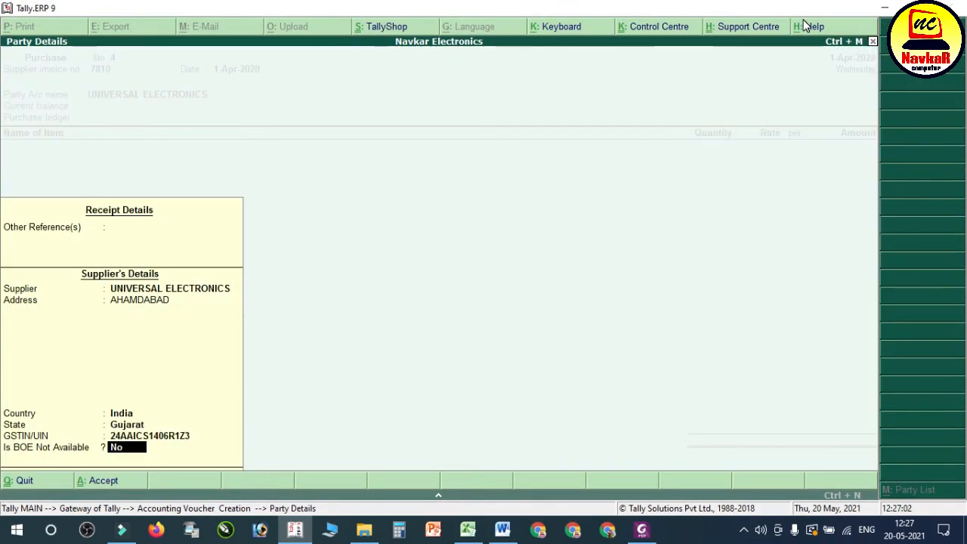
pyautogui.press('Return')
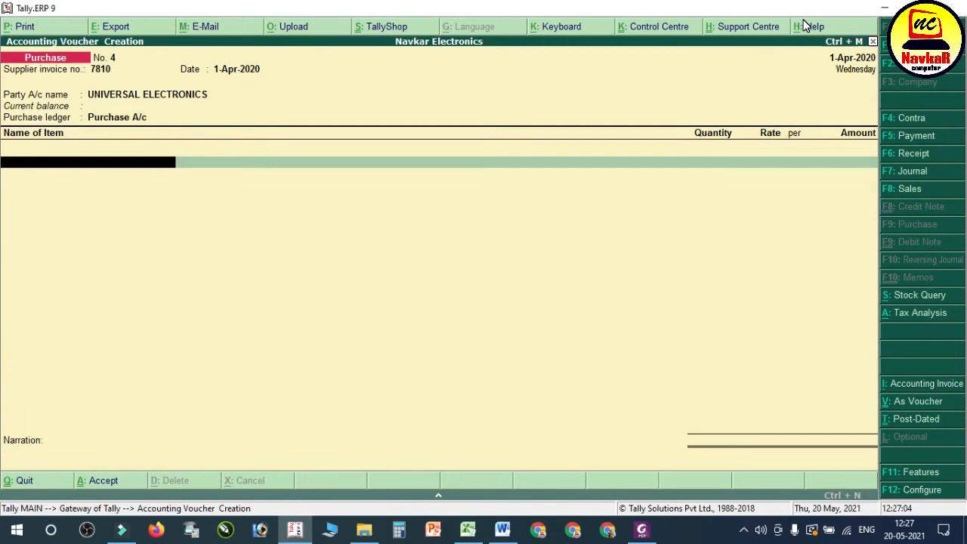
# Step: Switch to Foxit PhantomPDF and check the goods description, quantity and rate on the Universal Electronics bill
pyautogui.click(641, 530)
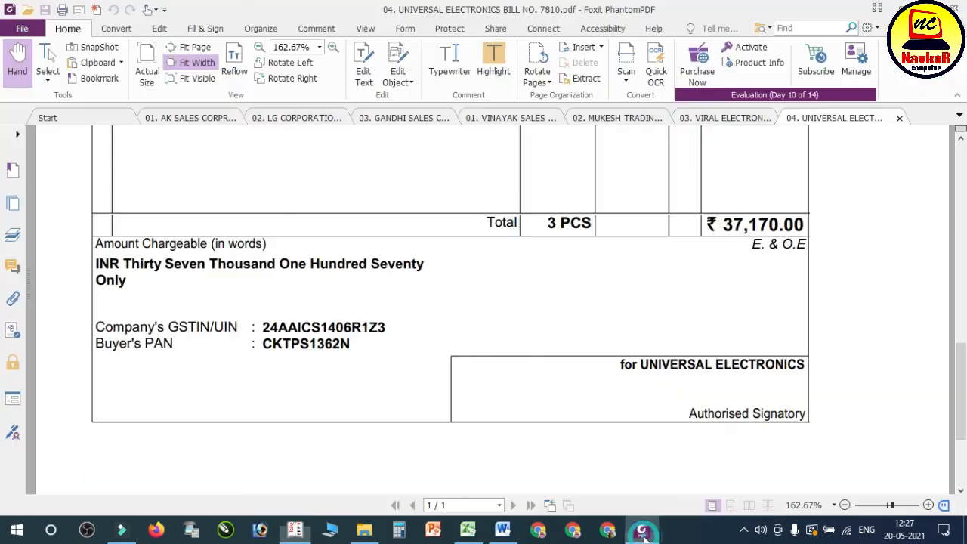
pyautogui.scroll(2, 576, 313)
pyautogui.scroll(5, 578, 317)
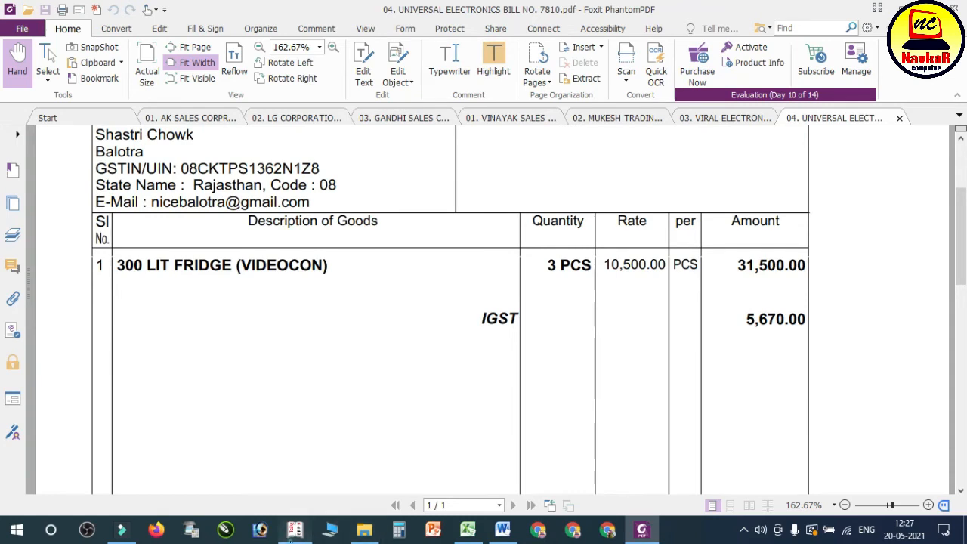
# Step: Return to Tally and start a new stock item named 300 LIT FRIDGE VIDEOCON from the purchase voucher
pyautogui.click(295, 529)
pyautogui.hotkey('alt', 'c')
pyautogui.write('30')
pyautogui.write('0 ;L')
pyautogui.press('BackSpace')
pyautogui.press('BackSpace')
pyautogui.press('BackSpace')
pyautogui.write('LIT FRIDGE')
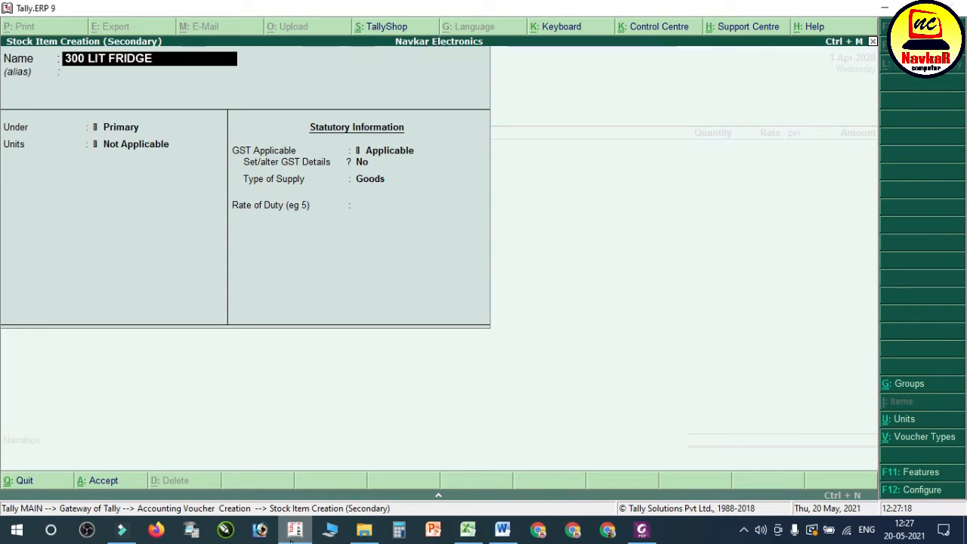
pyautogui.write(' VIDEOCONE')
pyautogui.press('BackSpace')
pyautogui.press('Return')
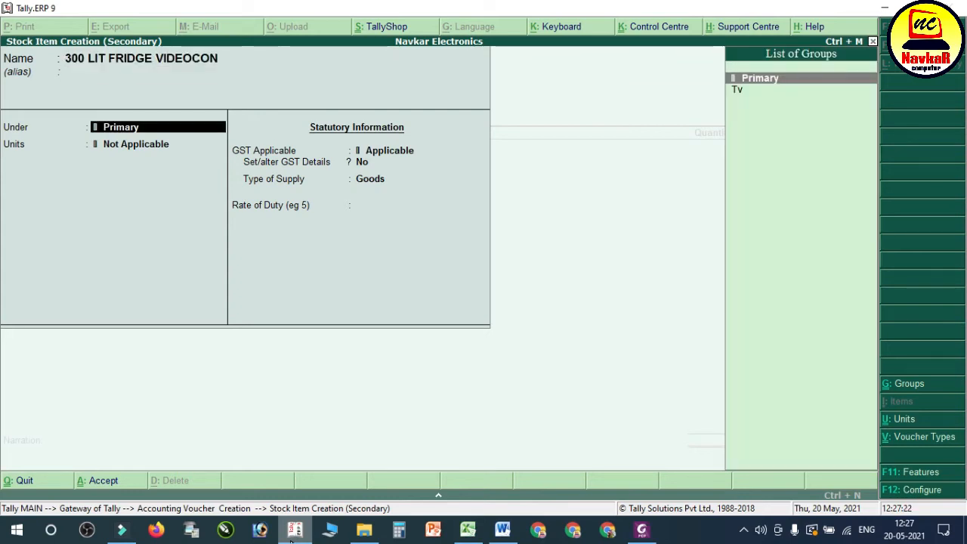
# Step: Create a FRIDGE stock group under Primary for the item, with item quantities added and GST details enabled
pyautogui.press('Down')
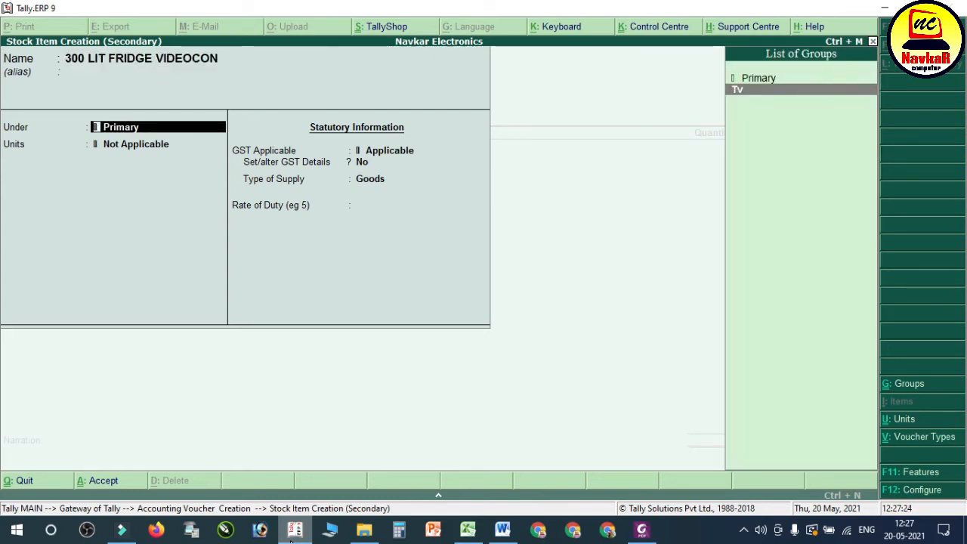
pyautogui.hotkey('alt', 'c')
pyautogui.write('FRI')
pyautogui.press('BackSpace')
pyautogui.write('IDGE')
pyautogui.press('Return')
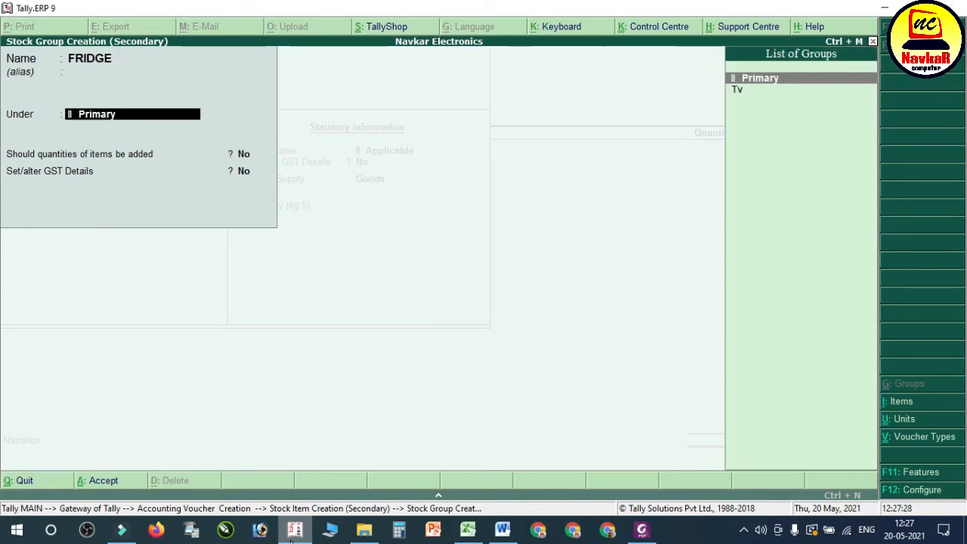
pyautogui.press('Return')
pyautogui.press('y')
pyautogui.press('y')
# Step: Make the FRIDGE stock group Taxable at 18% integrated tax and save the group
pyautogui.press('Down')
pyautogui.press('Down')
pyautogui.press('Down')
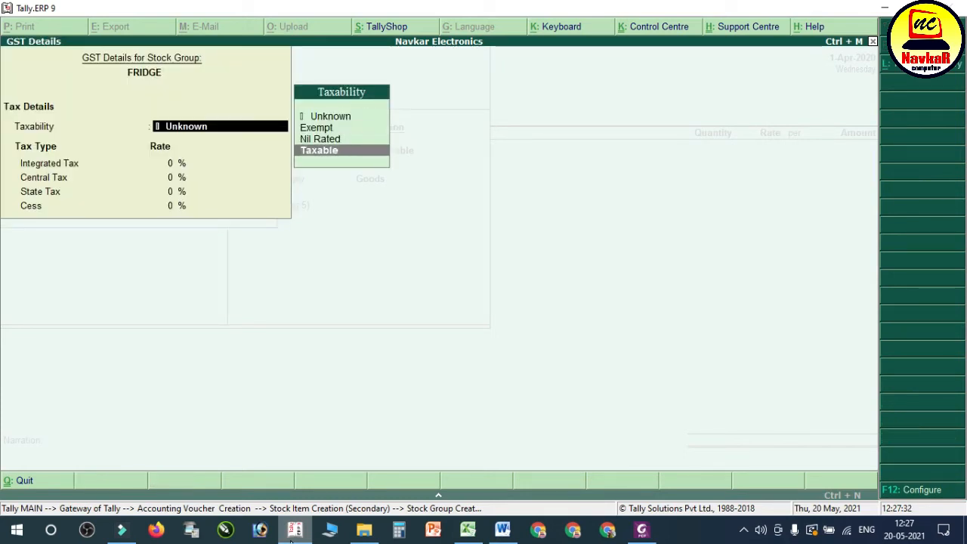
pyautogui.press('Return')
pyautogui.write('18')
pyautogui.press('Return')
pyautogui.press('Return')
pyautogui.press('Return')
pyautogui.press('Return')
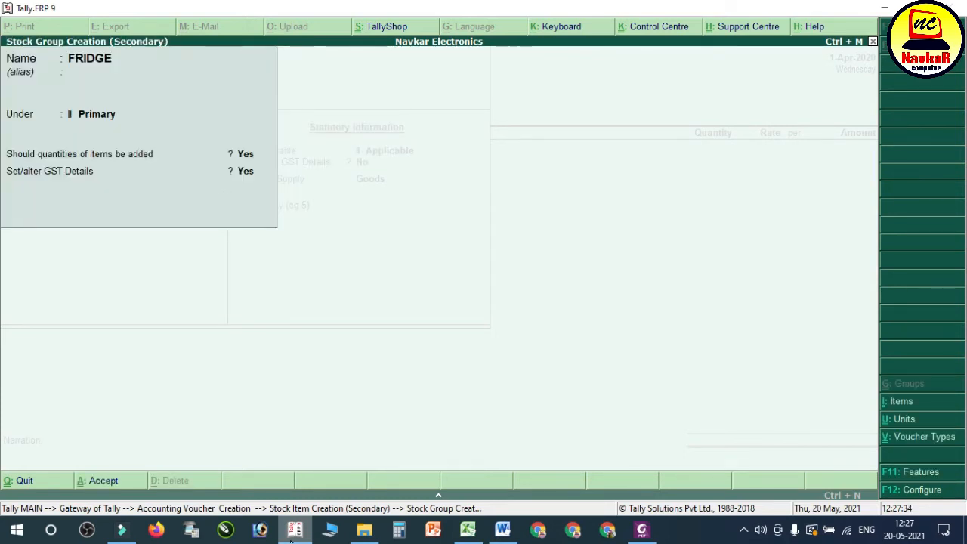
# Step: Set the unit of the 300 LIT FRIDGE VIDEOCON stock item to pcs
pyautogui.press('Return')
# Step: Enable the stock item's GST details, calculated On Value and Taxable at 18% integrated tax, and save it into the voucher
pyautogui.press('Return')
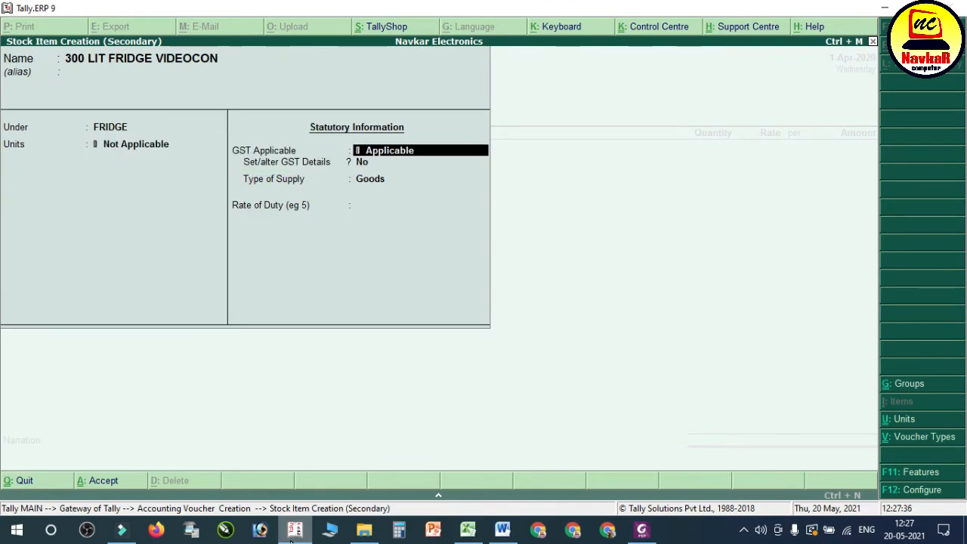
pyautogui.press('BackSpace')
pyautogui.press('Down')
pyautogui.press('Return')
pyautogui.press('Return')
pyautogui.press('Return')
pyautogui.press('y')
pyautogui.press('Return')
pyautogui.press('Return')
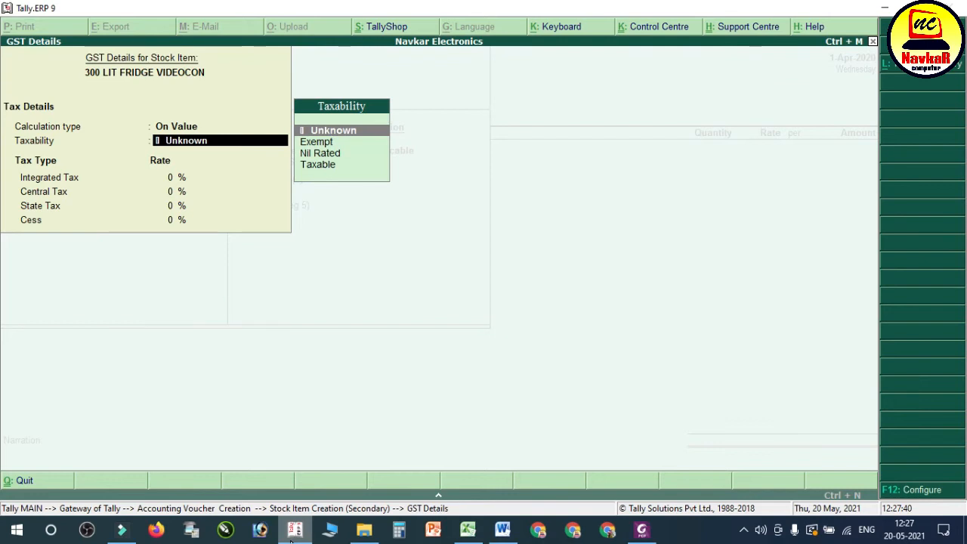
pyautogui.press('Escape')
pyautogui.press('BackSpace')
pyautogui.press('Return')
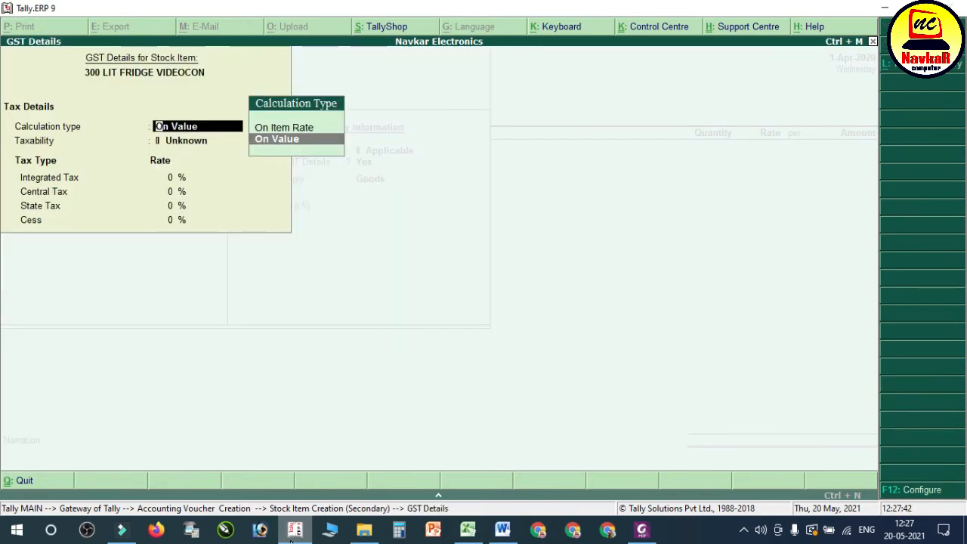
pyautogui.press('Return')
pyautogui.press('Down')
pyautogui.press('Down')
pyautogui.press('Down')
pyautogui.press('Return')
pyautogui.write('18')
pyautogui.press('Return')
pyautogui.press('Return')
pyautogui.press('Return')
pyautogui.press('Return')
pyautogui.press('Return')
pyautogui.press('Return')
pyautogui.press('Return')
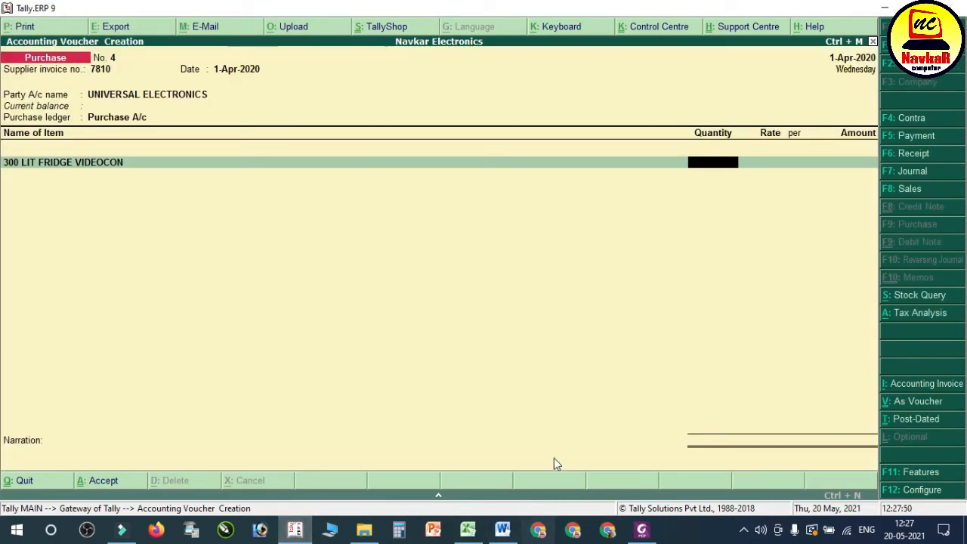
# Step: Enter a quantity of 3 pcs at a rate of 10500 for the 300 LIT FRIDGE VIDEOCON line
pyautogui.click(644, 532)
pyautogui.click(648, 533)
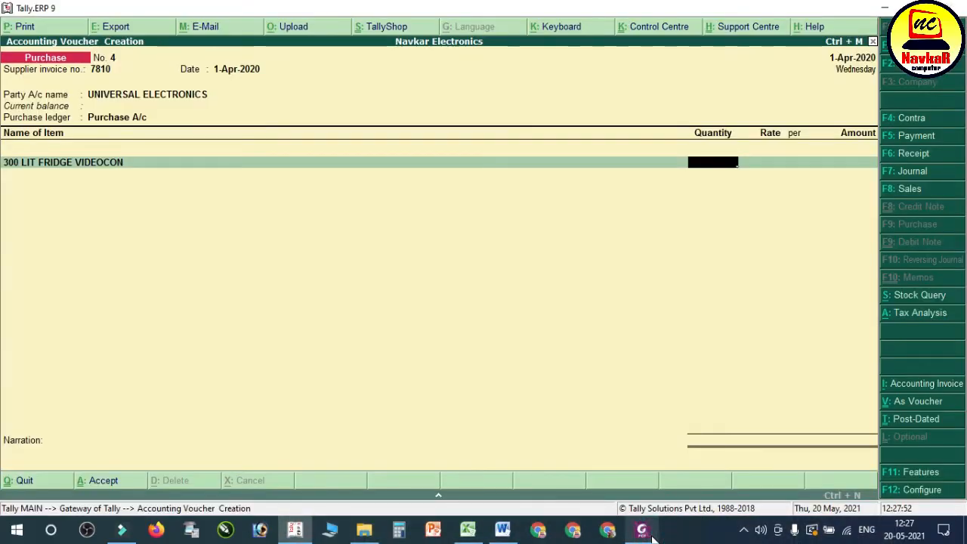
pyautogui.write('3')
pyautogui.press('Return')
pyautogui.write('10500')
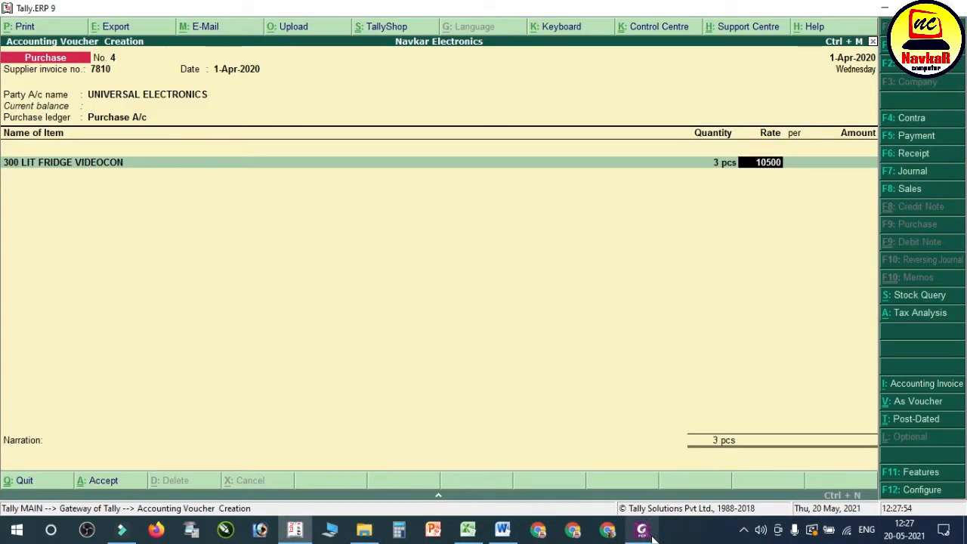
pyautogui.press('Return')
pyautogui.press('Return')
pyautogui.press('Return')
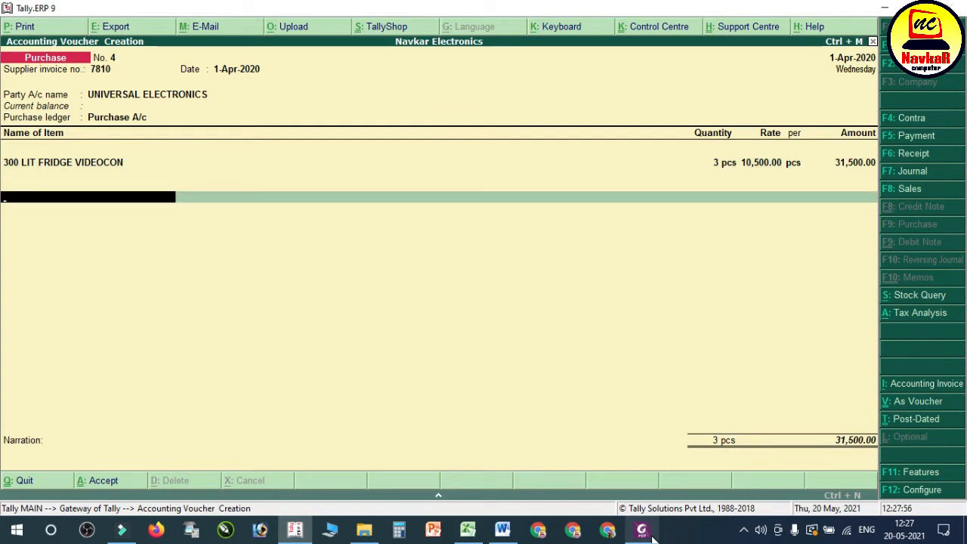
# Step: Add the IGST ledger to the purchase voucher and compare the total with the Universal Electronics entry in the Word notes
pyautogui.write('IG')
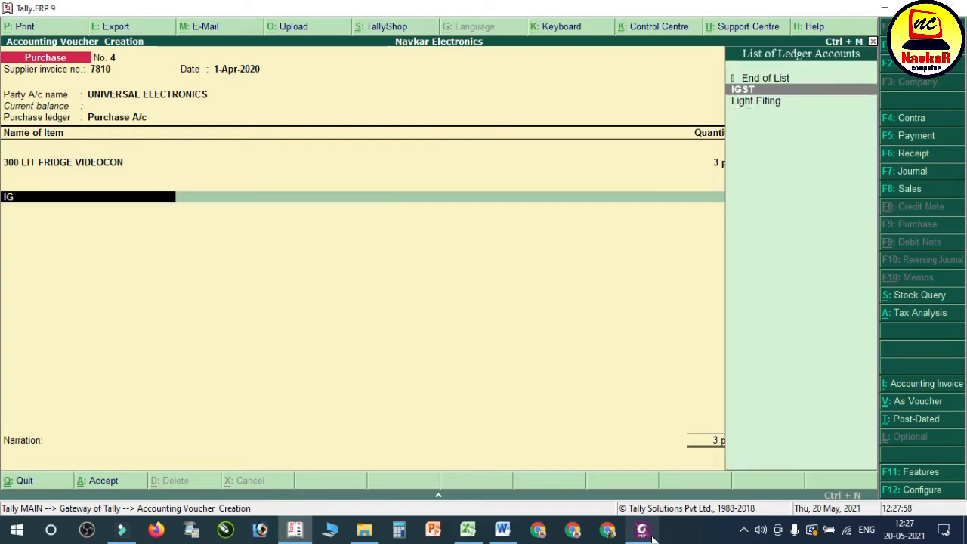
pyautogui.press('Return')
pyautogui.press('Return')
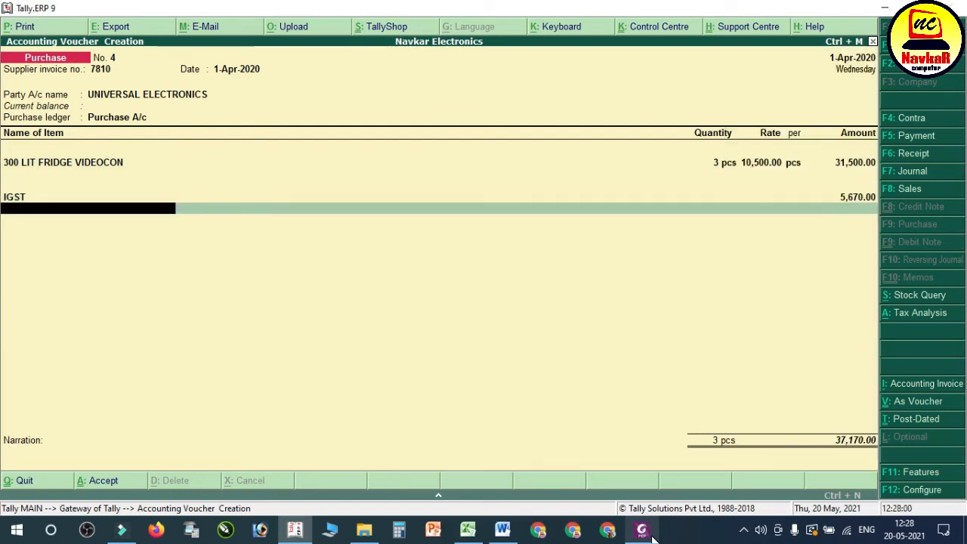
pyautogui.click(502, 529)
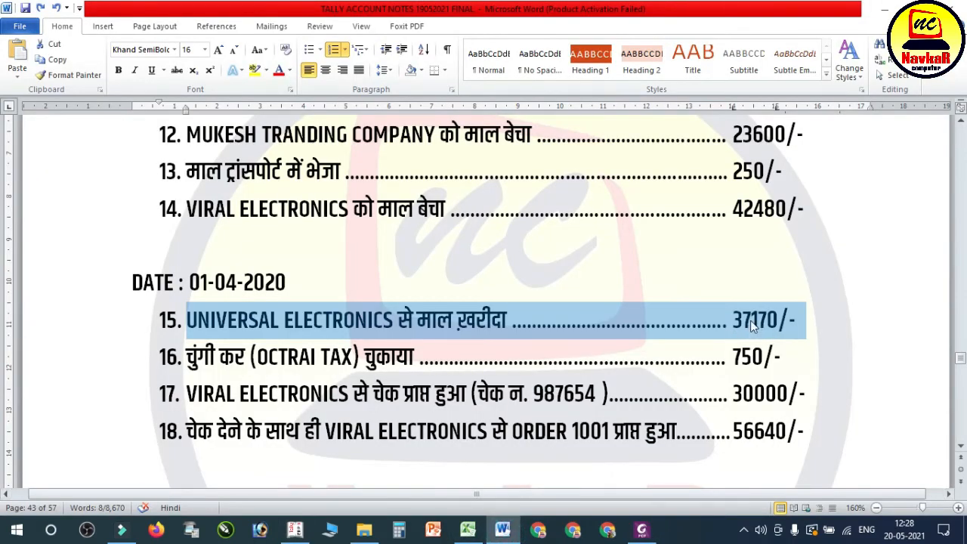
# Step: Return to Tally and save the Universal Electronics purchase voucher with its narration left blank
pyautogui.click(296, 530)
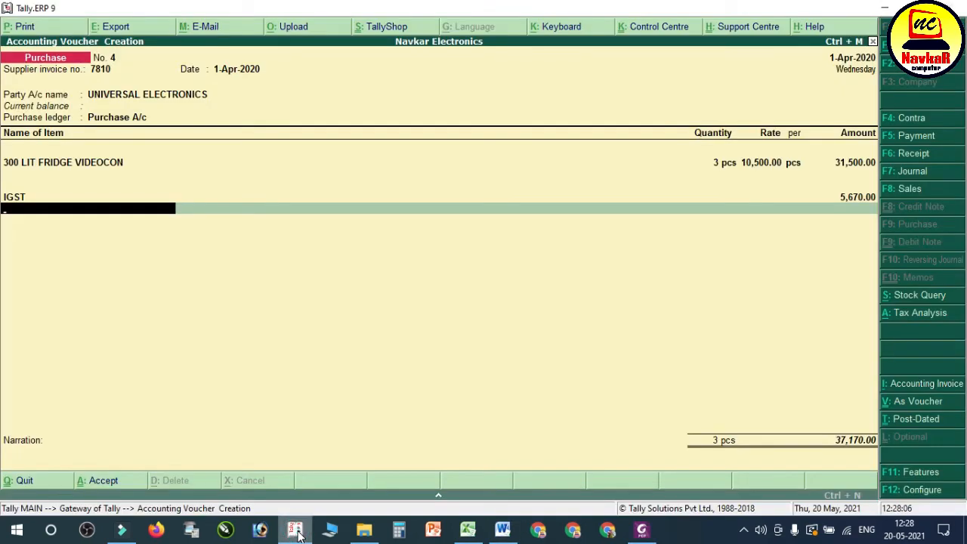
pyautogui.press('Return')
pyautogui.press('Return')
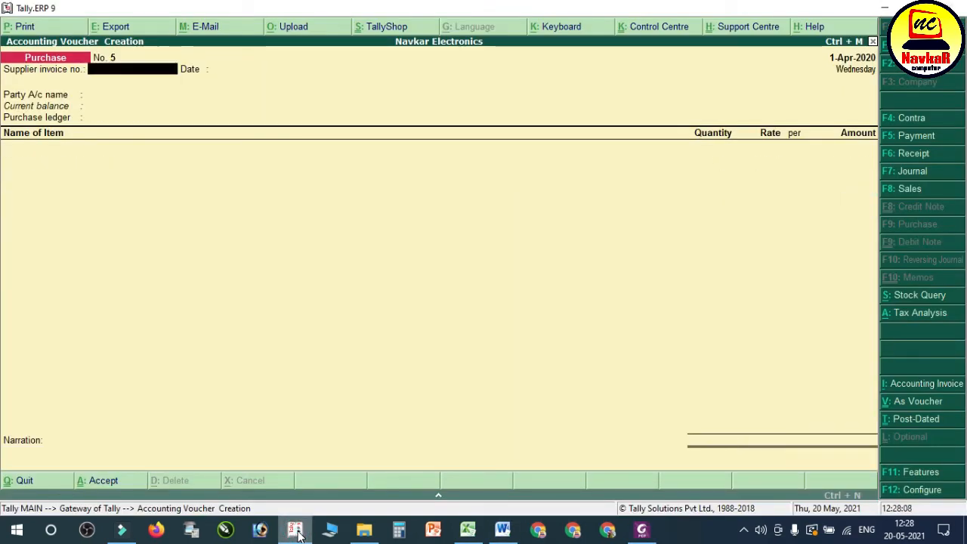
# Step: Read the octroi tax entry, item 16, in the Word notes and start a payment voucher in Tally for it
pyautogui.click(501, 530)
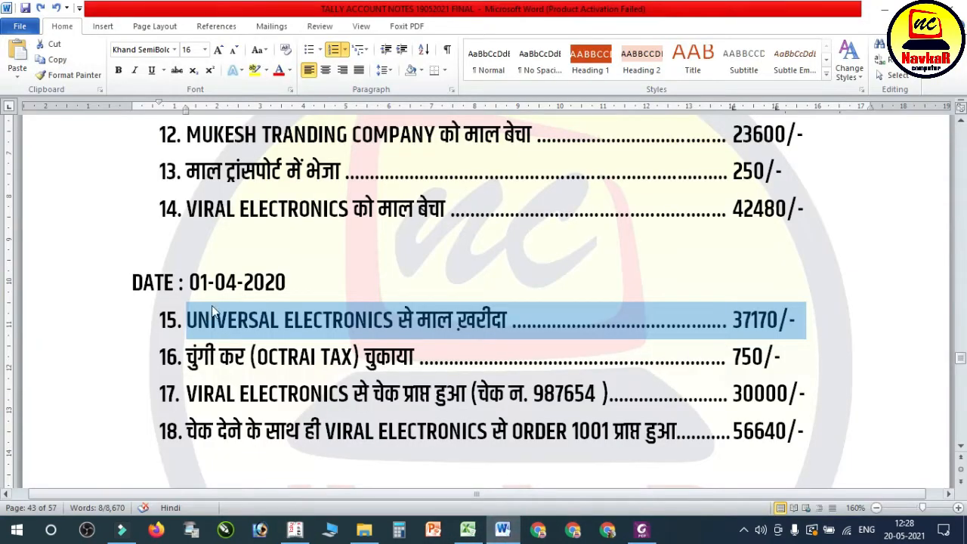
pyautogui.scroll(-1, 266, 332)
pyautogui.moveTo(186, 247); pyautogui.dragTo(744, 240)
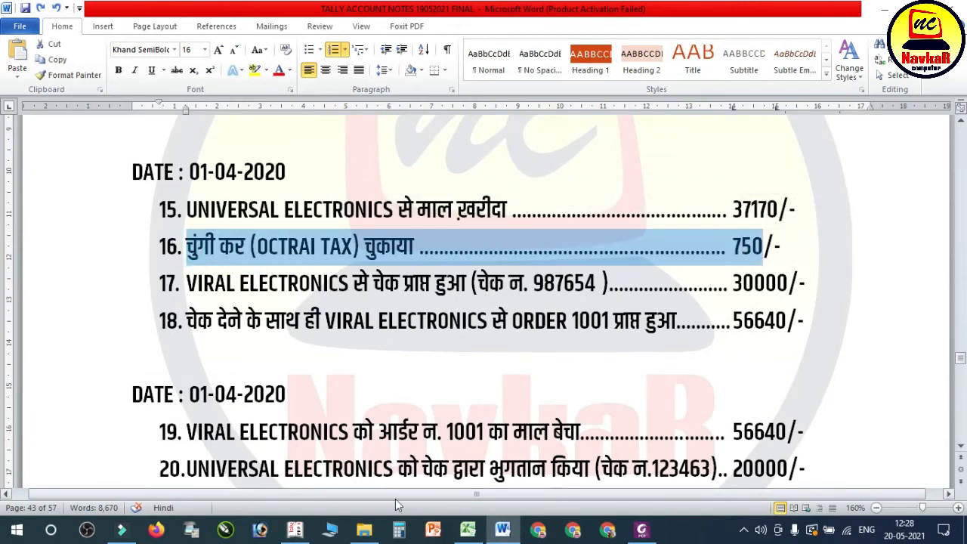
pyautogui.click(299, 533)
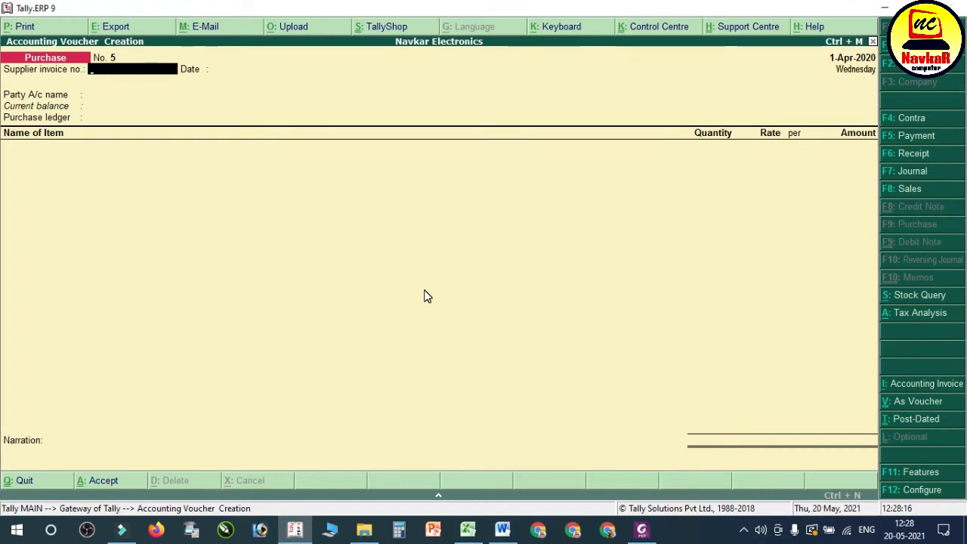
pyautogui.press('F5')
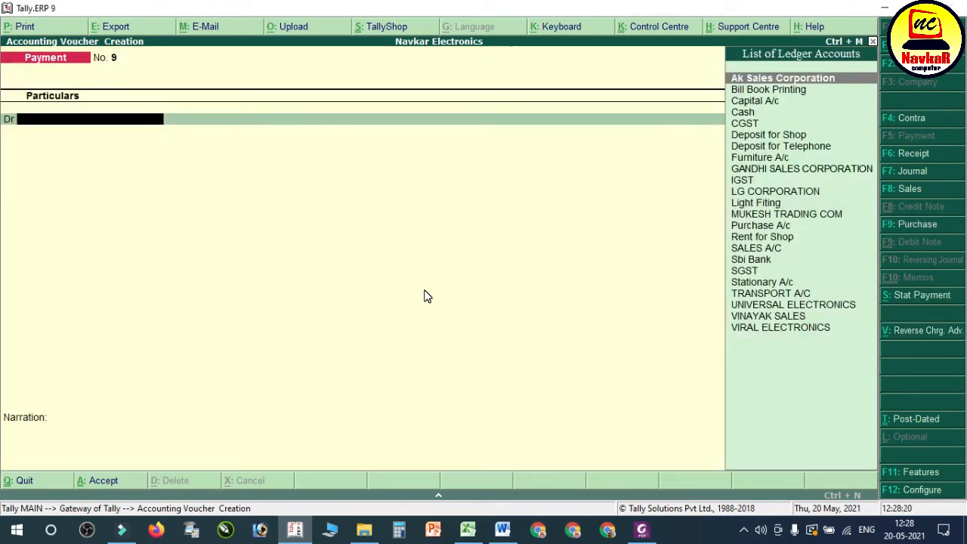
# Step: Create a ledger named OCTRI TAX under Direct Expenses from the payment voucher and select it as the debit account
pyautogui.hotkey('alt', 'c')
pyautogui.write('OC')
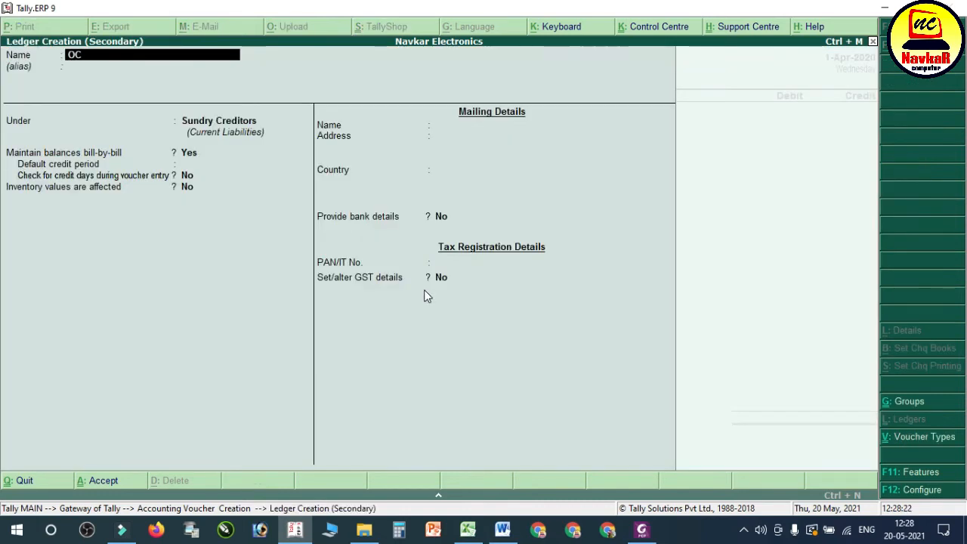
pyautogui.write('TRI TAX')
pyautogui.press('Return')
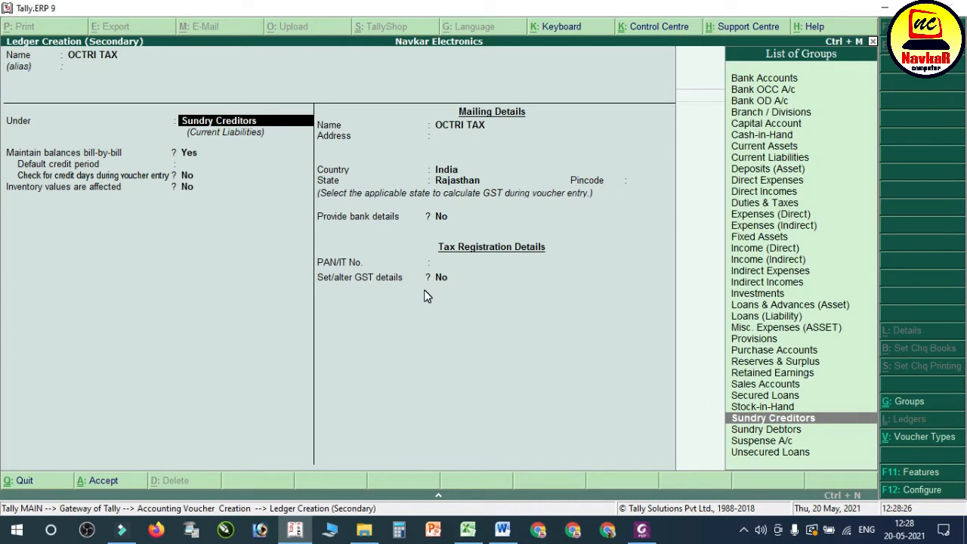
pyautogui.write('dire')
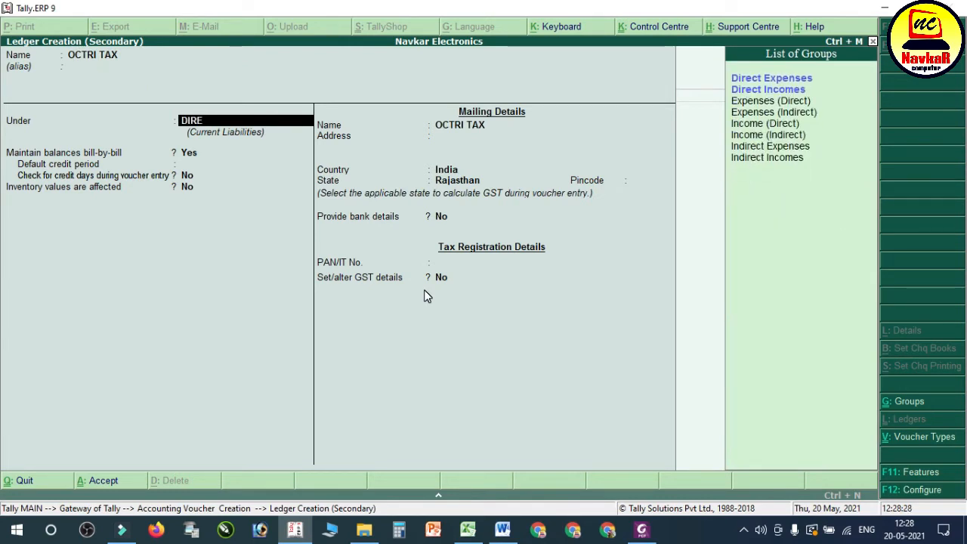
pyautogui.press('Return')
pyautogui.press('Return')
pyautogui.press('Return')
pyautogui.press('Return')
pyautogui.press('Return')
pyautogui.press('Return')
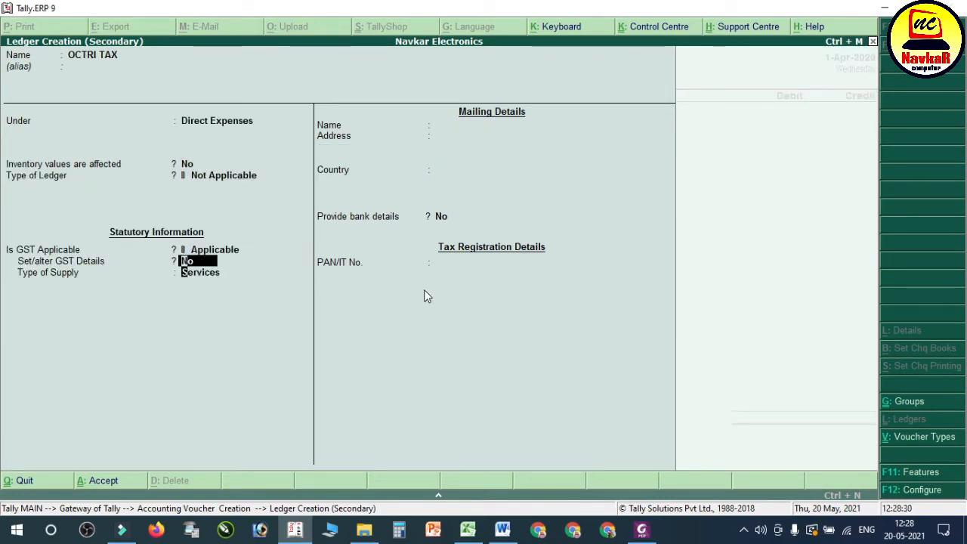
pyautogui.hotkey('ctrl', 'a')
pyautogui.press('Return')
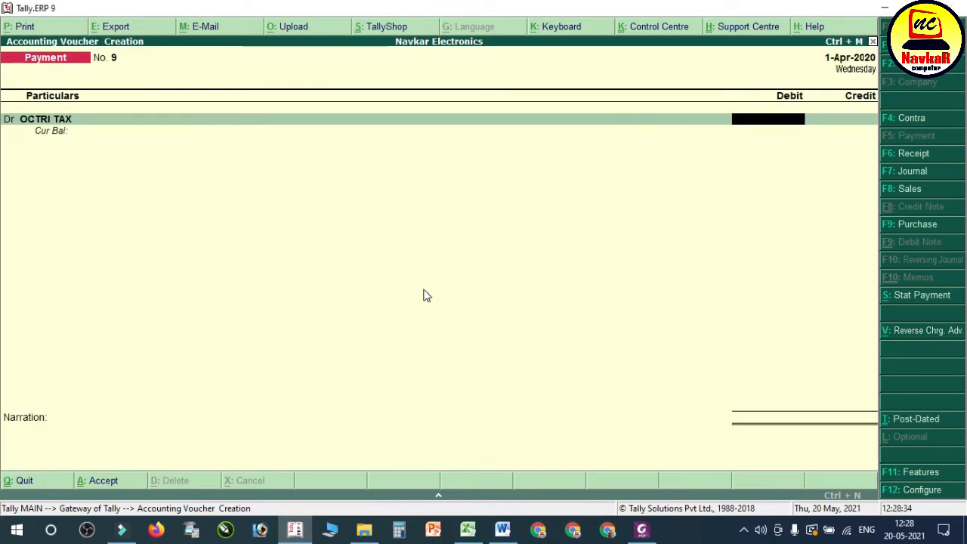
# Step: Debit OCTRI TAX with 750 as given in the Word notes, credit Cash, and save the payment voucher
pyautogui.click(502, 536)
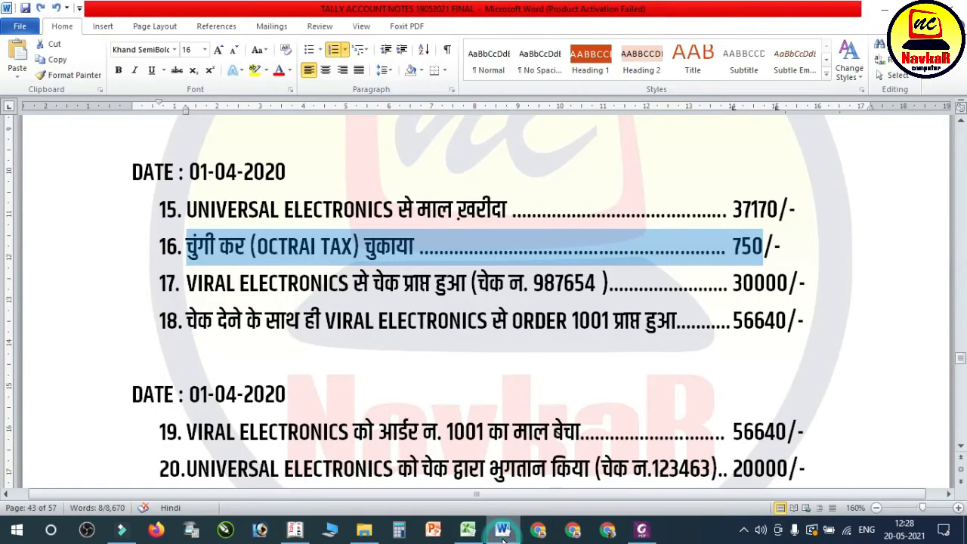
pyautogui.click(502, 535)
pyautogui.write('750')
pyautogui.press('Return')
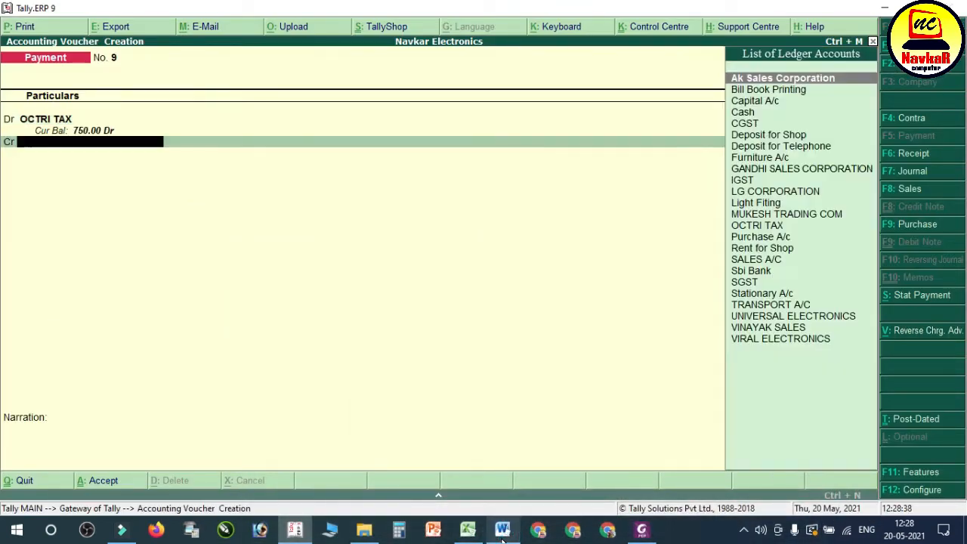
pyautogui.write('cas')
pyautogui.press('Return')
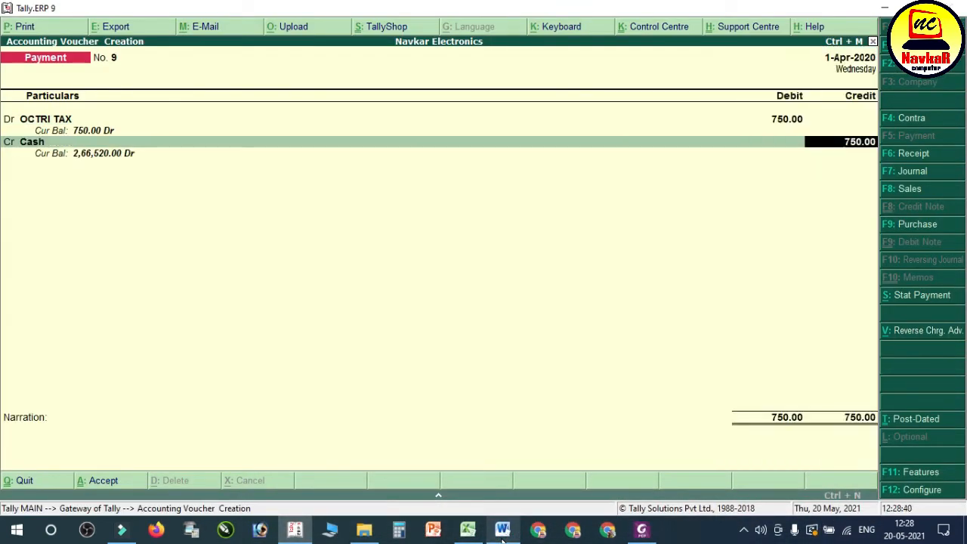
pyautogui.press('Return')
pyautogui.press('Return')
pyautogui.press('Return')
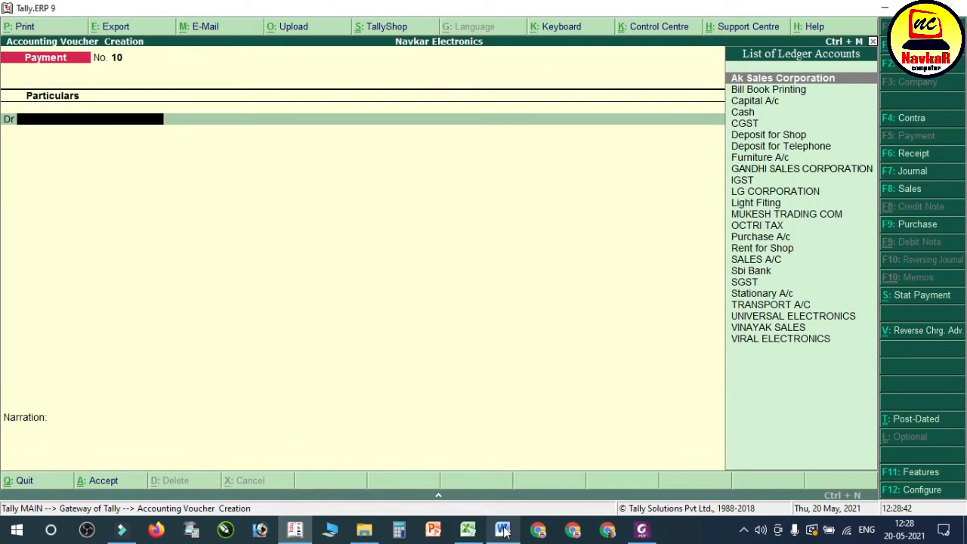
# Step: Read the VIRAL ELECTRONICS cheque entry, item 17, in the Word notes and start a receipt voucher in Tally
pyautogui.click(505, 531)
pyautogui.click(254, 278)
pyautogui.moveTo(235, 286); pyautogui.dragTo(813, 286)
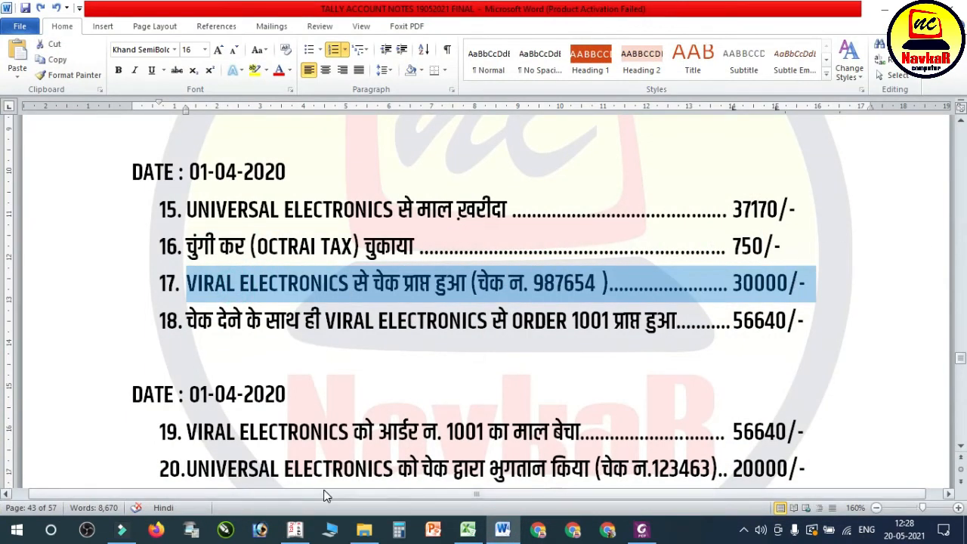
pyautogui.click(295, 529)
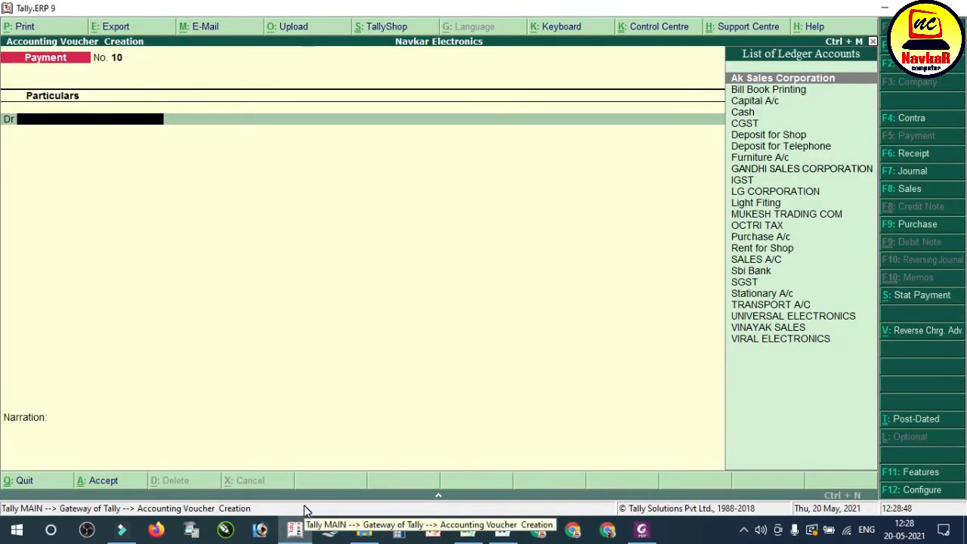
pyautogui.press('F6')
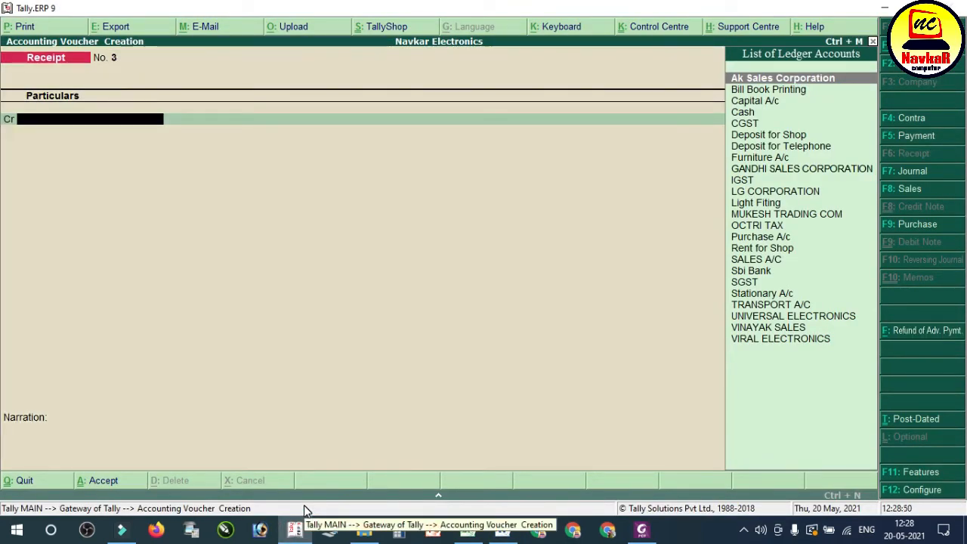
# Step: Credit VIRAL ELECTRONICS with 30000 in the receipt voucher, allocated as Agst Ref to bill 3
pyautogui.write('VIR')
pyautogui.press('Return')
pyautogui.write('30000')
pyautogui.press('Return')
pyautogui.press('Return')
pyautogui.press('Return')
pyautogui.press('Return')
pyautogui.press('Return')
pyautogui.press('Return')
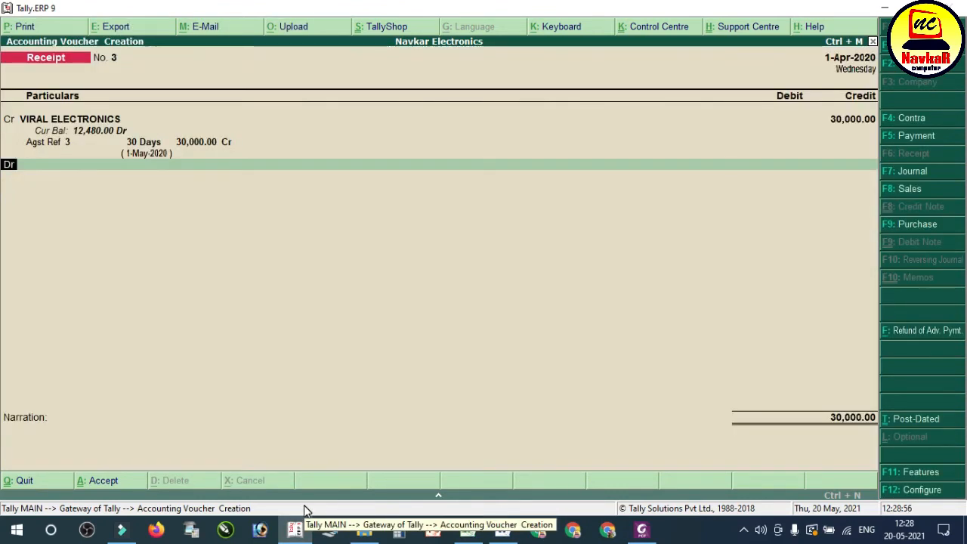
pyautogui.press('Return')
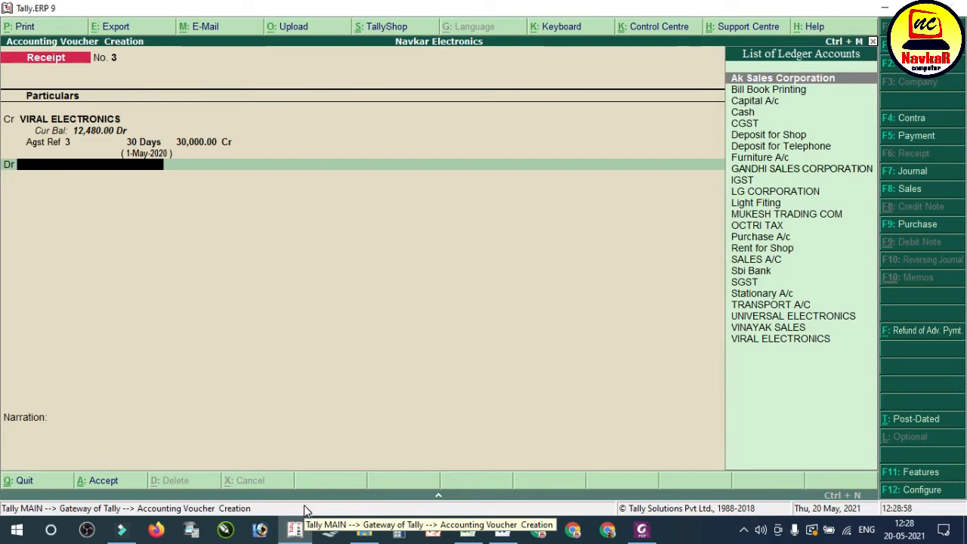
# Step: Debit Sbi Bank for the receipt with Cheque/DD as the transaction type, leave the instrument details blank, and save the voucher
pyautogui.write('SB')
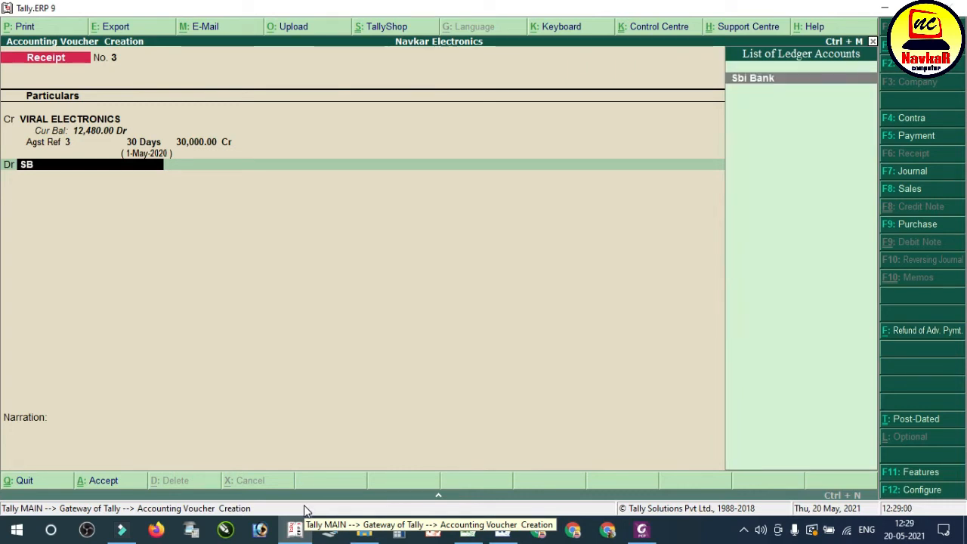
pyautogui.press('Return')
pyautogui.press('Return')
pyautogui.press('Return')
pyautogui.press('Return')
pyautogui.press('Return')
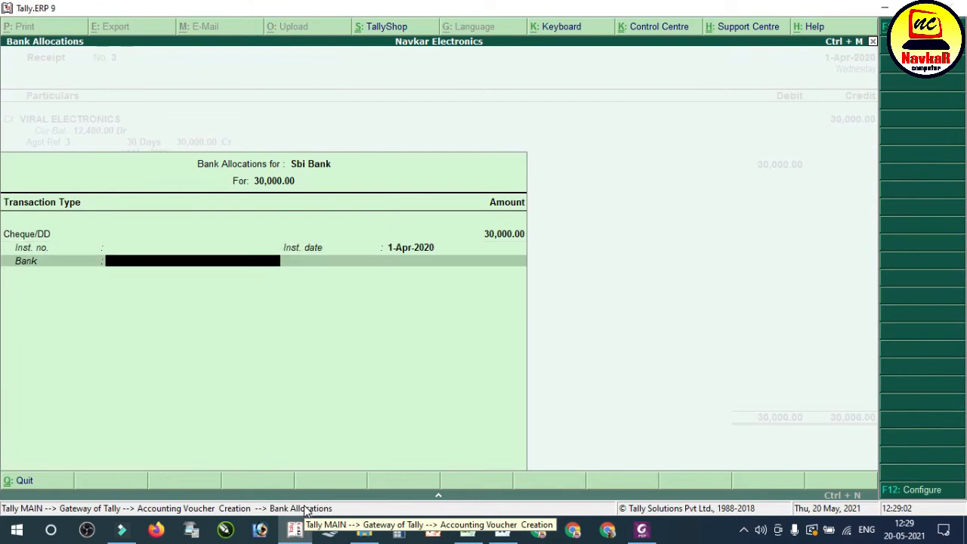
pyautogui.press('Return')
pyautogui.press('Return')
pyautogui.press('Return')
pyautogui.press('Return')
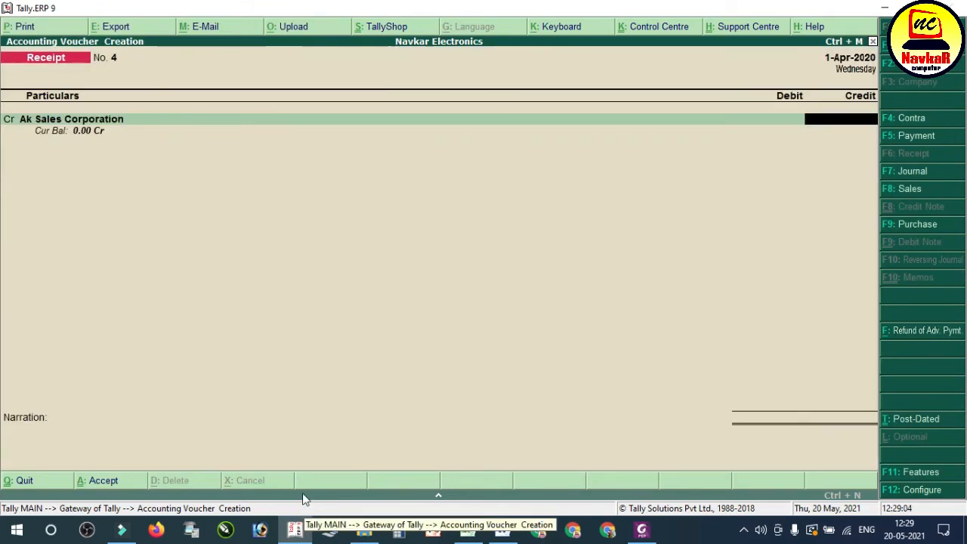
# Step: Examine item 18 in the Word notes, the VIRAL ELECTRONICS order for 56640, and return to Tally
pyautogui.click(502, 530)
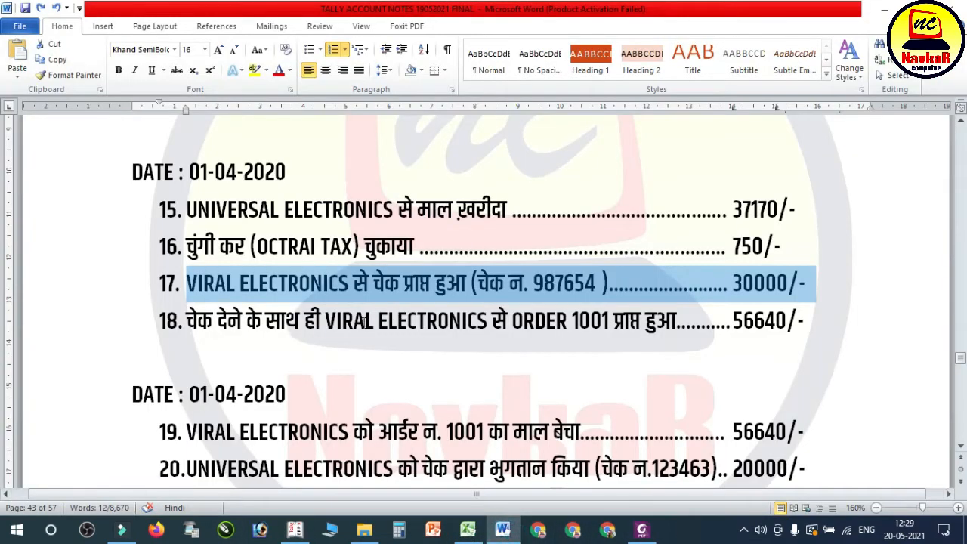
pyautogui.moveTo(187, 321); pyautogui.dragTo(821, 321)
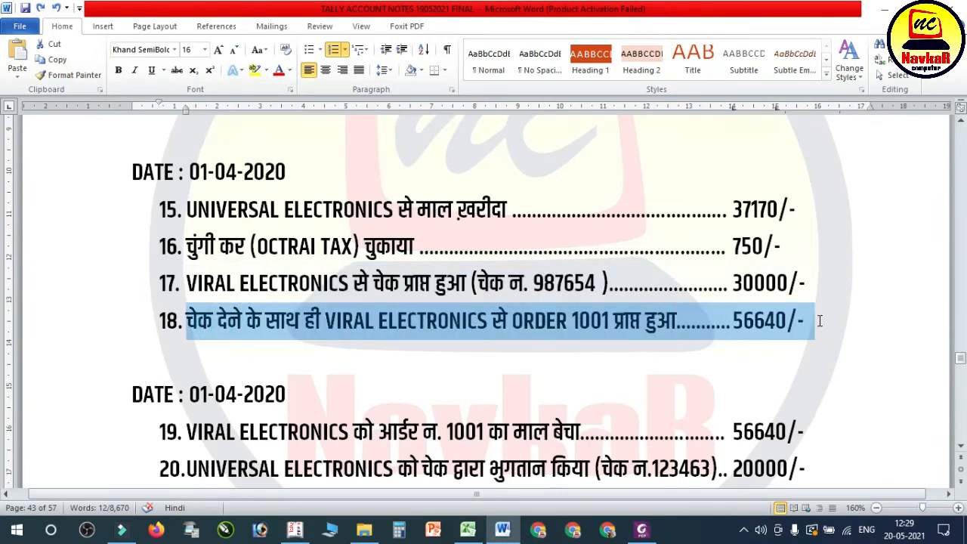
pyautogui.click(690, 321)
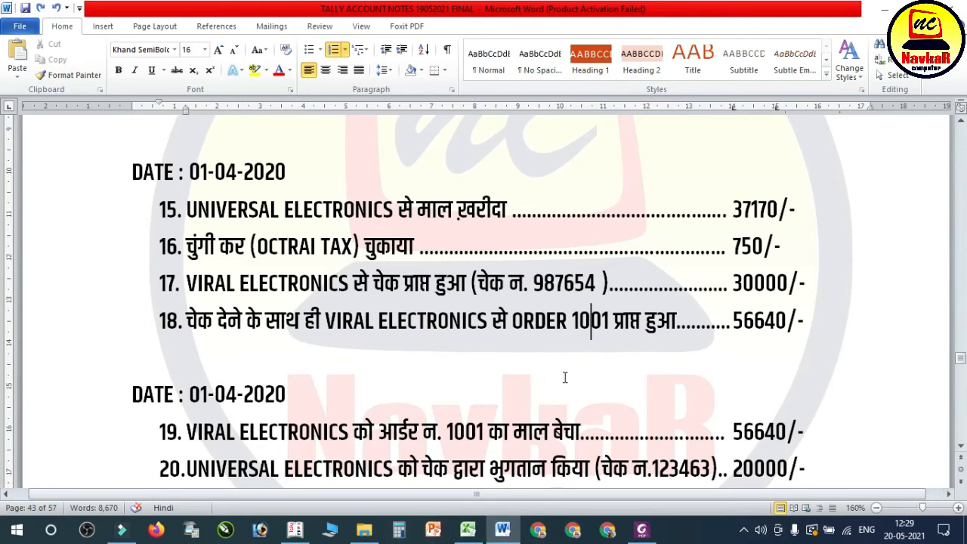
pyautogui.click(295, 529)
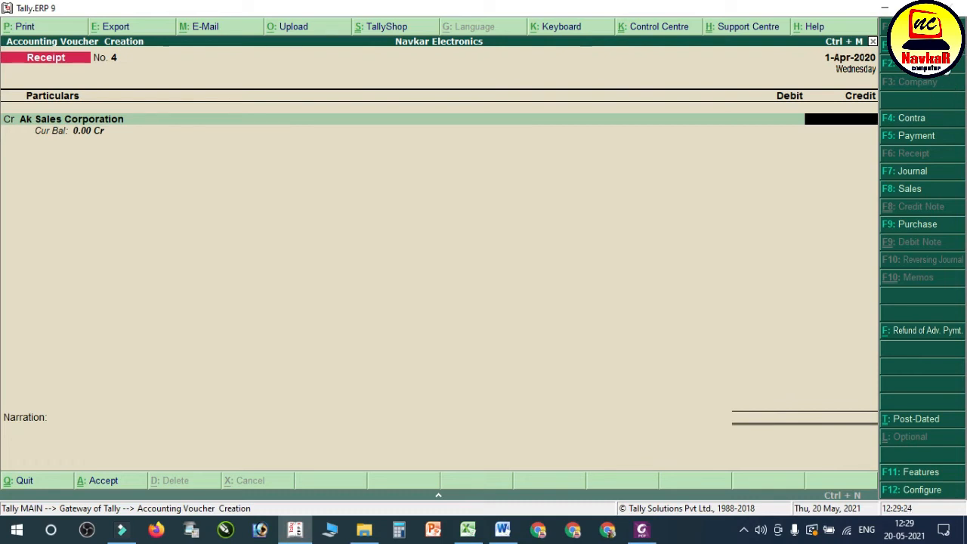
# Step: Open the Inventory Features settings of the Navkar Electronics company
pyautogui.press('F11')
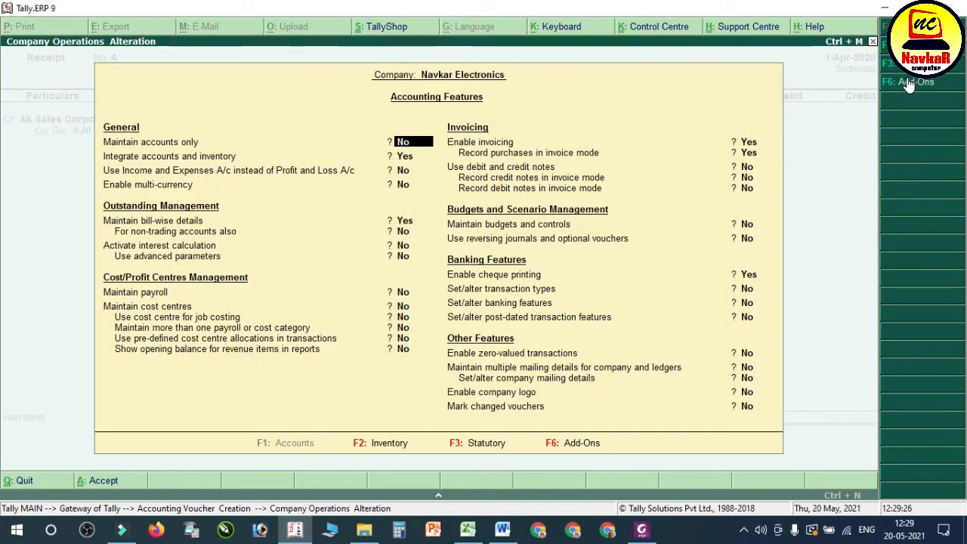
pyautogui.press('Return')
pyautogui.press('Return')
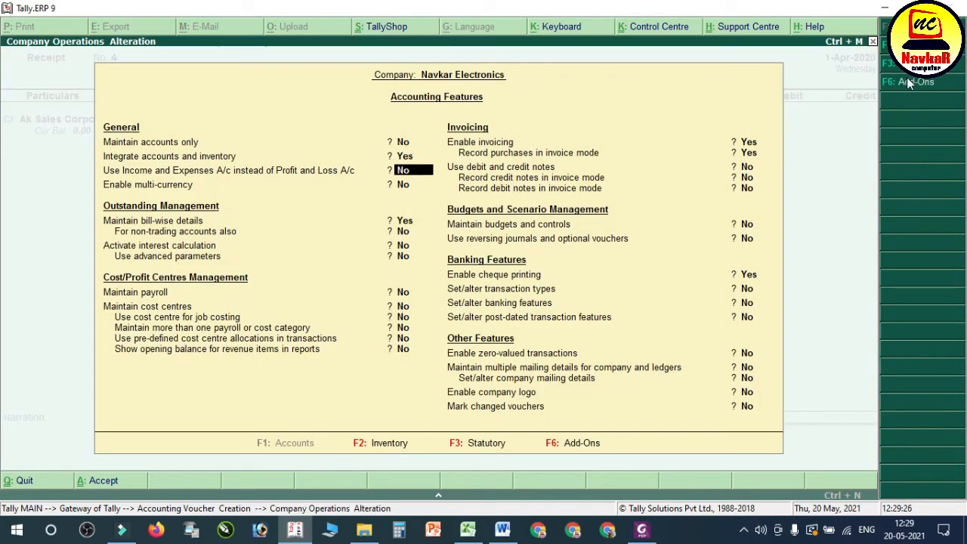
pyautogui.click(368, 448)
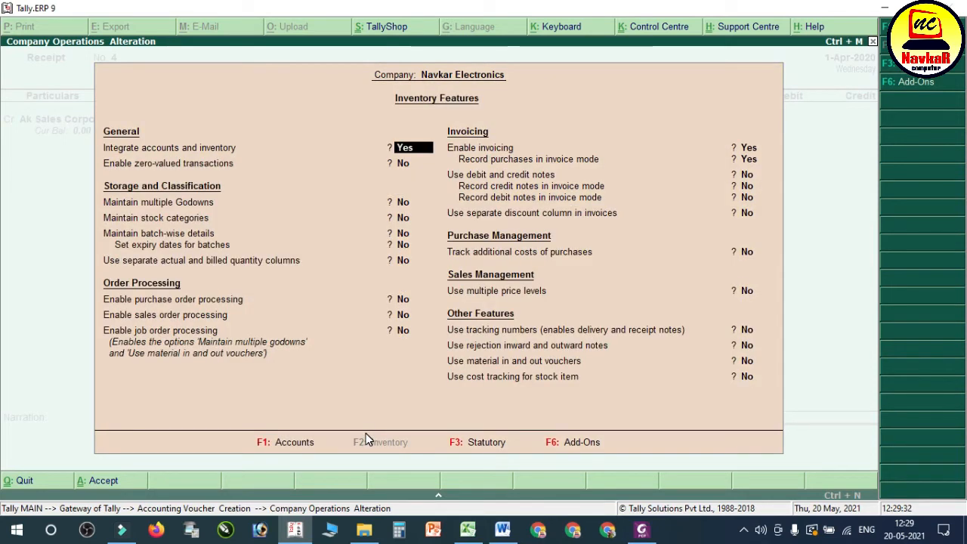
# Step: Enable purchase order processing and sales order processing, keep the remaining inventory features as they are, and save the settings
pyautogui.press('Return')
pyautogui.press('Return')
pyautogui.press('Return')
pyautogui.press('Return')
pyautogui.press('Return')
pyautogui.press('Return')
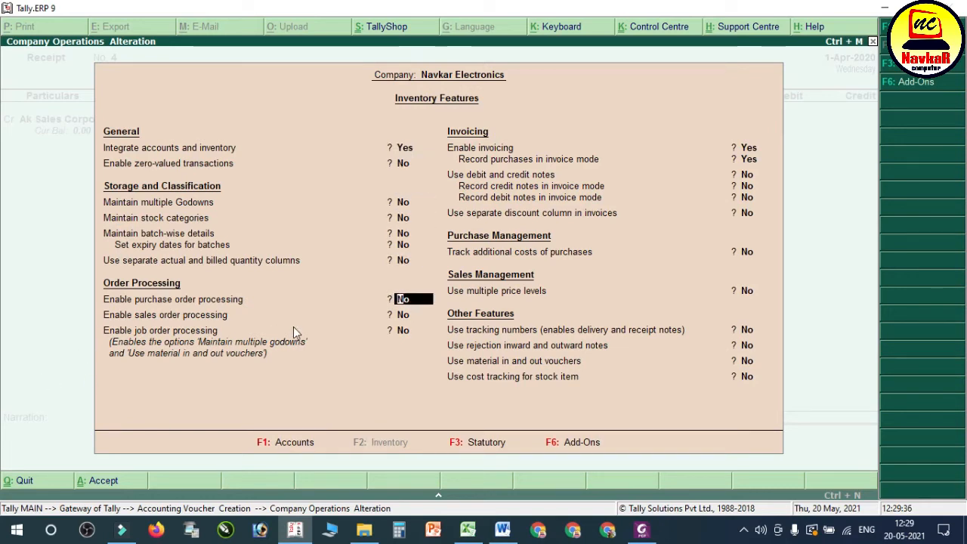
pyautogui.write('y')
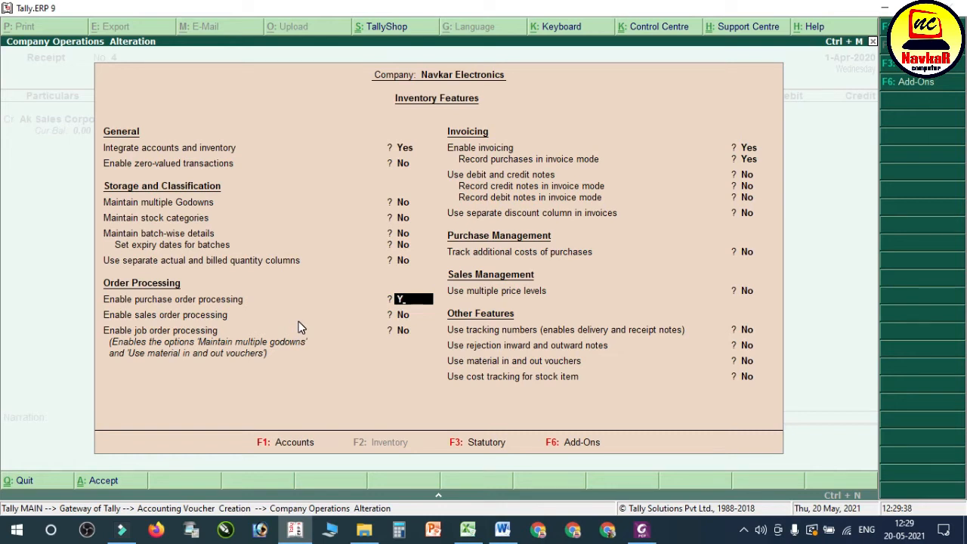
pyautogui.press('Return')
pyautogui.write('y')
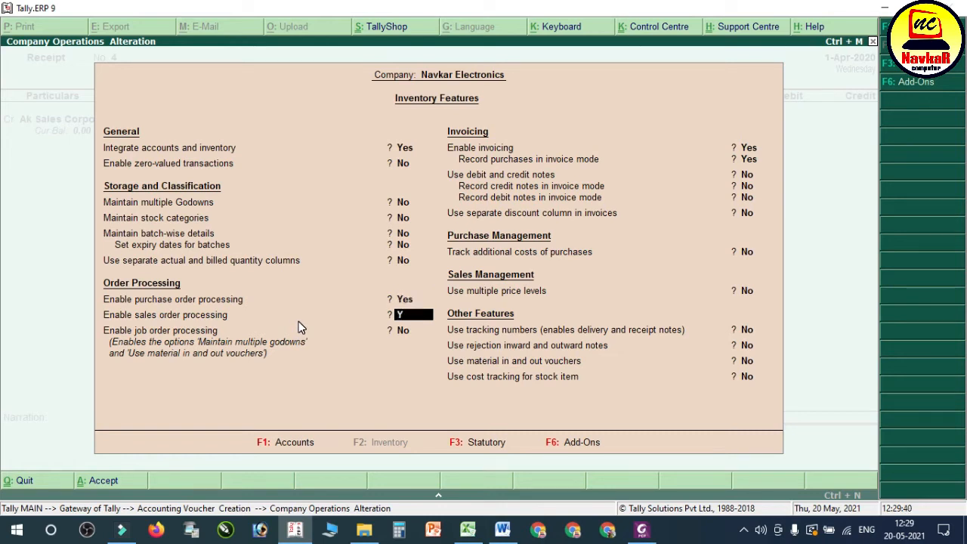
pyautogui.press('Return')
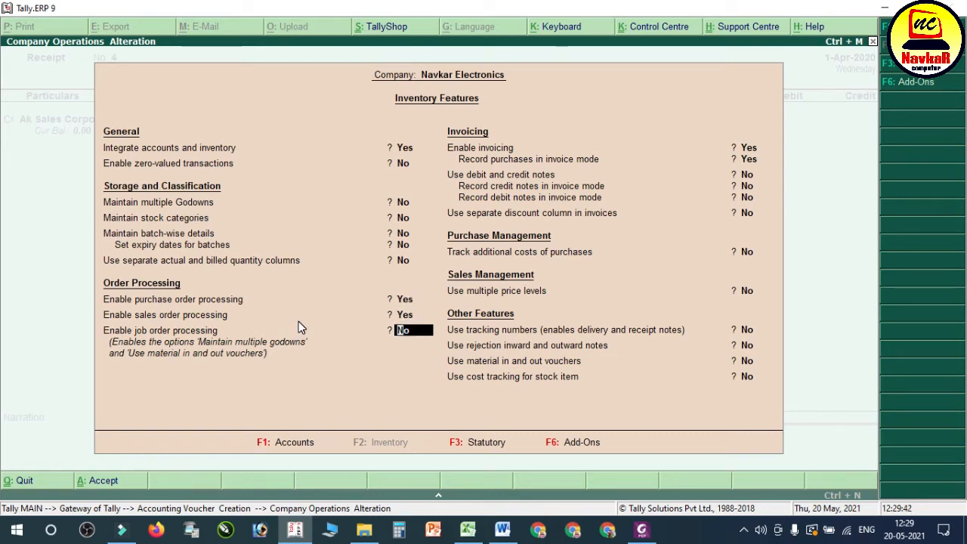
pyautogui.press('Return')
pyautogui.press('Return')
pyautogui.press('Return')
pyautogui.press('Return')
pyautogui.press('Return')
pyautogui.press('Return')
pyautogui.press('Return')
pyautogui.press('Return')
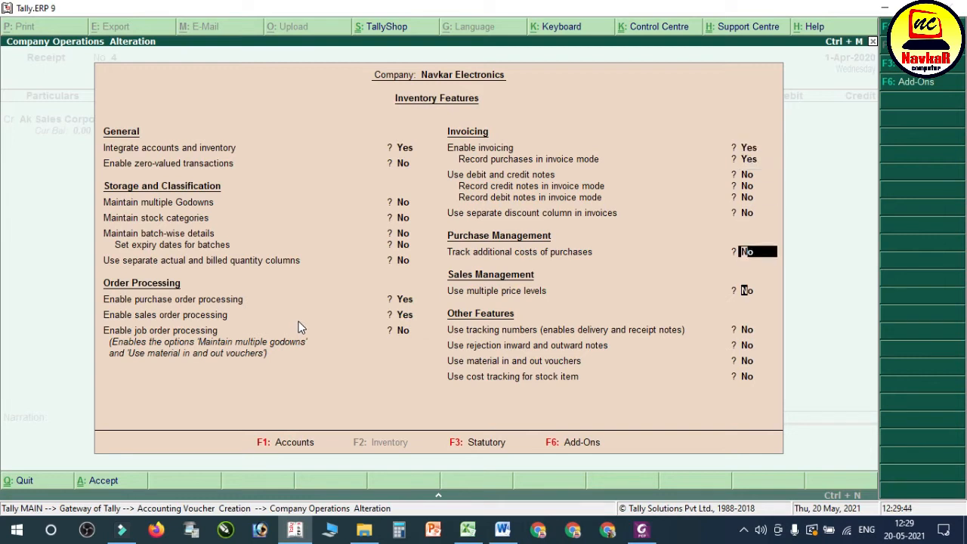
pyautogui.press('Return')
pyautogui.press('Return')
pyautogui.press('Return')
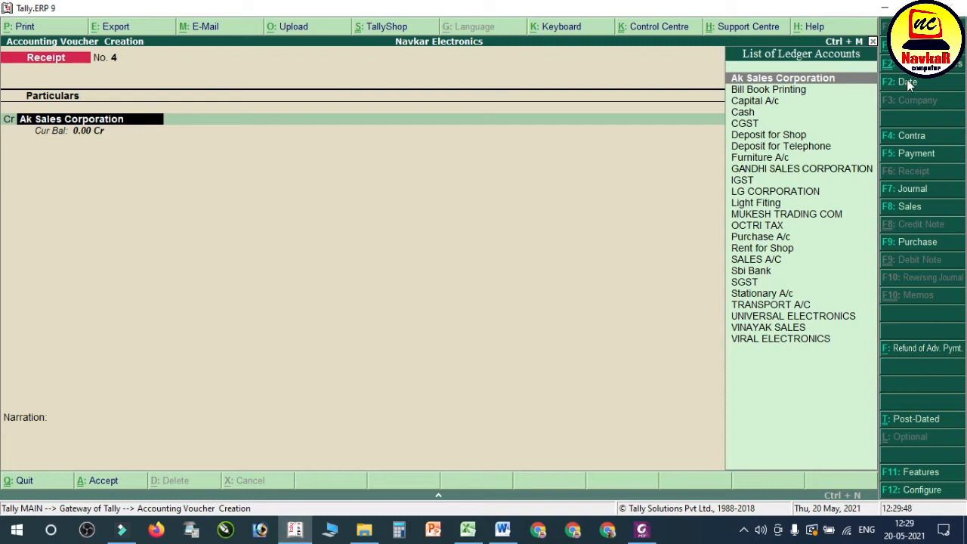
# Step: Start a Sales Order voucher, and review items 17 and 18 for VIRAL ELECTRONICS in the Word notes
pyautogui.hotkey('alt', 'F5')
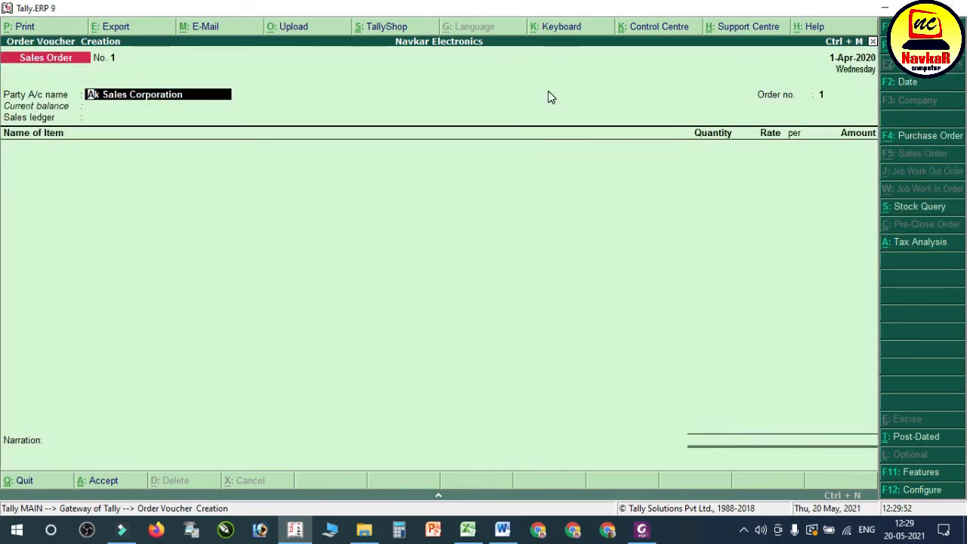
pyautogui.click(503, 529)
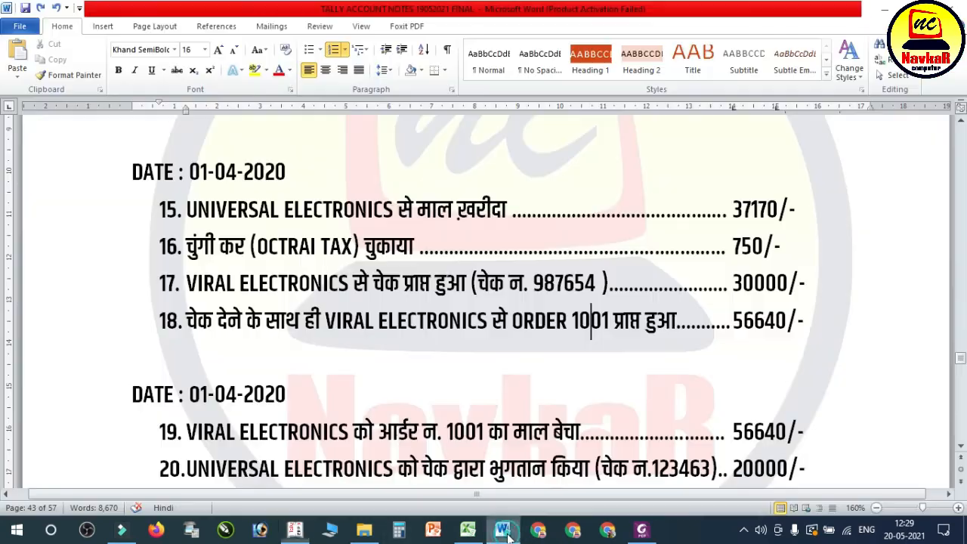
pyautogui.moveTo(206, 300); pyautogui.dragTo(701, 291)
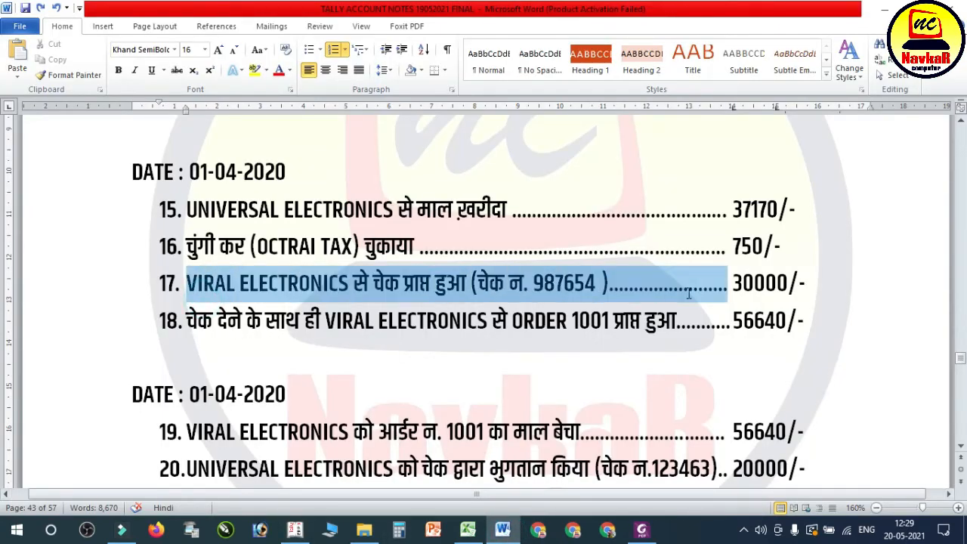
pyautogui.click(219, 321)
pyautogui.moveTo(219, 321); pyautogui.dragTo(774, 325)
pyautogui.click(682, 320)
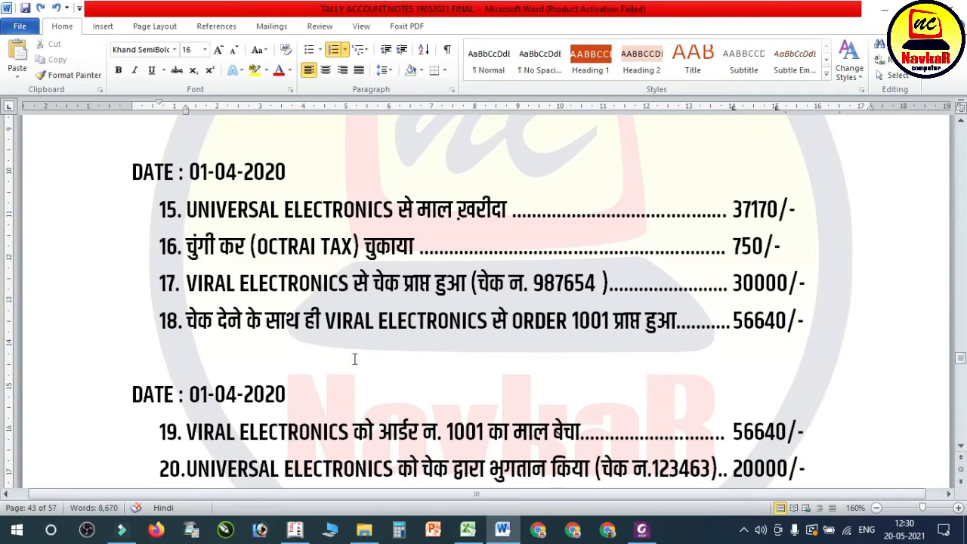
# Step: Open the PDF of VIRAL ELECTRONICS bill no. 004 from the SALES BILL (NAVKAR ELECTRONICS) folder, examine its goods, and return to Tally
pyautogui.click(364, 529)
pyautogui.click(182, 210)
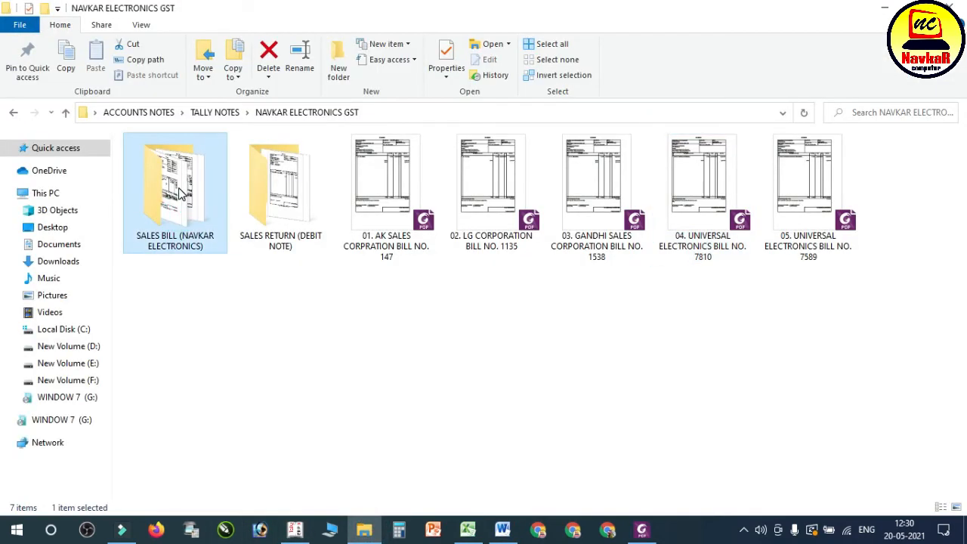
pyautogui.doubleClick(178, 192)
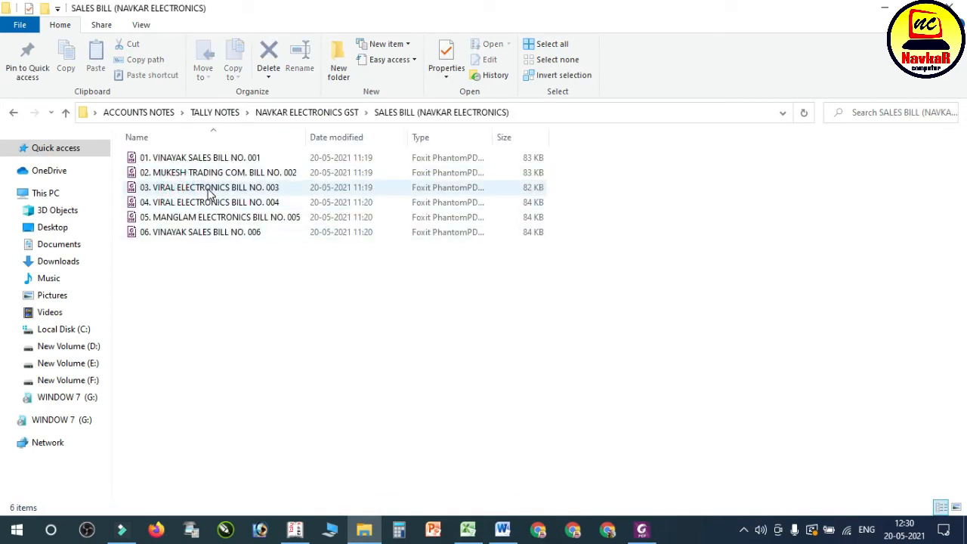
pyautogui.doubleClick(201, 202)
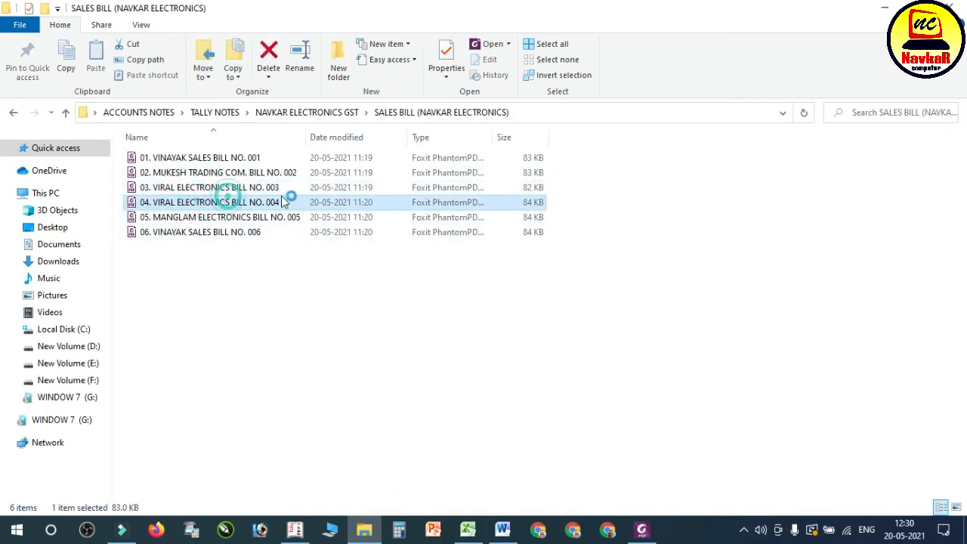
pyautogui.scroll(-5, 547, 281)
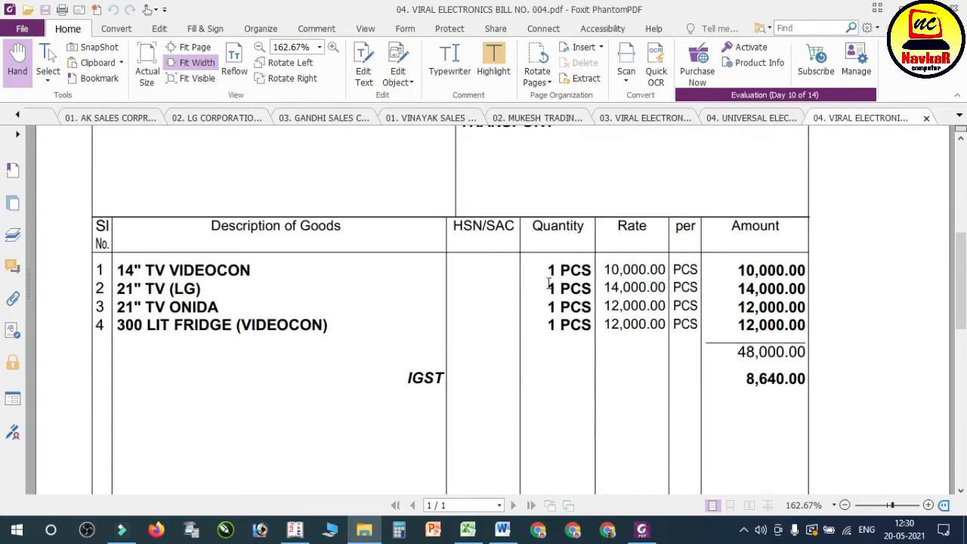
pyautogui.click(294, 529)
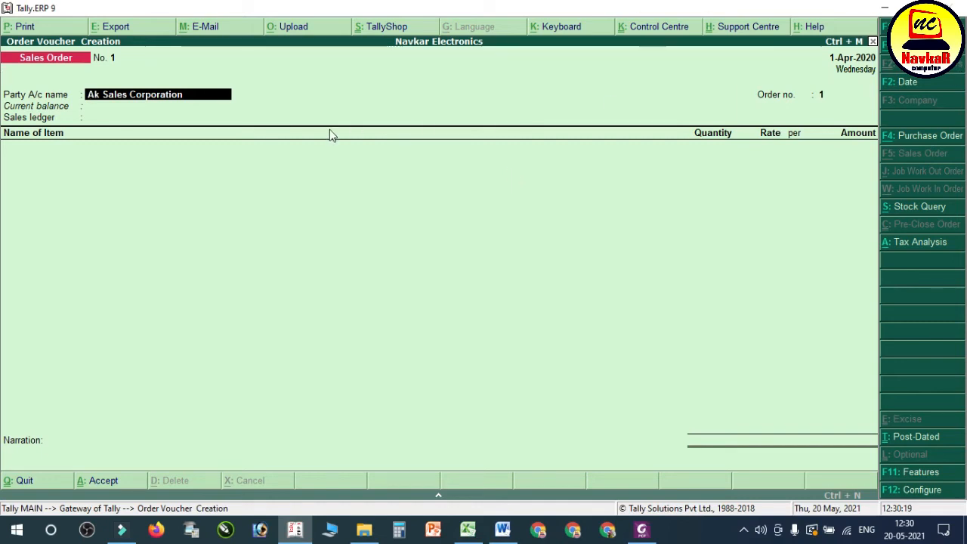
# Step: Choose VIRAL ELECTRONICS as the sales order's party and accept its party details with CAS as the Terms of Delivery
pyautogui.write('VIRA')
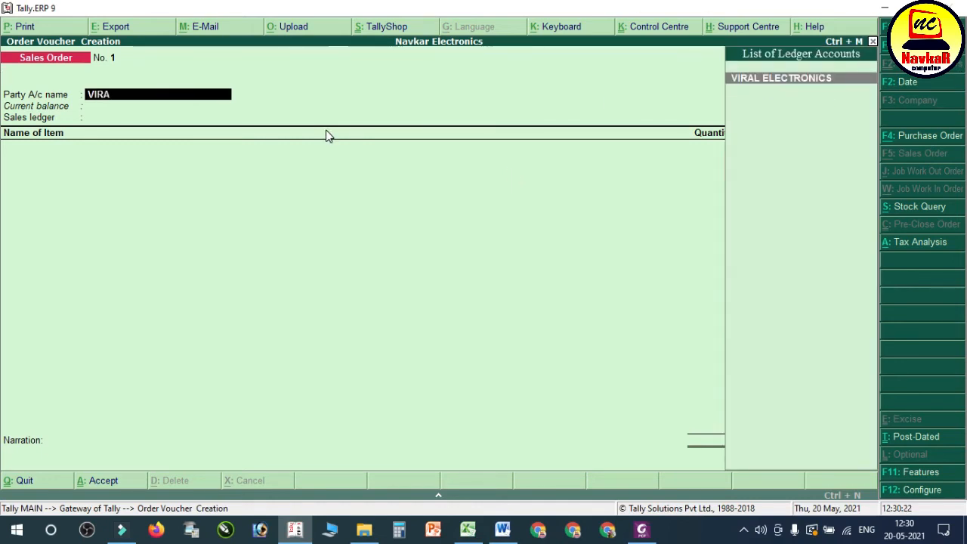
pyautogui.press('Return')
pyautogui.press('Return')
pyautogui.press('Return')
pyautogui.press('Return')
pyautogui.press('Return')
pyautogui.press('Return')
pyautogui.press('Return')
pyautogui.press('Return')
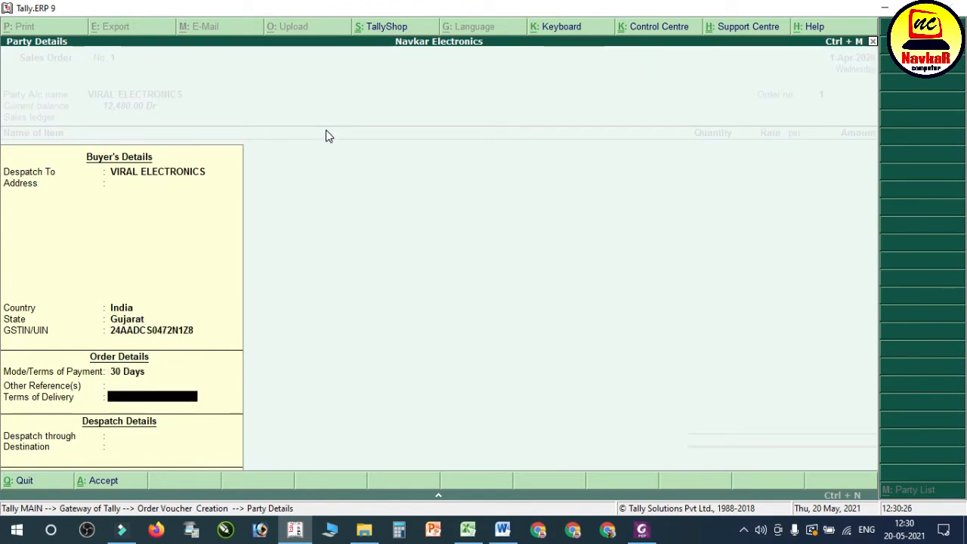
pyautogui.write('CAS')
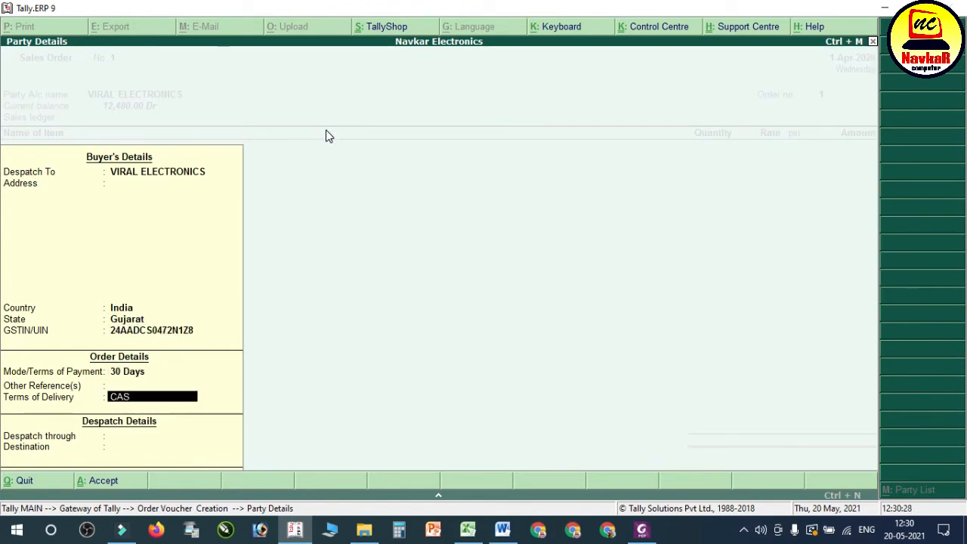
pyautogui.press('Return')
pyautogui.press('Return')
pyautogui.press('Return')
# Step: Set the sales order number to 1001 and select SALES A/C as the sales ledger
pyautogui.write('1')
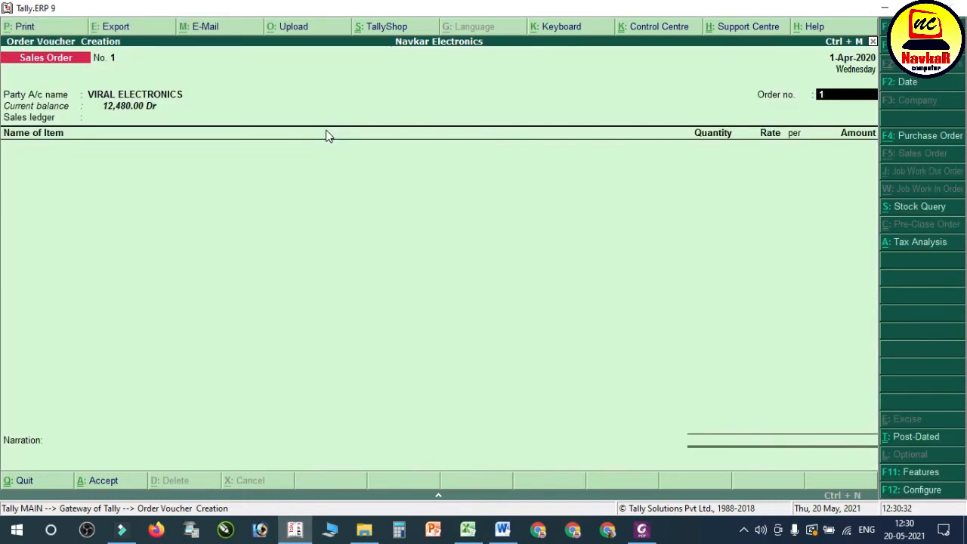
pyautogui.write('001')
pyautogui.press('Return')
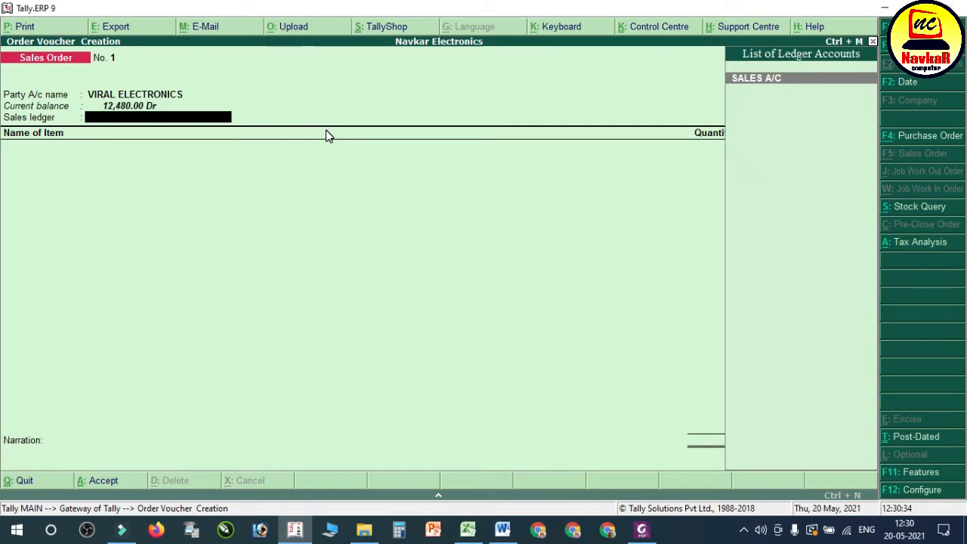
pyautogui.press('Return')
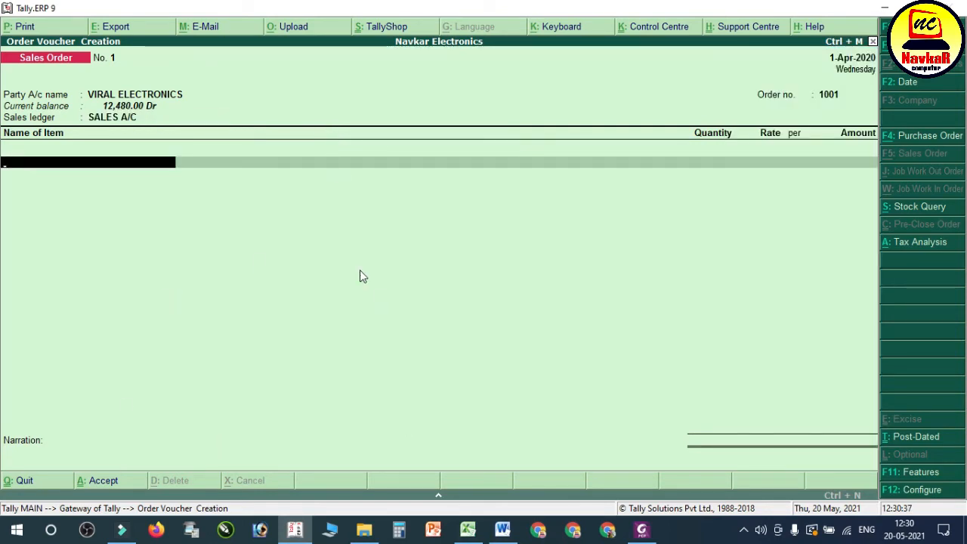
# Step: Check the PDF bill and add 14" TV VIDEOCON to the order, due on 1-Apr-2020, 1 pcs at 10,000.00
pyautogui.click(645, 534)
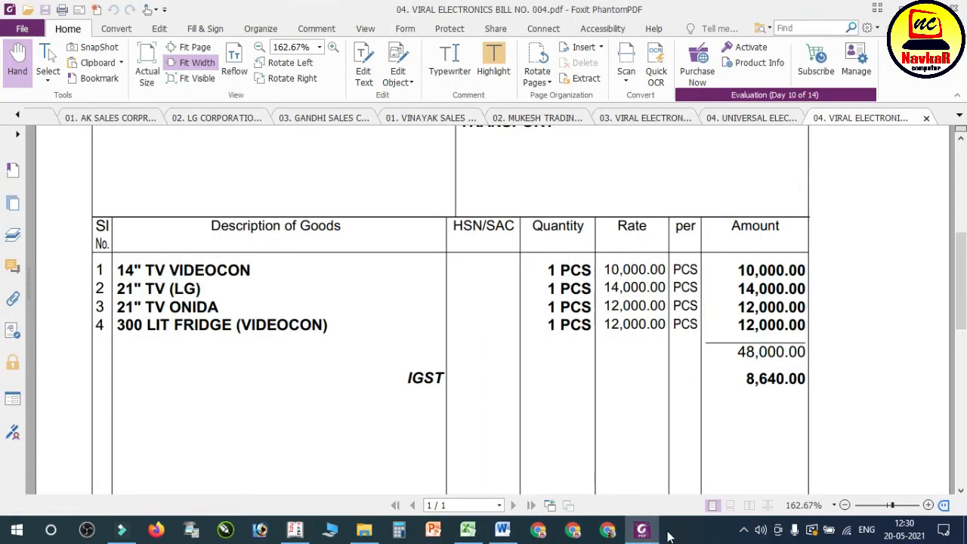
pyautogui.click(641, 531)
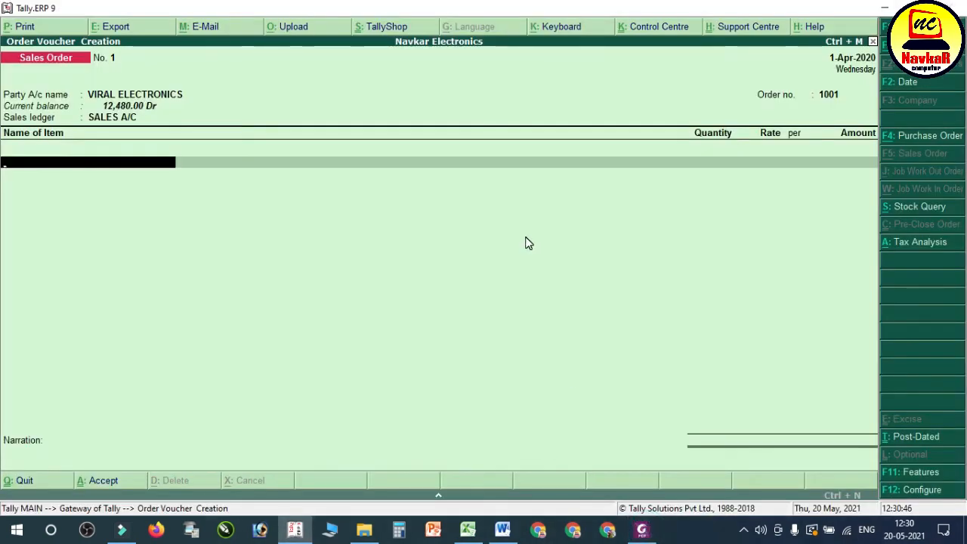
pyautogui.press('Down')
pyautogui.press('Down')
pyautogui.press('Down')
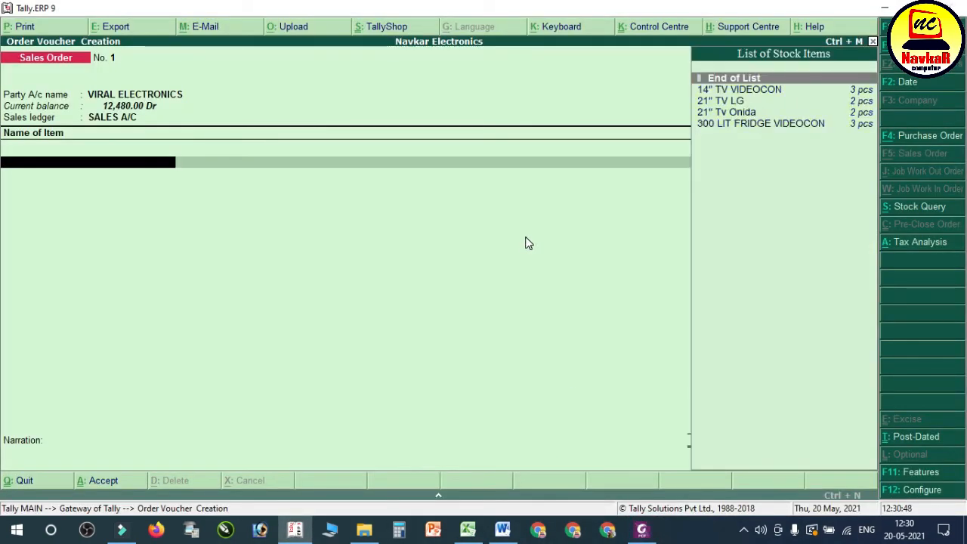
pyautogui.press('Return')
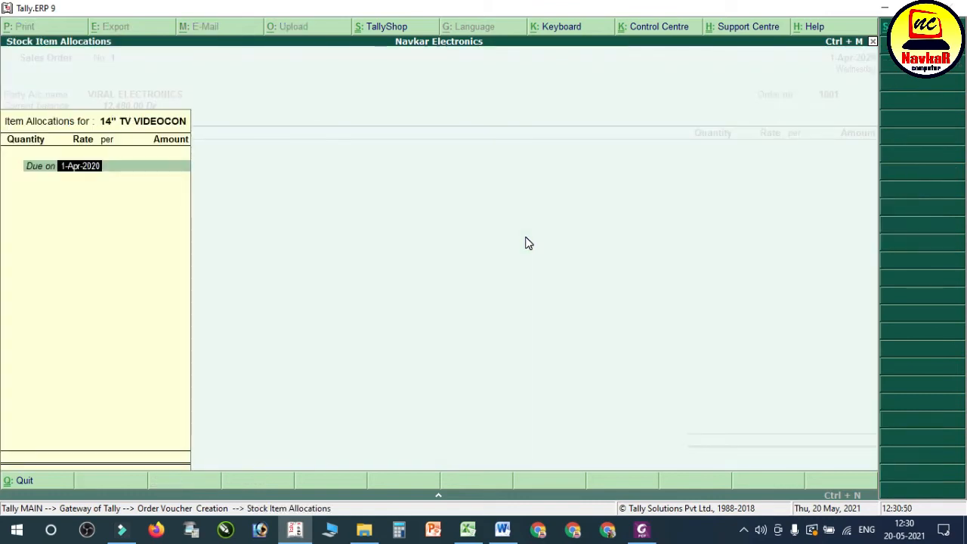
pyautogui.press('Return')
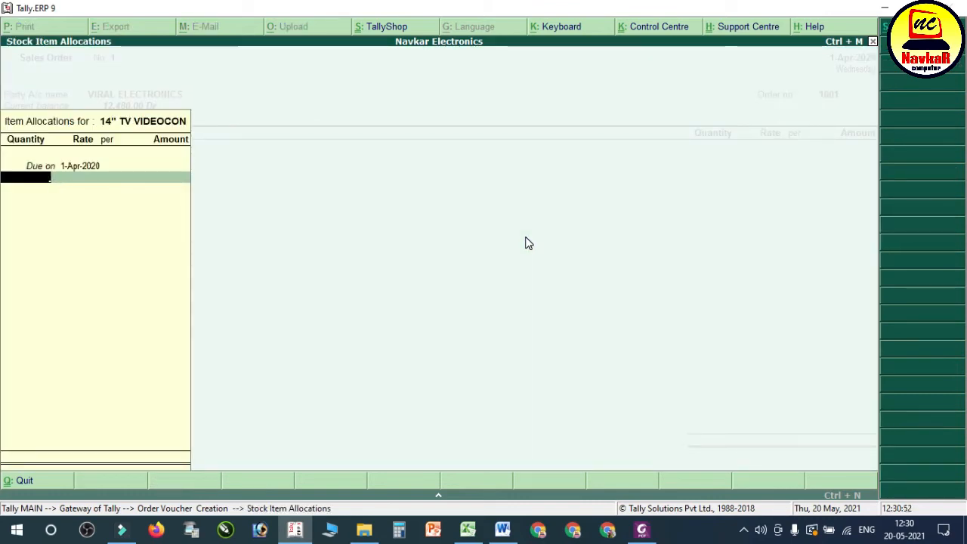
pyautogui.write('1')
pyautogui.press('Return')
pyautogui.press('Return')
pyautogui.press('Return')
pyautogui.press('Return')
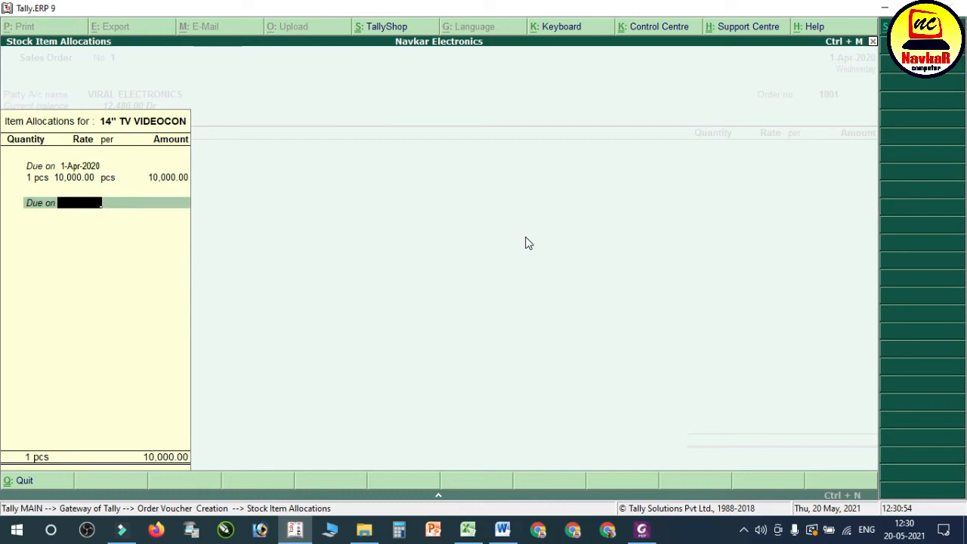
pyautogui.click(640, 530)
pyautogui.click(640, 531)
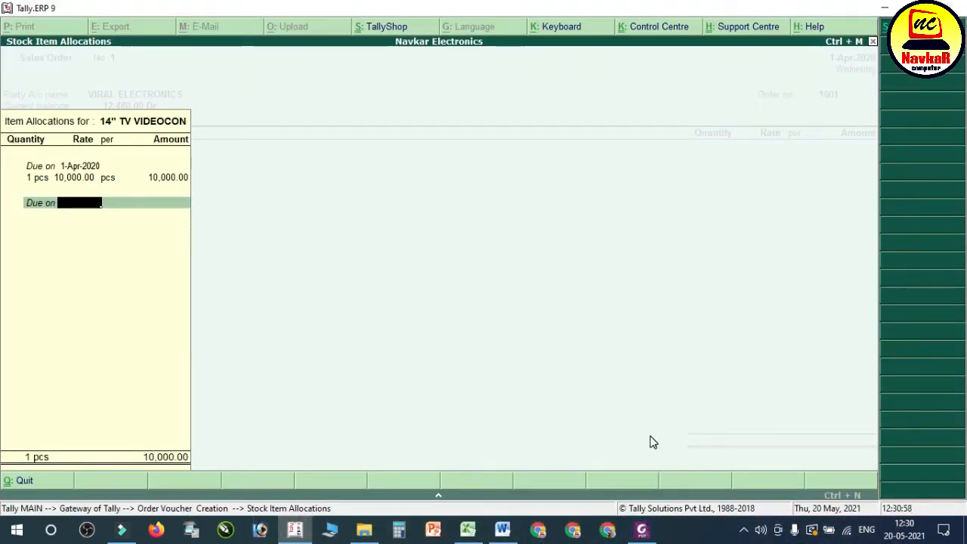
pyautogui.press('Return')
pyautogui.press('Return')
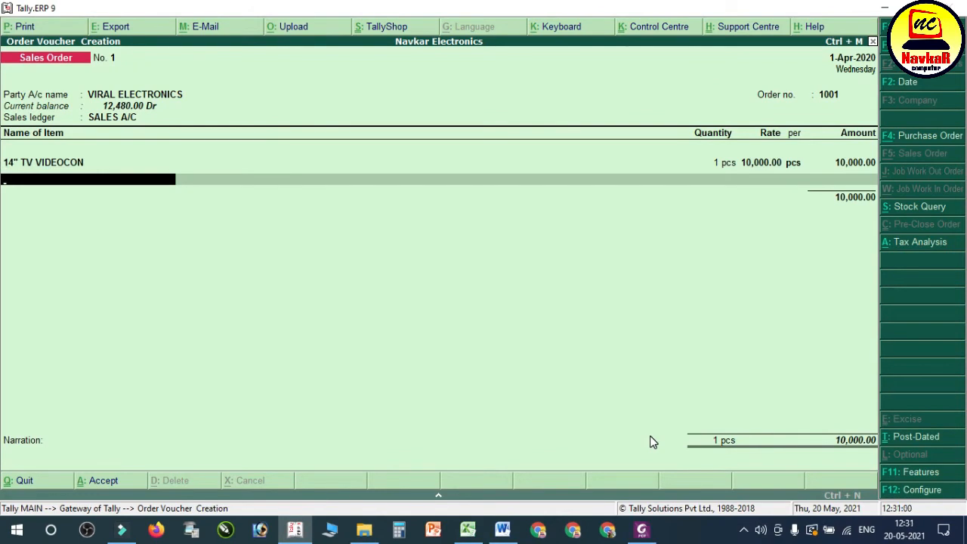
# Step: Add 21" TV LG to the sales order, due on 1-Apr-2020, 1 pcs at 14,000.00
pyautogui.press('Down')
pyautogui.press('Down')
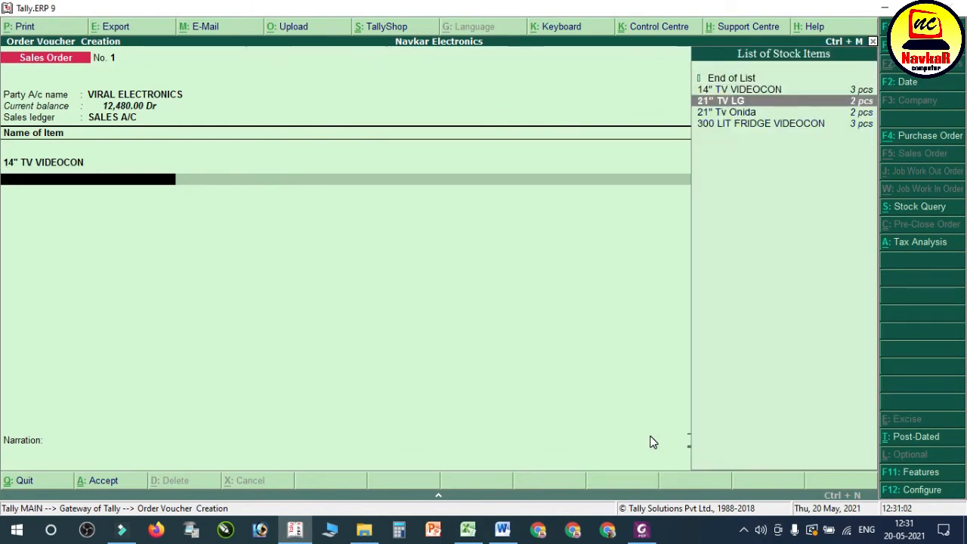
pyautogui.press('Return')
pyautogui.press('Return')
pyautogui.press('Return')
pyautogui.press('BackSpace')
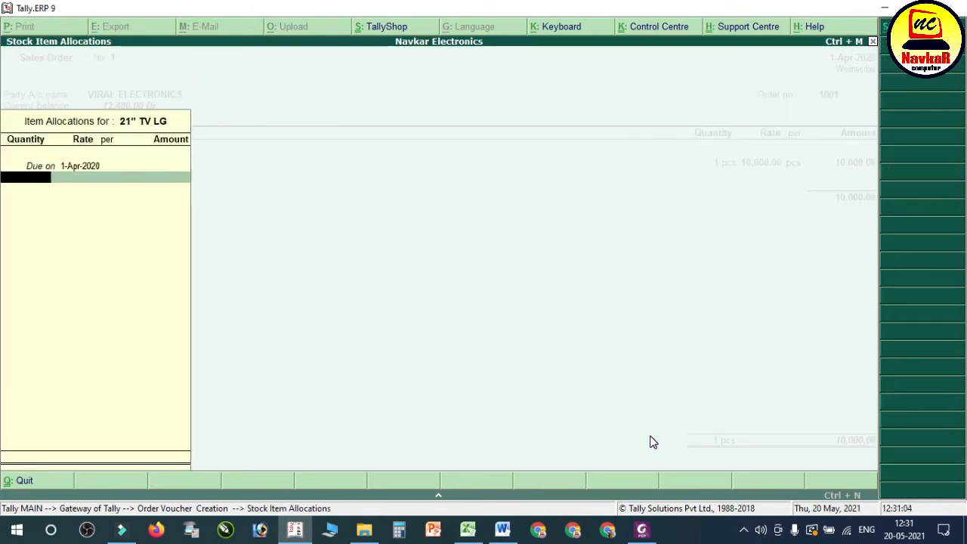
pyautogui.write('1')
pyautogui.press('Return')
pyautogui.press('Return')
pyautogui.press('Return')
pyautogui.press('Return')
pyautogui.press('Return')
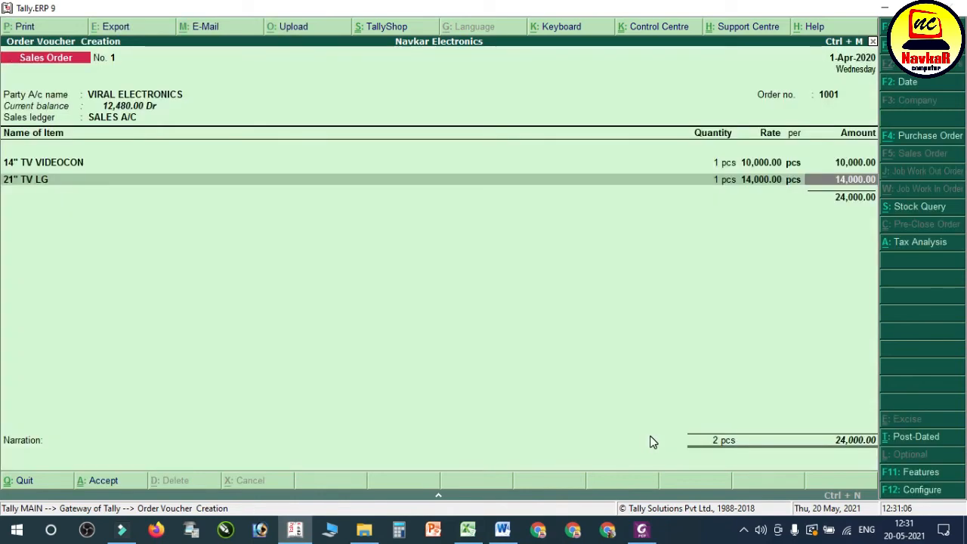
pyautogui.press('Return')
# Step: Add 21" Tv Onida to the sales order, due on 1-Apr-2020, 1 pcs at 12,000.00
pyautogui.press('Down')
pyautogui.press('Down')
pyautogui.press('Down')
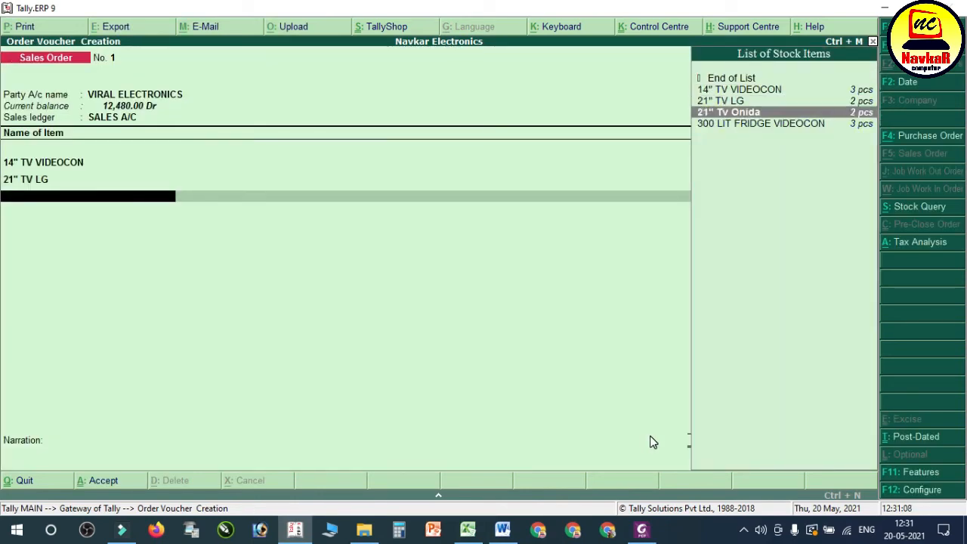
pyautogui.press('Return')
pyautogui.press('Return')
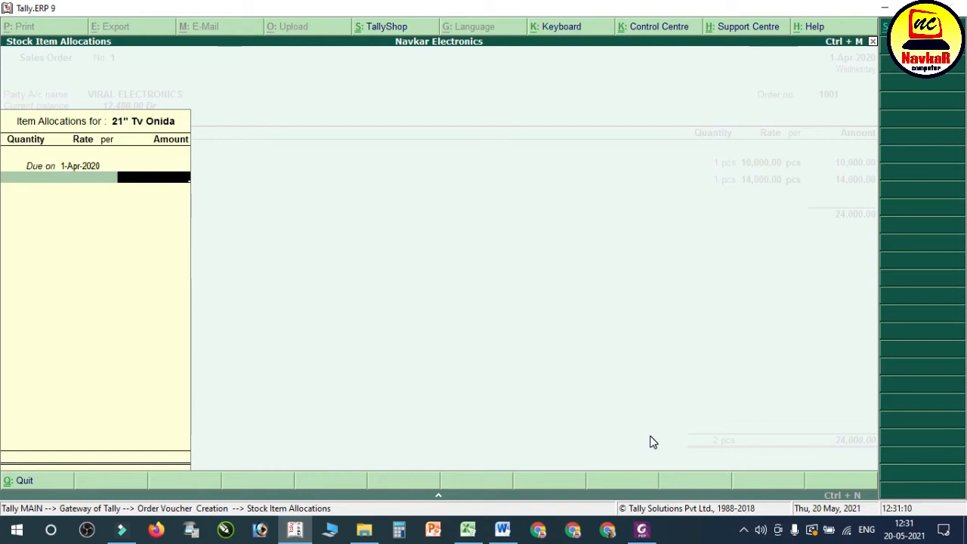
pyautogui.press('Return')
pyautogui.write('1')
pyautogui.press('Return')
pyautogui.press('Return')
pyautogui.press('Return')
pyautogui.press('Return')
pyautogui.press('Return')
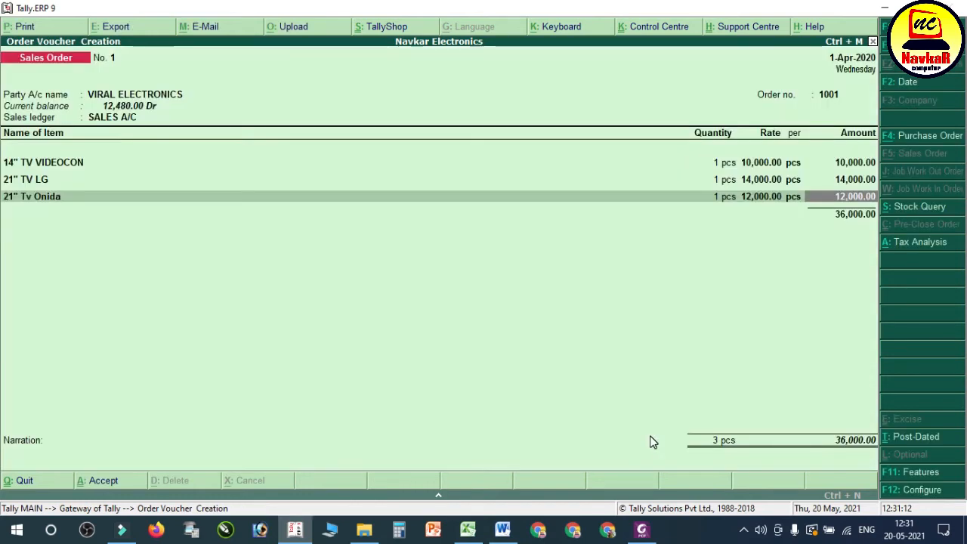
pyautogui.press('Return')
pyautogui.press('Down')
pyautogui.press('Down')
pyautogui.press('Down')
pyautogui.press('Down')
pyautogui.press('Return')
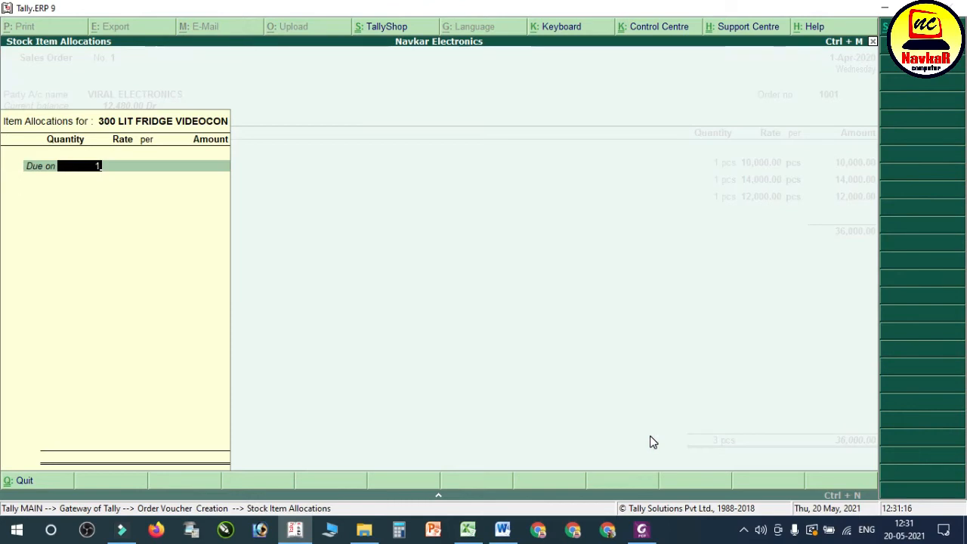
pyautogui.press('Return')
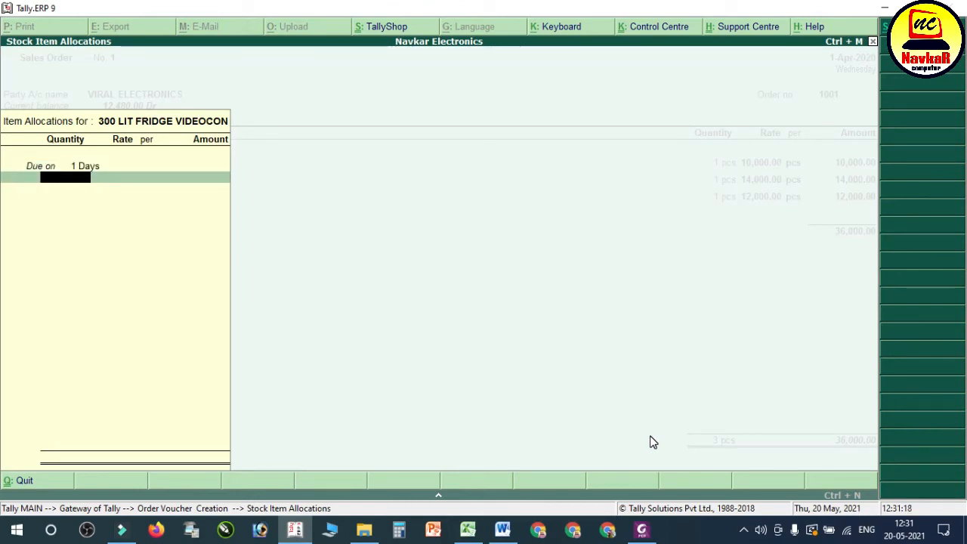
pyautogui.press('BackSpace')
pyautogui.press('BackSpace')
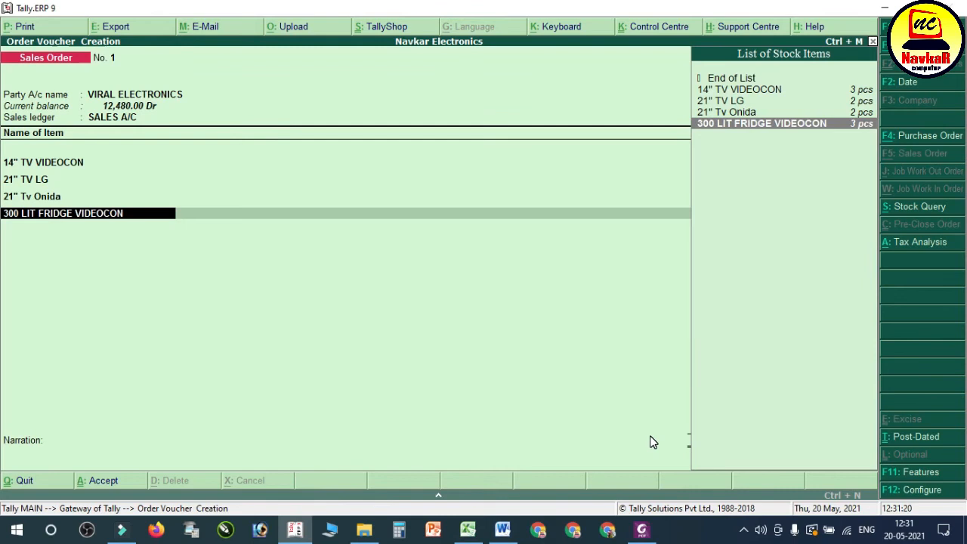
pyautogui.press('Return')
pyautogui.press('Return')
pyautogui.write('1')
pyautogui.press('Return')
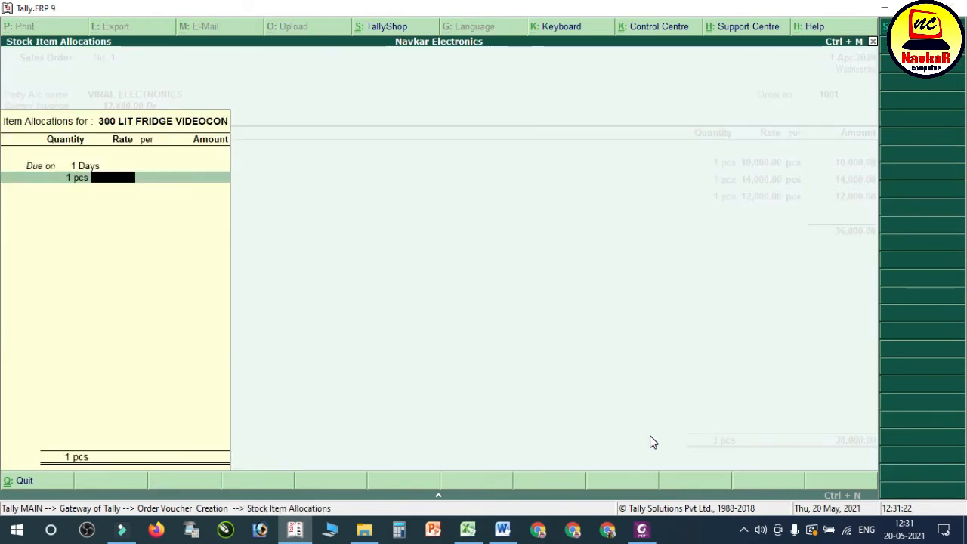
pyautogui.press('Escape')
pyautogui.press('Escape')
pyautogui.press('Escape')
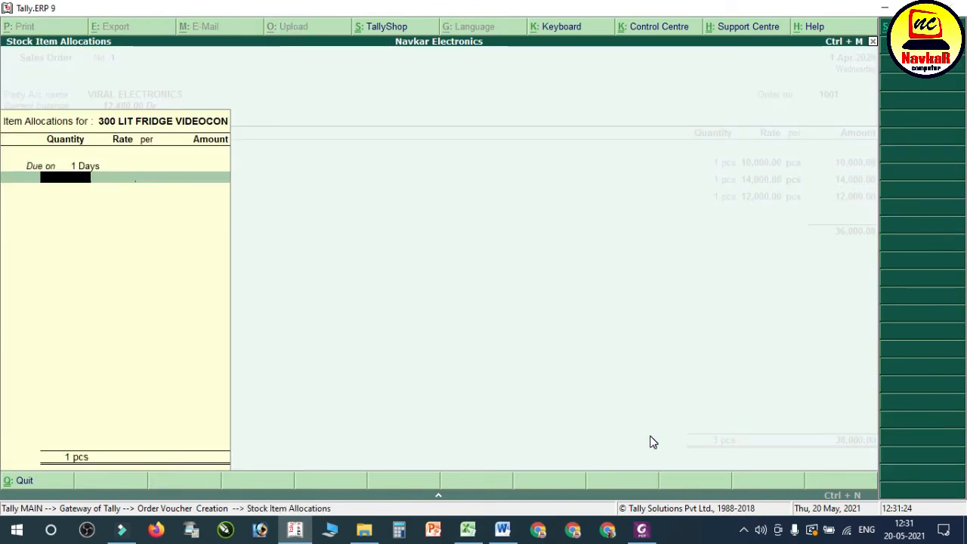
pyautogui.press('Return')
pyautogui.press('Up')
pyautogui.press('Up')
pyautogui.press('Up')
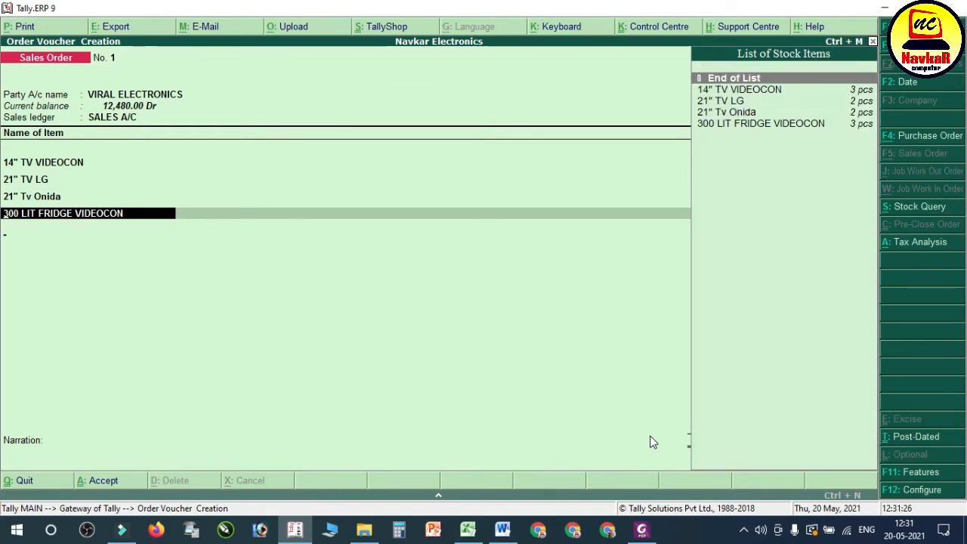
pyautogui.press('Return')
pyautogui.press('BackSpace')
pyautogui.press('Return')
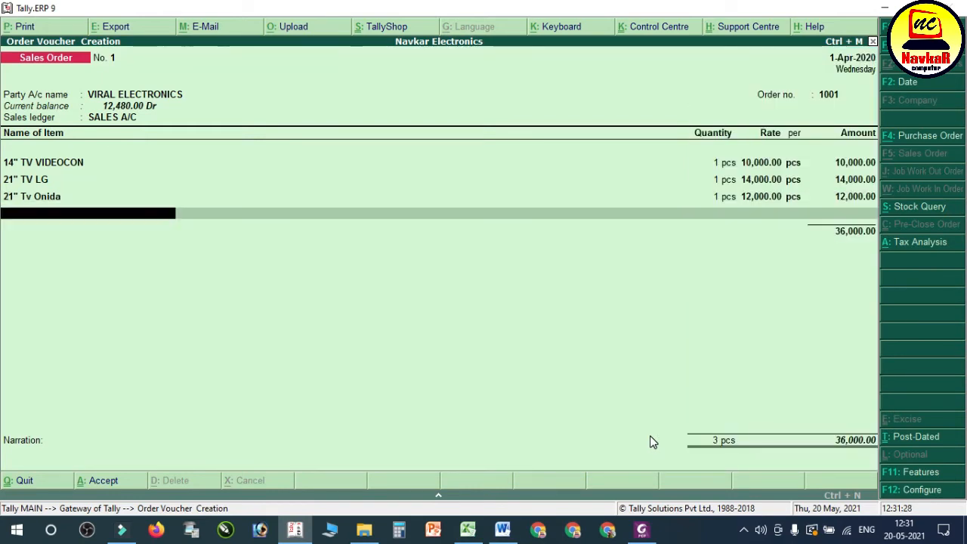
# Step: Add 300 LIT FRIDGE VIDEOCON, due on 1-Apr-2020, 1 pcs at 12,000.00 as in the PDF bill, and end the sales order's item list
pyautogui.press('Down')
pyautogui.press('Down')
pyautogui.press('Down')
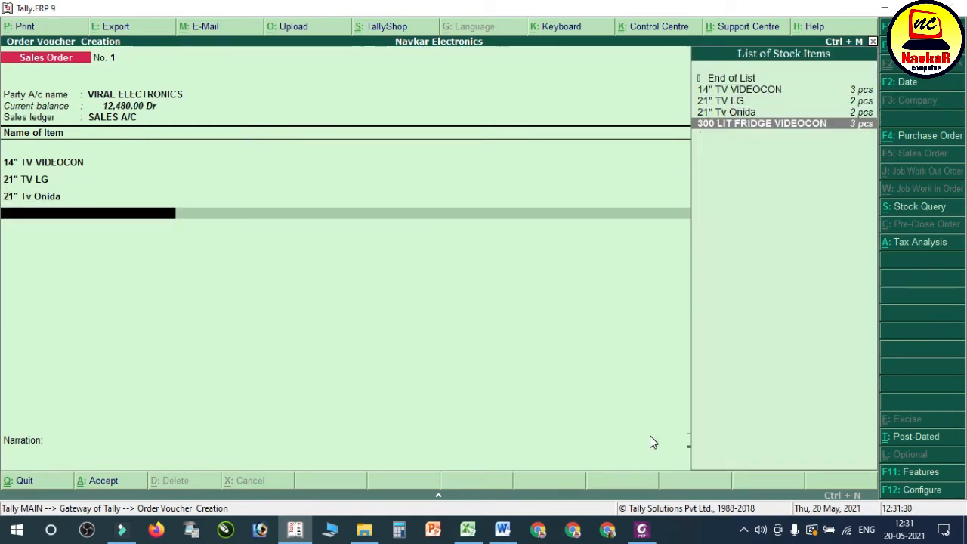
pyautogui.press('Return')
pyautogui.press('Return')
pyautogui.write('1')
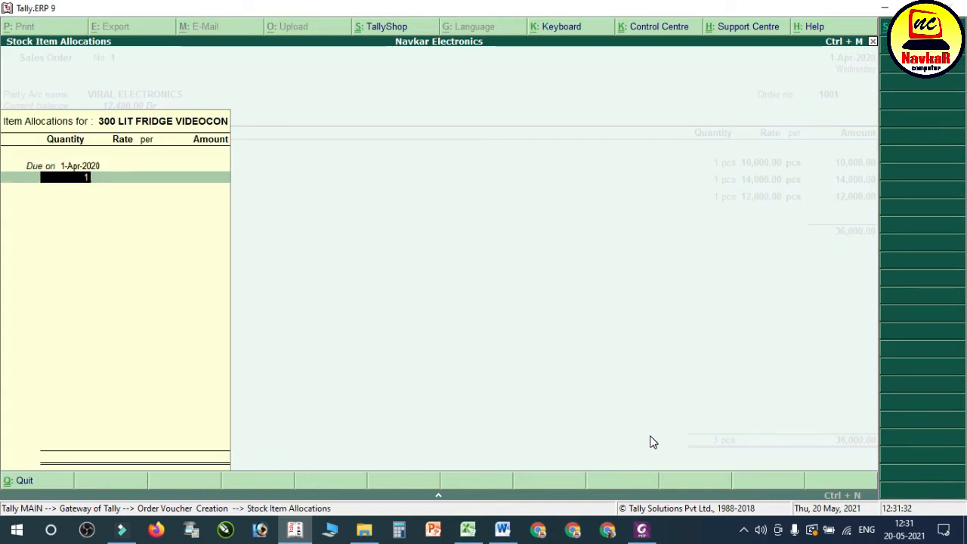
pyautogui.press('Return')
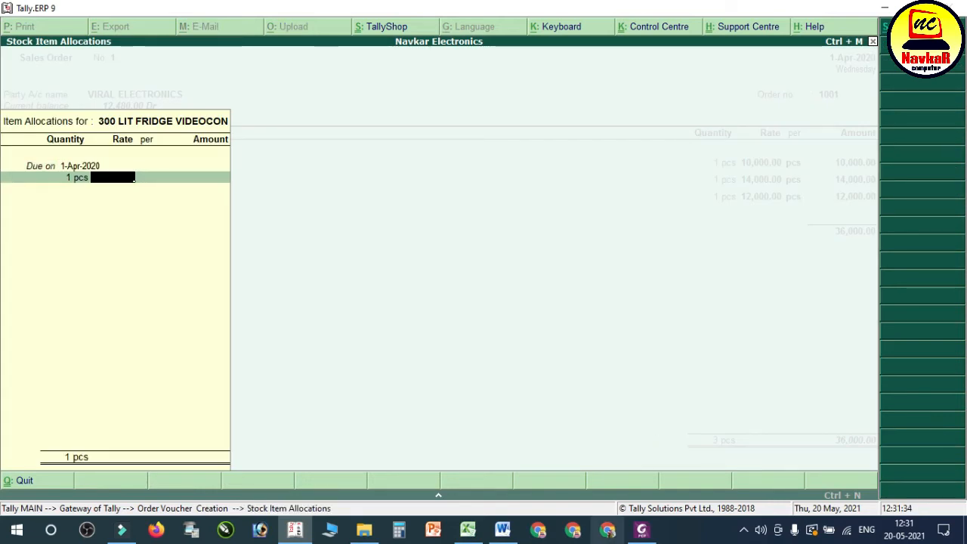
pyautogui.click(641, 529)
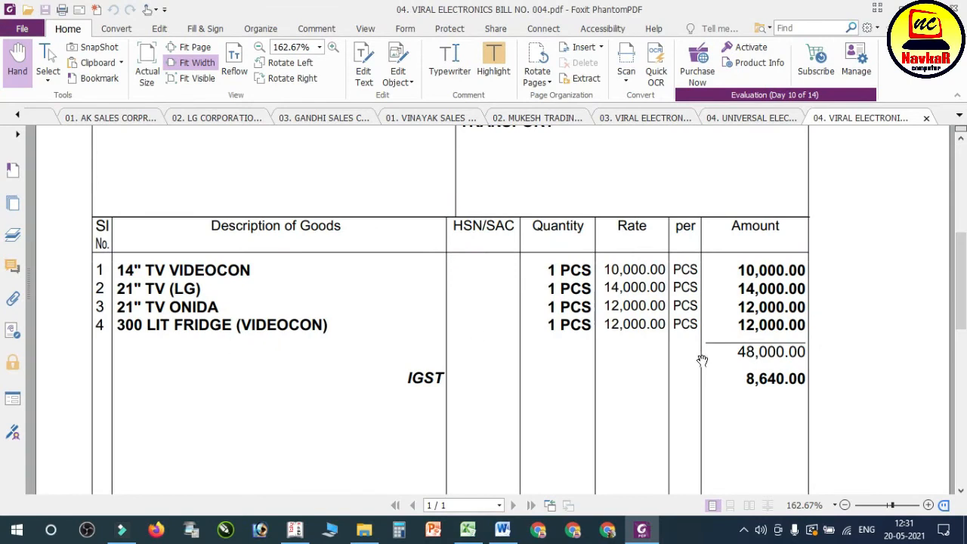
pyautogui.click(641, 529)
pyautogui.write('12')
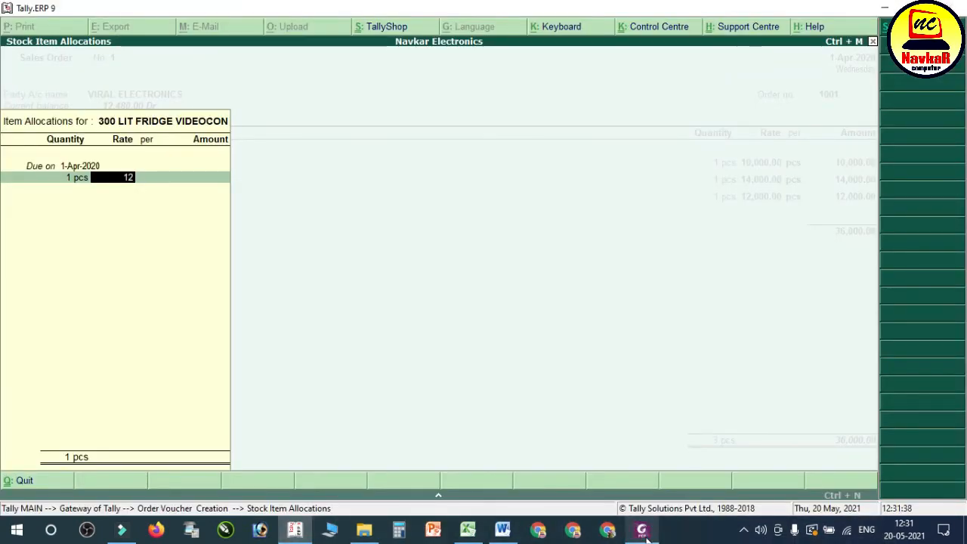
pyautogui.write(',000')
pyautogui.press('Return')
pyautogui.press('Return')
pyautogui.press('Return')
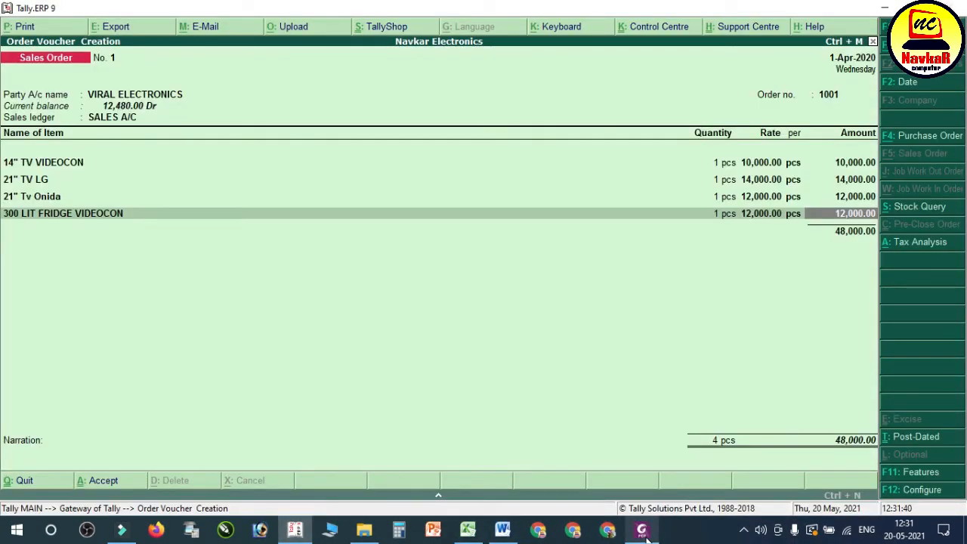
pyautogui.press('Return')
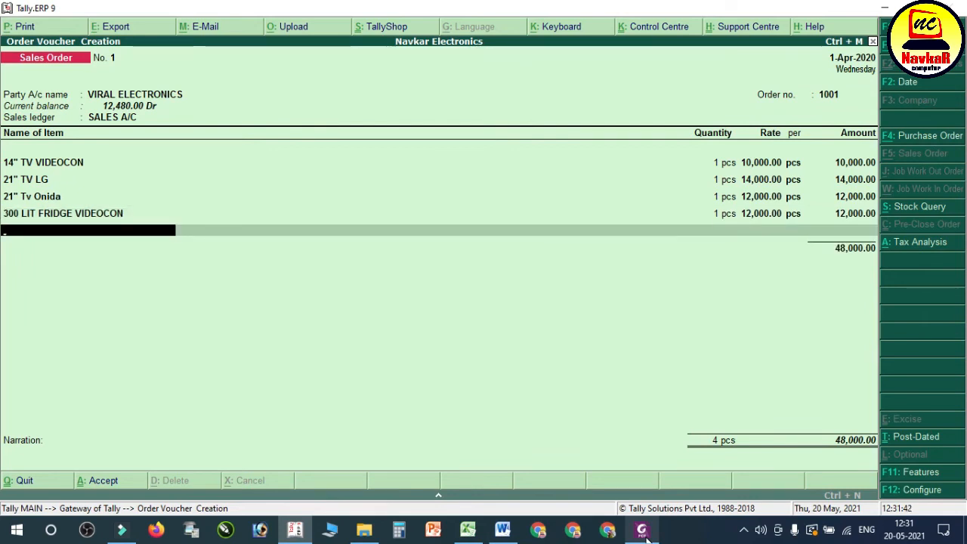
pyautogui.press('Return')
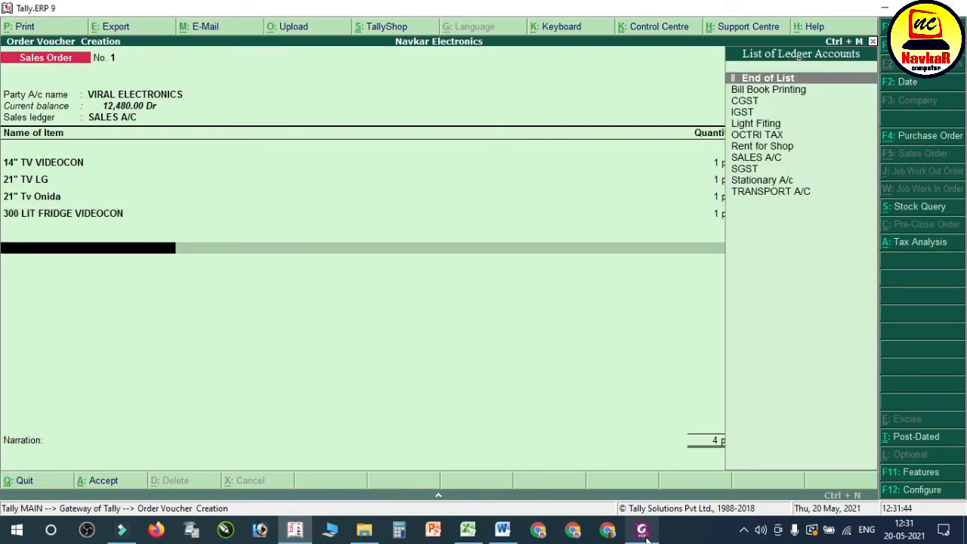
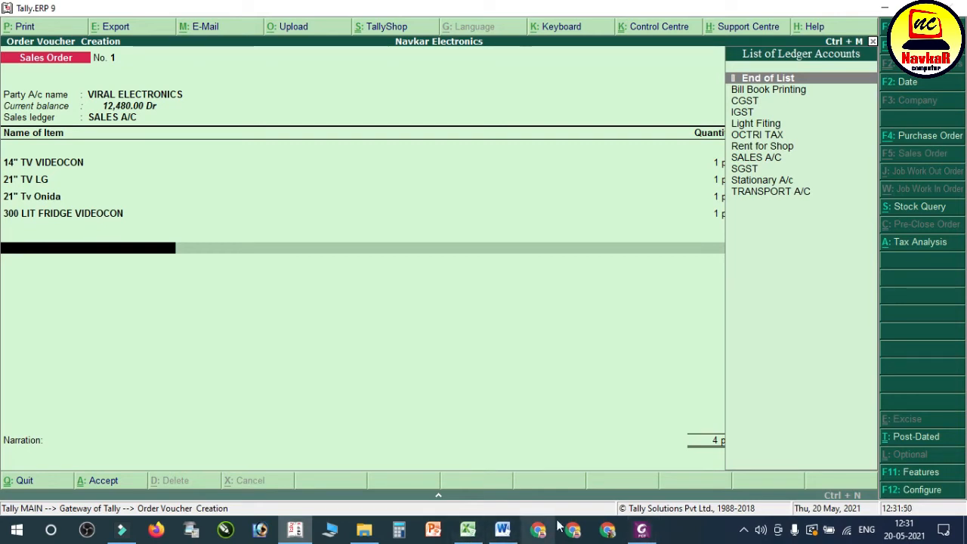
# Step: Check the buyer's state in the VIRAL ELECTRONICS PDF bill, and add the IGST ledger to the sales order as its only tax ledger
pyautogui.click(643, 530)
pyautogui.scroll(5, 367, 243)
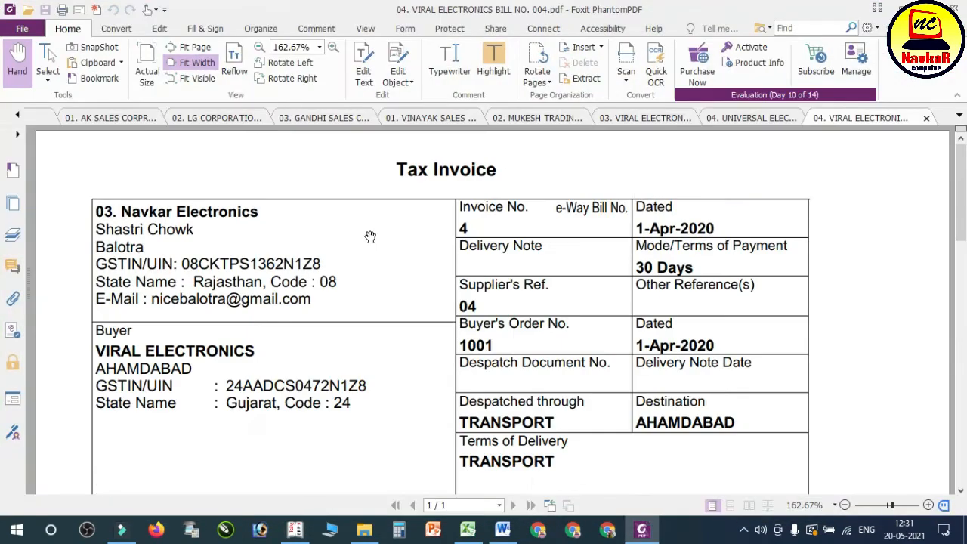
pyautogui.scroll(-3, 163, 386)
pyautogui.scroll(2, 163, 325)
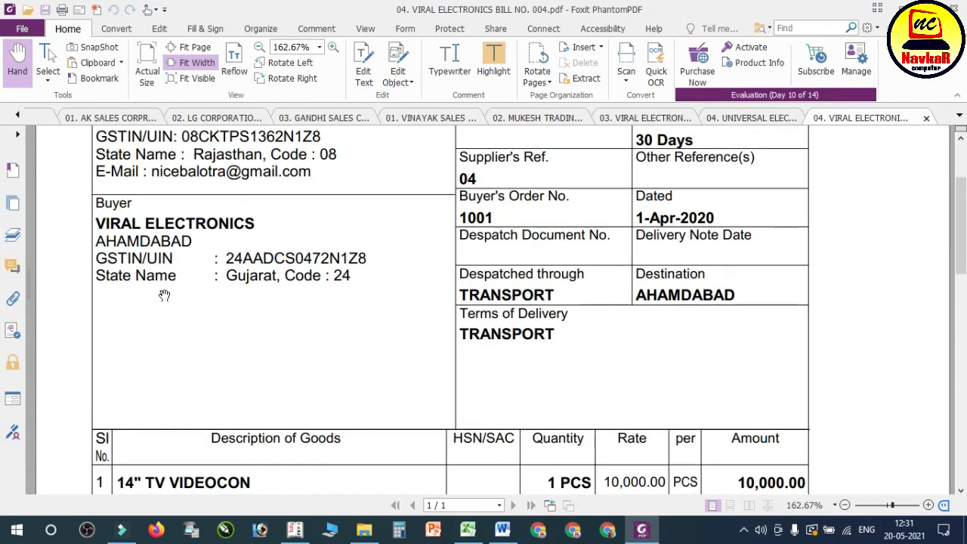
pyautogui.click(296, 531)
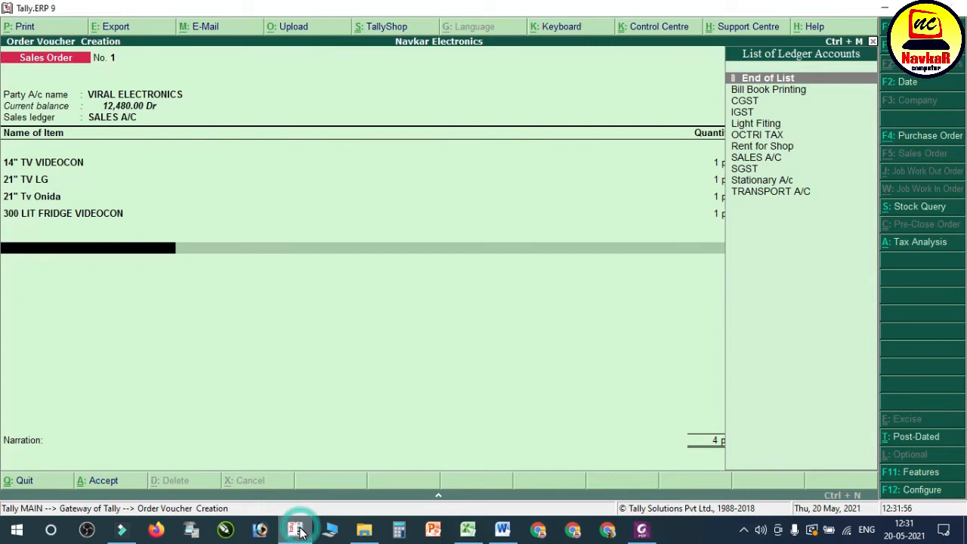
pyautogui.press('Down')
pyautogui.press('Down')
pyautogui.press('Down')
pyautogui.press('Return')
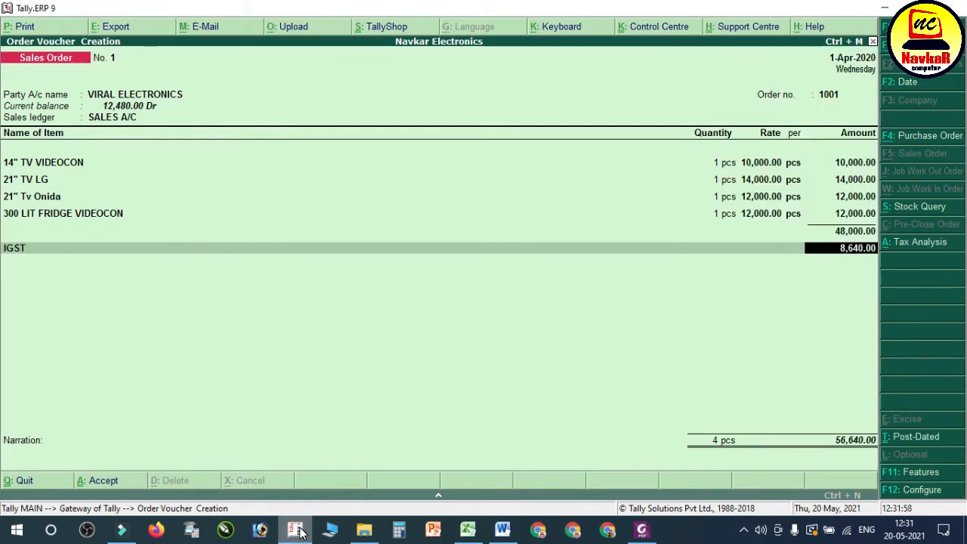
pyautogui.press('Return')
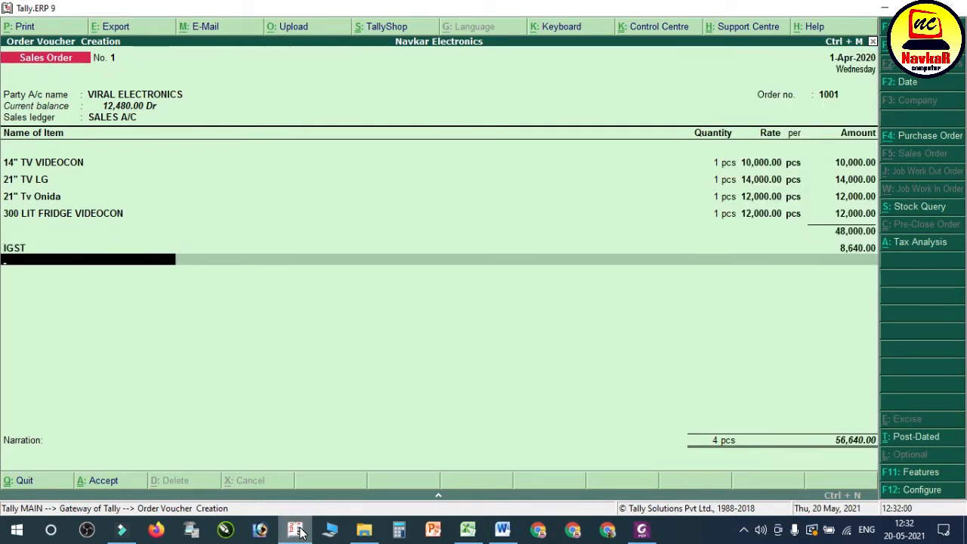
pyautogui.press('Return')
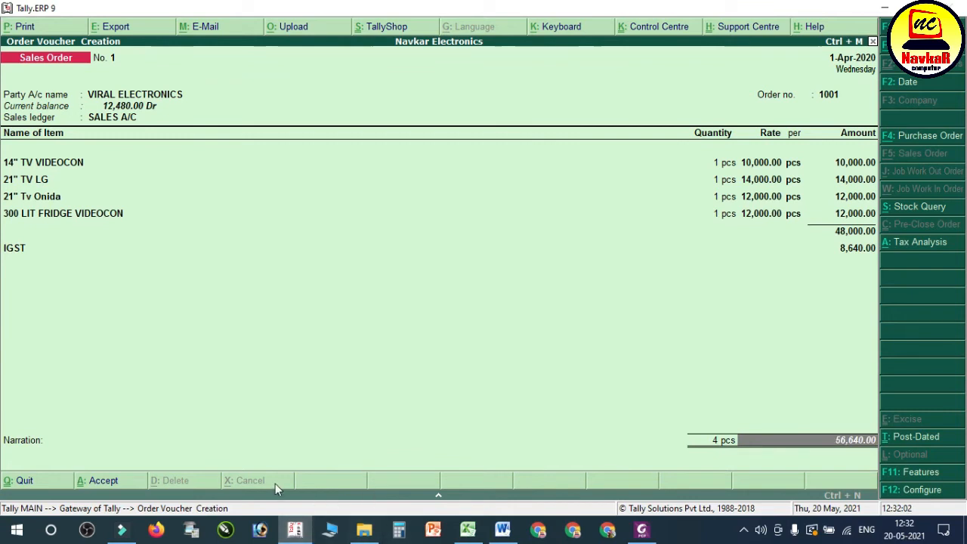
# Step: Compare the order total with transaction 18 in the Word notes and save the sales order without a narration
pyautogui.click(503, 529)
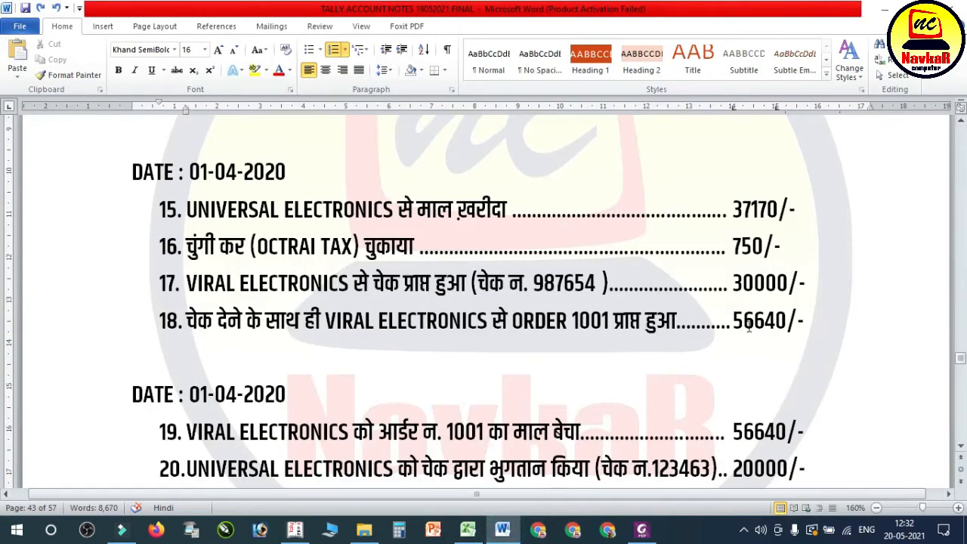
pyautogui.moveTo(748, 325); pyautogui.dragTo(809, 324)
pyautogui.click(295, 529)
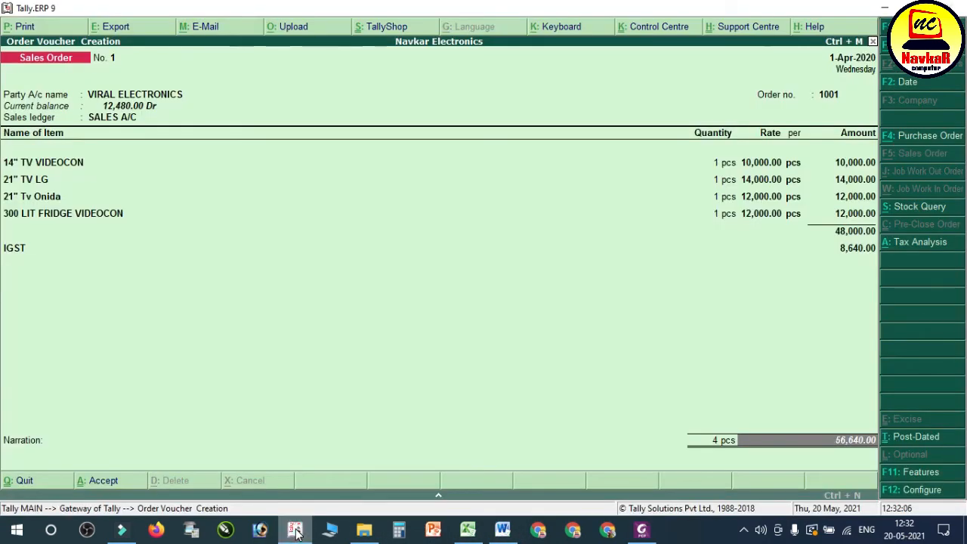
pyautogui.press('Return')
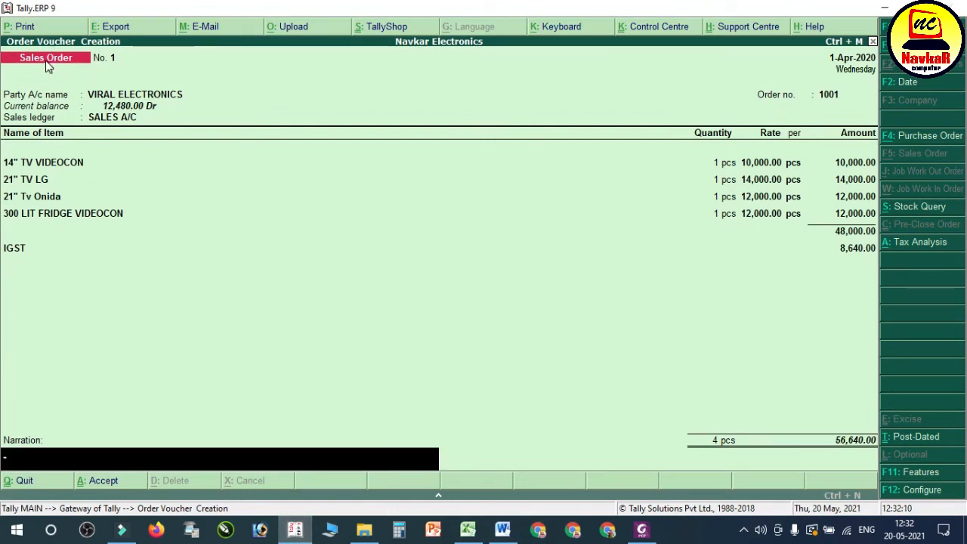
pyautogui.press('Return')
pyautogui.press('Return')
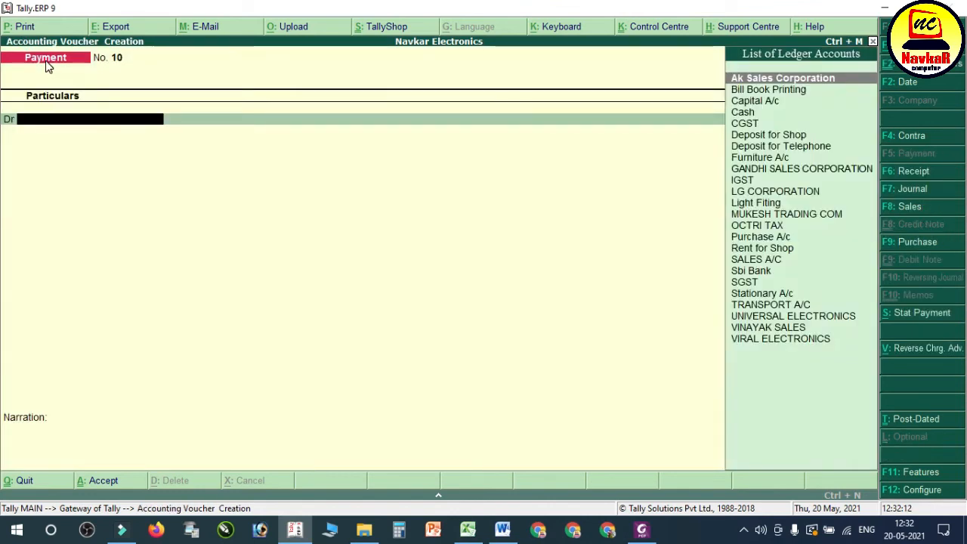
# Step: Read transaction 19 in the Word notes and start a Tally sales voucher with reference no. 004 for party VIRAL ELECTRONICS
pyautogui.click(503, 529)
pyautogui.scroll(-3, 240, 363)
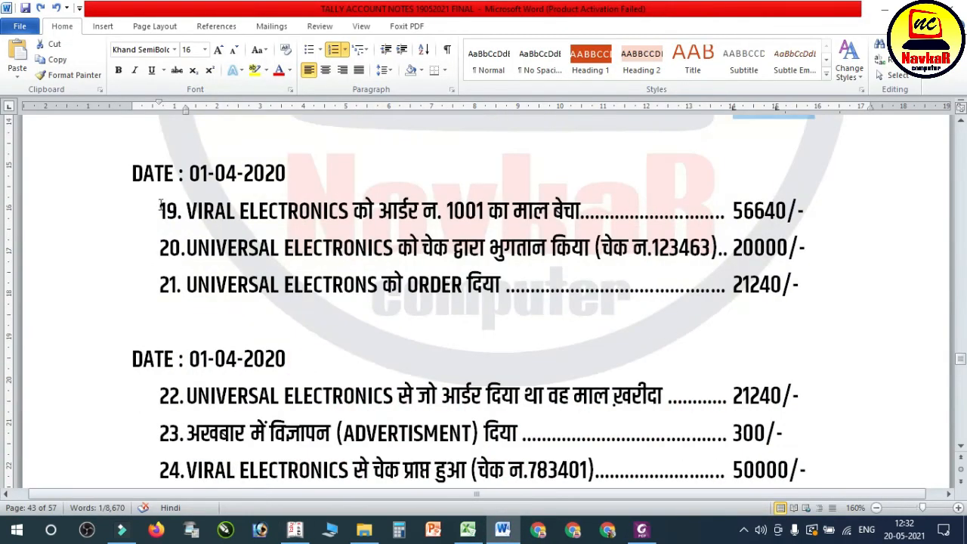
pyautogui.moveTo(195, 209); pyautogui.dragTo(777, 228)
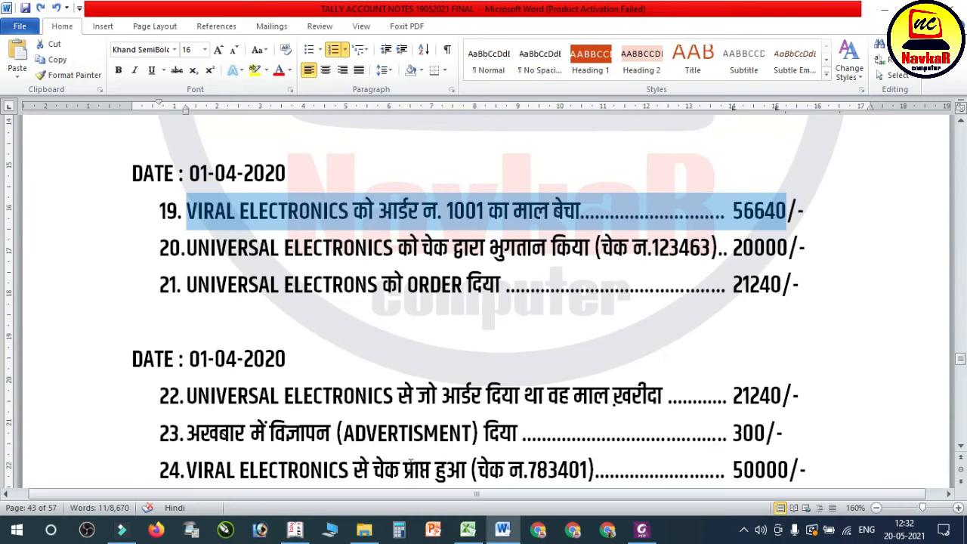
pyautogui.click(303, 532)
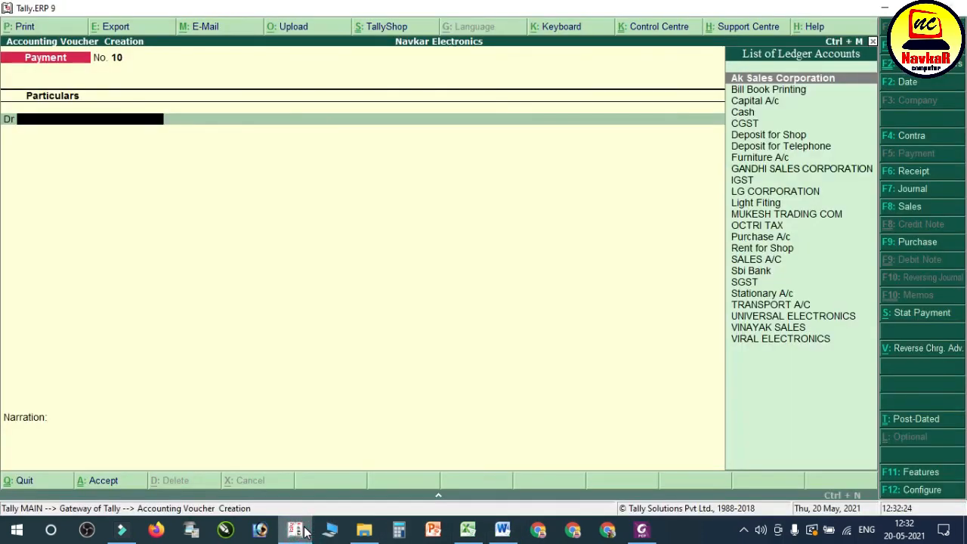
pyautogui.press('F8')
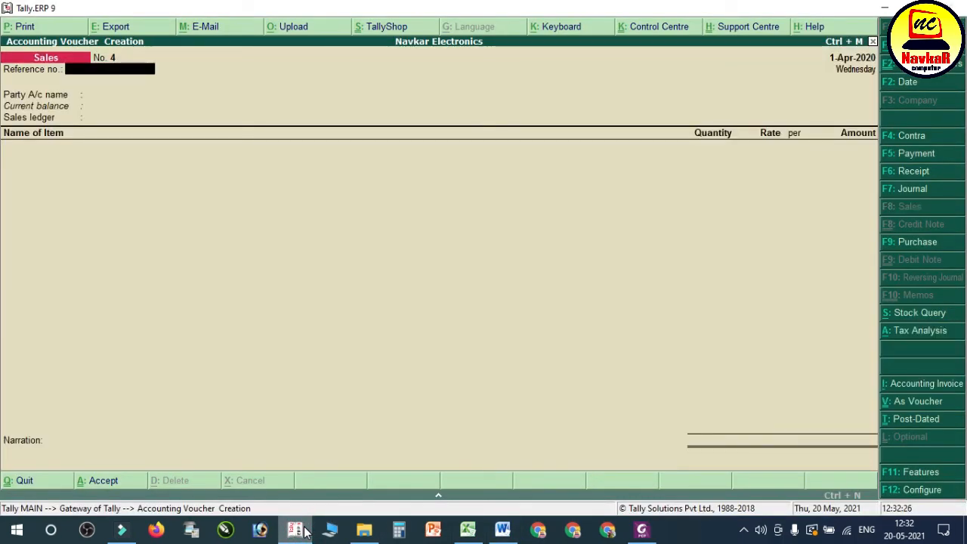
pyautogui.write('004')
pyautogui.press('Return')
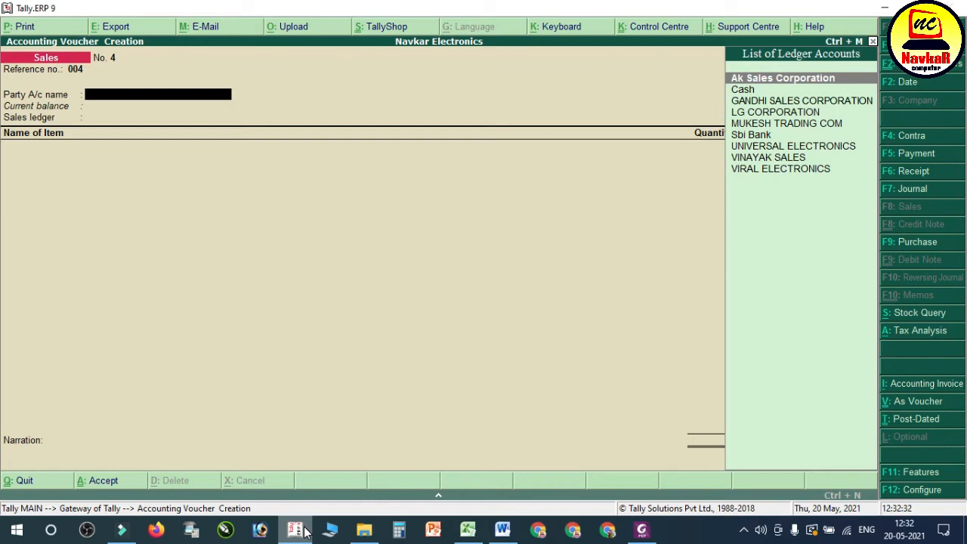
pyautogui.write('VIRA')
pyautogui.press('Return')
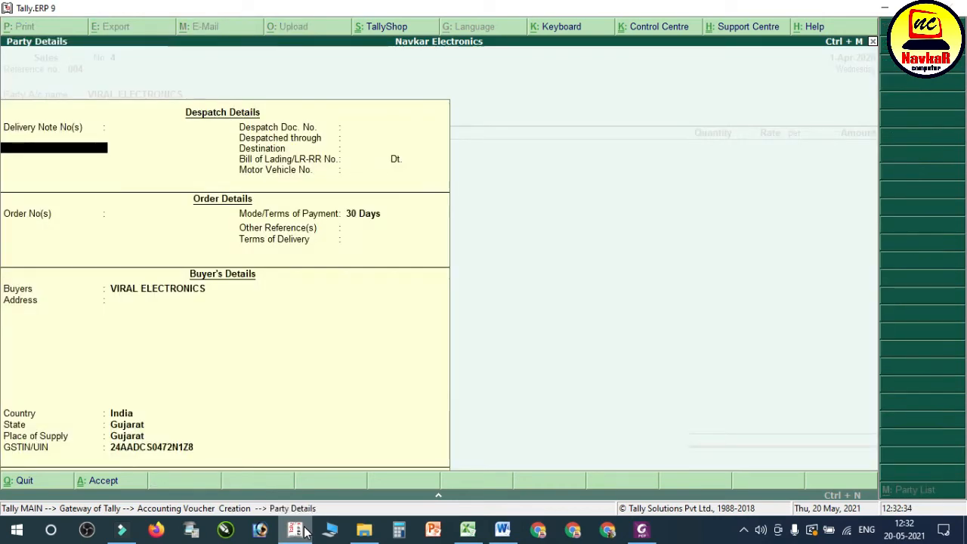
# Step: Leave the despatch details blank and link the sales voucher to order 1001 dated 1-Apr-2020
pyautogui.press('Return')
pyautogui.press('Return')
pyautogui.press('Return')
pyautogui.press('Return')
pyautogui.press('Return')
pyautogui.press('Return')
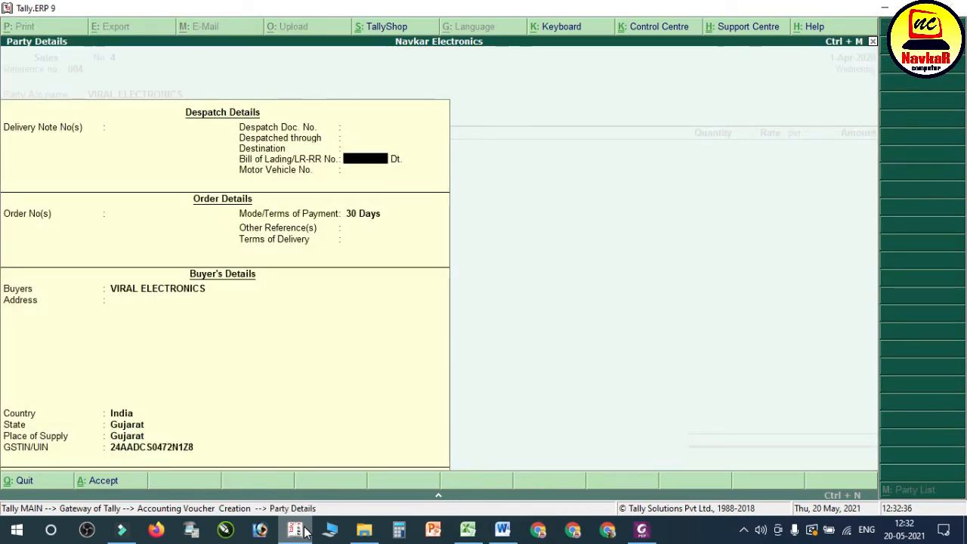
pyautogui.press('Return')
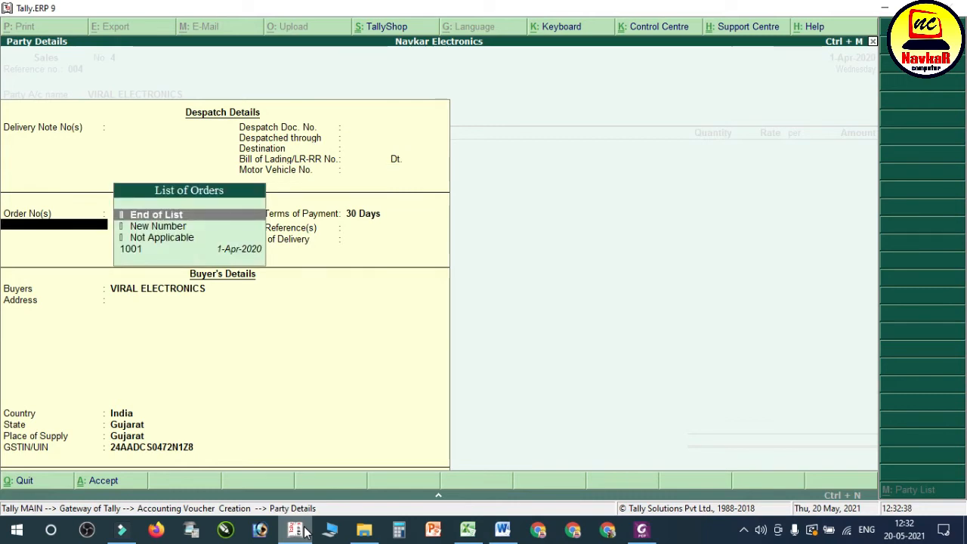
pyautogui.press('Down')
pyautogui.press('Down')
pyautogui.press('Down')
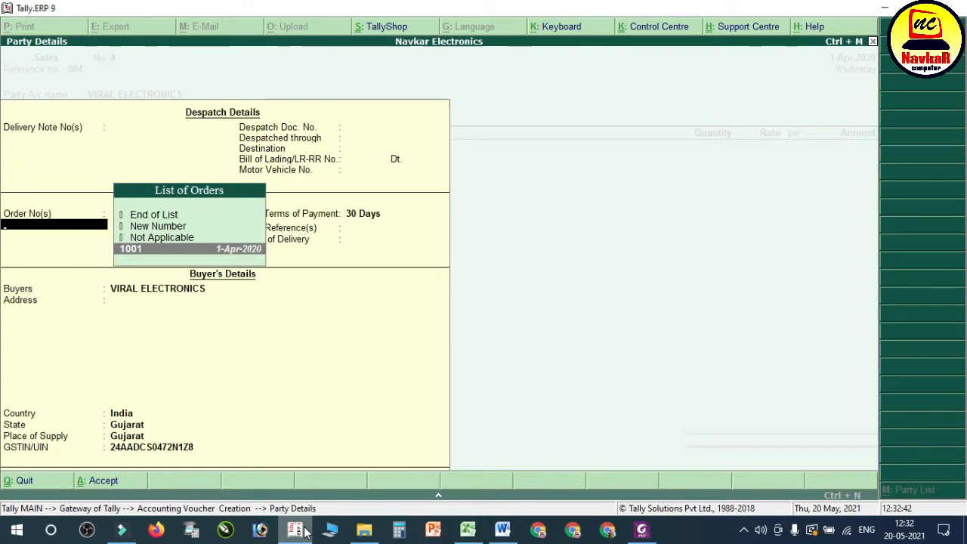
pyautogui.press('Return')
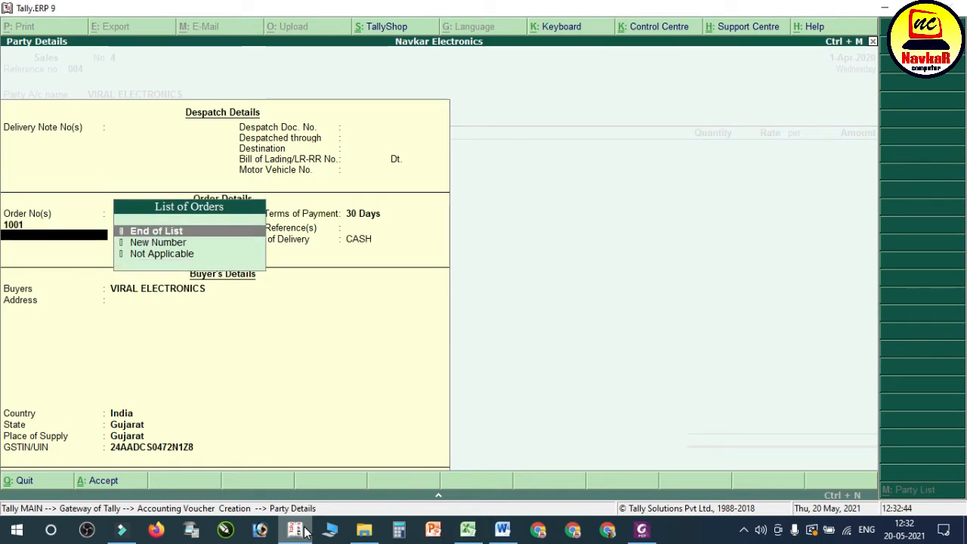
# Step: End the order list, accept the remaining party details and SALES A/C as sales ledger, and save the sales voucher
pyautogui.press('Return')
pyautogui.press('Return')
pyautogui.press('Return')
pyautogui.press('Return')
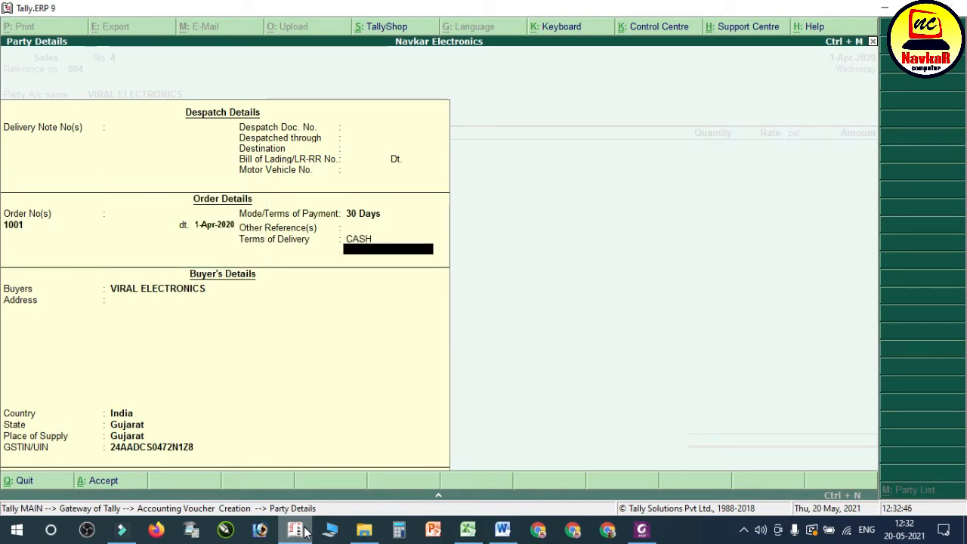
pyautogui.press('Return')
pyautogui.press('Return')
pyautogui.press('Return')
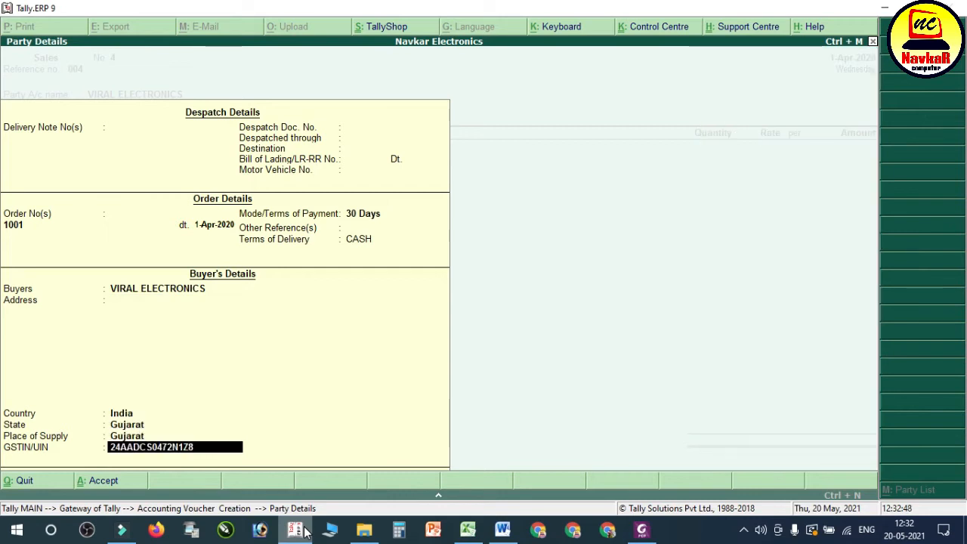
pyautogui.press('Return')
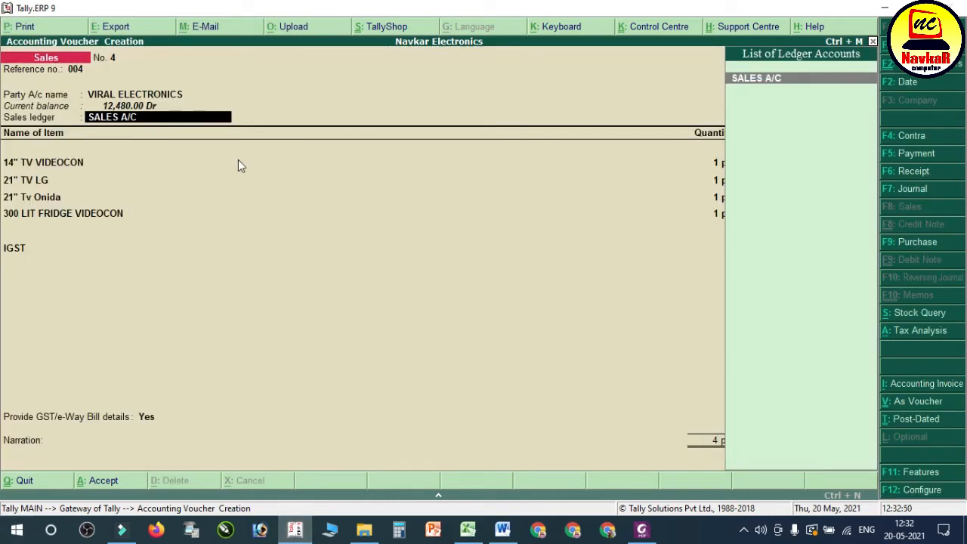
pyautogui.press('Return')
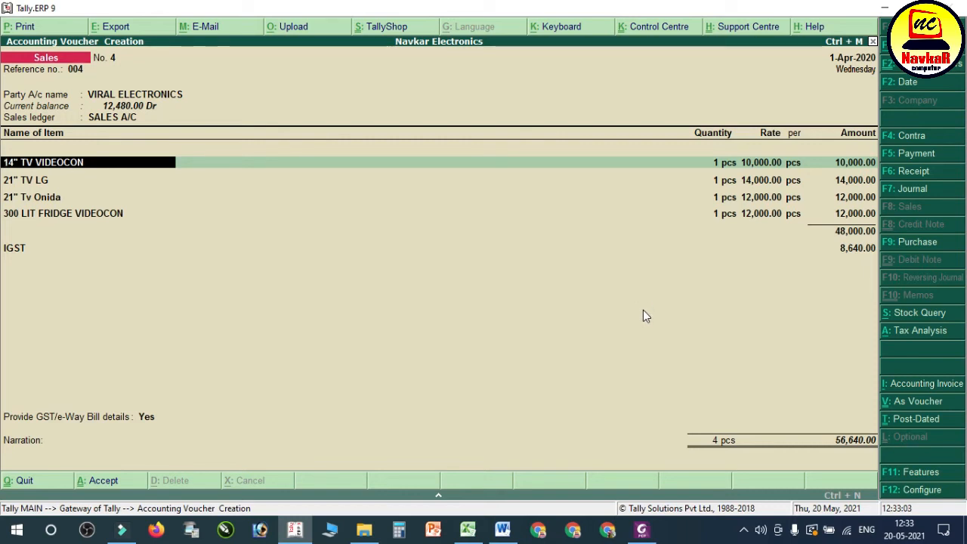
pyautogui.hotkey('ctrl', 'a')
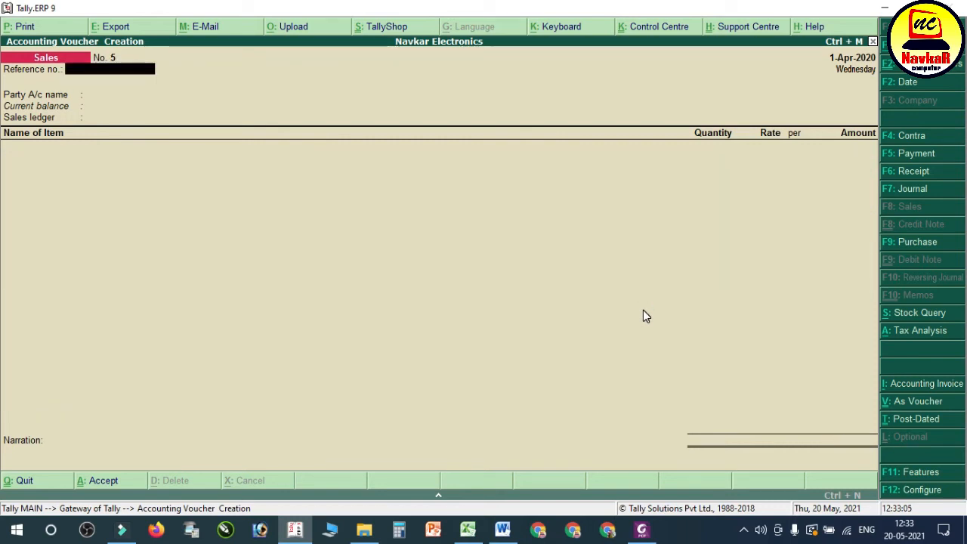
# Step: Read transaction 20 in the Word notes and start a Tally payment voucher debiting UNIVERSAL ELECTRONICS with 20,000
pyautogui.click(502, 529)
pyautogui.click(354, 249)
pyautogui.moveTo(212, 253); pyautogui.dragTo(780, 240)
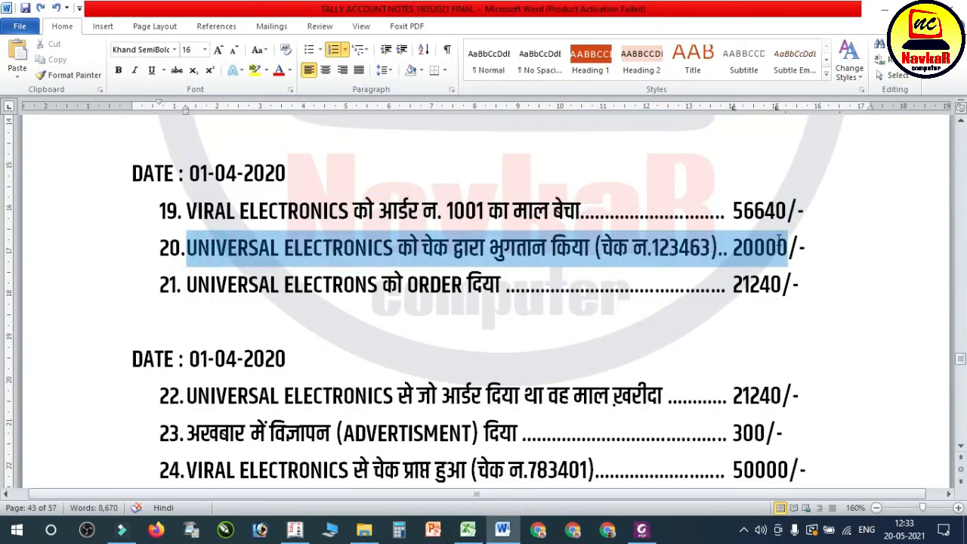
pyautogui.click(295, 529)
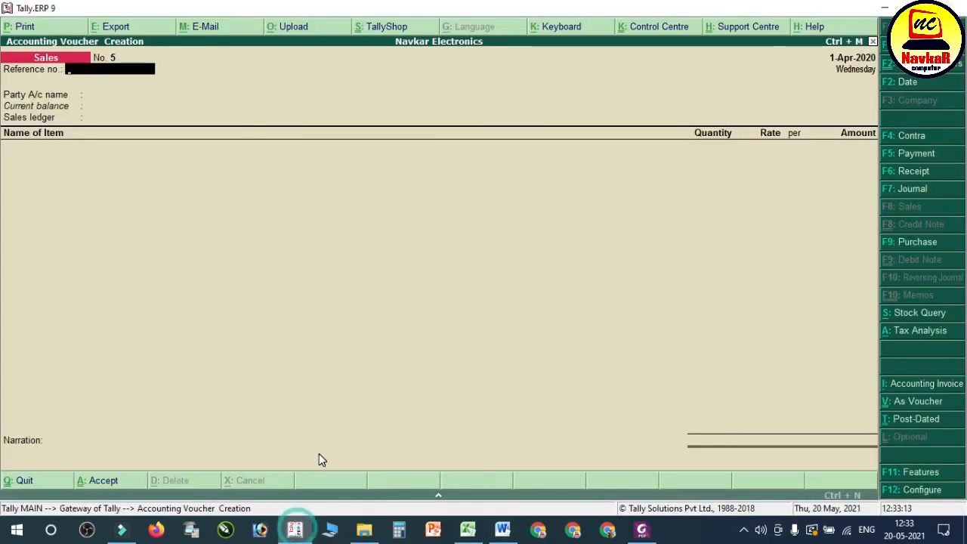
pyautogui.press('F5')
pyautogui.write('UNI')
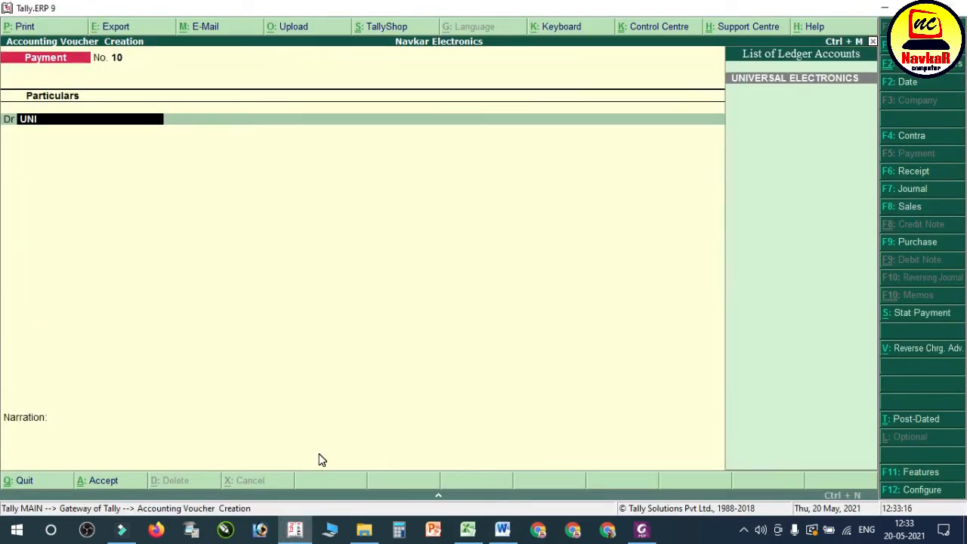
pyautogui.press('Return')
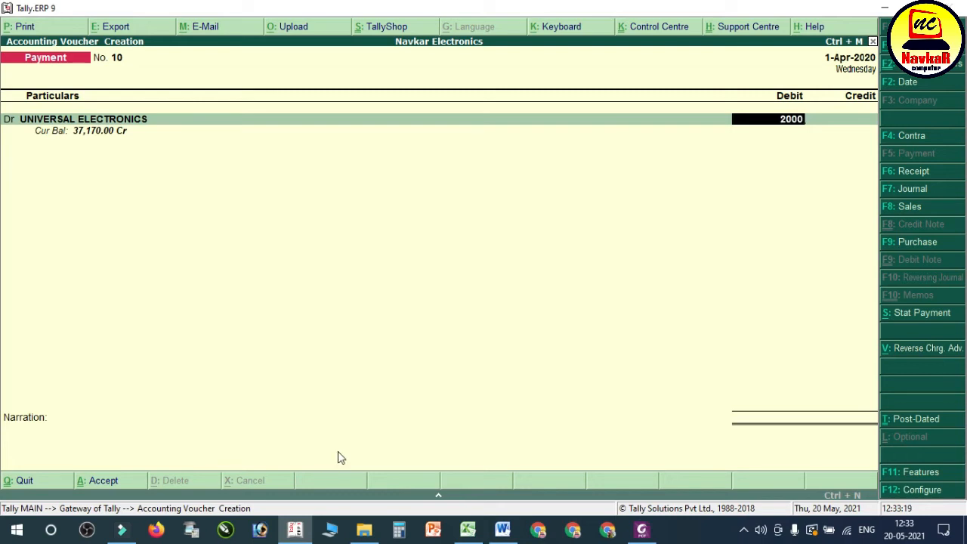
pyautogui.write('20,000')
pyautogui.press('Return')
# Step: Allocate the 20,000.00 payment as Agst Ref to UNIVERSAL ELECTRONICS' pending bill 7810
pyautogui.press('Return')
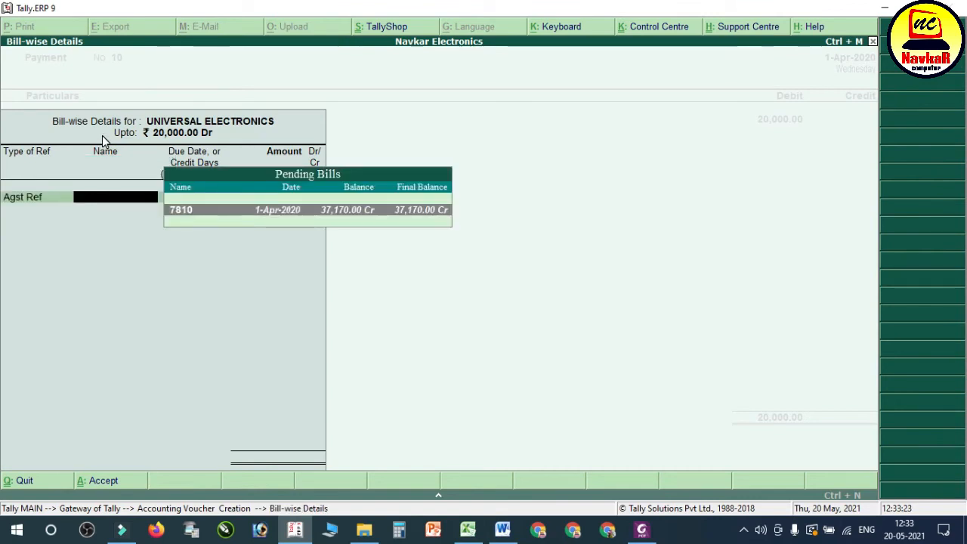
pyautogui.press('Return')
pyautogui.press('Return')
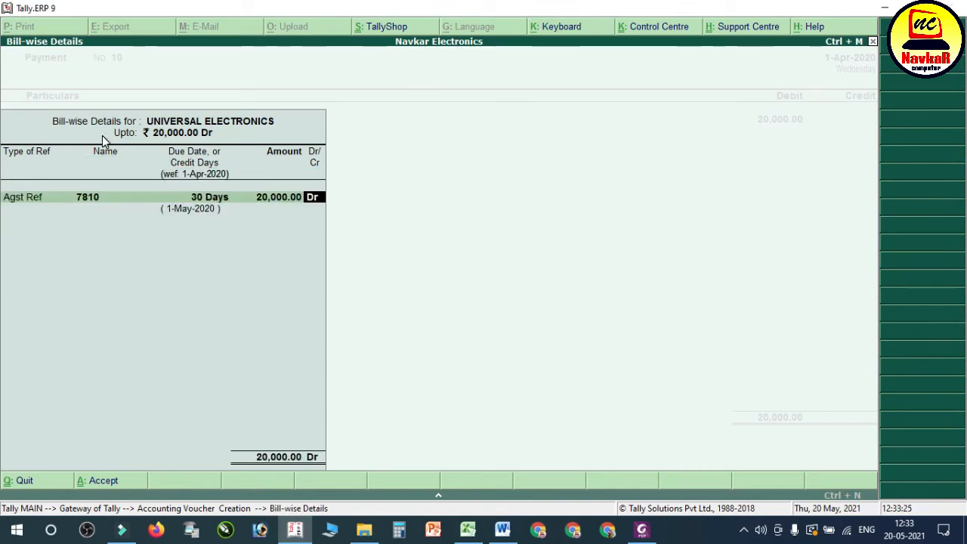
pyautogui.press('Return')
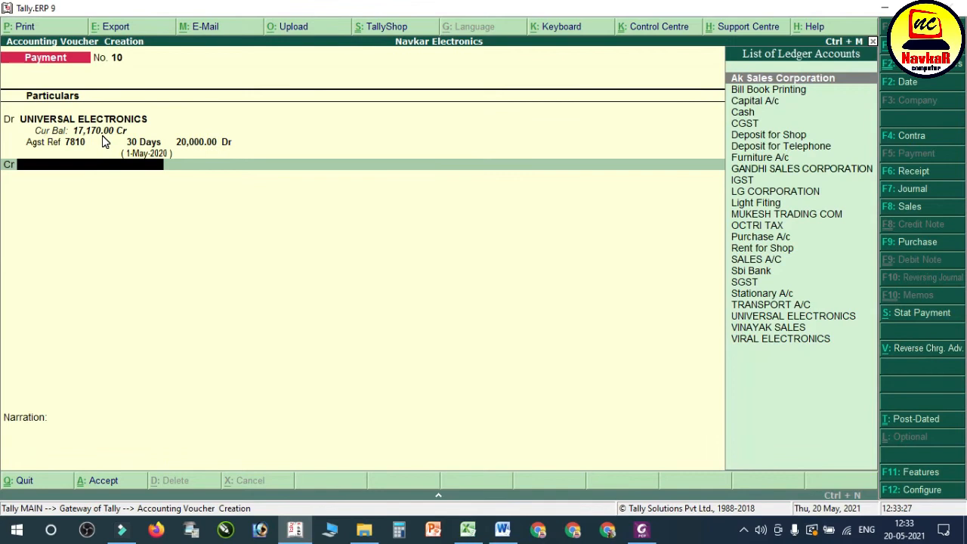
# Step: Credit Sbi Bank with 20,000.00 by Cheque, leave the instrument number and narration blank, and save the payment voucher
pyautogui.write('sb')
pyautogui.press('Return')
pyautogui.press('Return')
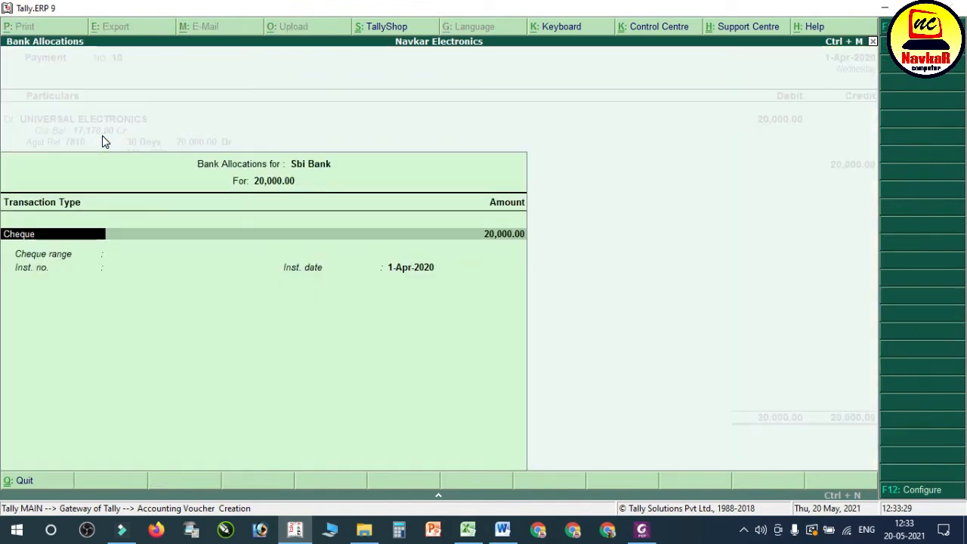
pyautogui.press('Return')
pyautogui.press('Return')
pyautogui.press('Return')
pyautogui.press('Return')
pyautogui.press('Return')
pyautogui.press('Return')
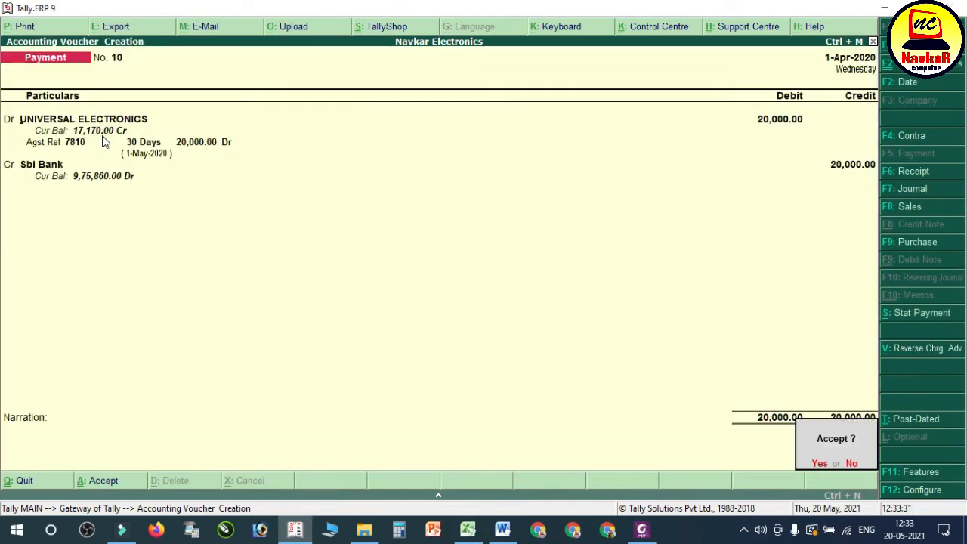
pyautogui.press('Return')
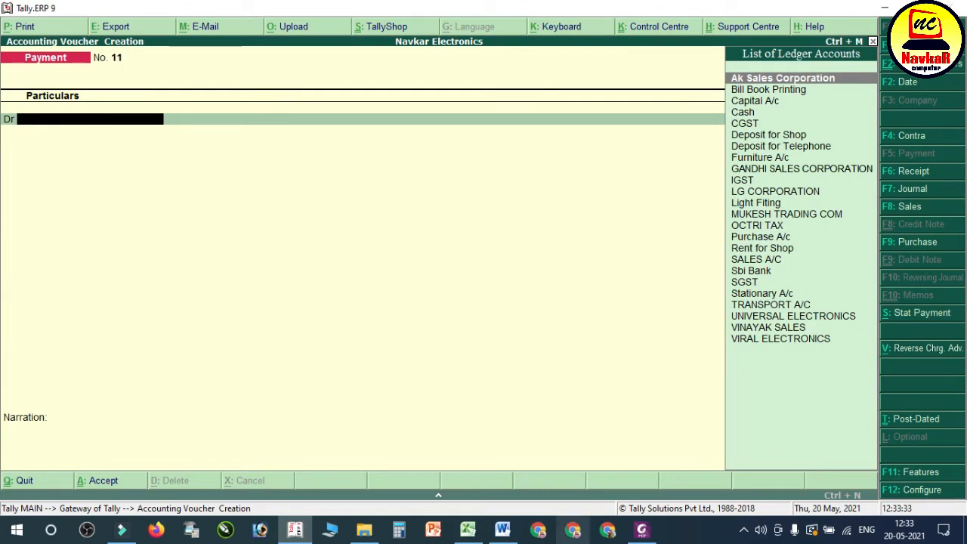
# Step: Read transaction 21 in the Word notes and the matching UNIVERSAL ELECTRONICS bill in Foxit PhantomPDF
pyautogui.click(502, 529)
pyautogui.click(185, 296)
pyautogui.moveTo(186, 295); pyautogui.dragTo(583, 279)
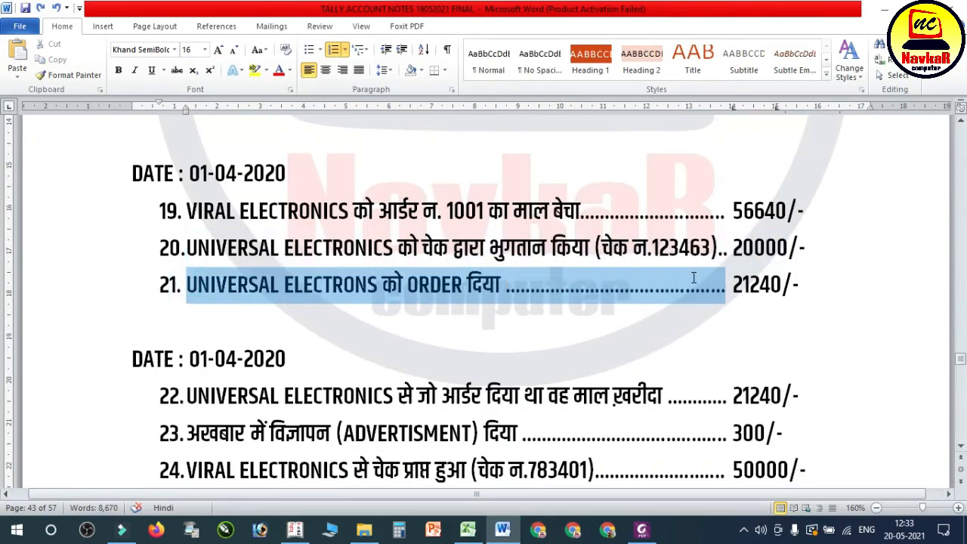
pyautogui.moveTo(694, 278); pyautogui.dragTo(765, 281)
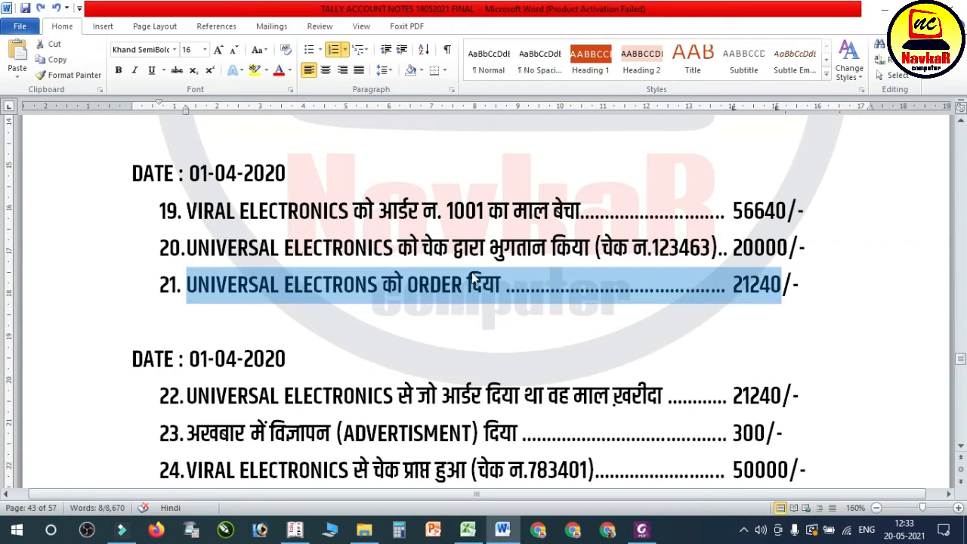
pyautogui.hotkey('alt', 'Tab')
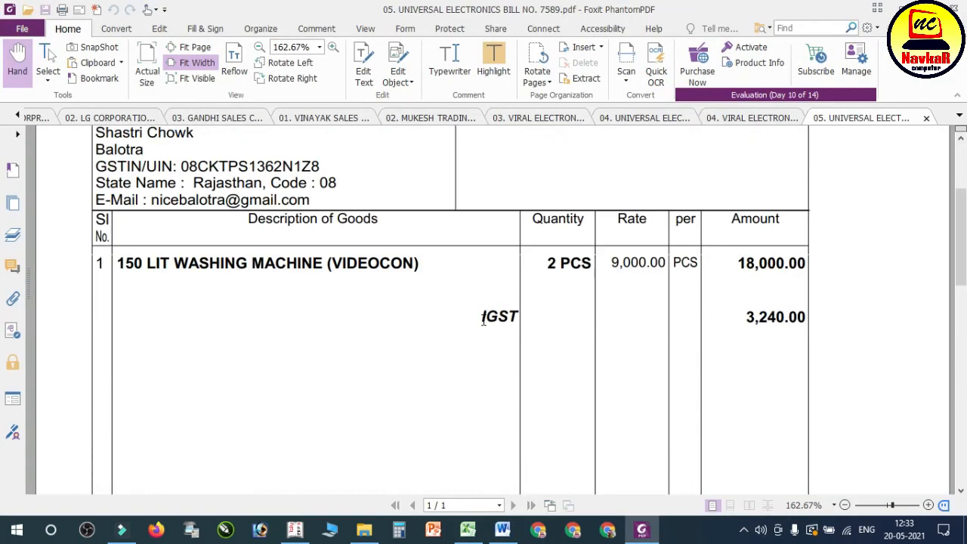
pyautogui.scroll(-6, 486, 325)
pyautogui.scroll(4, 486, 325)
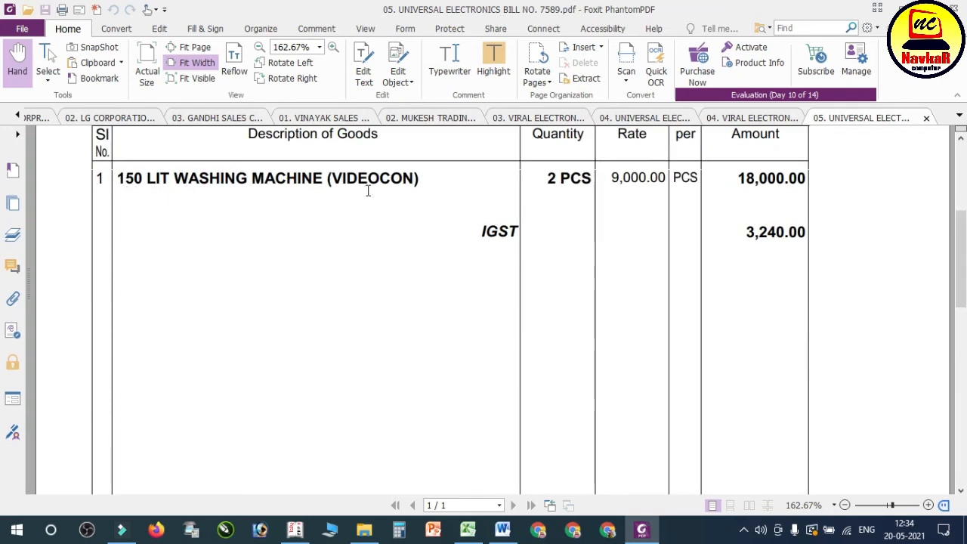
# Step: Switch to Tally and start a purchase order voucher with UNIVERSAL ELECTRONICS as the party account
pyautogui.click(295, 529)
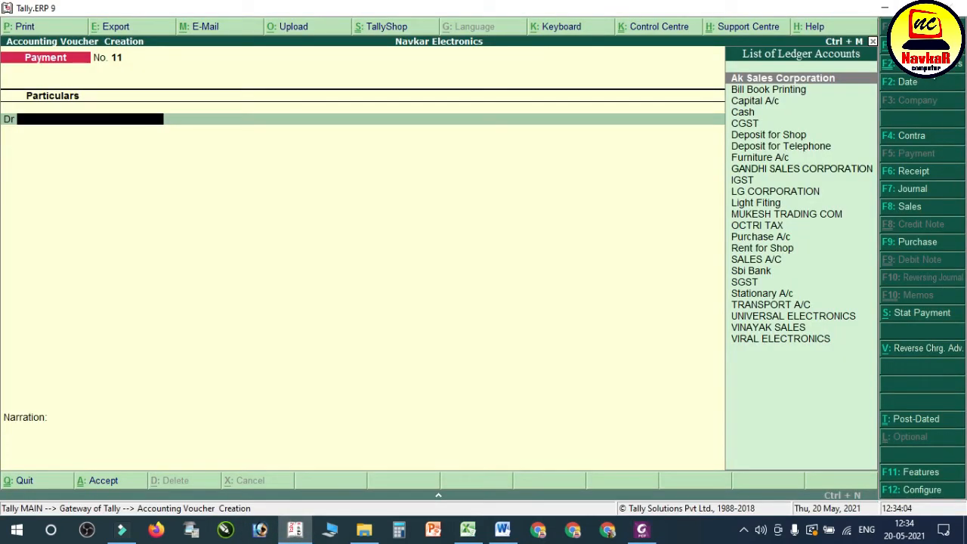
pyautogui.hotkey('alt', 'F5')
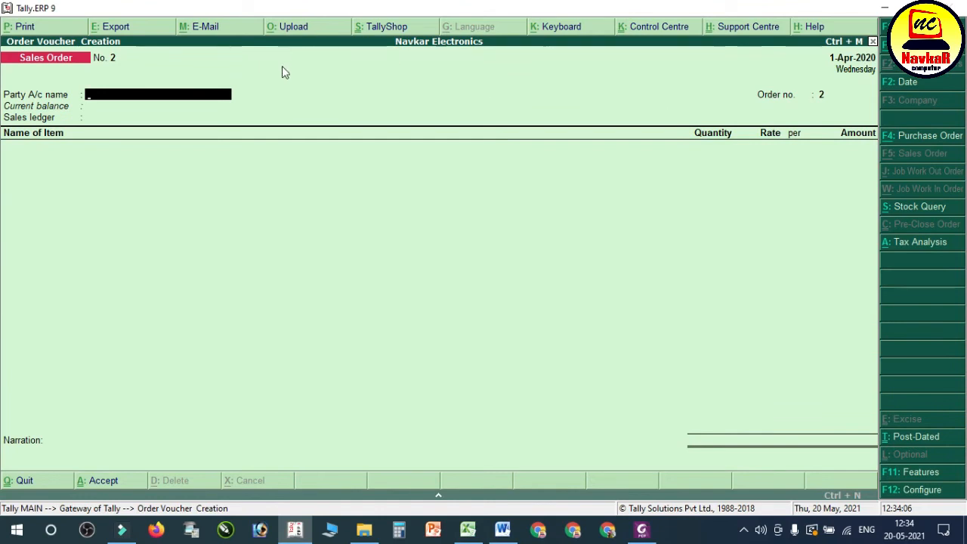
pyautogui.click(928, 137)
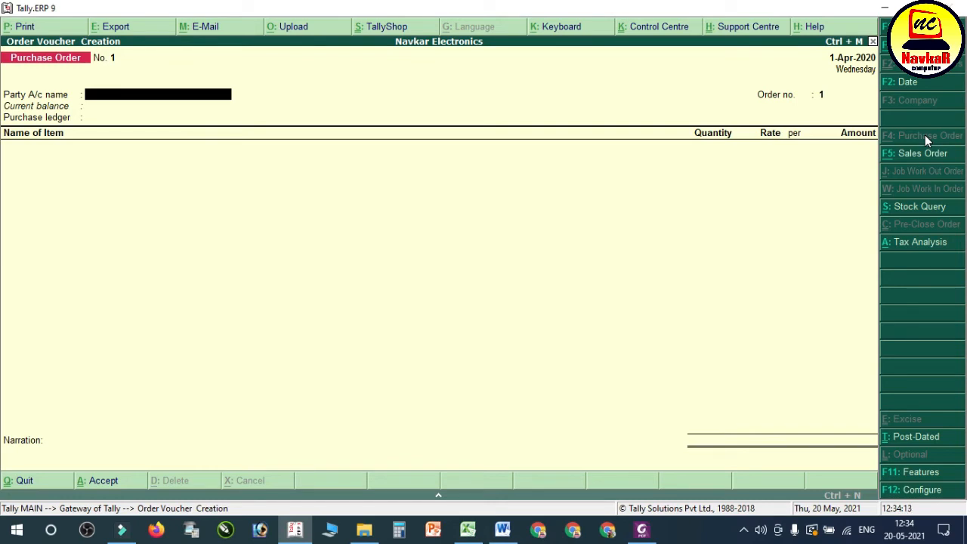
pyautogui.write('UNI')
pyautogui.press('Return')
pyautogui.press('Return')
pyautogui.press('Return')
pyautogui.press('Return')
pyautogui.press('Return')
pyautogui.press('Return')
pyautogui.press('Return')
pyautogui.press('Return')
pyautogui.press('Return')
pyautogui.press('Return')
# Step: Accept the supplier details, enter CASH as the terms of delivery, and leave the despatch and destination fields blank
pyautogui.write('CASH')
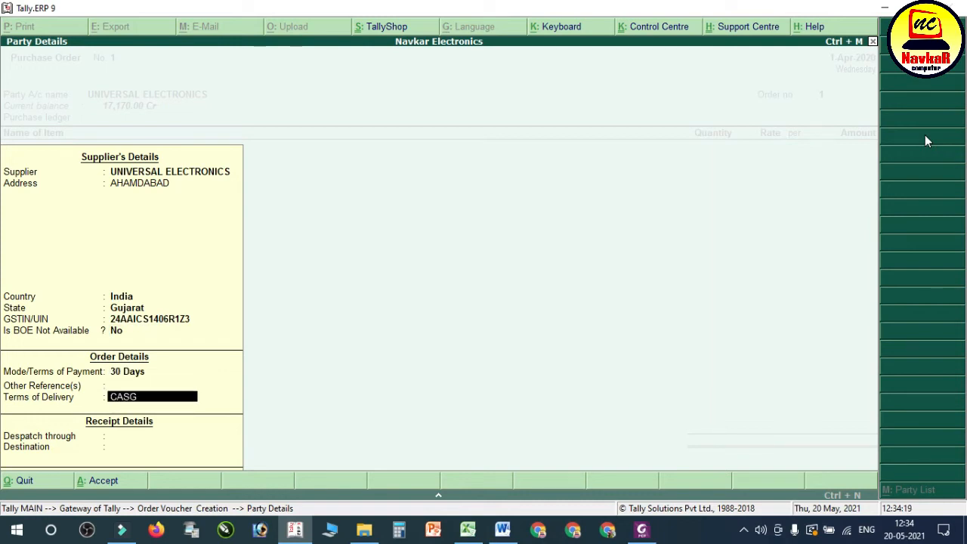
pyautogui.press('Return')
pyautogui.press('Return')
pyautogui.press('Return')
pyautogui.press('Return')
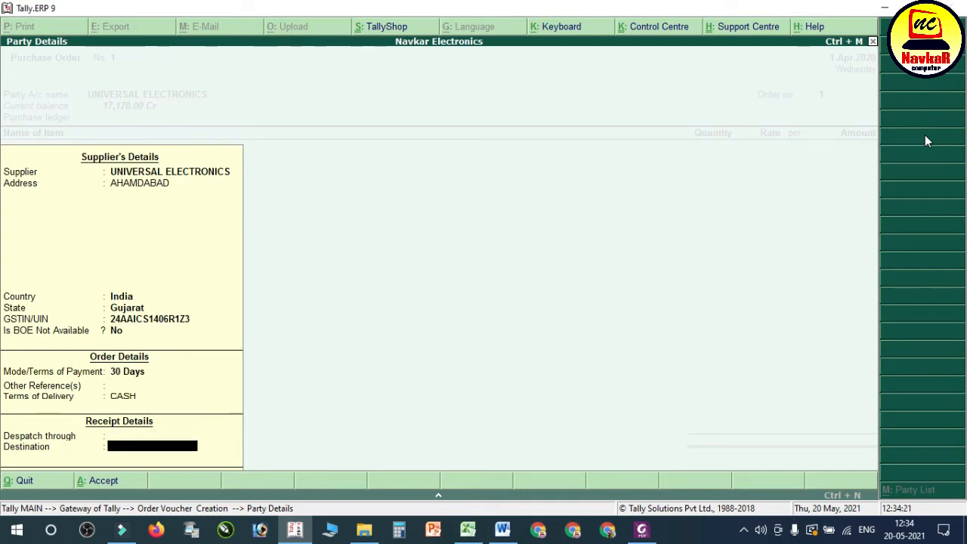
pyautogui.press('Return')
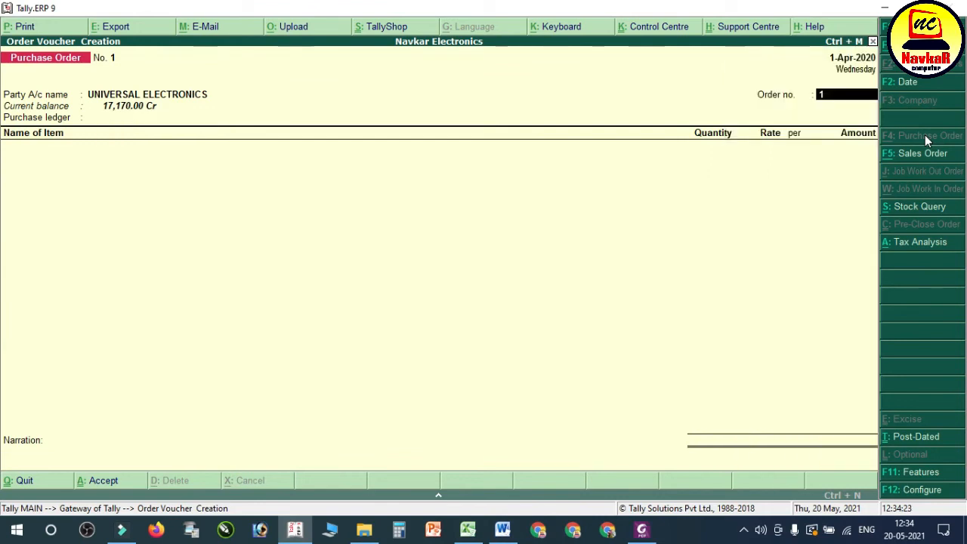
# Step: Enter the supplier's reference from the PDF bill as the order number and choose Purchase A/c as the purchase ledger
pyautogui.click(642, 529)
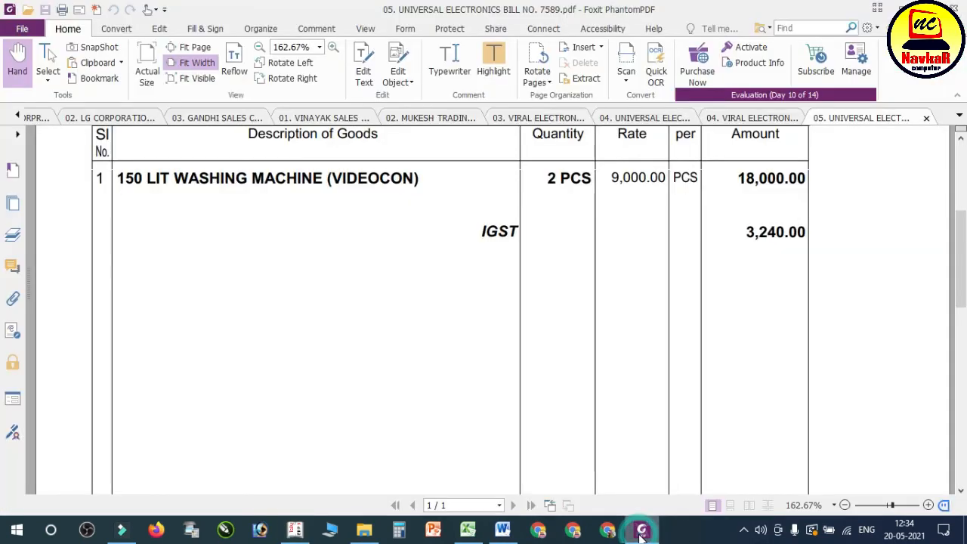
pyautogui.scroll(5, 512, 298)
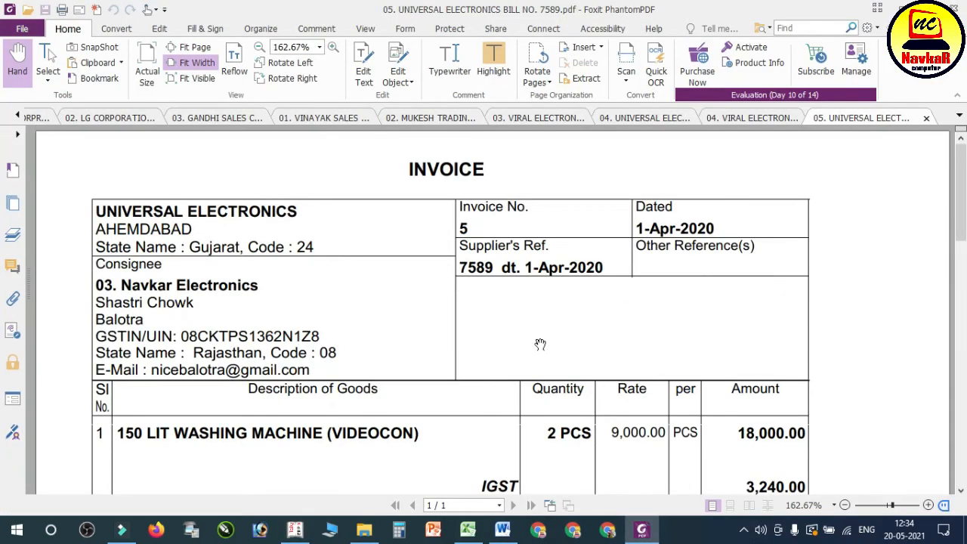
pyautogui.scroll(-4, 541, 344)
pyautogui.click(295, 531)
pyautogui.write('78')
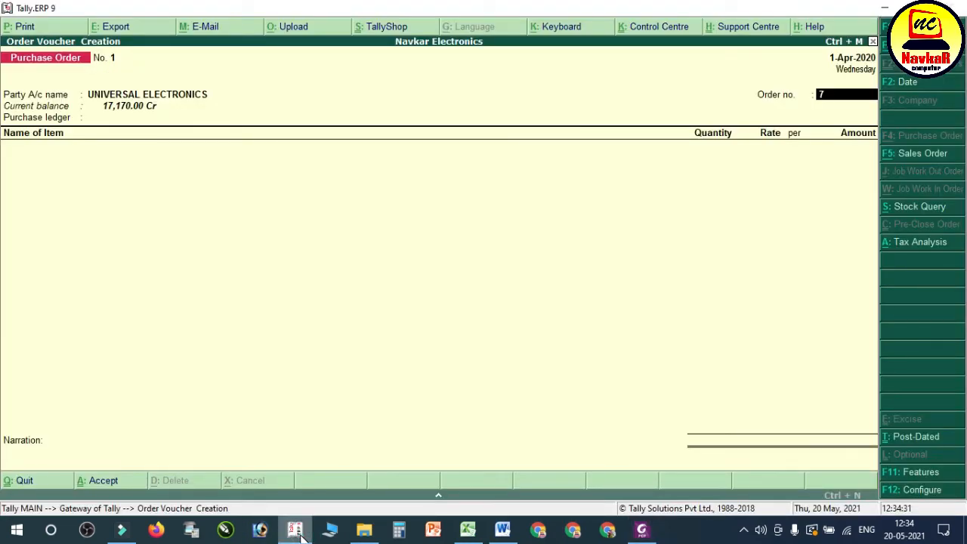
pyautogui.press('Return')
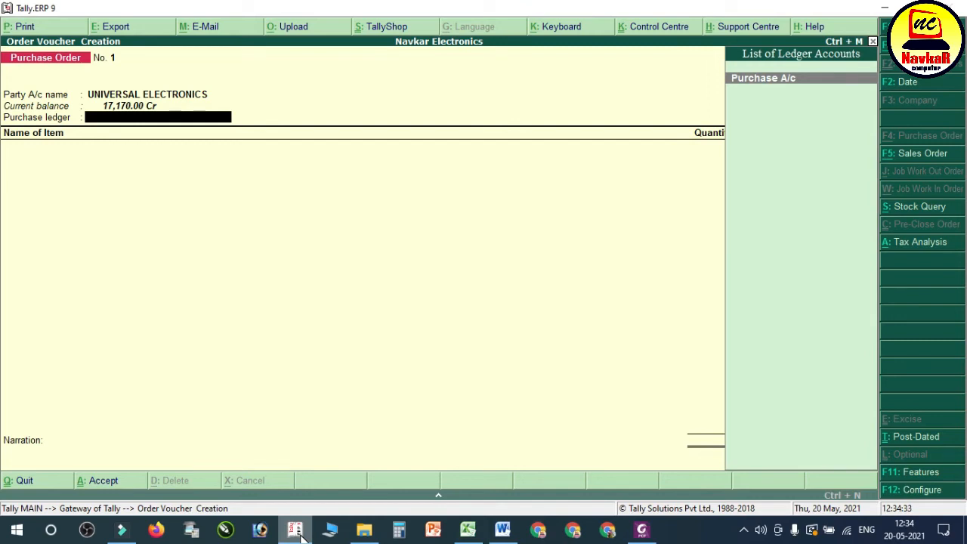
pyautogui.press('Return')
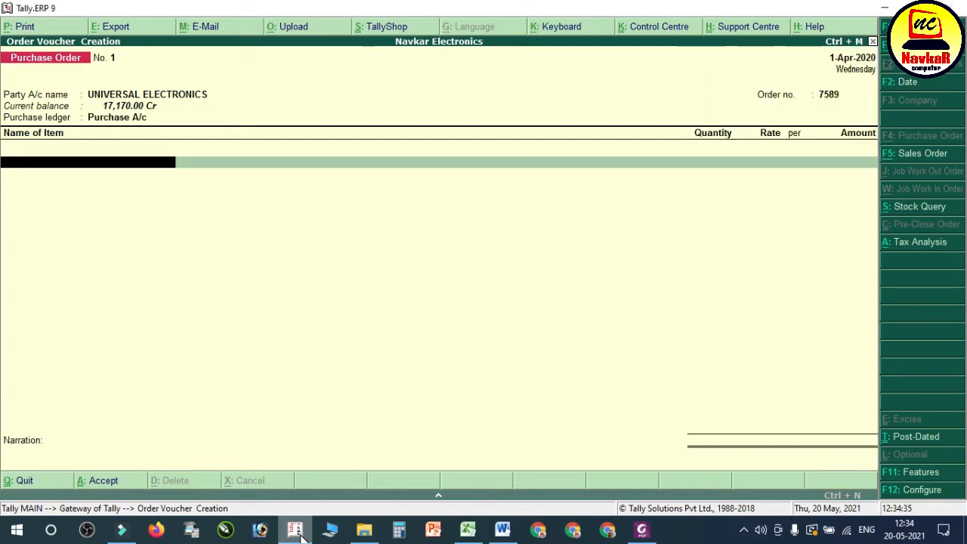
# Step: Start a new stock item from the order line and name it 150 LIT WASHING MACHINE, without an alias
pyautogui.hotkey('alt', 'c')
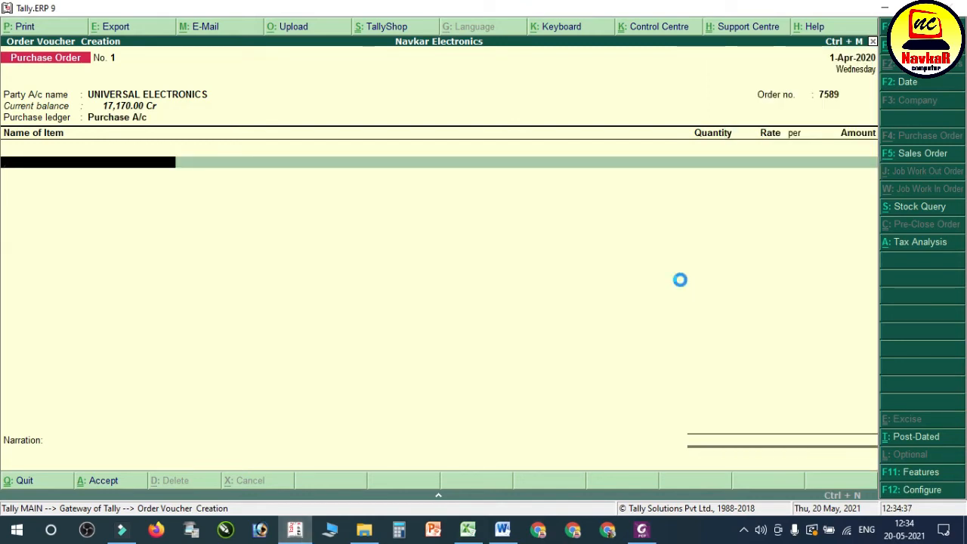
pyautogui.write('150 L')
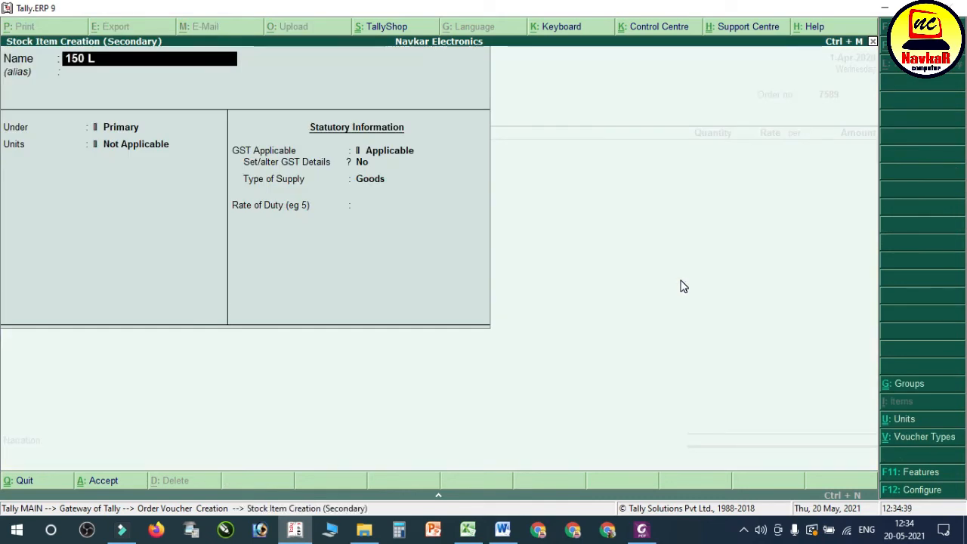
pyautogui.write('IT WASHING MACH')
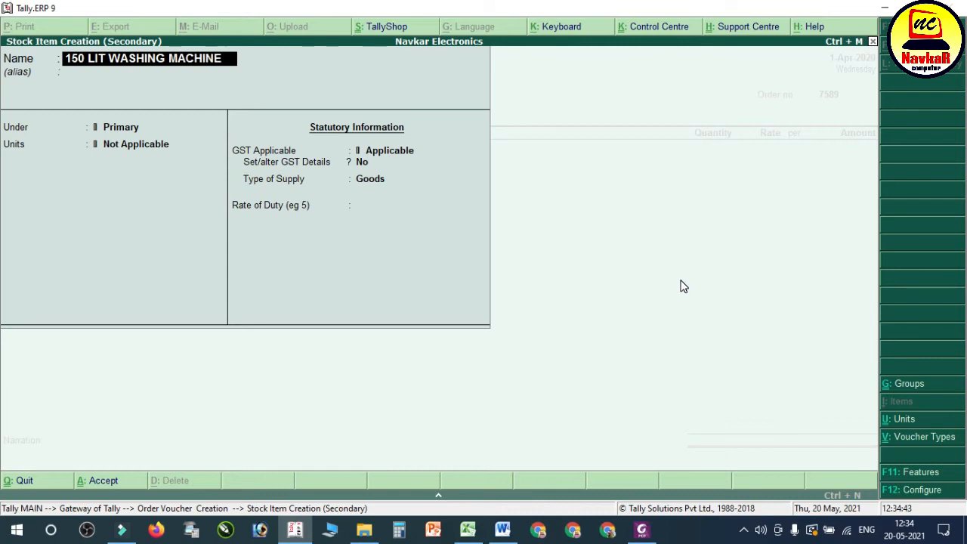
pyautogui.write('INE')
pyautogui.press('Return')
pyautogui.press('Return')
# Step: Create a stock group WASING MACHINE under Primary with item quantities added and GST details set to Yes
pyautogui.hotkey('alt', 'c')
pyautogui.write('WASING')
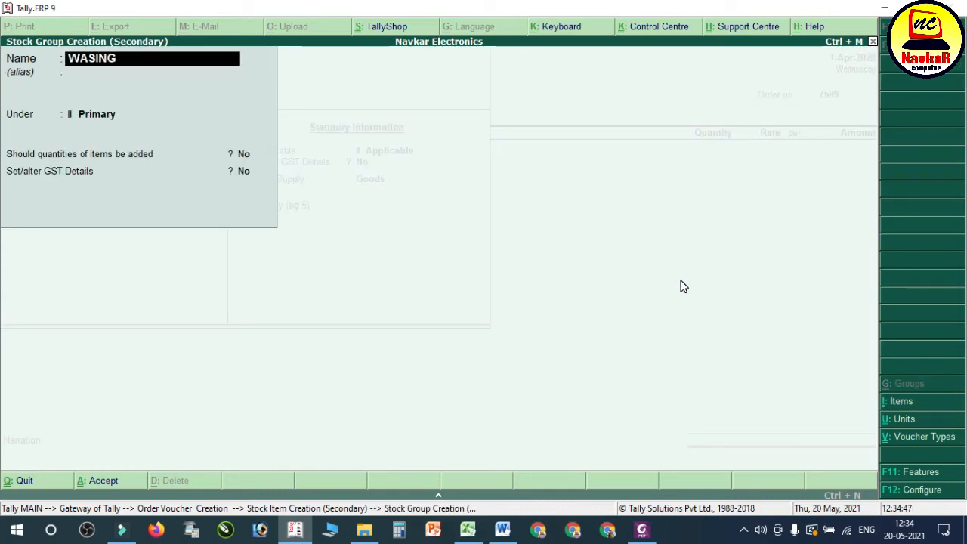
pyautogui.write(' MACHINE')
pyautogui.press('Return')
pyautogui.press('Return')
pyautogui.press('Return')
pyautogui.press('Return')
pyautogui.press('y')
pyautogui.press('Return')
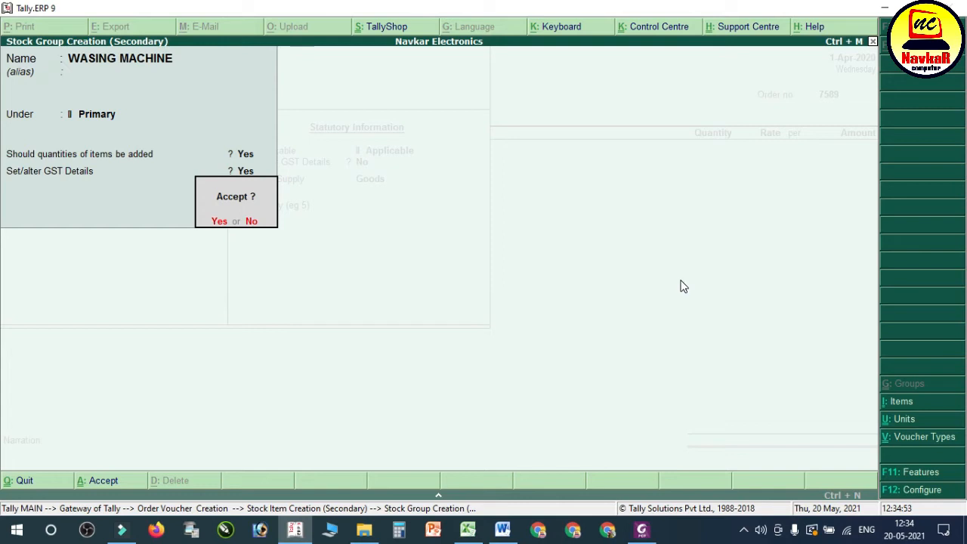
# Step: Make the WASING MACHINE group Taxable with 18% integrated tax and save the group
pyautogui.press('n')
pyautogui.press('Return')
pyautogui.press('Down')
pyautogui.press('Down')
pyautogui.press('Down')
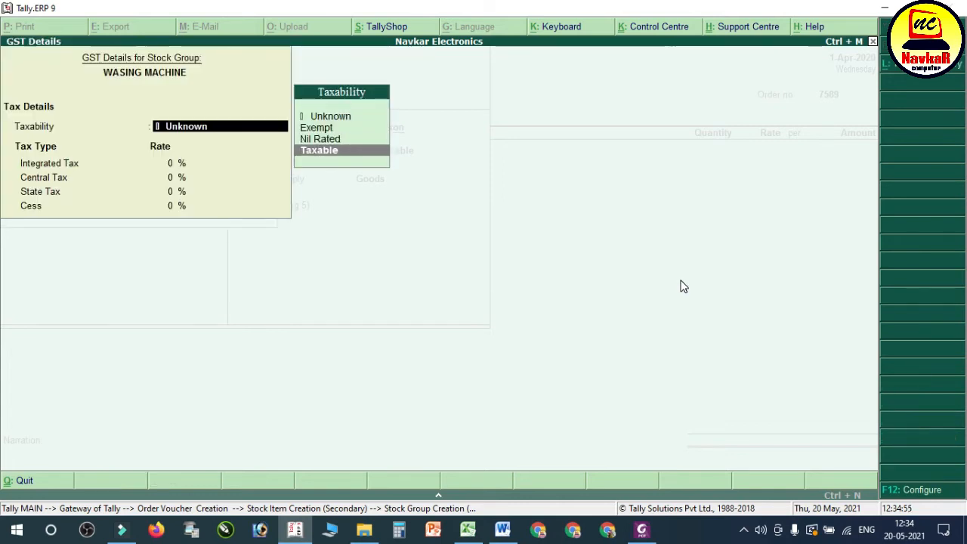
pyautogui.press('Return')
pyautogui.write('18')
pyautogui.press('Return')
pyautogui.press('Return')
# Step: Assign the new group and the pcs unit to the stock item and set its GST details option to Yes
pyautogui.press('Return')
pyautogui.press('Return')
pyautogui.press('Return')
pyautogui.press('Return')
pyautogui.press('BackSpace')
pyautogui.press('Down')
pyautogui.press('Return')
pyautogui.press('Return')
pyautogui.write('Y')
# Step: Set the item's GST calculation to On Value with 18% integrated tax, and save 150 LIT WASHING MACHINE into the order line
pyautogui.press('Return')
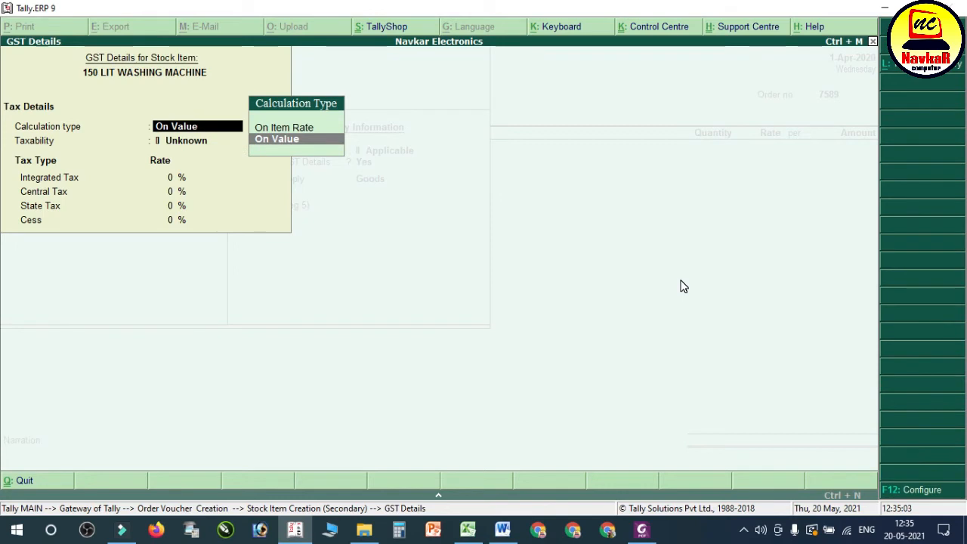
pyautogui.press('Return')
pyautogui.press('Return')
pyautogui.write('18')
pyautogui.press('Return')
pyautogui.press('Return')
pyautogui.press('Return')
pyautogui.press('Return')
pyautogui.press('Return')
pyautogui.press('Return')
# Step: Allocate 2 pcs of 150 LIT WASHING MACHINE at 9,000.00 each, due on 1-Apr-2020, as listed on the bill
pyautogui.press('Return')
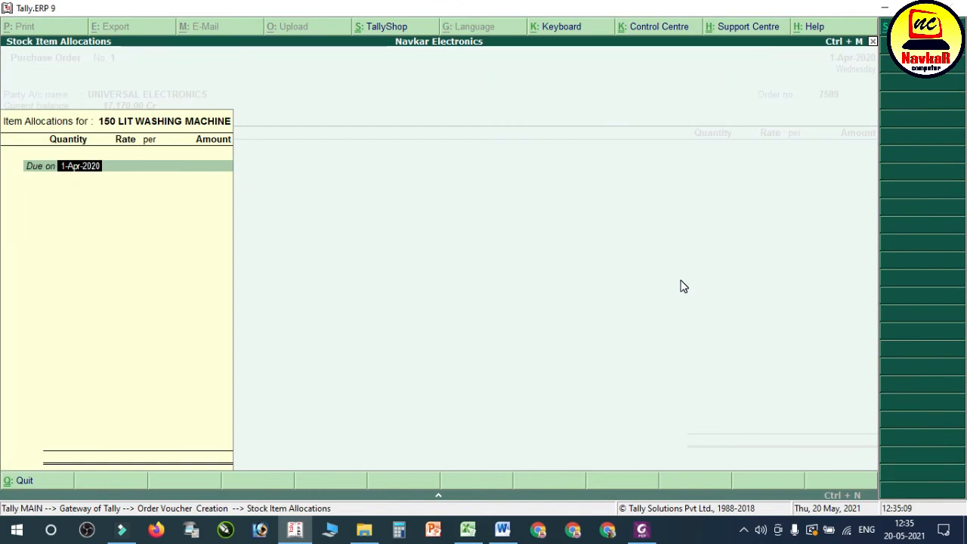
pyautogui.press('Return')
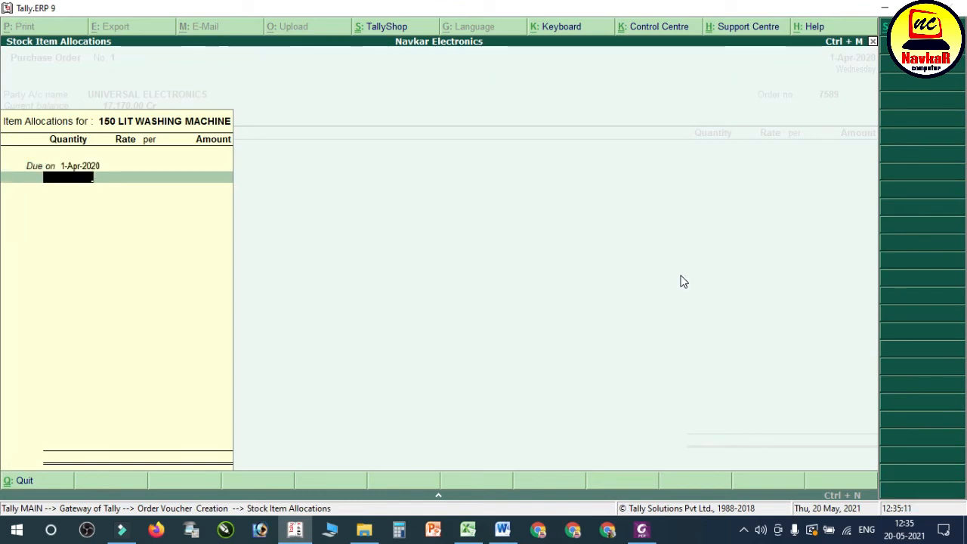
pyautogui.click(642, 529)
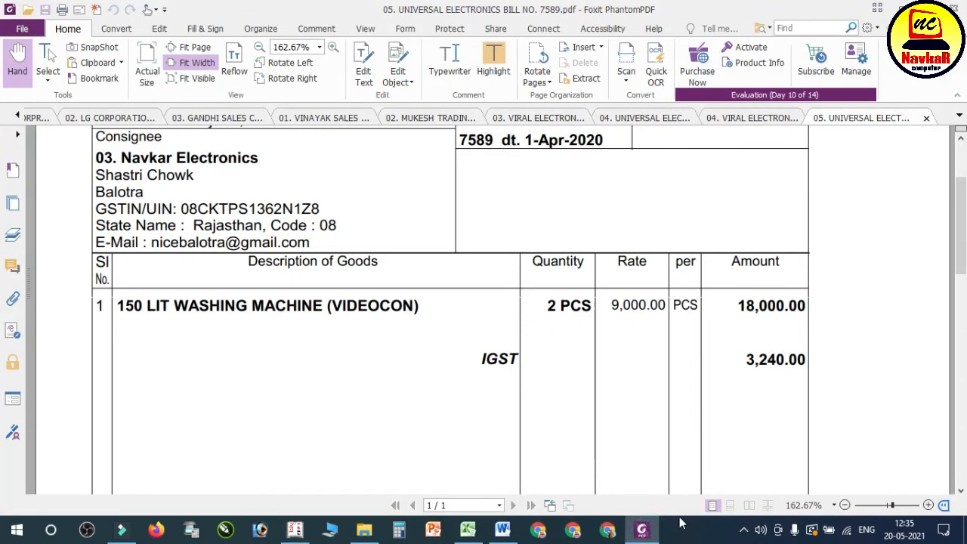
pyautogui.click(642, 529)
pyautogui.write('2')
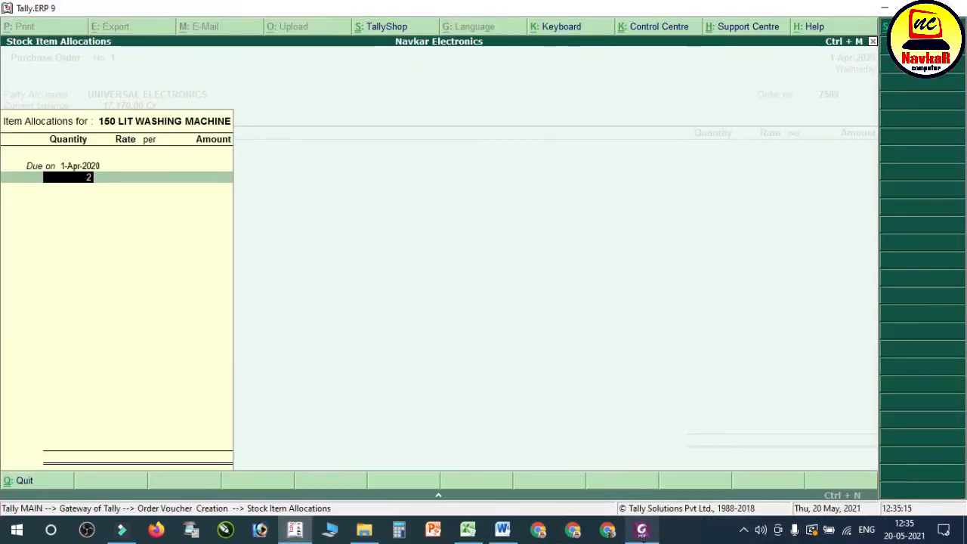
pyautogui.press('Return')
pyautogui.write('9000')
pyautogui.press('Return')
pyautogui.press('Return')
pyautogui.press('Return')
pyautogui.write('3')
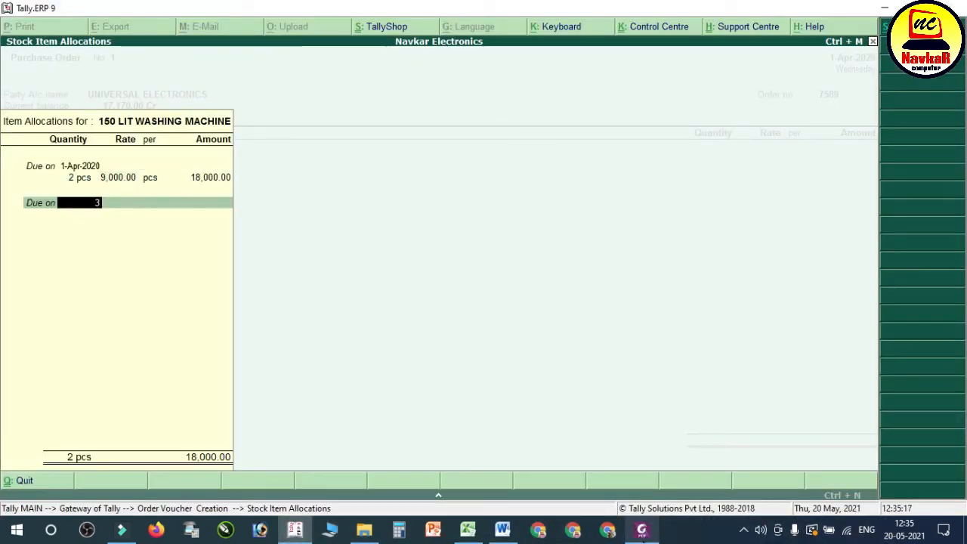
pyautogui.press('BackSpace')
# Step: Add the IGST ledger to the purchase order as on the bill, leave the narration blank, and save the order
pyautogui.press('Return')
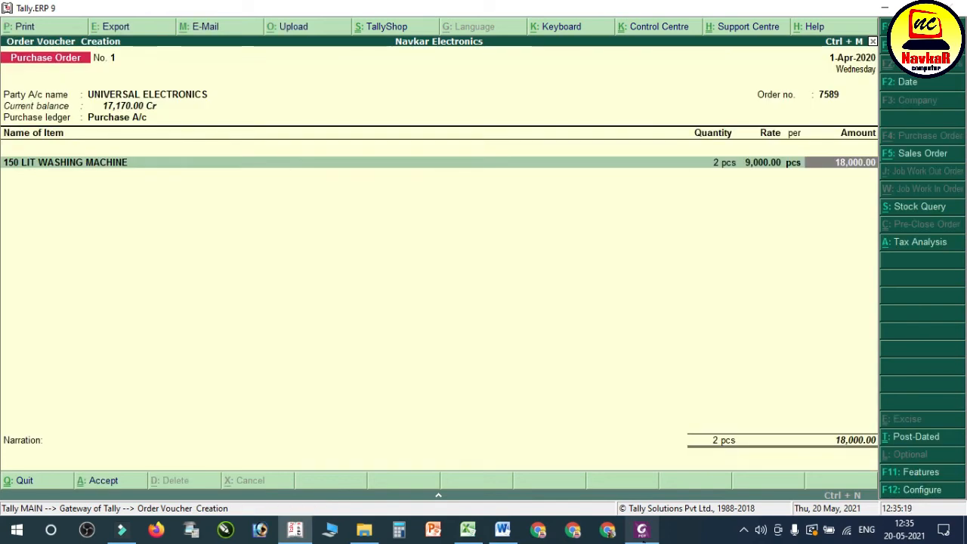
pyautogui.press('Return')
pyautogui.press('Return')
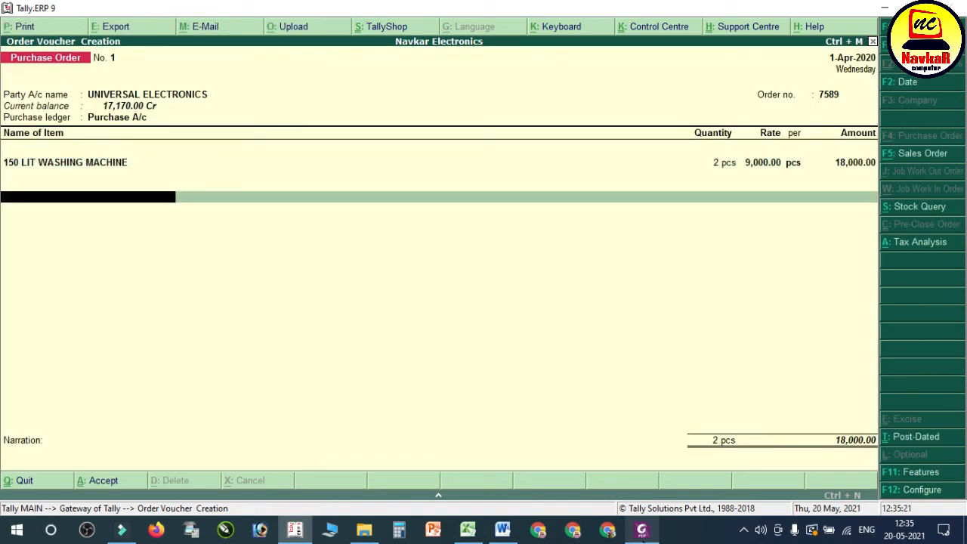
pyautogui.click(642, 531)
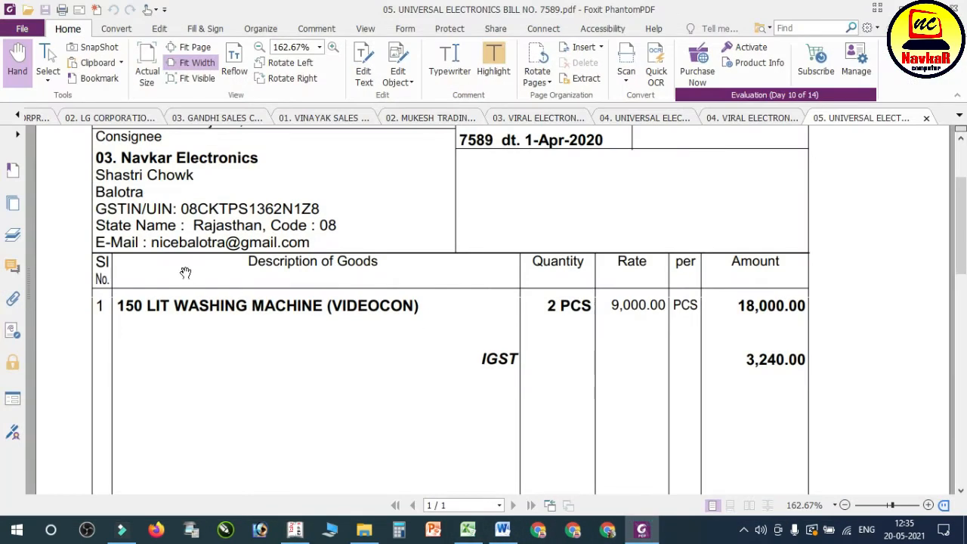
pyautogui.scroll(3, 233, 276)
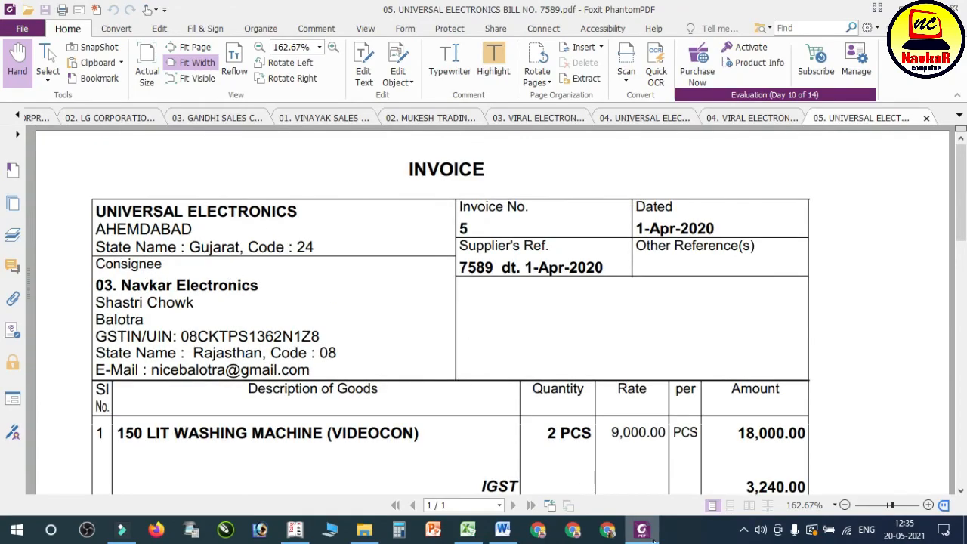
pyautogui.click(642, 532)
pyautogui.write('IG')
pyautogui.press('Return')
pyautogui.press('Return')
pyautogui.press('Return')
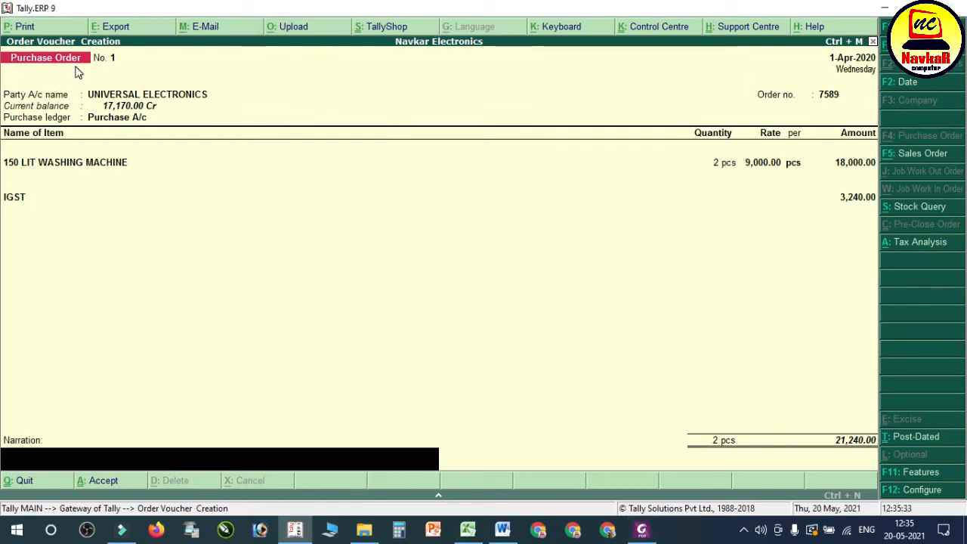
pyautogui.press('Return')
pyautogui.press('Return')
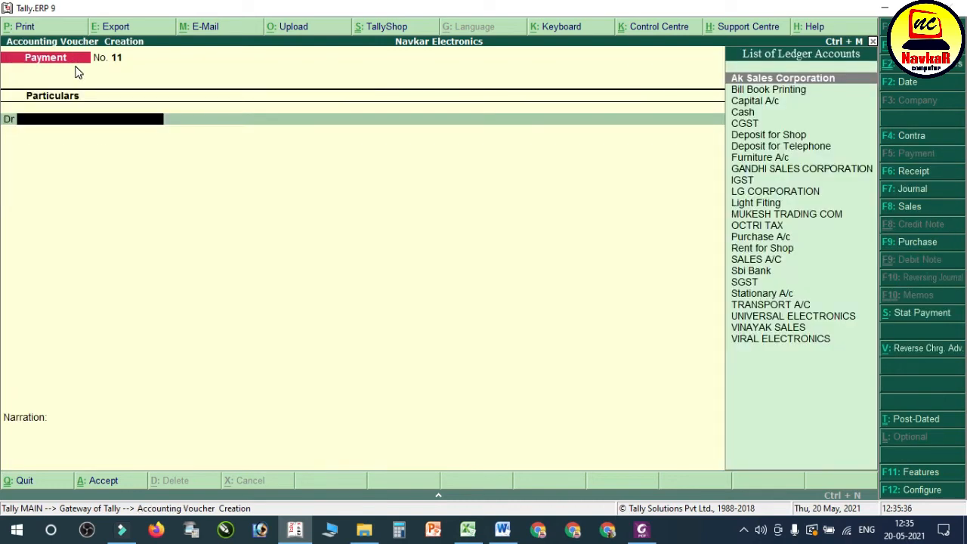
# Step: Switch to Word and read transaction 22, the purchase against the UNIVERSAL ELECTRONICS order, in the notes
pyautogui.click(501, 520)
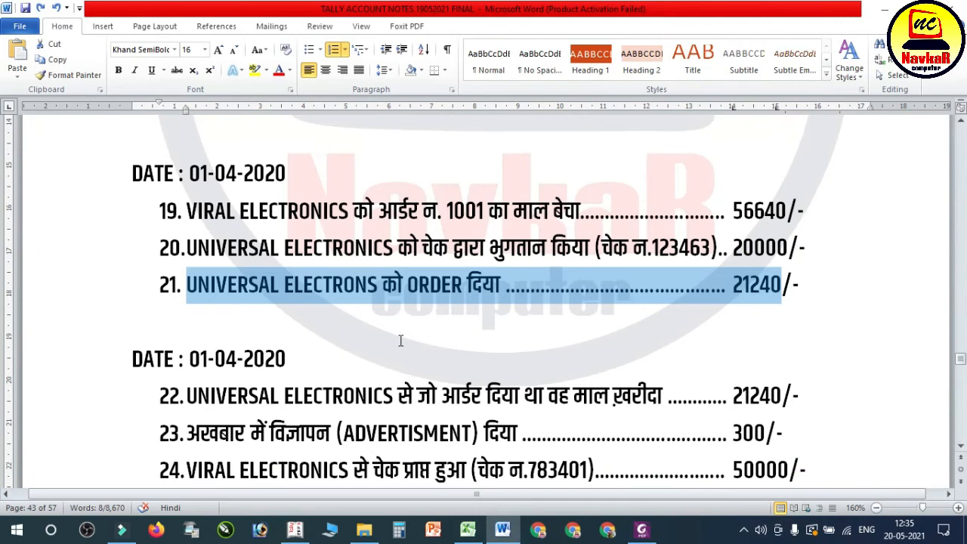
pyautogui.scroll(-2, 389, 339)
pyautogui.moveTo(184, 225); pyautogui.dragTo(449, 224)
pyautogui.hotkey('ctrl', 'z')
pyautogui.click(269, 157)
pyautogui.scroll(1, 355, 221)
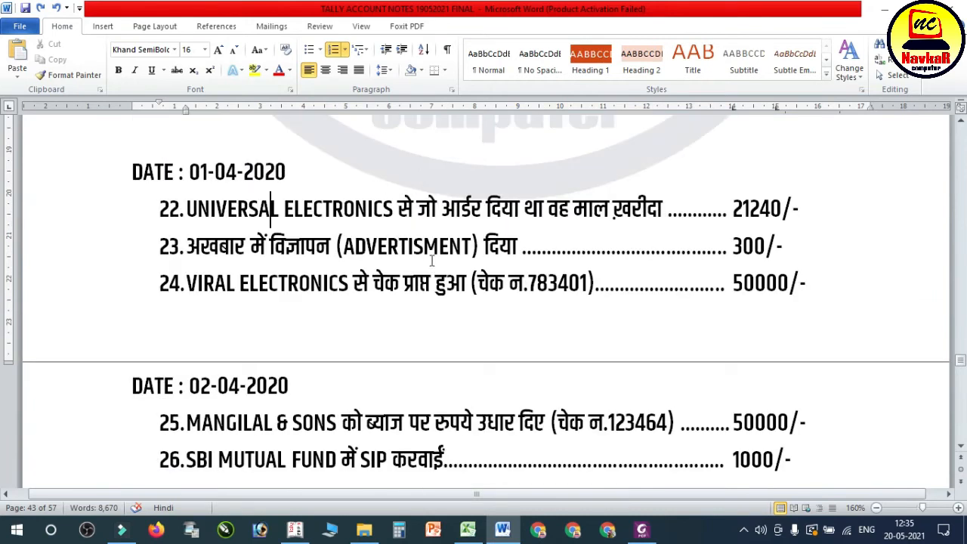
# Step: Highlight transaction 22, the UNIVERSAL ELECTRONICS purchase, in the Word notes, and open a new purchase voucher in Tally.ERP 9
pyautogui.scroll(3, 433, 261)
pyautogui.scroll(-3, 418, 305)
pyautogui.scroll(3, 412, 337)
pyautogui.scroll(-2, 291, 404)
pyautogui.moveTo(186, 265); pyautogui.dragTo(781, 265)
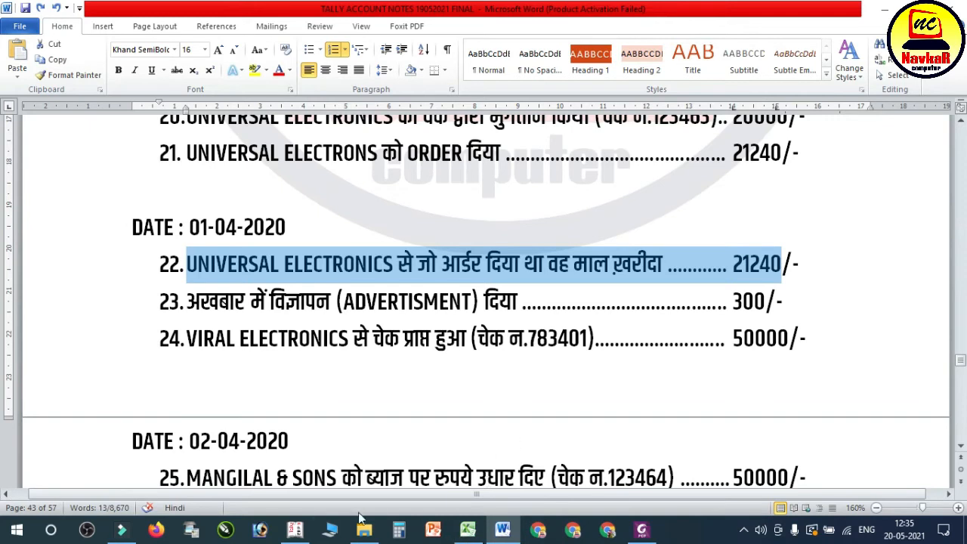
pyautogui.click(295, 529)
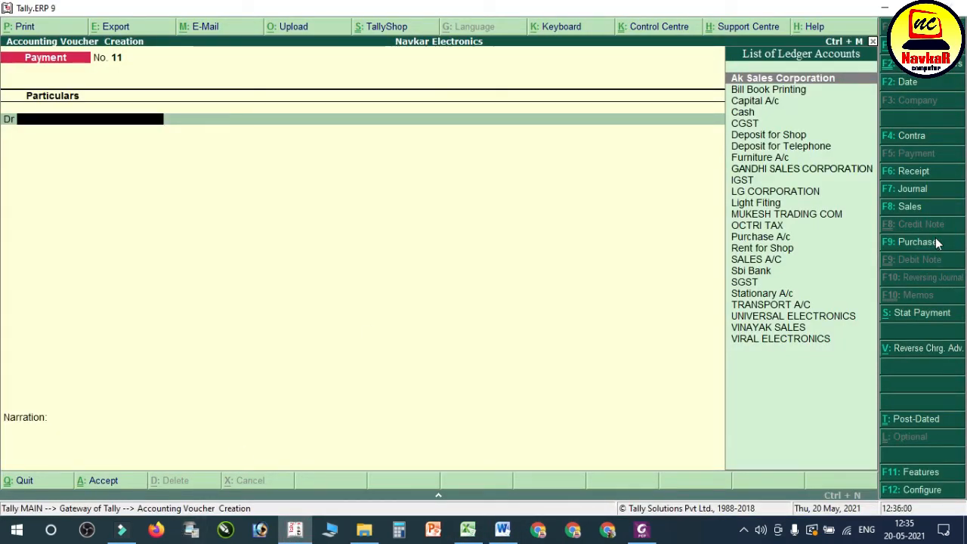
pyautogui.click(907, 240)
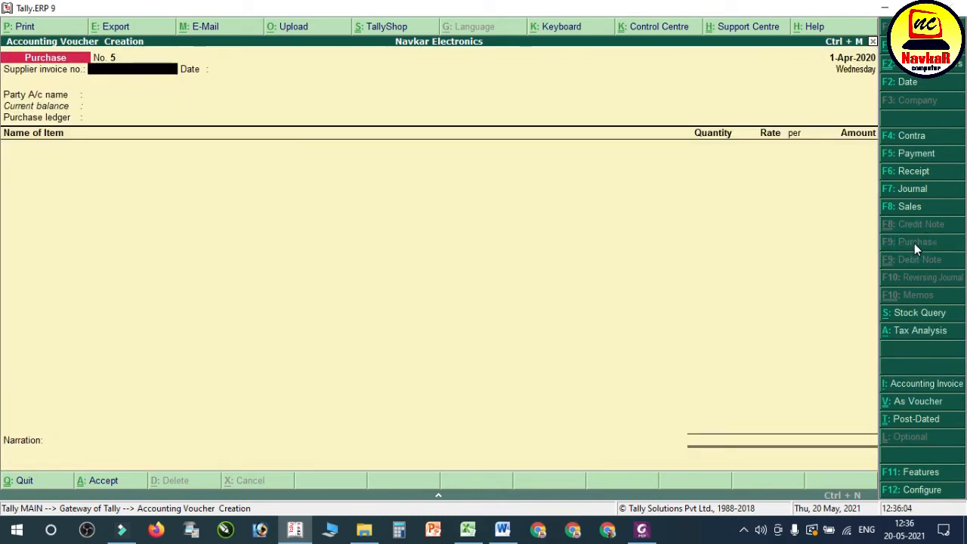
# Step: Enter the supplier invoice number from the PDF bill, keep 1-Apr-2020 as its date, and choose UNIVERSAL ELECTRONICS as the party
pyautogui.click(642, 530)
pyautogui.click(644, 531)
pyautogui.write('7589')
pyautogui.press('Return')
pyautogui.press('Return')
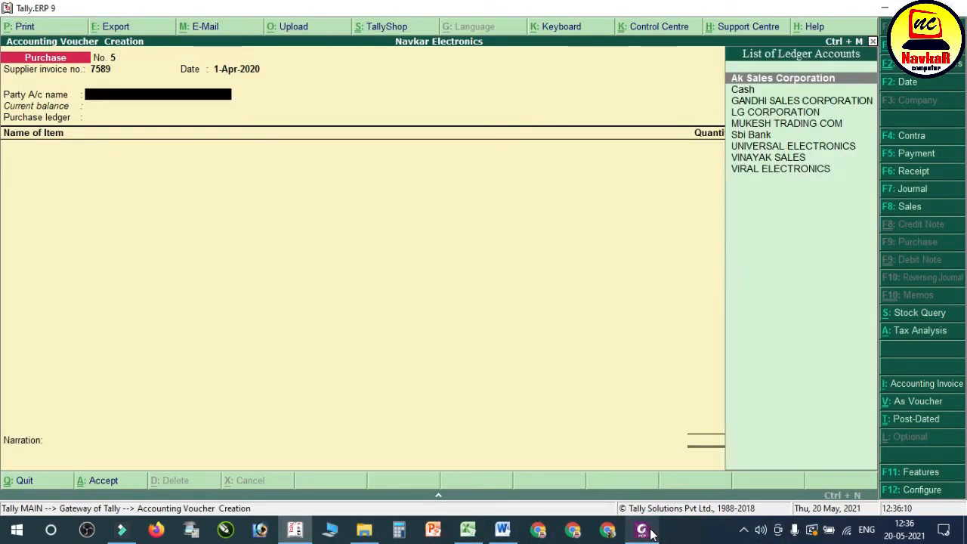
pyautogui.write('UNI')
pyautogui.press('Return')
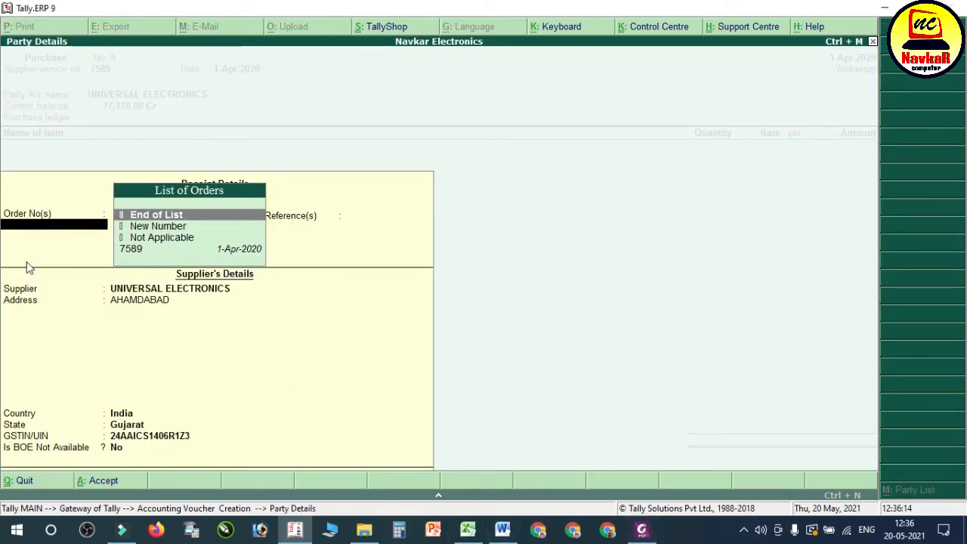
# Step: Link the purchase to UNIVERSAL ELECTRONICS' pending order dated 1-Apr-2020 and accept the supplier details
pyautogui.click(143, 250)
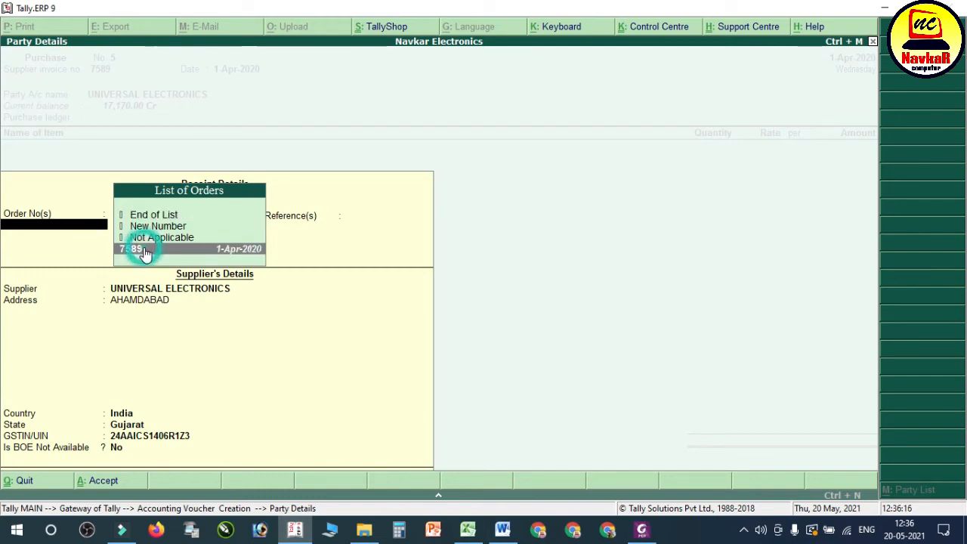
pyautogui.click(145, 250)
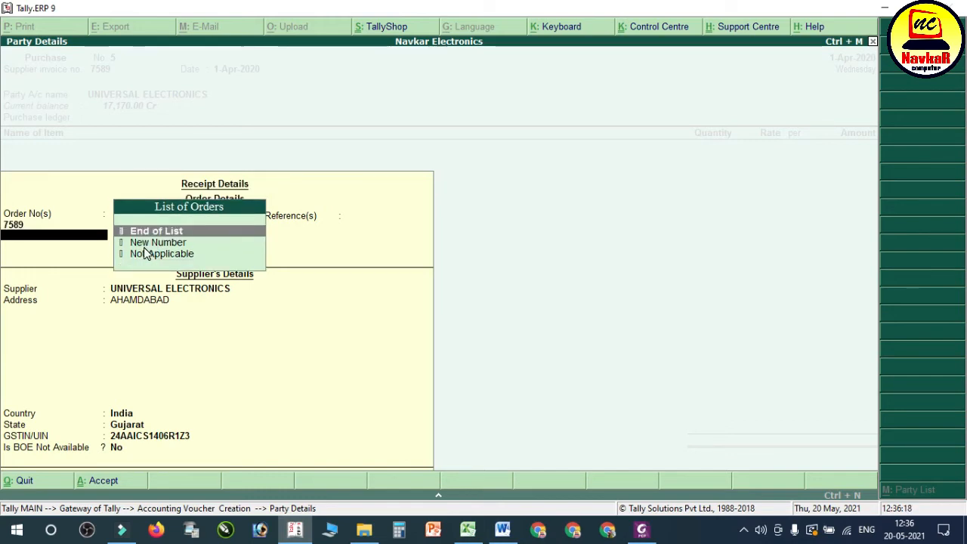
pyautogui.press('Return')
pyautogui.press('Return')
pyautogui.press('Return')
pyautogui.press('Return')
pyautogui.press('Return')
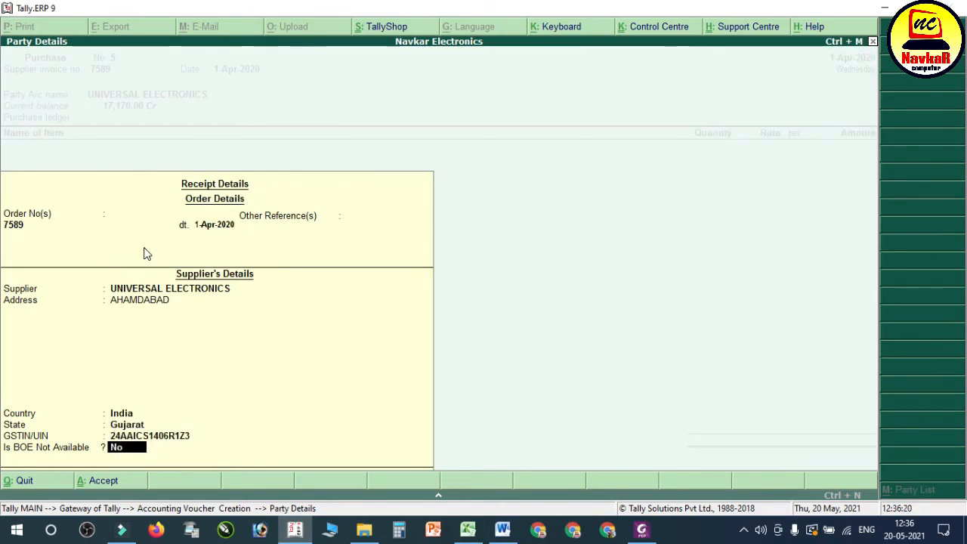
pyautogui.press('Return')
pyautogui.press('Return')
pyautogui.press('Return')
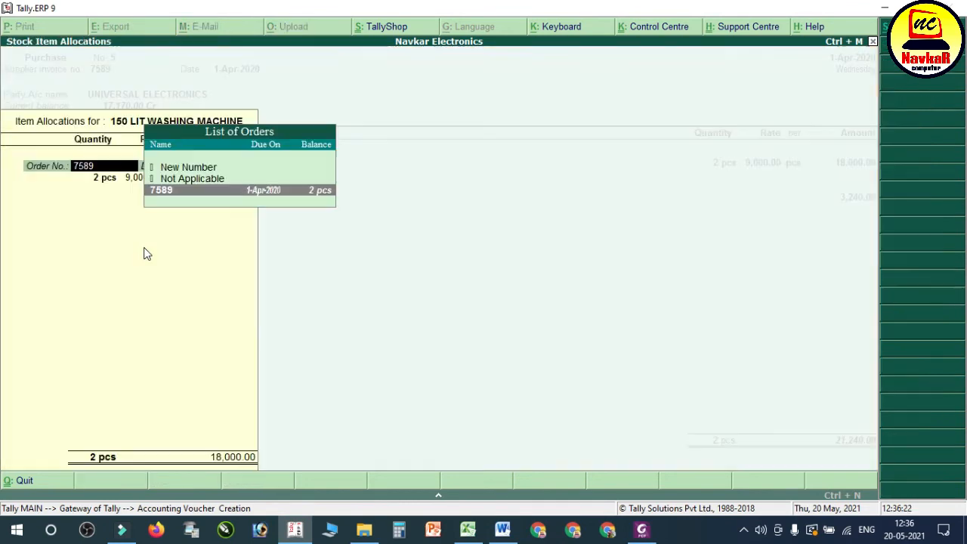
# Step: Accept the order's allocation of 2 pcs of 150 LIT WASHING MACHINE at 9,000.00 each, and save the purchase voucher
pyautogui.press('Return')
pyautogui.press('Return')
pyautogui.press('Return')
pyautogui.press('Return')
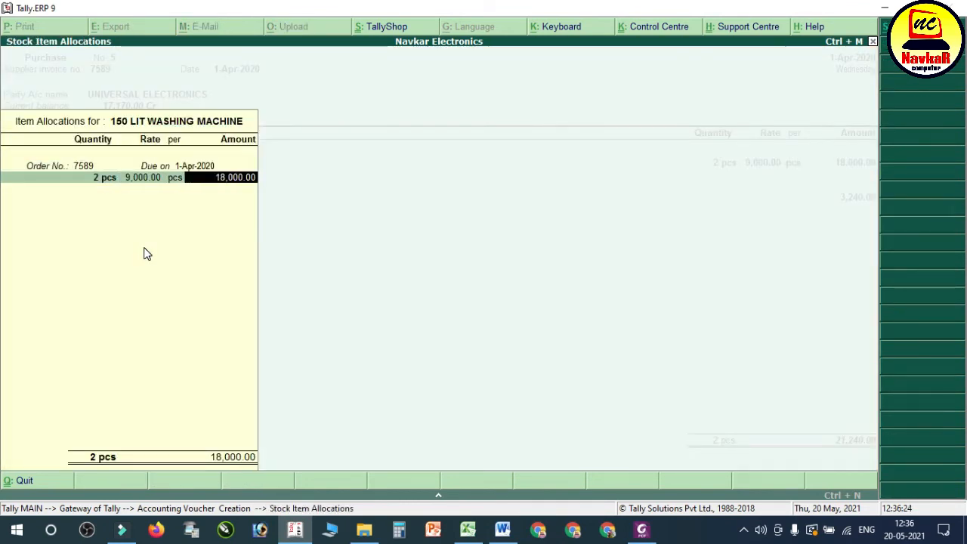
pyautogui.press('Return')
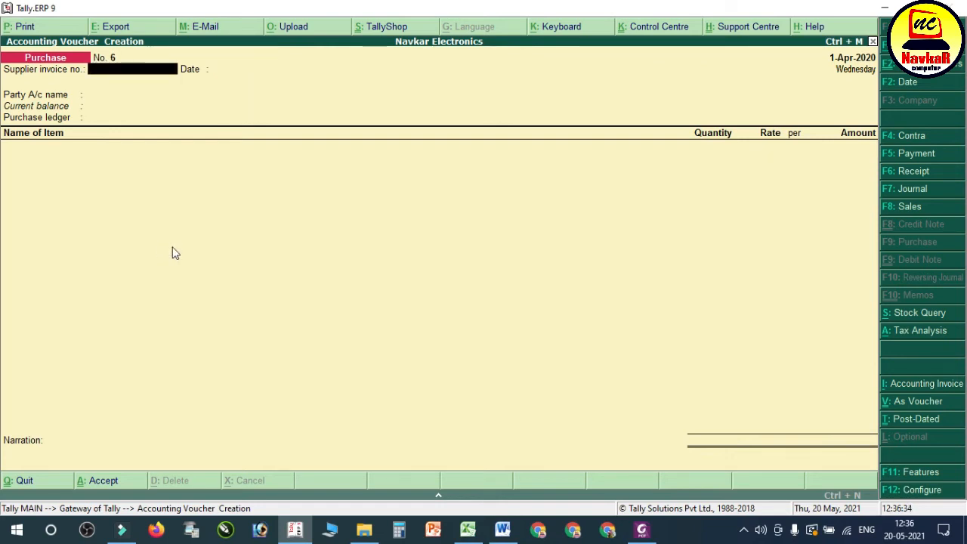
# Step: Switch to Word and highlight transaction 23, the newspaper advertisement, and open a payment voucher in Tally.ERP 9
pyautogui.click(503, 529)
pyautogui.moveTo(216, 312); pyautogui.dragTo(734, 313)
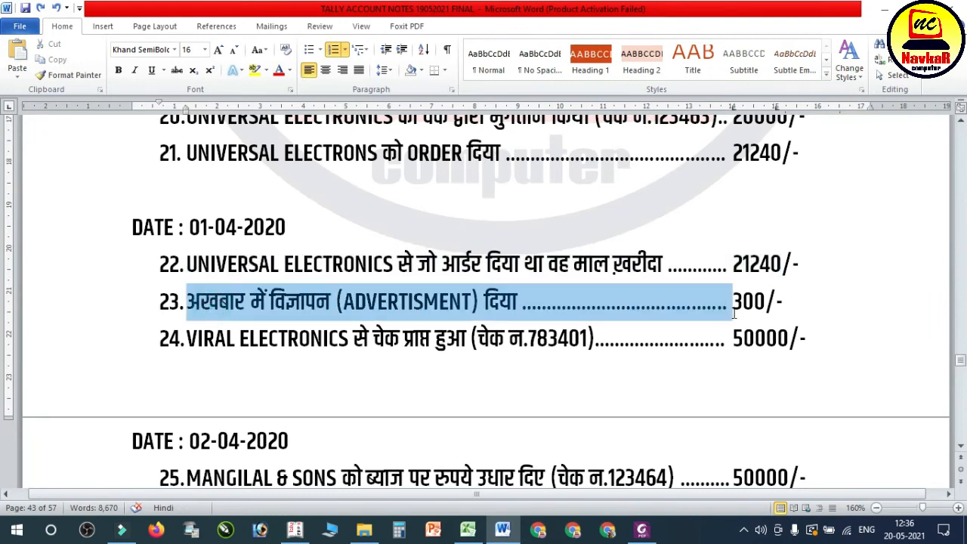
pyautogui.click(300, 535)
pyautogui.press('F5')
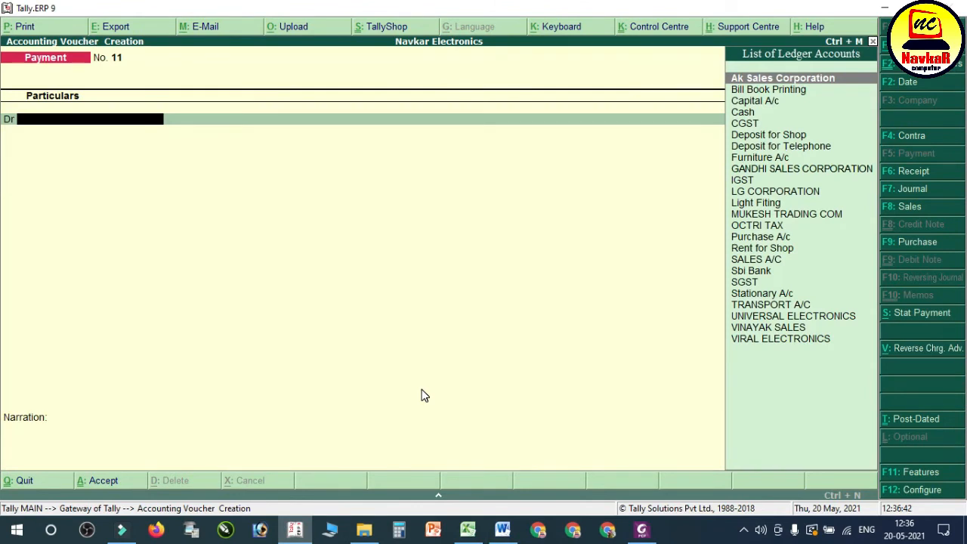
# Step: Create a ledger named ADVERTISMENT under Indirect Expenses from the payment voucher, keeping the other defaults
pyautogui.hotkey('alt', 'c')
pyautogui.write('ADVER')
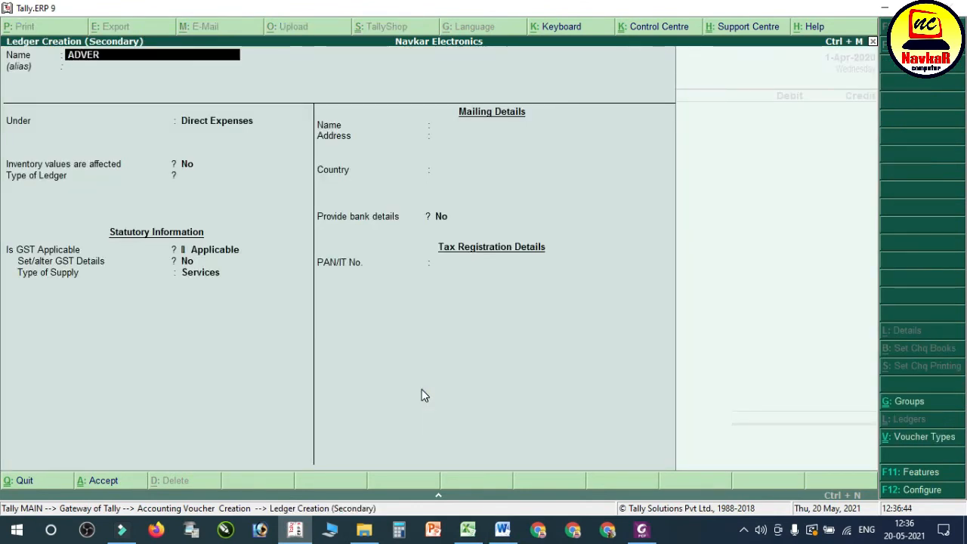
pyautogui.write('TISMENT')
pyautogui.press('Return')
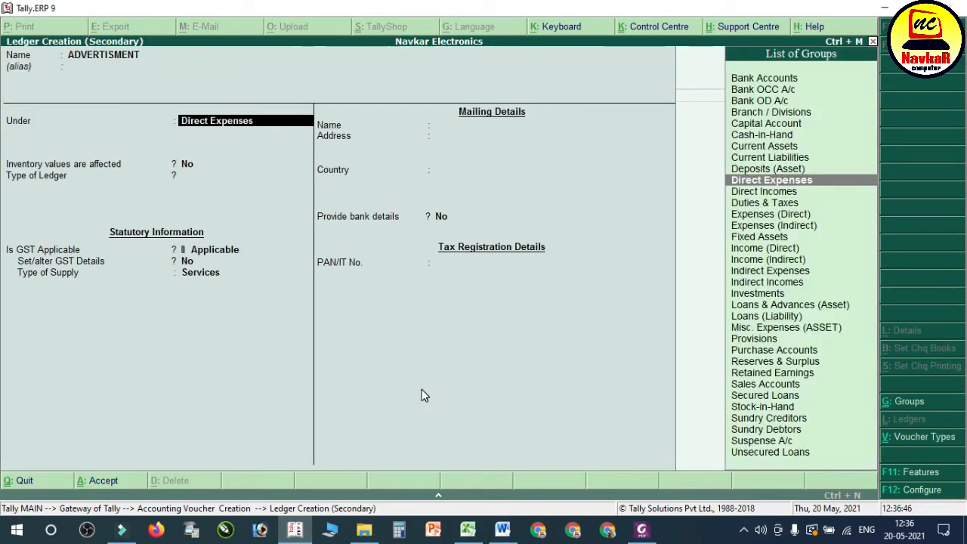
pyautogui.write('IND')
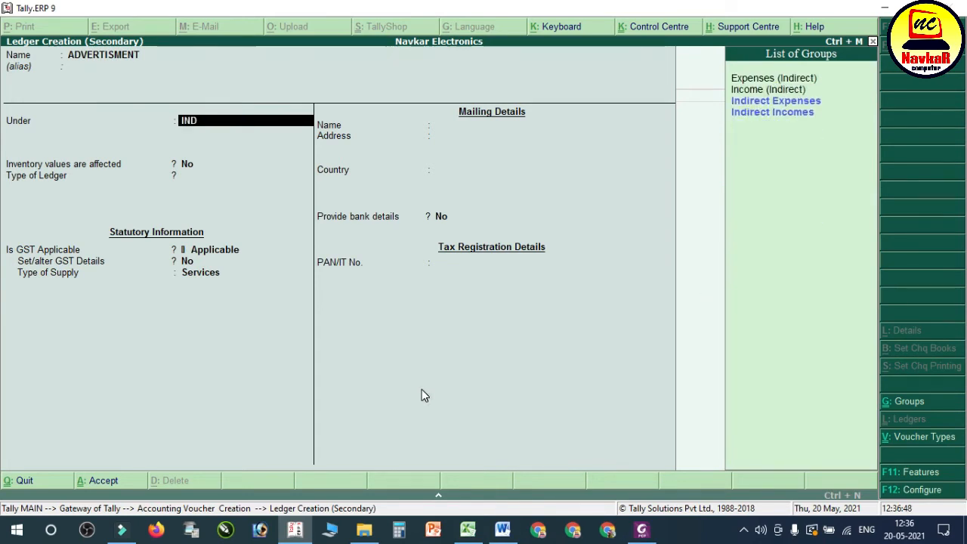
pyautogui.press('Return')
pyautogui.press('Return')
pyautogui.press('Return')
pyautogui.press('Return')
pyautogui.press('Return')
pyautogui.press('Return')
pyautogui.press('Return')
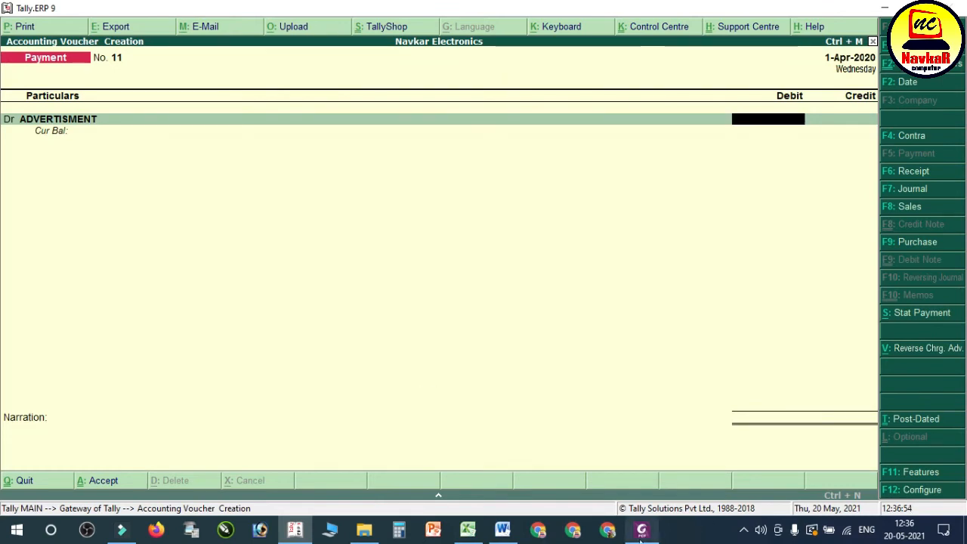
# Step: Debit ADVERTISMENT with 300 as in the Word notes, credit Cash, and save the payment without a narration
pyautogui.click(642, 531)
pyautogui.click(503, 530)
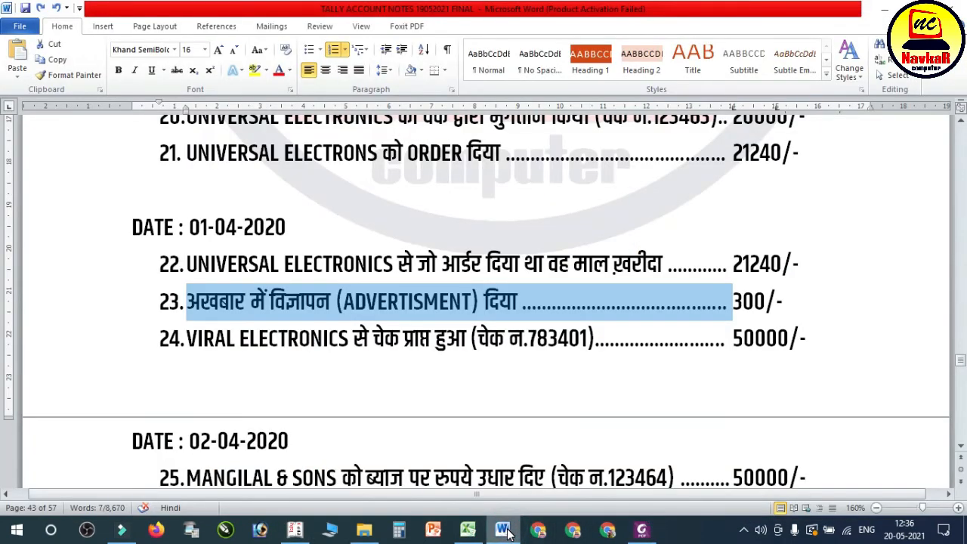
pyautogui.click(295, 530)
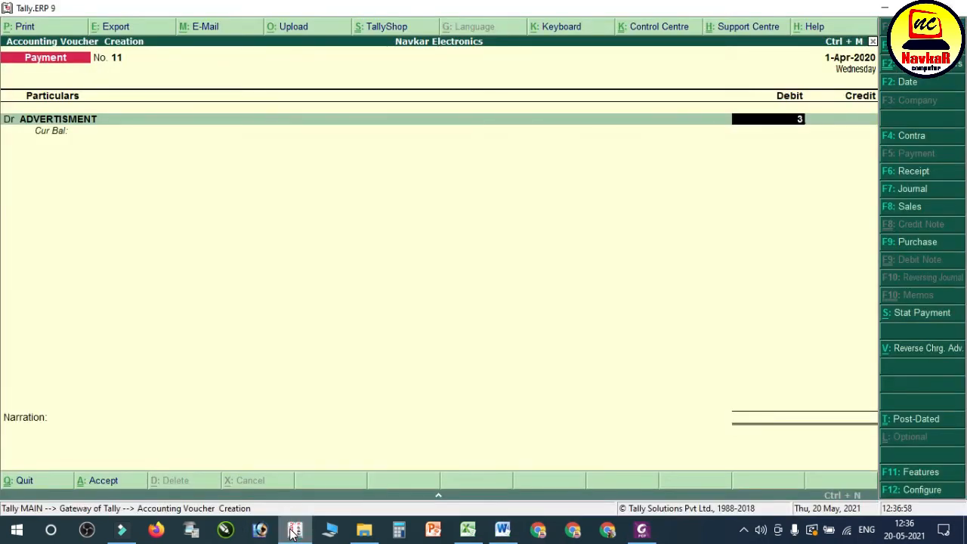
pyautogui.write('300')
pyautogui.press('Return')
pyautogui.write('cas')
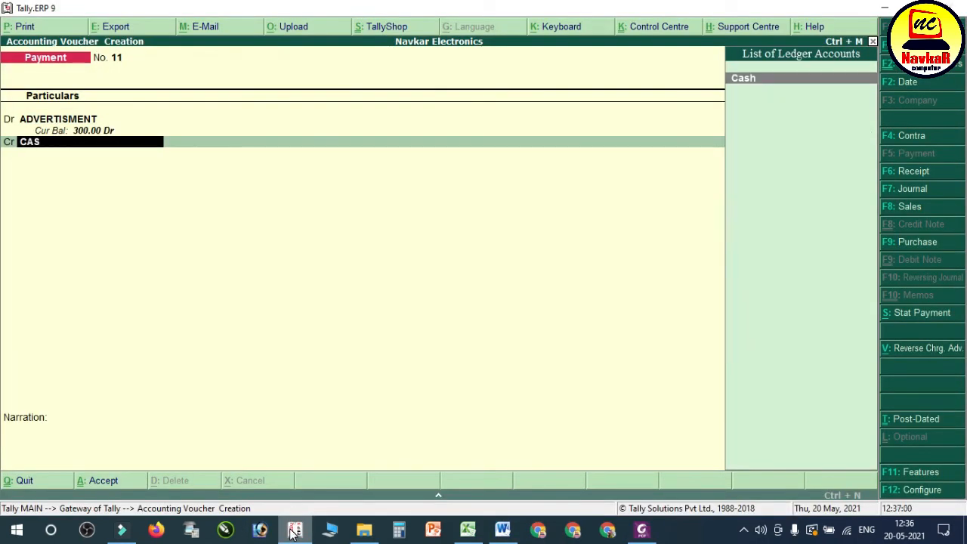
pyautogui.press('Return')
pyautogui.press('Return')
pyautogui.press('Return')
pyautogui.press('Return')
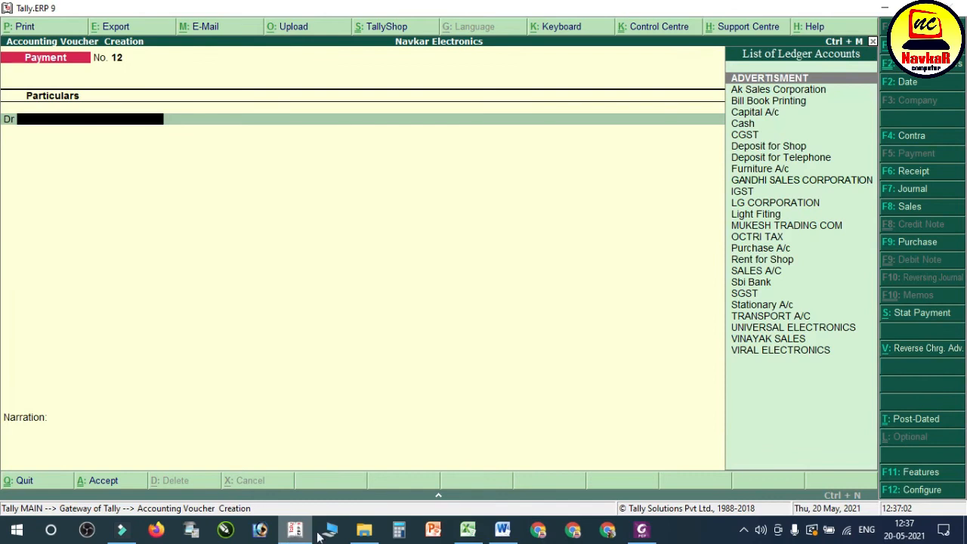
# Step: Read transaction 24 in the Word notes, open a receipt voucher in Tally.ERP 9, and credit VIRAL ELECTRONICS with 50000
pyautogui.click(503, 530)
pyautogui.click(268, 338)
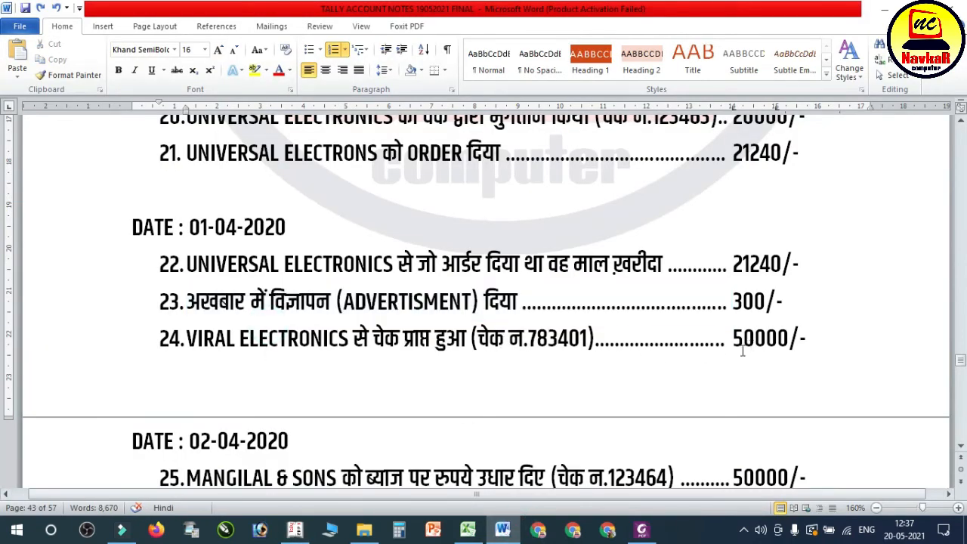
pyautogui.click(295, 531)
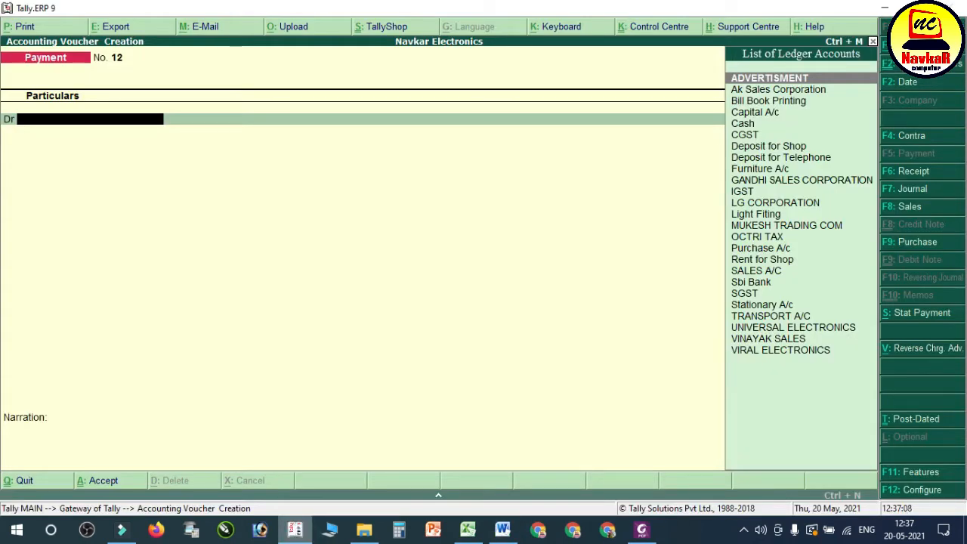
pyautogui.press('F6')
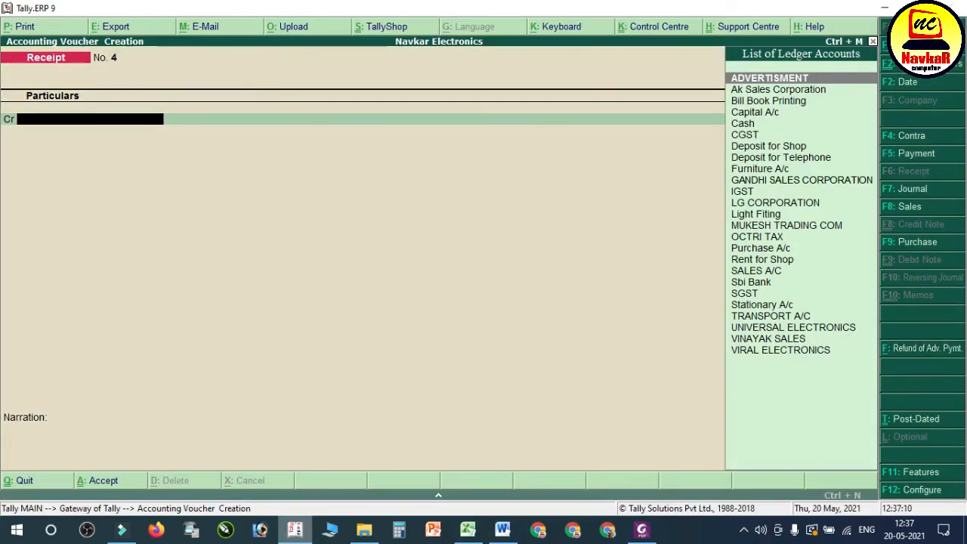
pyautogui.write('VIRA')
pyautogui.press('Return')
pyautogui.write('50000')
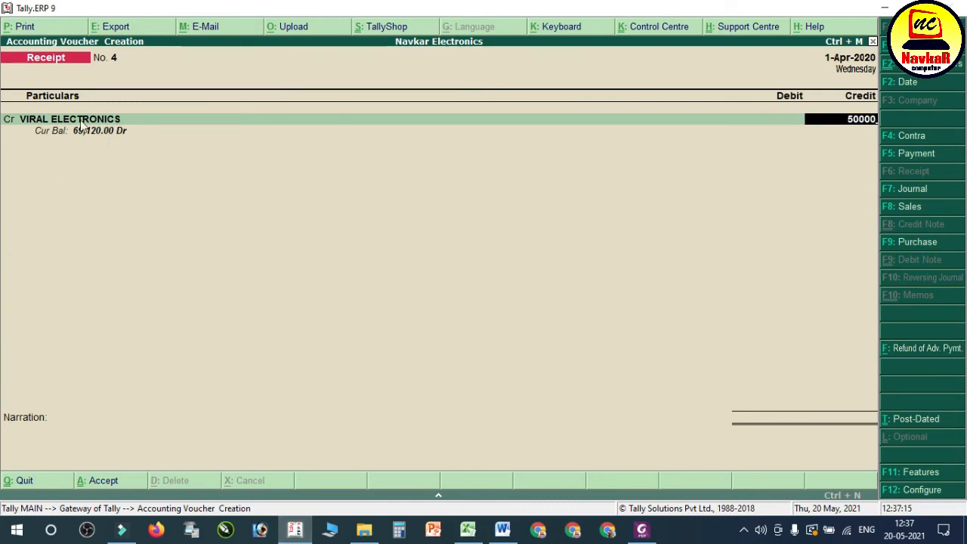
# Step: Allocate the VIRAL ELECTRONICS receipt against pending bill 3 for 12,480.00 and bill 4 for 37,520.00
pyautogui.press('Return')
pyautogui.press('Return')
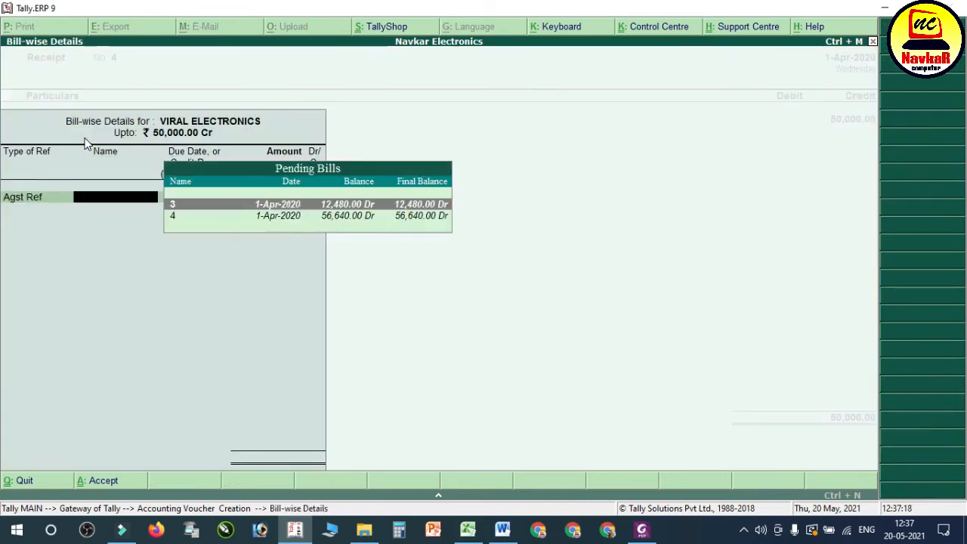
pyautogui.press('Return')
pyautogui.press('Return')
pyautogui.press('Return')
pyautogui.press('Return')
pyautogui.press('Return')
pyautogui.press('Return')
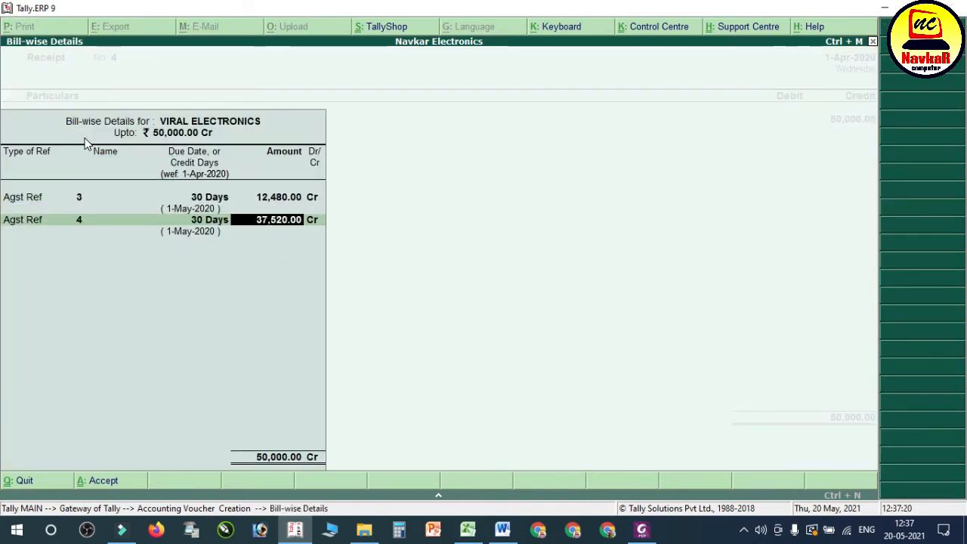
# Step: Debit Sbi Bank with 50,000.00 by Cheque/DD dated 1-Apr-2020, leave the instrument number blank, and save the receipt
pyautogui.press('Return')
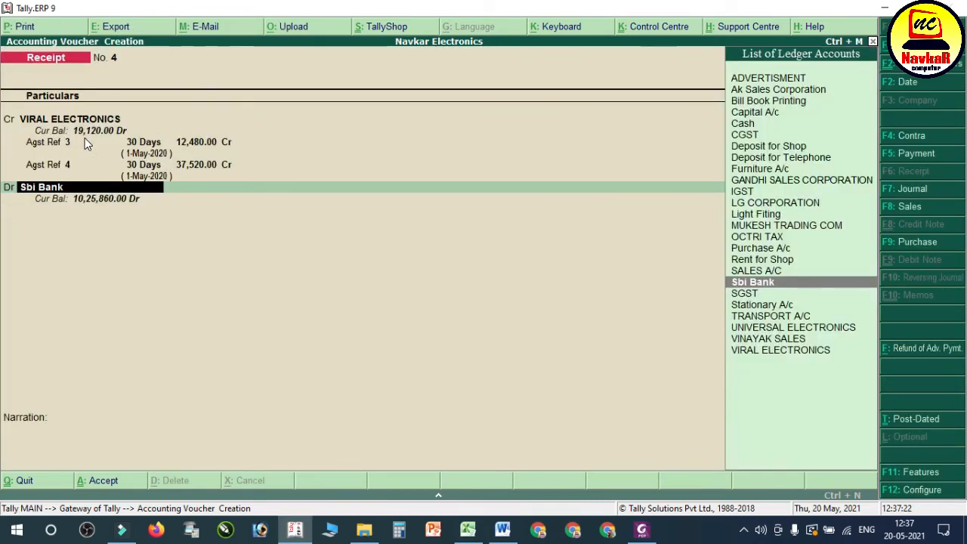
pyautogui.press('Return')
pyautogui.press('Return')
pyautogui.press('Return')
pyautogui.press('Return')
pyautogui.press('Return')
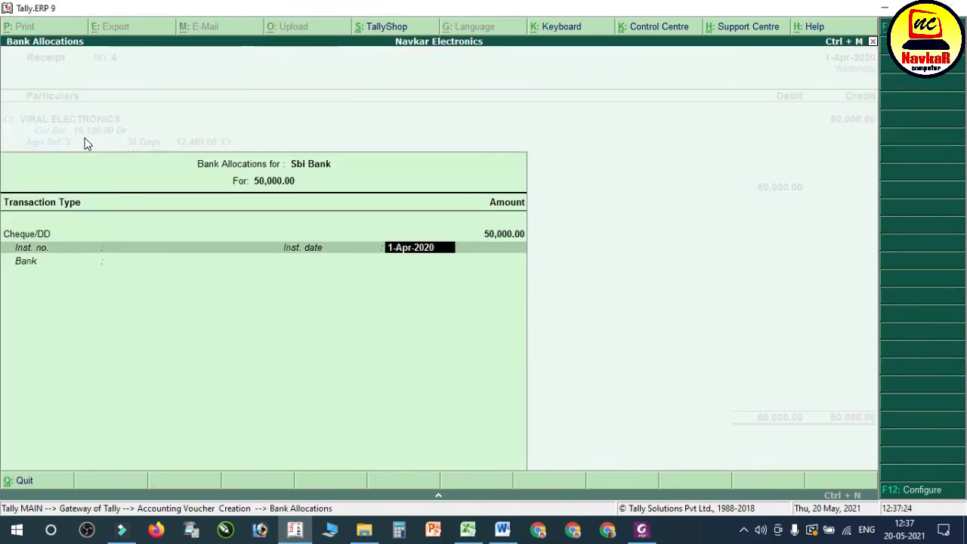
pyautogui.press('Return')
pyautogui.press('Return')
pyautogui.press('Return')
pyautogui.press('Return')
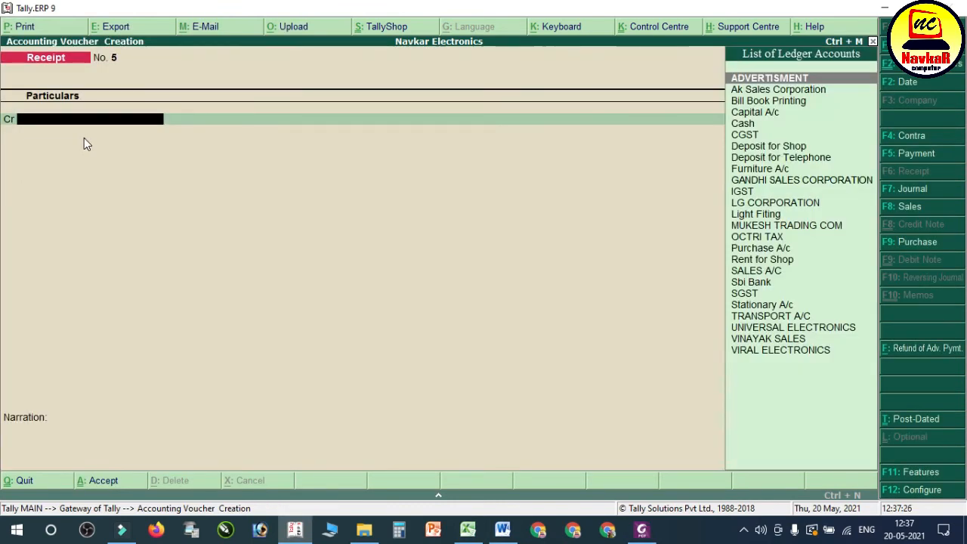
# Step: Read transaction 25 in the Word notes and open a payment voucher in Tally.ERP 9
pyautogui.click(505, 534)
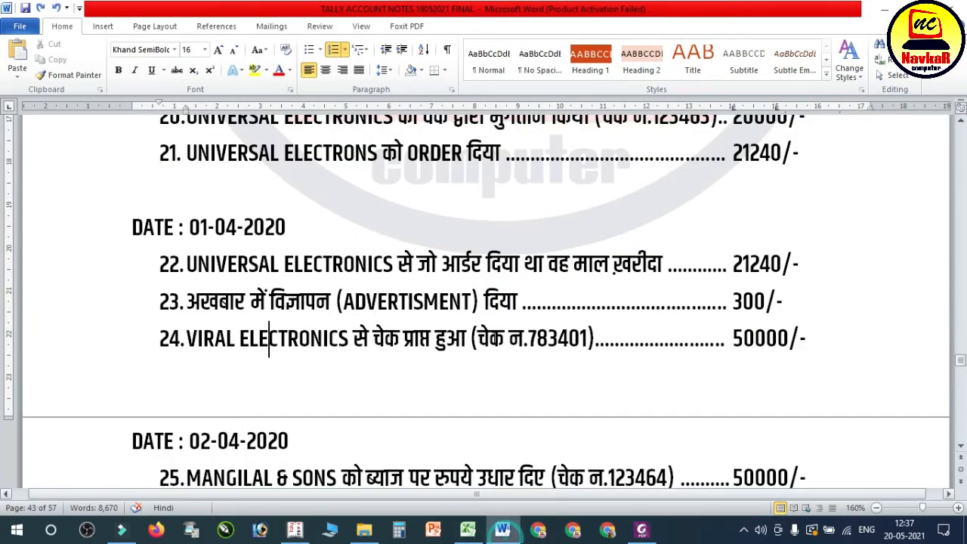
pyautogui.scroll(-3, 385, 326)
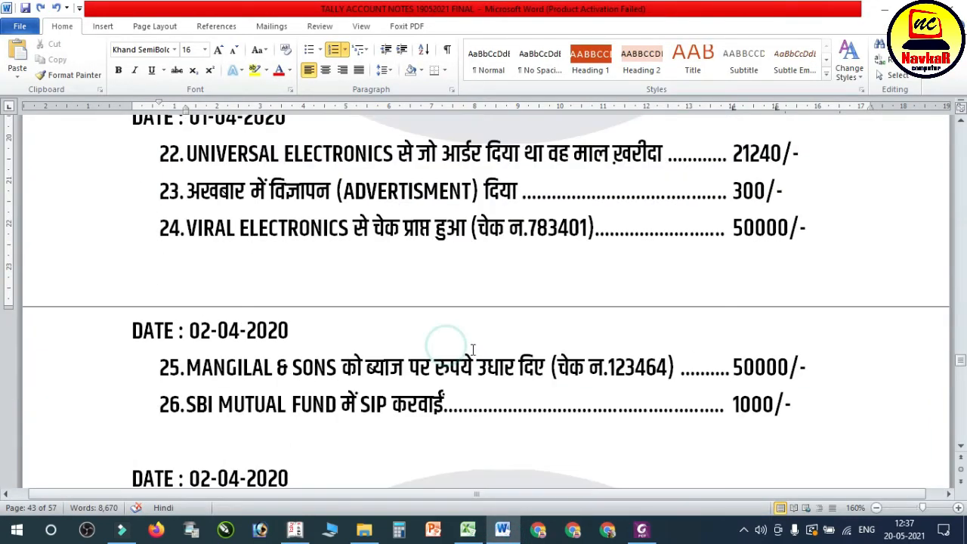
pyautogui.scroll(3, 305, 244)
pyautogui.moveTo(339, 313); pyautogui.dragTo(789, 317)
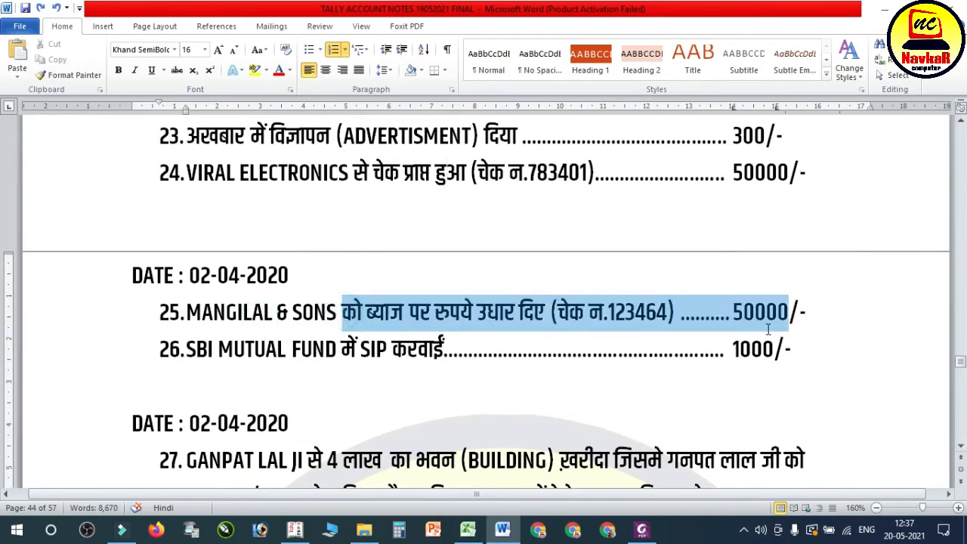
pyautogui.click(295, 529)
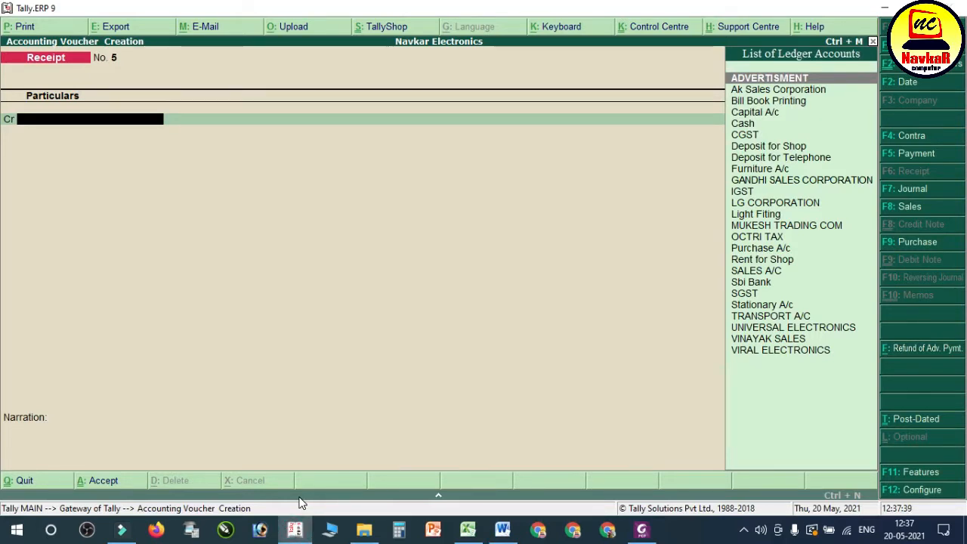
pyautogui.press('F5')
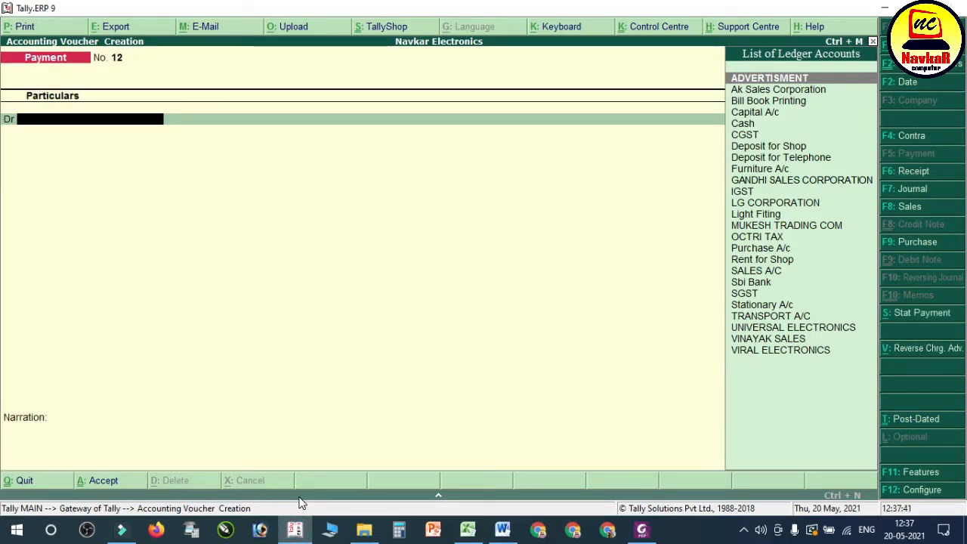
# Step: Create the ledger MANGILAL AND SONS under Loans & Advances (Asset), keeping the remaining defaults, and use it as the payment's debit account
pyautogui.hotkey('alt', 'c')
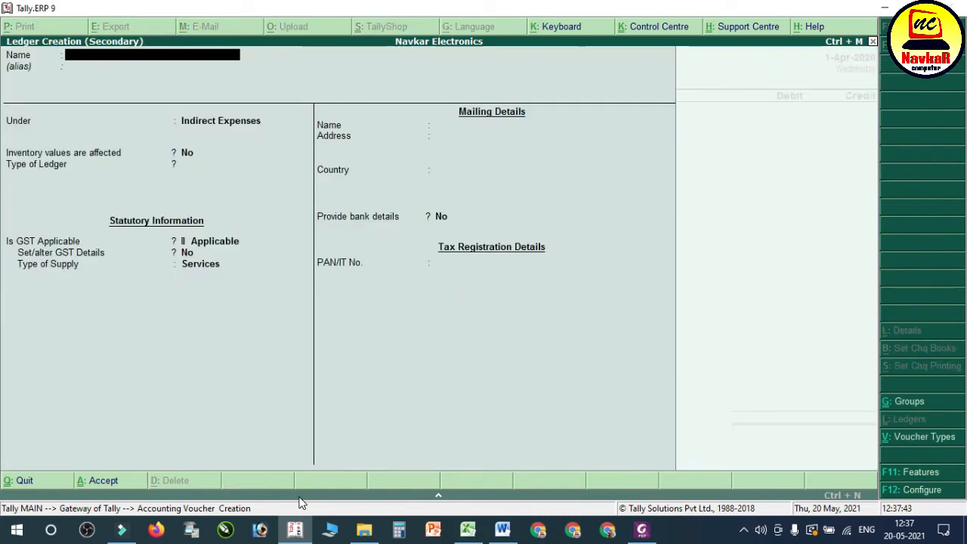
pyautogui.write('MANGILAL')
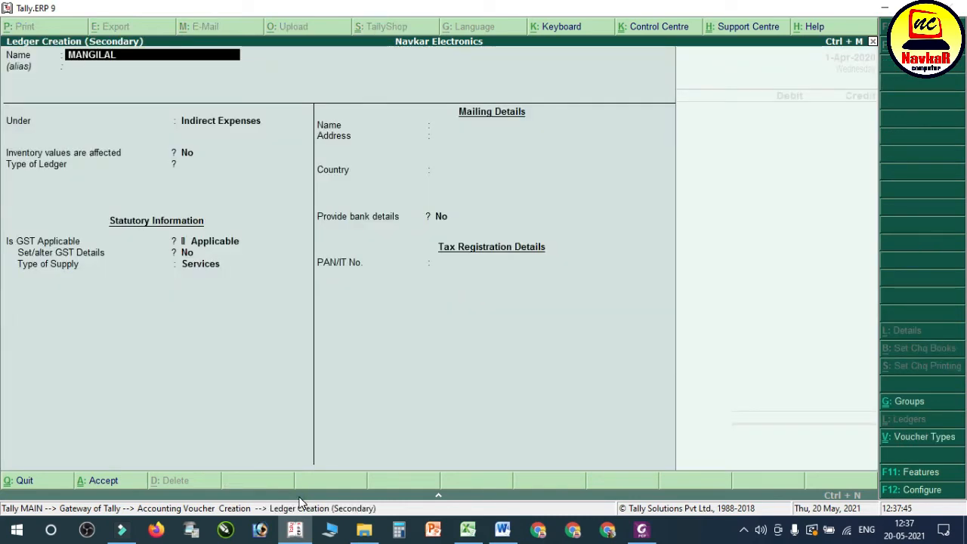
pyautogui.press('Return')
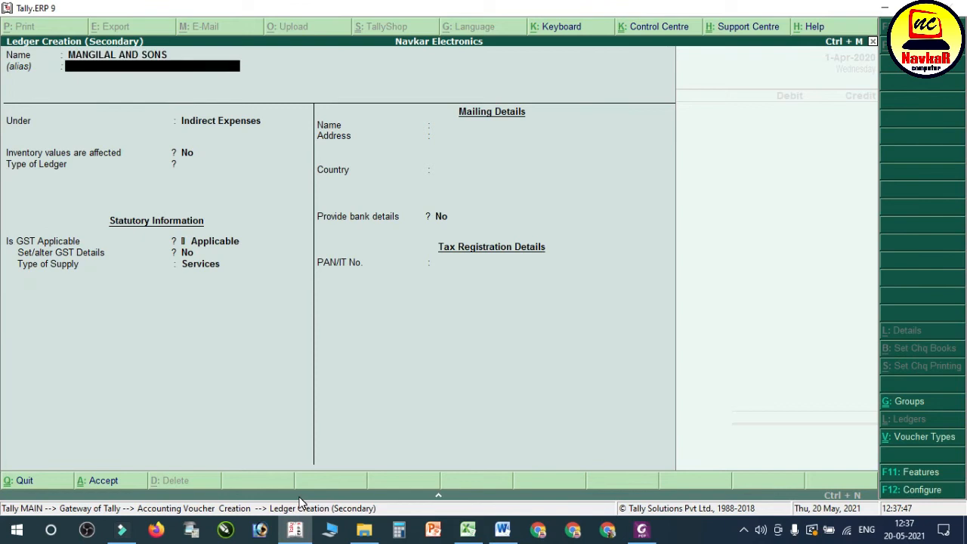
pyautogui.press('Return')
pyautogui.write('LOA')
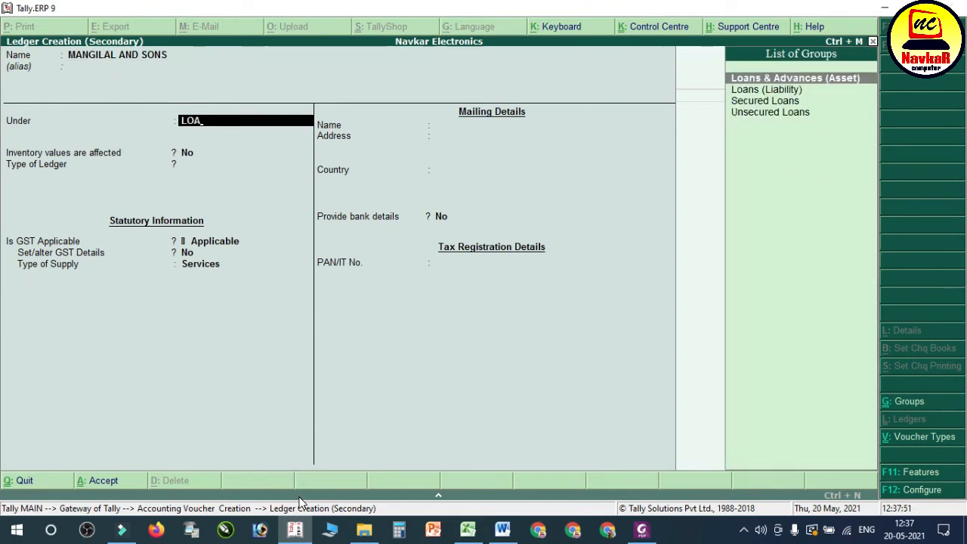
pyautogui.press('Return')
pyautogui.press('Return')
pyautogui.press('Return')
pyautogui.press('Return')
pyautogui.press('Return')
pyautogui.press('Return')
pyautogui.press('Return')
pyautogui.press('Return')
pyautogui.press('Return')
pyautogui.press('Return')
# Step: Debit MANGILAL AND SONS with 50,000.00, check the payment method in the Word notes, credit Sbi Bank instead of Cash, and save the payment
pyautogui.press('Return')
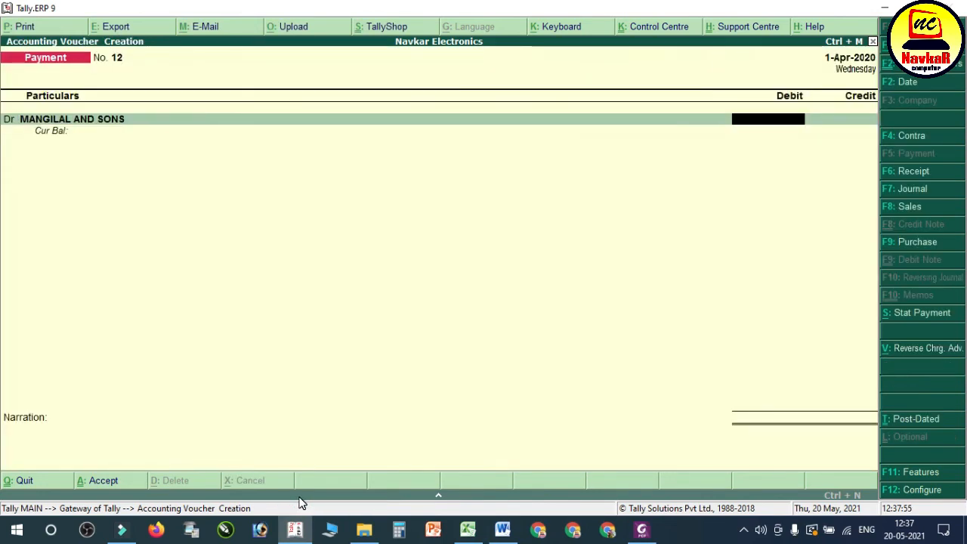
pyautogui.press('Return')
pyautogui.write('CAS')
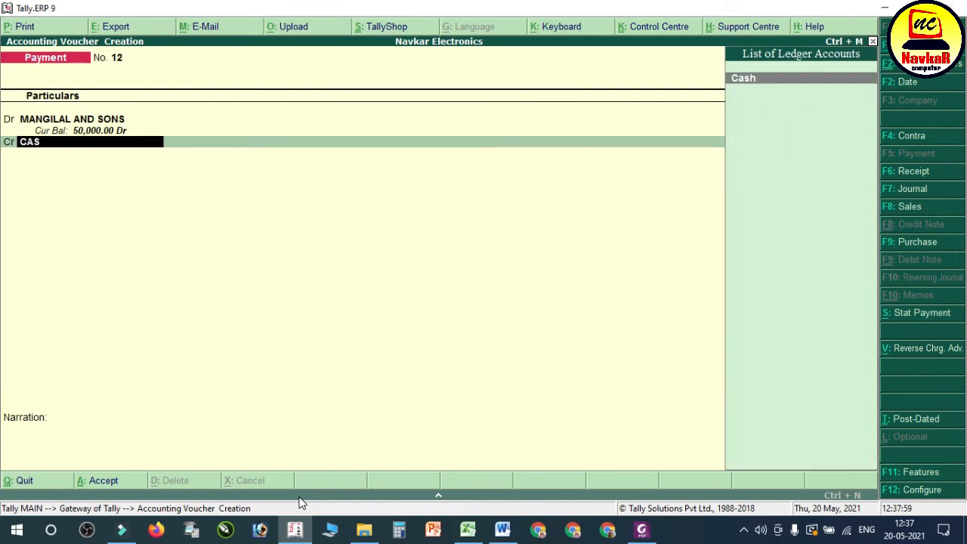
pyautogui.click(502, 529)
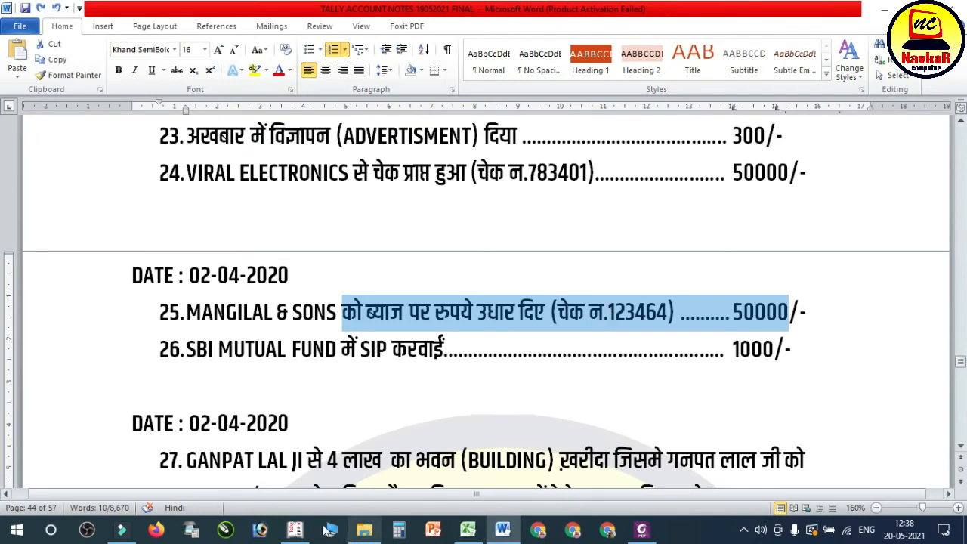
pyautogui.click(295, 531)
pyautogui.press('BackSpace')
pyautogui.press('BackSpace')
pyautogui.press('BackSpace')
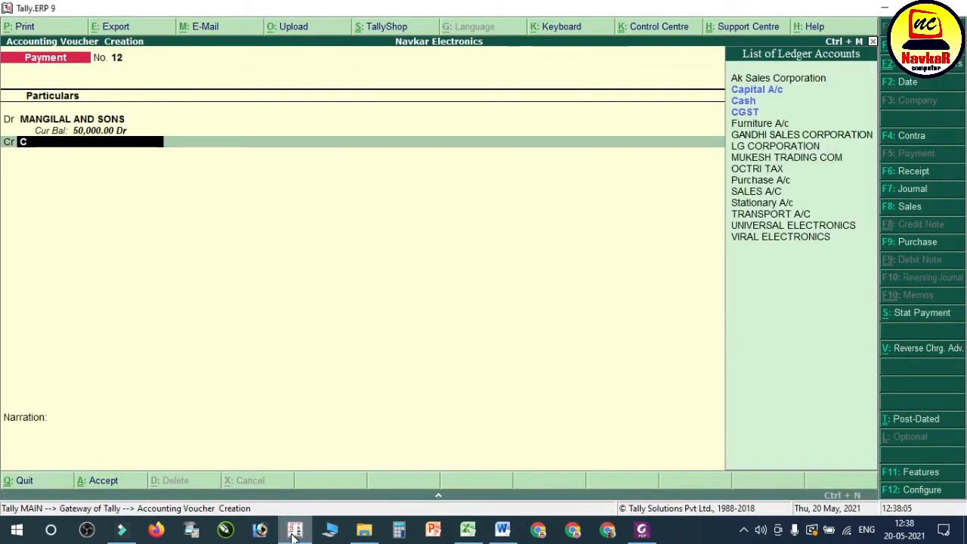
pyautogui.write('Sb')
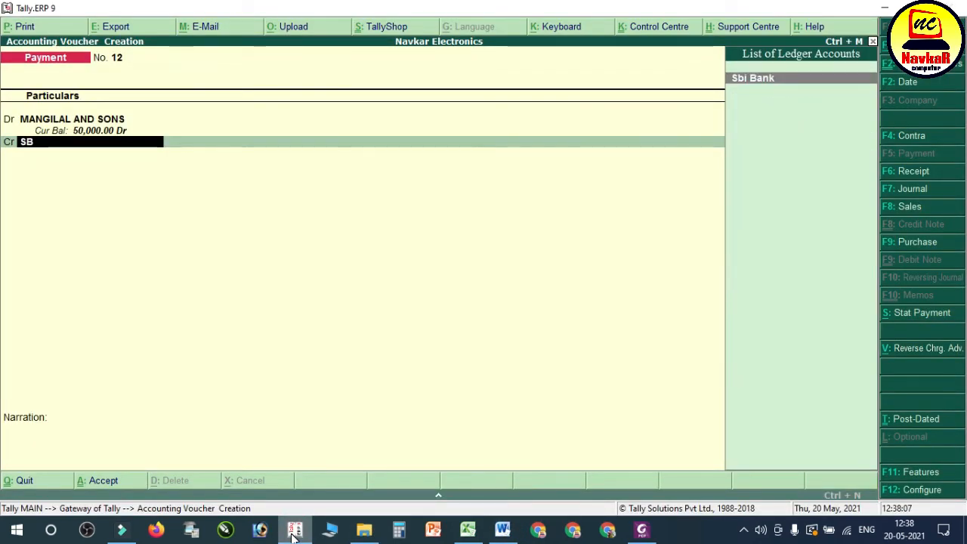
pyautogui.press('Return')
pyautogui.press('Return')
pyautogui.press('Return')
pyautogui.press('Return')
pyautogui.press('Return')
pyautogui.press('Return')
pyautogui.press('Return')
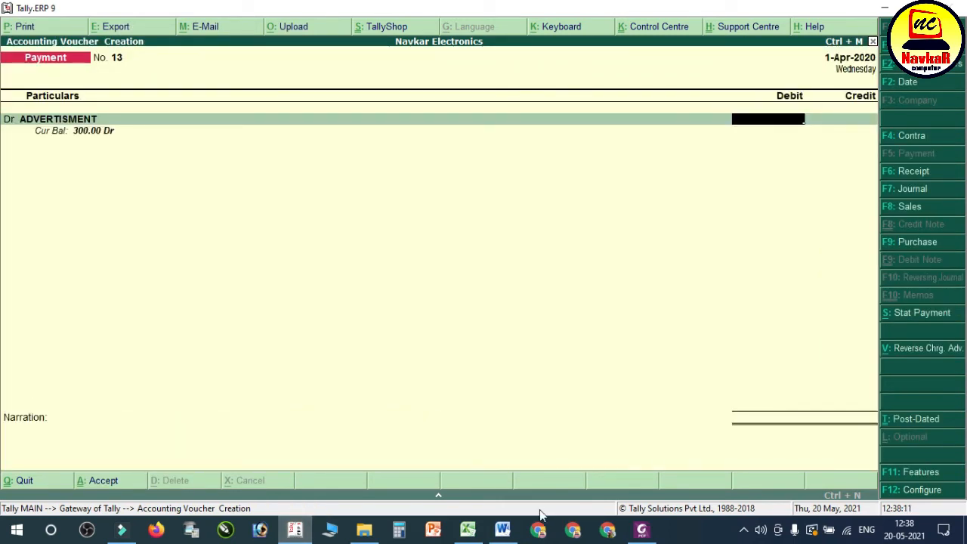
# Step: Read transaction 26 in the Word notes and start a new ledger named SIP SIB MUTUAL FUND from the payment's debit line
pyautogui.click(502, 529)
pyautogui.click(307, 350)
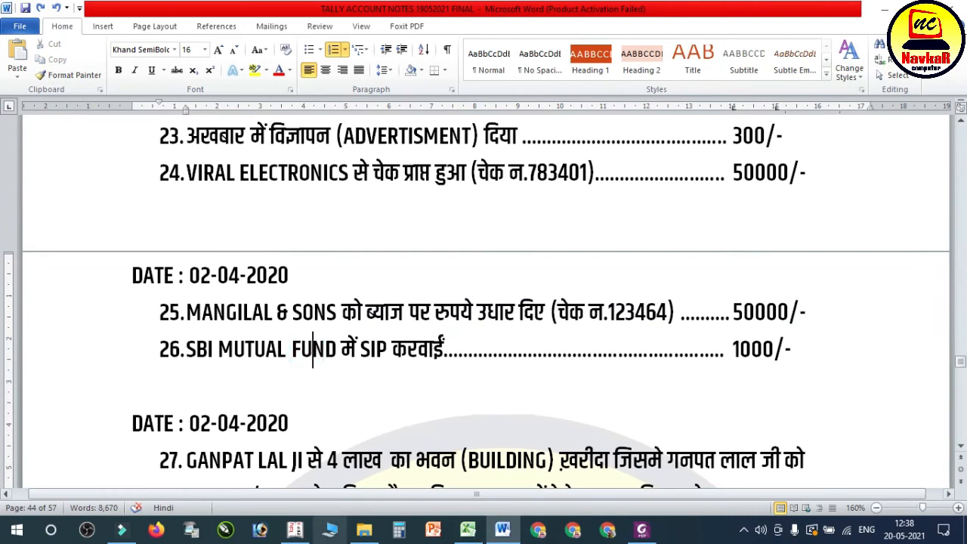
pyautogui.click(295, 529)
pyautogui.press('BackSpace')
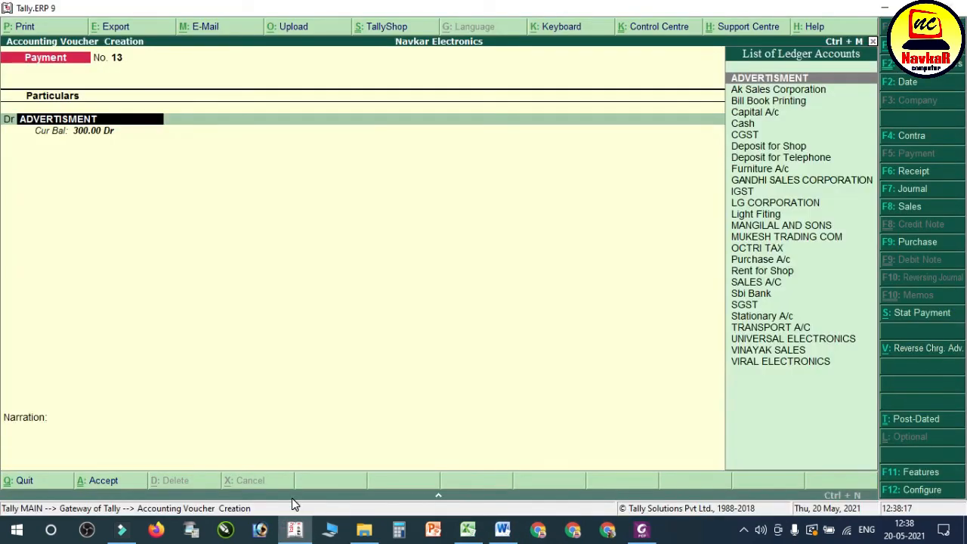
pyautogui.hotkey('alt', 'c')
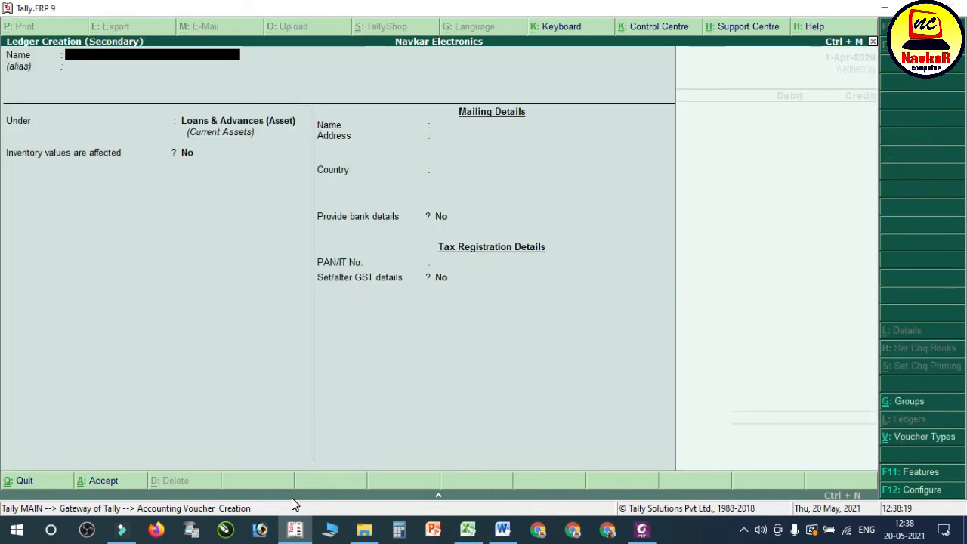
pyautogui.write('SIB MU')
pyautogui.press('BackSpace')
pyautogui.press('BackSpace')
pyautogui.press('BackSpace')
pyautogui.write('SIB')
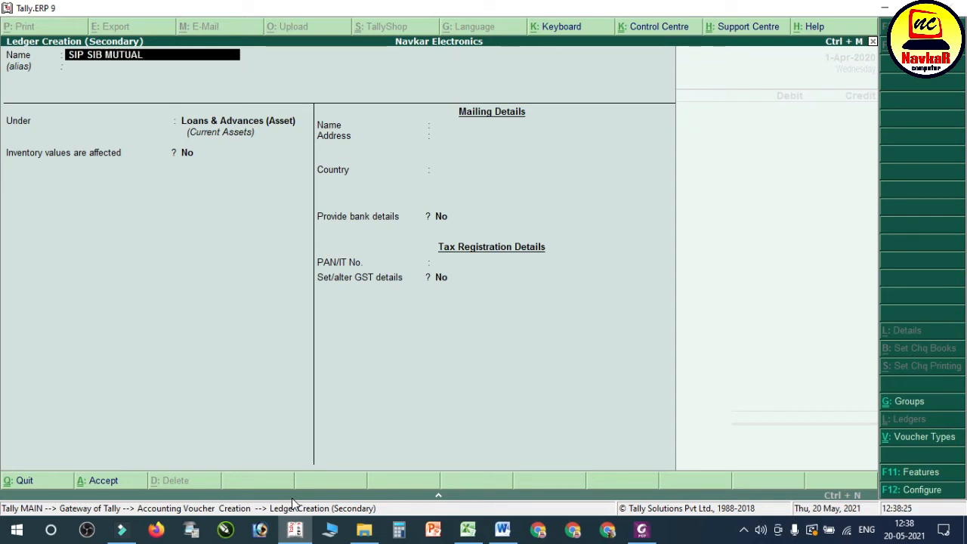
pyautogui.write('FUND')
pyautogui.press('Return')
pyautogui.press('Return')
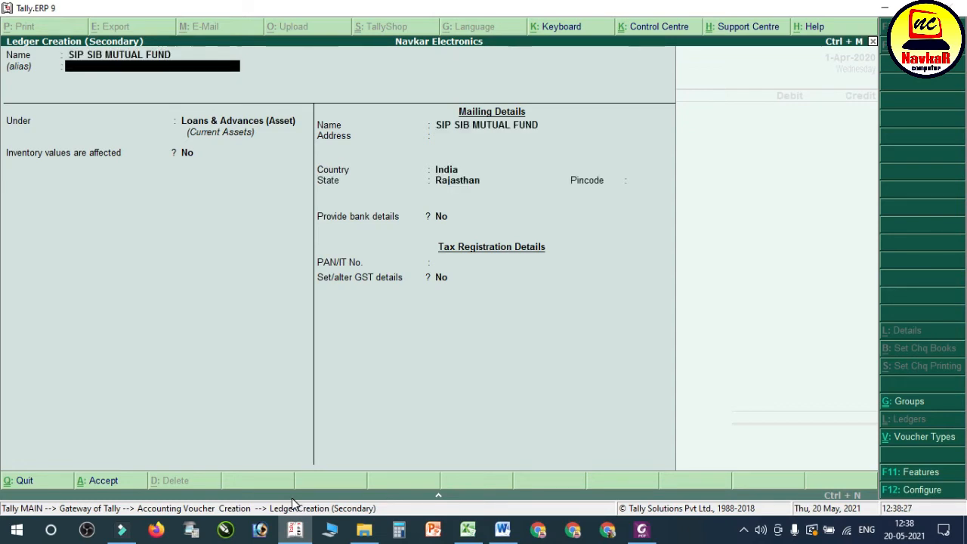
# Step: Choose the group for the SIP SIB MUTUAL FUND ledger, keep its remaining defaults, and save it
pyautogui.write('ind')
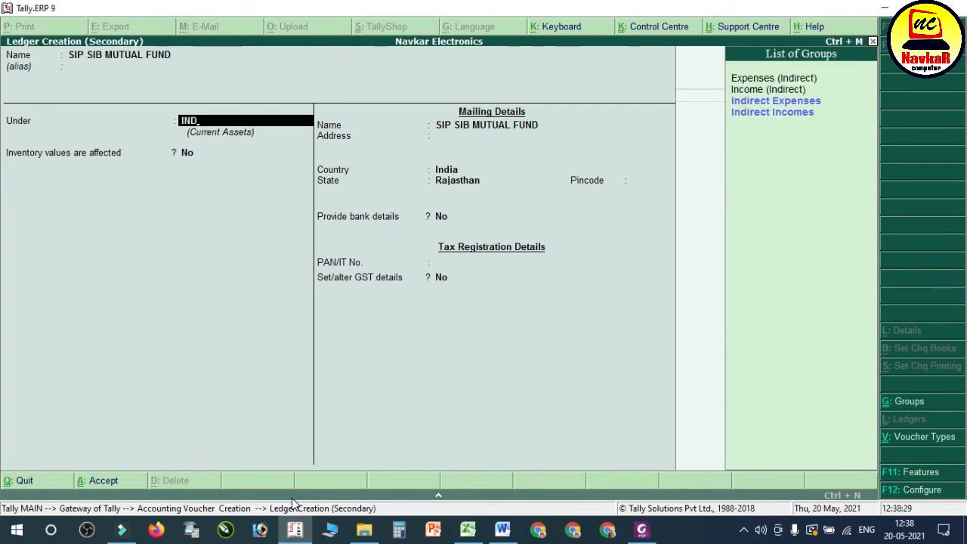
pyautogui.press('BackSpace')
pyautogui.press('Down')
pyautogui.press('Down')
pyautogui.press('Down')
pyautogui.press('Down')
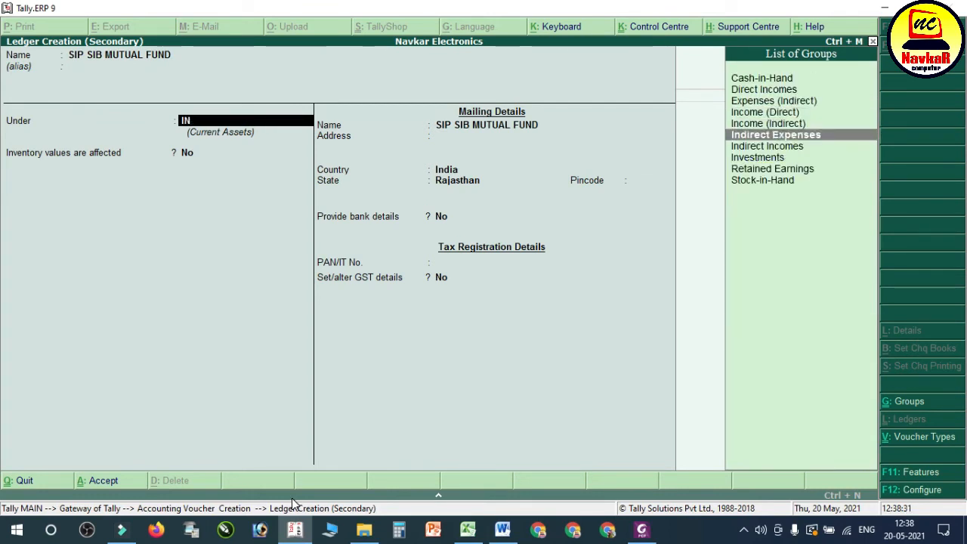
pyautogui.press('Return')
# Step: Debit SIP SIB MUTUAL FUND with 1000 as in the Word notes, credit Cash, and save the payment without a narration
pyautogui.press('Return')
pyautogui.press('Return')
pyautogui.press('Return')
pyautogui.press('Return')
pyautogui.press('Return')
pyautogui.press('Return')
pyautogui.press('Return')
pyautogui.write('1000')
pyautogui.press('Return')
pyautogui.write('CAs')
pyautogui.press('Return')
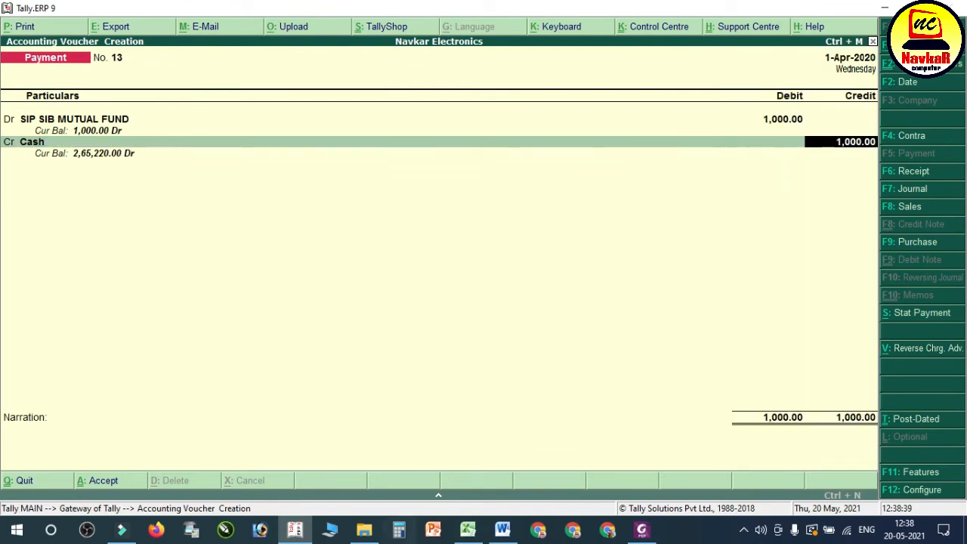
pyautogui.click(508, 531)
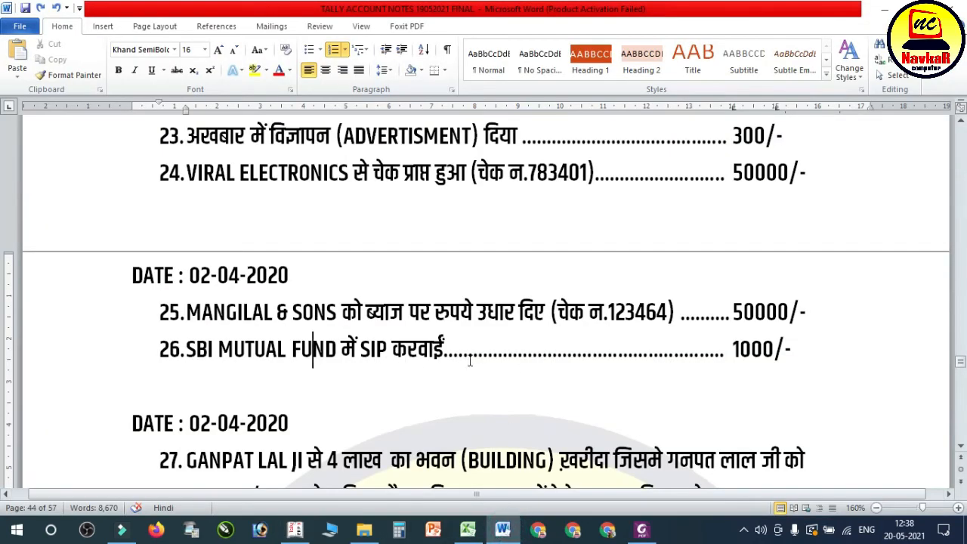
pyautogui.click(505, 532)
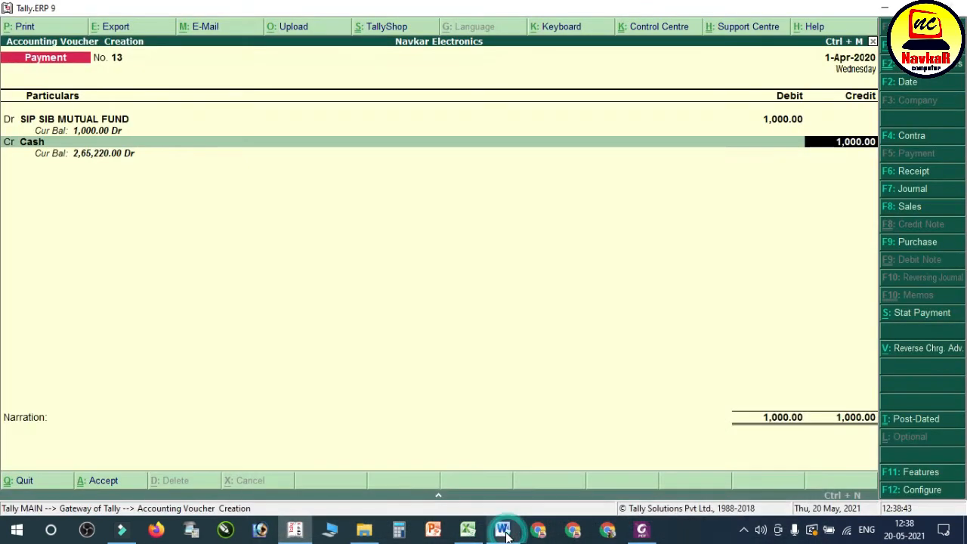
pyautogui.press('Return')
pyautogui.press('Return')
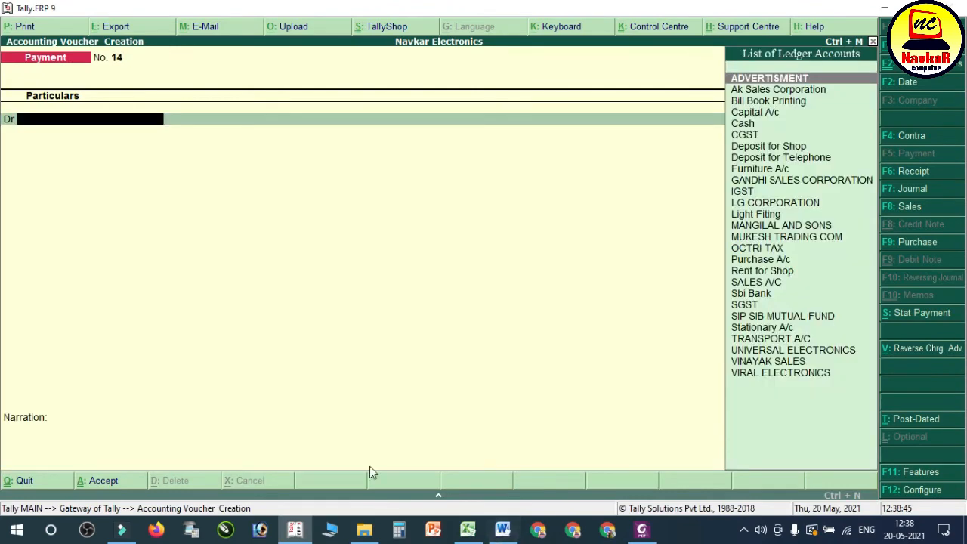
# Step: Read transaction 27 in the Word notes about the building purchase and its part payment by cheque, undoing the accidental list indentation
pyautogui.click(295, 530)
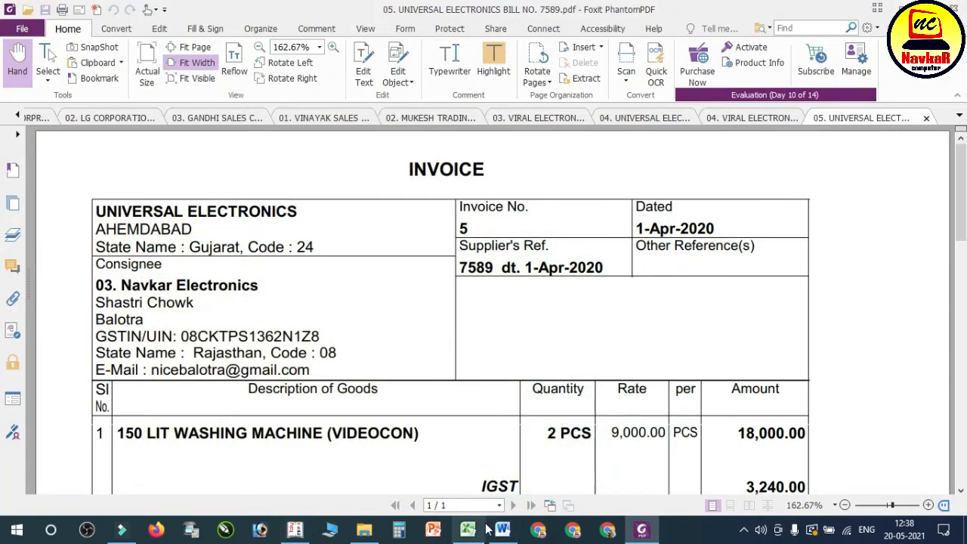
pyautogui.click(502, 530)
pyautogui.scroll(-3, 331, 308)
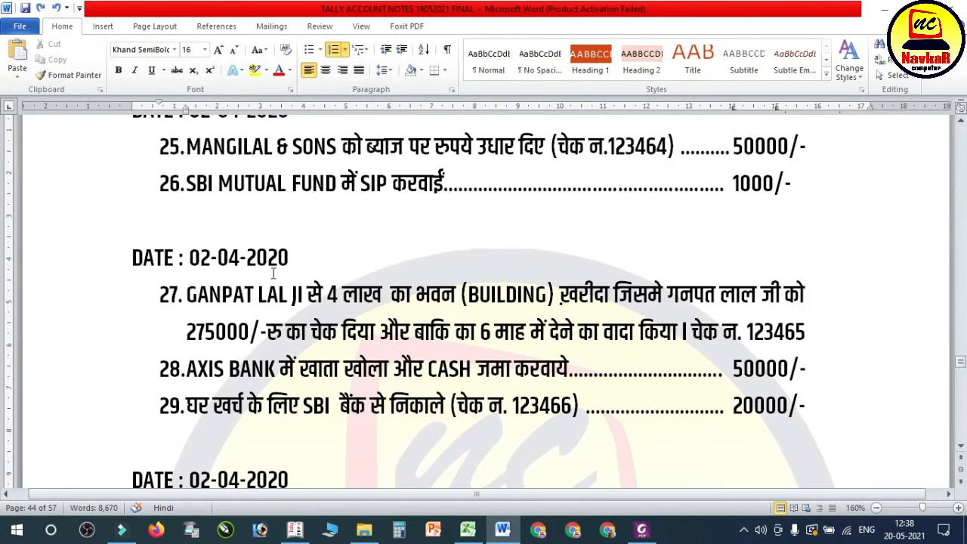
pyautogui.scroll(-1, 273, 274)
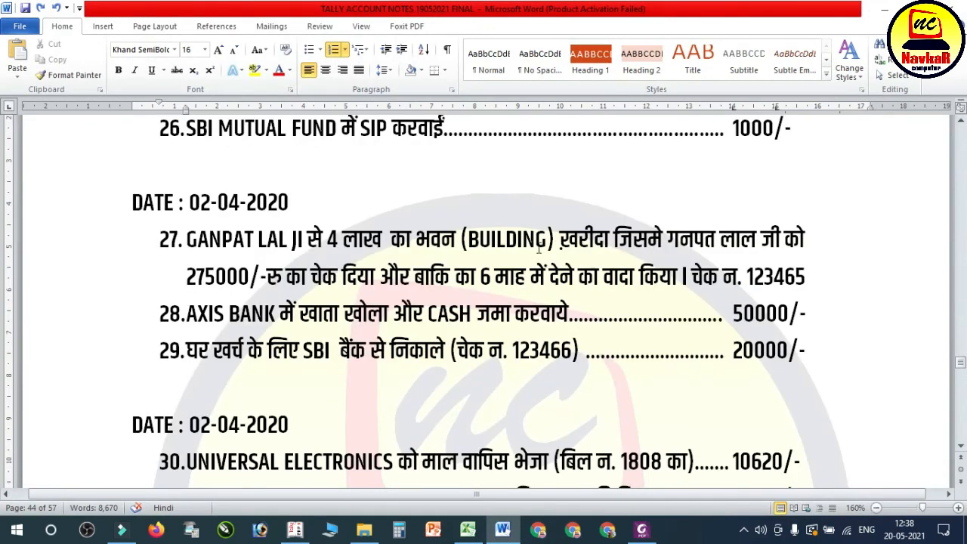
pyautogui.moveTo(612, 240); pyautogui.dragTo(760, 241)
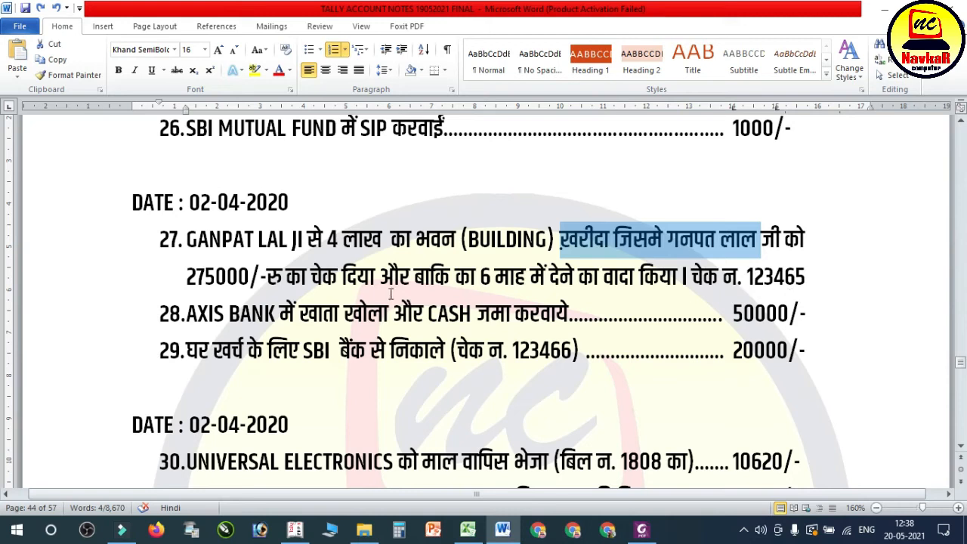
pyautogui.click(374, 276)
pyautogui.click(184, 243)
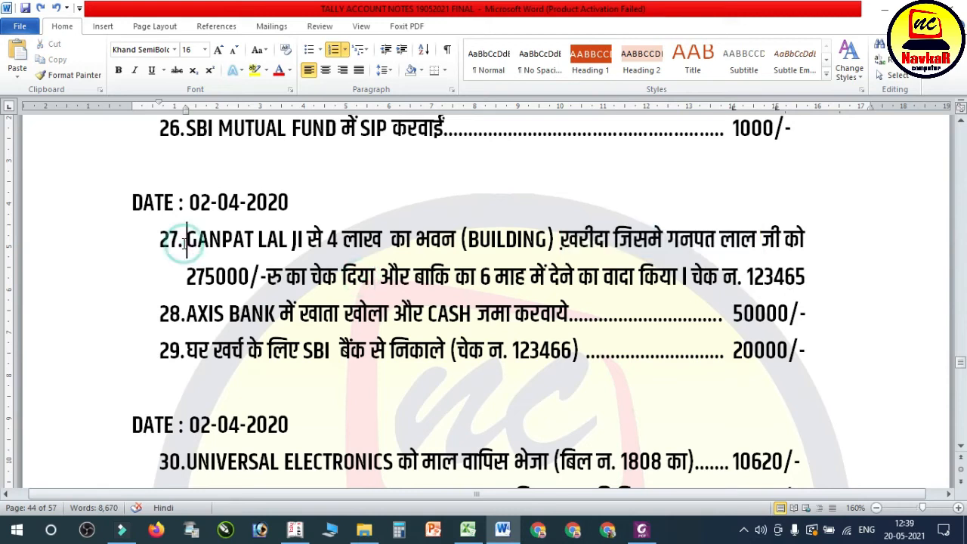
pyautogui.moveTo(181, 243); pyautogui.dragTo(225, 243)
pyautogui.hotkey('ctrl', 'z')
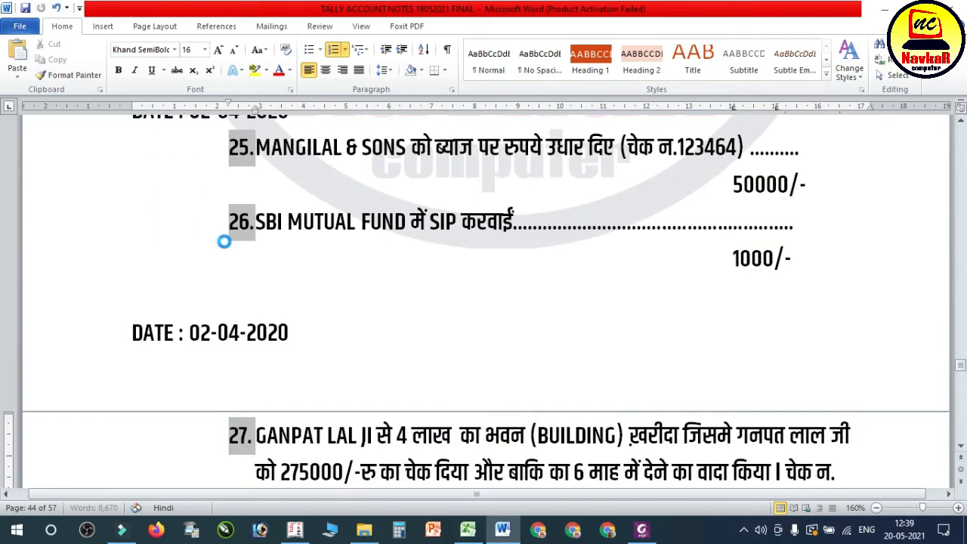
pyautogui.click(247, 201)
pyautogui.scroll(1, 248, 201)
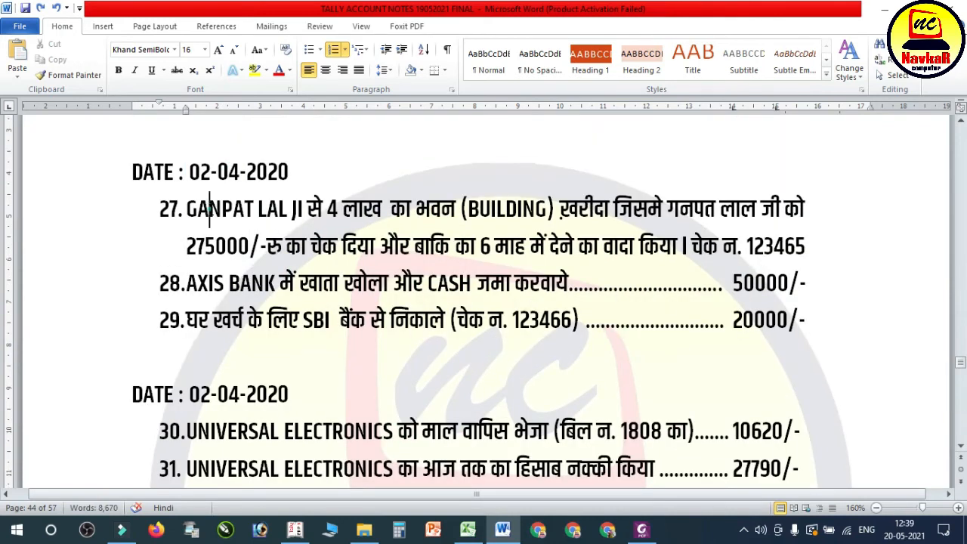
# Step: Highlight the first line of transaction 27 in the Word notes and open a journal voucher in Tally.ERP 9
pyautogui.moveTo(186, 209); pyautogui.dragTo(786, 210)
pyautogui.click(289, 520)
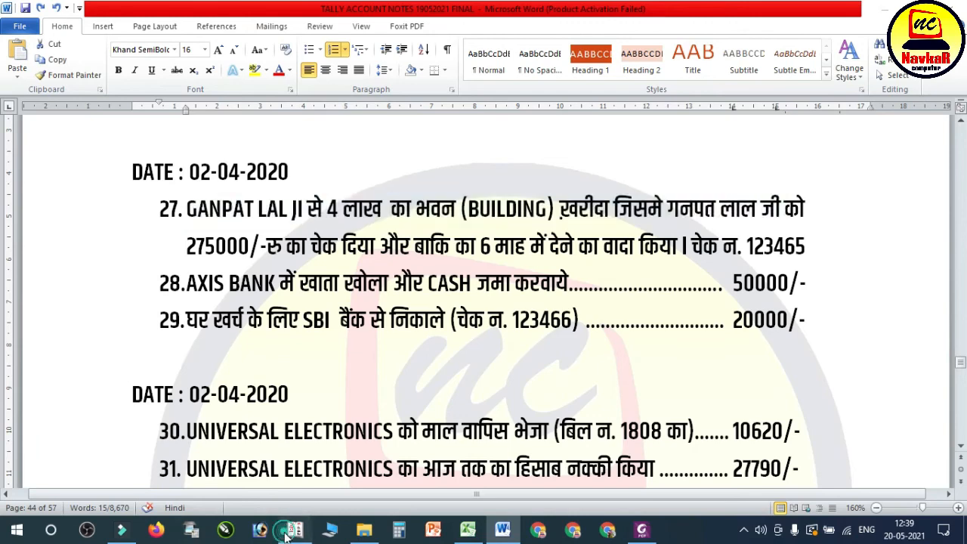
pyautogui.press('F7')
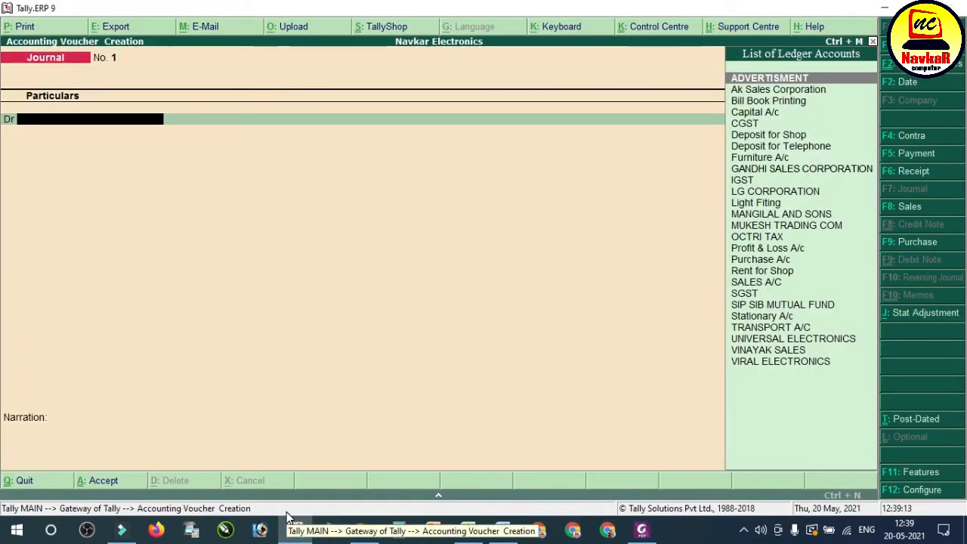
# Step: Create a ledger named BUILDING A/C under Fixed Assets from the journal voucher, keep its remaining defaults, and save it
pyautogui.hotkey('alt', 'c')
pyautogui.write('BUIL')
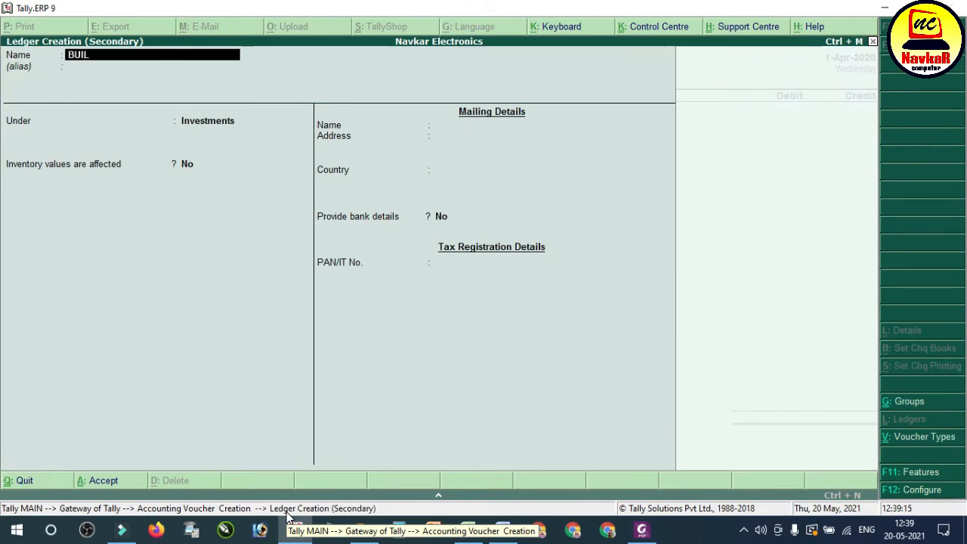
pyautogui.write('DING A/C')
pyautogui.press('Return')
pyautogui.press('Return')
pyautogui.write('f')
pyautogui.press('Return')
pyautogui.press('Return')
pyautogui.press('Return')
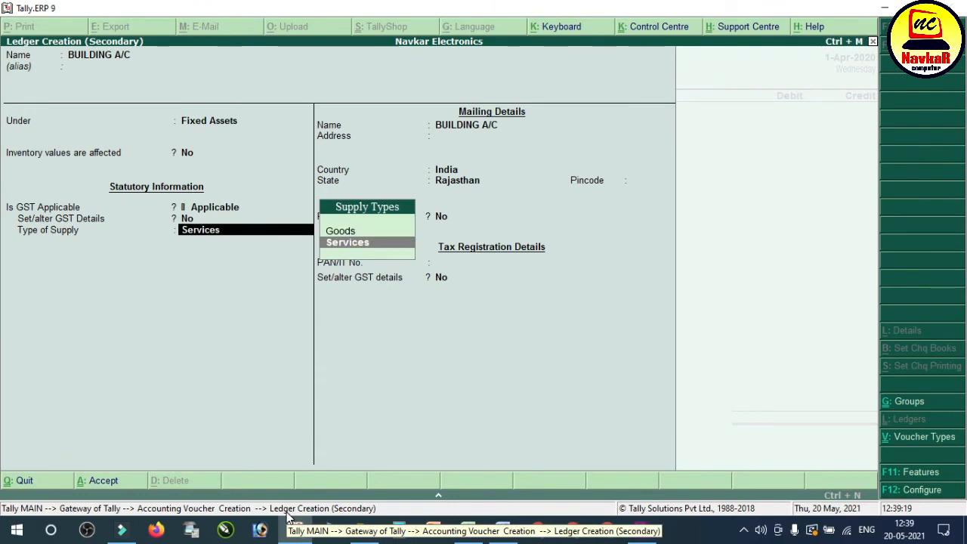
# Step: Debit BUILDING A/C with 4,00,000 in the journal voucher and start the credit line
pyautogui.press('Return')
pyautogui.press('Return')
pyautogui.press('Return')
pyautogui.press('Return')
pyautogui.press('Return')
pyautogui.press('Return')
pyautogui.press('Return')
pyautogui.press('Return')
pyautogui.press('Return')
pyautogui.press('Return')
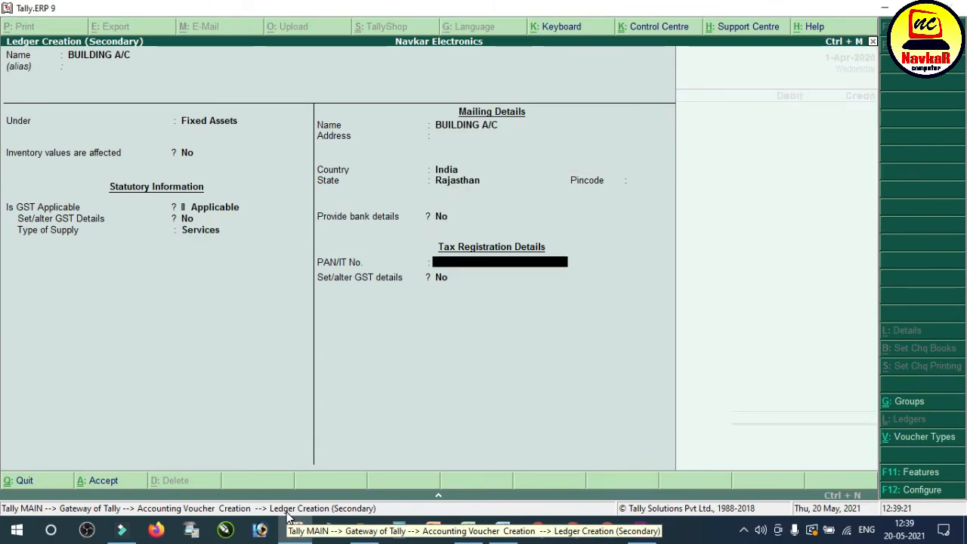
pyautogui.write('4,00,000')
pyautogui.press('Return')
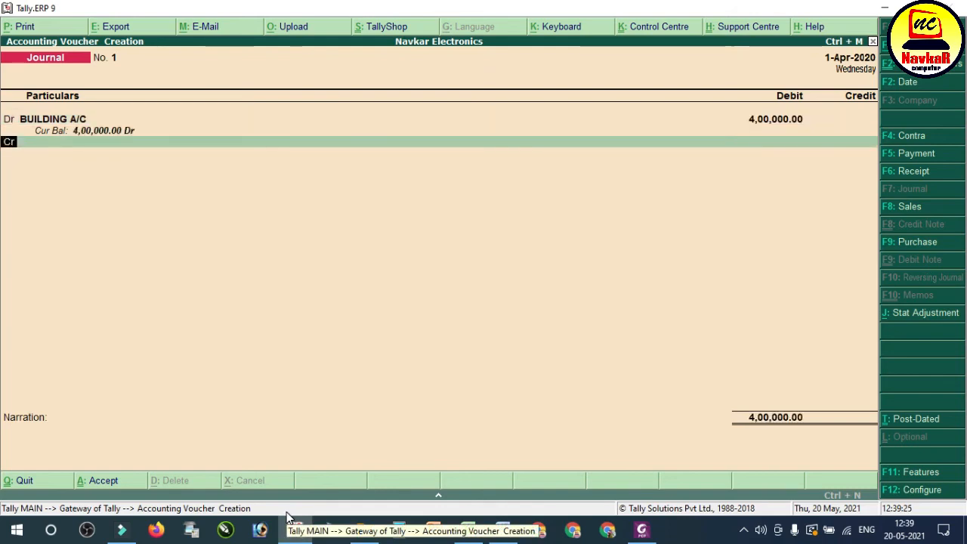
pyautogui.press('Return')
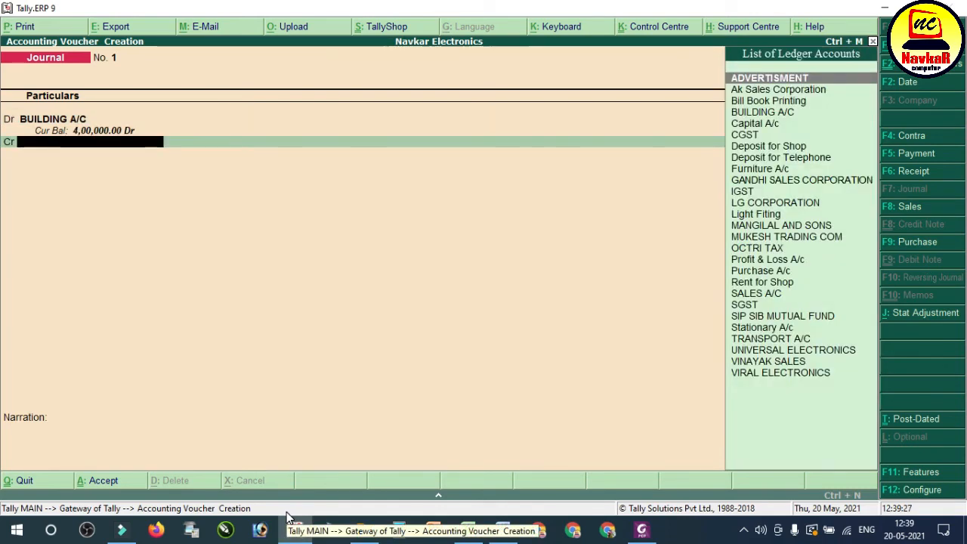
# Step: Start a new ledger for the credit line, naming it after the building's seller in the Word notes and leaving the alias blank
pyautogui.hotkey('alt', 'c')
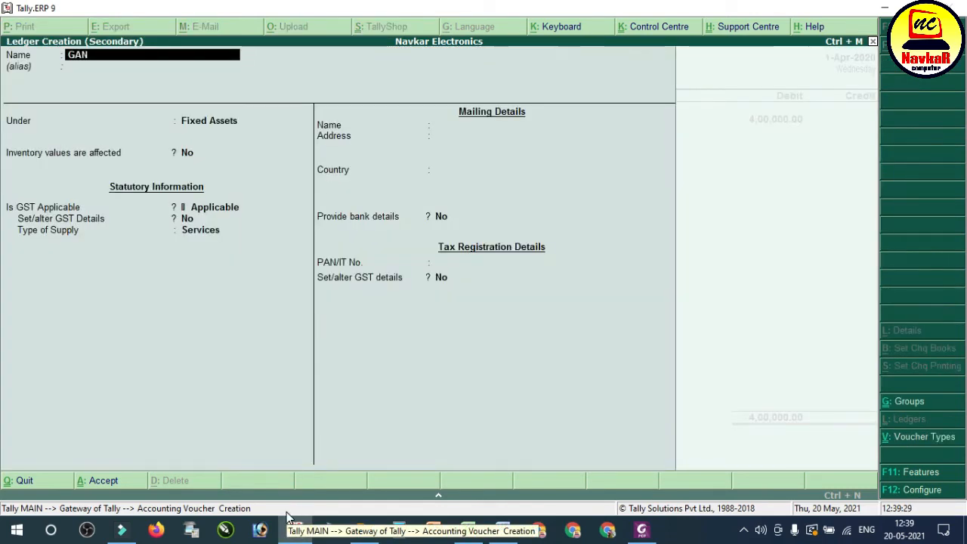
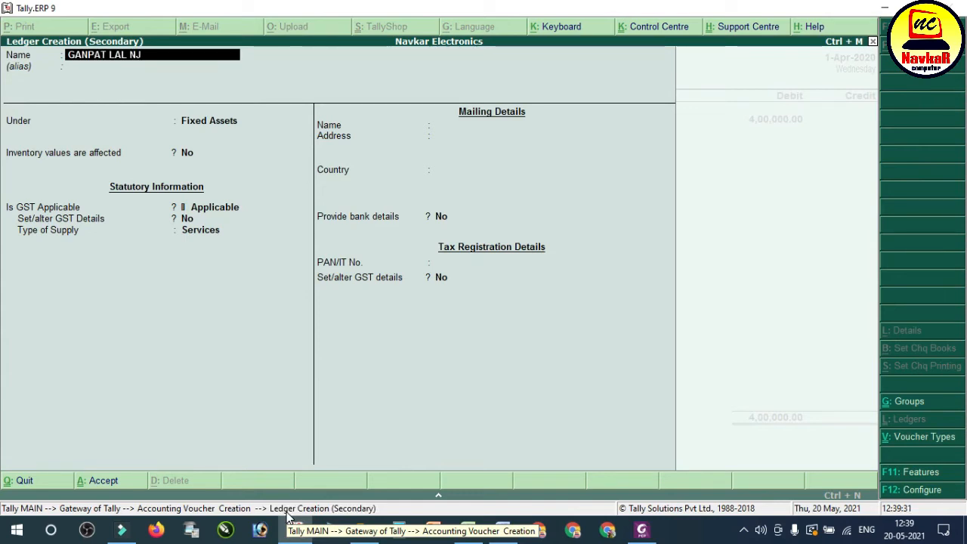
pyautogui.press('Return')
pyautogui.press('BackSpace')
pyautogui.press('End')
pyautogui.press('BackSpace')
pyautogui.press('BackSpace')
pyautogui.press('BackSpace')
pyautogui.write('JI')
pyautogui.press('Return')
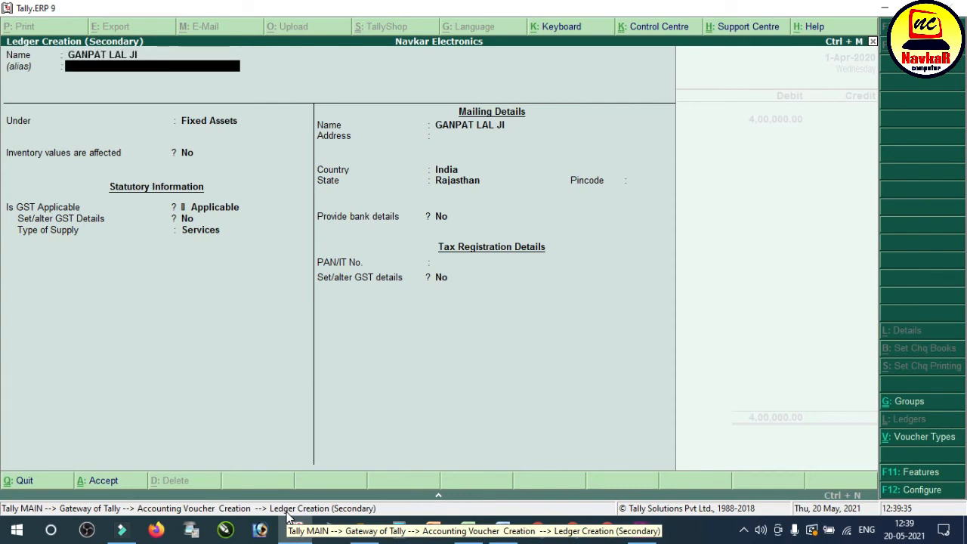
pyautogui.press('Return')
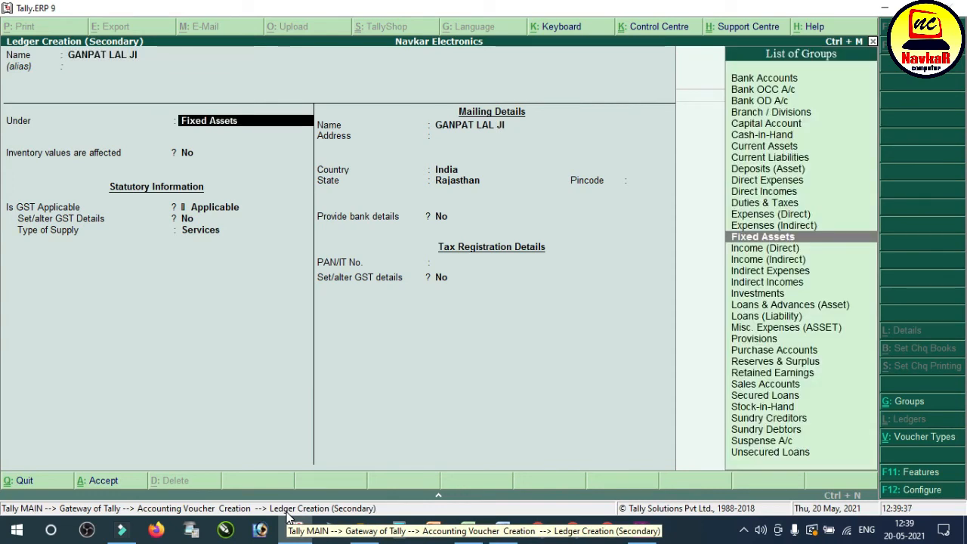
# Step: Place the seller's ledger under Current Liabilities, keep its remaining defaults, and save it
pyautogui.write('cu')
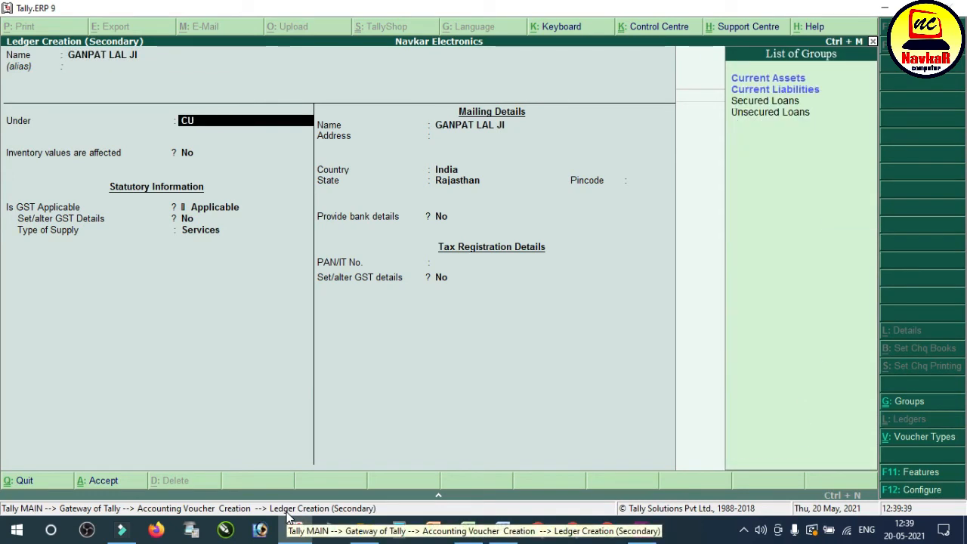
pyautogui.press('Down')
pyautogui.press('Return')
pyautogui.press('Return')
pyautogui.press('Return')
pyautogui.press('Return')
pyautogui.press('Return')
pyautogui.press('Return')
pyautogui.press('Return')
pyautogui.press('Return')
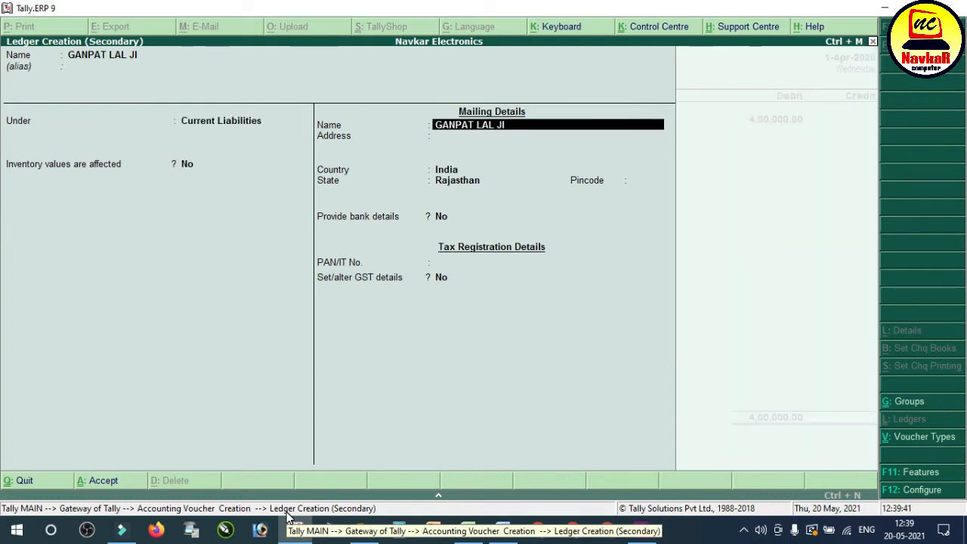
pyautogui.press('Return')
pyautogui.press('Return')
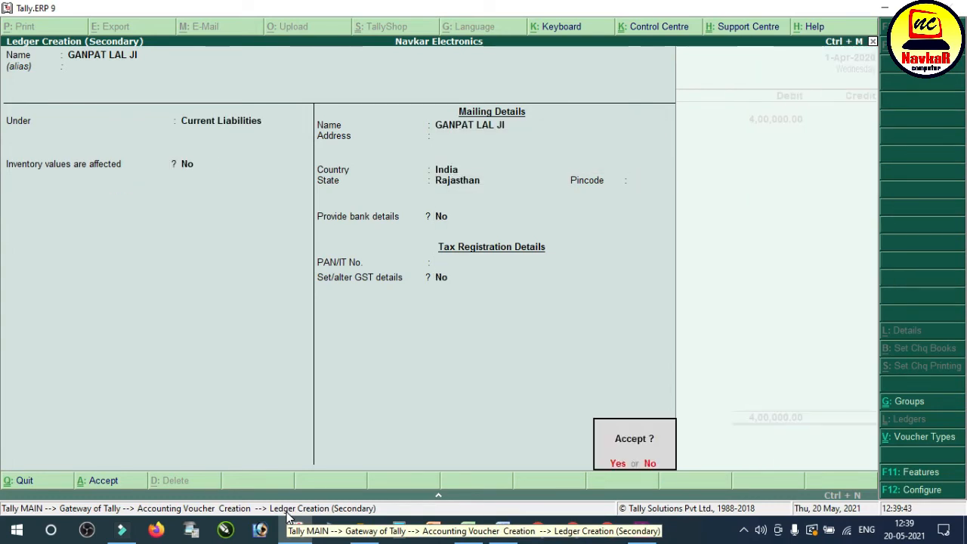
pyautogui.press('Return')
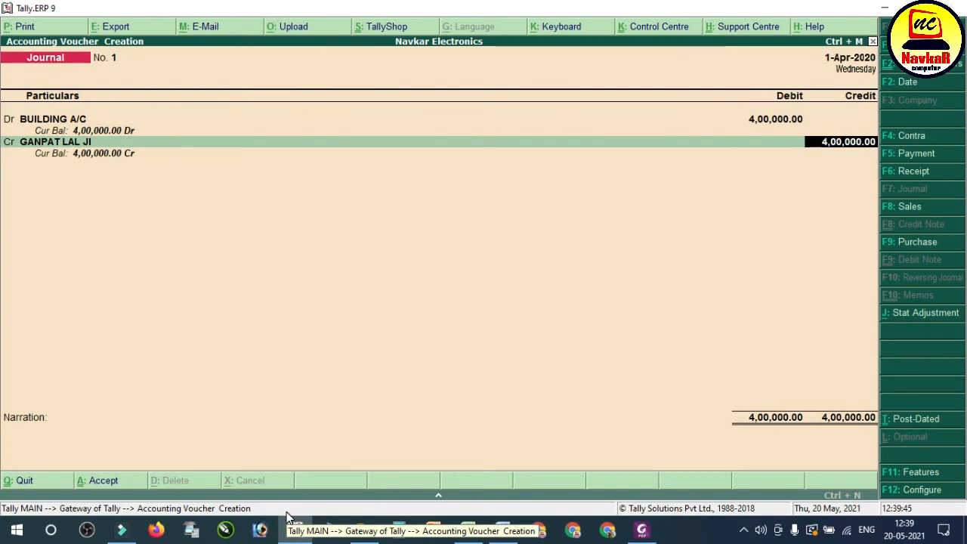
# Step: Credit the seller's ledger with 4,00,000 and save the journal voucher without a narration
pyautogui.press('Return')
pyautogui.press('Return')
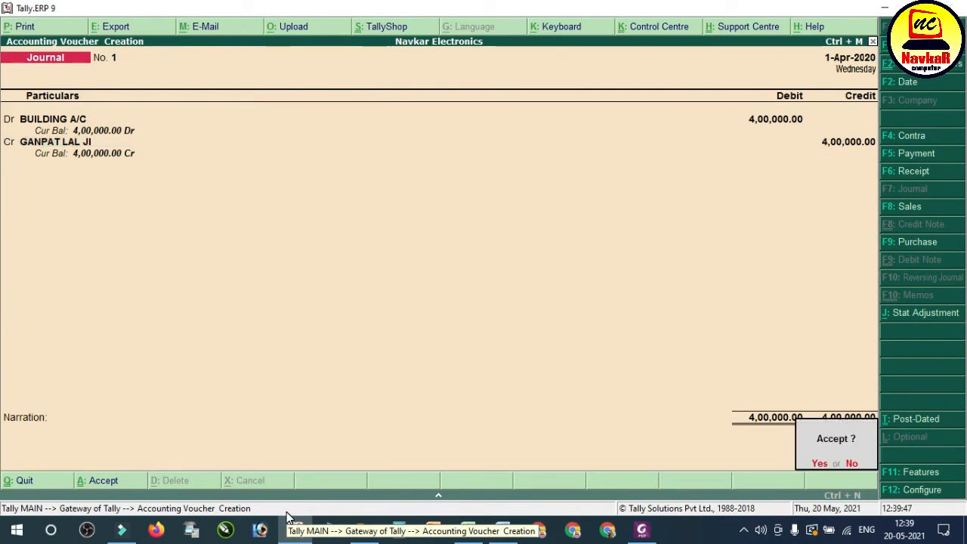
pyautogui.press('Return')
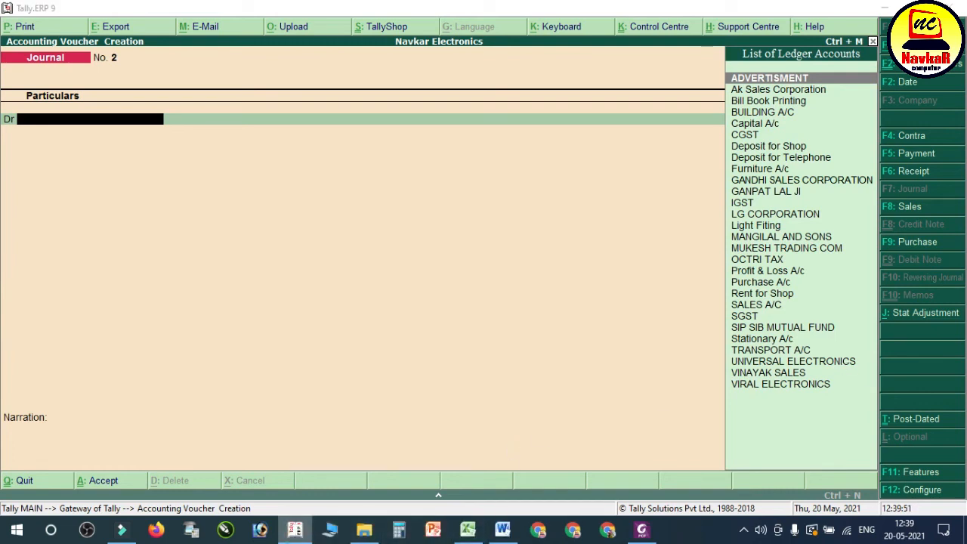
# Step: Highlight the cheque payment part of transaction 27 in the Word notes and open a payment voucher in Tally.ERP 9
pyautogui.click(503, 529)
pyautogui.click(786, 216)
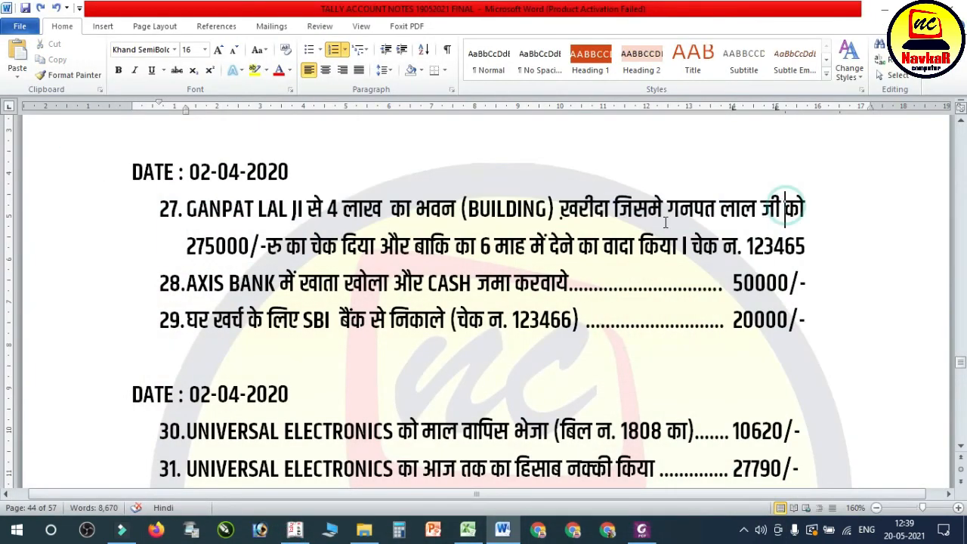
pyautogui.moveTo(666, 211); pyautogui.dragTo(799, 249)
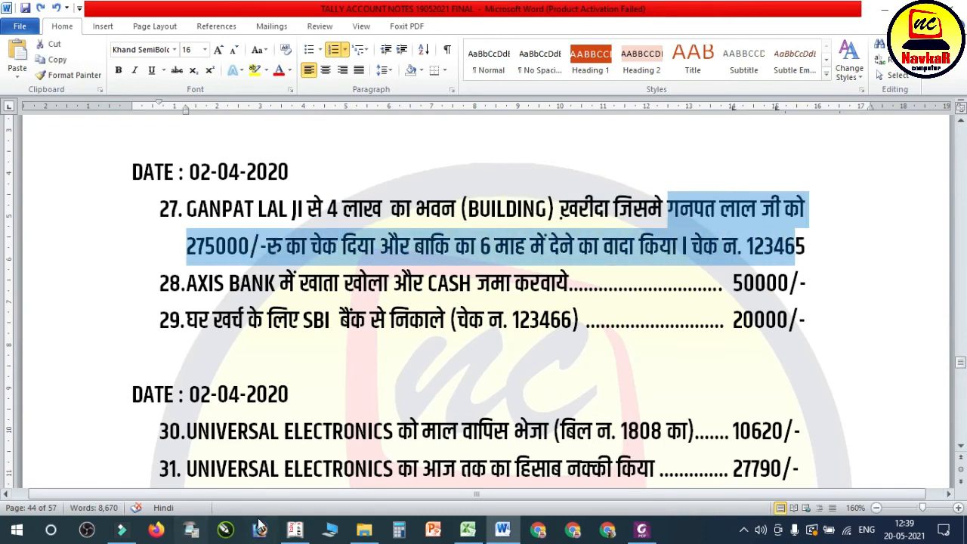
pyautogui.click(295, 529)
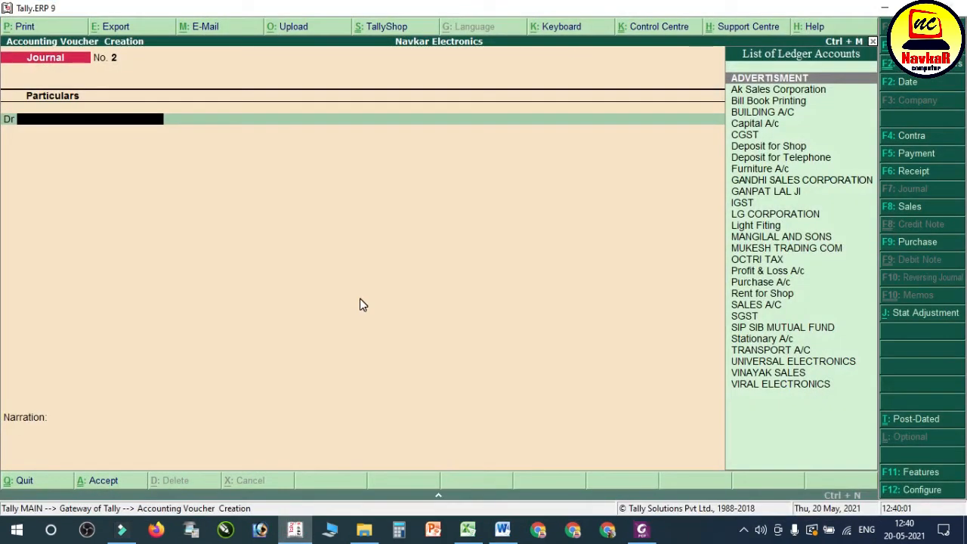
pyautogui.press('F5')
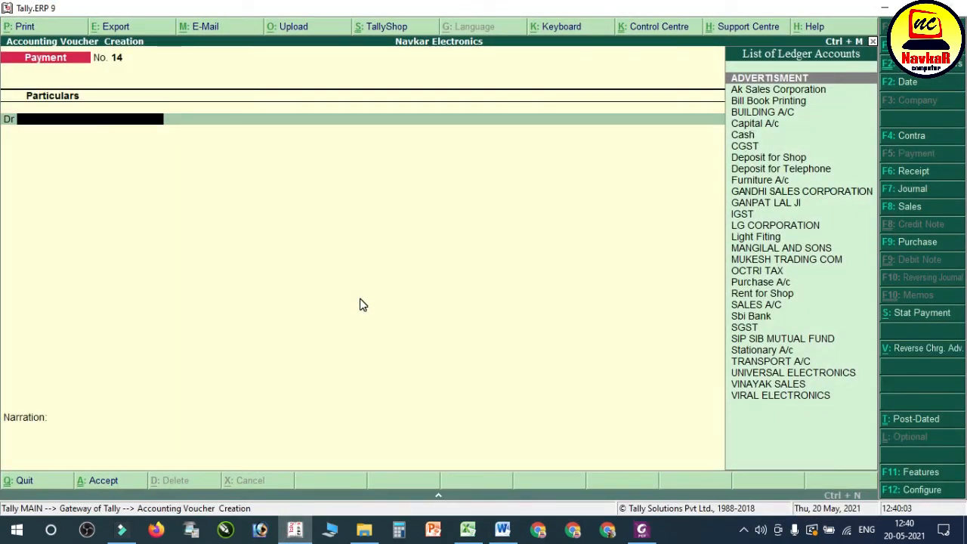
# Step: Debit the building seller's ledger with 2,75,000 in the payment voucher
pyautogui.write('GAN')
pyautogui.press('Down')
pyautogui.press('Return')
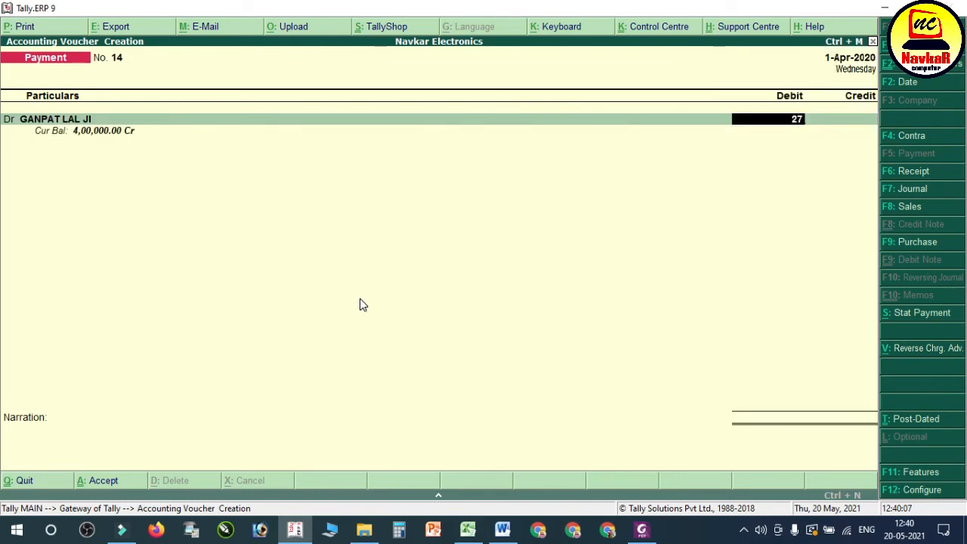
pyautogui.press('Return')
pyautogui.press('Return')
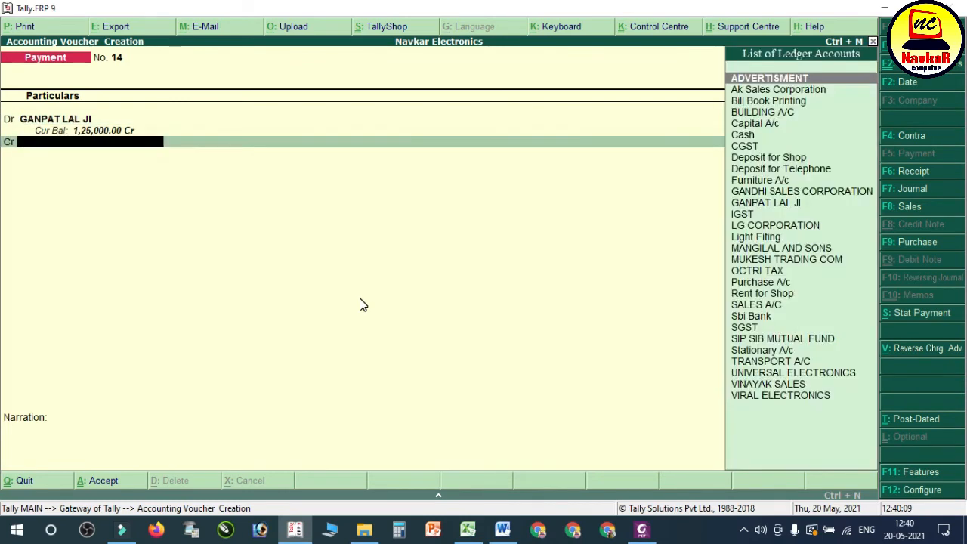
# Step: Credit Sbi Bank with 2,75,000 by cheque, complete the bank allocation, and save the payment without a narration
pyautogui.write('SB')
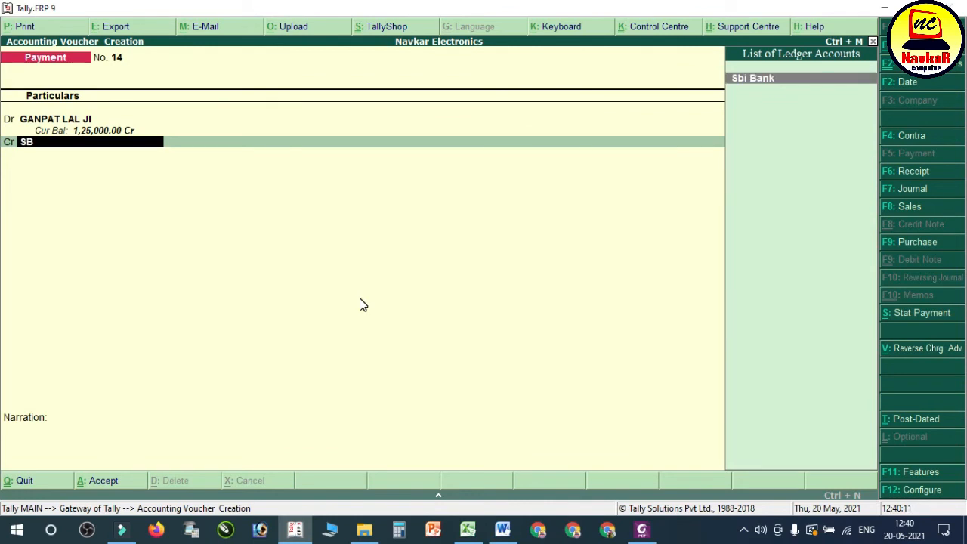
pyautogui.press('Return')
pyautogui.press('Return')
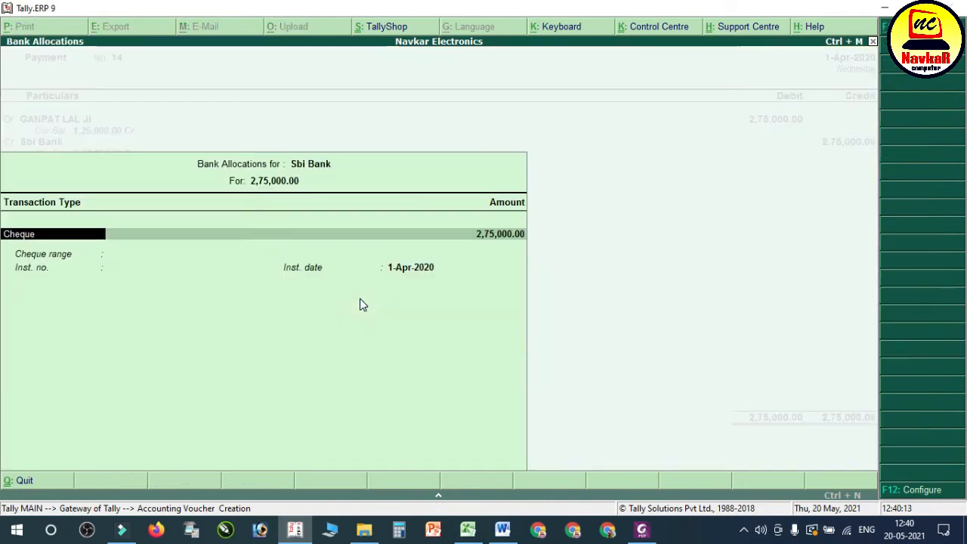
pyautogui.press('Return')
pyautogui.press('Return')
pyautogui.press('Return')
pyautogui.press('Return')
pyautogui.press('Return')
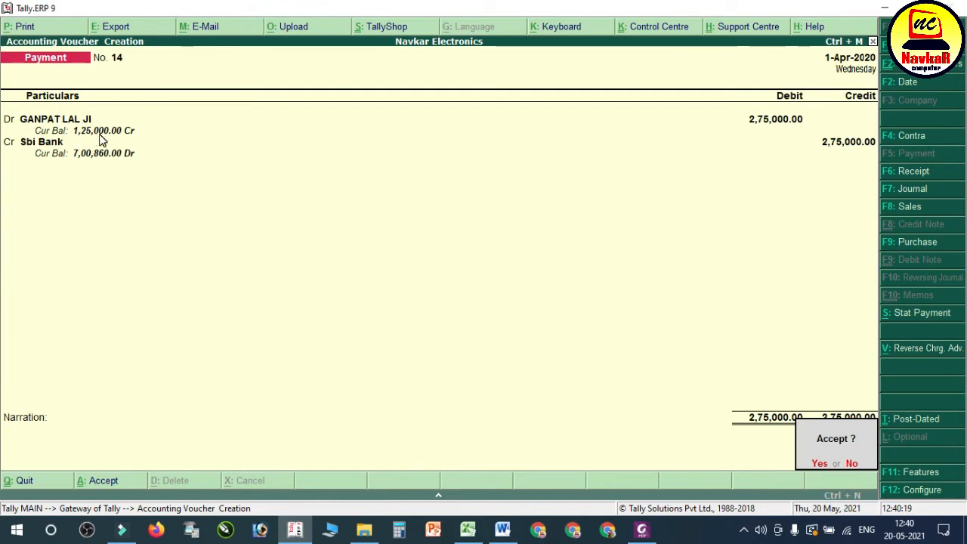
pyautogui.press('Return')
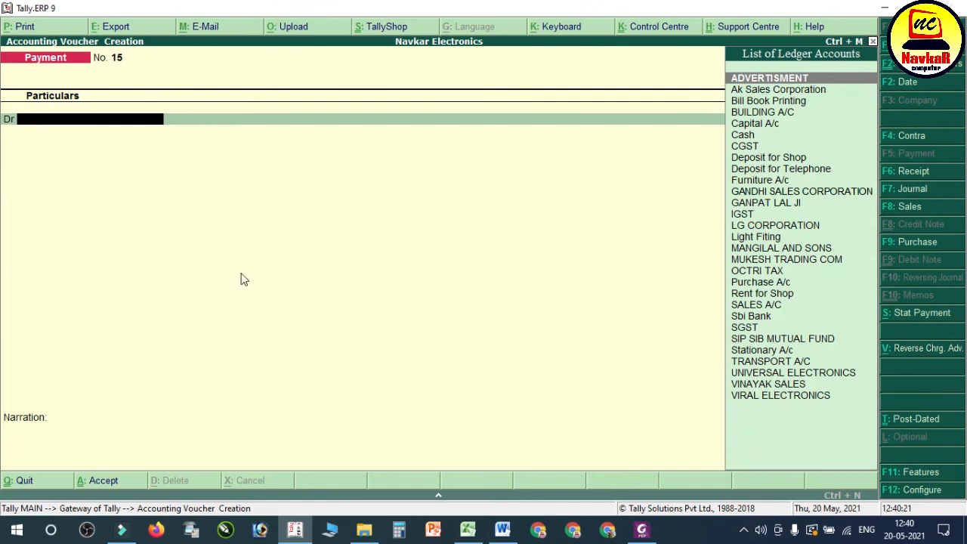
# Step: Highlight transaction 28 about the AXIS BANK cash deposit in the Word notes and return to Tally.ERP 9
pyautogui.click(503, 529)
pyautogui.moveTo(229, 286); pyautogui.dragTo(735, 297)
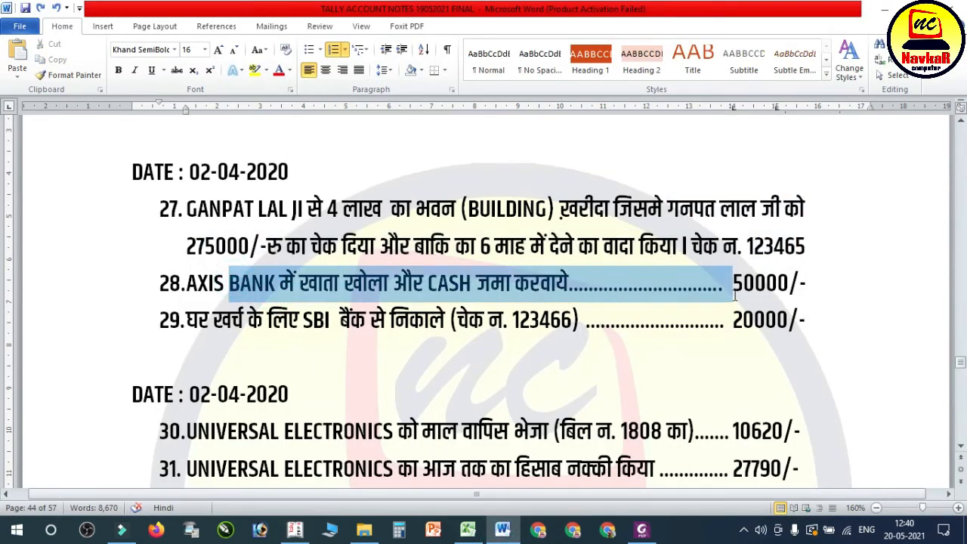
pyautogui.click(300, 530)
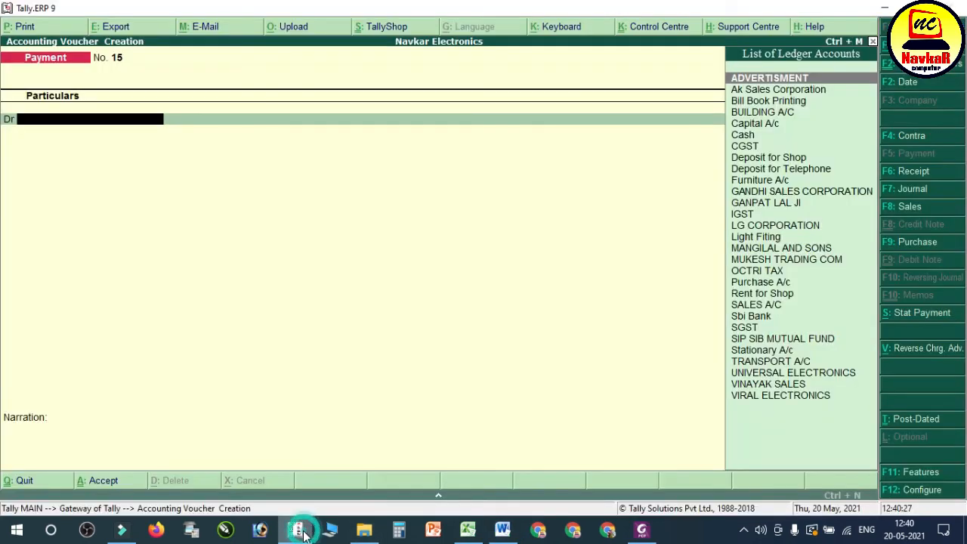
# Step: Open a contra voucher and credit Cash with 50000
pyautogui.press('F4')
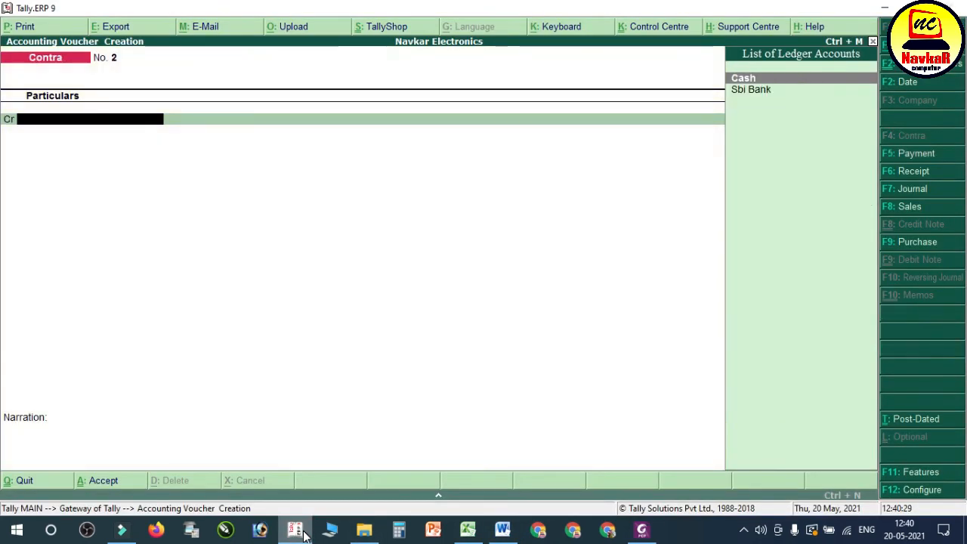
pyautogui.press('Return')
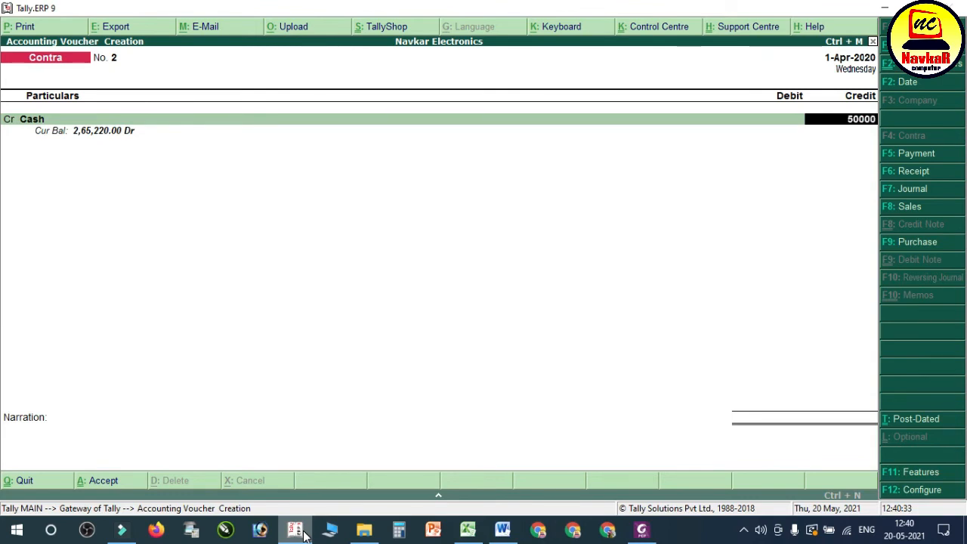
pyautogui.press('Return')
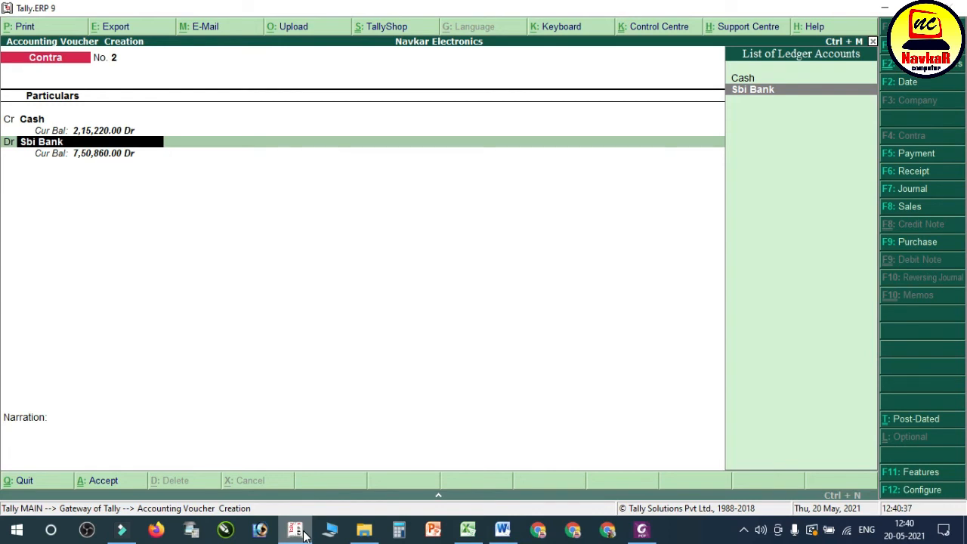
# Step: Create a ledger named AXIS BANK under Bank Accounts from the contra voucher's debit line, keeping the remaining details at their defaults
pyautogui.hotkey('alt', 'c')
pyautogui.write('AXIS BA')
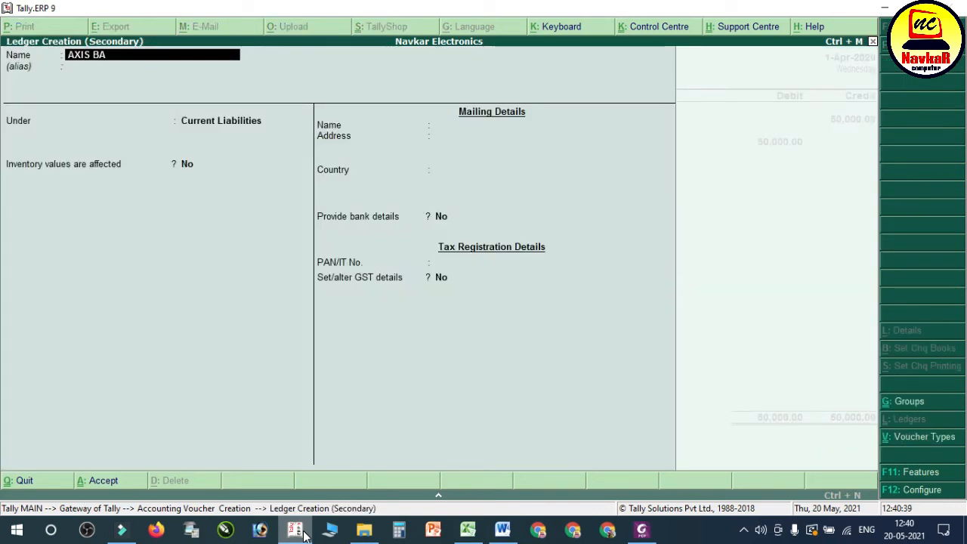
pyautogui.write('NK')
pyautogui.press('Return')
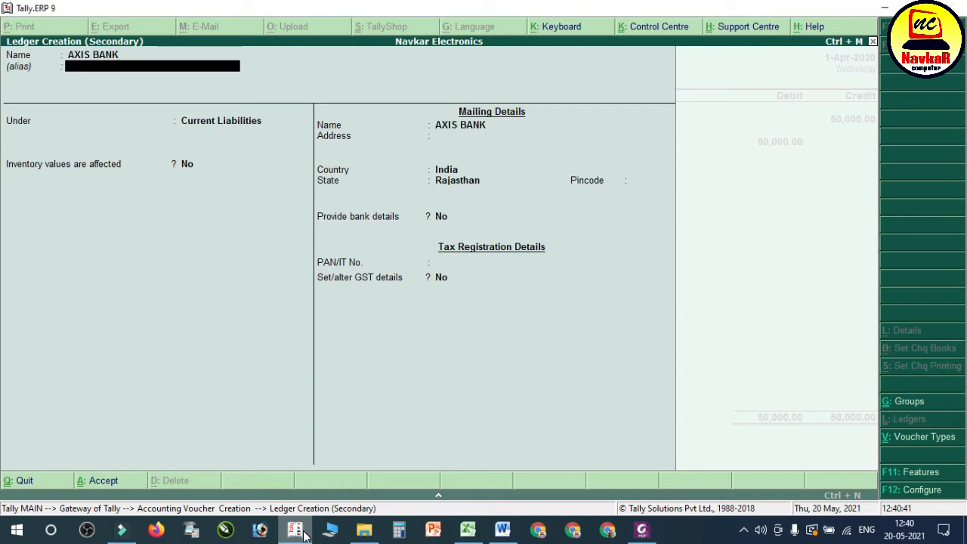
pyautogui.press('Return')
pyautogui.write('BANK')
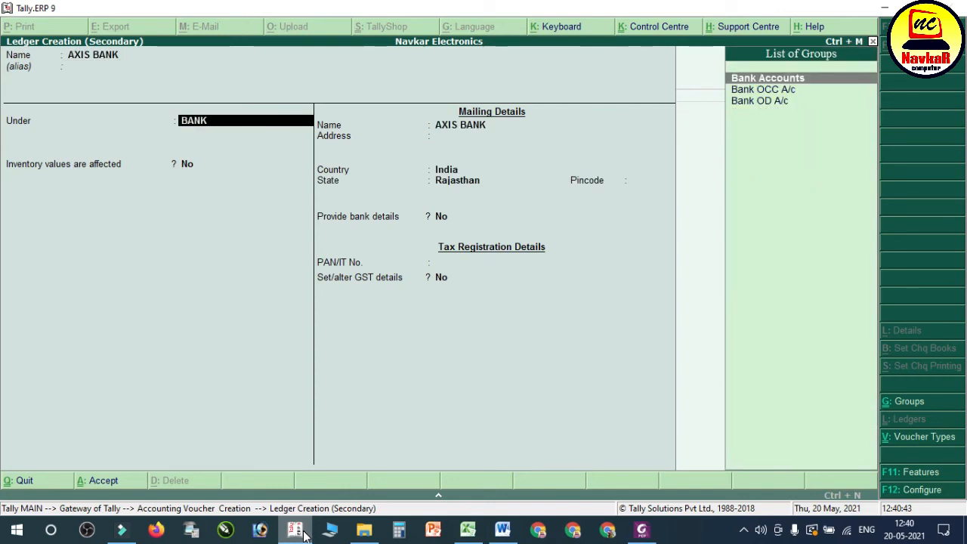
pyautogui.press('Return')
pyautogui.press('Return')
pyautogui.press('Return')
pyautogui.press('Return')
pyautogui.press('Return')
pyautogui.press('Return')
pyautogui.press('Return')
pyautogui.press('Return')
pyautogui.press('Return')
pyautogui.press('Return')
pyautogui.press('Return')
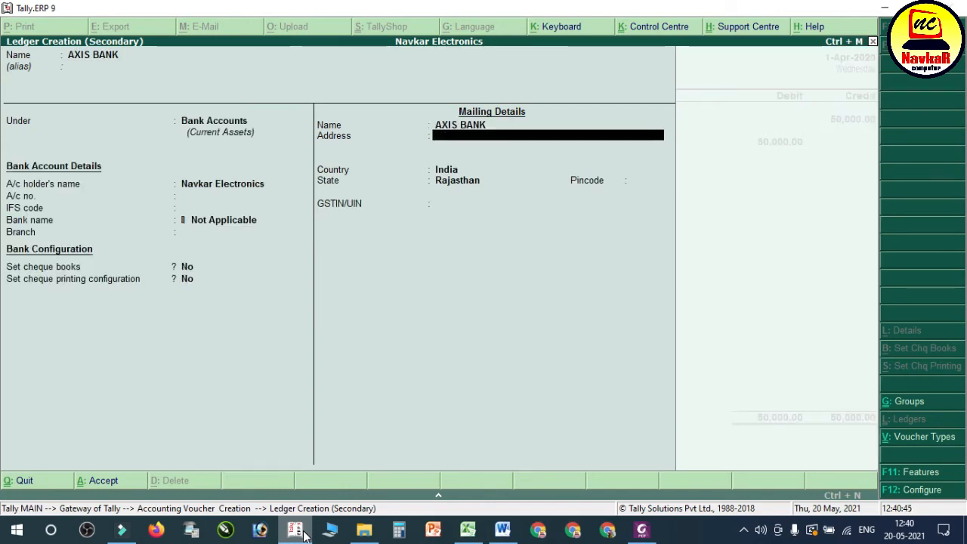
pyautogui.press('Return')
pyautogui.press('Return')
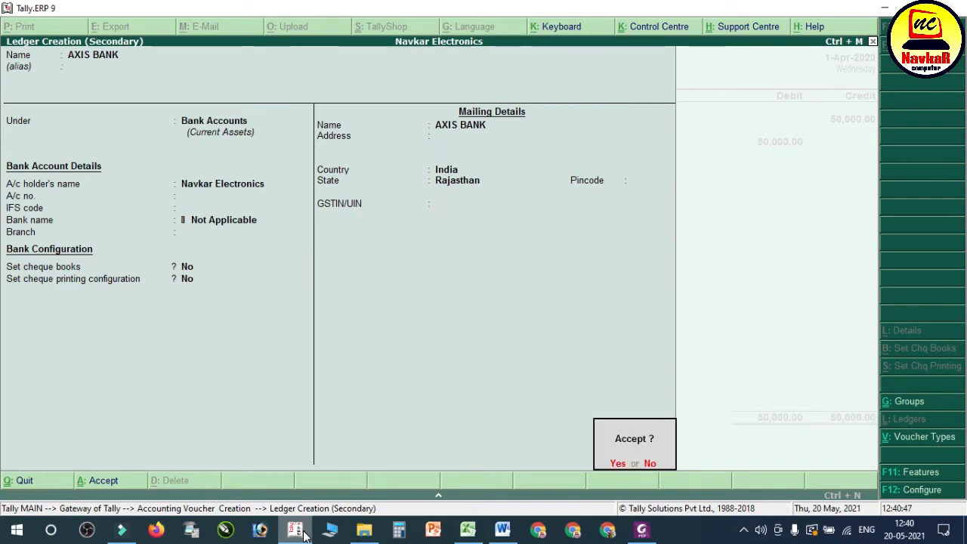
pyautogui.press('Return')
# Step: Debit AXIS BANK with 50,000 as a cash deposit, leave the denominations blank, and save the contra voucher without a narration
pyautogui.press('Return')
pyautogui.press('Return')
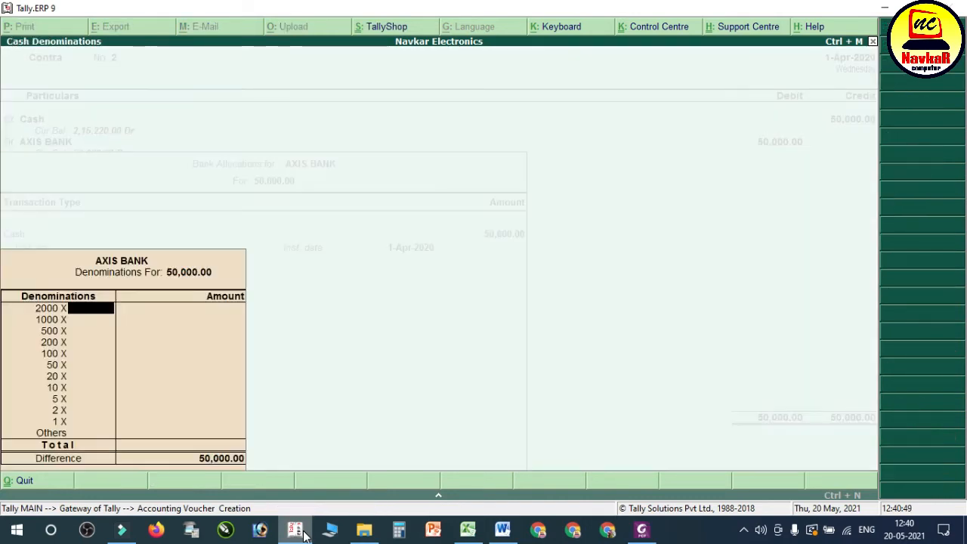
pyautogui.press('Return')
pyautogui.press('Return')
pyautogui.hotkey('ctrl', 'a')
pyautogui.press('Return')
pyautogui.press('Return')
pyautogui.press('Return')
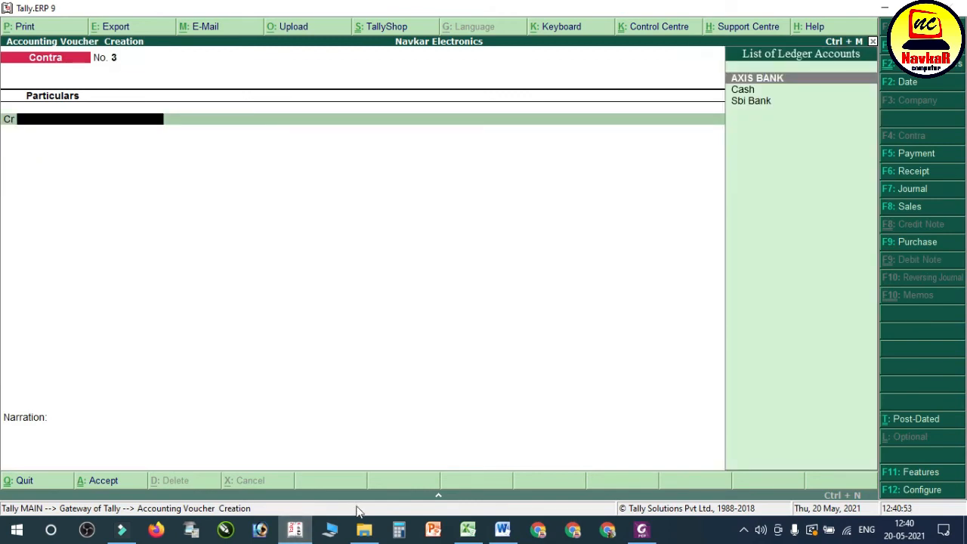
# Step: Highlight transaction 29 about the household-expense withdrawal from SBI in the Word notes and return to Tally.ERP 9
pyautogui.click(503, 529)
pyautogui.click(322, 312)
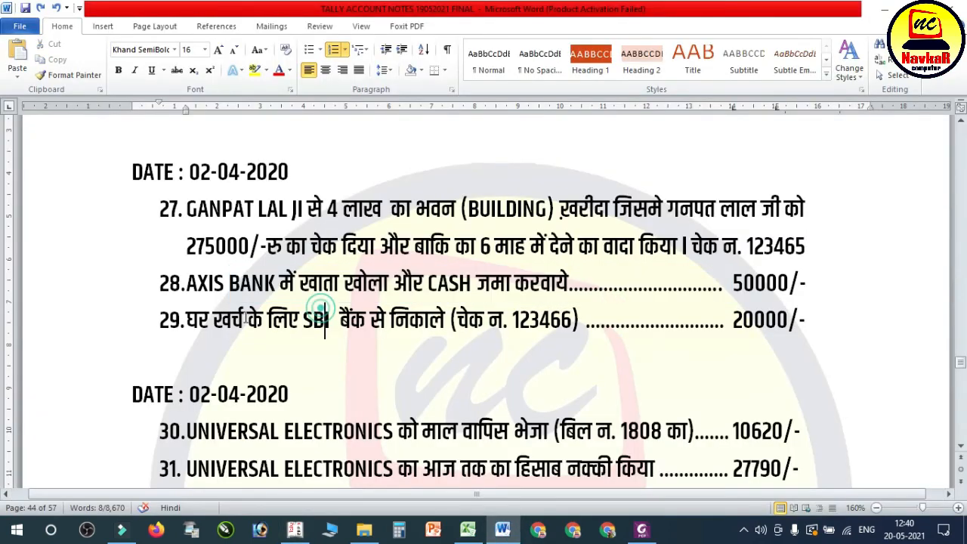
pyautogui.moveTo(214, 322); pyautogui.dragTo(777, 324)
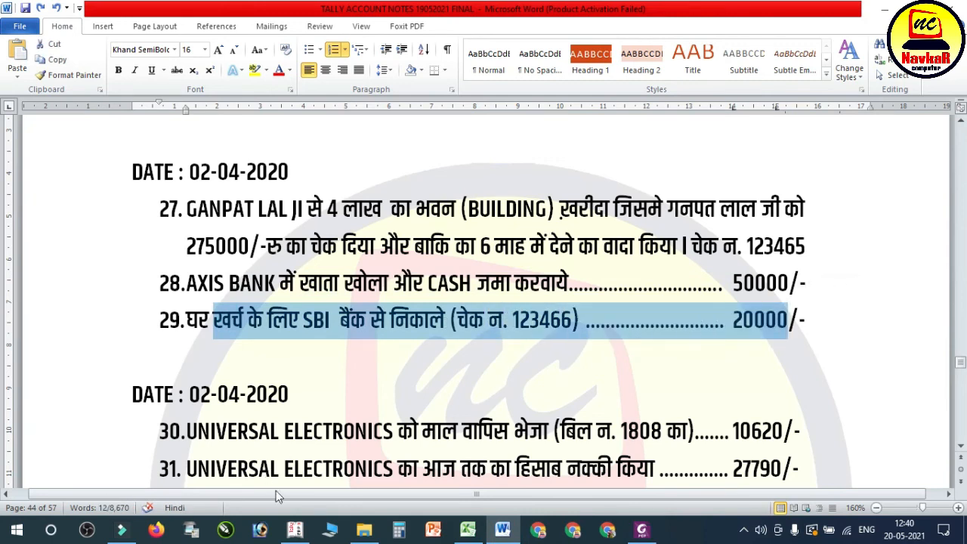
pyautogui.click(295, 529)
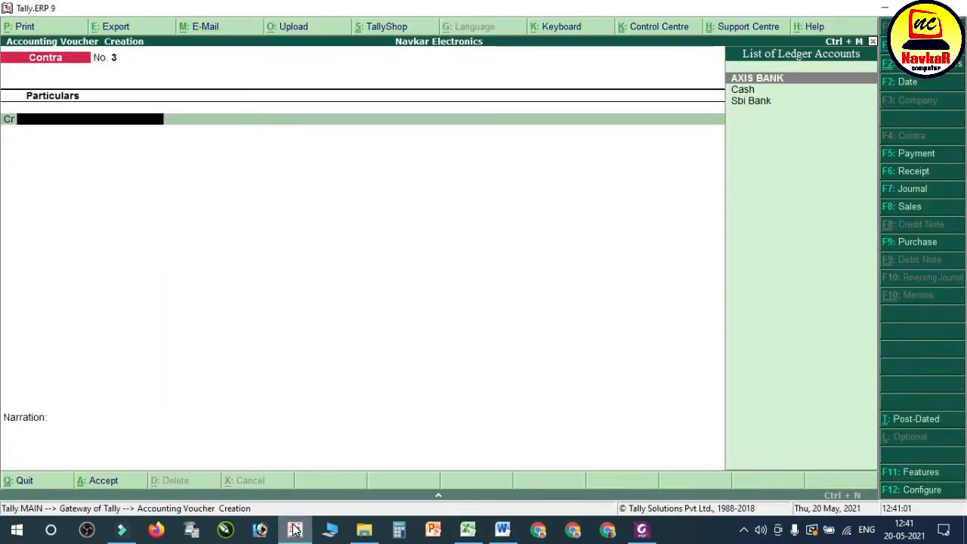
# Step: Open a payment voucher and create a ledger named DRAWING A/C under Capital Account for its debit line
pyautogui.press('F5')
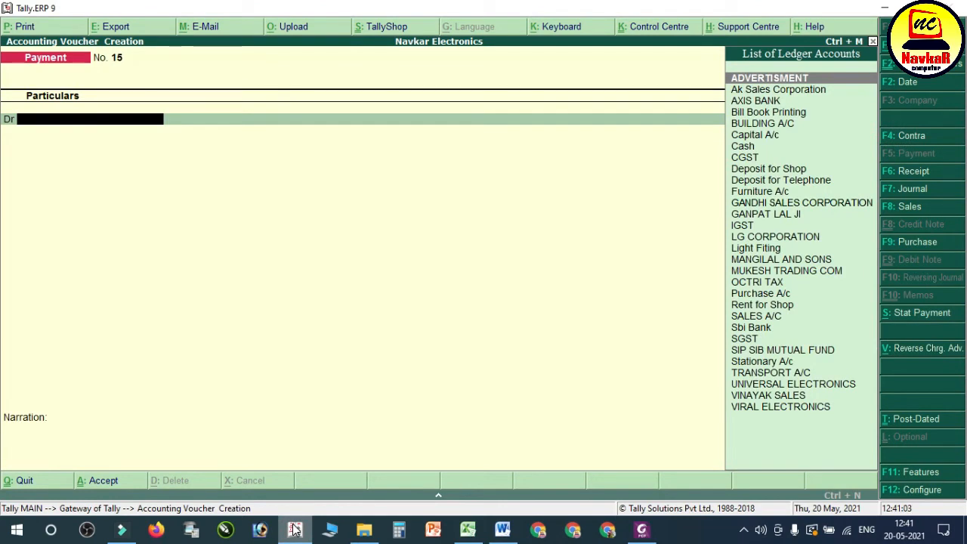
pyautogui.hotkey('alt', 'c')
pyautogui.write('DRAWING')
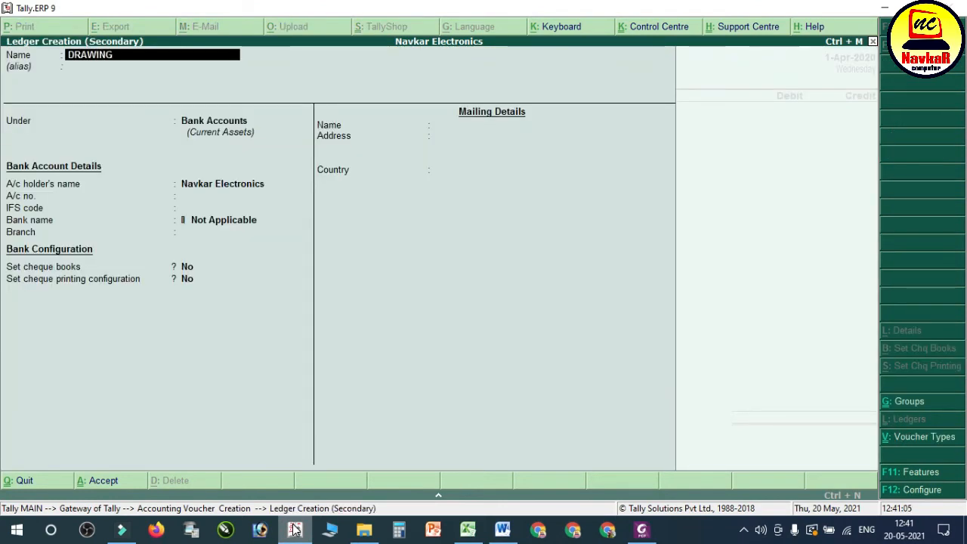
pyautogui.write(' /A/C')
pyautogui.press('Return')
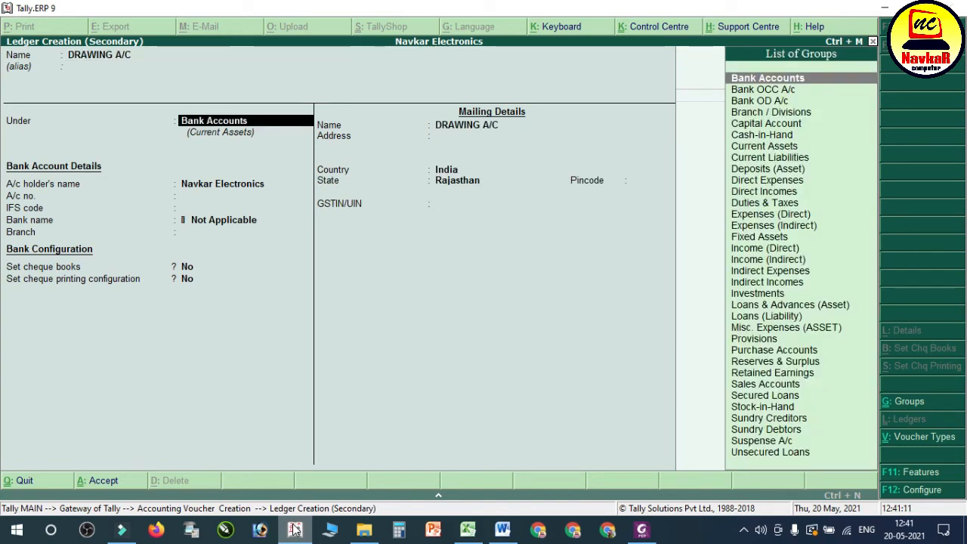
pyautogui.write('CAP')
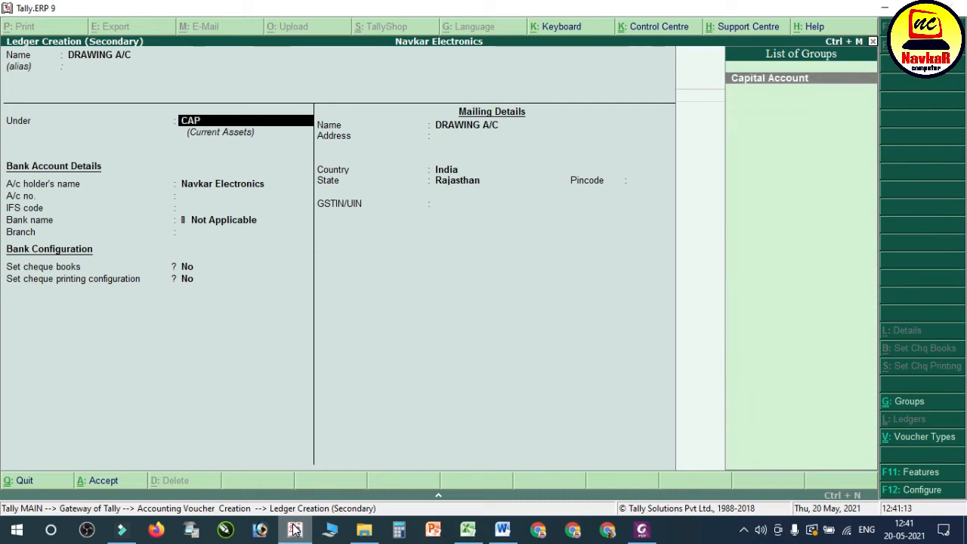
pyautogui.press('Return')
pyautogui.press('Return')
pyautogui.press('Return')
pyautogui.press('Return')
pyautogui.press('Return')
pyautogui.press('Return')
pyautogui.press('Return')
pyautogui.press('Return')
pyautogui.press('Return')
pyautogui.press('Return')
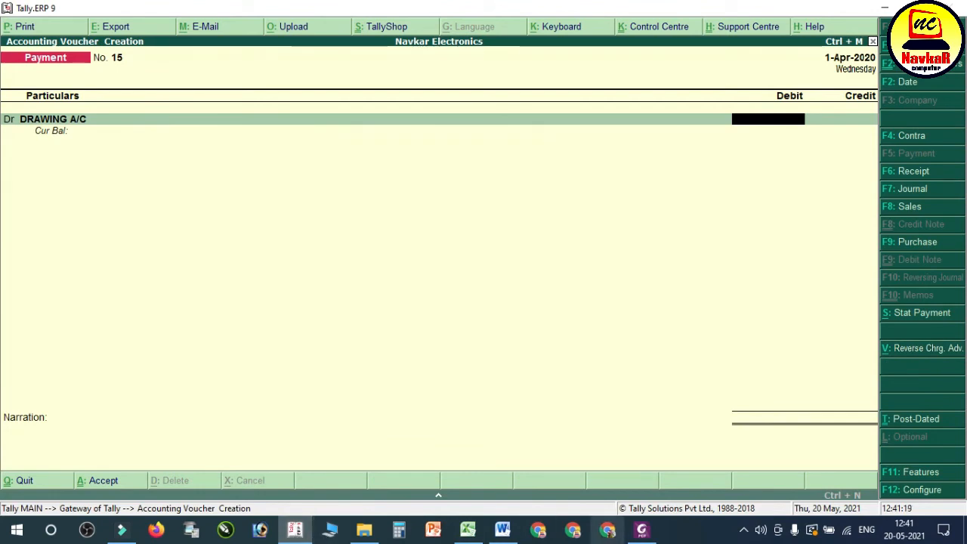
# Step: Debit DRAWING A/C with 20000 in the payment voucher
pyautogui.click(503, 531)
pyautogui.click(504, 531)
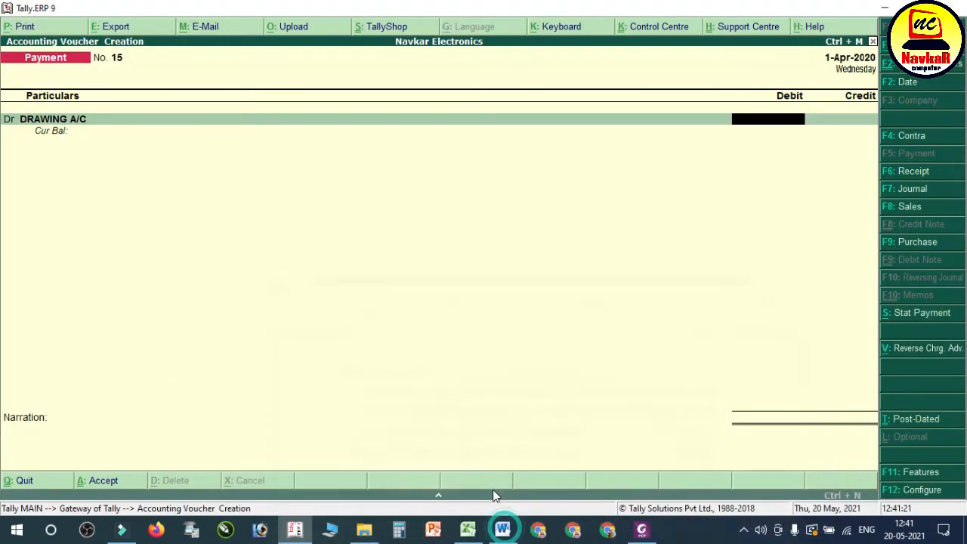
pyautogui.write('20000')
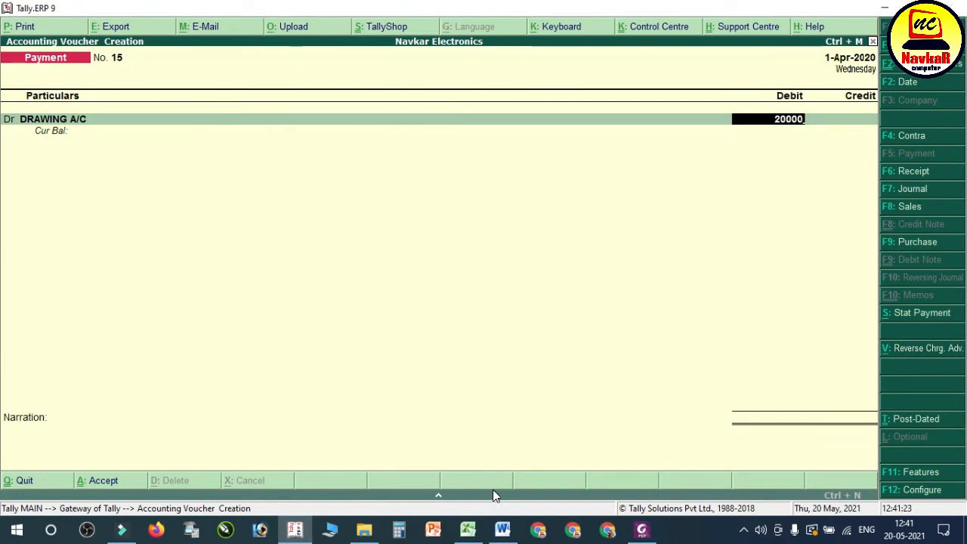
pyautogui.press('Return')
# Step: Credit Sbi Bank with 20,000, accept its bank allocation, and save the payment voucher without a narration
pyautogui.write('Sb')
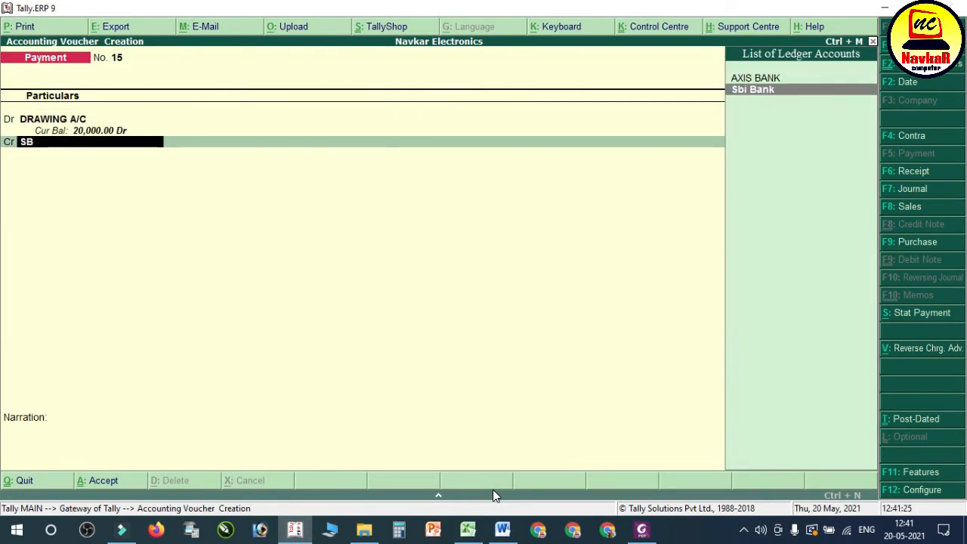
pyautogui.press('Return')
pyautogui.press('Return')
pyautogui.press('Return')
pyautogui.press('Return')
pyautogui.press('Return')
pyautogui.press('Return')
pyautogui.press('Return')
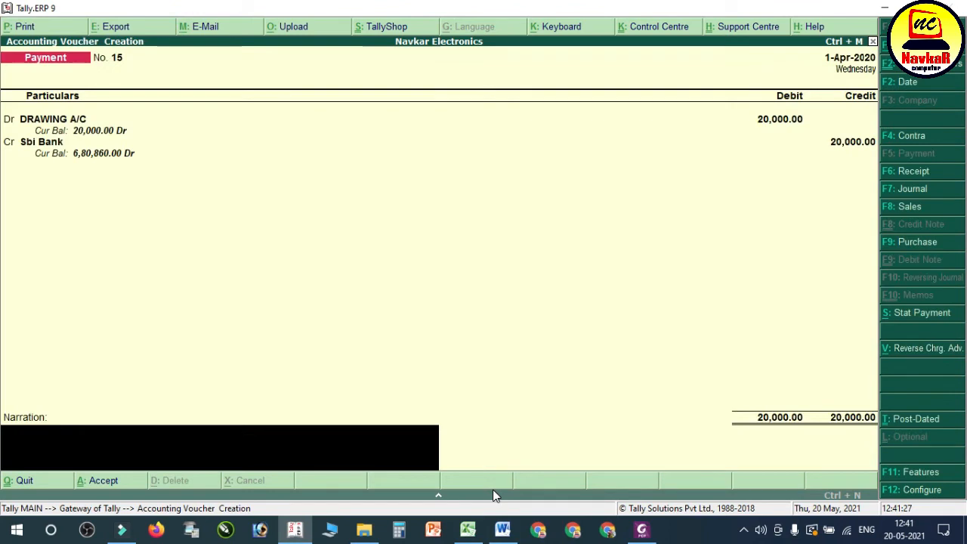
pyautogui.press('Return')
pyautogui.press('Return')
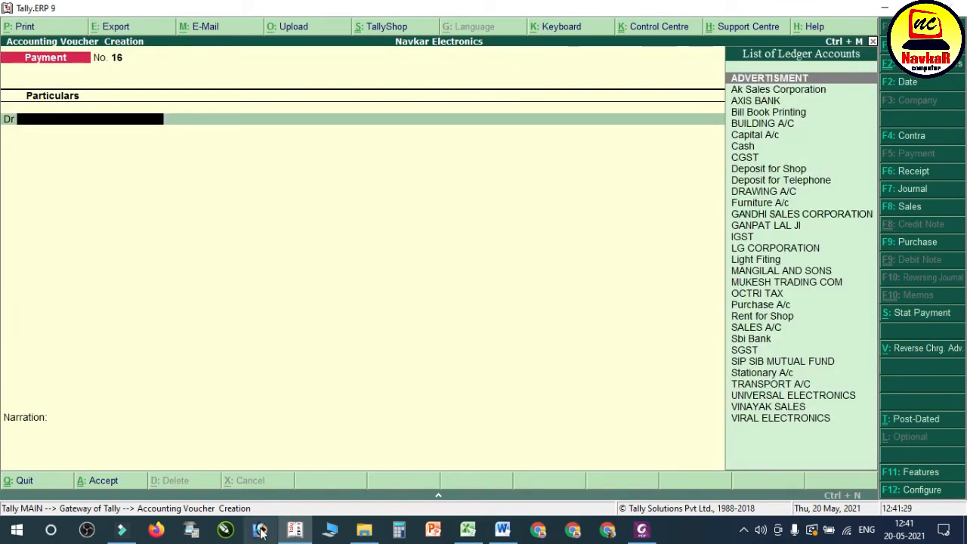
# Step: Highlight transaction 30 about the goods returned to UNIVERSAL ELECTRONICS in the Word notes and return to Tally.ERP 9
pyautogui.click(502, 530)
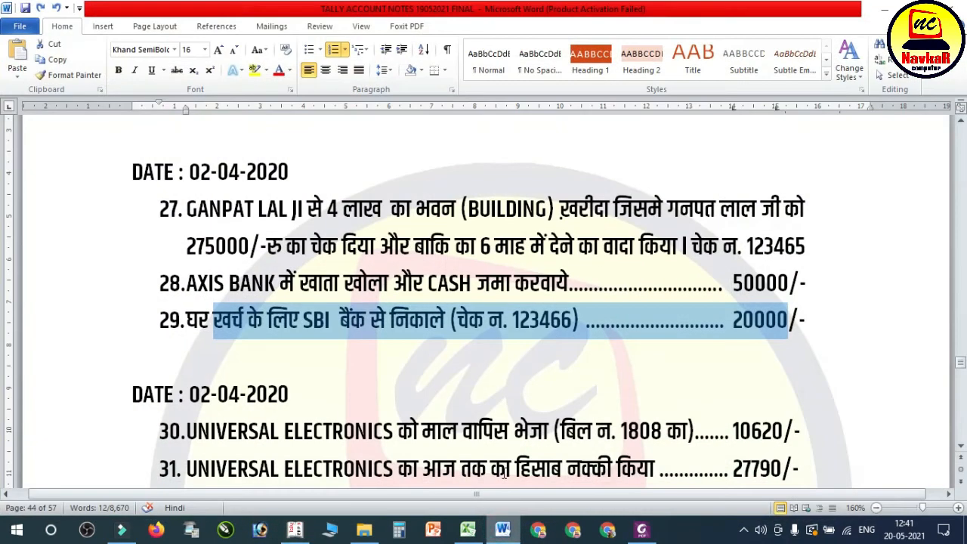
pyautogui.click(561, 324)
pyautogui.scroll(-1, 348, 331)
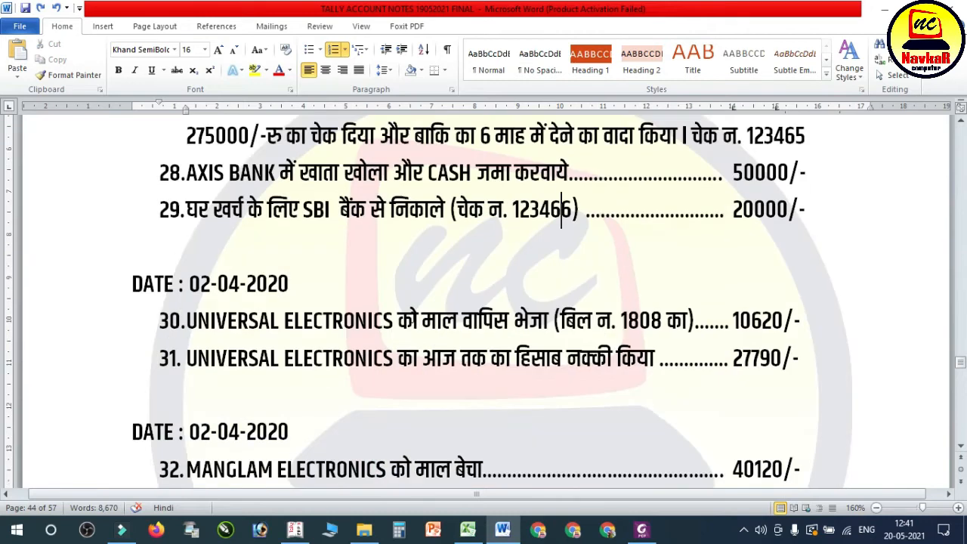
pyautogui.scroll(1, 432, 319)
pyautogui.scroll(-3, 460, 326)
pyautogui.scroll(3, 462, 328)
pyautogui.scroll(-3, 462, 328)
pyautogui.moveTo(210, 212); pyautogui.dragTo(786, 213)
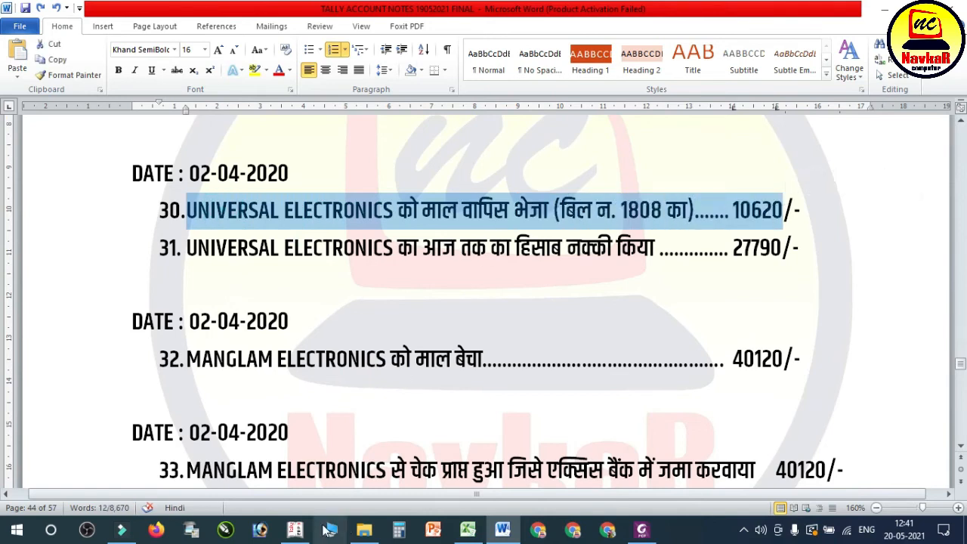
pyautogui.click(301, 522)
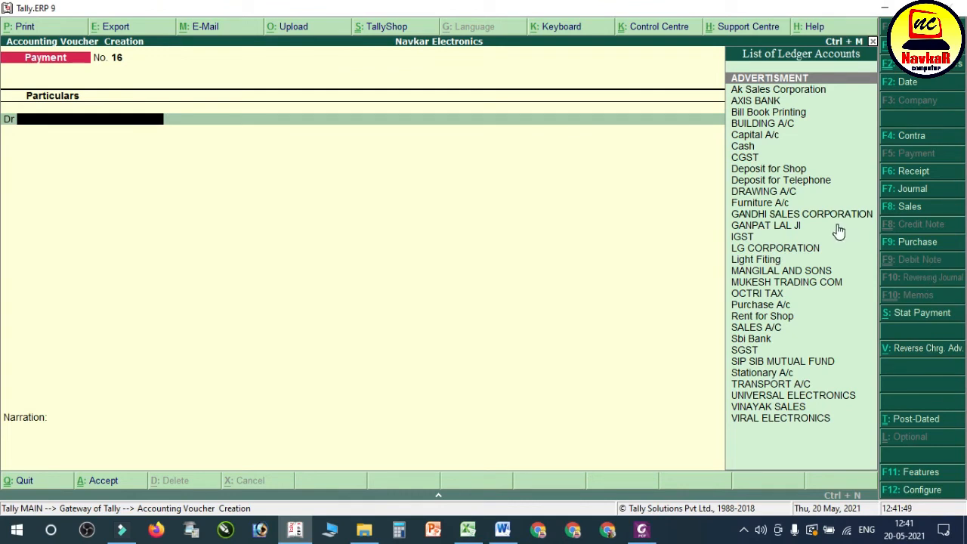
# Step: Enable debit and credit notes in the company's accounting features, with both recorded in invoice mode, and save the settings
pyautogui.press('F11')
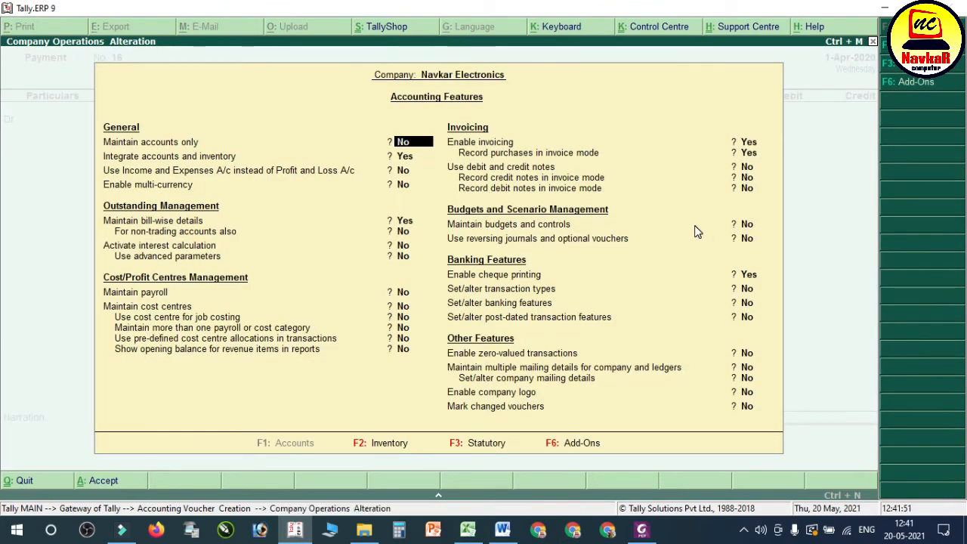
pyautogui.press('Down')
pyautogui.press('Down')
pyautogui.press('Down')
pyautogui.press('Down')
pyautogui.press('Down')
pyautogui.press('Down')
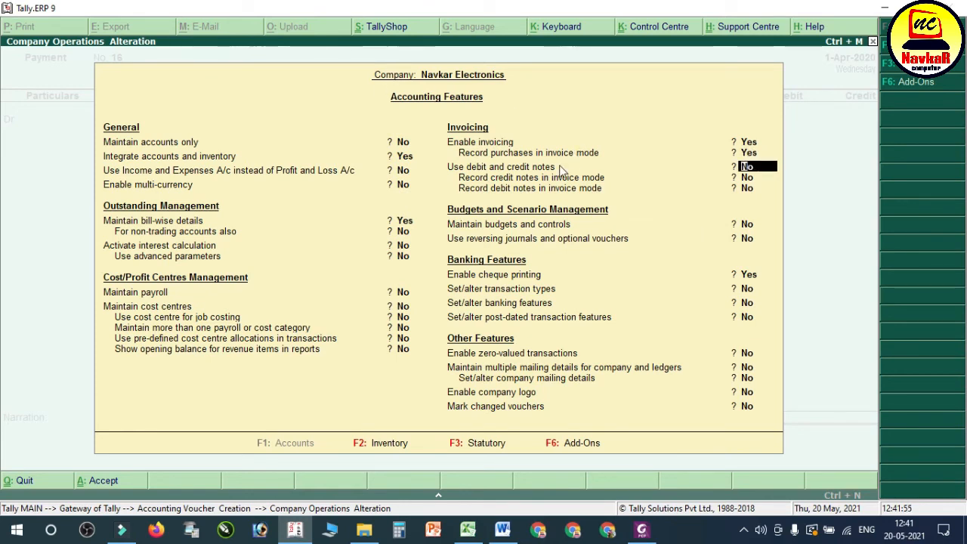
pyautogui.press('Return')
pyautogui.write('y')
pyautogui.press('Return')
pyautogui.write('y')
pyautogui.press('Return')
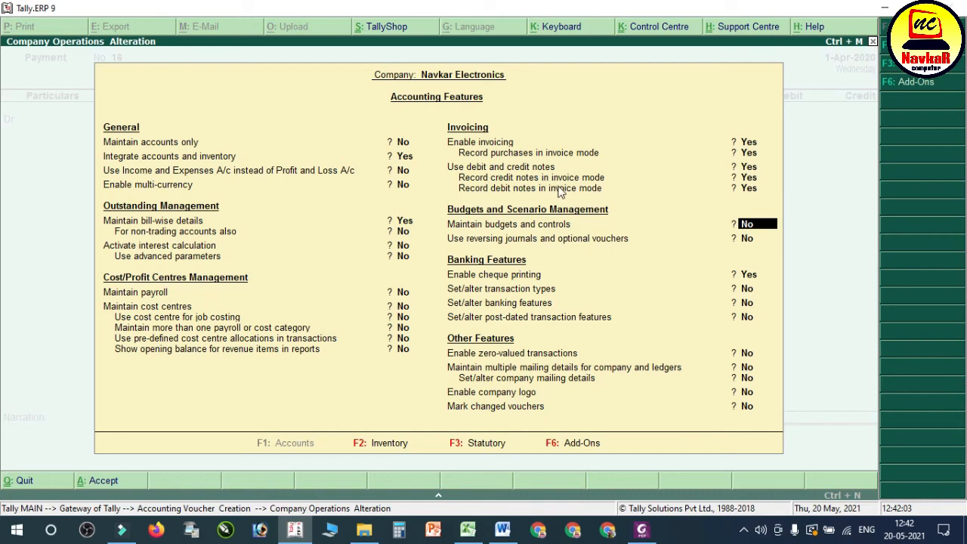
pyautogui.press('Return')
pyautogui.press('Return')
pyautogui.press('Return')
pyautogui.press('Return')
pyautogui.press('Return')
pyautogui.press('Return')
pyautogui.press('Return')
pyautogui.press('Return')
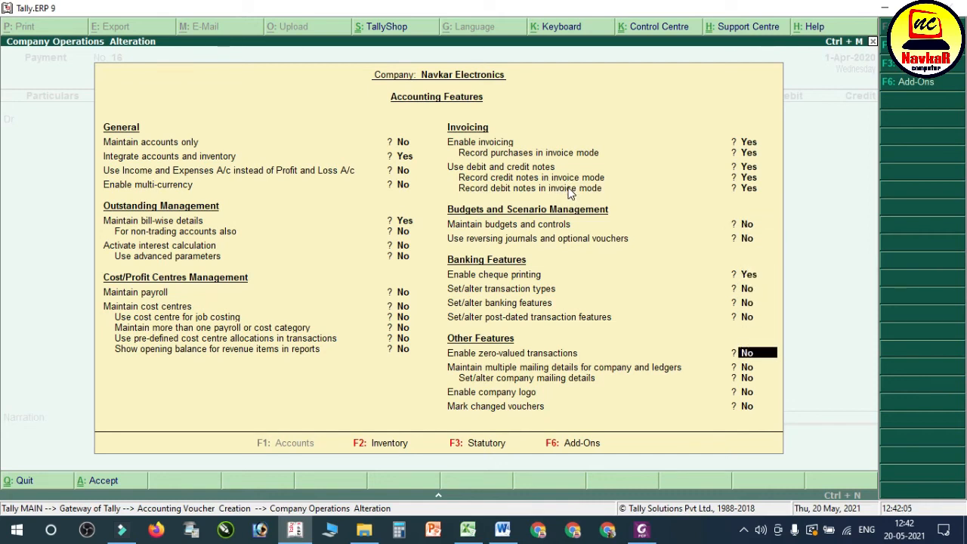
pyautogui.press('y')
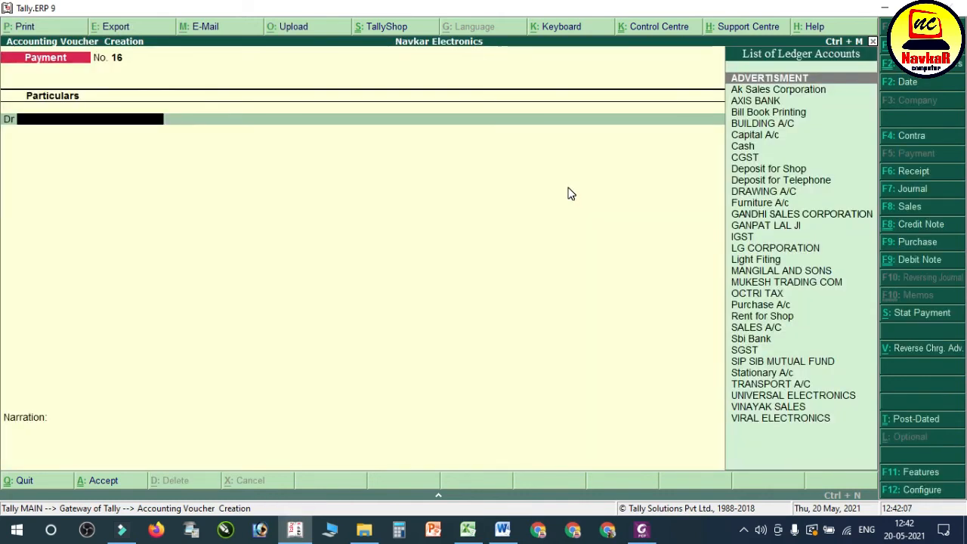
# Step: Open a new debit note voucher and recheck transaction 30 in the Word notes
pyautogui.click(920, 260)
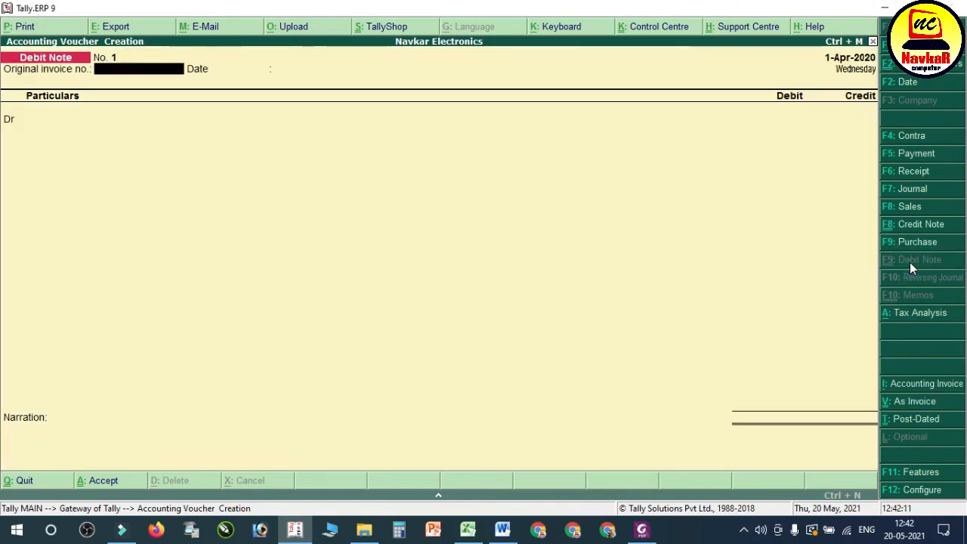
pyautogui.click(503, 530)
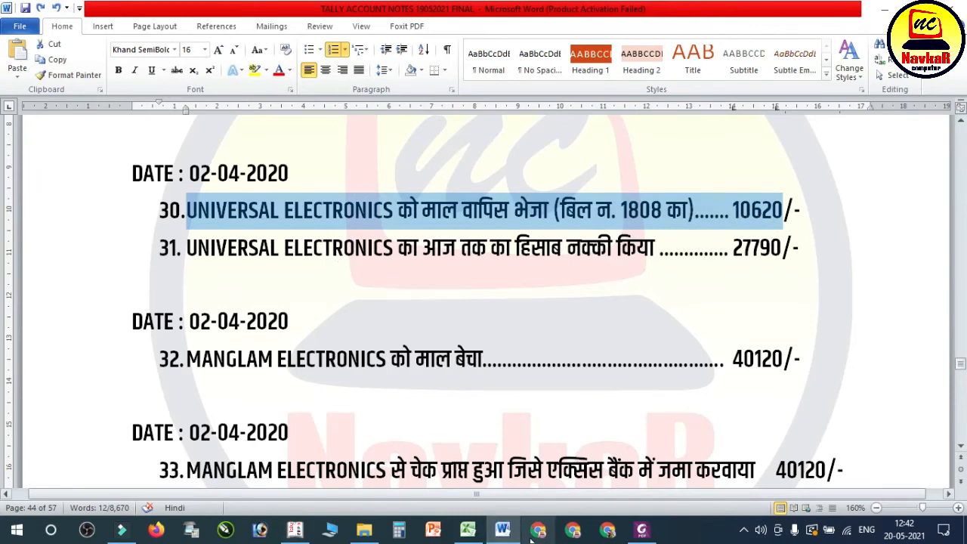
pyautogui.click(503, 530)
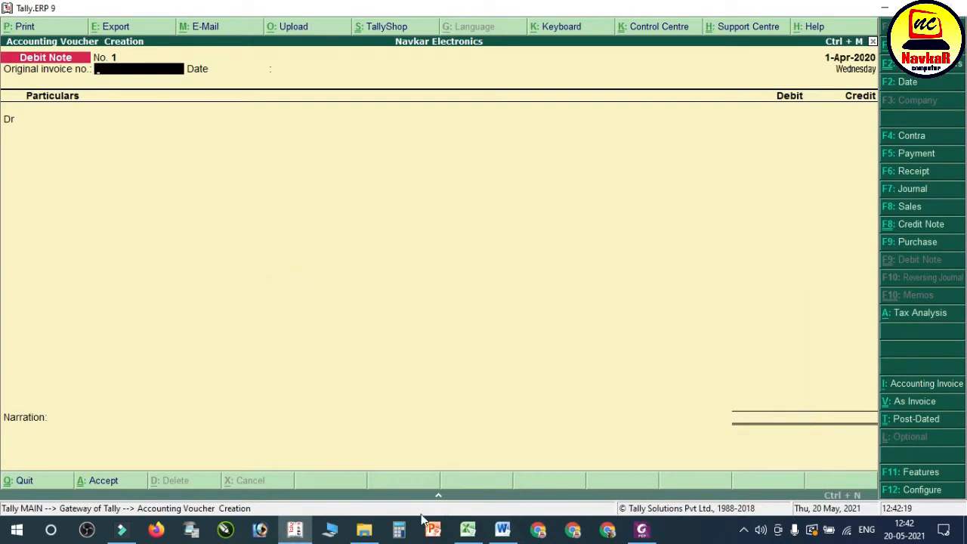
# Step: Open UNIVERSAL ELECTRONICS BILL NO. 1808.pdf from the SALES RETURN (DEBIT NOTE) folder and examine its reference, party and returned item
pyautogui.click(365, 529)
pyautogui.click(286, 195)
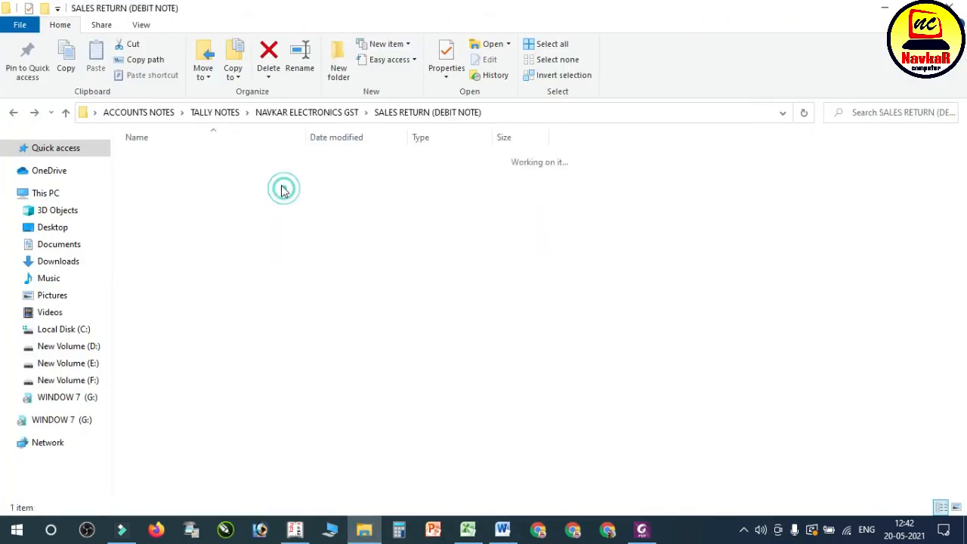
pyautogui.doubleClick(241, 161)
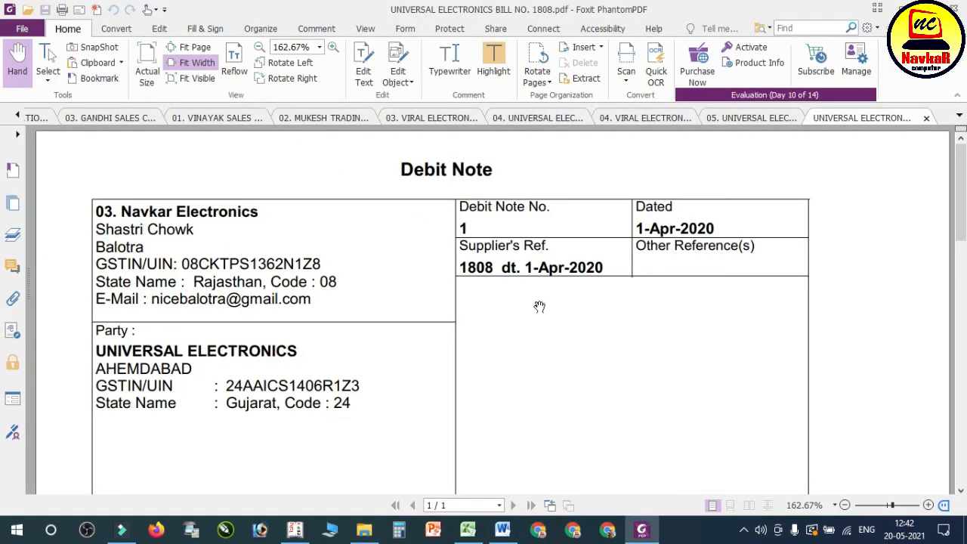
pyautogui.scroll(-5, 542, 305)
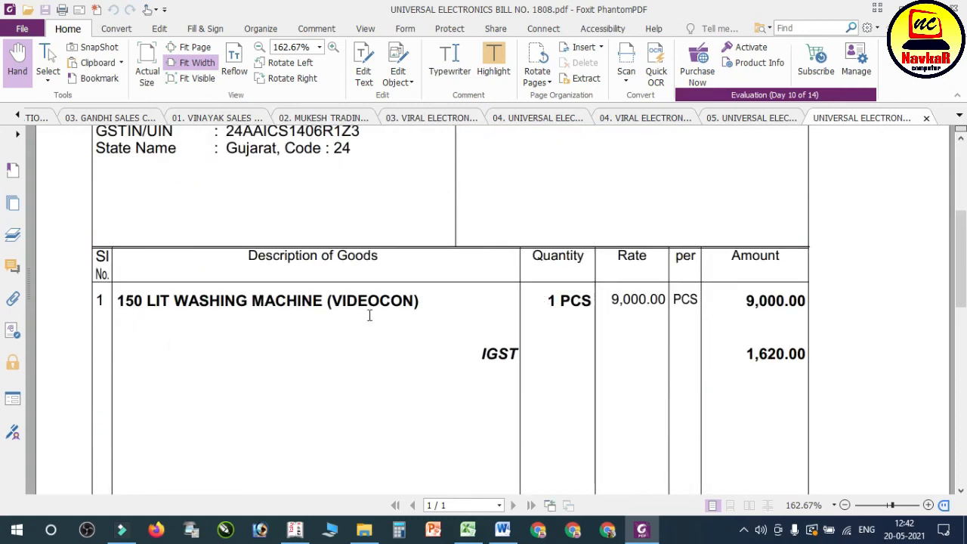
# Step: Check the supplier's reference in the PDF bill and enter original invoice number 1808 dated 1-Apr-2020 in the debit note
pyautogui.click(295, 529)
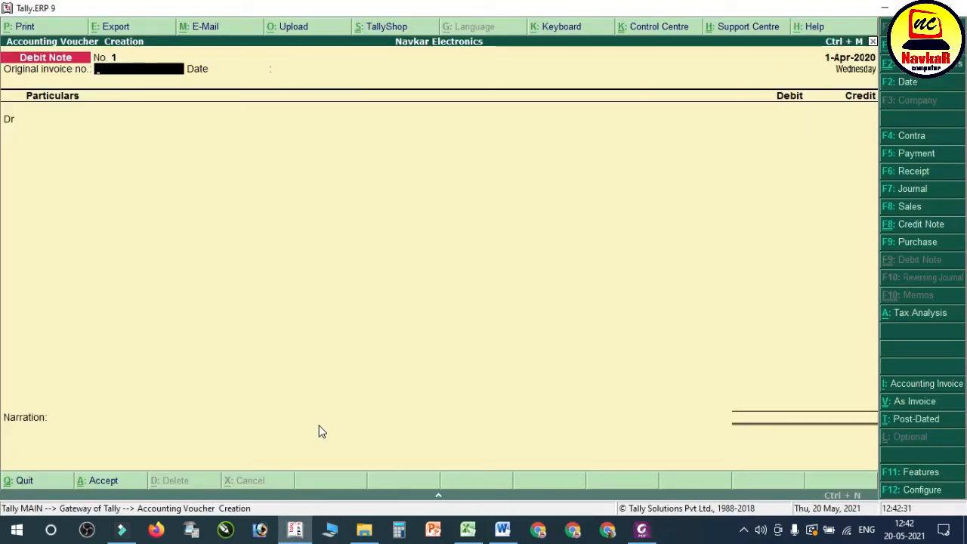
pyautogui.click(642, 529)
pyautogui.scroll(3, 512, 272)
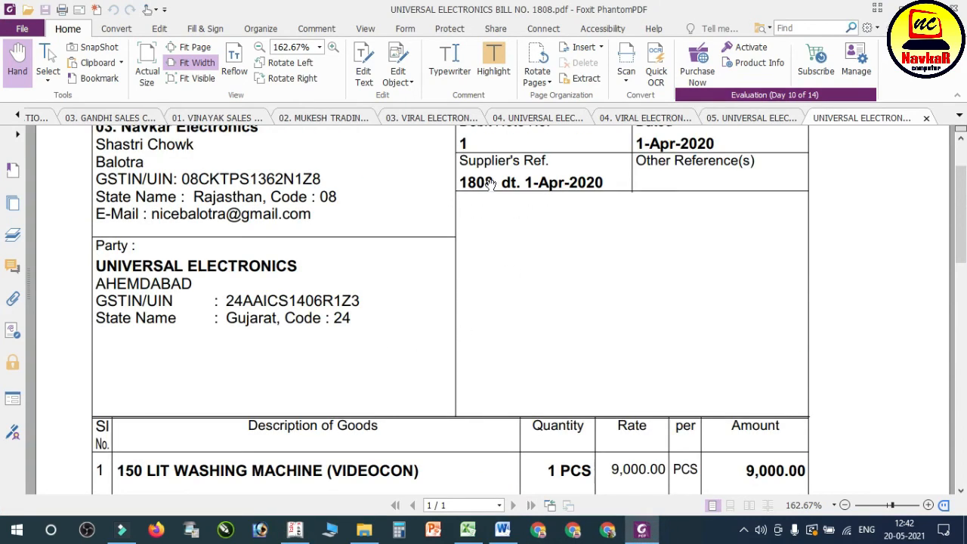
pyautogui.click(297, 530)
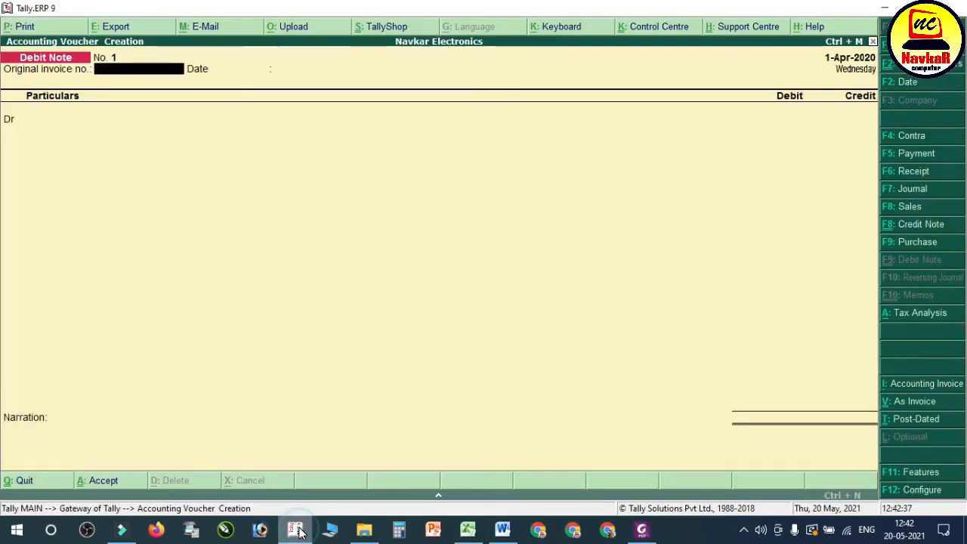
pyautogui.press('Return')
pyautogui.press('Return')
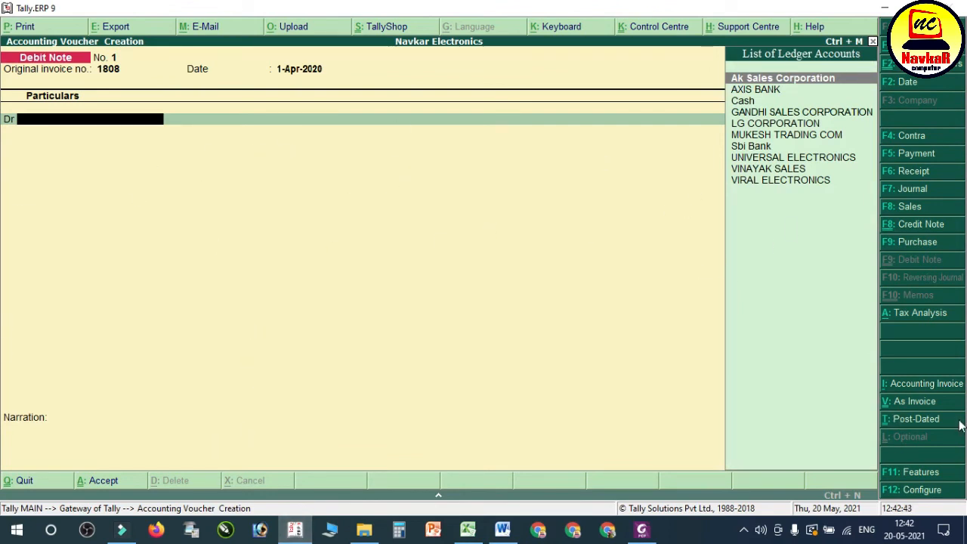
# Step: Switch the debit note to invoice mode, select UNIVERSAL ELECTRONICS as the party account and accept its party details
pyautogui.click(911, 401)
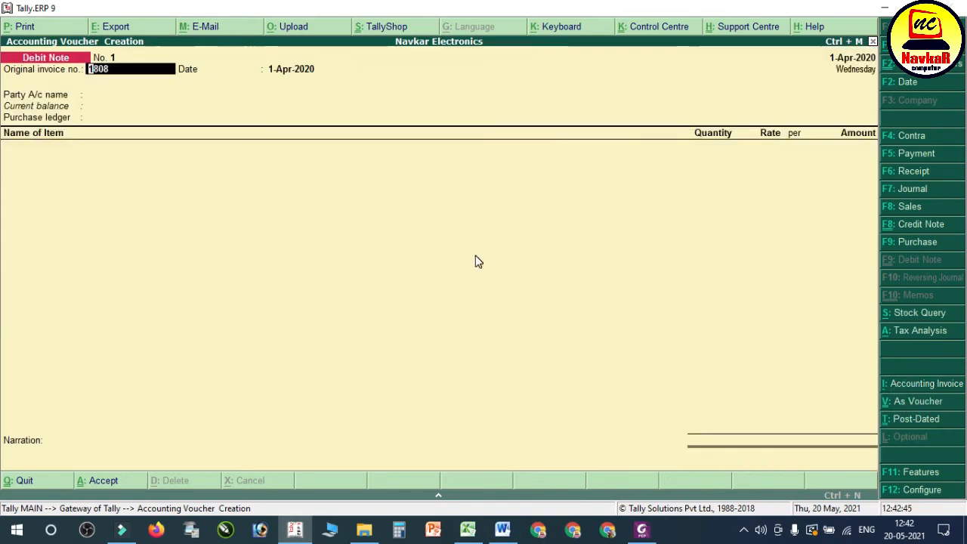
pyautogui.press('Return')
pyautogui.press('Return')
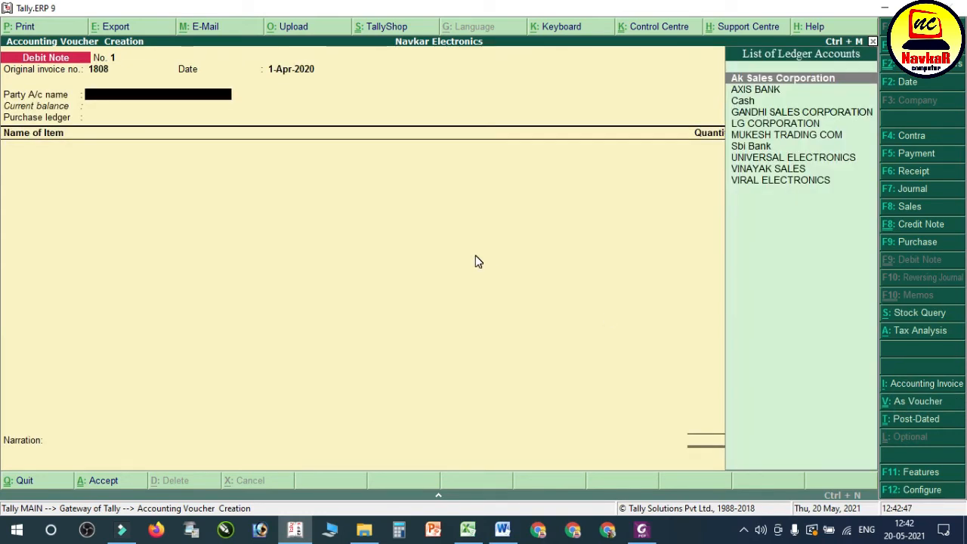
pyautogui.write('U')
pyautogui.press('Return')
pyautogui.press('Return')
pyautogui.press('Return')
pyautogui.press('Return')
pyautogui.press('Return')
pyautogui.press('Return')
pyautogui.press('Return')
pyautogui.press('Return')
pyautogui.press('Return')
pyautogui.press('Return')
pyautogui.press('Return')
pyautogui.press('Return')
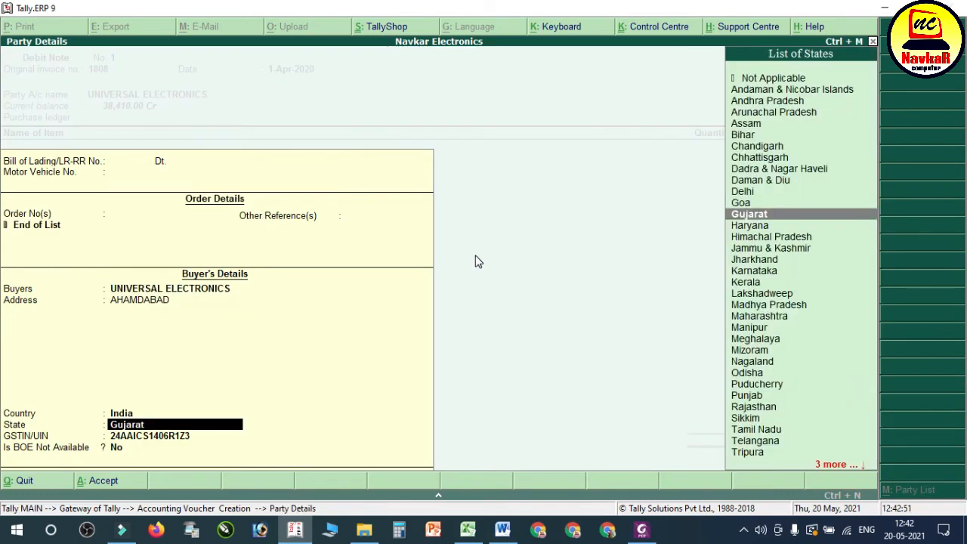
pyautogui.press('Return')
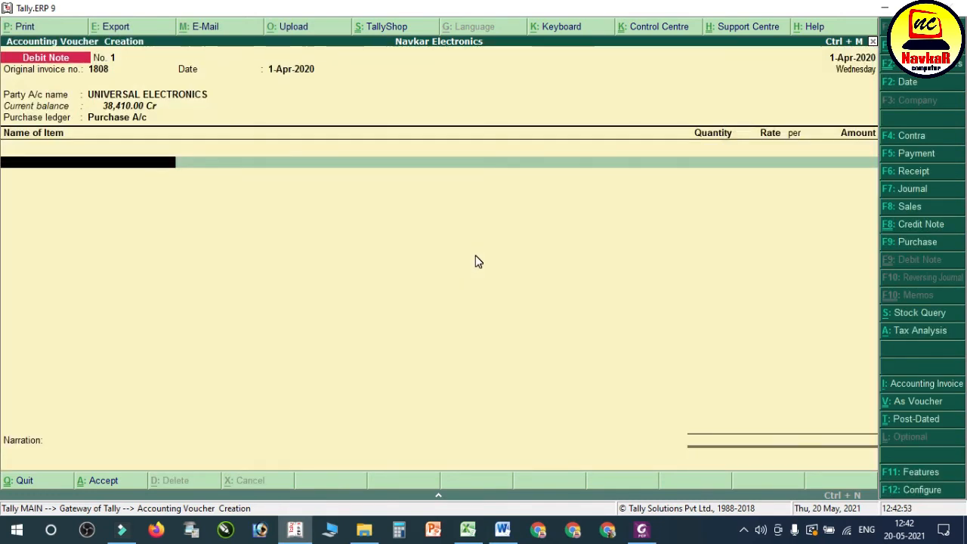
# Step: Create a PURCHASE RETURN ledger under Purchase Accounts with inventory values affected, and use it as the debit note's purchase ledger
pyautogui.press('BackSpace')
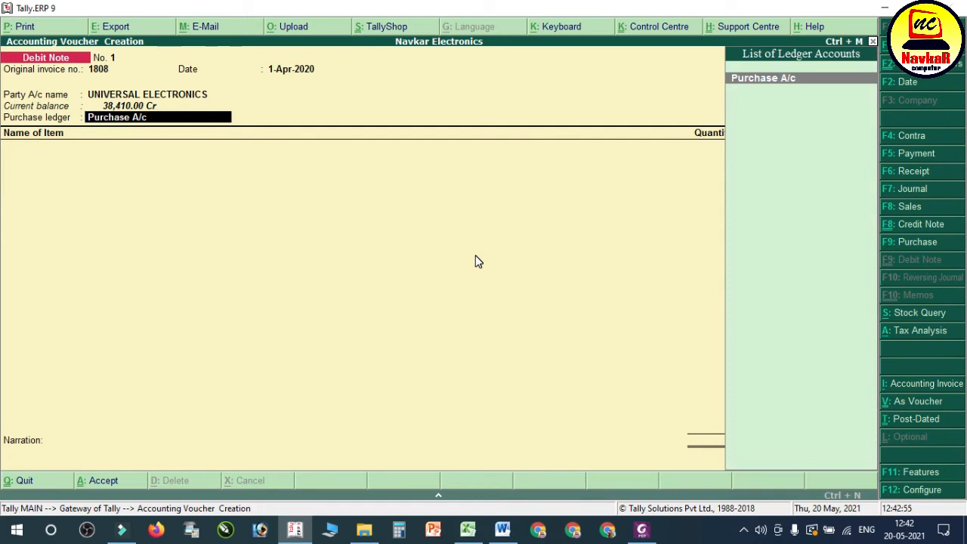
pyautogui.hotkey('alt', 'c')
pyautogui.write('PURCHASE RETURN')
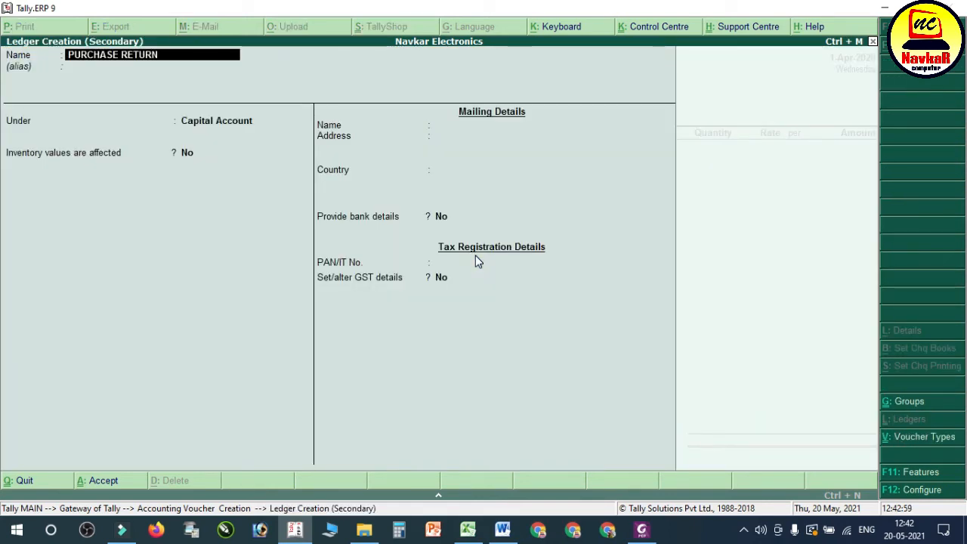
pyautogui.press('Return')
pyautogui.press('Return')
pyautogui.write('PU')
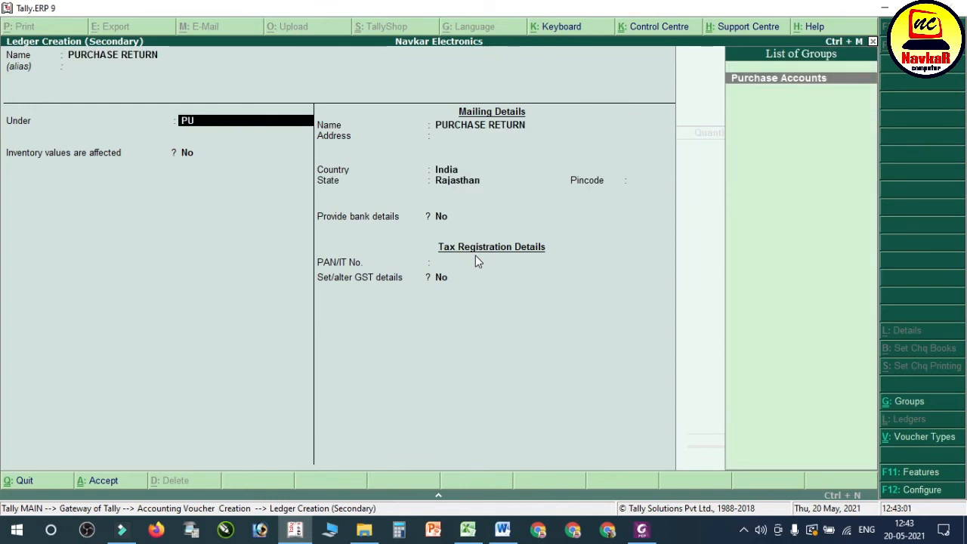
pyautogui.press('Return')
pyautogui.press('Return')
pyautogui.press('Return')
pyautogui.press('Up')
pyautogui.press('Return')
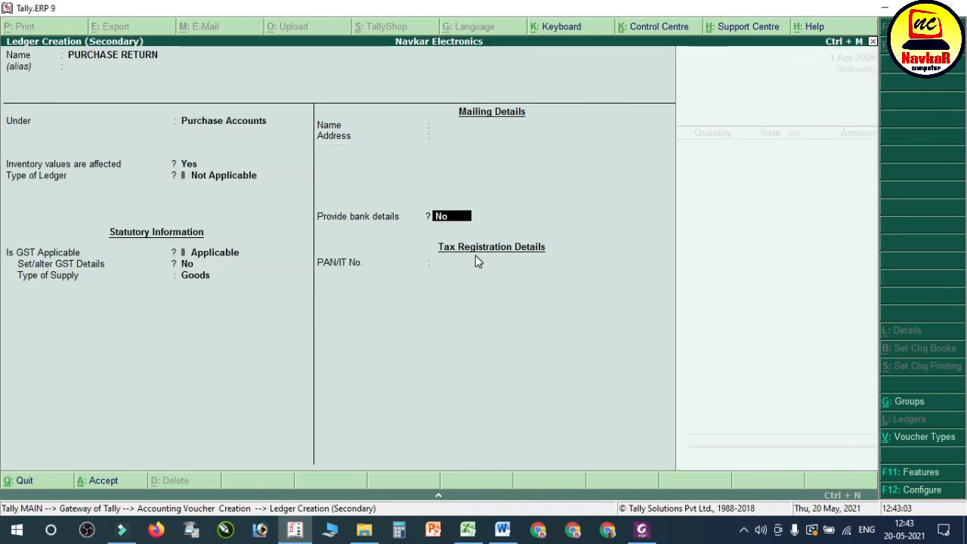
pyautogui.hotkey('ctrl', 'a')
pyautogui.press('Return')
pyautogui.press('BackSpace')
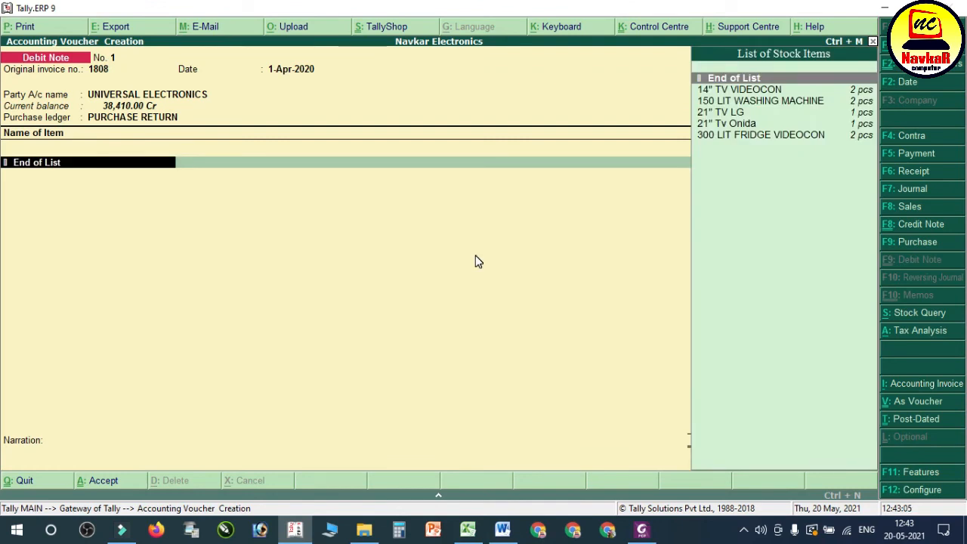
# Step: Add 1 pcs of 300 LIT FRIDGE VIDEOCON at a rate of 10,500 with the order number not applicable
pyautogui.press('Down')
pyautogui.press('Down')
pyautogui.press('Down')
pyautogui.press('Down')
pyautogui.press('Down')
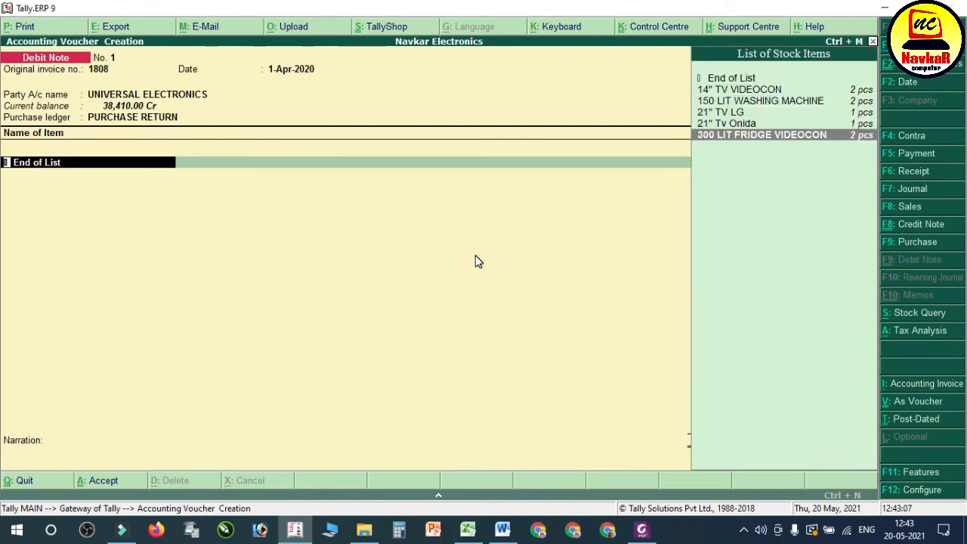
pyautogui.press('Return')
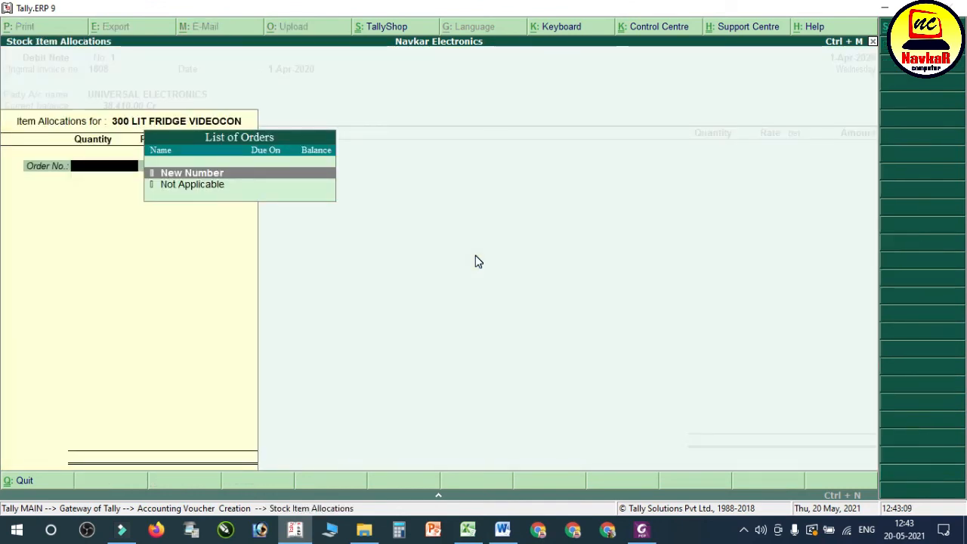
pyautogui.press('Down')
pyautogui.press('Return')
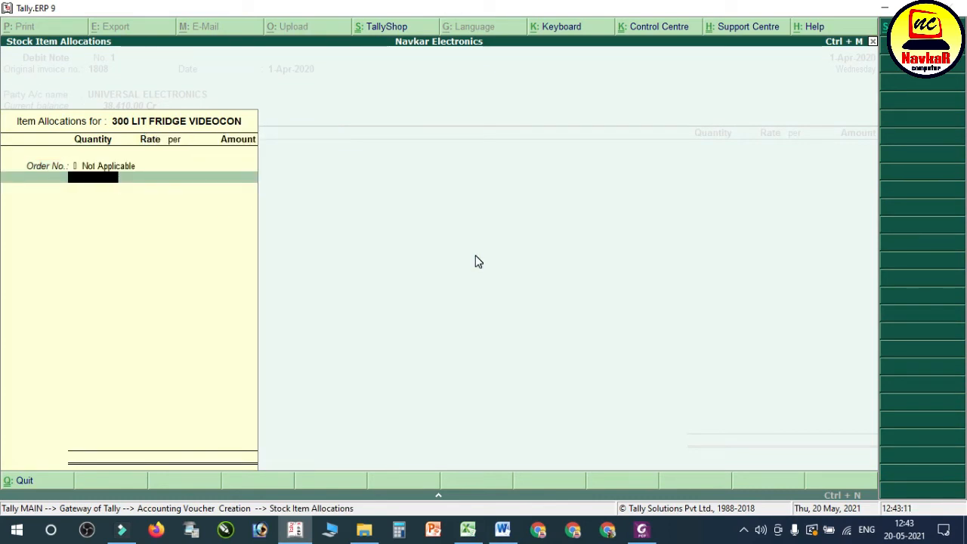
pyautogui.press('Return')
pyautogui.press('Return')
# Step: Finish the item list and add the IGST ledger with its calculated amount to the debit note
pyautogui.press('Return')
pyautogui.press('Return')
pyautogui.press('Return')
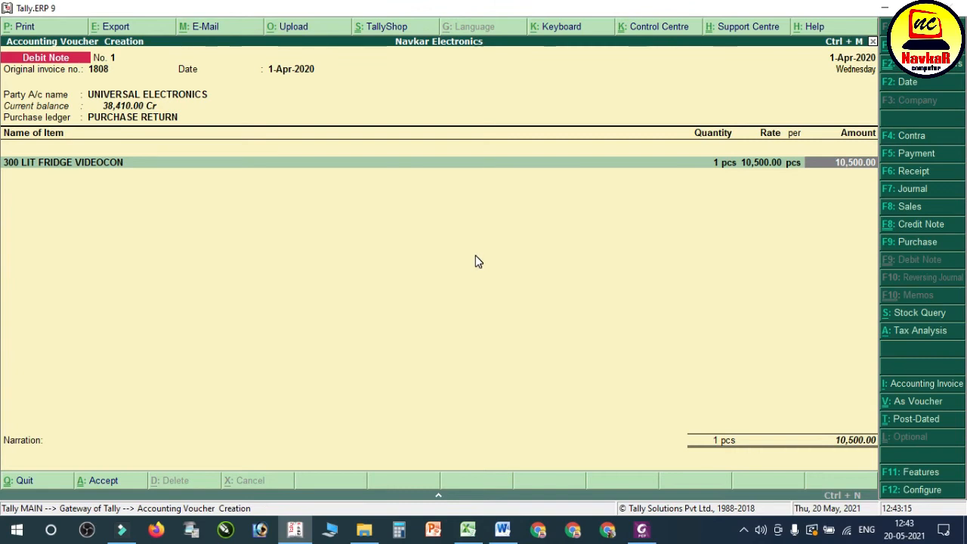
pyautogui.press('Return')
pyautogui.press('Return')
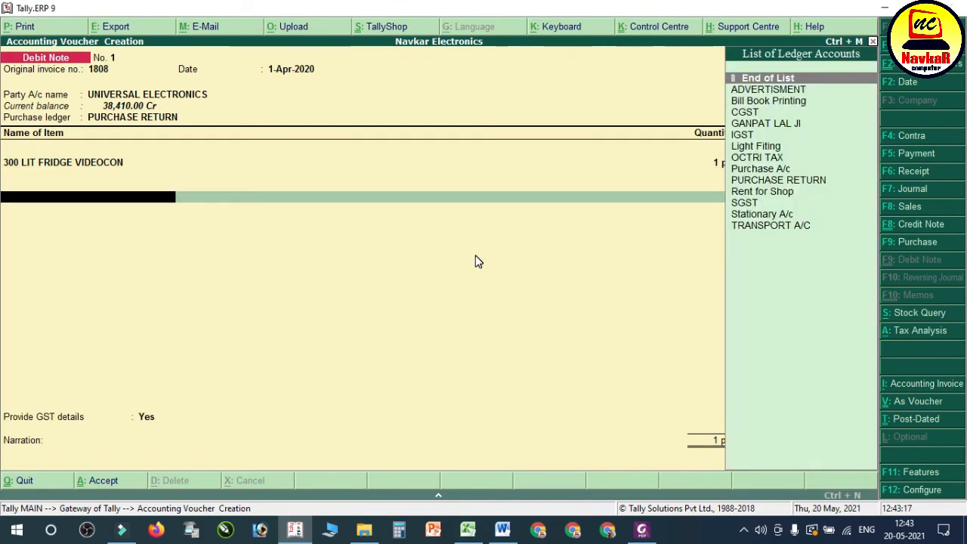
pyautogui.write('ig')
pyautogui.press('Return')
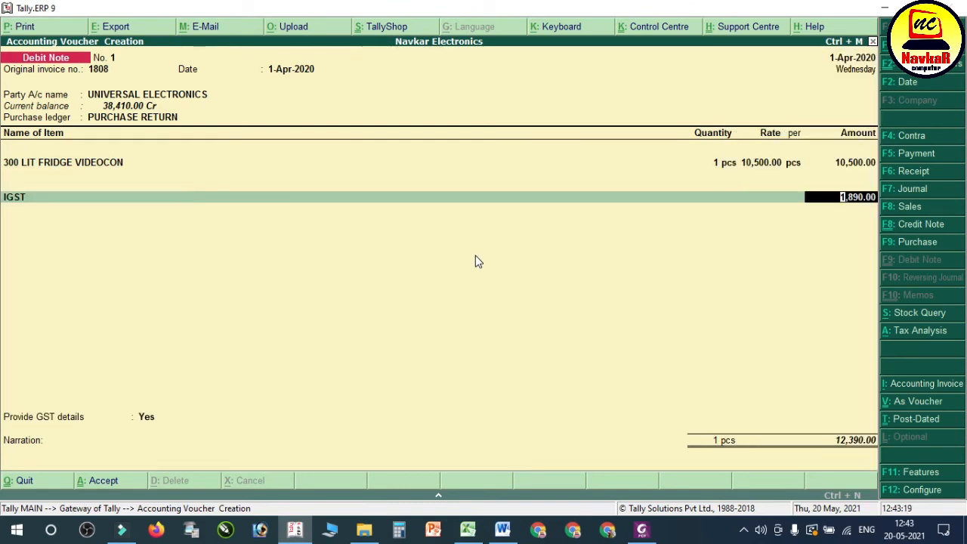
pyautogui.press('Return')
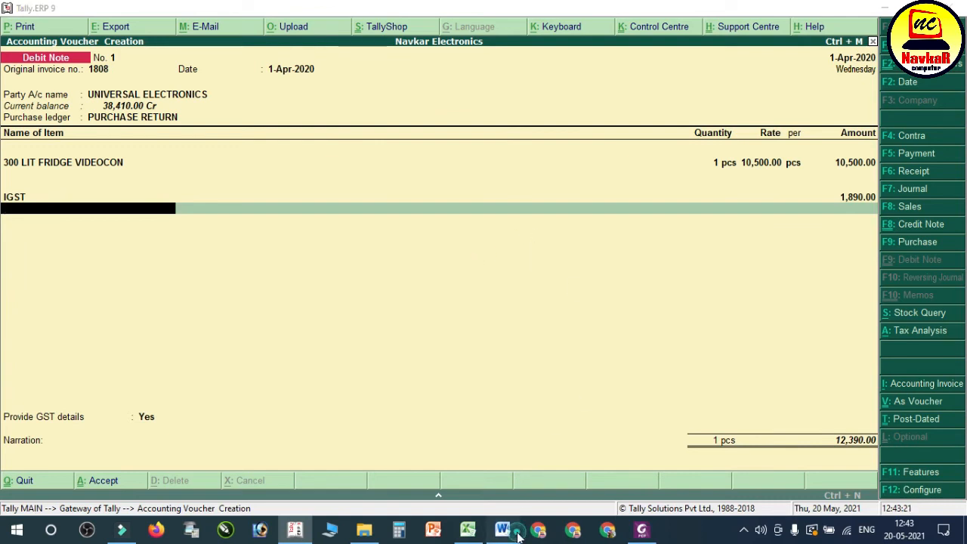
# Step: Check the debit note against transaction 30 in the Word notes and the returned item, rate and tax in the PDF bill
pyautogui.click(503, 529)
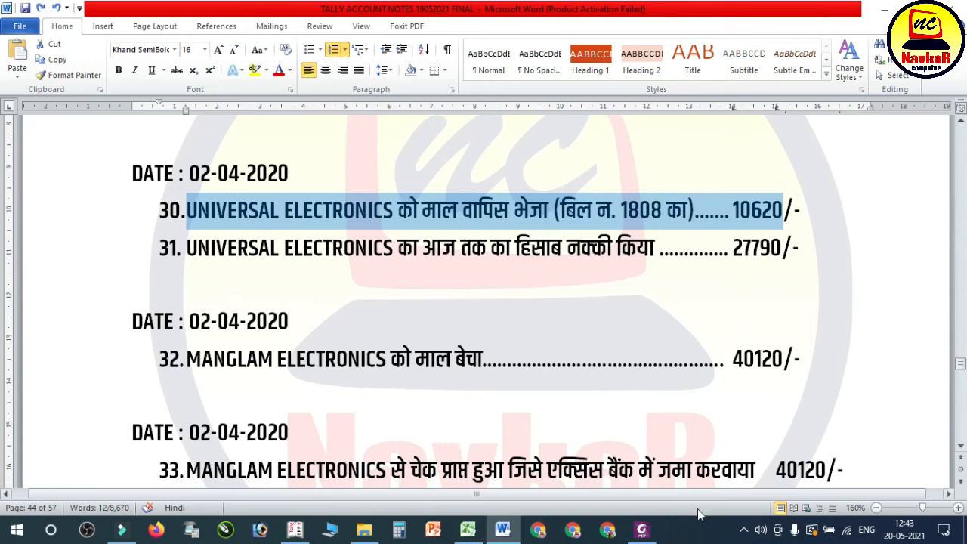
pyautogui.click(642, 529)
pyautogui.scroll(-6, 700, 424)
pyautogui.scroll(-1, 701, 427)
pyautogui.scroll(6, 703, 425)
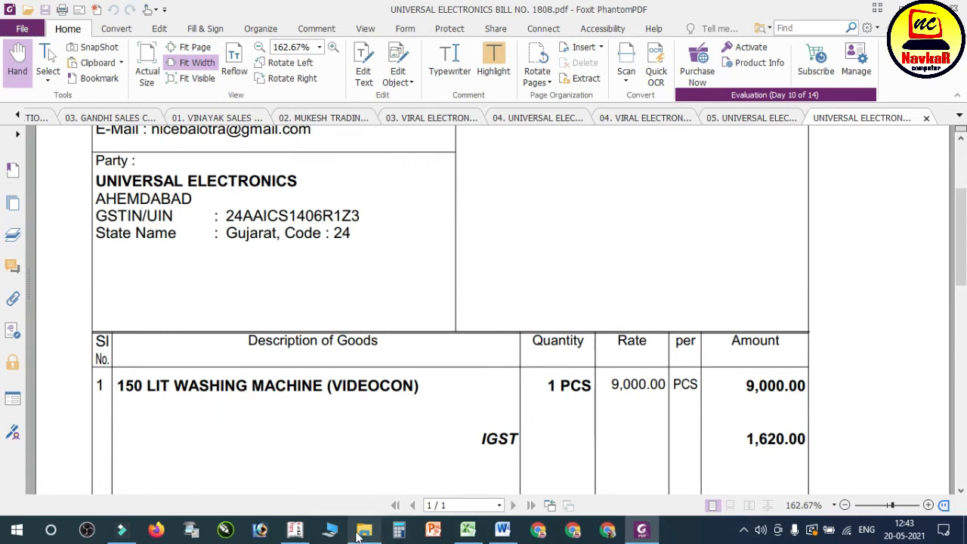
pyautogui.click(293, 528)
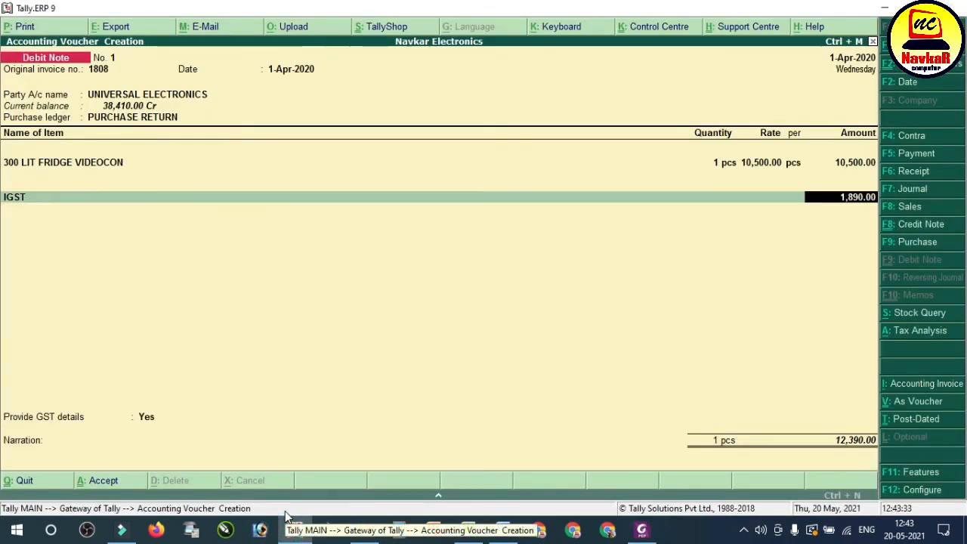
# Step: Replace the fridge in the debit note with 150 LIT WASHING MACHINE, keeping the quantity at 1 pcs
pyautogui.press('BackSpace')
pyautogui.press('BackSpace')
pyautogui.press('BackSpace')
pyautogui.press('Up')
pyautogui.press('Up')
pyautogui.press('Up')
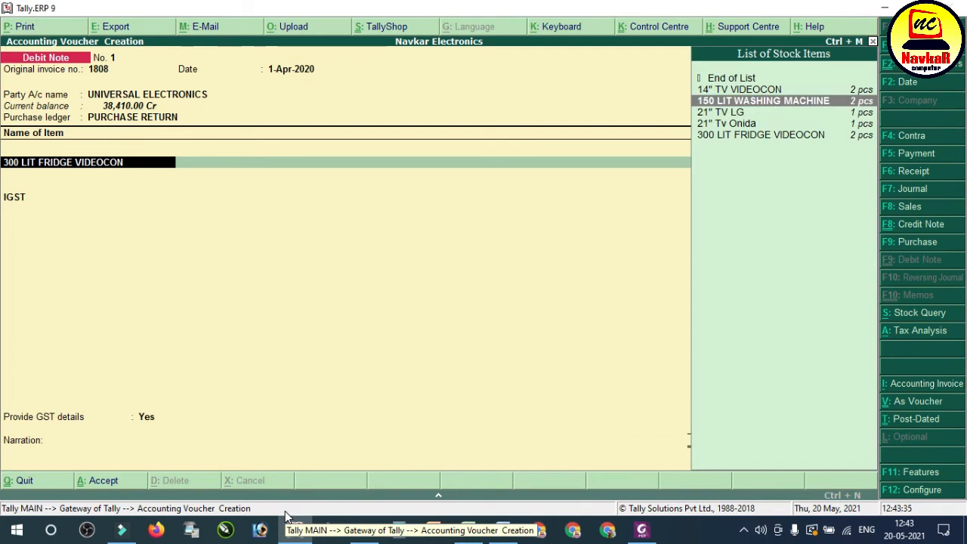
pyautogui.press('Return')
pyautogui.press('Return')
pyautogui.press('Return')
pyautogui.press('Return')
pyautogui.press('Return')
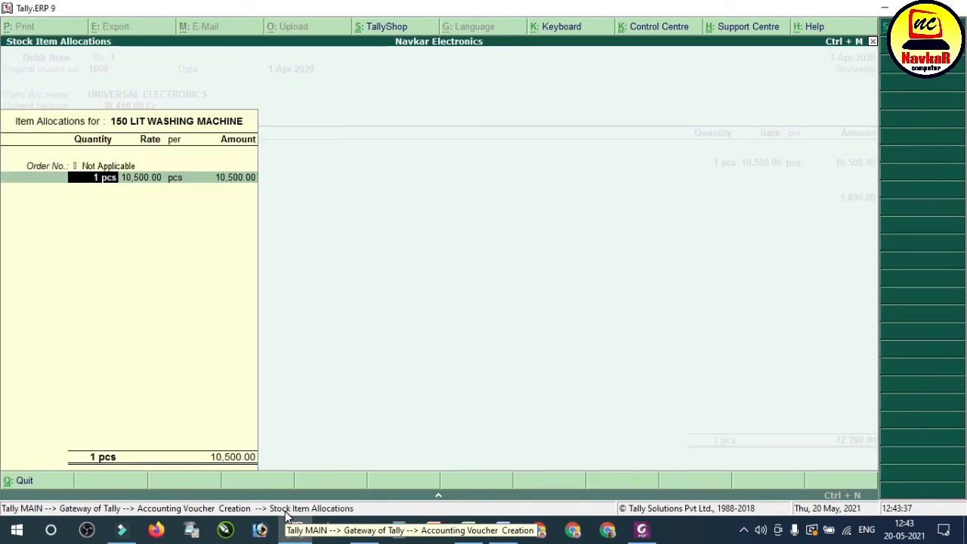
pyautogui.press('Return')
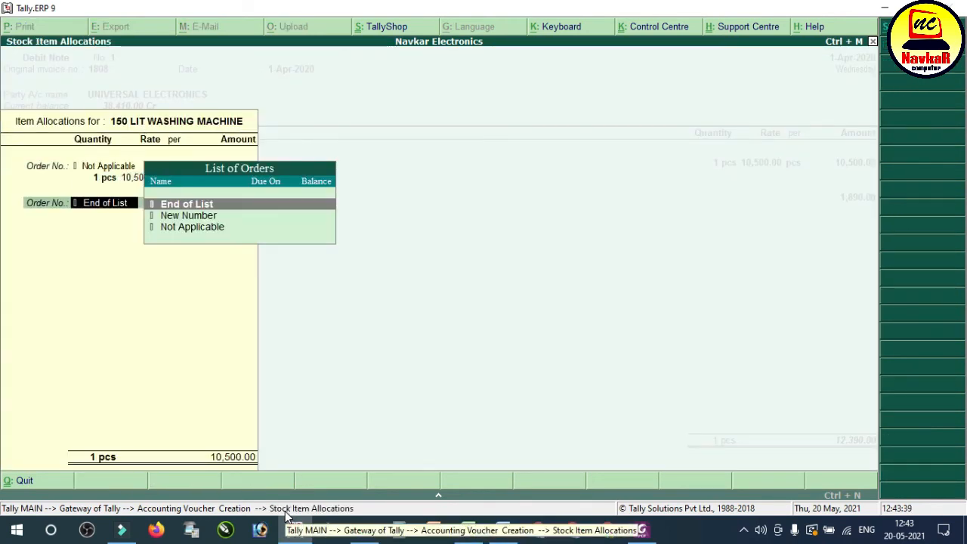
pyautogui.press('Return')
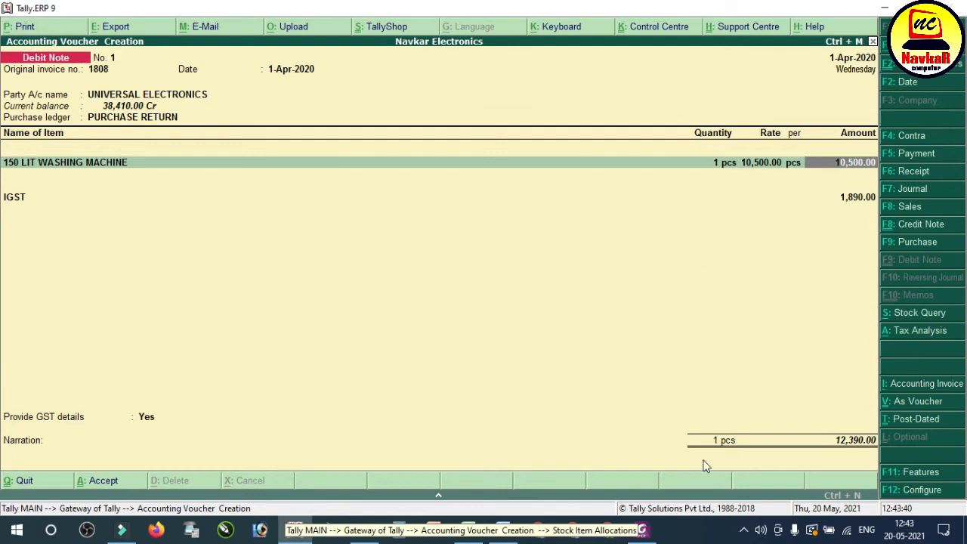
# Step: Recheck the PDF bill and set the washing machine's rate to 9,000 per piece
pyautogui.click(656, 531)
pyautogui.click(658, 530)
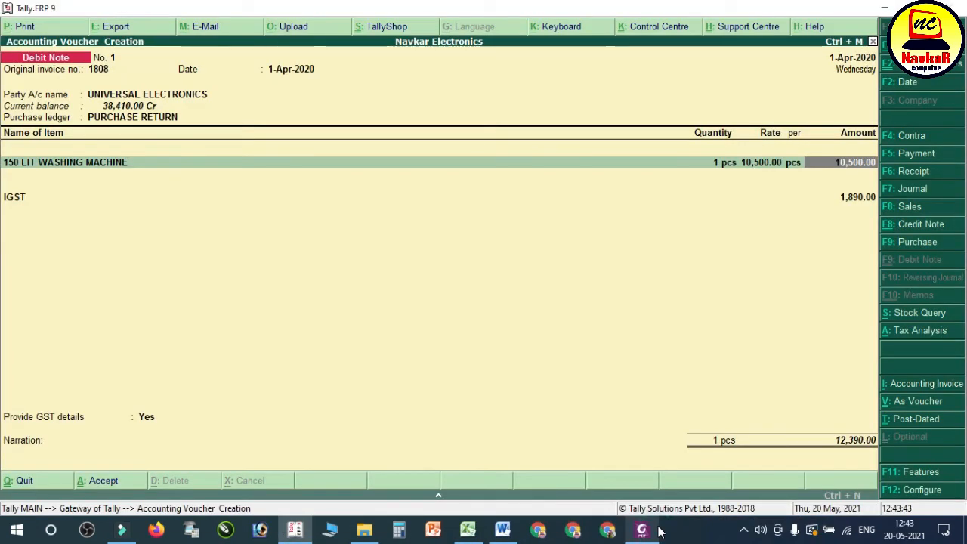
pyautogui.press('BackSpace')
pyautogui.press('Return')
pyautogui.press('Return')
pyautogui.press('Return')
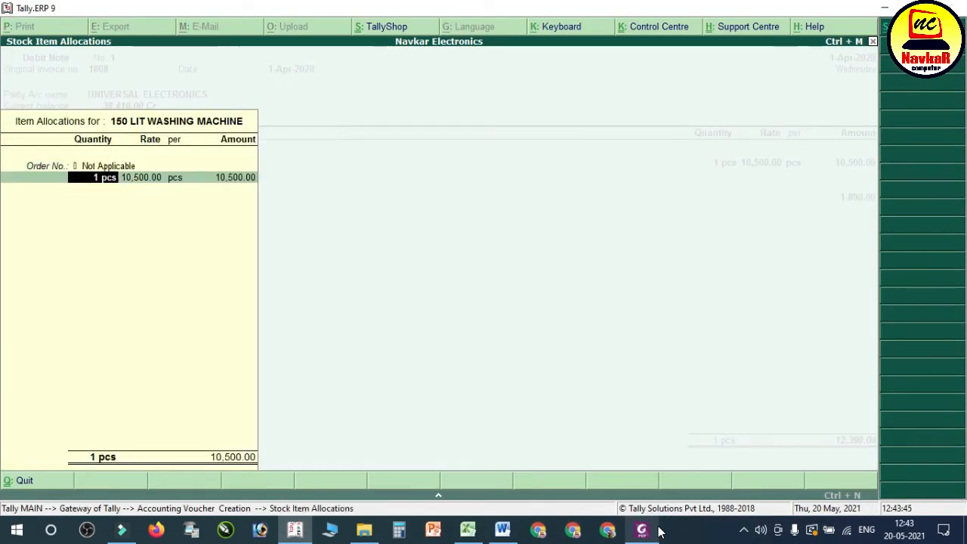
pyautogui.write('9000')
pyautogui.press('Return')
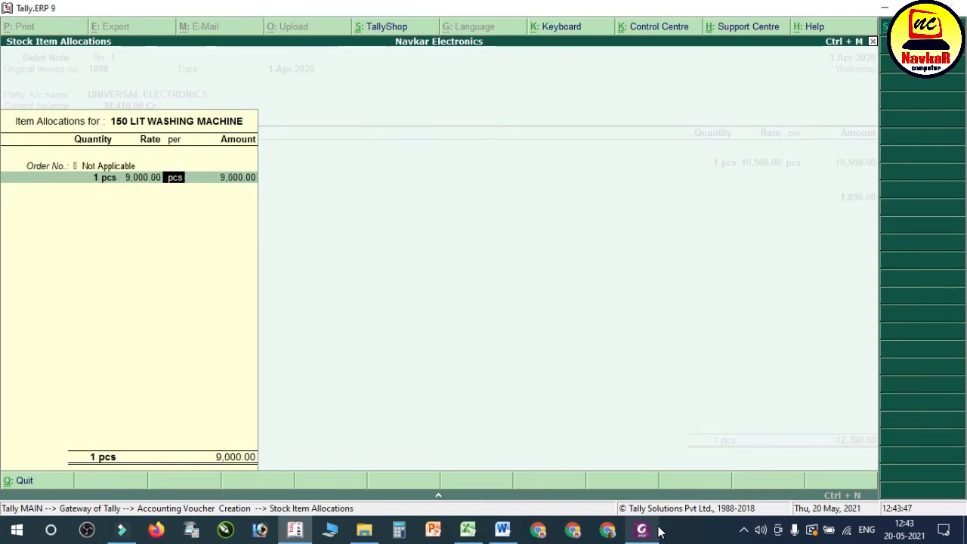
pyautogui.press('Return')
pyautogui.press('Return')
pyautogui.press('Return')
# Step: Finish the debit note's ledger entries and set Provide GST details to No, rechecking the Word notes
pyautogui.press('Return')
pyautogui.press('Return')
pyautogui.press('Return')
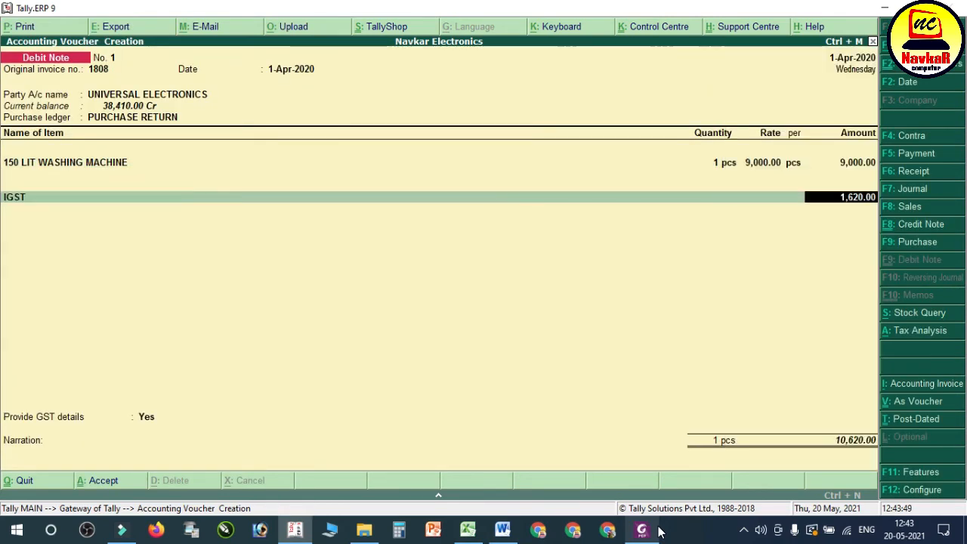
pyautogui.press('Return')
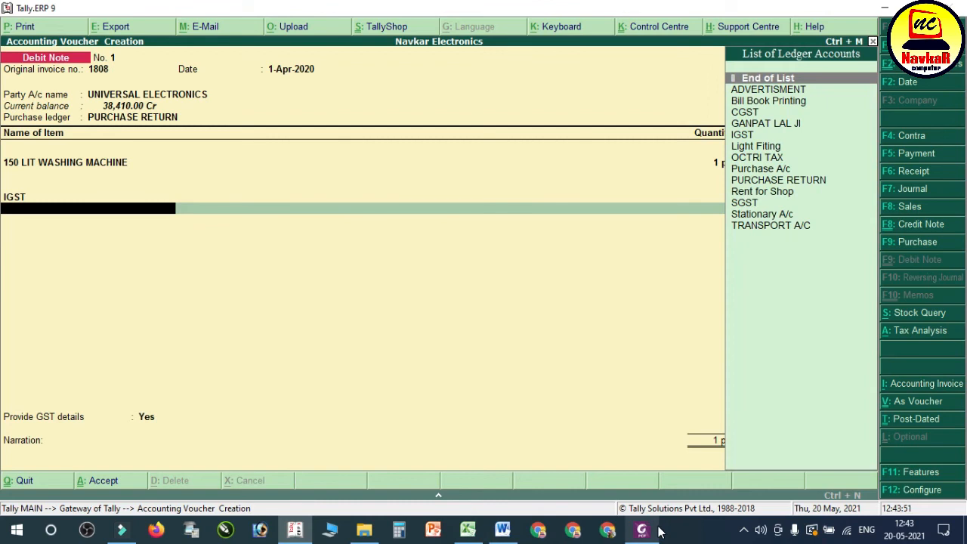
pyautogui.press('Return')
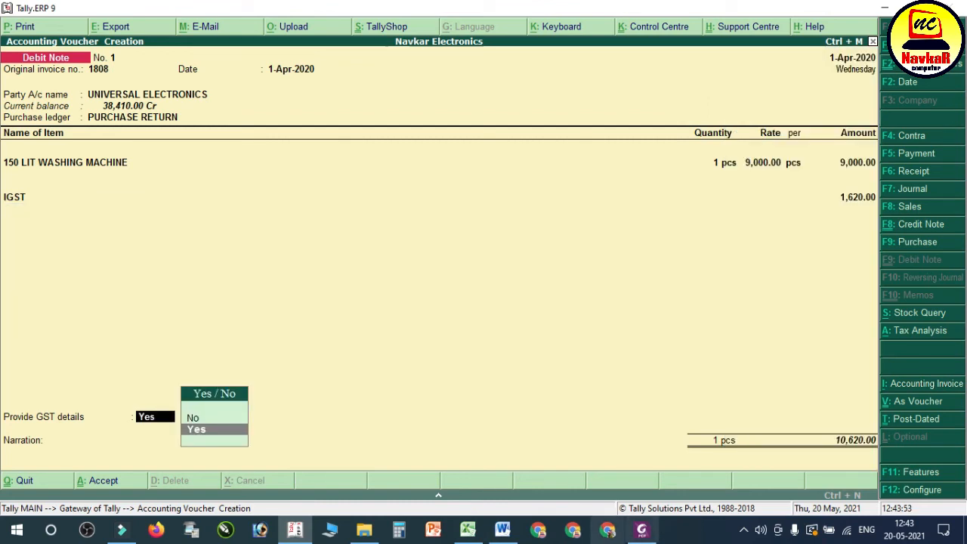
pyautogui.click(503, 530)
pyautogui.click(502, 529)
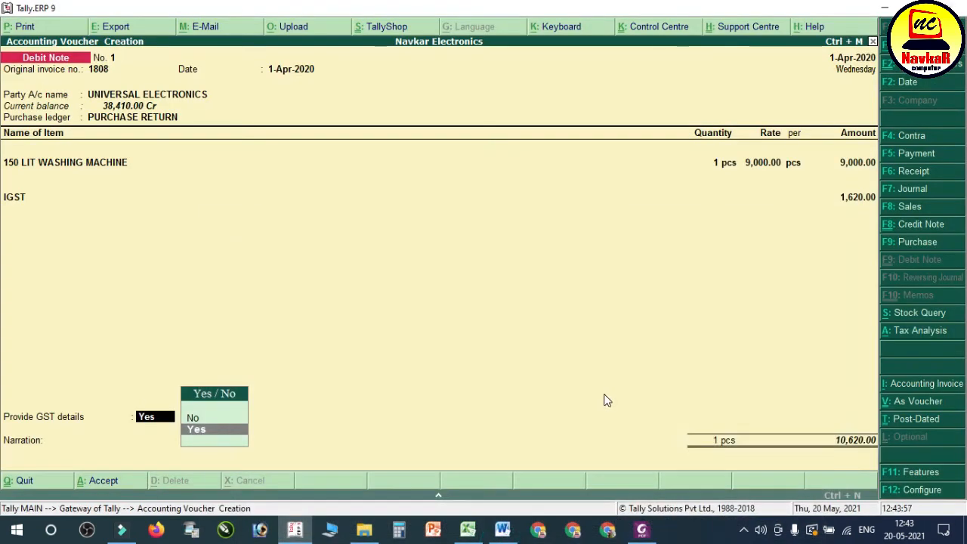
pyautogui.press('Up')
pyautogui.press('Return')
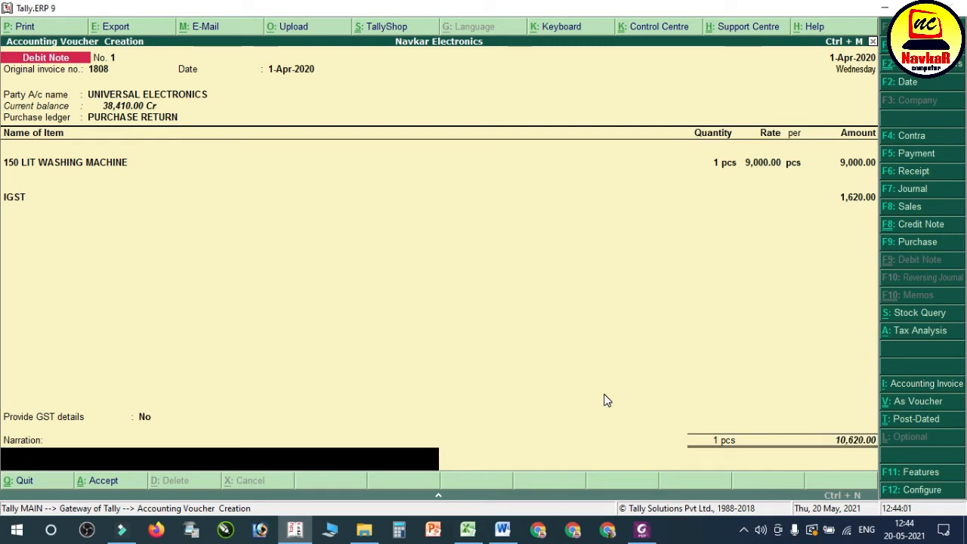
# Step: Save the debit note without a narration and read transaction 31 for UNIVERSAL ELECTRONICS in the Word notes
pyautogui.press('Return')
pyautogui.press('Return')
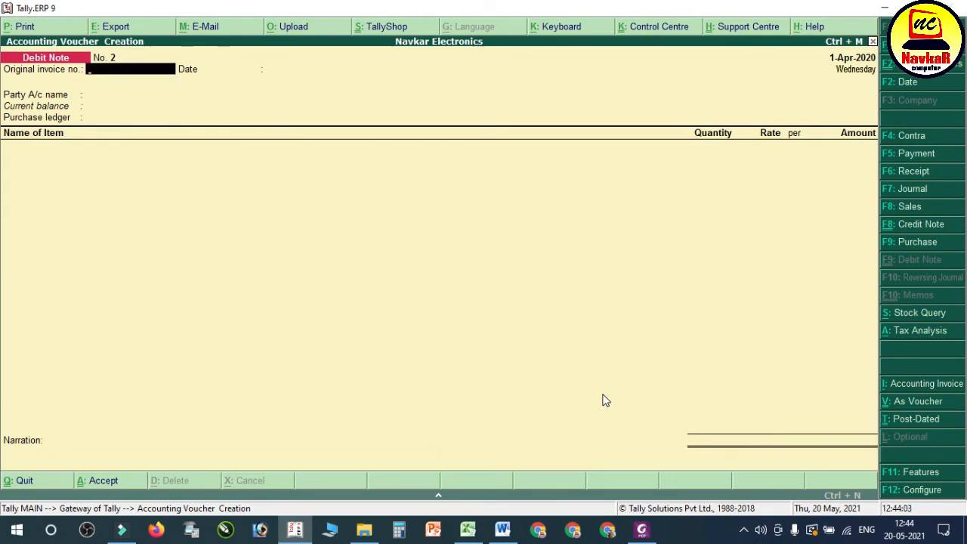
pyautogui.click(503, 529)
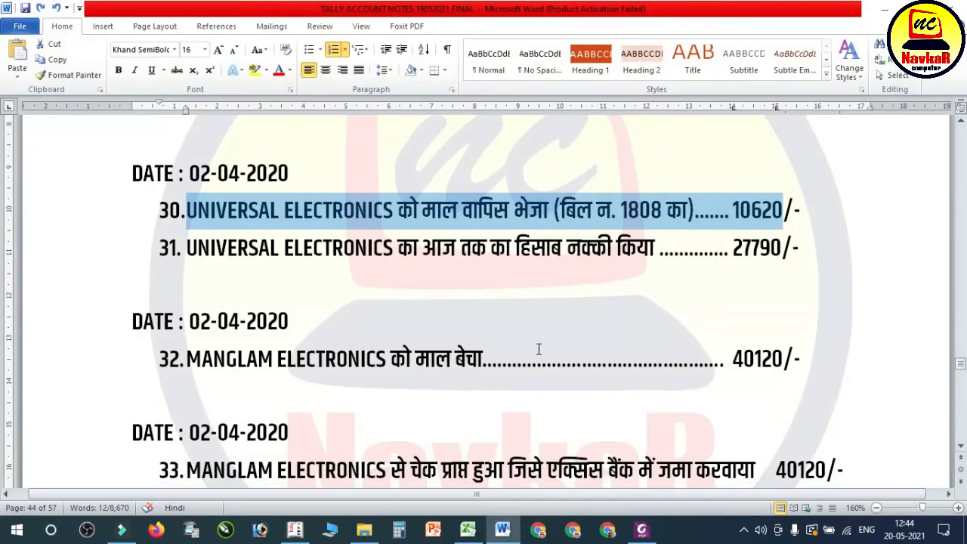
pyautogui.click(378, 228)
pyautogui.moveTo(227, 248); pyautogui.dragTo(773, 270)
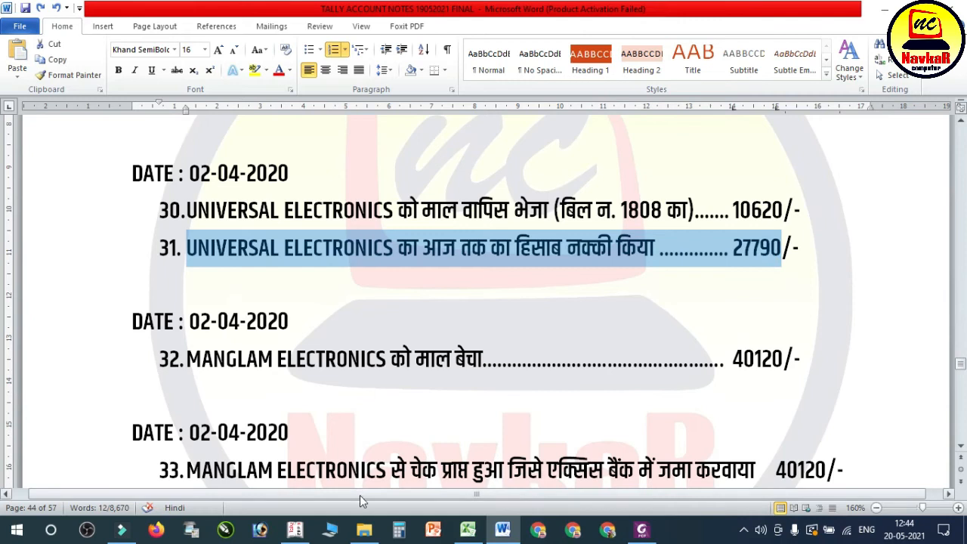
# Step: Switch back to Tally.ERP 9 and start a payment voucher debiting UNIVERSAL ELECTRONICS with 27,790
pyautogui.click(301, 526)
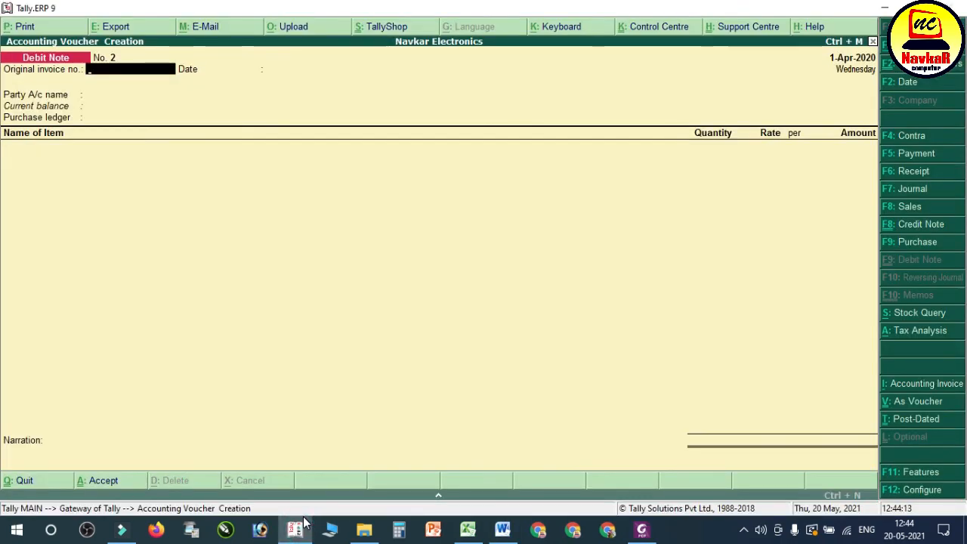
pyautogui.press('F5')
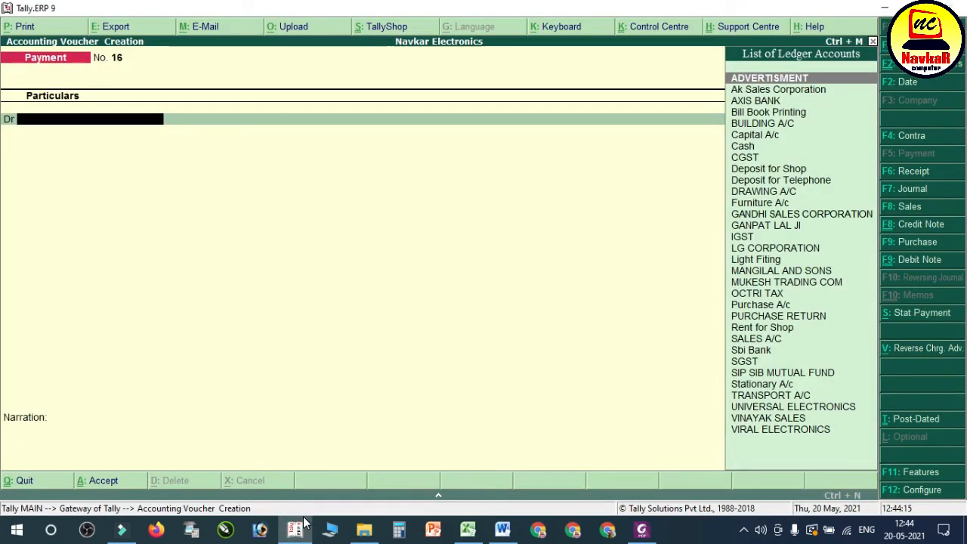
pyautogui.write('un')
pyautogui.press('Return')
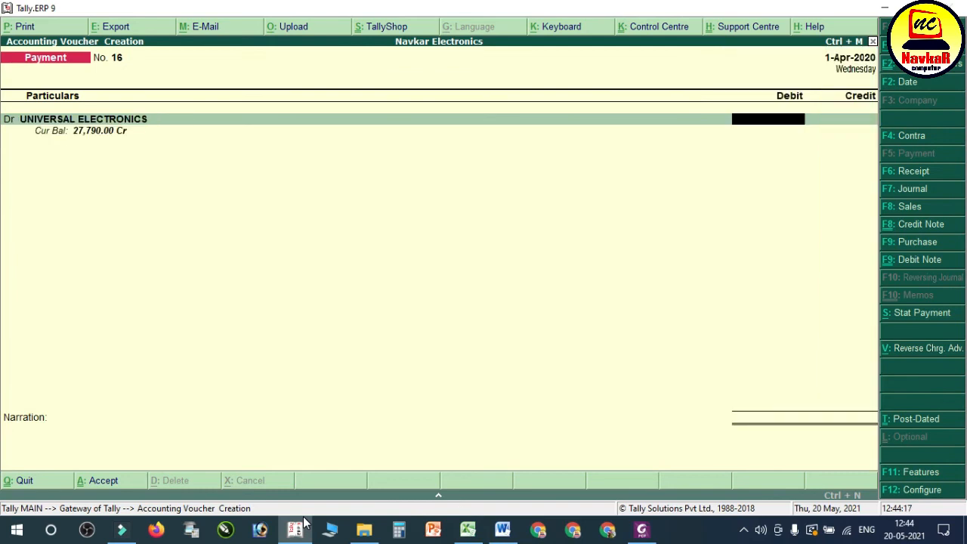
pyautogui.write('27790')
pyautogui.press('Return')
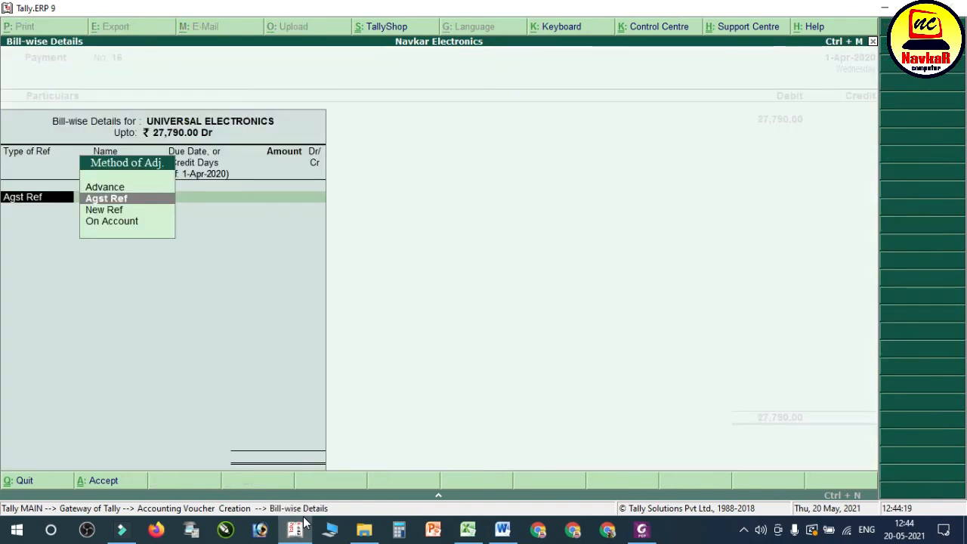
# Step: Allocate the payment against references 1 (10,620 Cr), 7589 (21,240 Dr) and 7810 (17,170 Dr), and recheck transaction 31 in the Word notes
pyautogui.press('Return')
pyautogui.press('Return')
pyautogui.press('Return')
pyautogui.press('Return')
pyautogui.press('Return')
pyautogui.press('Return')
pyautogui.press('Return')
pyautogui.press('Return')
pyautogui.press('Return')
pyautogui.press('Return')
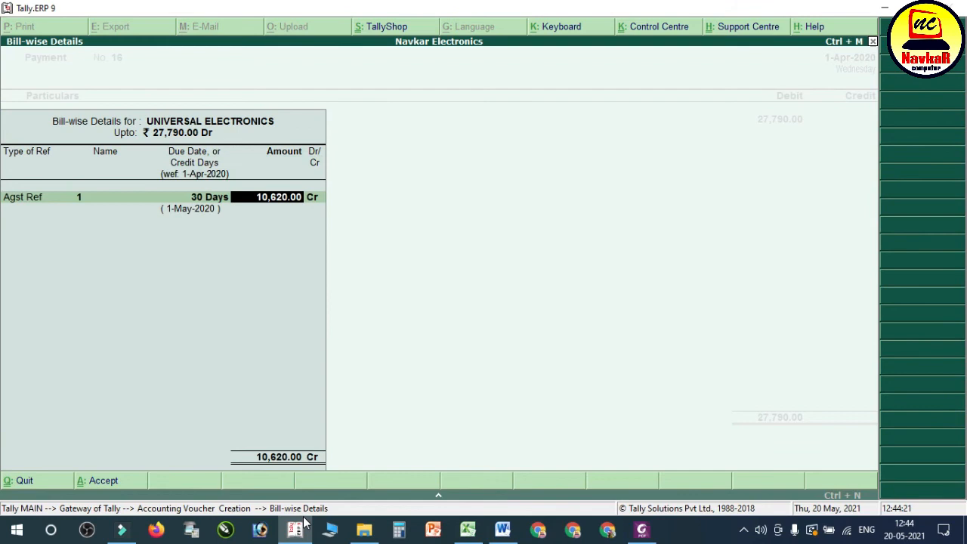
pyautogui.press('Return')
pyautogui.press('Return')
pyautogui.press('Return')
pyautogui.press('Return')
pyautogui.press('Return')
pyautogui.press('Return')
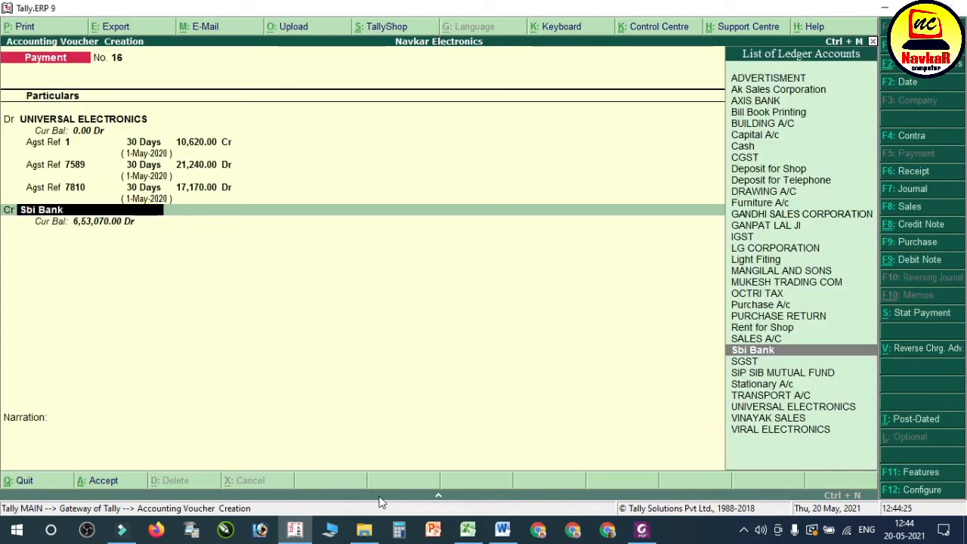
pyautogui.click(510, 522)
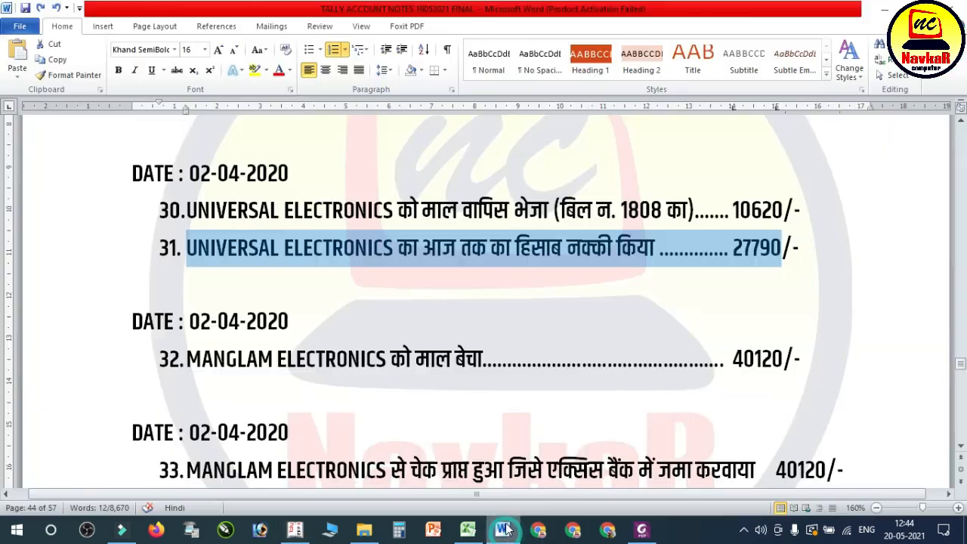
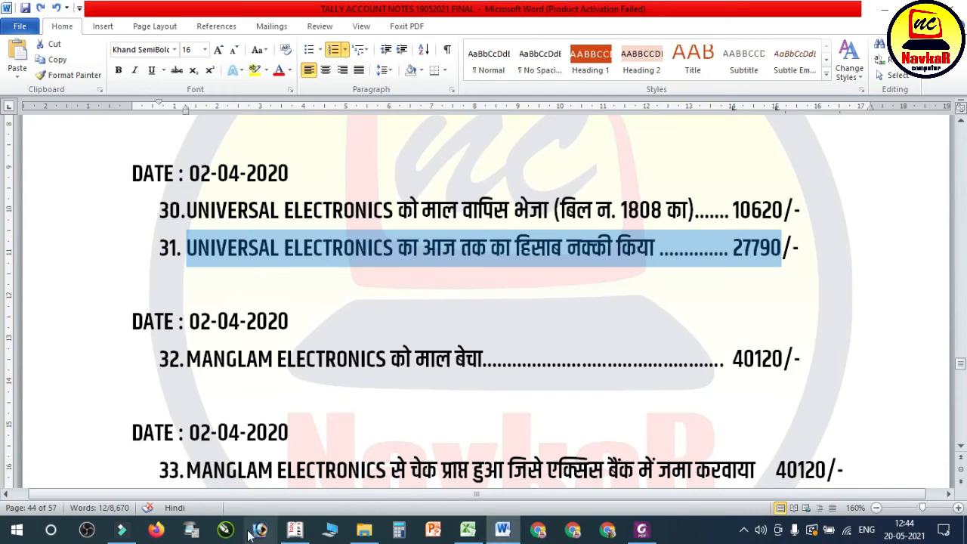
# Step: In Tally, credit Cash with 27,790 in the UNIVERSAL ELECTRONICS payment voucher and accept the voucher
pyautogui.click(295, 530)
pyautogui.write('Cas')
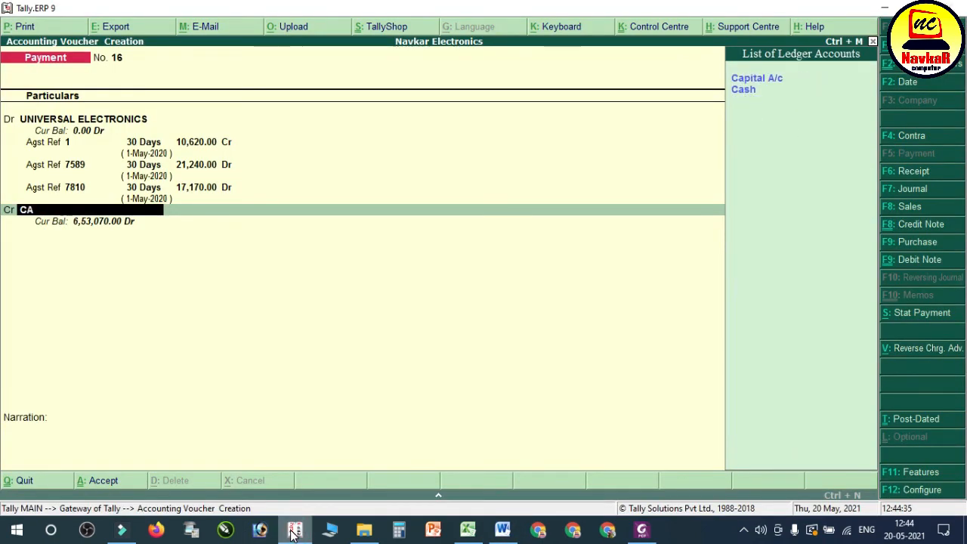
pyautogui.press('Return')
pyautogui.press('Return')
pyautogui.press('Return')
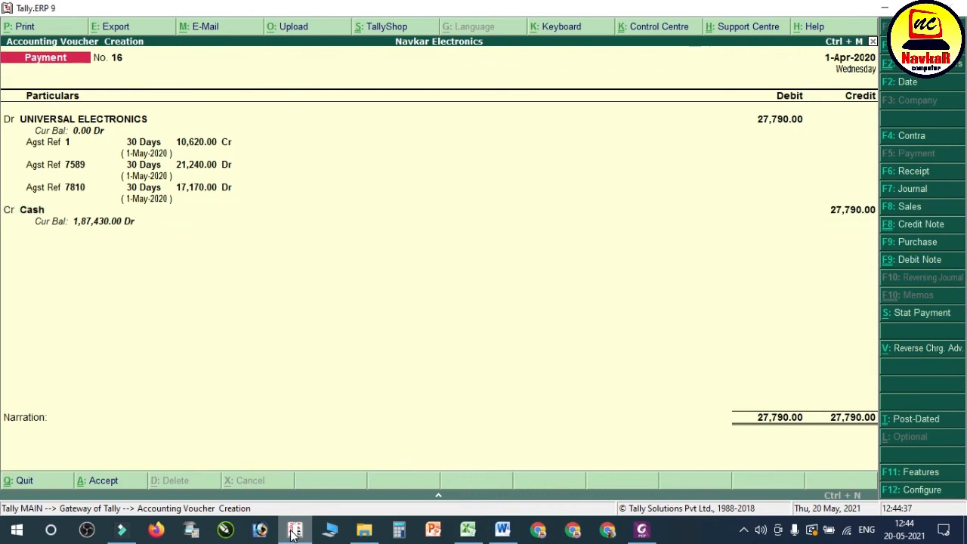
pyautogui.press('Return')
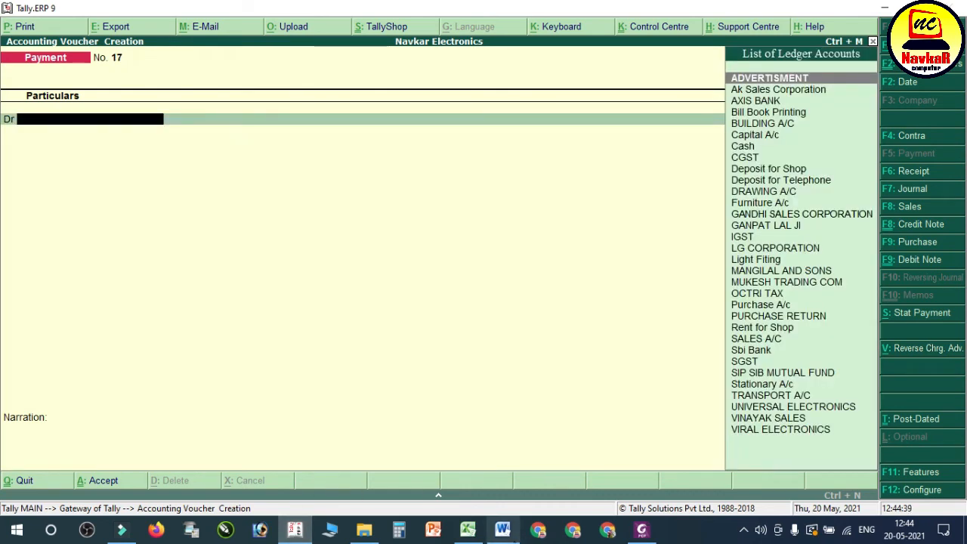
# Step: Check entry 32 in the Word notes, then open 05. MANGLAM ELECTRONICS BILL NO. 005 from the SALES BILL folder and review its items
pyautogui.click(503, 530)
pyautogui.click(336, 250)
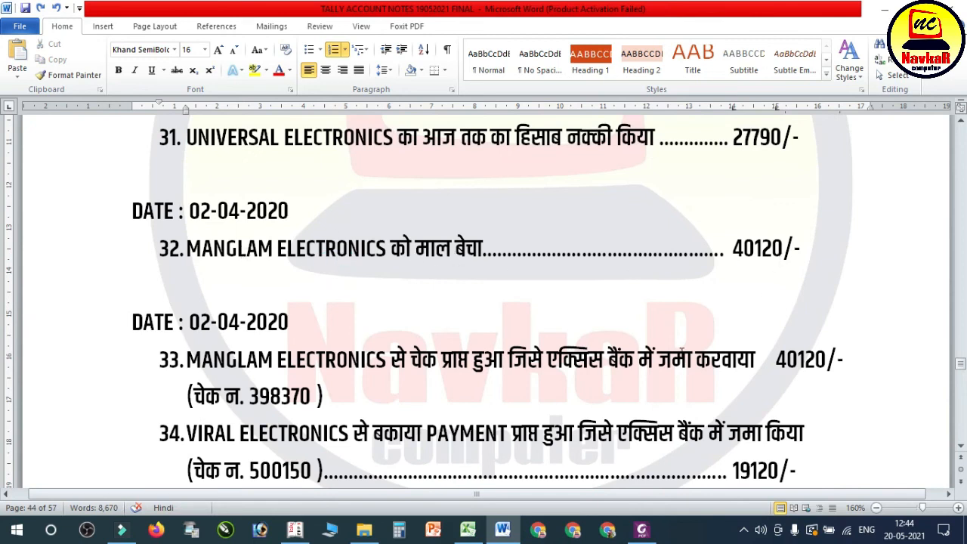
pyautogui.click(364, 530)
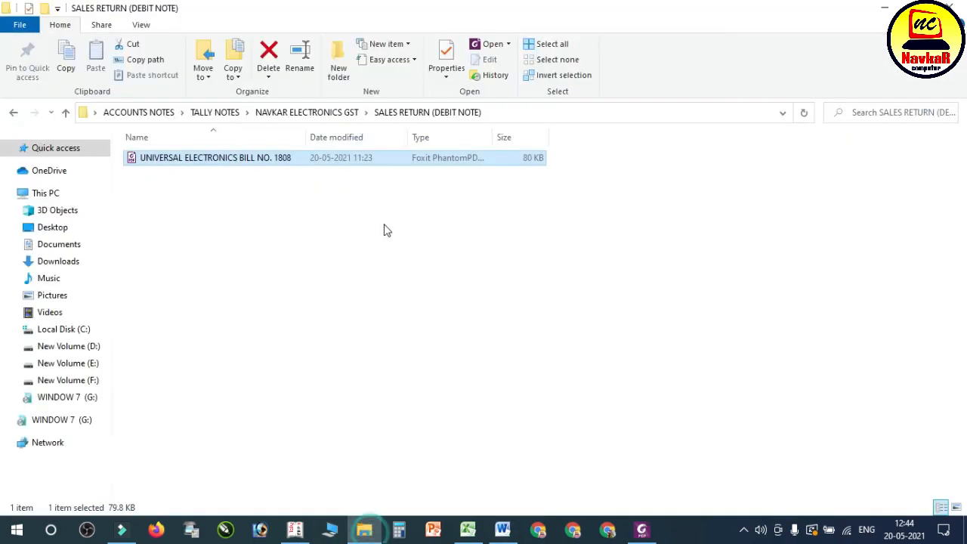
pyautogui.click(13, 112)
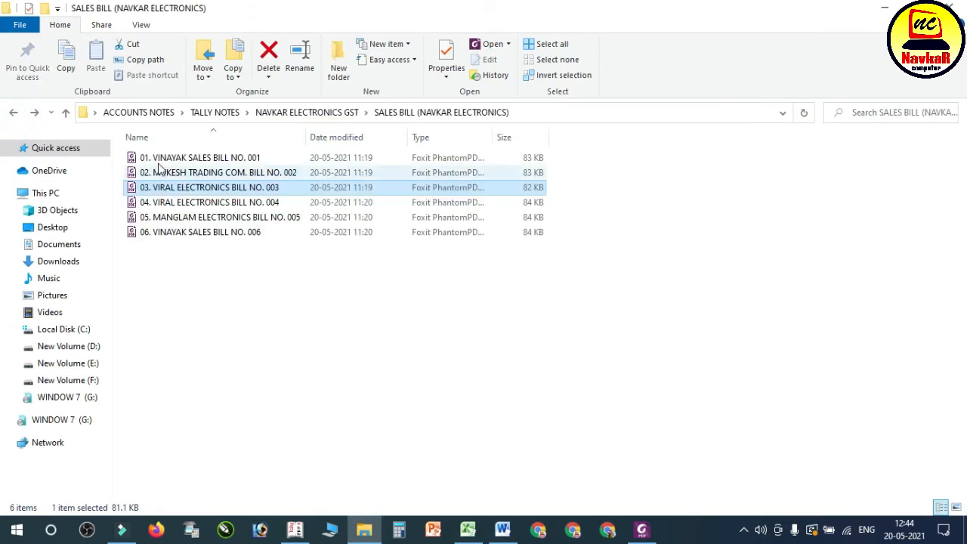
pyautogui.click(329, 113)
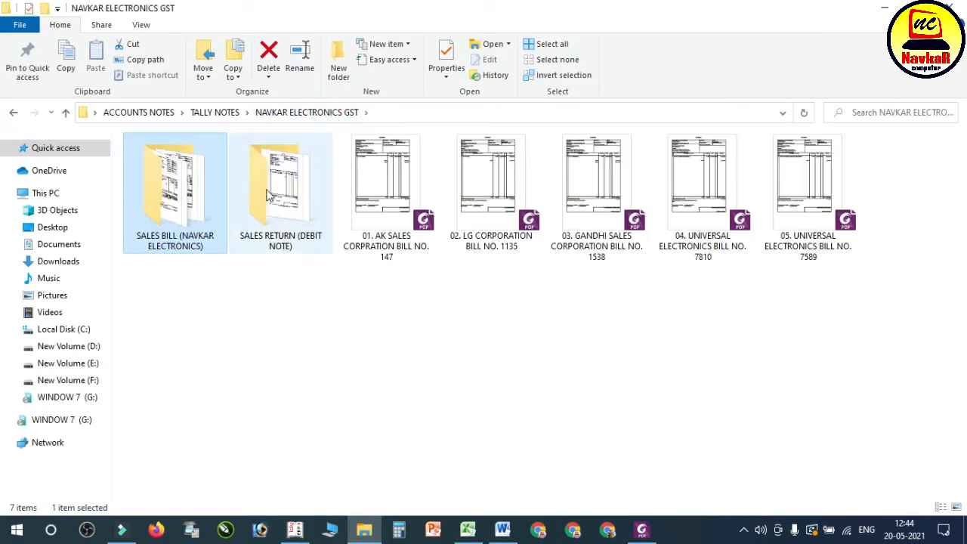
pyautogui.doubleClick(216, 195)
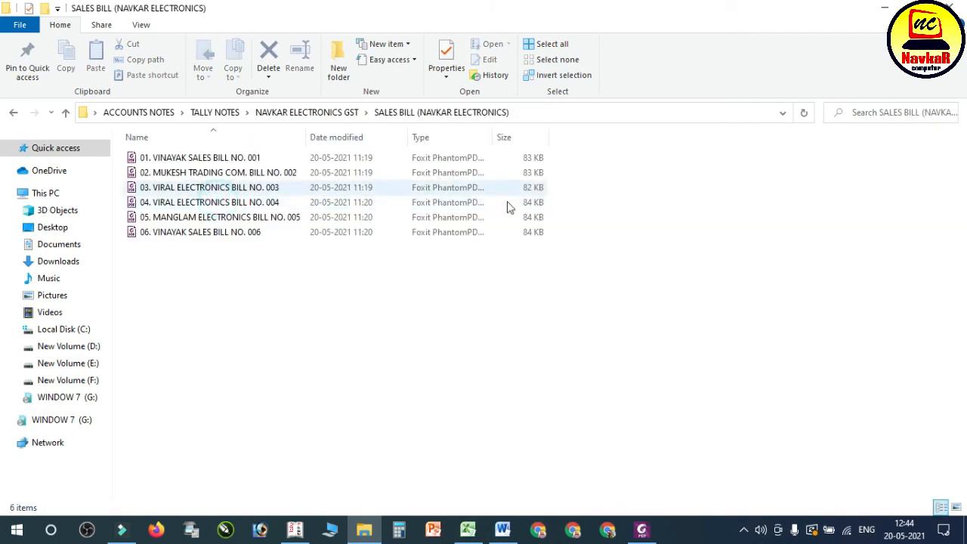
pyautogui.click(255, 219)
pyautogui.doubleClick(275, 219)
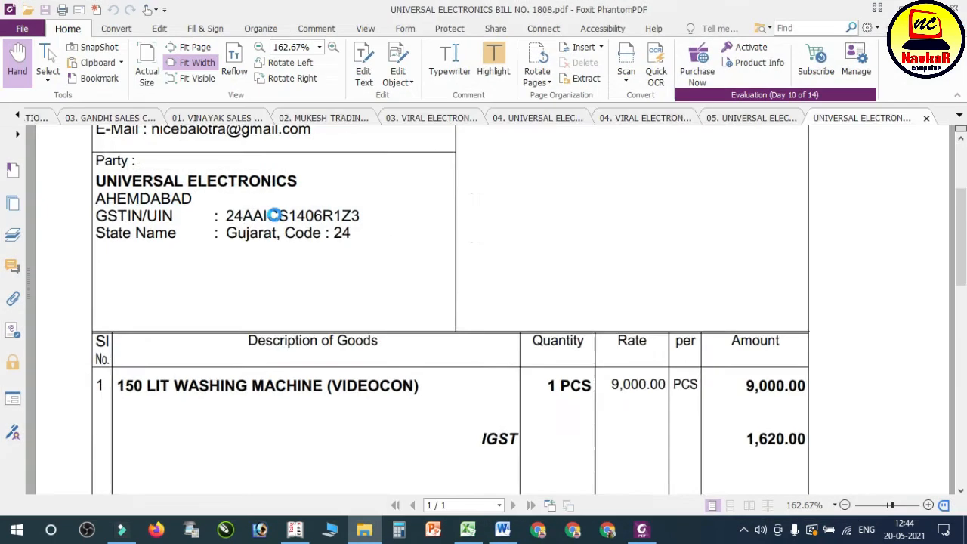
pyautogui.scroll(-1, 561, 322)
pyautogui.scroll(-4, 561, 321)
pyautogui.scroll(1, 562, 317)
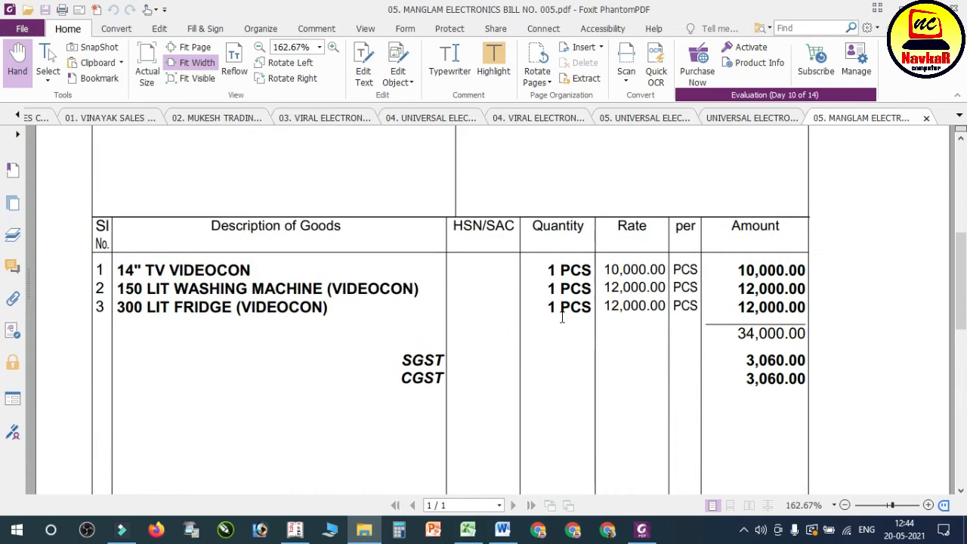
# Step: Switch to Tally and start a sales voucher with reference number 005
pyautogui.click(294, 529)
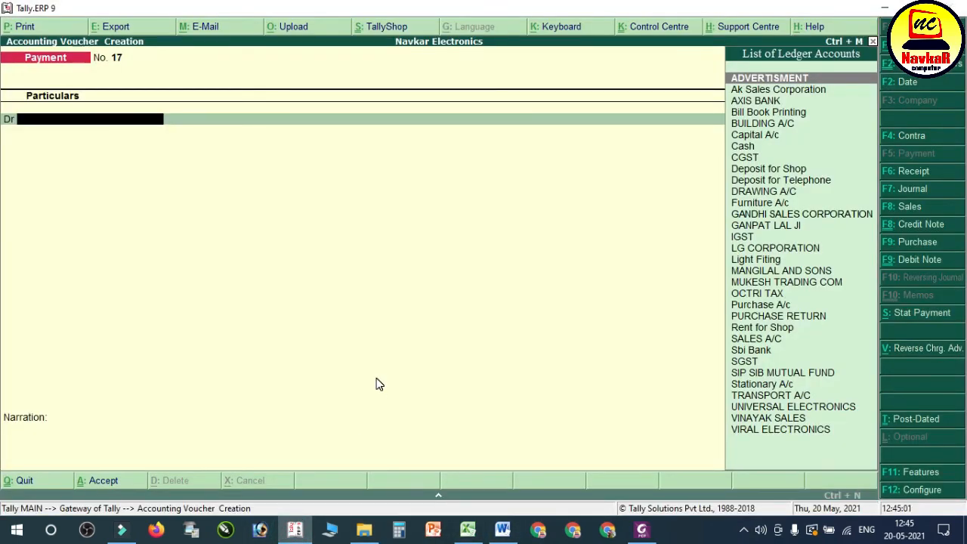
pyautogui.press('F8')
pyautogui.write('005')
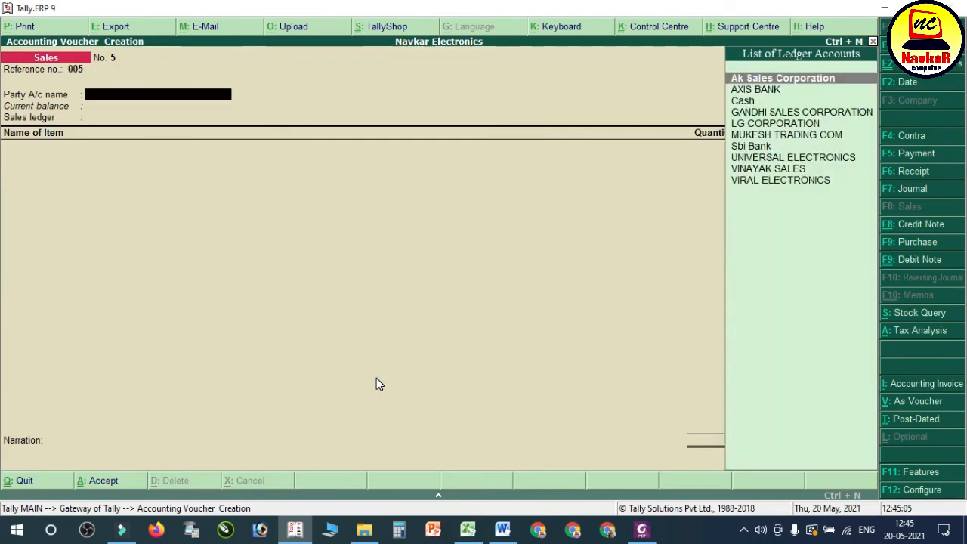
# Step: Create a party ledger named MANGLAM ELECTRONICS under Sundry Debtors from within the sales voucher
pyautogui.hotkey('alt', 'c')
pyautogui.write('MANGLAM ELECTO')
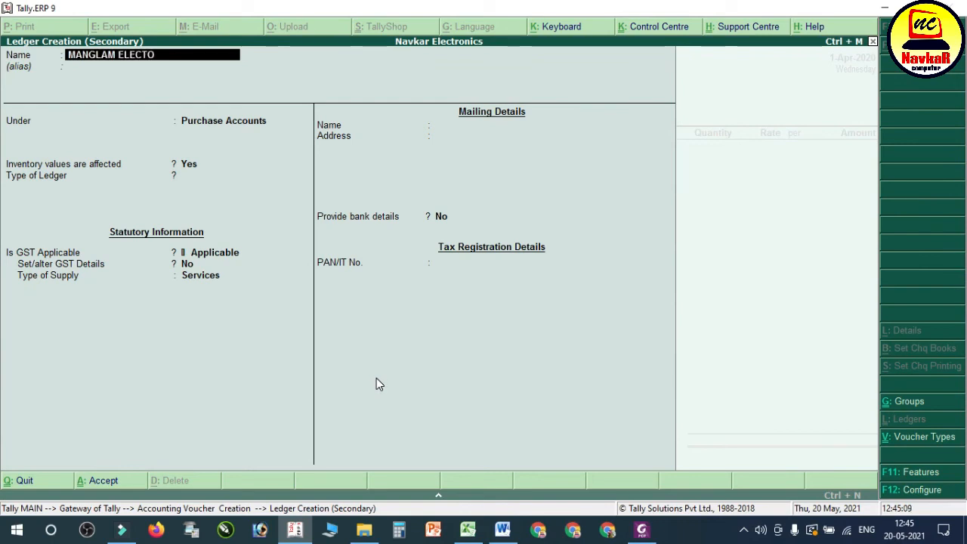
pyautogui.press('BackSpace')
pyautogui.write('RONICS')
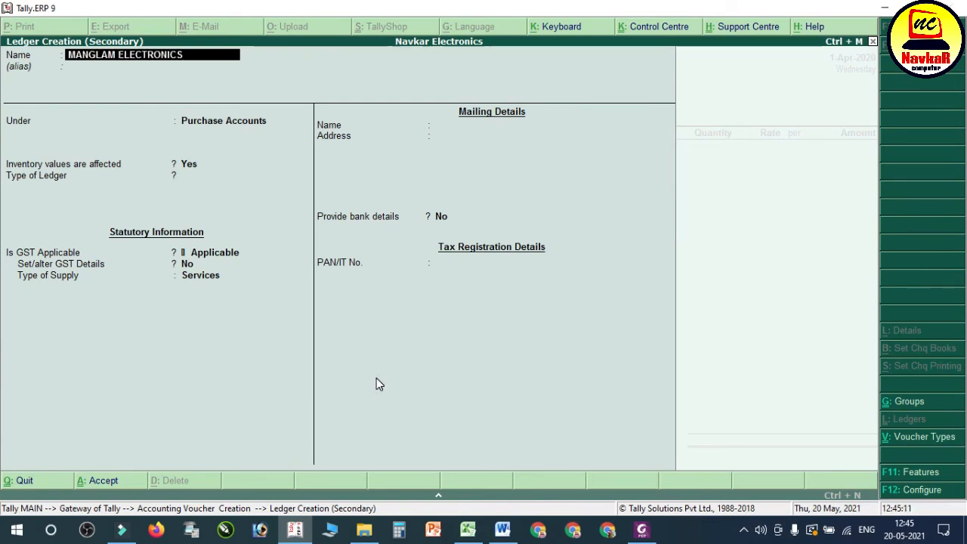
pyautogui.press('Return')
pyautogui.write('SUN')
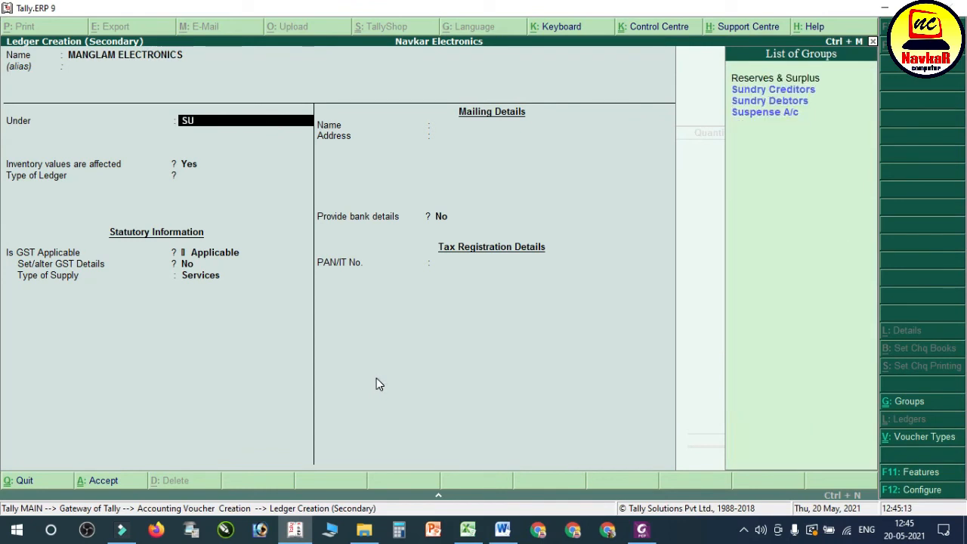
pyautogui.press('Down')
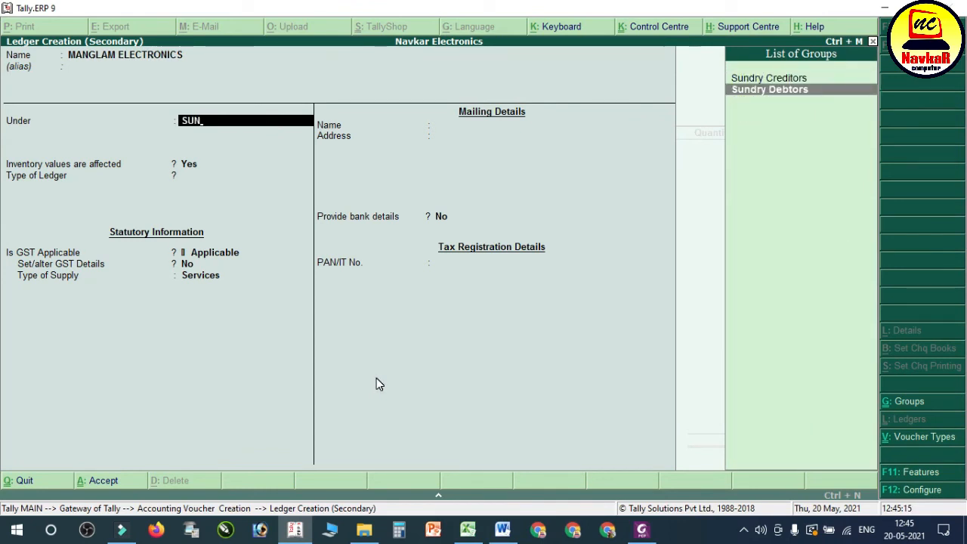
pyautogui.press('Return')
# Step: Maintain the ledger's balances bill-by-bill with a 30-day default credit period and credit-day checking during voucher entry
pyautogui.press('Return')
pyautogui.press('BackSpace')
pyautogui.write('y')
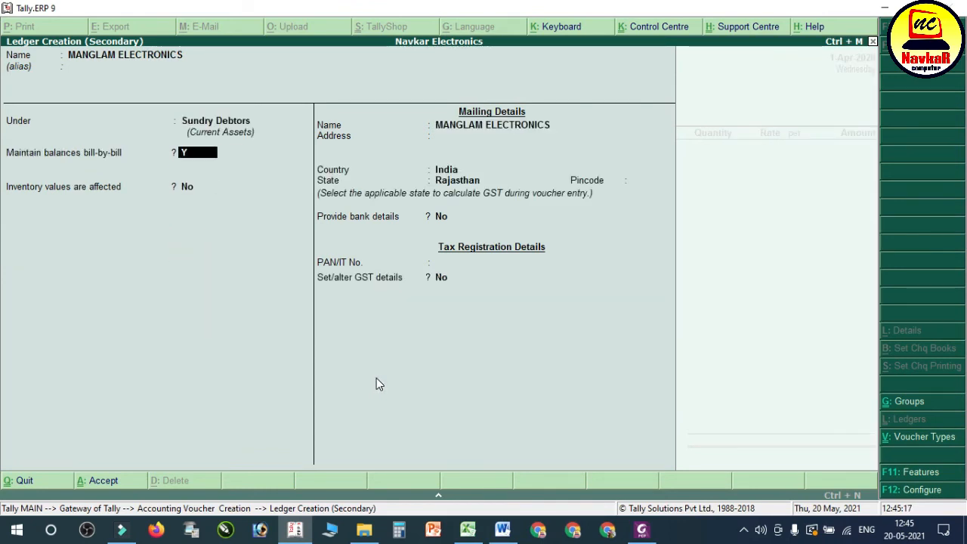
pyautogui.press('Return')
pyautogui.write('30')
pyautogui.press('Return')
pyautogui.write('y')
pyautogui.press('Return')
pyautogui.press('Return')
pyautogui.press('Return')
pyautogui.press('BackSpace')
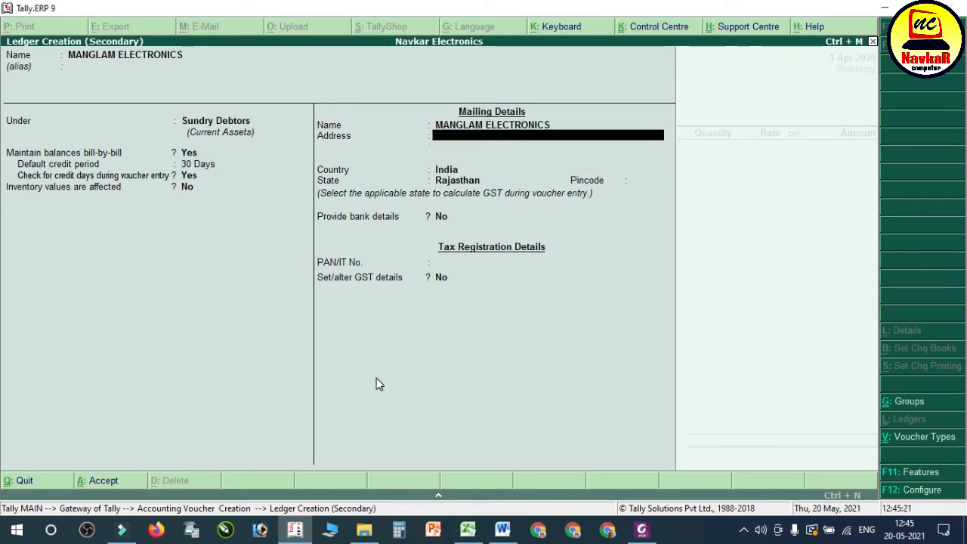
# Step: Look up the buyer's address on the PDF bill and enter PACHPADRA as the Tally ledger's address
pyautogui.click(642, 529)
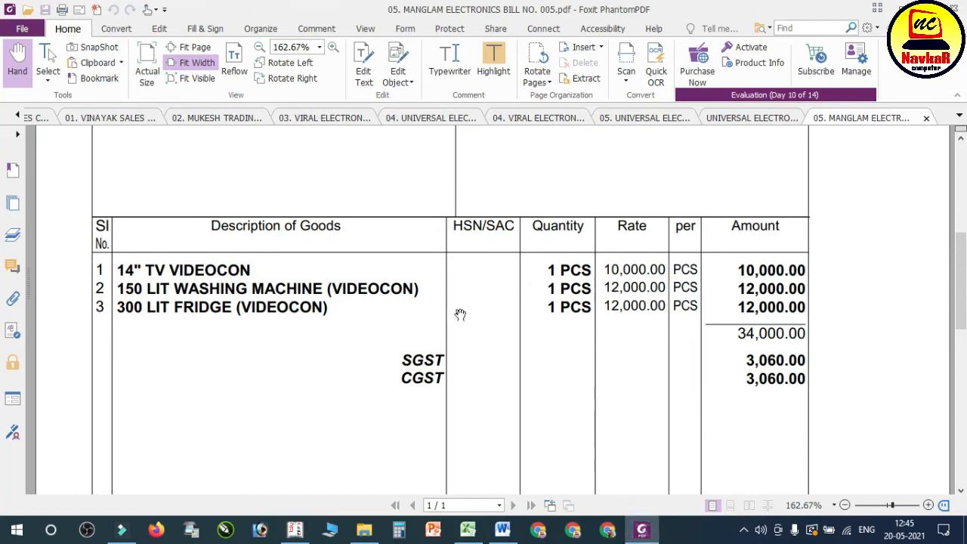
pyautogui.scroll(5, 461, 314)
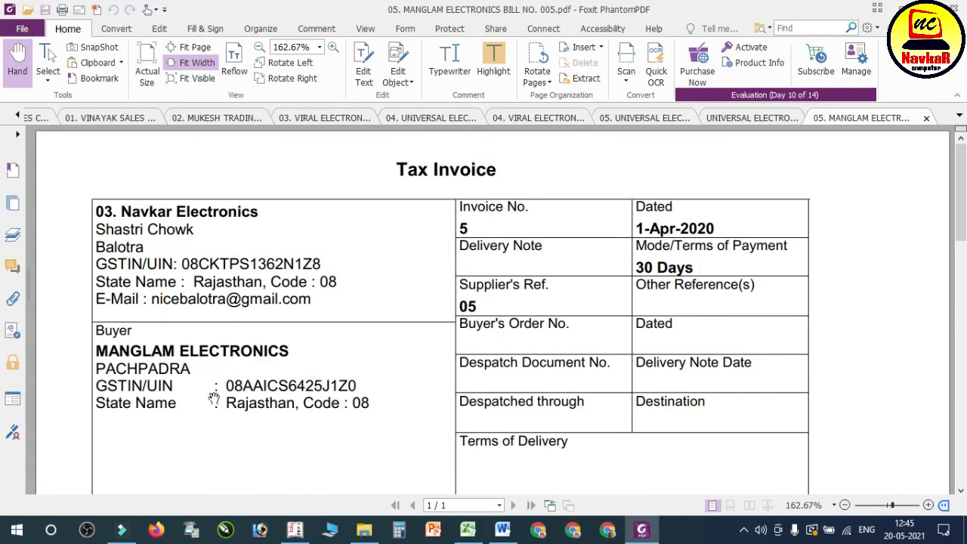
pyautogui.click(296, 530)
pyautogui.write('PACHPADRA')
pyautogui.press('Return')
pyautogui.press('Return')
pyautogui.press('Return')
pyautogui.press('Return')
pyautogui.press('Return')
pyautogui.press('Return')
pyautogui.press('Return')
# Step: Turn on GST details for the ledger with registration type Regular and party type Not Applicable
pyautogui.write('Y')
pyautogui.press('Return')
pyautogui.press('Return')
pyautogui.press('Return')
pyautogui.press('Return')
pyautogui.press('Return')
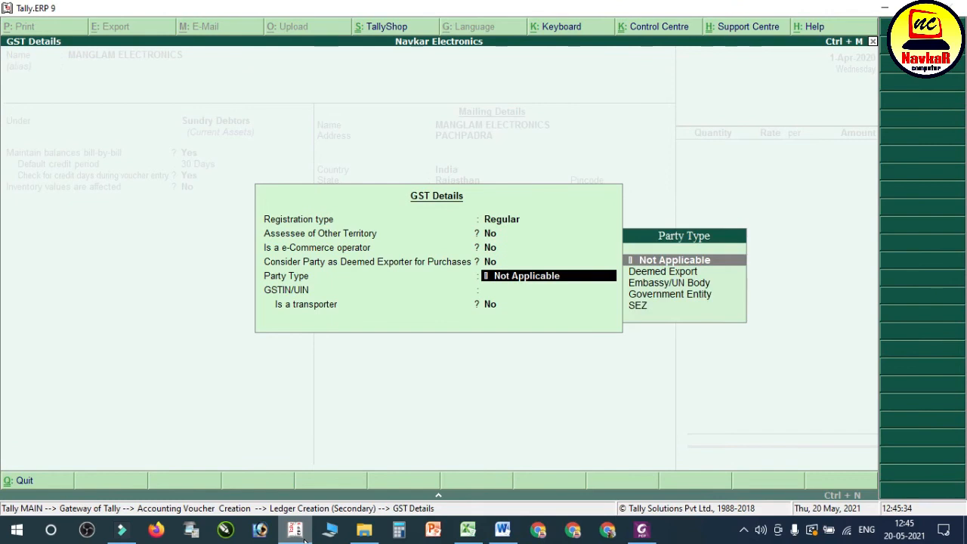
pyautogui.press('Return')
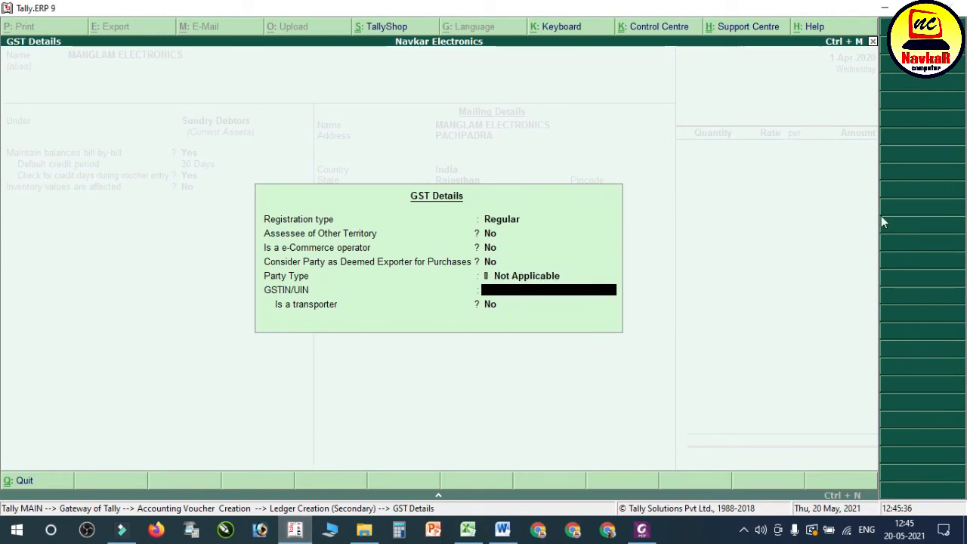
# Step: Bring the bill into view beside Tally, enter the buyer's GSTIN/UIN, and save the MANGLAM ELECTRONICS ledger
pyautogui.click(919, 7)
pyautogui.press('Return')
pyautogui.press('Return')
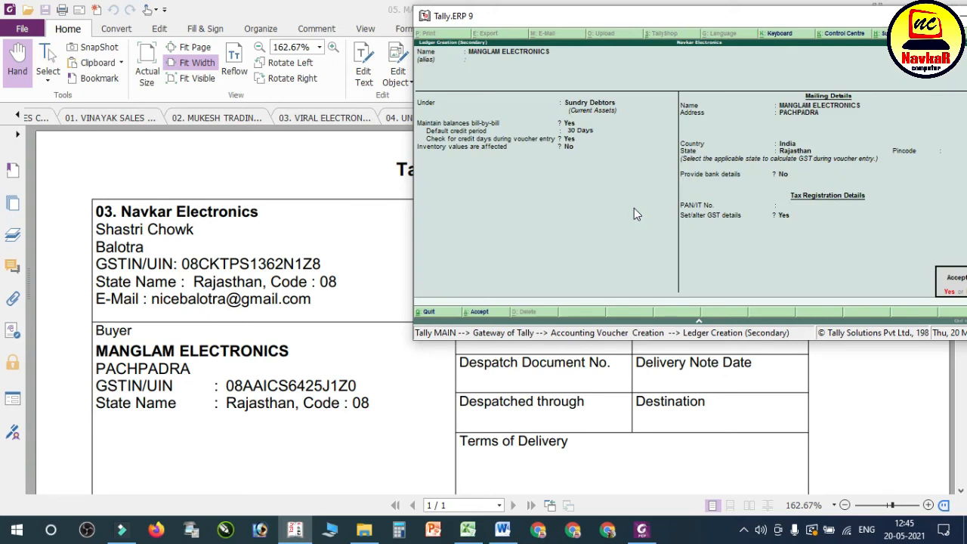
# Step: Maximize the Tally window, accept the party details, and use SALES A/C as the sales ledger
pyautogui.press('Return')
pyautogui.doubleClick(862, 21)
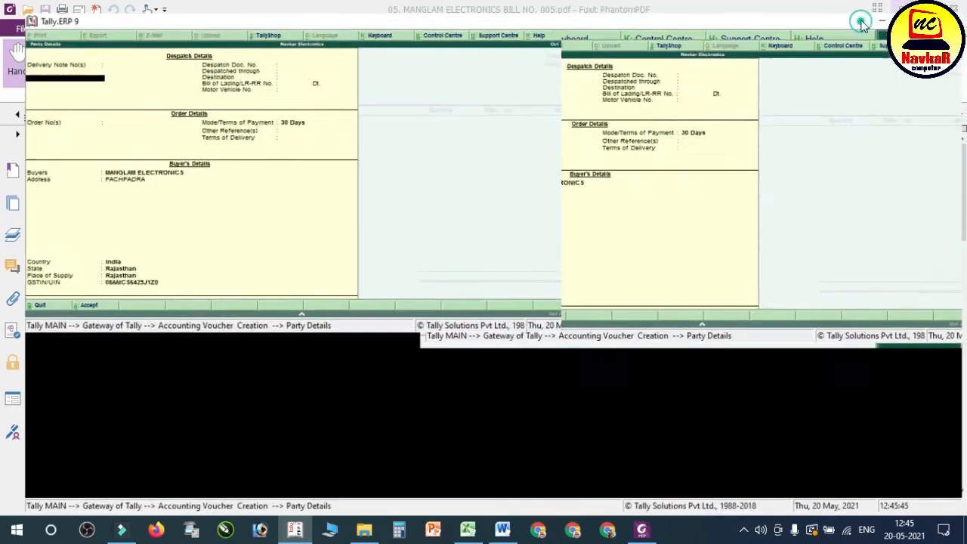
pyautogui.press('Return')
pyautogui.press('Return')
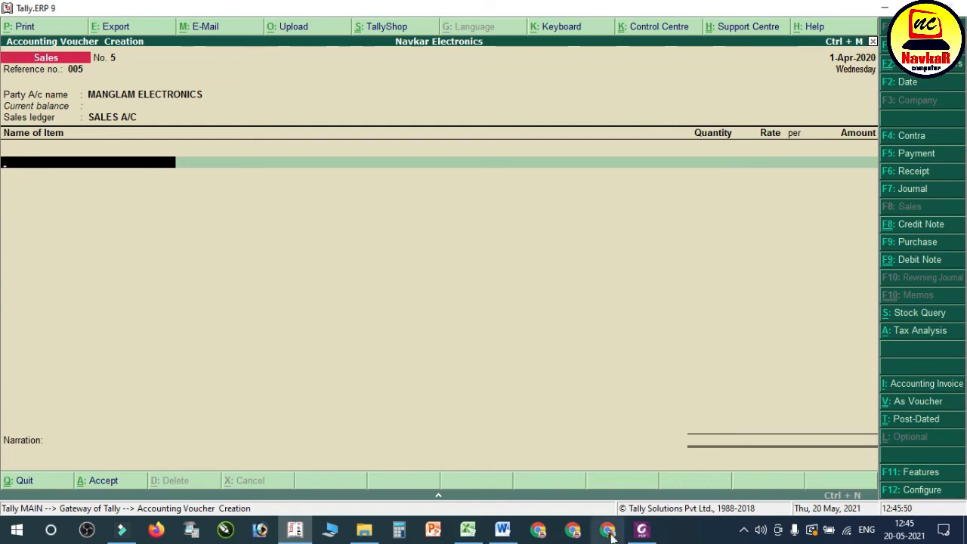
# Step: Consult the bill's goods list and add 14" TV VIDEOCON as the voucher's first item with order number Not Applicable
pyautogui.click(641, 532)
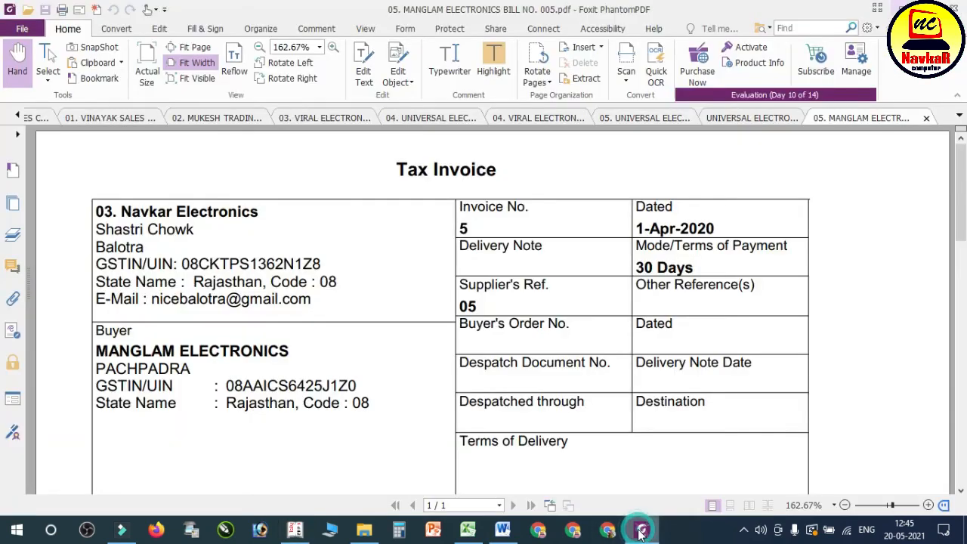
pyautogui.scroll(-5, 535, 323)
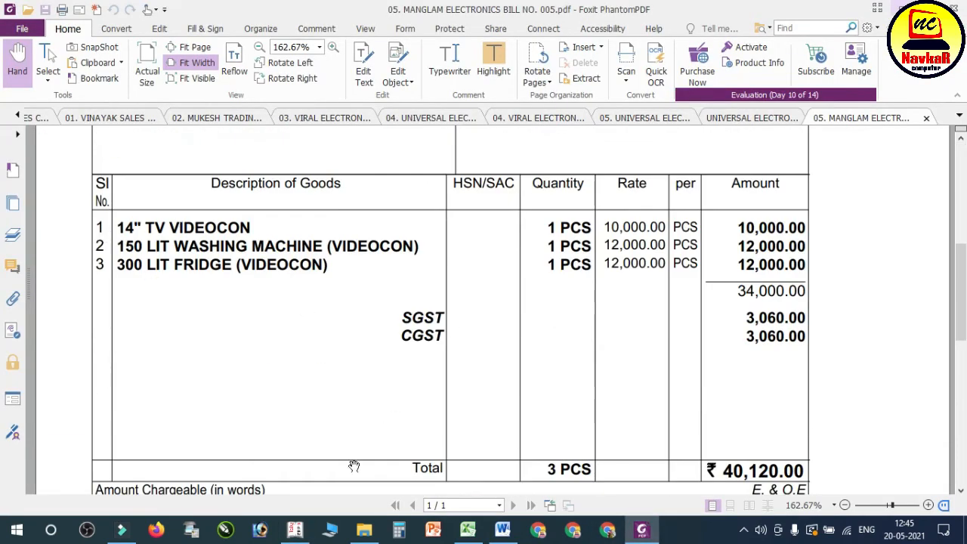
pyautogui.click(295, 529)
pyautogui.write('14')
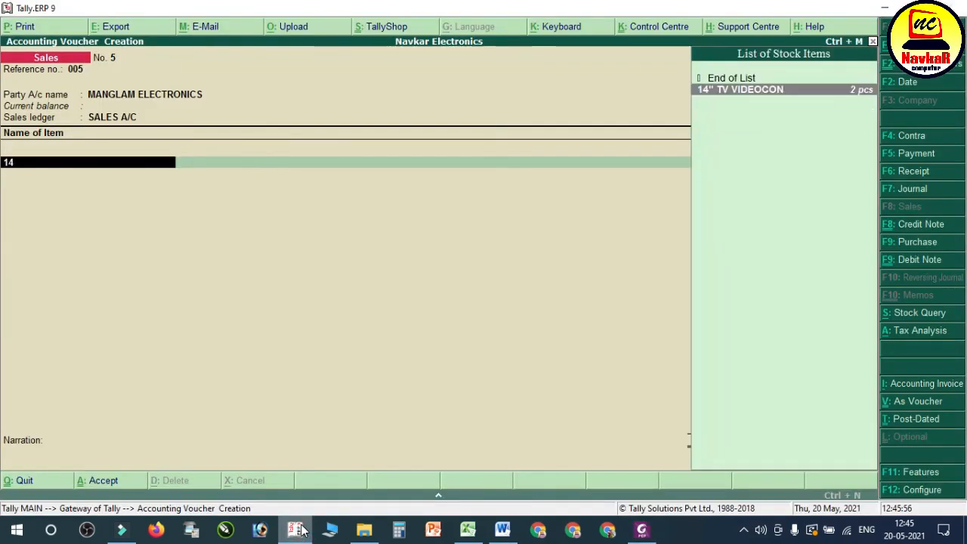
pyautogui.press('Return')
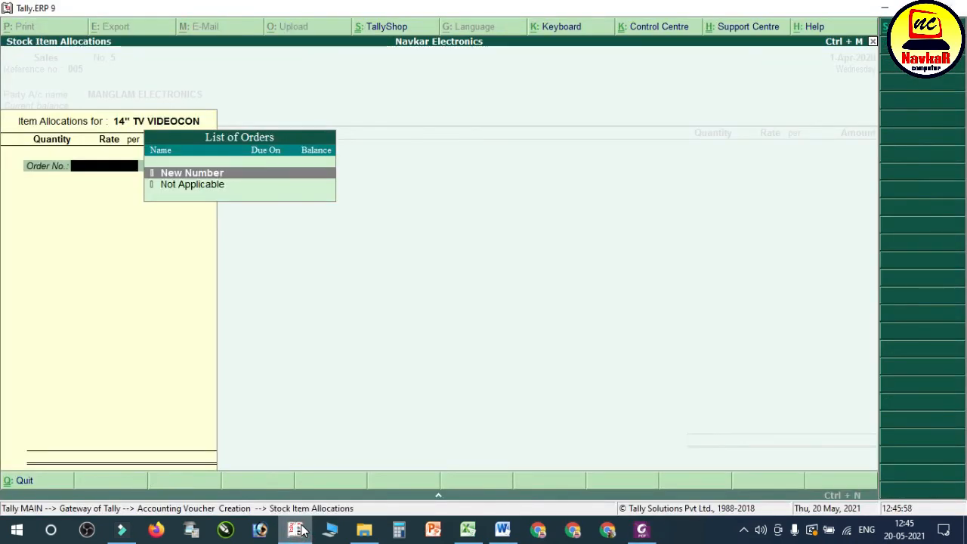
pyautogui.press('Down')
pyautogui.press('Return')
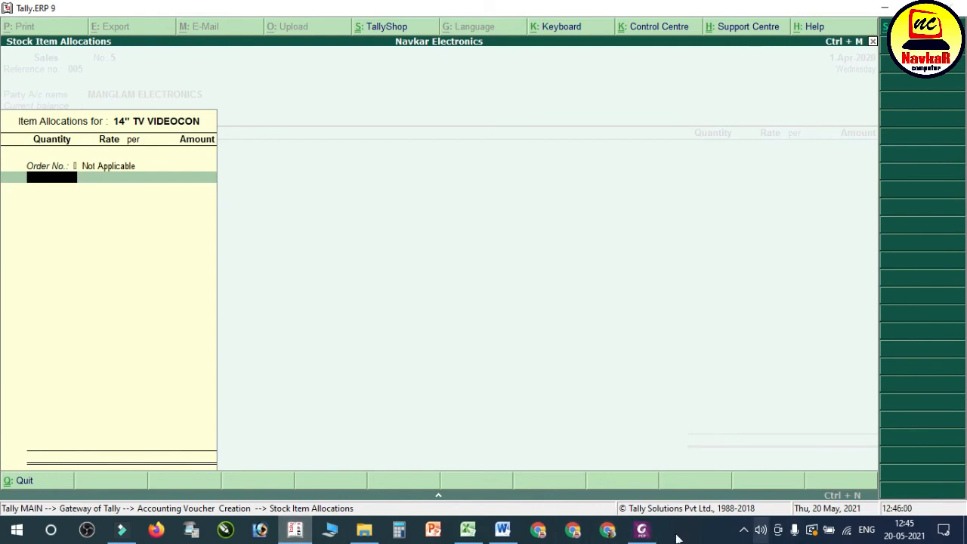
# Step: Set the 14" TV VIDEOCON line to 1 pcs at a rate of 10,000 and complete the item line
pyautogui.click(651, 536)
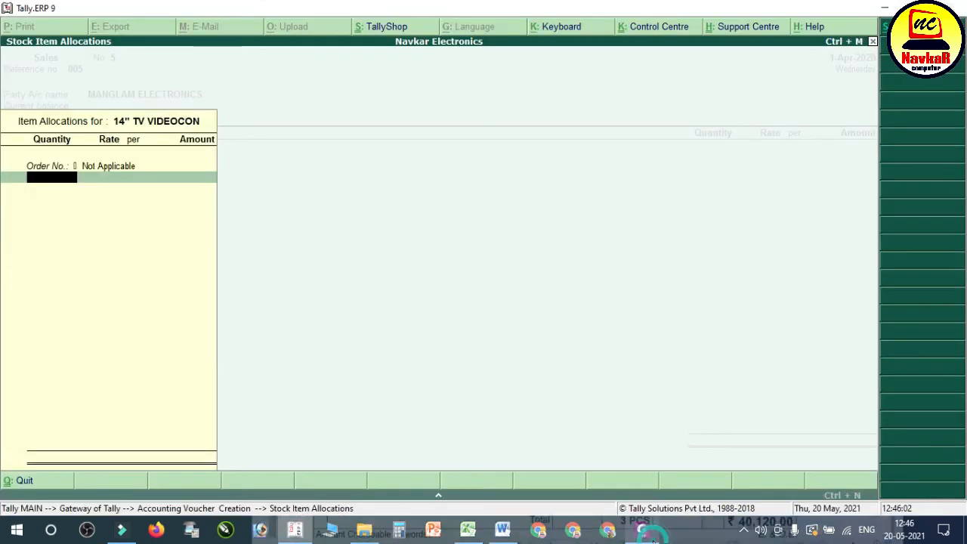
pyautogui.click(653, 537)
pyautogui.press('Return')
pyautogui.press('Return')
pyautogui.press('Return')
pyautogui.press('Return')
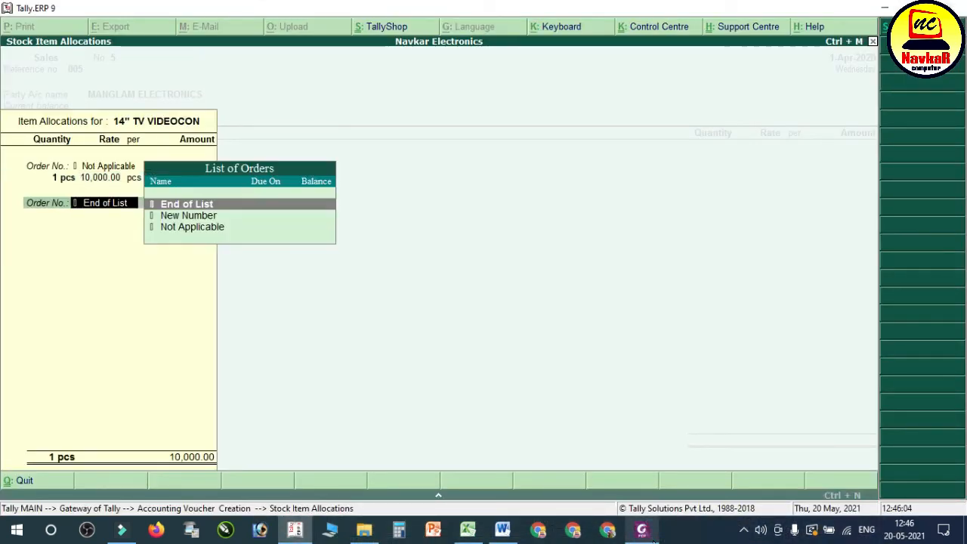
pyautogui.press('Return')
pyautogui.press('Return')
pyautogui.press('BackSpace')
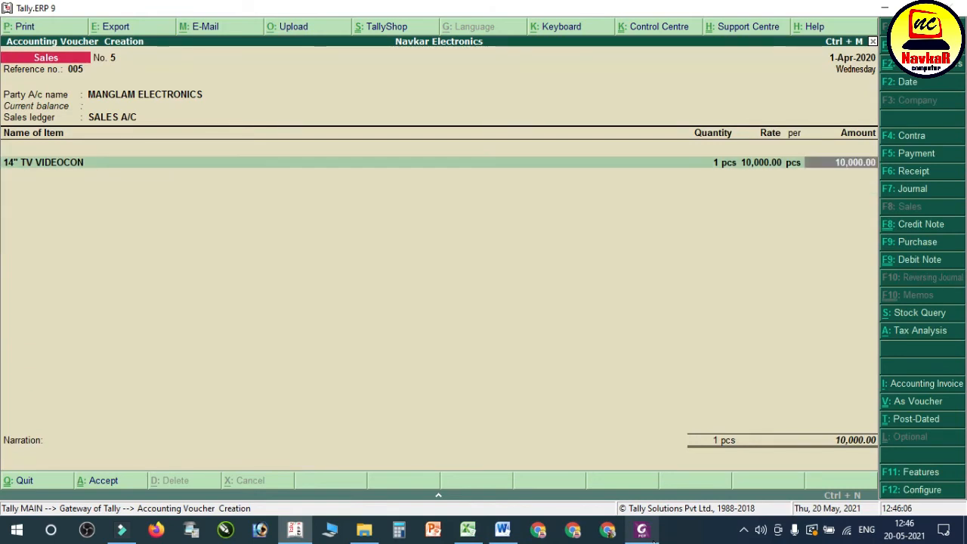
pyautogui.press('Return')
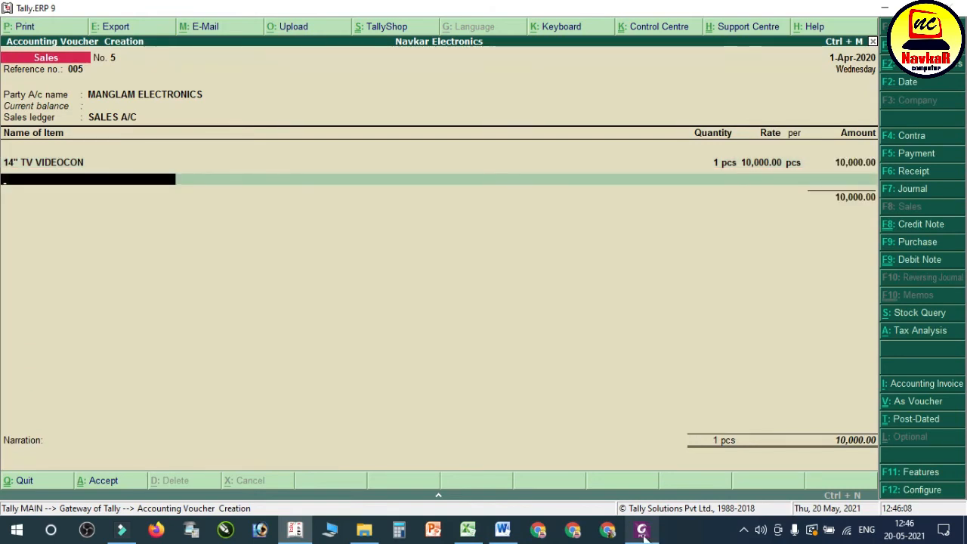
# Step: Consult the bill's goods list and add 150 LIT WASHING MACHINE as the voucher's second item with order number Not Applicable
pyautogui.click(643, 530)
pyautogui.click(642, 531)
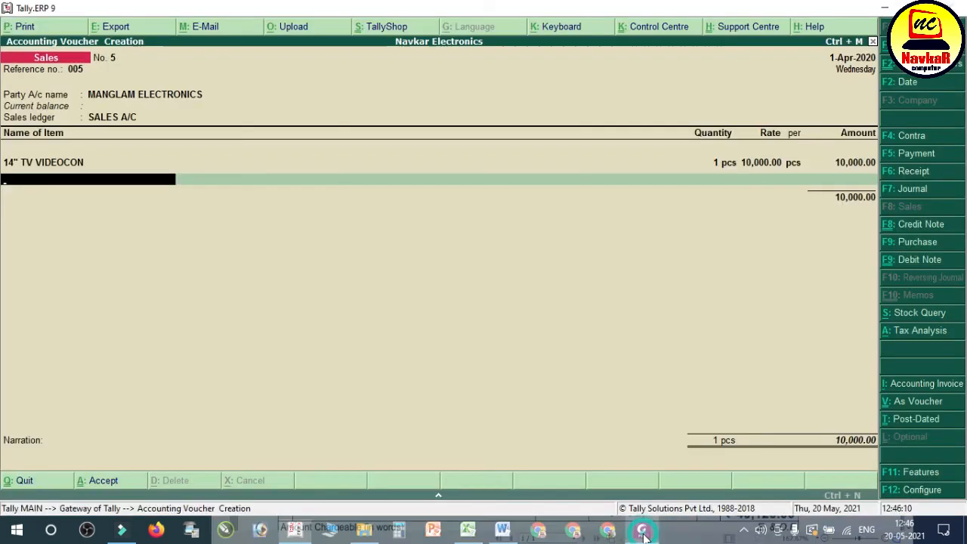
pyautogui.write('150')
pyautogui.press('Return')
pyautogui.press('Down')
pyautogui.press('Return')
# Step: Set the 150 LIT WASHING MACHINE line to 1 pcs at the bill's rate of 12,000 and complete the item line
pyautogui.press('Return')
pyautogui.press('Return')
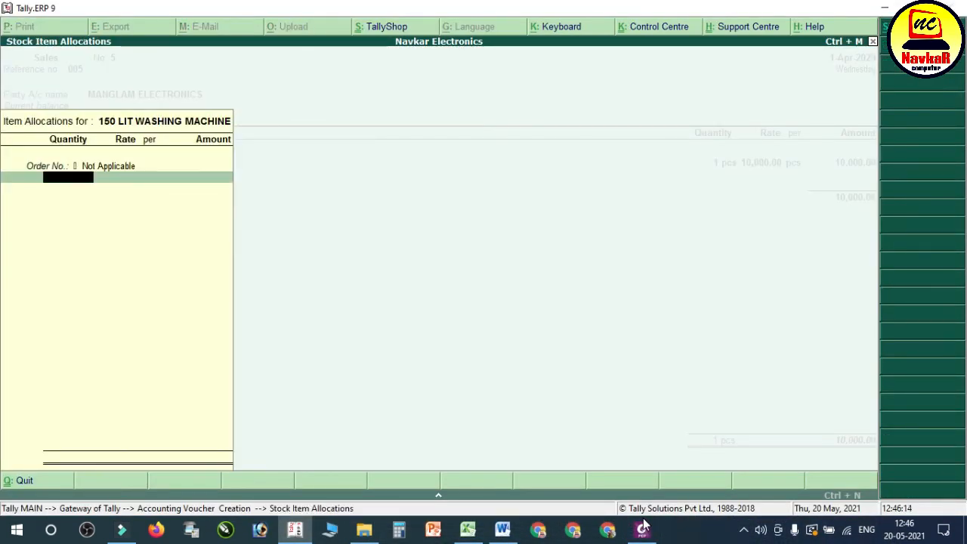
pyautogui.write('1')
pyautogui.press('Return')
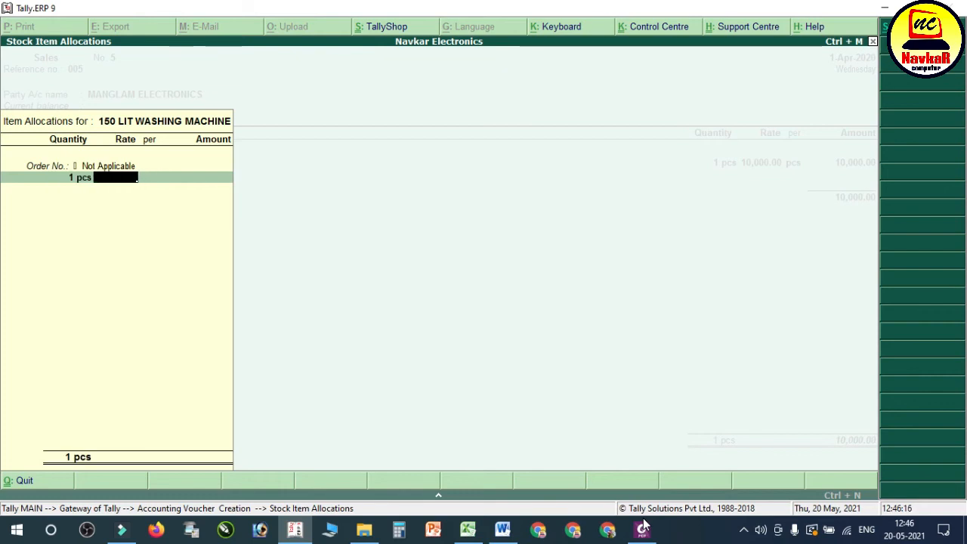
pyautogui.click(642, 530)
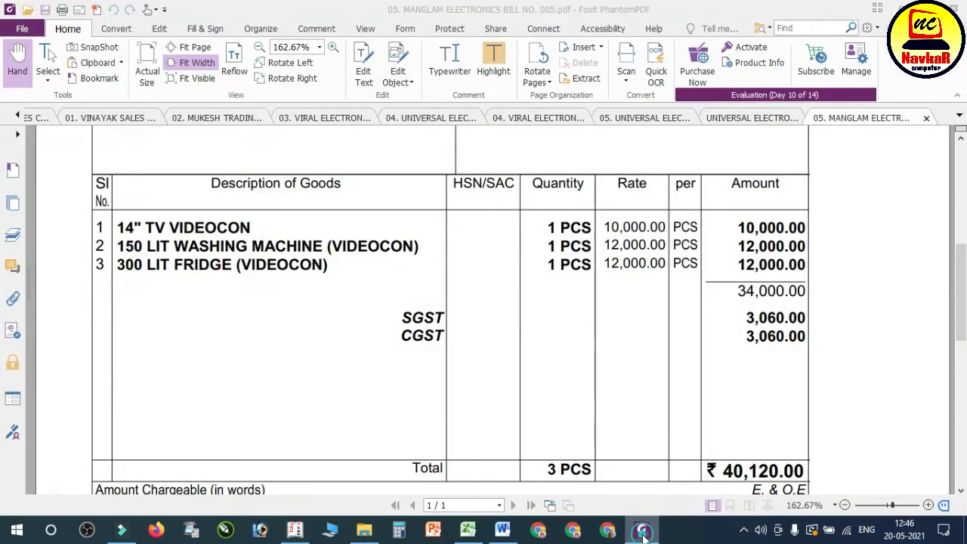
pyautogui.click(641, 530)
pyautogui.write('120')
pyautogui.press('Return')
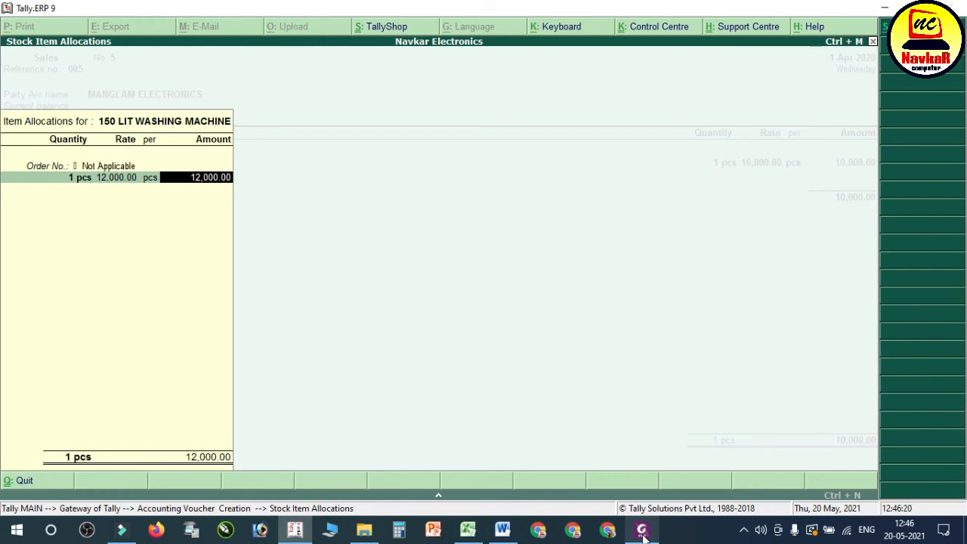
pyautogui.press('Return')
pyautogui.press('Return')
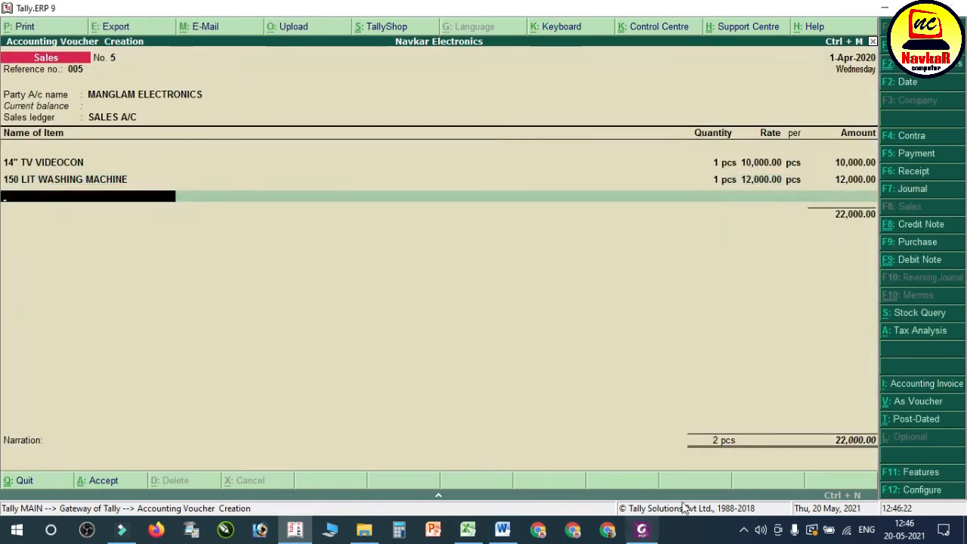
# Step: Check the bill's third item and add 300 LIT FRIDGE VIDEOCON to the voucher with order number Not Applicable
pyautogui.click(641, 530)
pyautogui.click(644, 530)
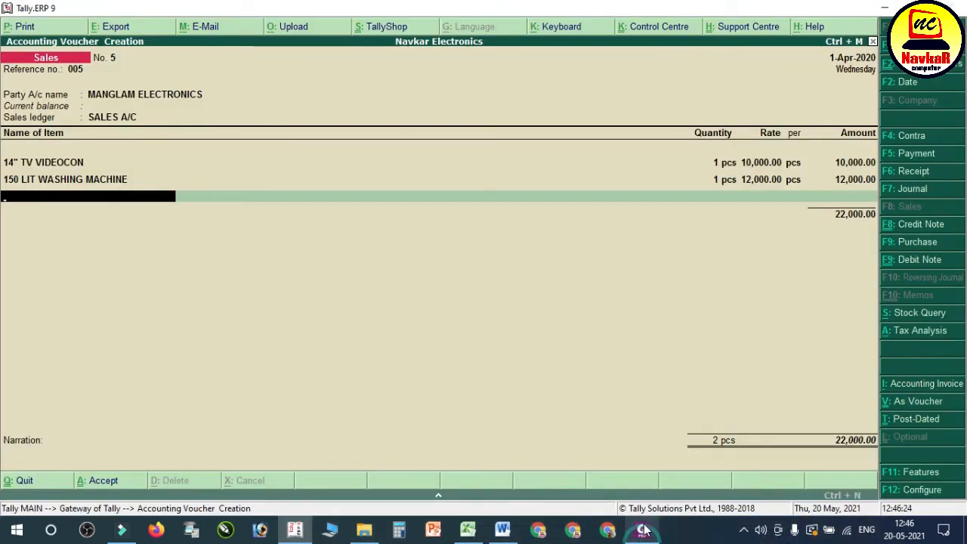
pyautogui.write('300')
pyautogui.press('Return')
pyautogui.press('Down')
pyautogui.press('Return')
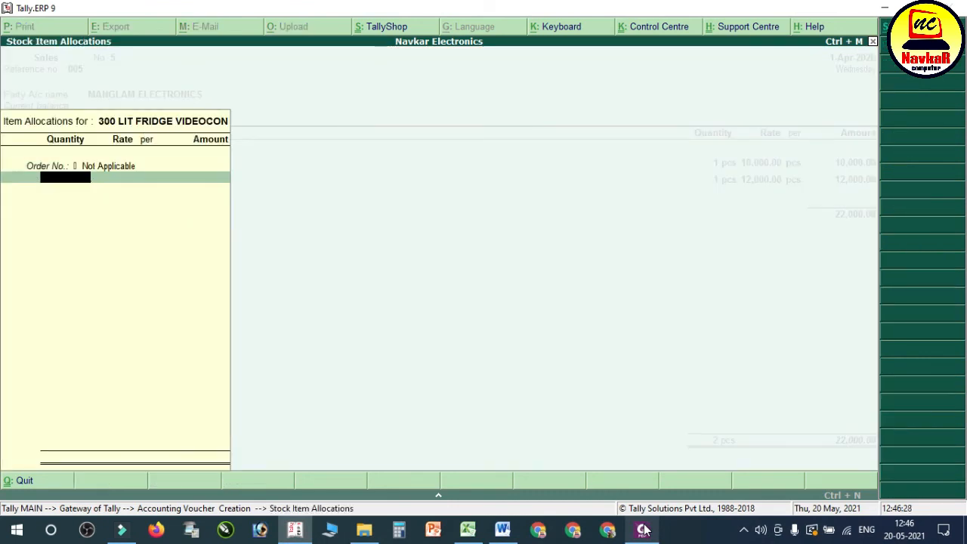
# Step: Enter 1 pcs at 12,000 for 300 LIT FRIDGE VIDEOCON and end the item list to reach the additional ledgers
pyautogui.press('Return')
pyautogui.press('Return')
pyautogui.press('Return')
pyautogui.press('Return')
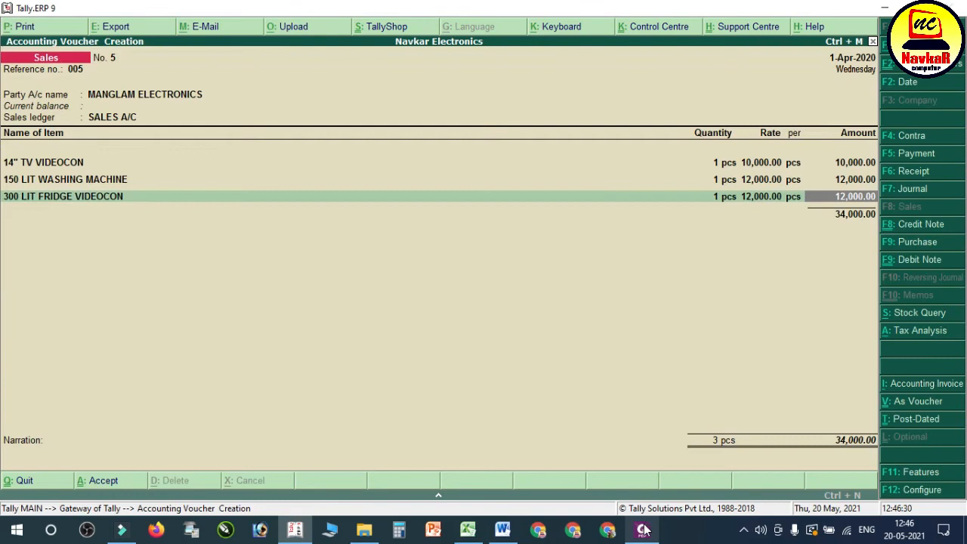
pyautogui.press('Return')
pyautogui.press('Return')
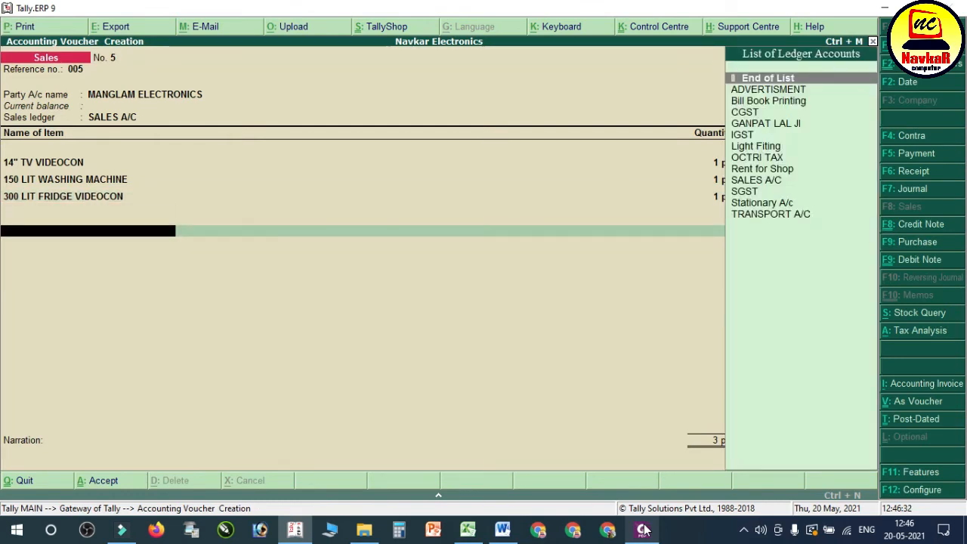
pyautogui.press('Return')
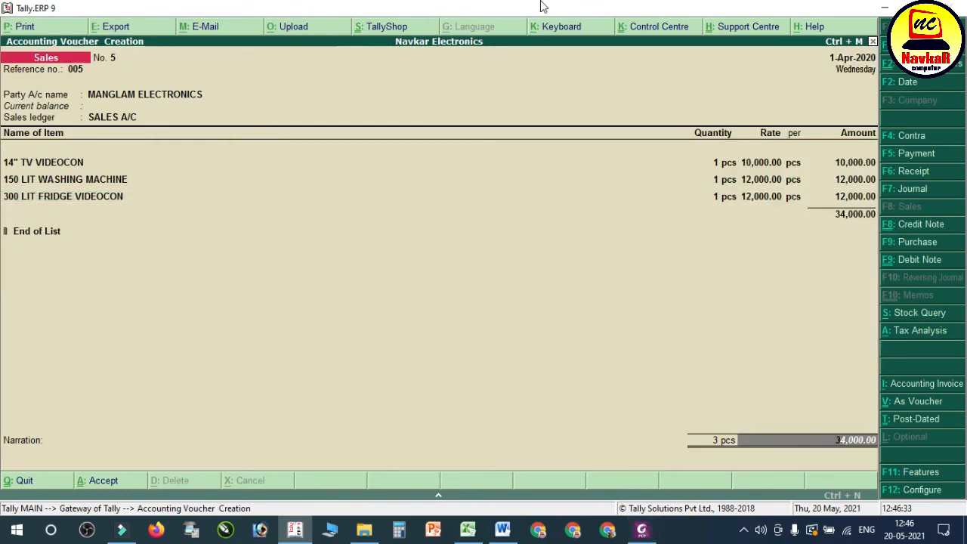
pyautogui.press('BackSpace')
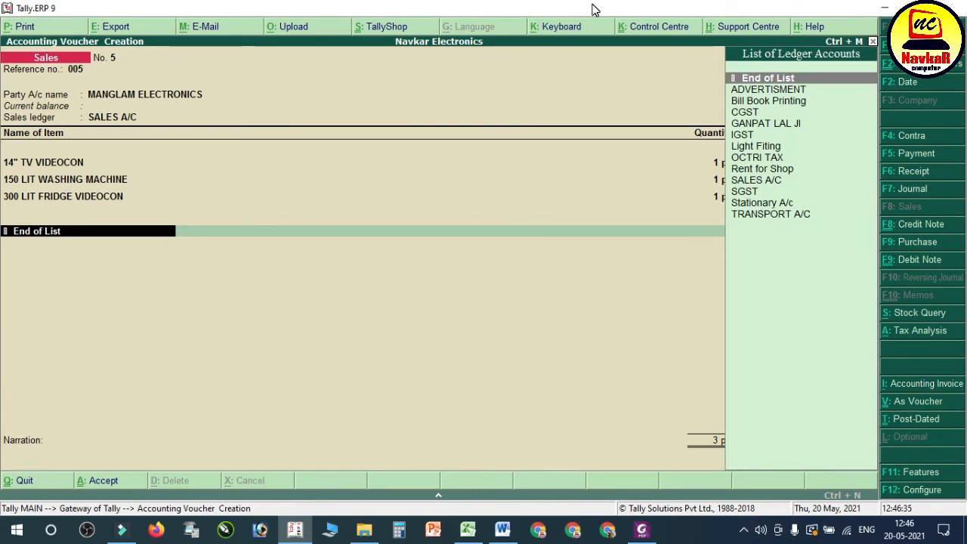
pyautogui.press('Down')
pyautogui.press('Down')
pyautogui.press('Down')
pyautogui.press('Down')
pyautogui.press('Down')
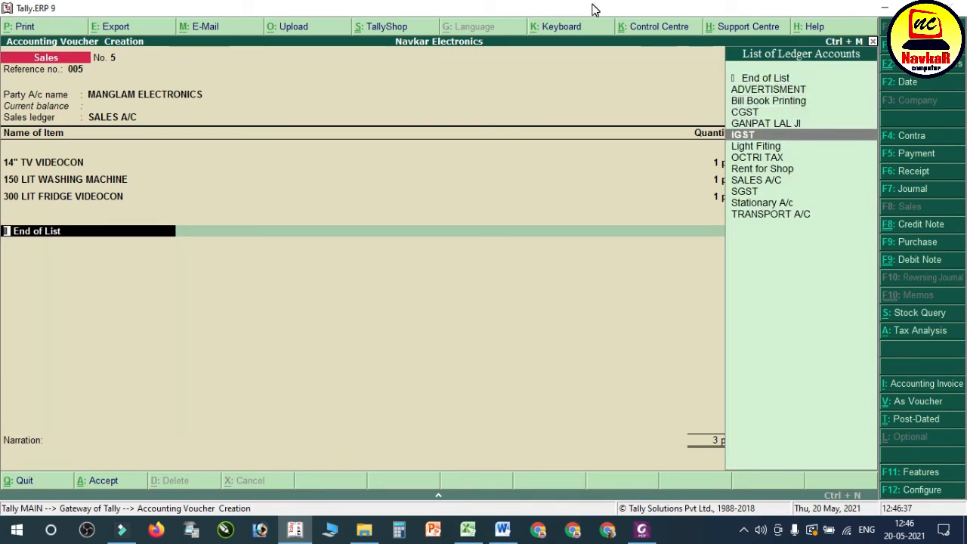
pyautogui.write('.')
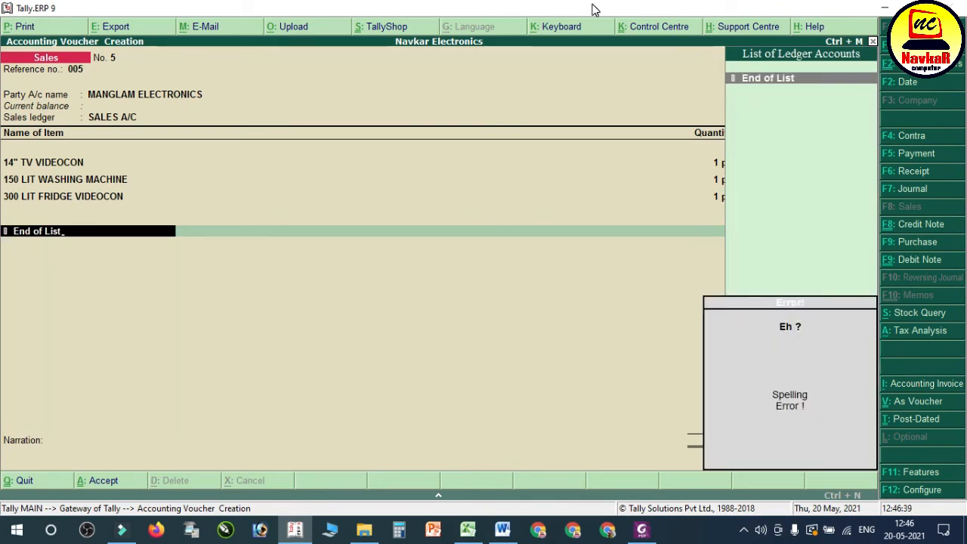
pyautogui.press('BackSpace')
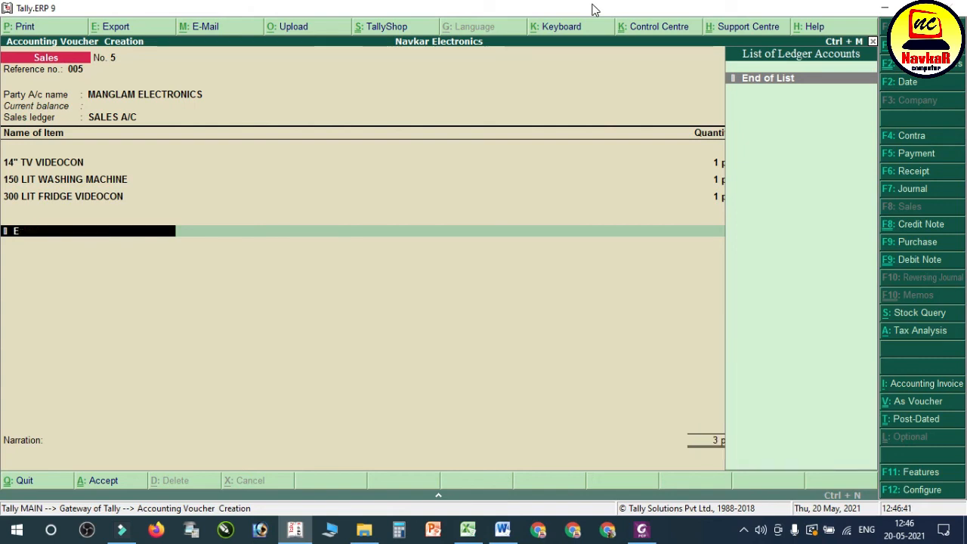
pyautogui.press('BackSpace')
# Step: Add the CGST and SGST ledgers below the items, accepting their calculated amounts
pyautogui.write('CGST')
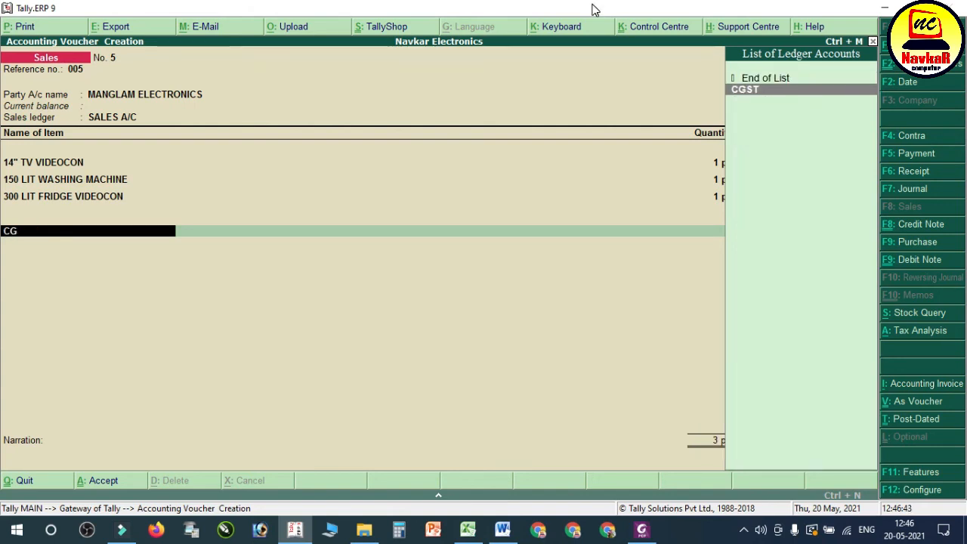
pyautogui.press('Return')
pyautogui.press('Return')
pyautogui.write('SG')
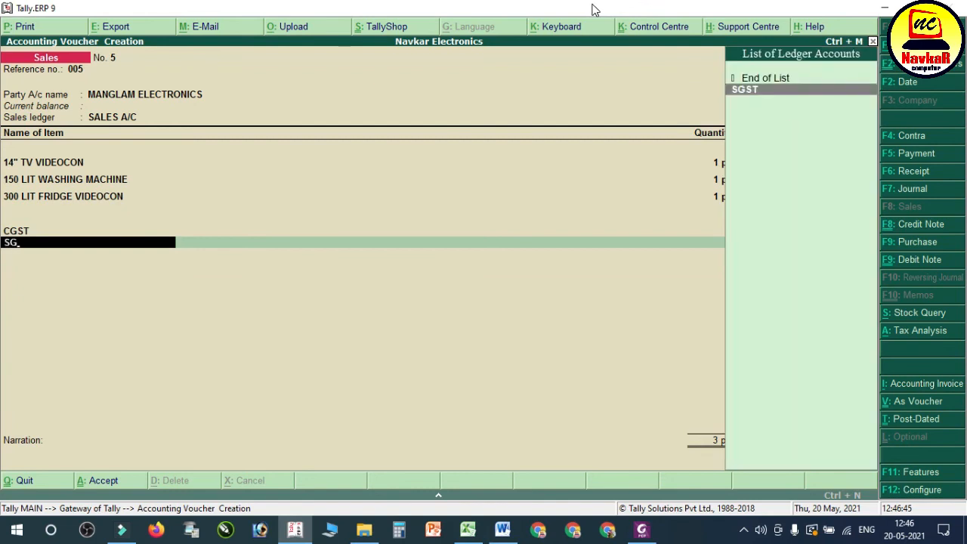
pyautogui.press('Return')
pyautogui.press('Return')
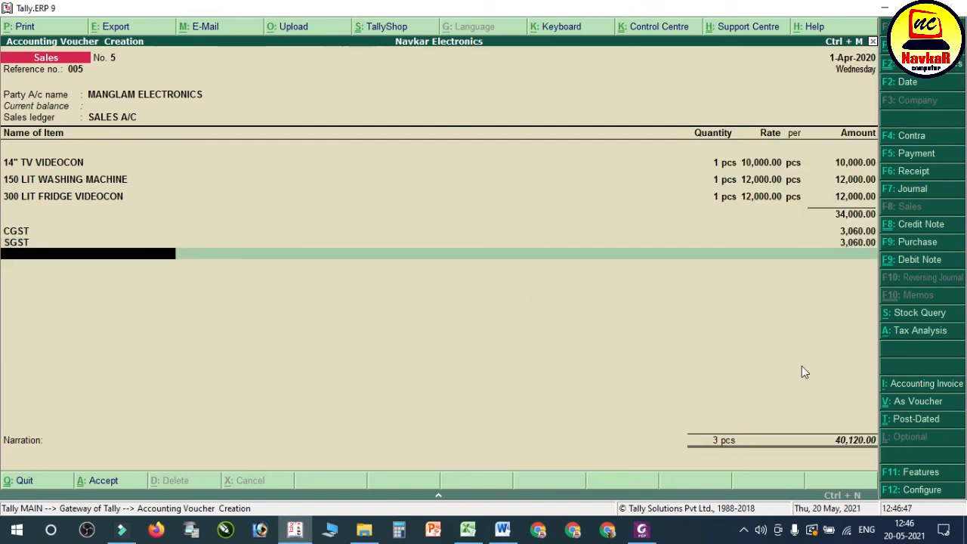
# Step: Compare the voucher total with entry 32 in the Word notes, and save the sales voucher in Tally without a narration
pyautogui.click(502, 529)
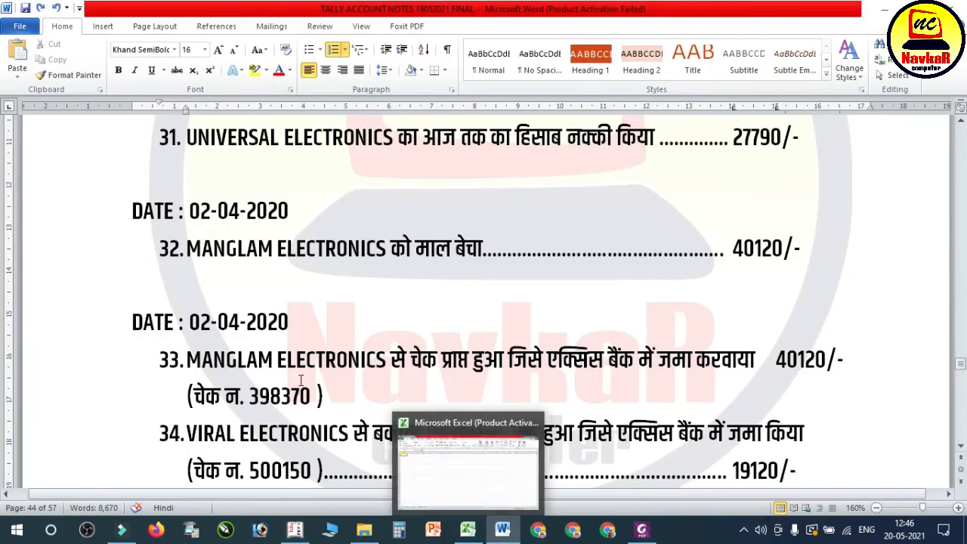
pyautogui.click(296, 531)
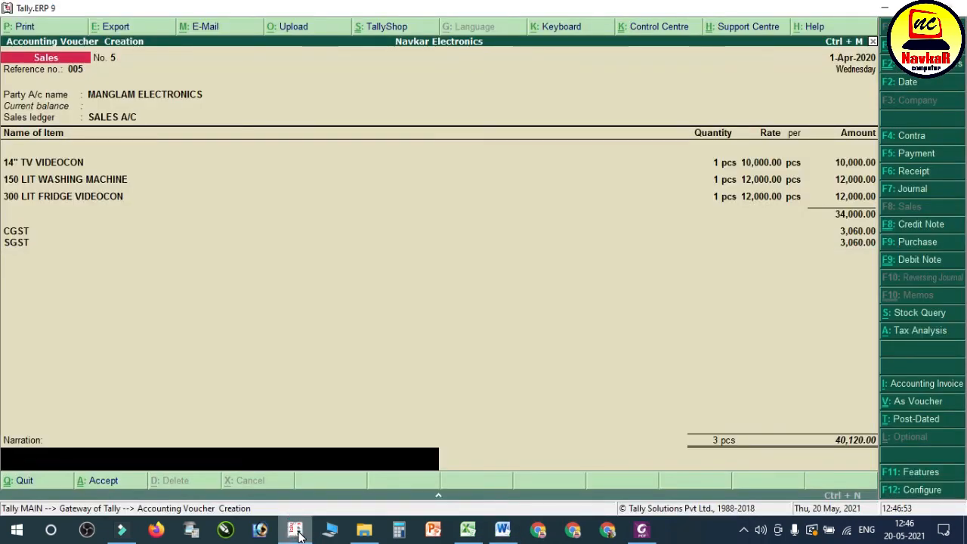
pyautogui.press('Return')
pyautogui.press('Return')
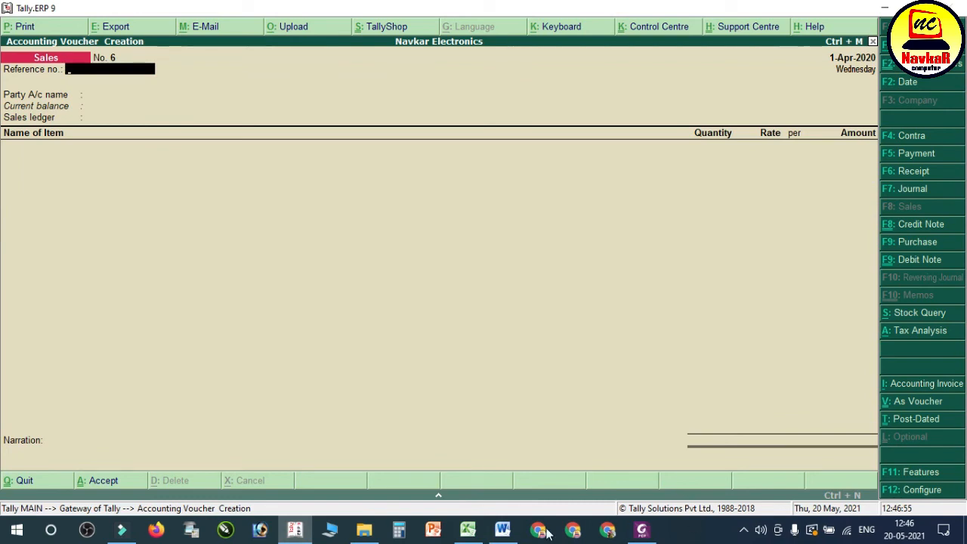
# Step: Read entry 33 in the Word notes, and start a receipt voucher in Tally crediting MANGLAM ELECTRONICS with 40120
pyautogui.click(502, 531)
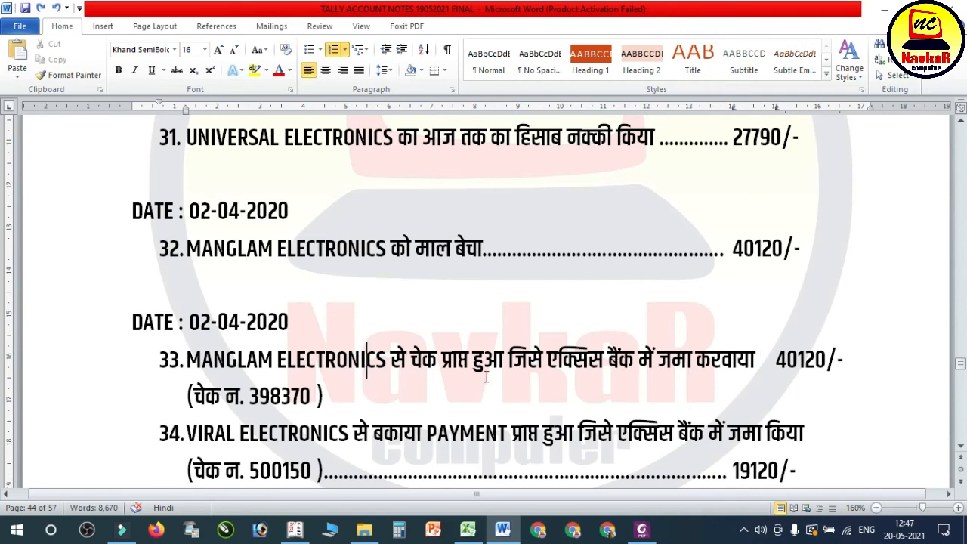
pyautogui.moveTo(505, 361); pyautogui.dragTo(824, 361)
pyautogui.click(295, 530)
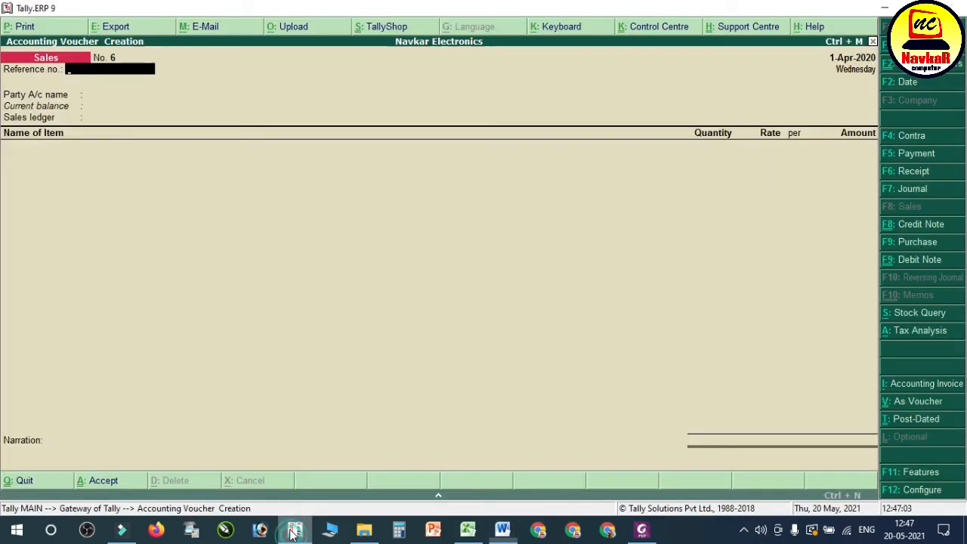
pyautogui.press('F5')
pyautogui.press('F6')
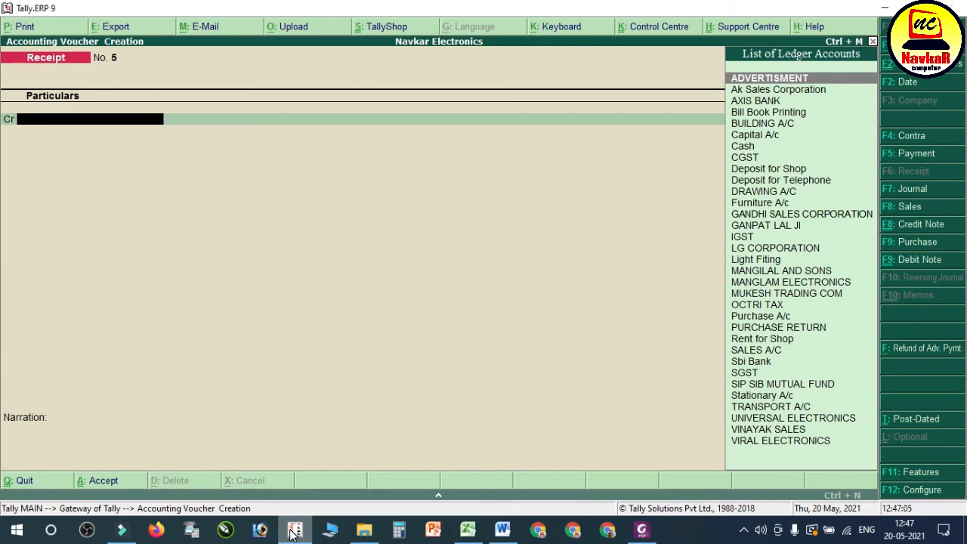
pyautogui.write('MANG')
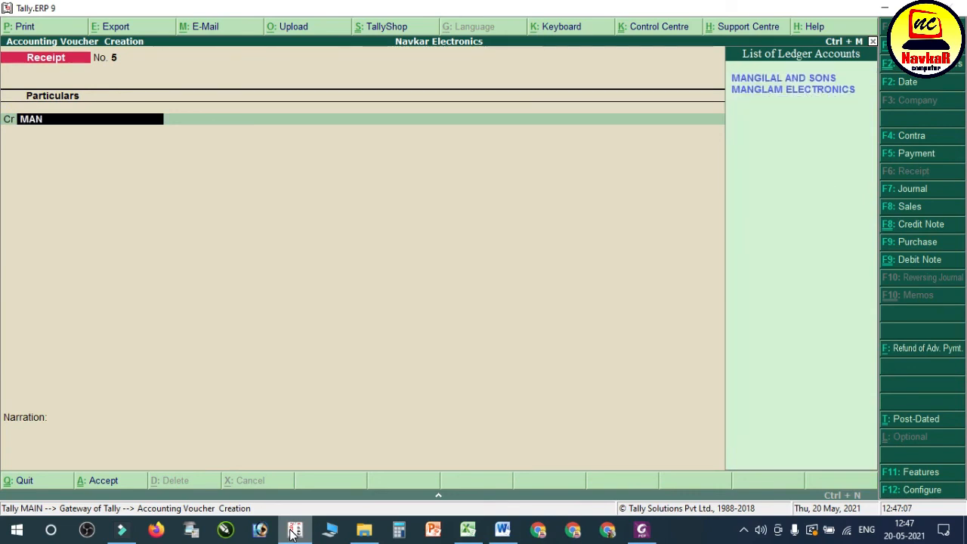
pyautogui.press('Down')
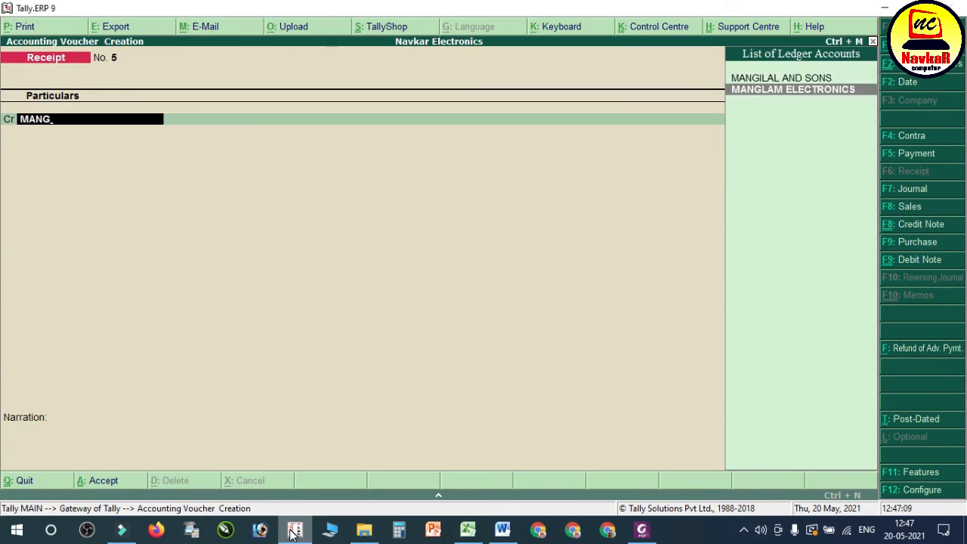
pyautogui.press('Return')
pyautogui.write('40120')
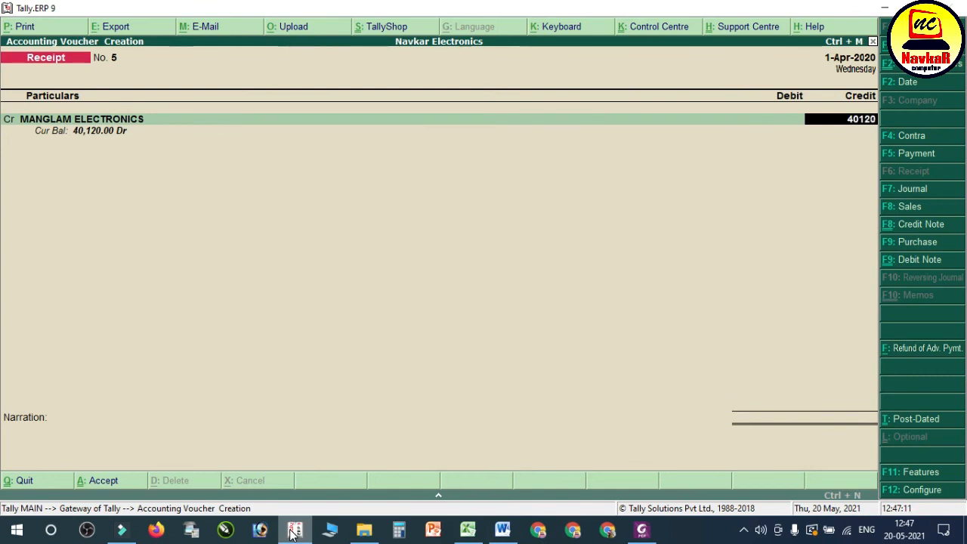
# Step: Allocate the full MANGLAM ELECTRONICS receipt as Agst Ref to bill 5 and complete the bill-wise details
pyautogui.press('Return')
pyautogui.press('Return')
pyautogui.press('Return')
pyautogui.press('Return')
pyautogui.press('Return')
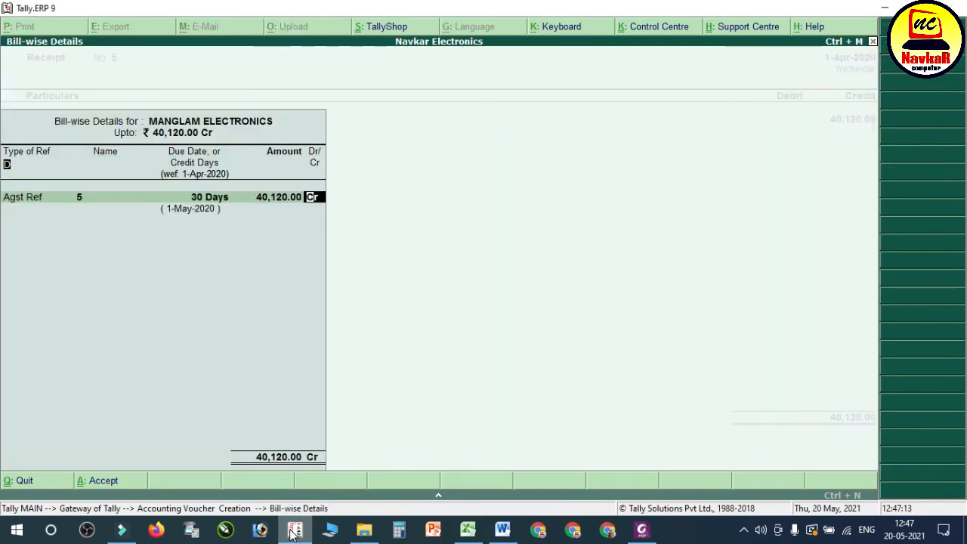
pyautogui.press('Return')
# Step: Debit AXIS BANK with 40,120 as Cheque/DD, leave the instrument number and bank blank, and save the receipt voucher
pyautogui.write('AX')
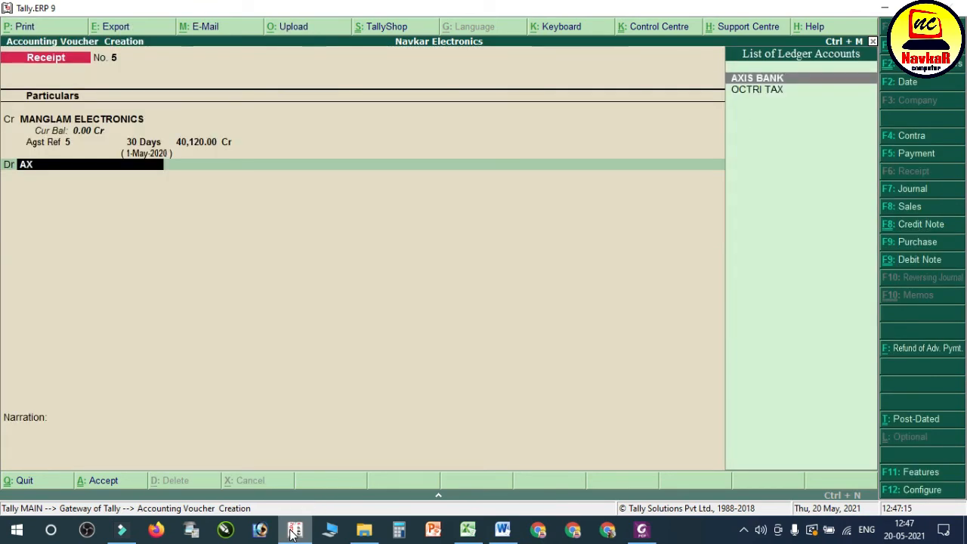
pyautogui.press('Return')
pyautogui.press('Return')
pyautogui.press('Return')
pyautogui.press('Return')
pyautogui.press('Return')
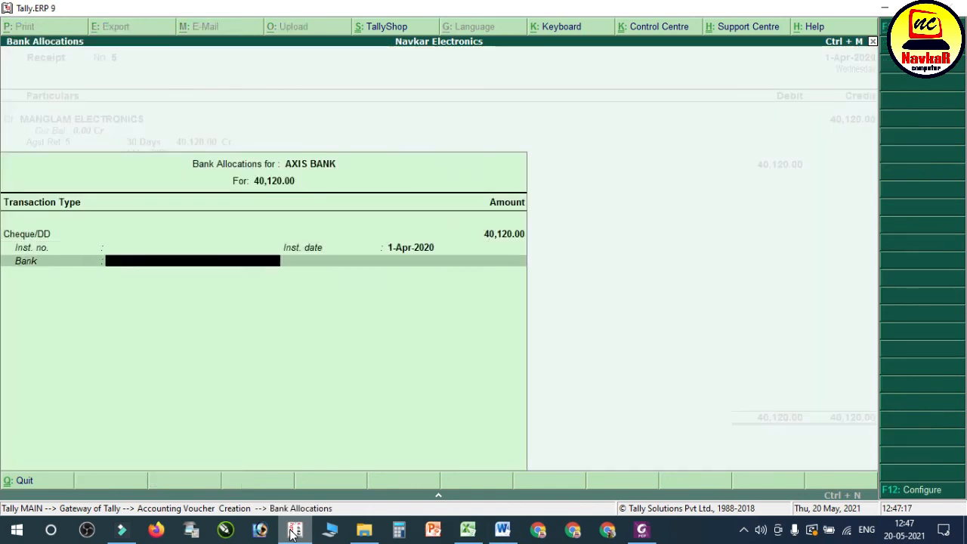
pyautogui.press('Return')
pyautogui.press('Return')
pyautogui.press('Return')
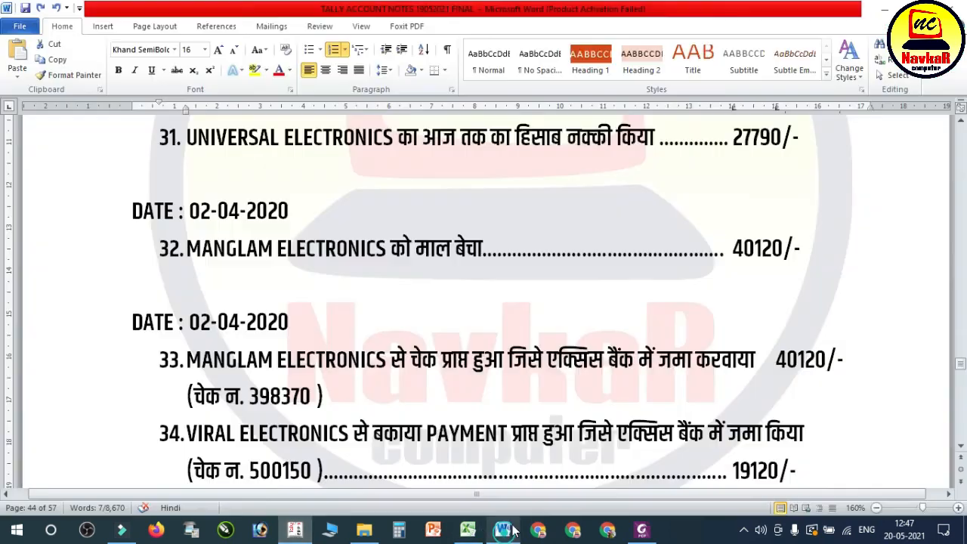
# Step: Read entry 34 in the Word notes, and credit VIRAL ELECTRONICS with 19120 in the Tally receipt voucher
pyautogui.click(503, 530)
pyautogui.click(461, 336)
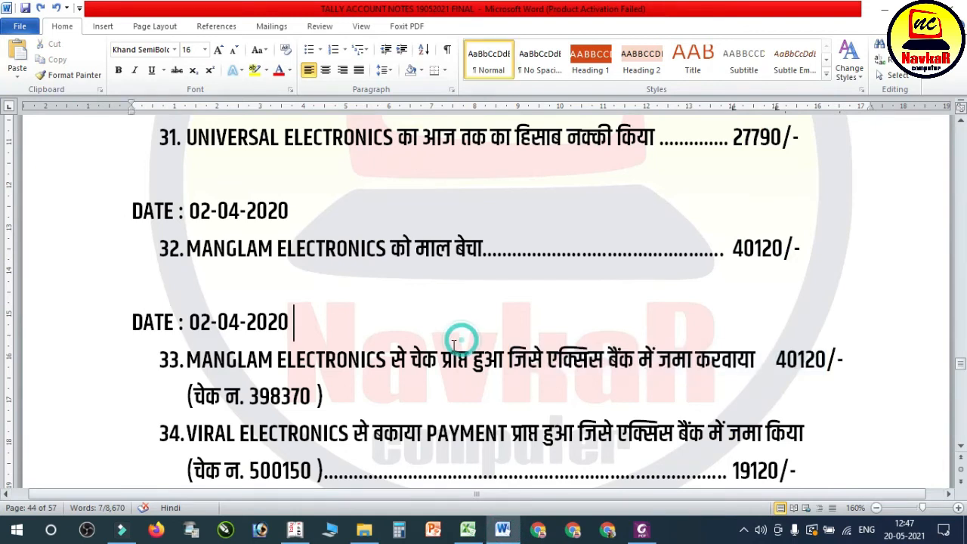
pyautogui.scroll(-3, 326, 277)
pyautogui.moveTo(265, 253); pyautogui.dragTo(662, 261)
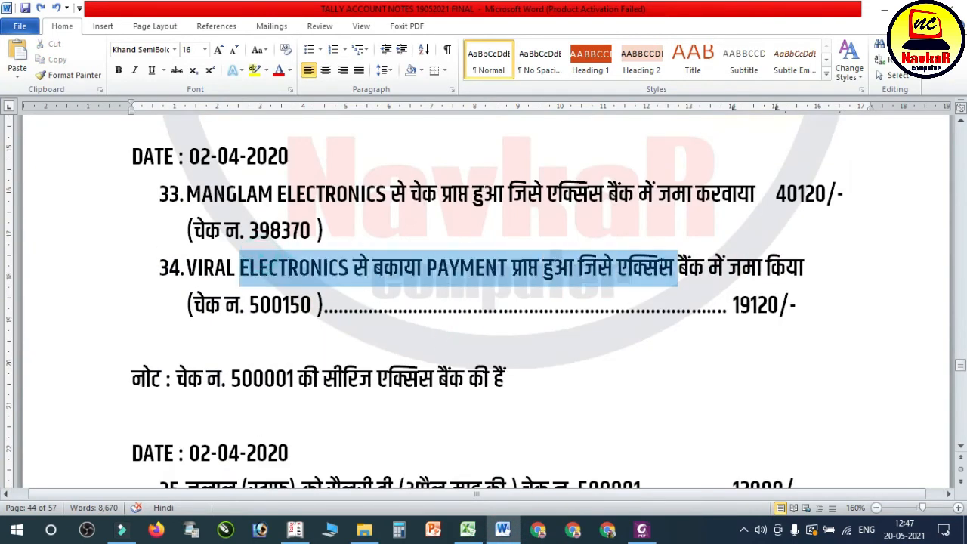
pyautogui.moveTo(741, 271); pyautogui.dragTo(821, 276)
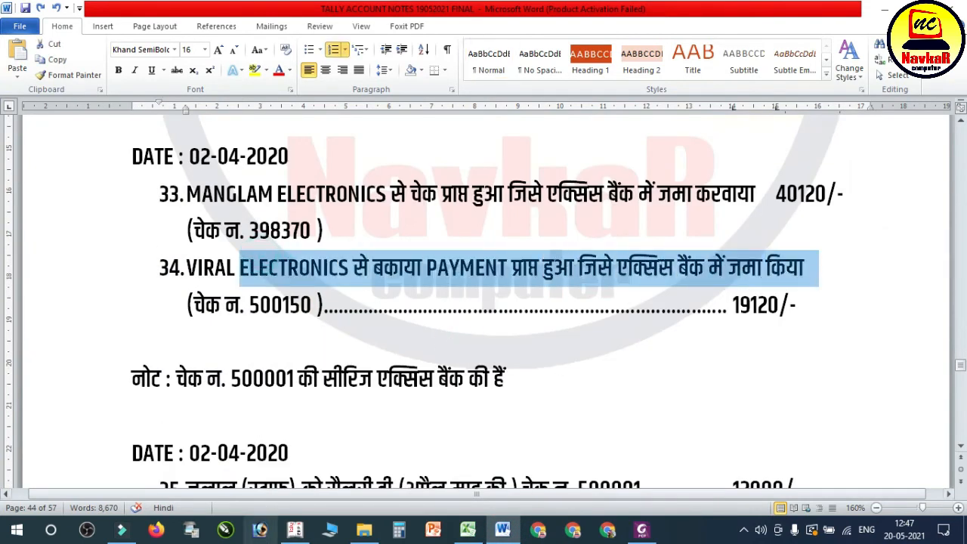
pyautogui.click(295, 529)
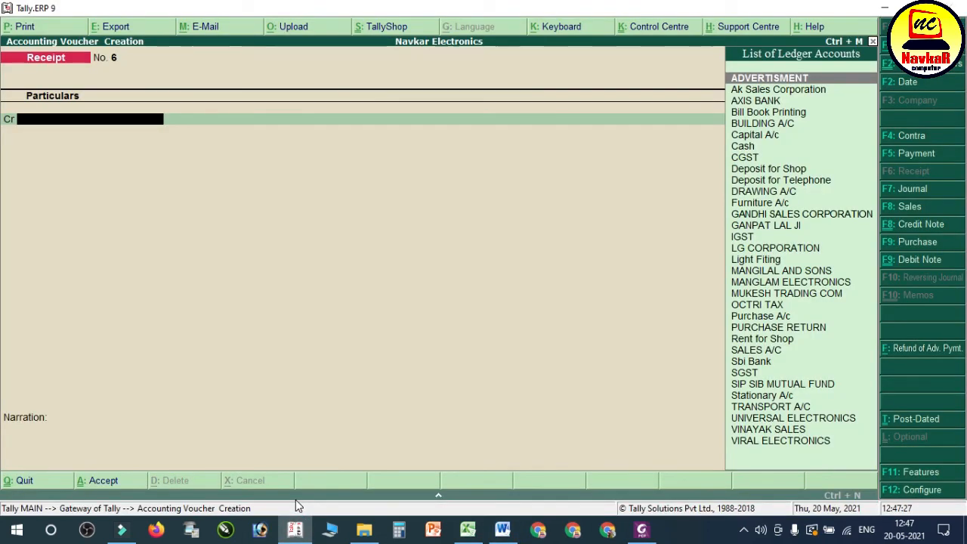
pyautogui.write('Vira')
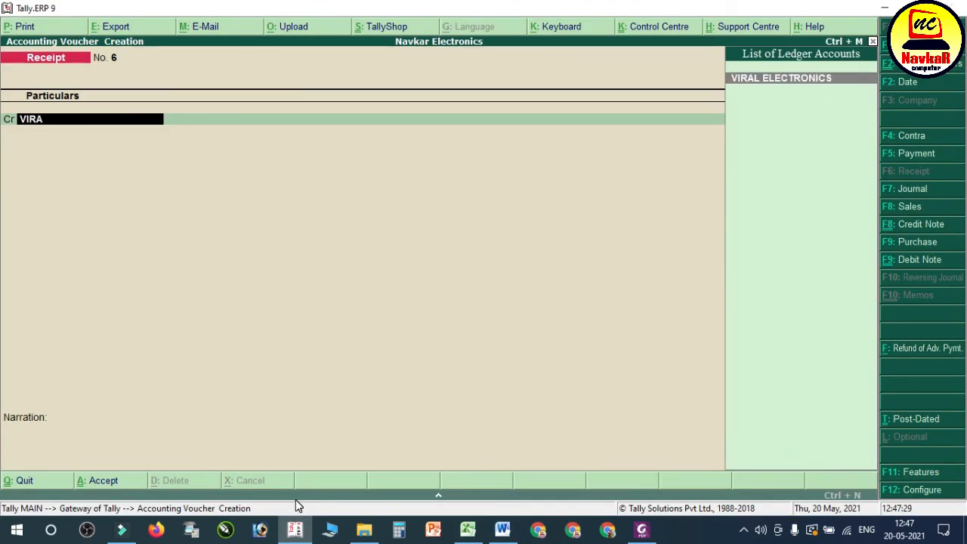
pyautogui.press('Return')
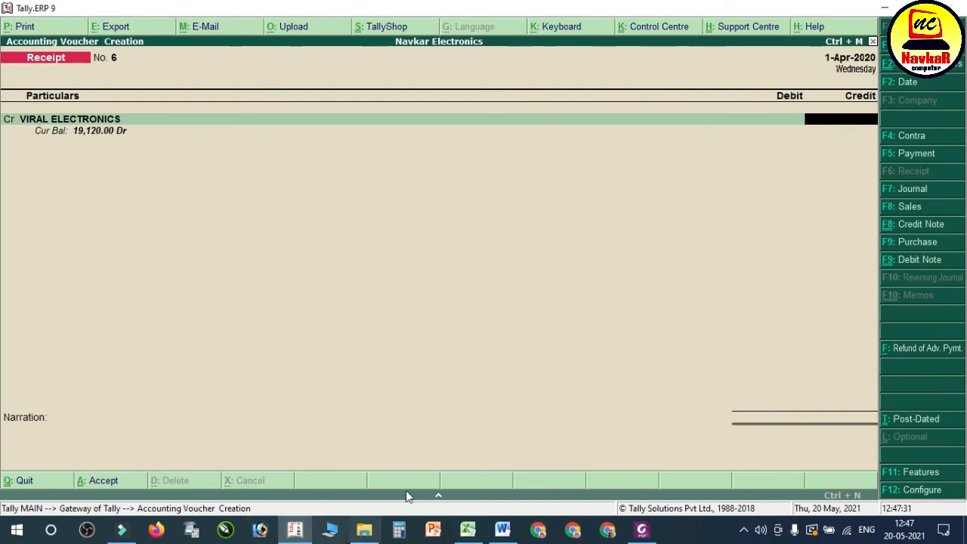
pyautogui.click(503, 531)
pyautogui.click(503, 530)
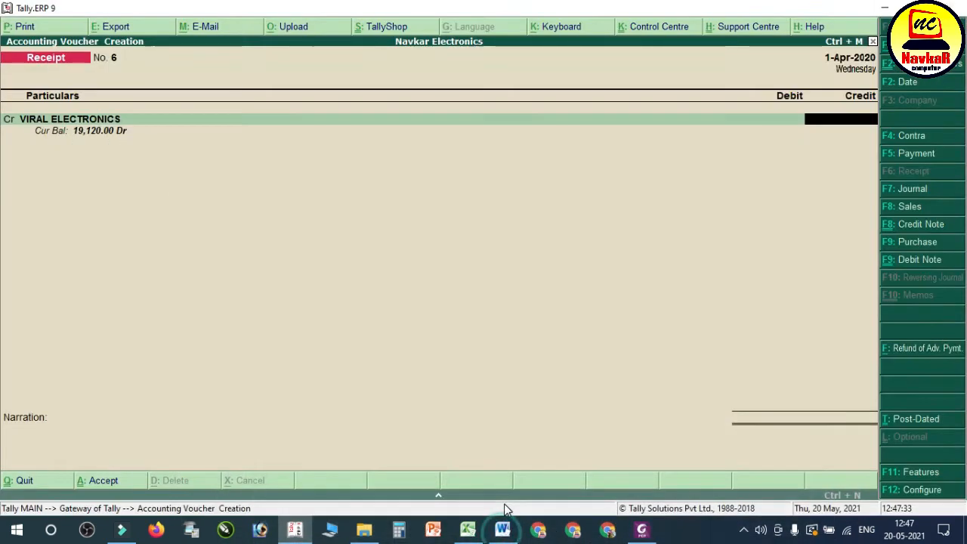
pyautogui.write('19,120')
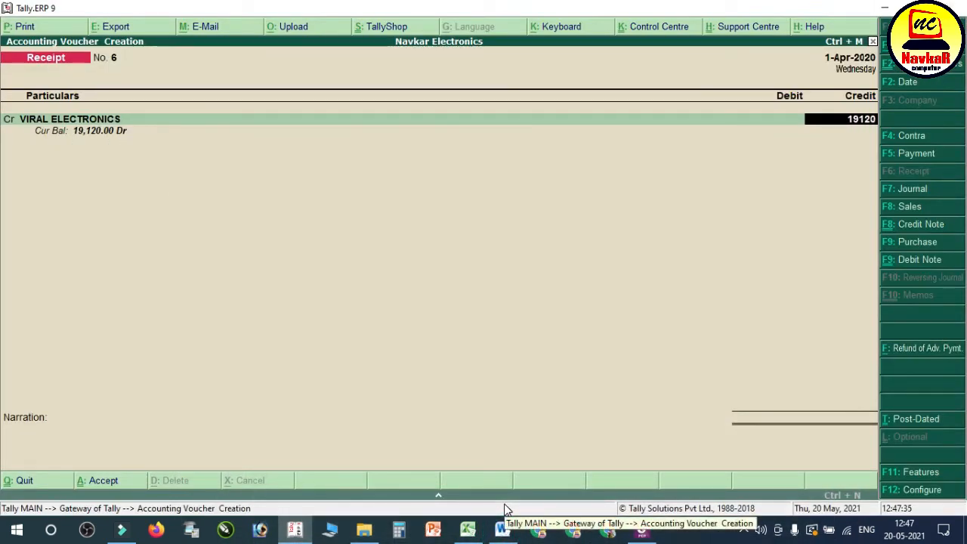
# Step: Allocate the full VIRAL ELECTRONICS receipt as Agst Ref to bill 4 and complete the bill-wise details
pyautogui.press('Return')
pyautogui.press('Return')
pyautogui.press('Return')
pyautogui.press('Return')
# Step: Replace the suggested Sbi Bank with AXIS BANK as the debit ledger for 19,120, and save the receipt voucher without a narration
pyautogui.press('Return')
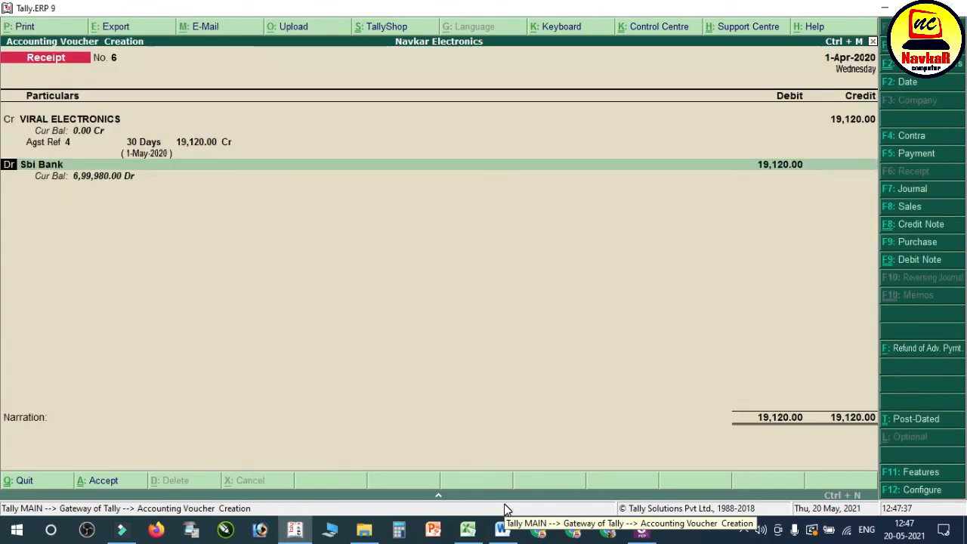
pyautogui.write('ax')
pyautogui.press('Return')
pyautogui.press('Return')
pyautogui.press('Return')
pyautogui.press('Return')
pyautogui.press('Return')
pyautogui.press('Return')
pyautogui.press('Return')
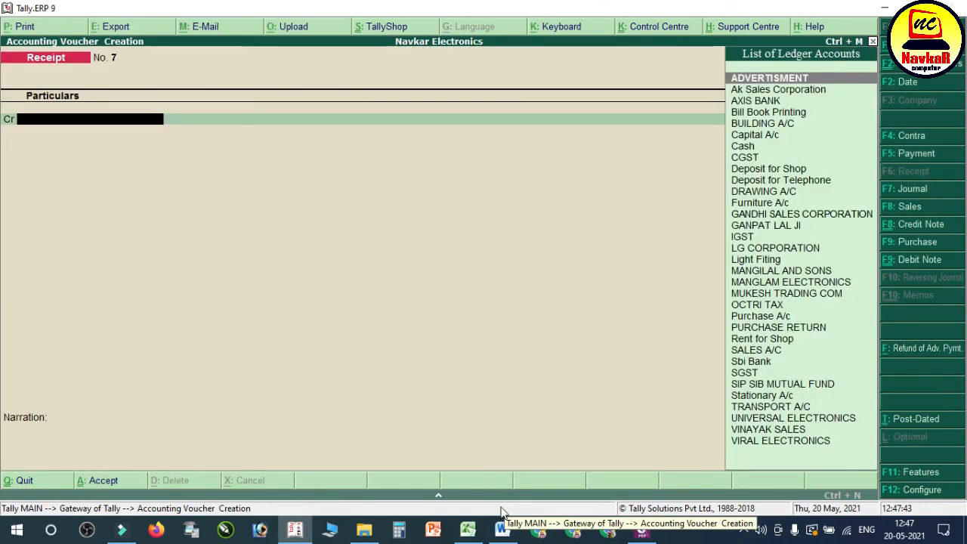
# Step: Examine the note on the AXIS BANK cheque series and salary entry 35 in the Word notes
pyautogui.click(503, 529)
pyautogui.scroll(-2, 528, 325)
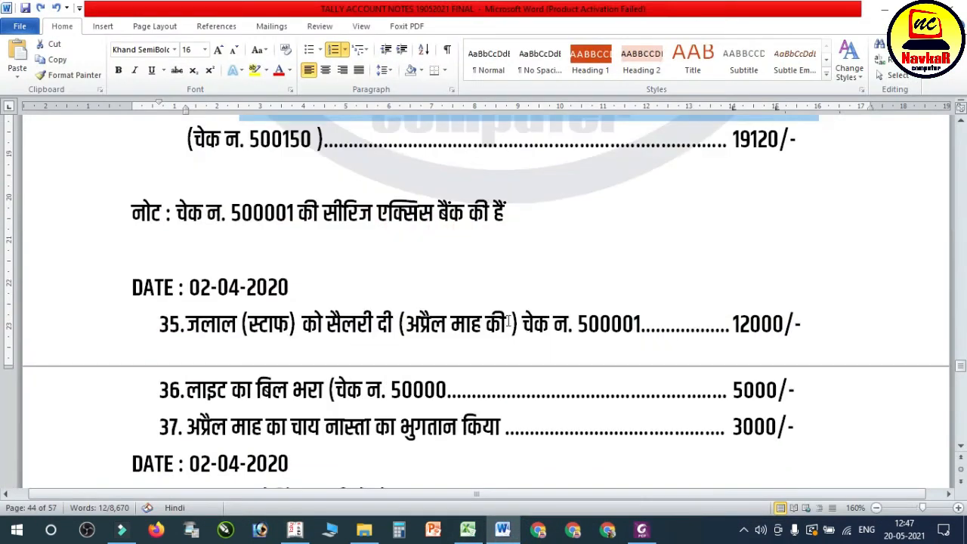
pyautogui.click(303, 194)
pyautogui.scroll(1, 371, 242)
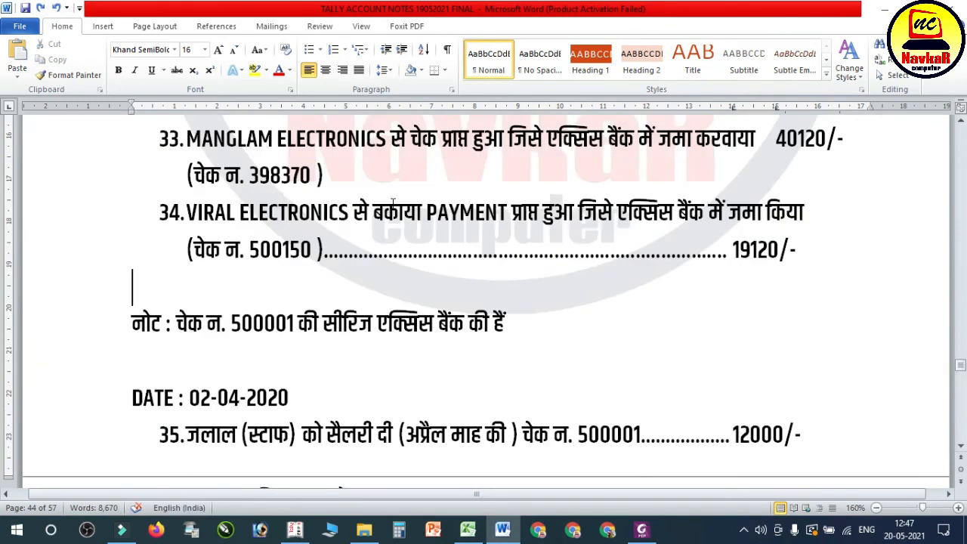
pyautogui.click(316, 323)
pyautogui.click(449, 324)
pyautogui.scroll(-2, 278, 288)
pyautogui.moveTo(232, 270); pyautogui.dragTo(782, 284)
# Step: Switch to Tally, start a payment voucher, and begin a new ledger named SALARY A/C from its debit line
pyautogui.click(295, 530)
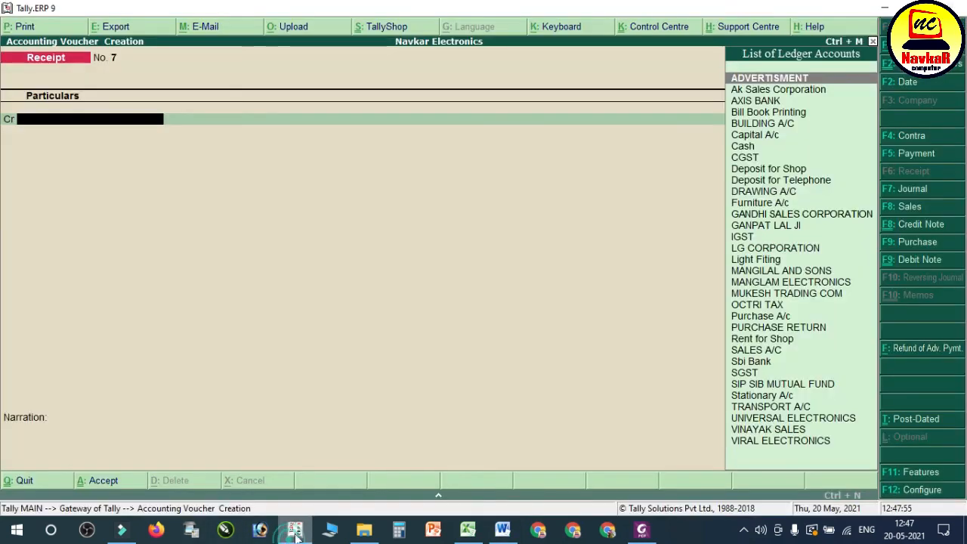
pyautogui.press('F5')
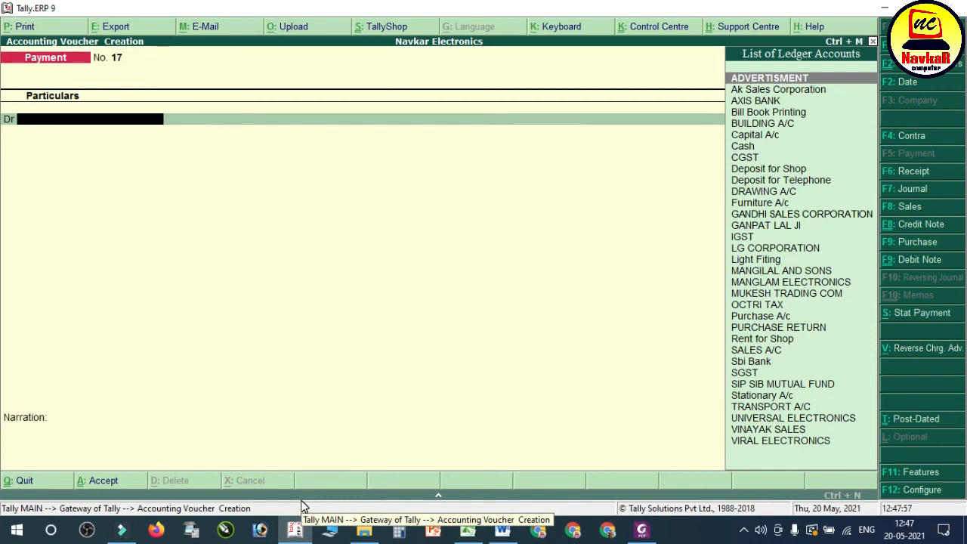
pyautogui.hotkey('alt', 'c')
pyautogui.write('SALAR')
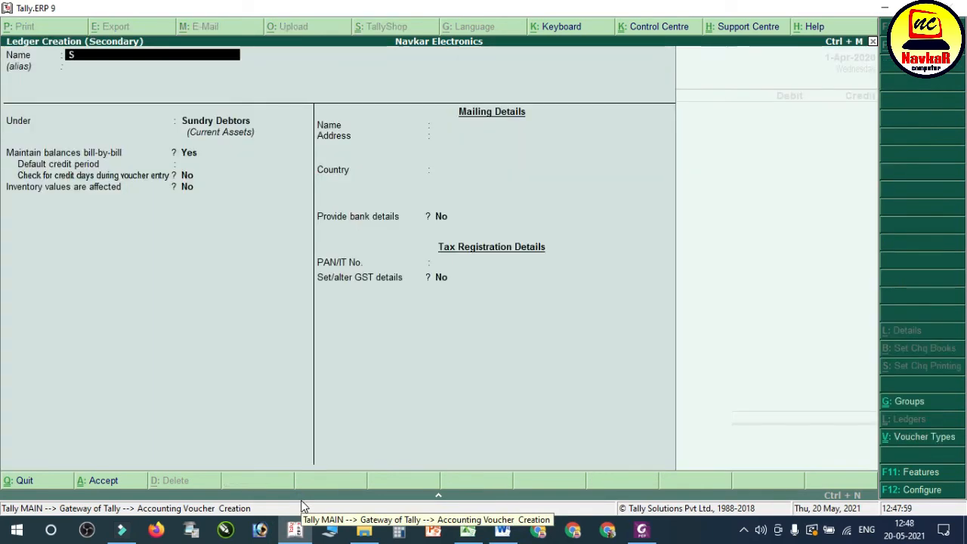
pyautogui.press('Return')
pyautogui.press('Return')
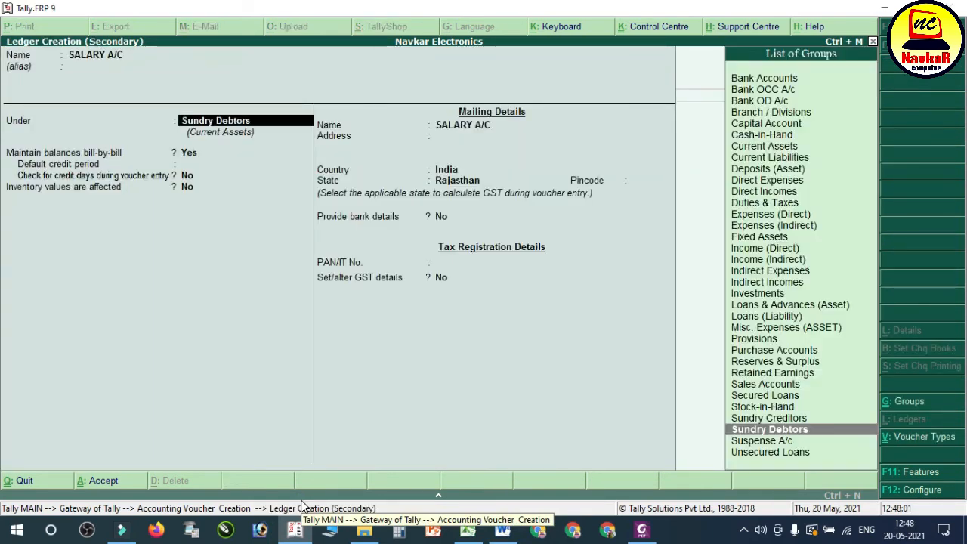
# Step: Save the SALARY A/C ledger under Indirect Expenses with the default GST settings, and debit it with 12000
pyautogui.write('IND')
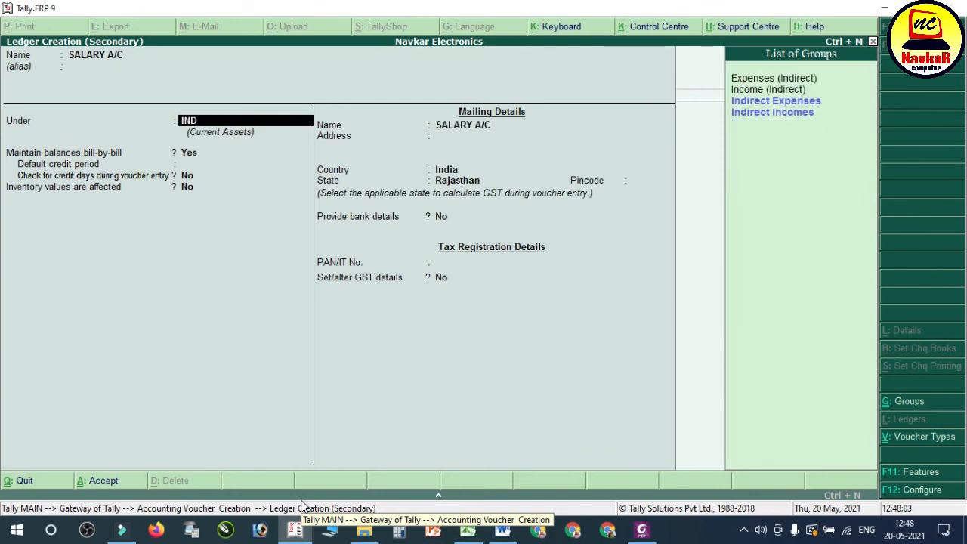
pyautogui.press('Return')
pyautogui.press('Return')
pyautogui.press('Return')
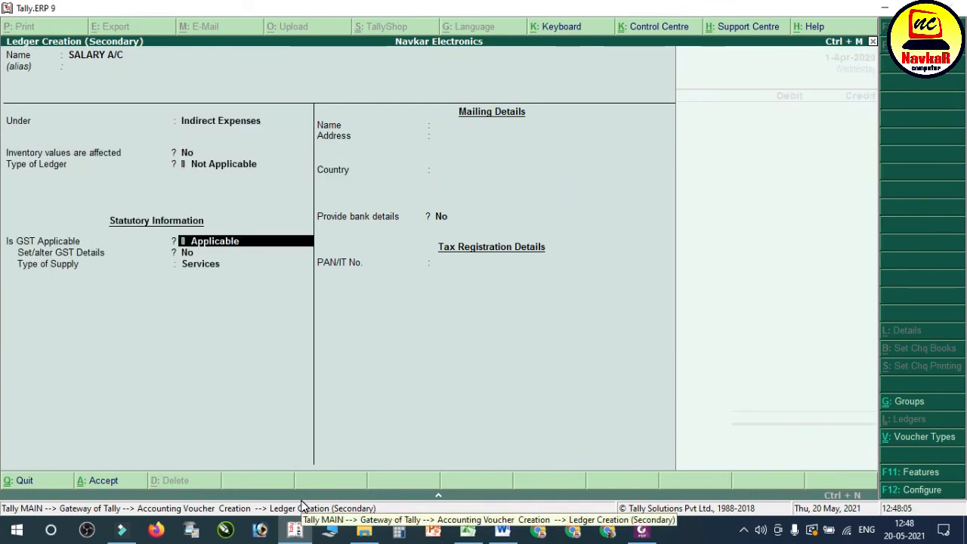
pyautogui.press('Return')
pyautogui.press('Return')
pyautogui.press('Return')
pyautogui.press('Return')
pyautogui.press('Return')
pyautogui.press('Return')
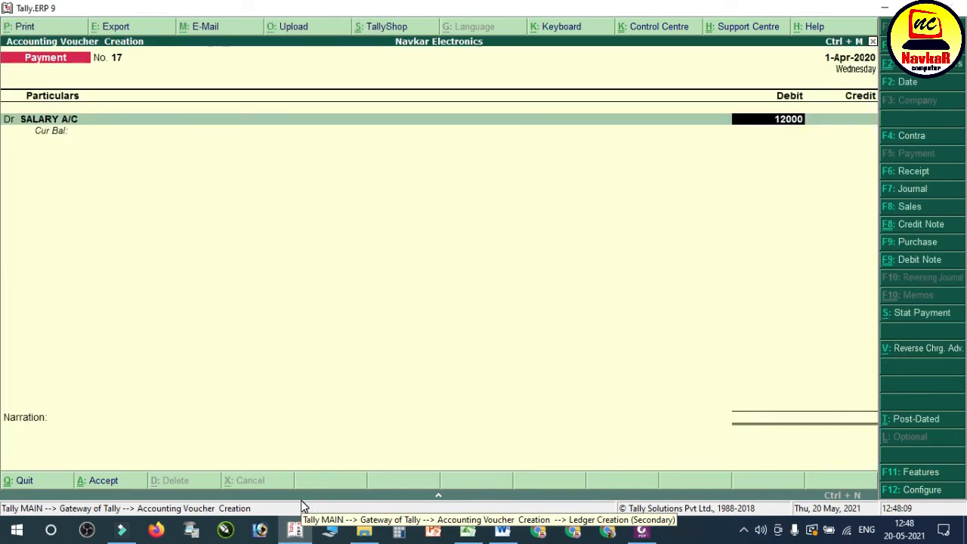
pyautogui.press('Return')
pyautogui.write('CAS')
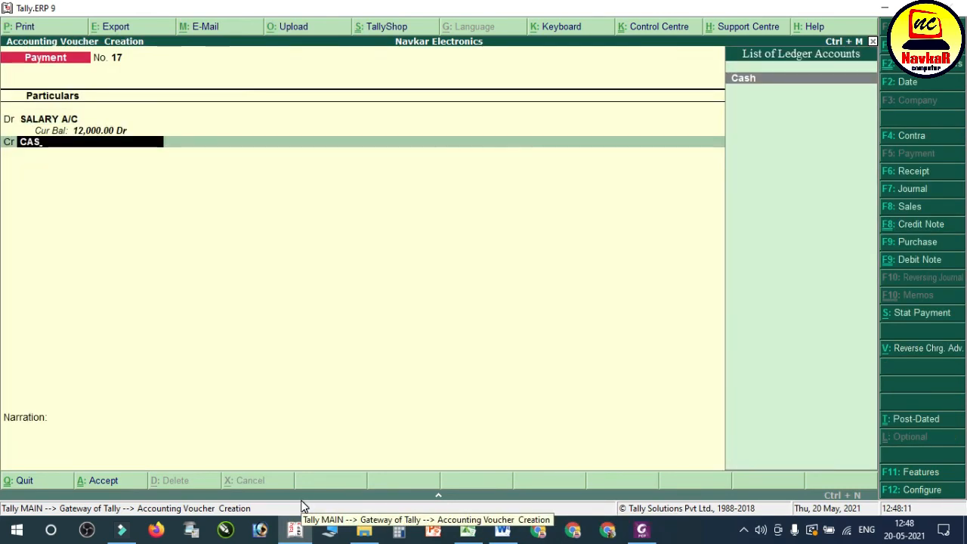
pyautogui.click(502, 530)
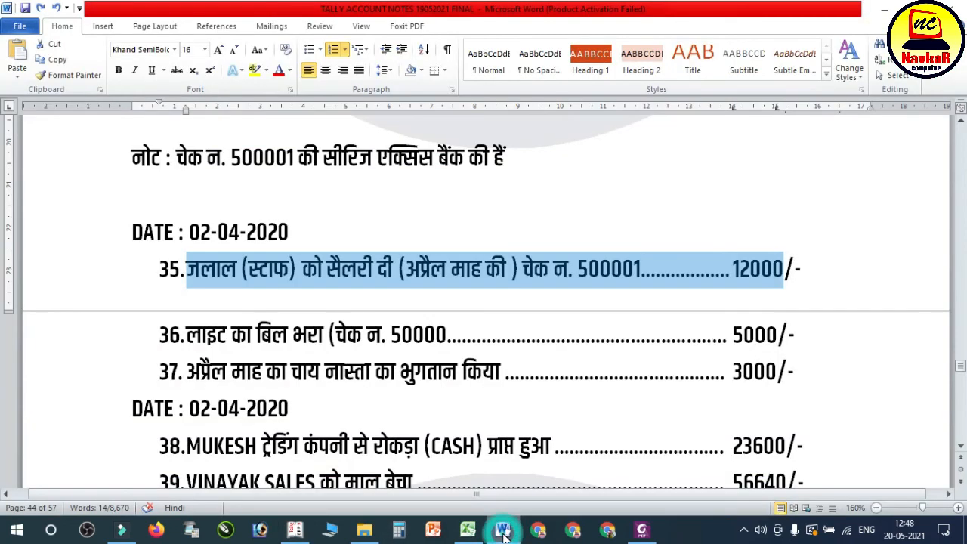
pyautogui.click(503, 530)
pyautogui.press('BackSpace')
pyautogui.press('BackSpace')
pyautogui.press('BackSpace')
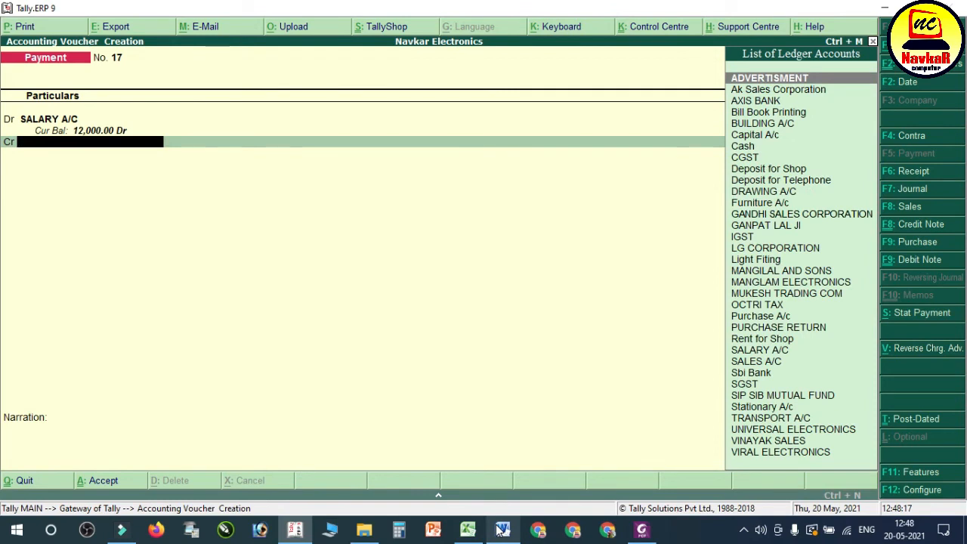
# Step: Recheck entry 35 in the Word notes, credit AXIS BANK with 12,000 in Tally, and save the payment voucher without a narration
pyautogui.click(501, 530)
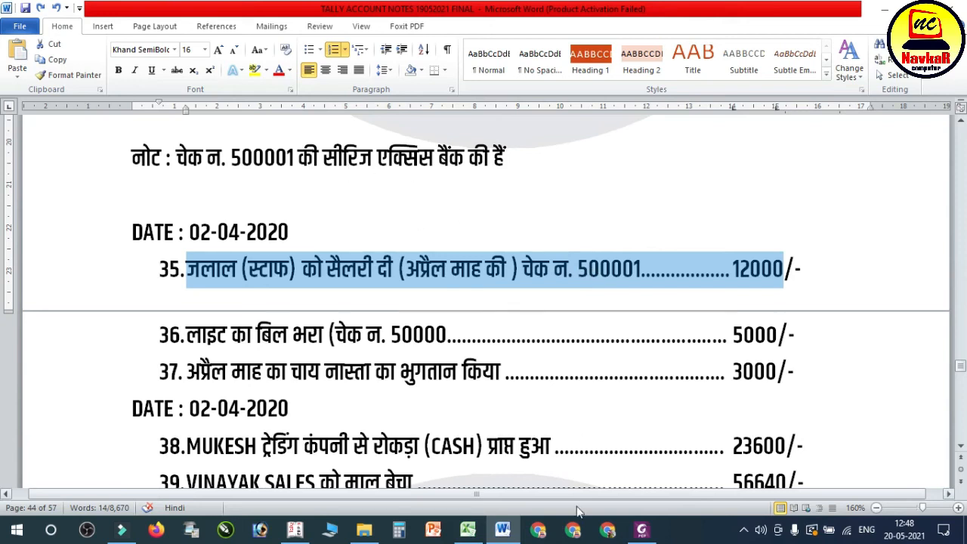
pyautogui.click(504, 532)
pyautogui.write('AX')
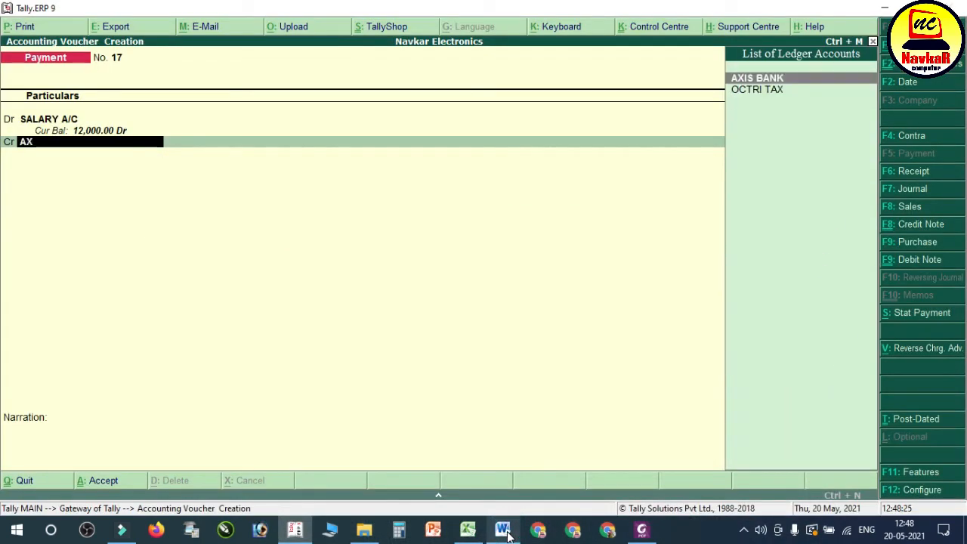
pyautogui.press('Return')
pyautogui.press('Return')
pyautogui.press('Return')
pyautogui.press('Return')
pyautogui.press('Return')
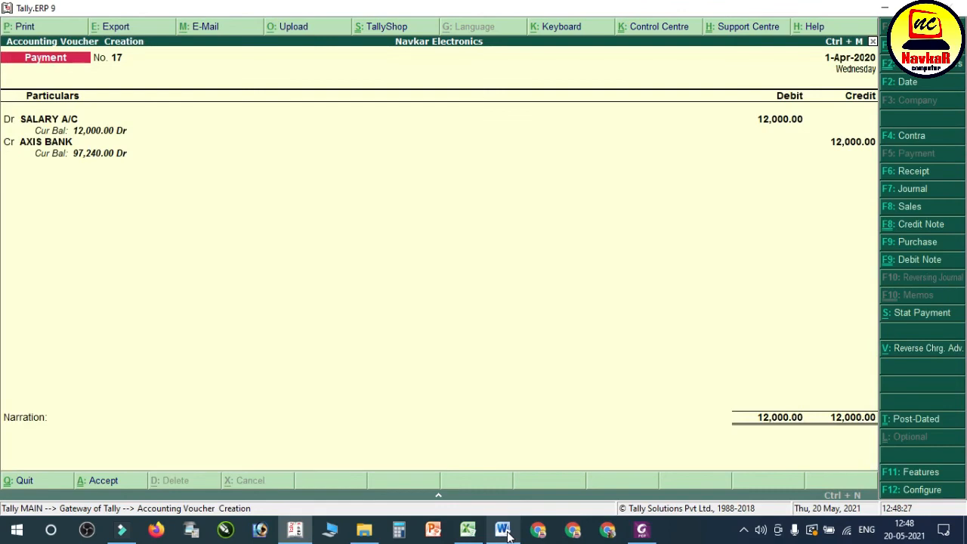
pyautogui.press('Return')
pyautogui.press('Return')
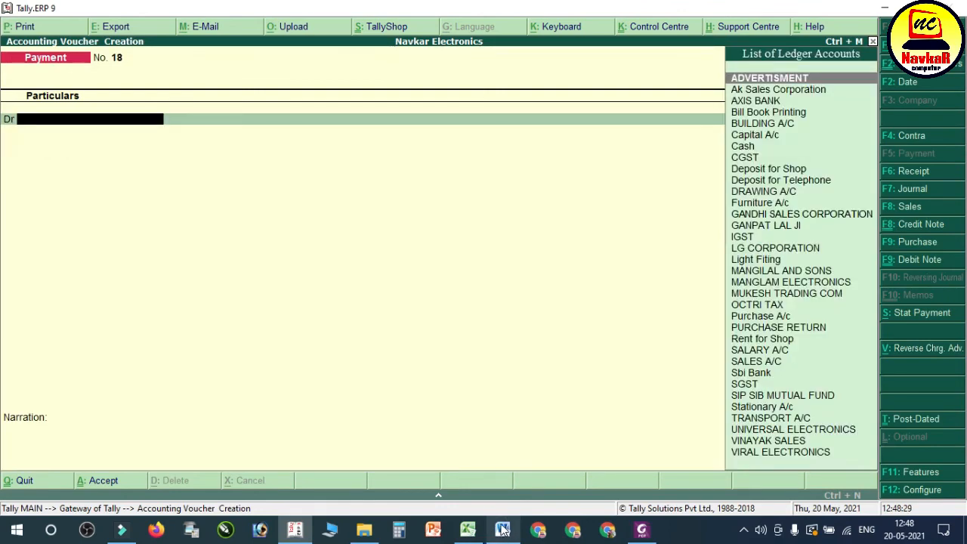
# Step: Read entry 36 in the Word notes, and begin a new ledger named ELECTRICTY BILL from the Tally payment voucher
pyautogui.click(502, 531)
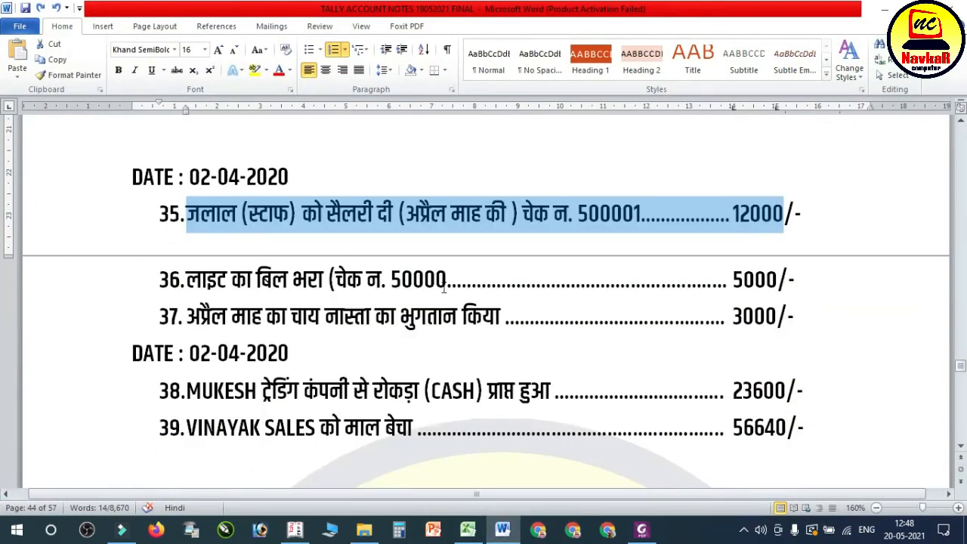
pyautogui.click(414, 280)
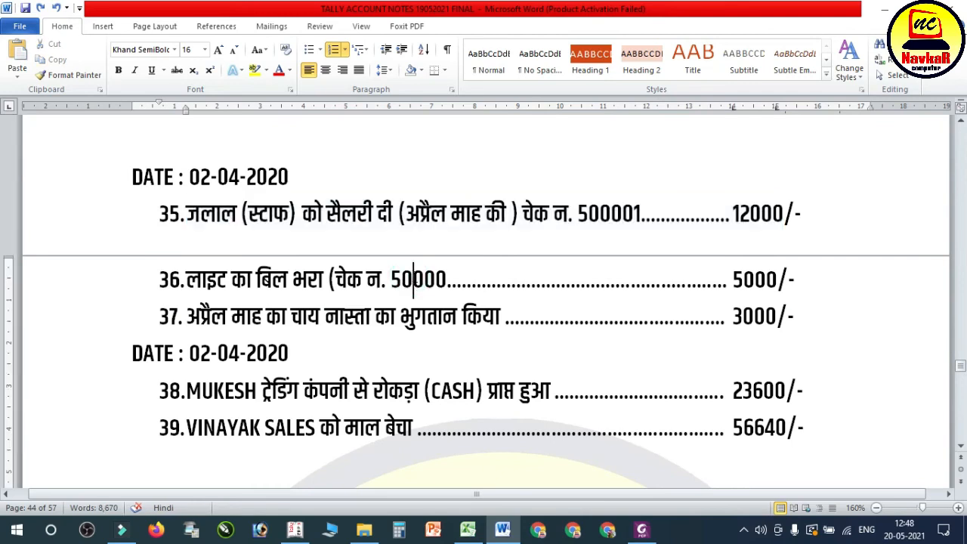
pyautogui.doubleClick(401, 279)
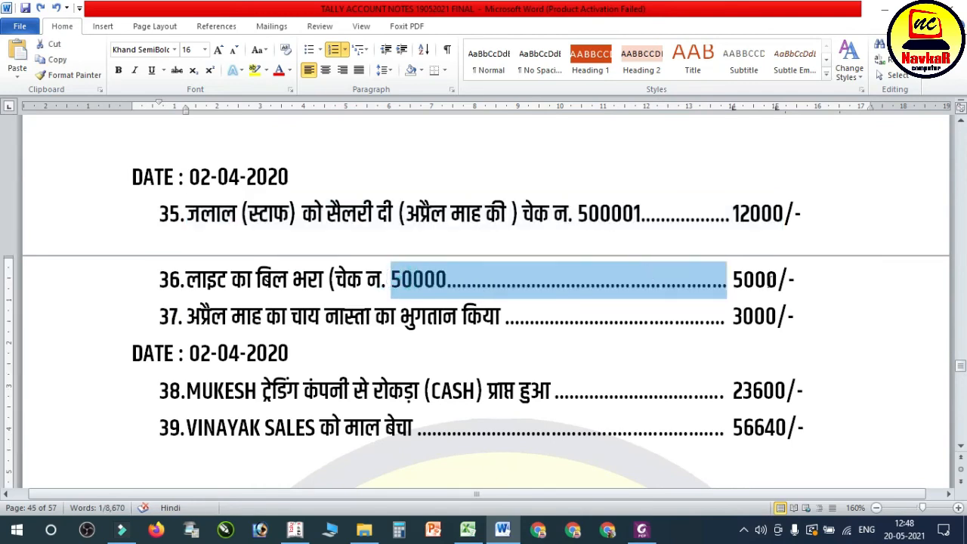
pyautogui.click(776, 293)
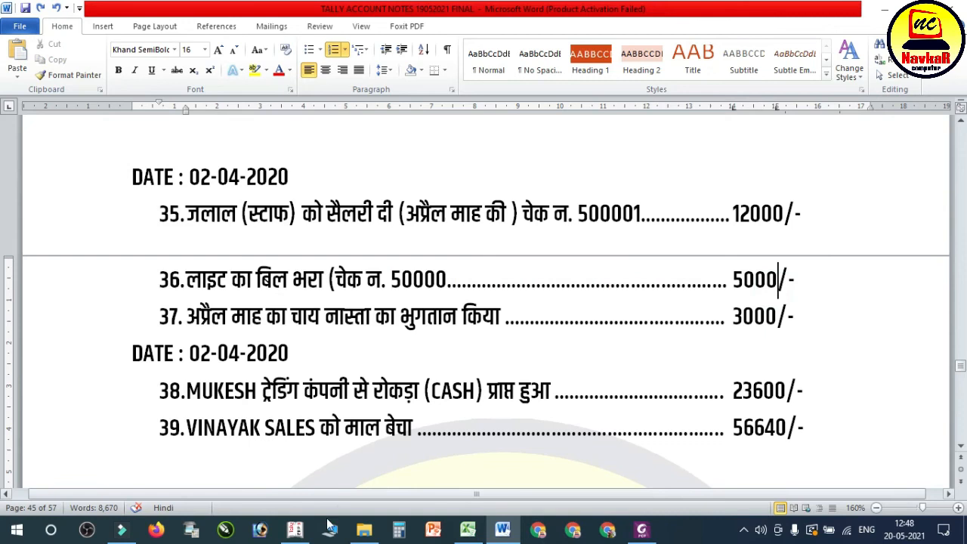
pyautogui.click(307, 531)
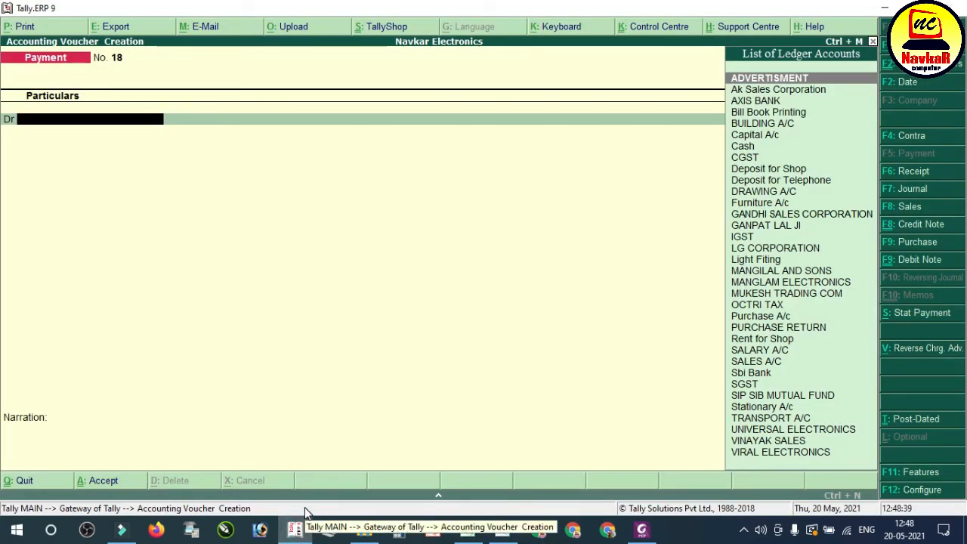
pyautogui.hotkey('alt', 'c')
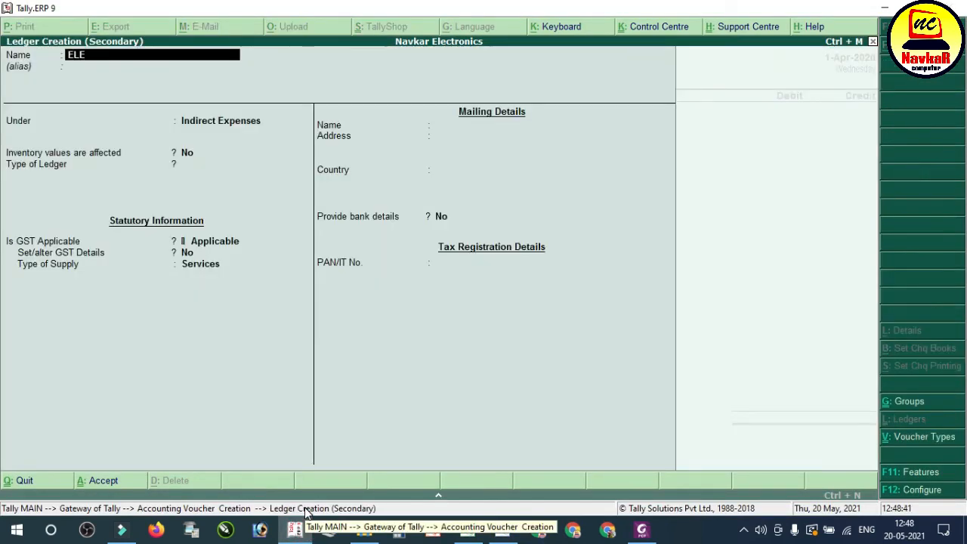
pyautogui.write('ELECTRICTY BILL')
pyautogui.press('Return')
pyautogui.press('Return')
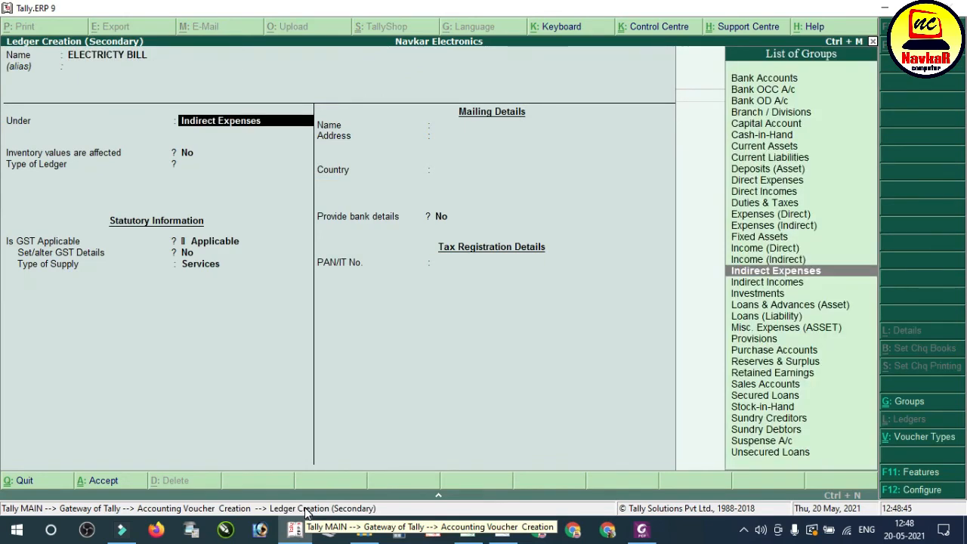
# Step: Keep the ELECTRICTY BILL ledger under Indirect Expenses with the default GST settings, and save it into the payment's debit line
pyautogui.press('Return')
pyautogui.press('Return')
pyautogui.press('Return')
pyautogui.press('Return')
pyautogui.press('Return')
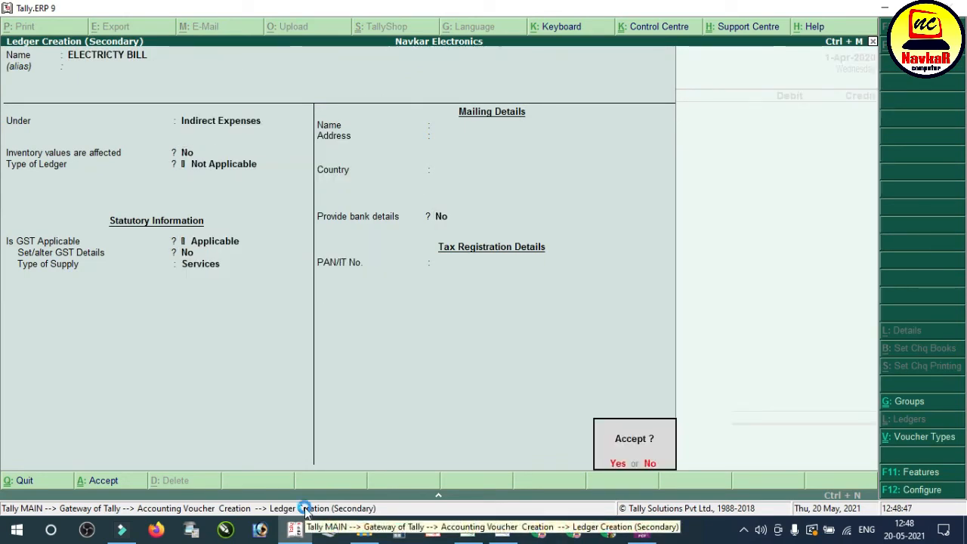
pyautogui.press('Return')
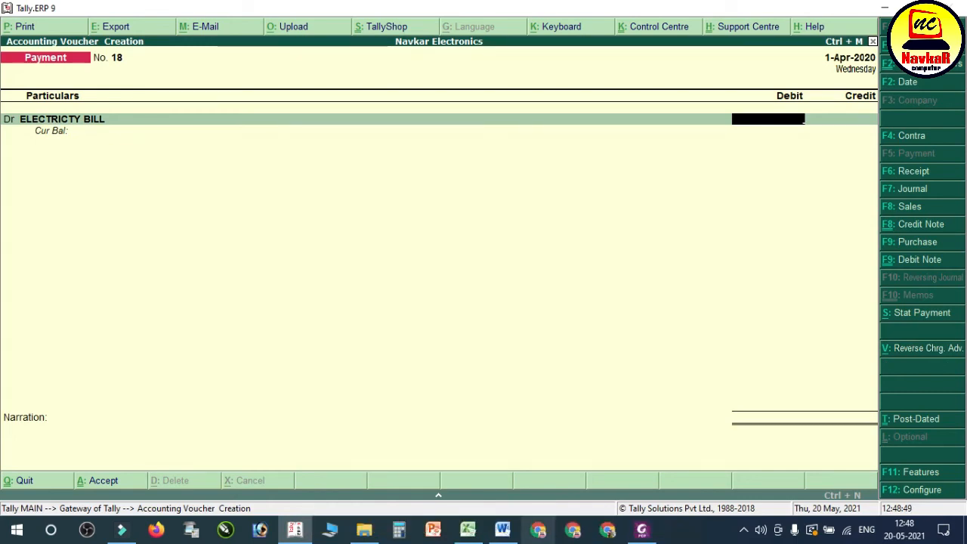
# Step: Check entry 36's amount in the Word notes, and debit ELECTRICTY BILL with 5000 in the Tally payment voucher
pyautogui.click(503, 530)
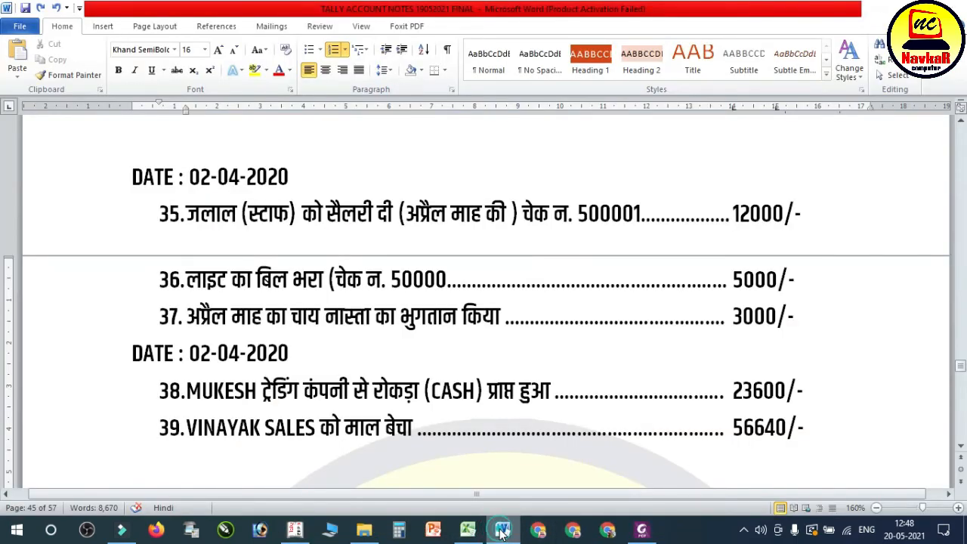
pyautogui.click(503, 531)
pyautogui.write('5000')
pyautogui.press('Return')
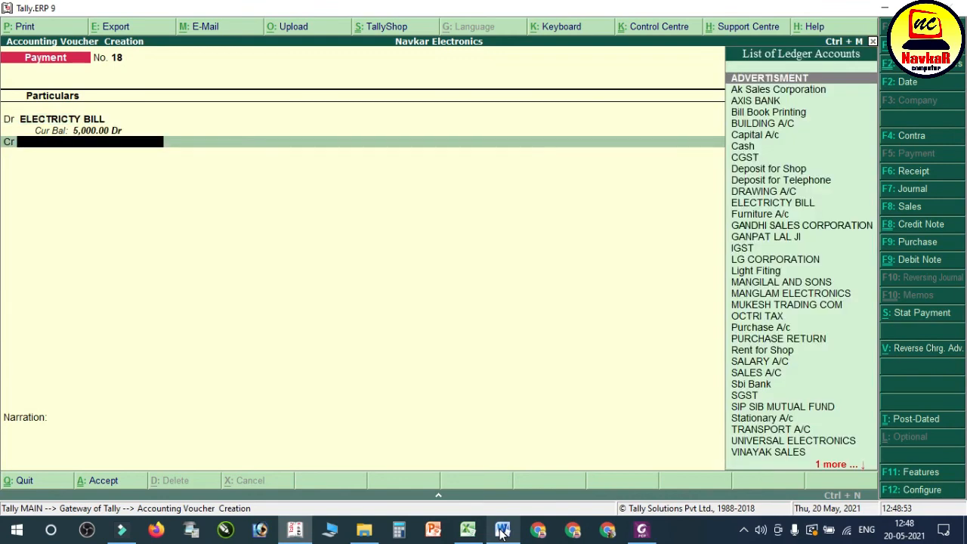
# Step: Credit AXIS BANK with the full 5,000 and save the electricity payment voucher without a narration
pyautogui.write('AXI')
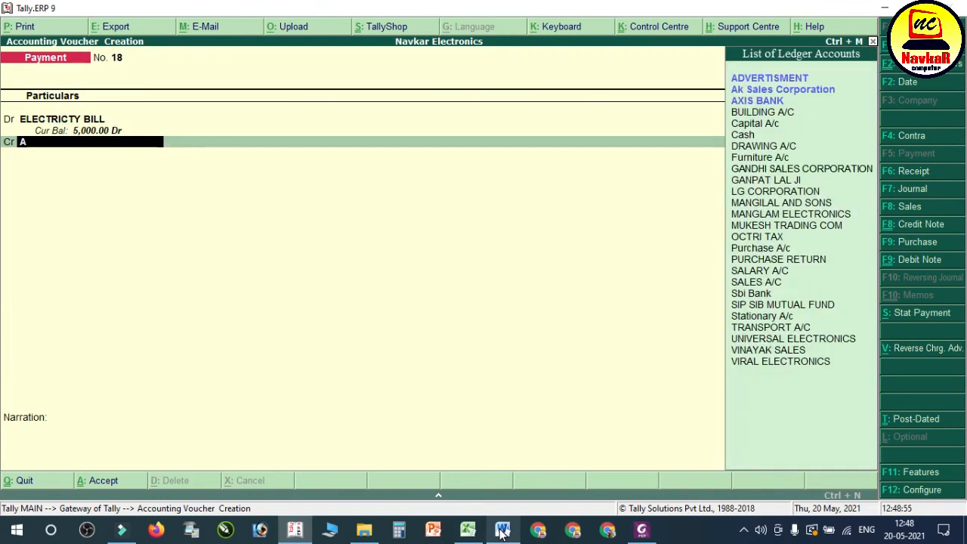
pyautogui.press('Return')
pyautogui.press('Return')
pyautogui.press('Return')
pyautogui.press('Return')
pyautogui.press('Return')
pyautogui.press('Return')
pyautogui.press('Return')
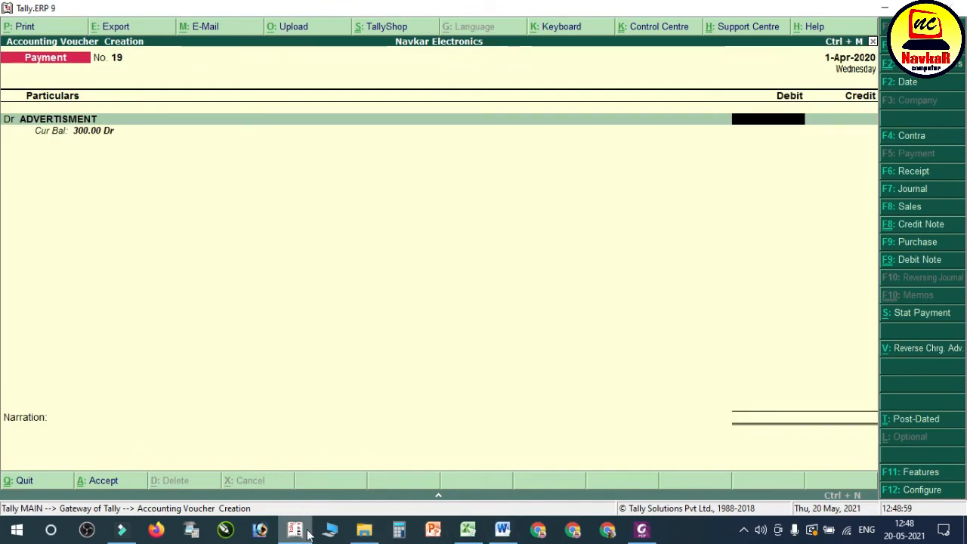
# Step: Read entry 37 in the Word notes, and begin a new ledger named TEA AND OTHER EXP from the Tally payment voucher
pyautogui.click(503, 529)
pyautogui.moveTo(311, 320); pyautogui.dragTo(320, 320)
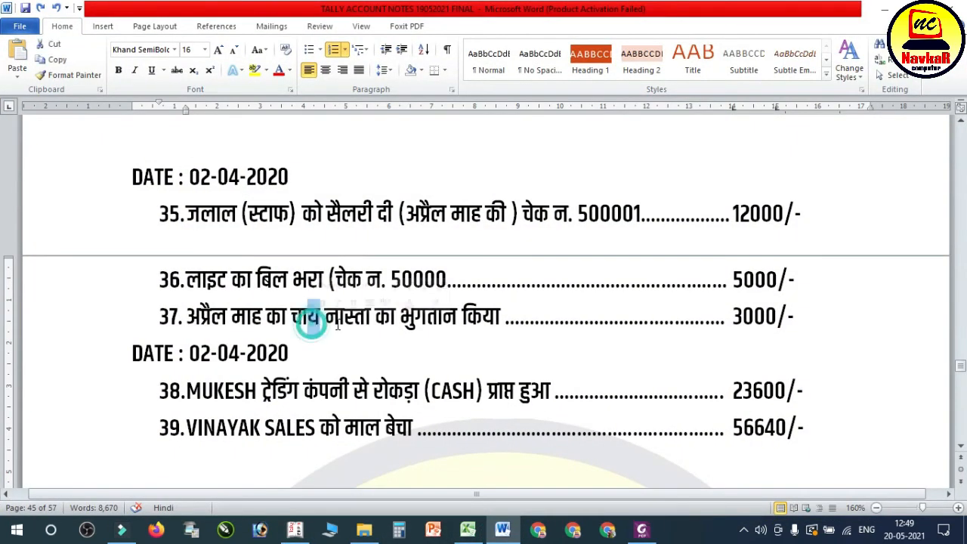
pyautogui.click(366, 320)
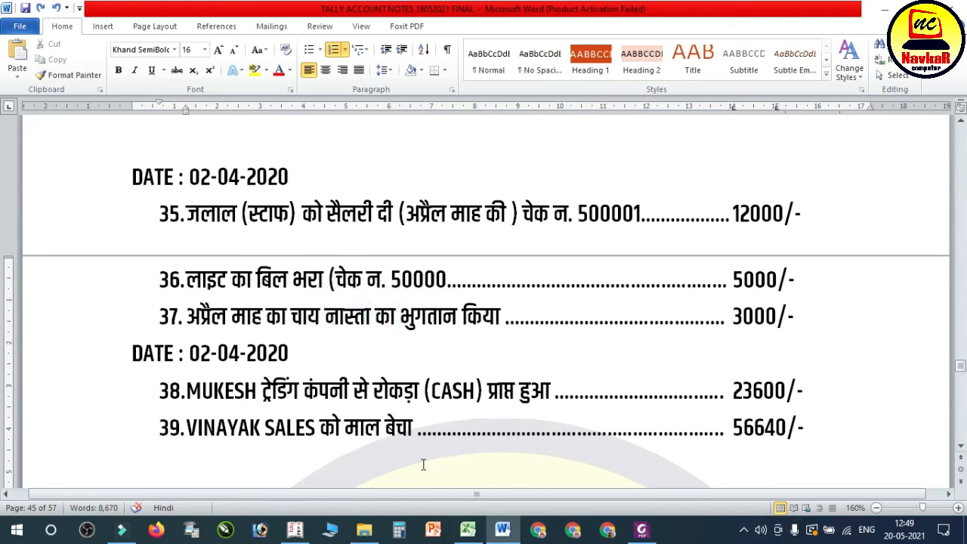
pyautogui.click(294, 529)
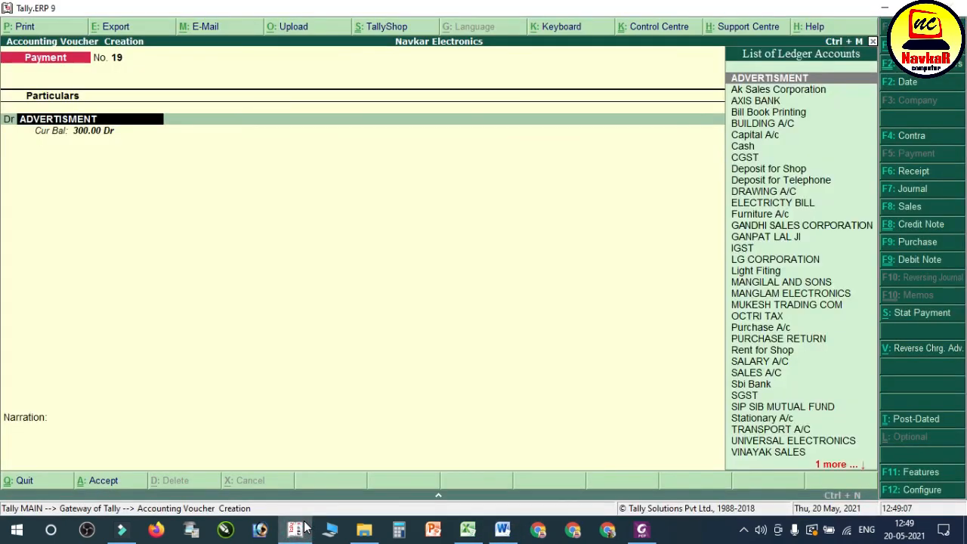
pyautogui.hotkey('alt', 'c')
pyautogui.write('TEA AND OTHER EX')
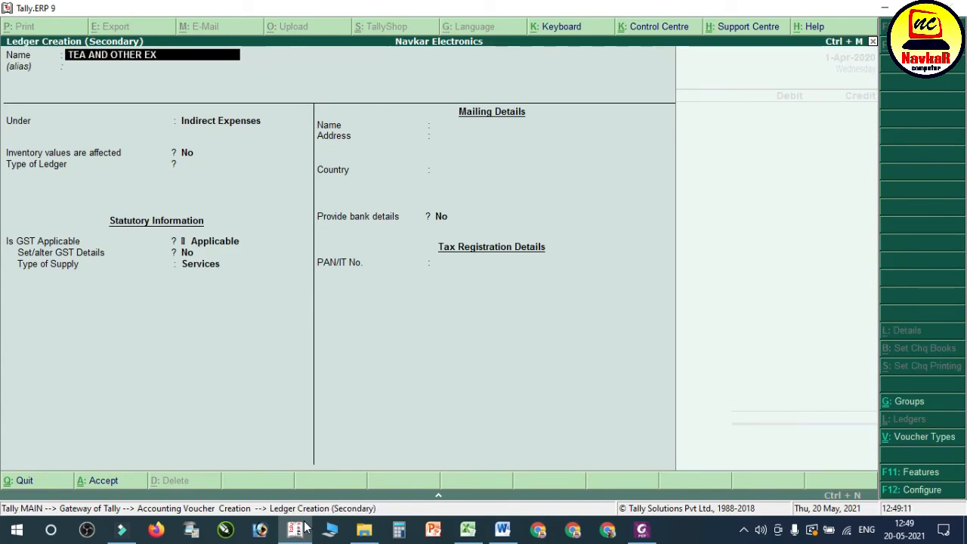
# Step: Keep the TEA AND OTHER EXP ledger under Indirect Expenses with the default GST settings, and save it into the payment's debit line
pyautogui.press('Return')
pyautogui.press('Return')
pyautogui.press('Return')
pyautogui.press('Return')
pyautogui.press('Return')
pyautogui.press('Return')
pyautogui.press('Return')
pyautogui.press('Return')
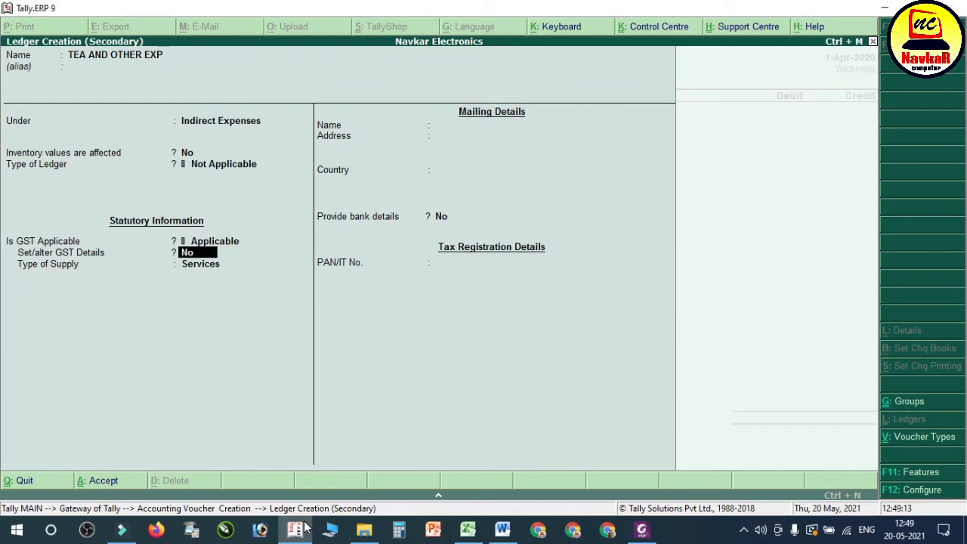
pyautogui.hotkey('ctrl', 'a')
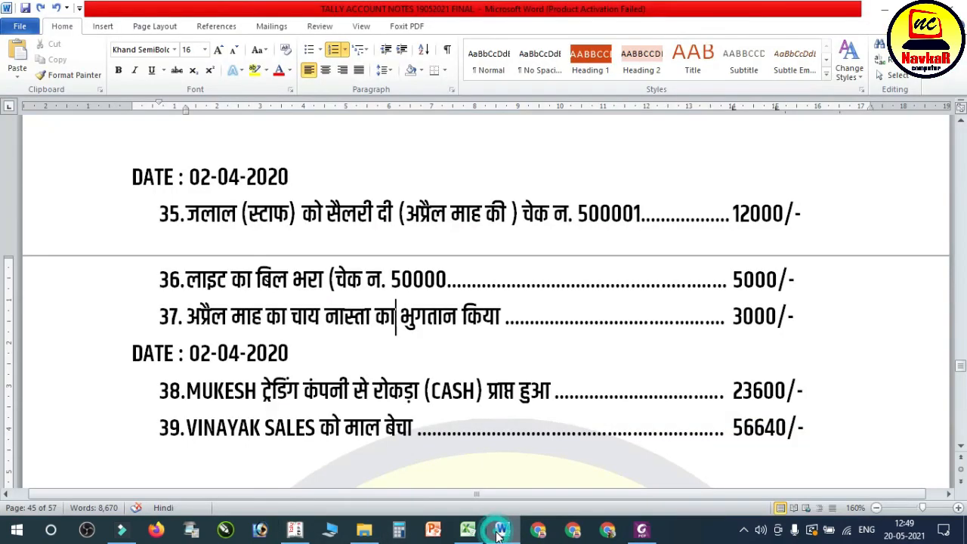
# Step: Check entry 37's amount in the Word notes, debit TEA AND OTHER EXP with 3000, and choose AXIS BANK as the credit account
pyautogui.click(502, 531)
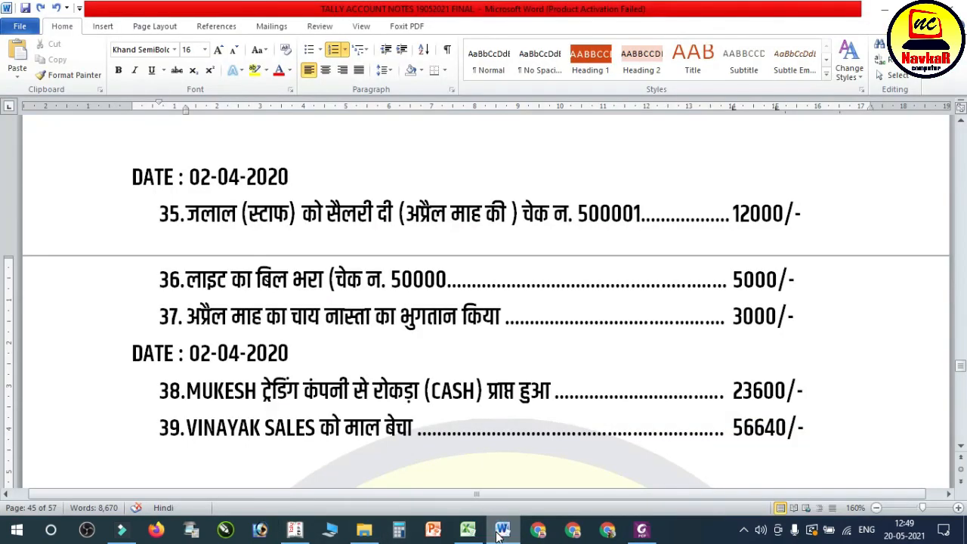
pyautogui.click(503, 531)
pyautogui.write('3000')
pyautogui.press('Return')
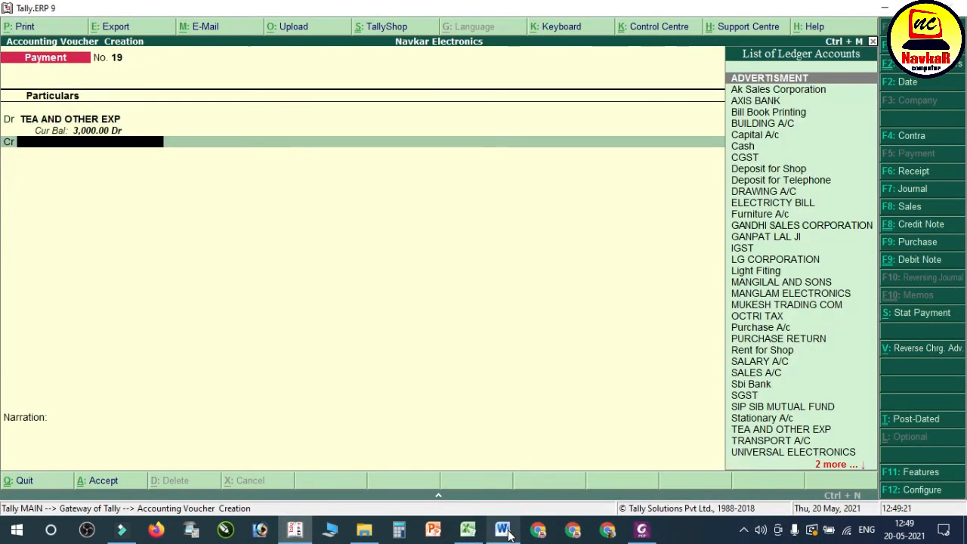
pyautogui.write('AX')
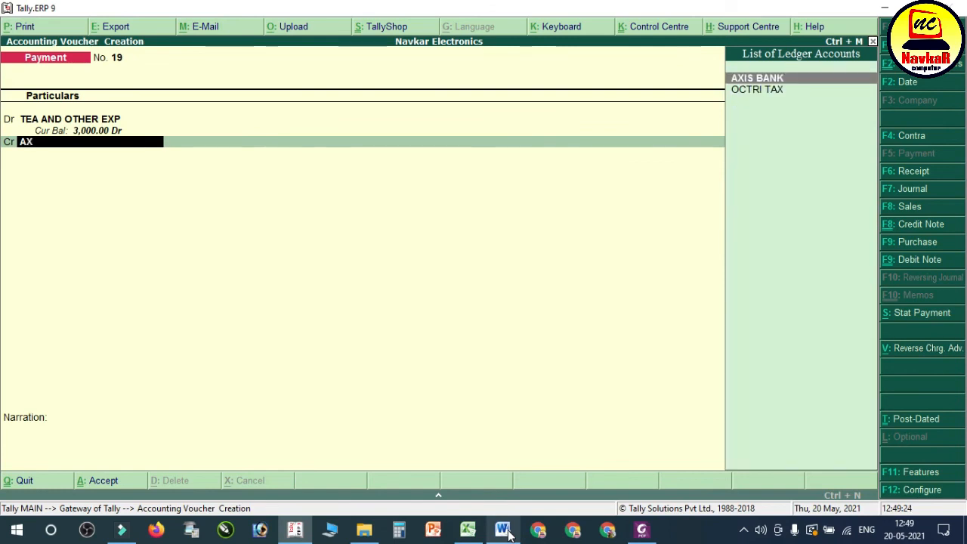
pyautogui.press('Return')
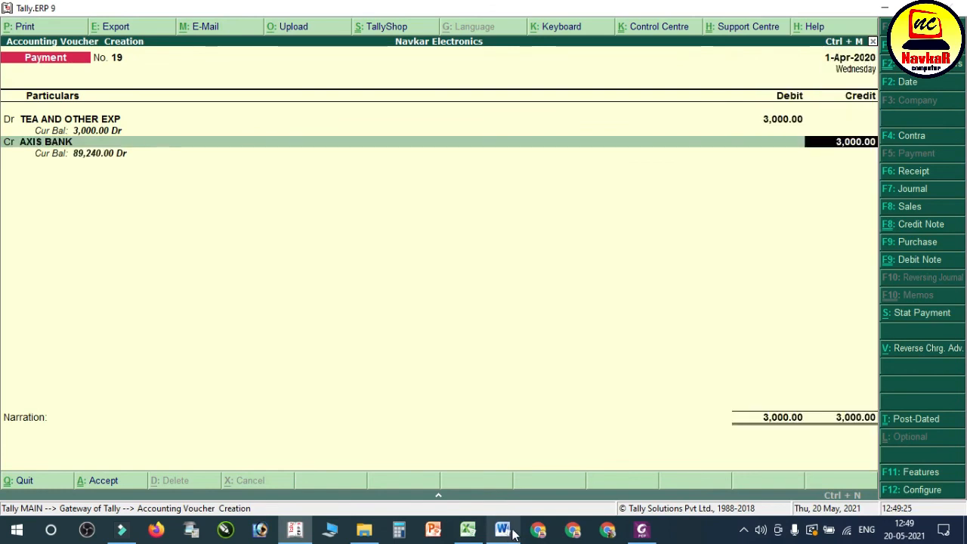
# Step: Reread entry 37 in the Word notes, replace the credit account with Cash in Tally, and save the payment voucher without a narration
pyautogui.click(513, 534)
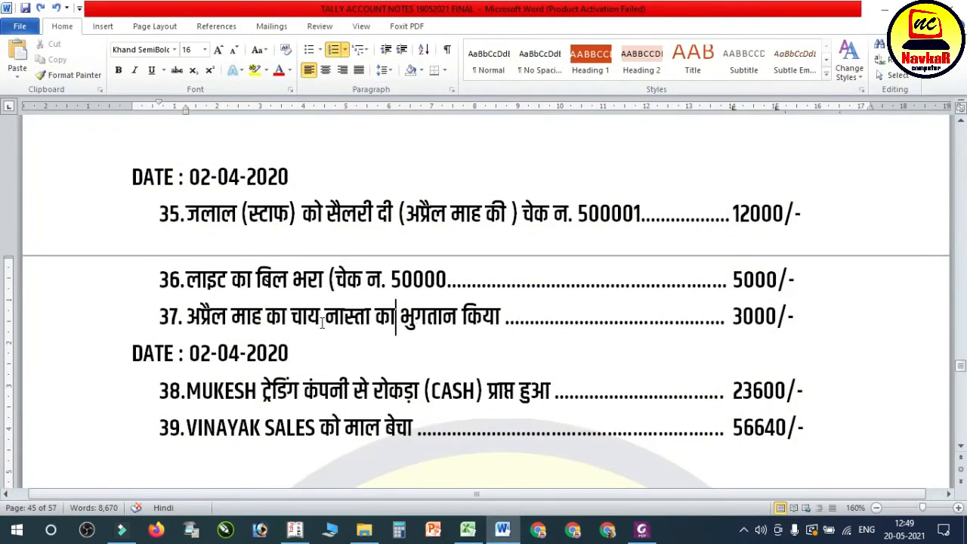
pyautogui.moveTo(233, 322); pyautogui.dragTo(591, 315)
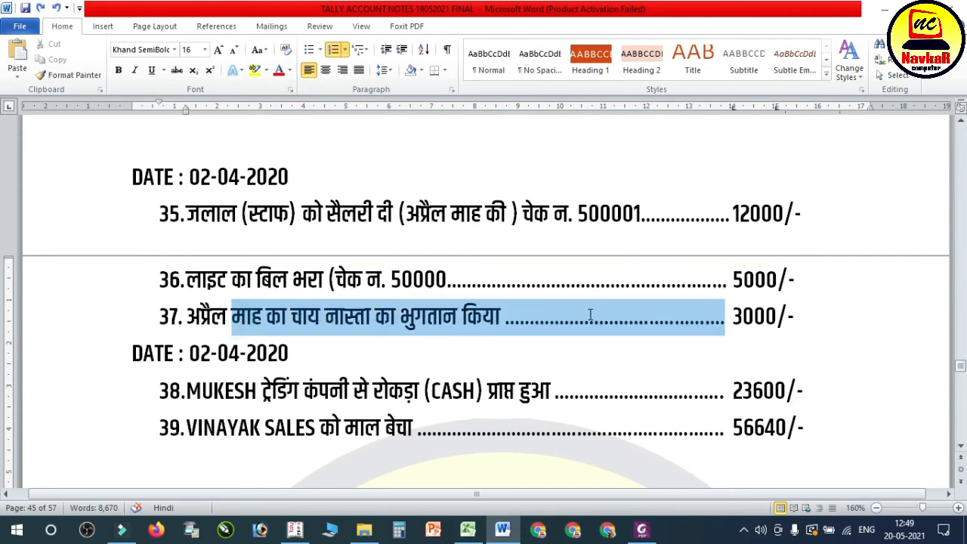
pyautogui.moveTo(734, 317); pyautogui.dragTo(779, 317)
pyautogui.click(295, 531)
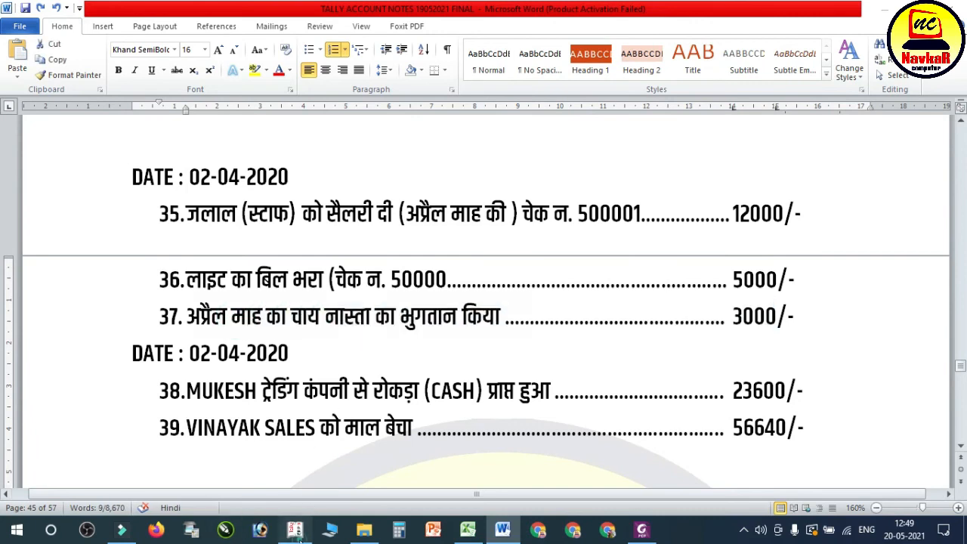
pyautogui.press('BackSpace')
pyautogui.write('cas')
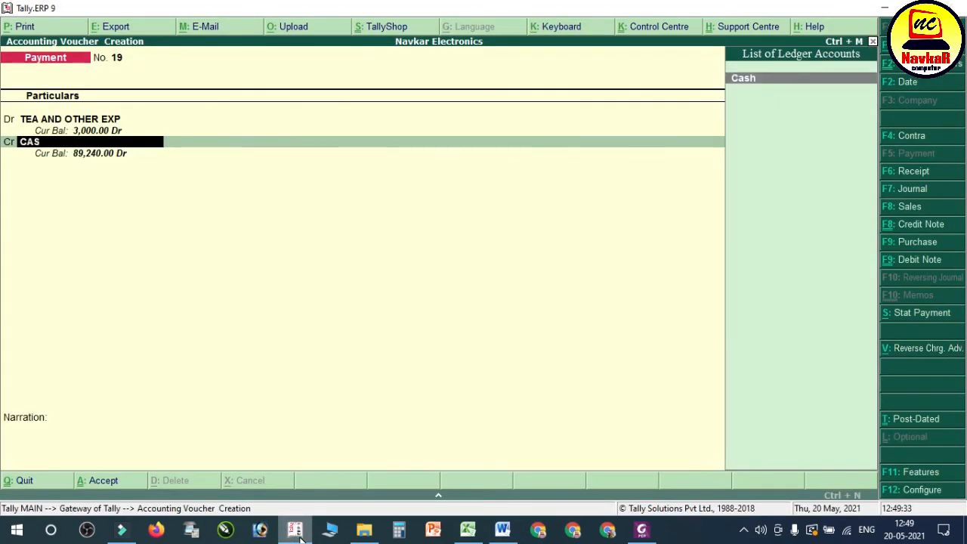
pyautogui.press('Return')
pyautogui.press('Return')
pyautogui.press('Return')
pyautogui.press('Return')
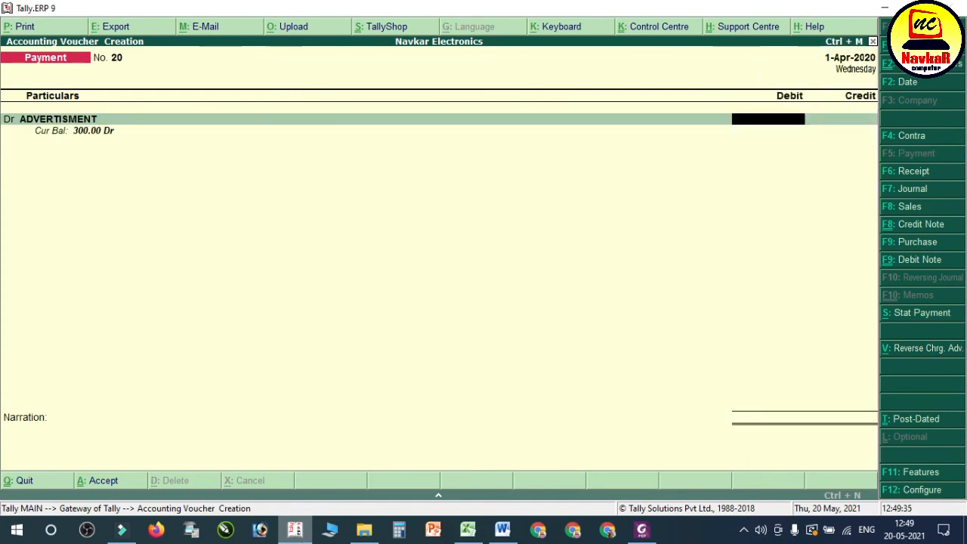
# Step: Read entry 38 in the Word notes, and credit MUKESH TRADING COM with 23600 against bill reference 2 in a new Tally receipt voucher
pyautogui.click(502, 531)
pyautogui.scroll(-2, 403, 355)
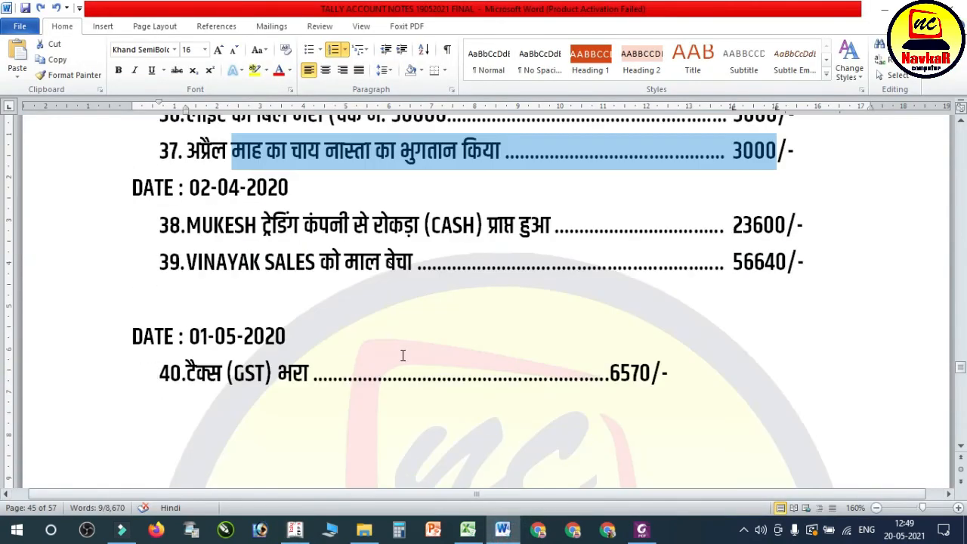
pyautogui.moveTo(353, 226); pyautogui.dragTo(790, 217)
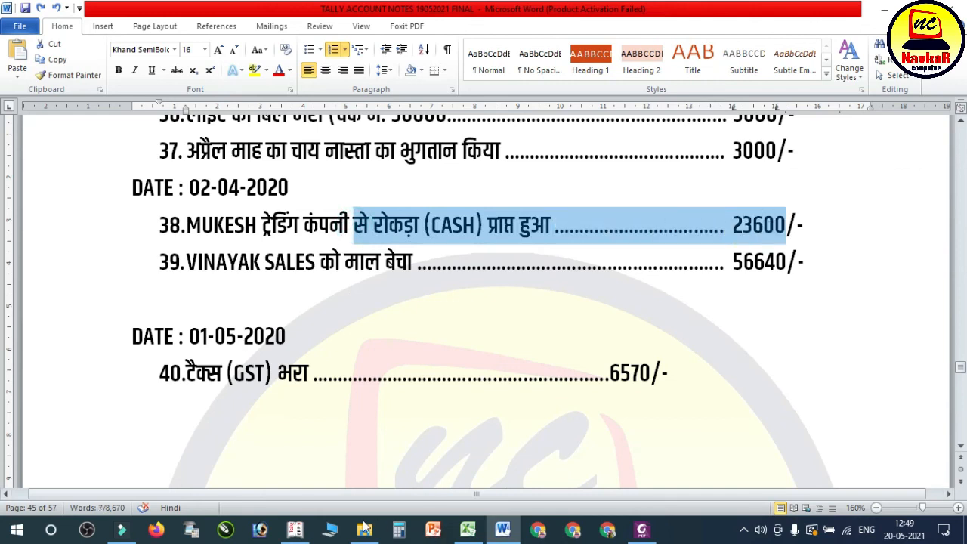
pyautogui.click(296, 530)
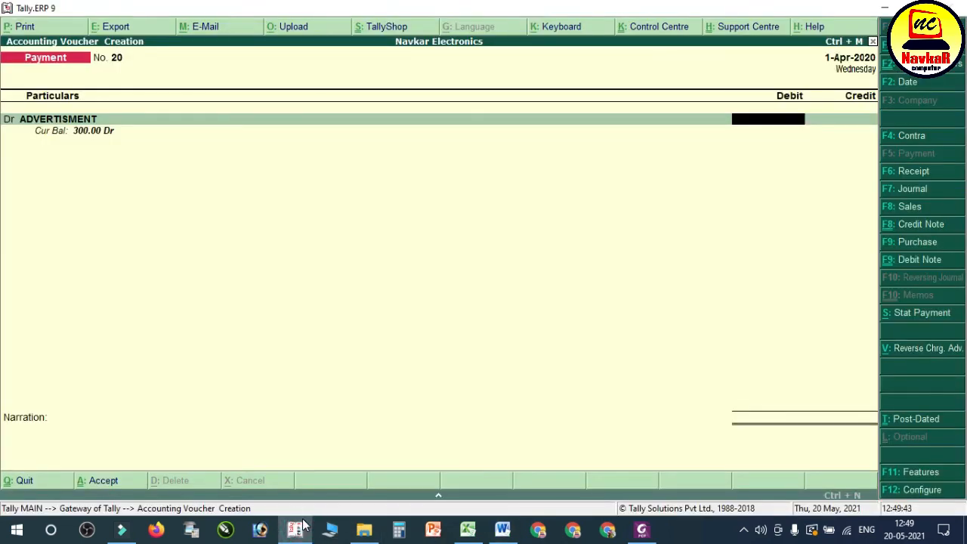
pyautogui.press('F6')
pyautogui.write('MUKE')
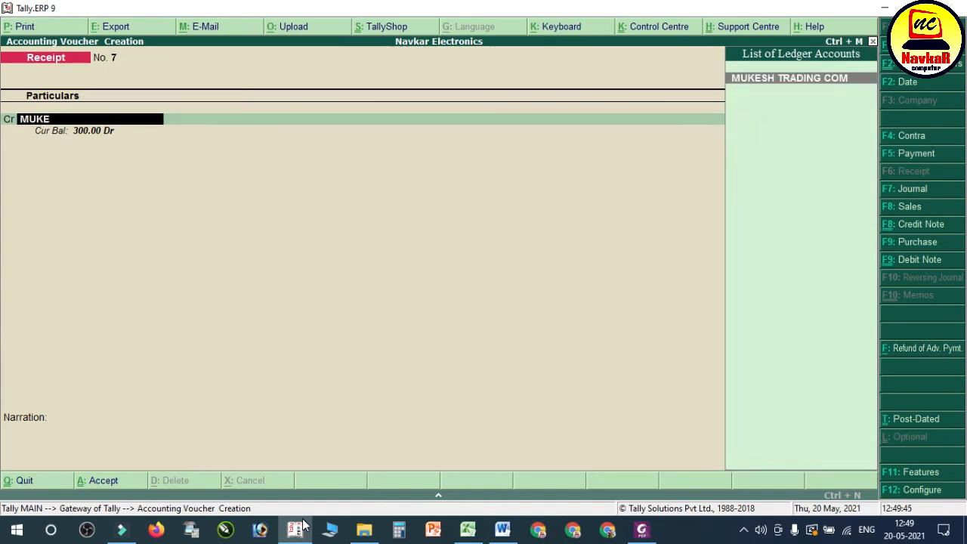
pyautogui.press('Return')
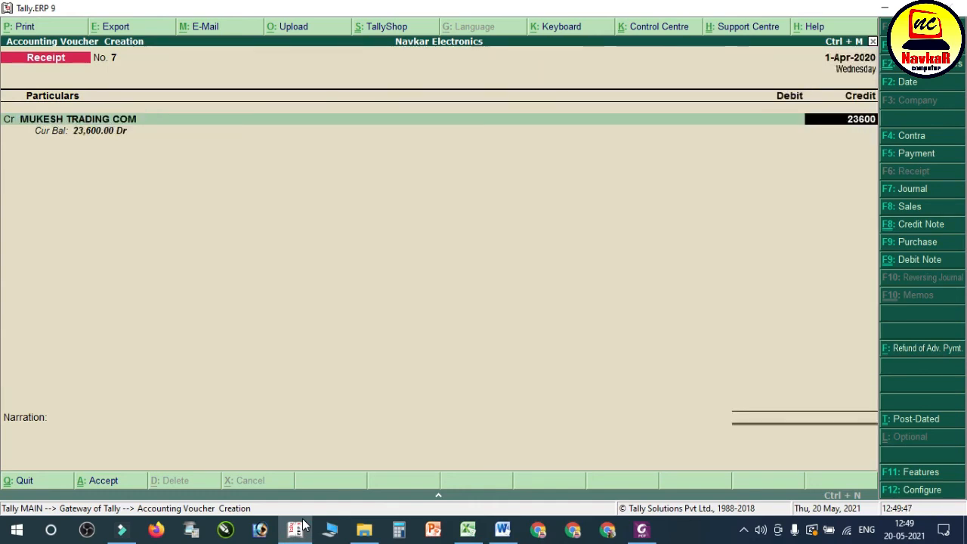
pyautogui.press('Return')
pyautogui.press('Return')
pyautogui.press('Return')
pyautogui.press('Return')
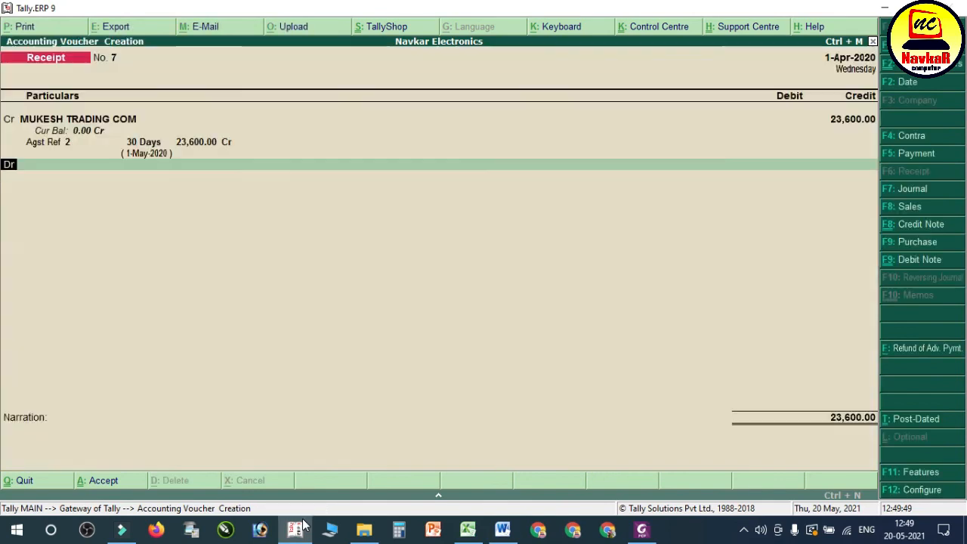
# Step: Debit Cash with 23,600 and save the receipt voucher without a narration
pyautogui.write('CAS')
pyautogui.press('Return')
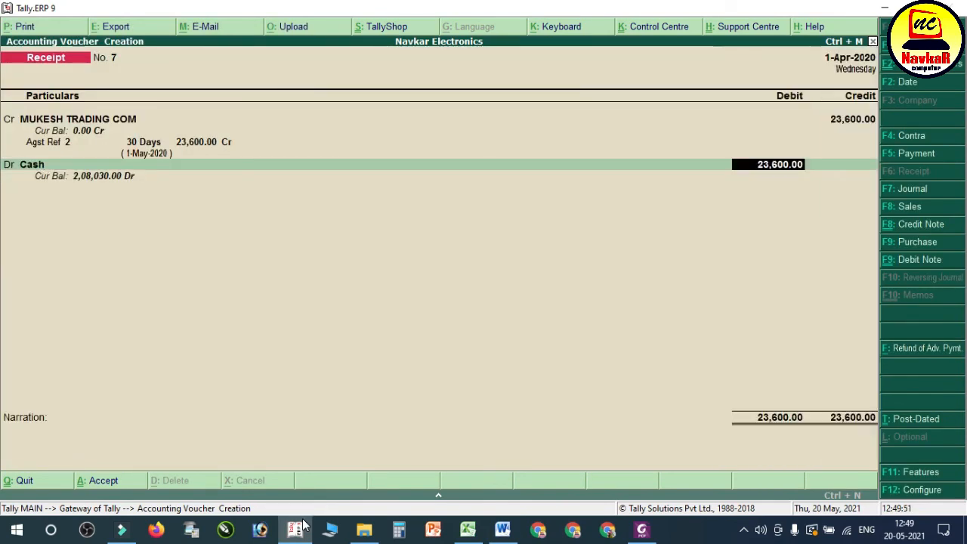
pyautogui.press('Return')
pyautogui.press('Return')
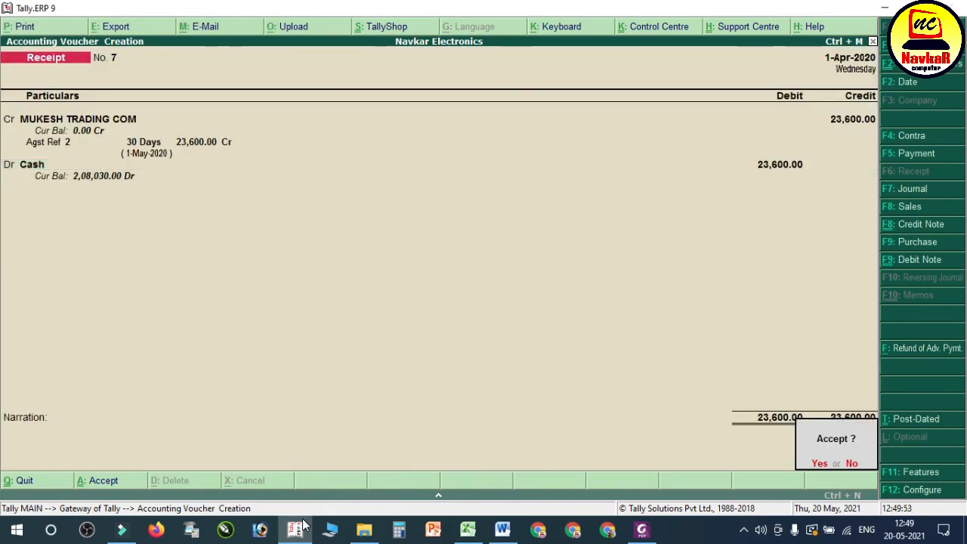
pyautogui.press('Return')
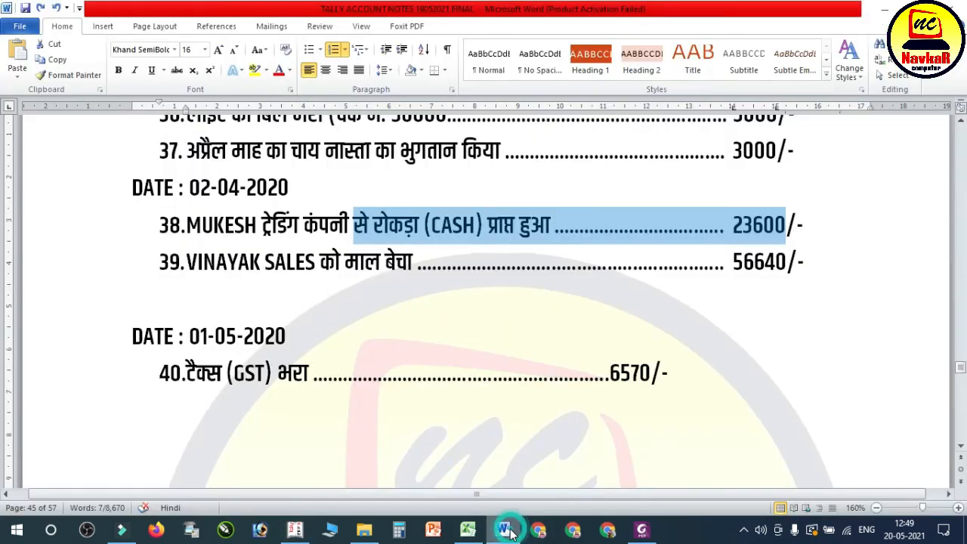
# Step: Check entry 39 in the Word notes, and open 06. VINAYAK SALES BILL NO. 006 from File Explorer to view its items
pyautogui.click(503, 529)
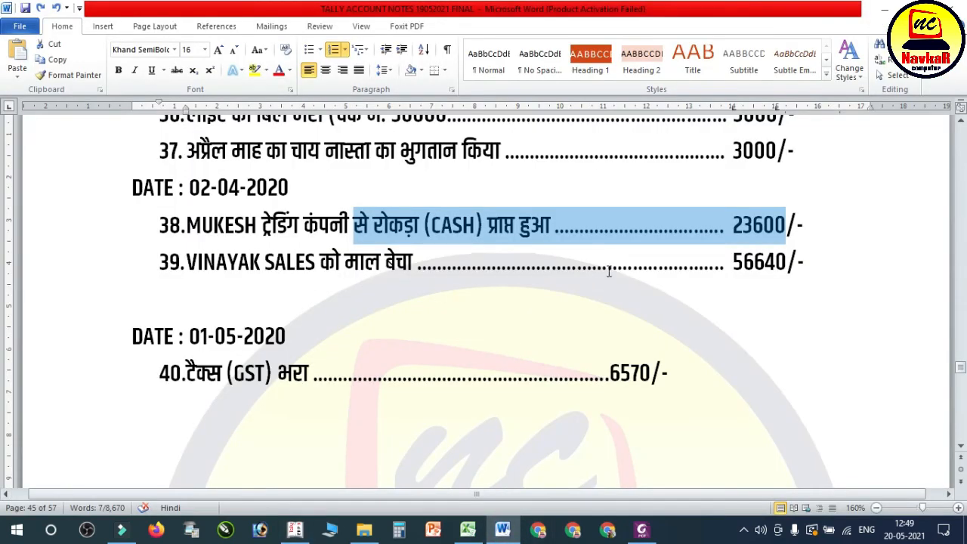
pyautogui.click(364, 529)
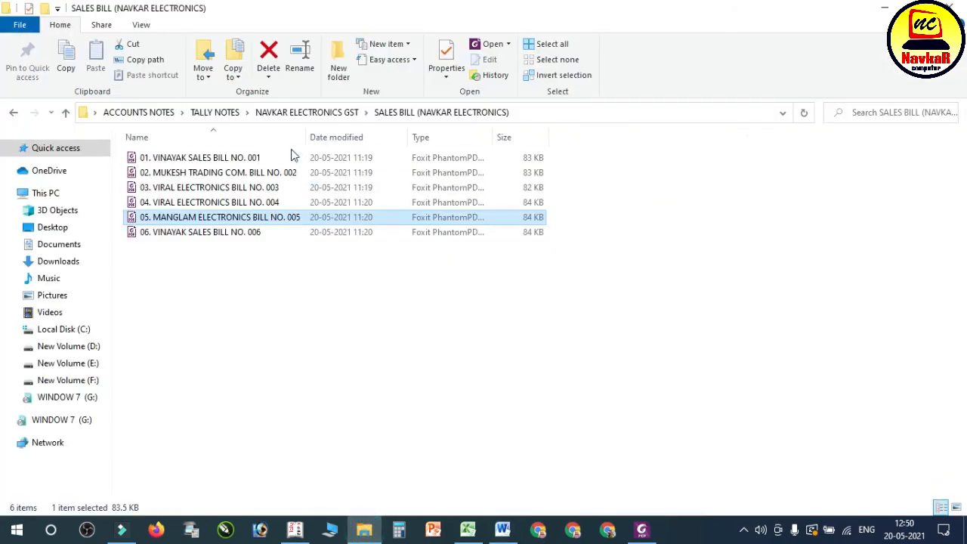
pyautogui.doubleClick(218, 232)
pyautogui.scroll(-5, 500, 272)
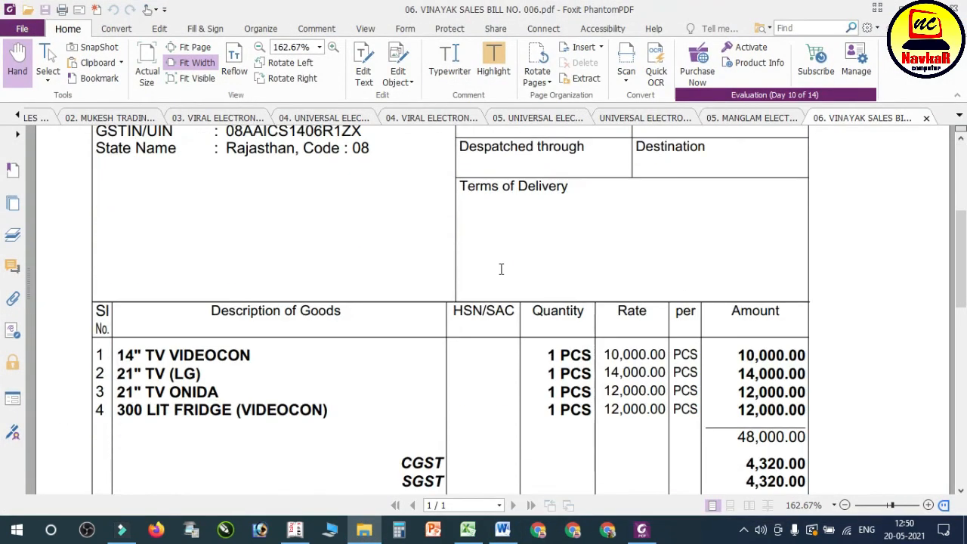
# Step: Start a sales voucher in Tally with reference number 006, party VIRAL ELECTRONICS with its default party details, and sales ledger SALES A/C
pyautogui.click(309, 527)
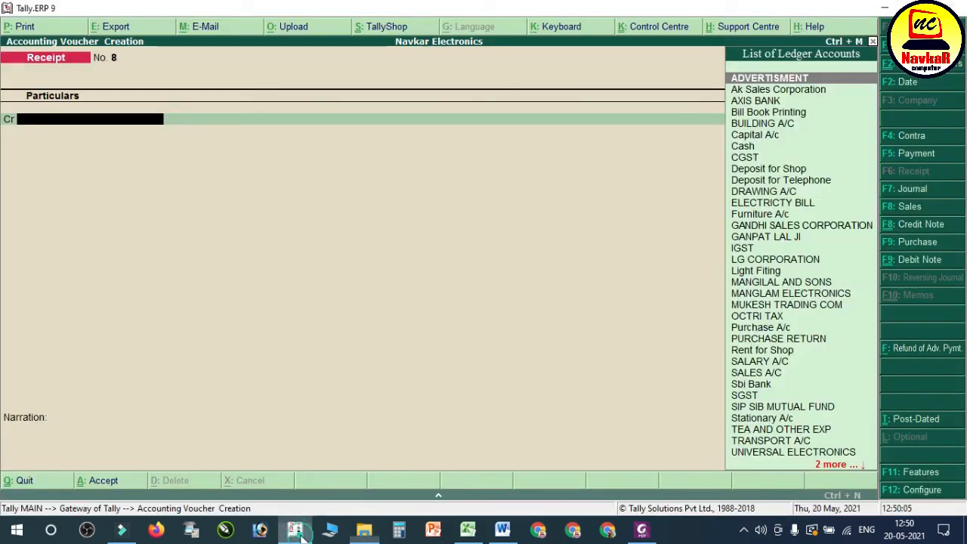
pyautogui.press('F8')
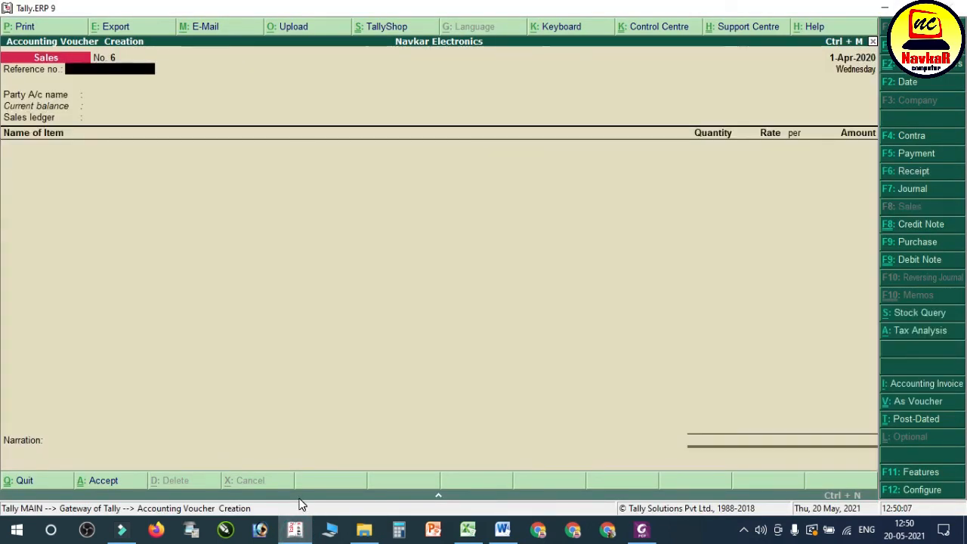
pyautogui.press('Return')
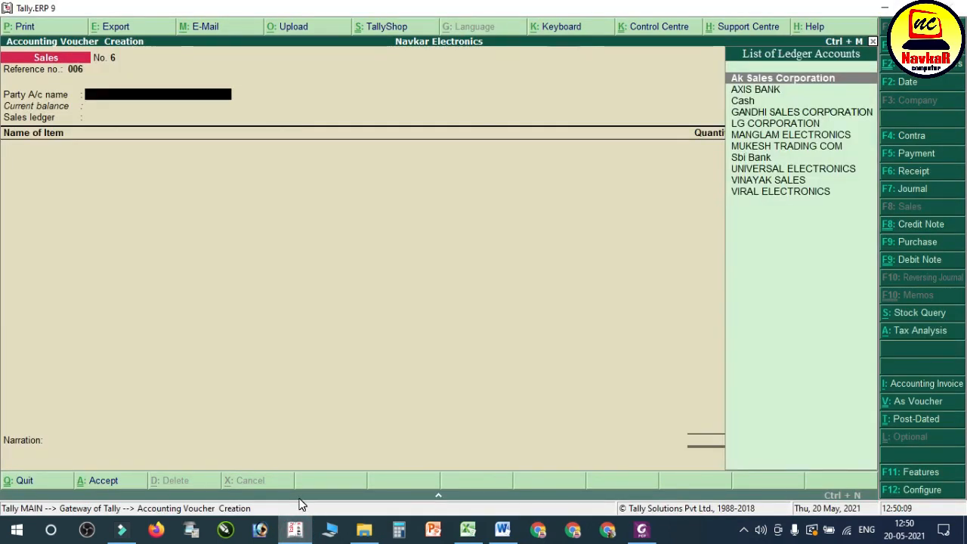
pyautogui.write('VIRA')
pyautogui.press('Return')
pyautogui.press('Return')
pyautogui.press('Return')
pyautogui.press('Return')
pyautogui.press('Return')
pyautogui.press('Return')
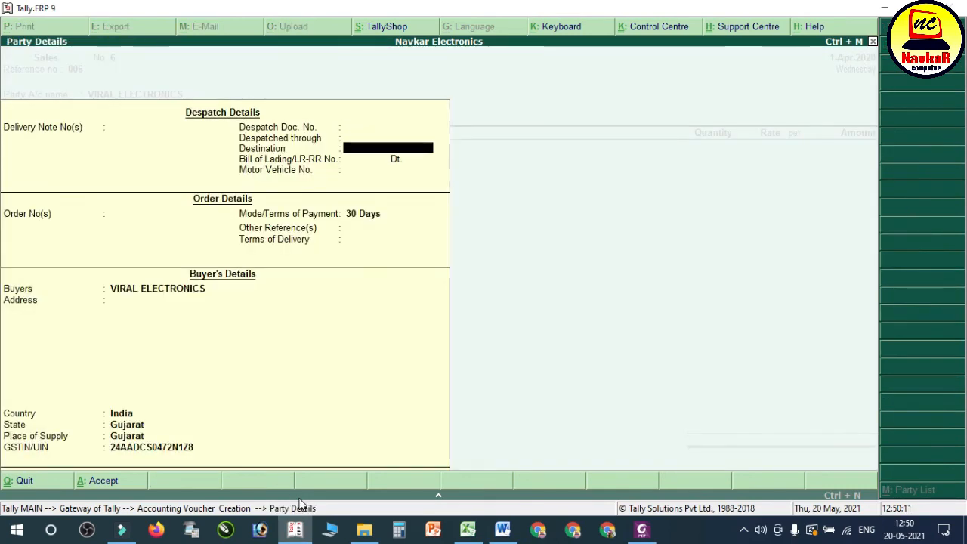
pyautogui.hotkey('ctrl', 'a')
pyautogui.press('Return')
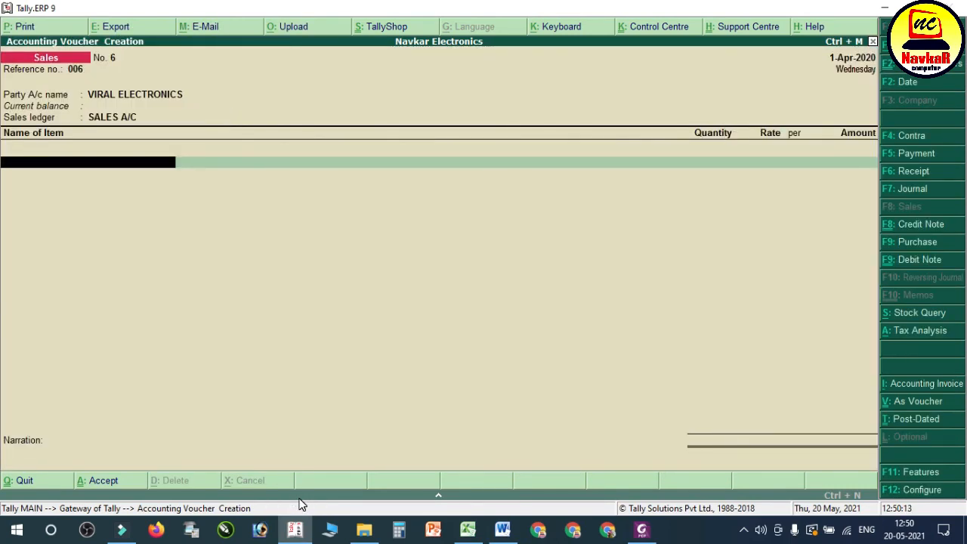
# Step: Check the items on bill no. 006, and add 1 pcs of 14" TV VIDEOCON at 10,000 without an order number to the Tally sales voucher
pyautogui.click(642, 532)
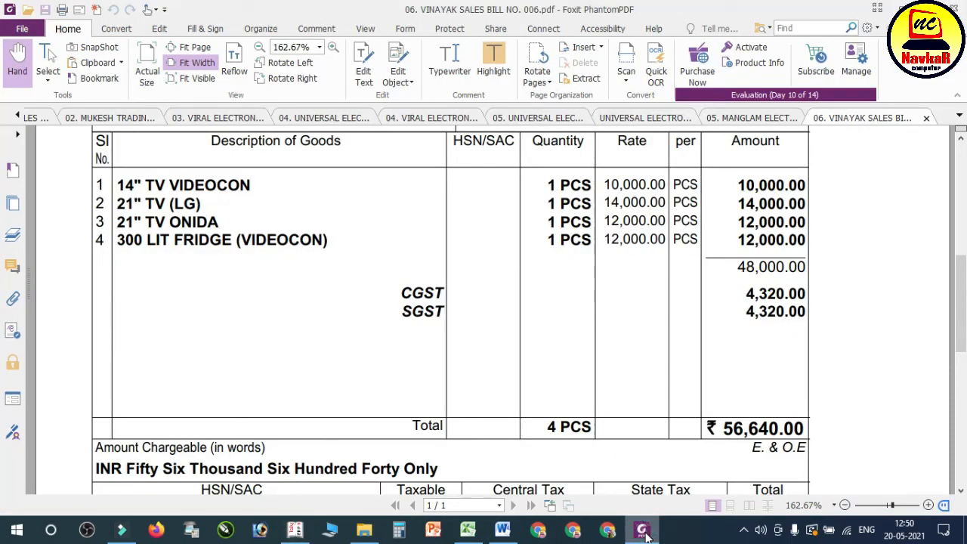
pyautogui.click(643, 531)
pyautogui.write('14')
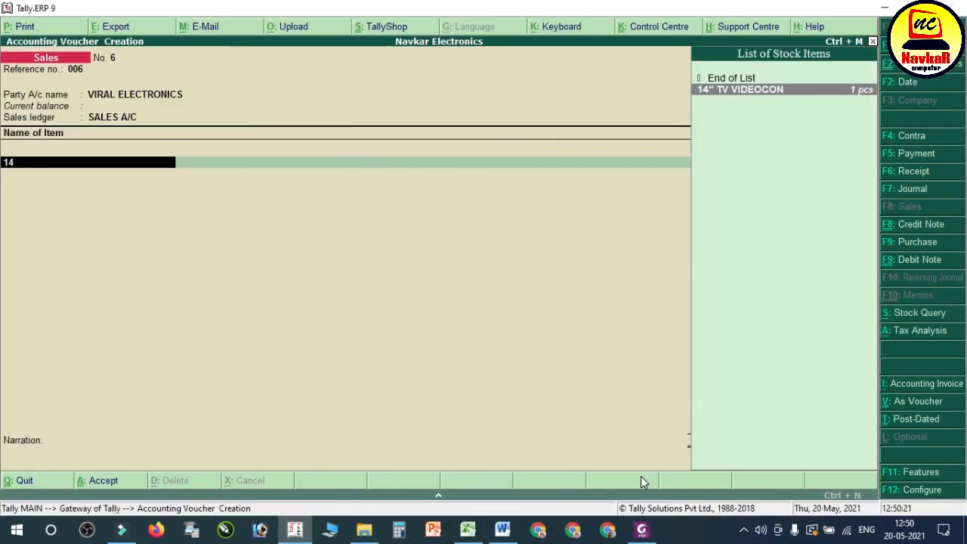
pyautogui.press('Return')
pyautogui.press('Down')
pyautogui.press('Return')
pyautogui.write('1')
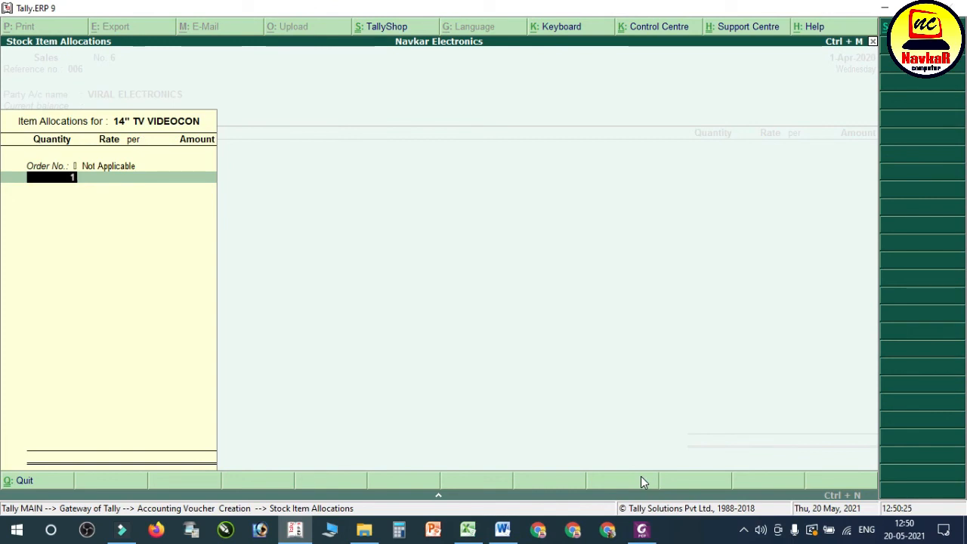
pyautogui.press('Return')
pyautogui.press('Return')
pyautogui.press('Return')
pyautogui.press('Return')
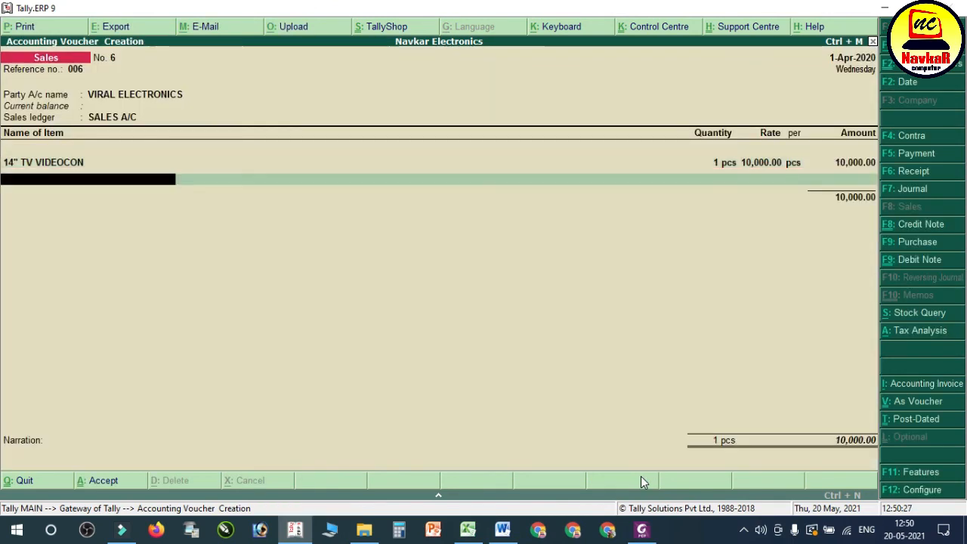
# Step: Add 1 pcs of 21" TV LG at 14,000 to the voucher, with the order number as Not Applicable
pyautogui.press('Down')
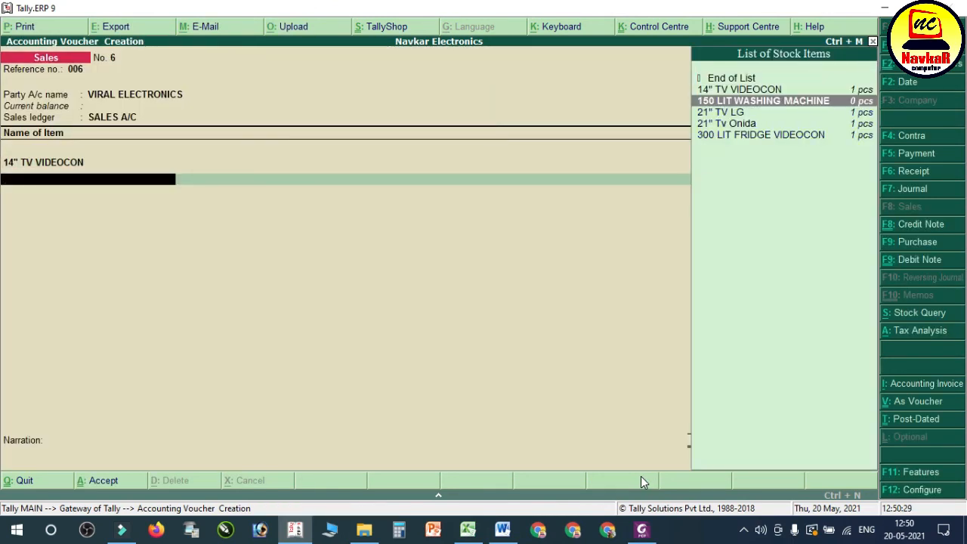
pyautogui.press('Down')
pyautogui.press('Return')
pyautogui.press('Down')
pyautogui.press('Return')
pyautogui.write('1')
pyautogui.press('Return')
pyautogui.press('Return')
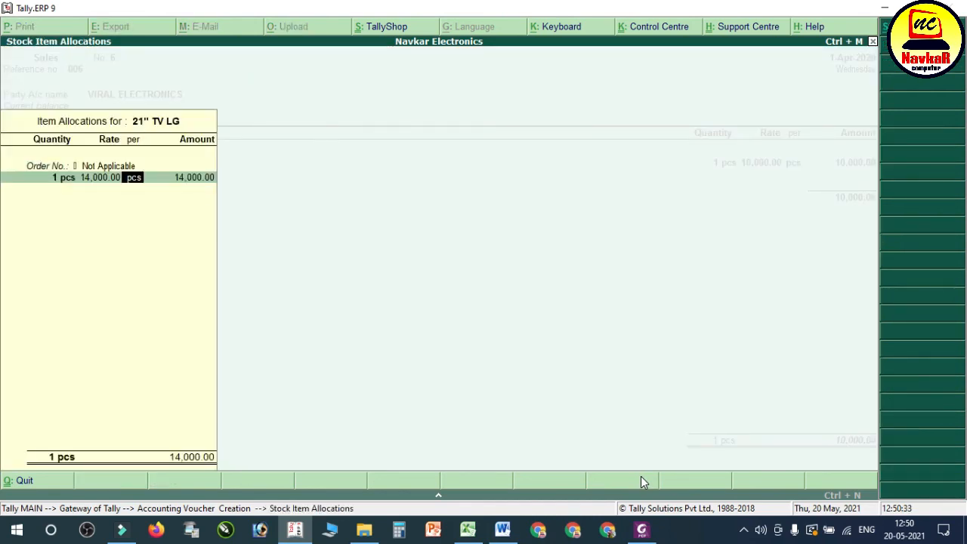
pyautogui.press('Return')
pyautogui.press('Return')
# Step: Add 1 pcs of 21" Tv Onida at 12,000 to the voucher, with the order number as Not Applicable
pyautogui.press('Return')
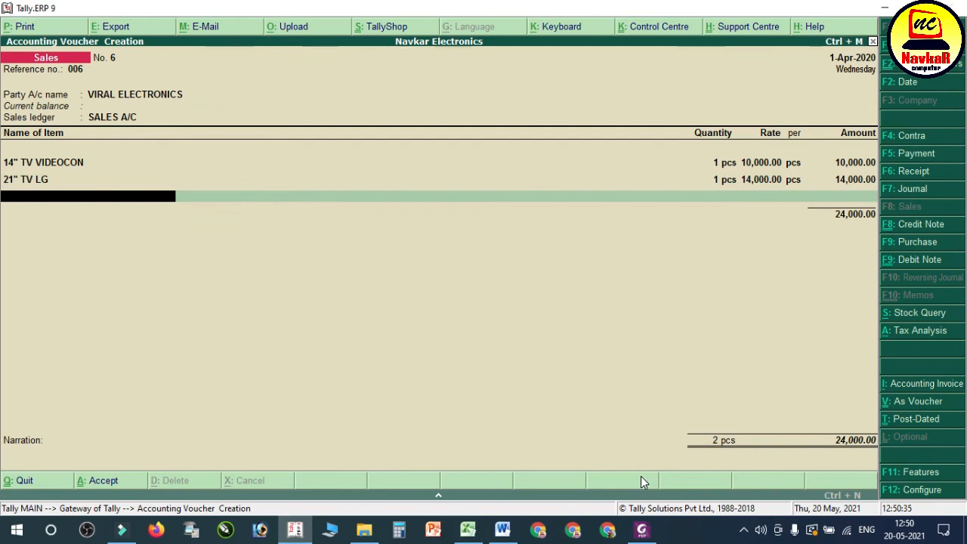
pyautogui.press('Down')
pyautogui.press('Down')
pyautogui.press('Down')
pyautogui.press('Down')
pyautogui.press('Return')
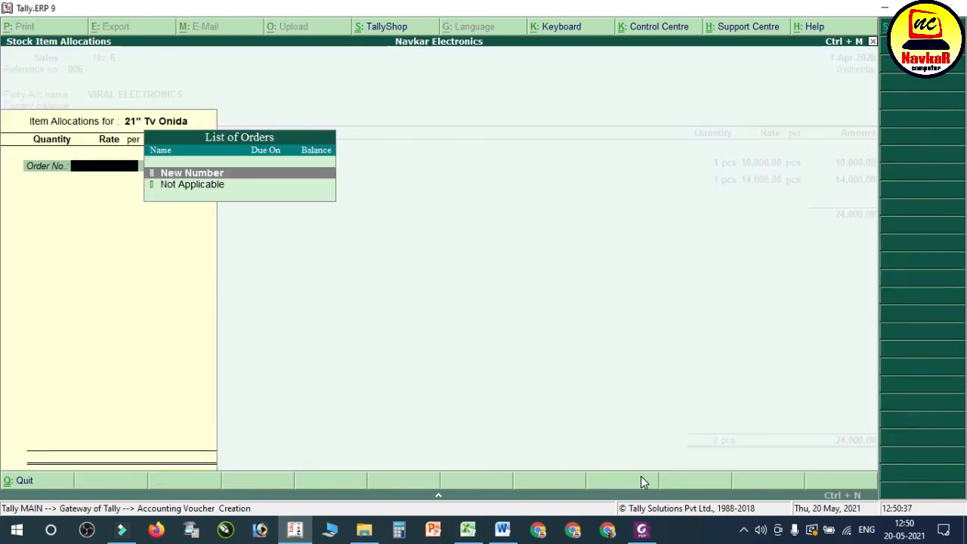
pyautogui.press('Down')
pyautogui.press('Return')
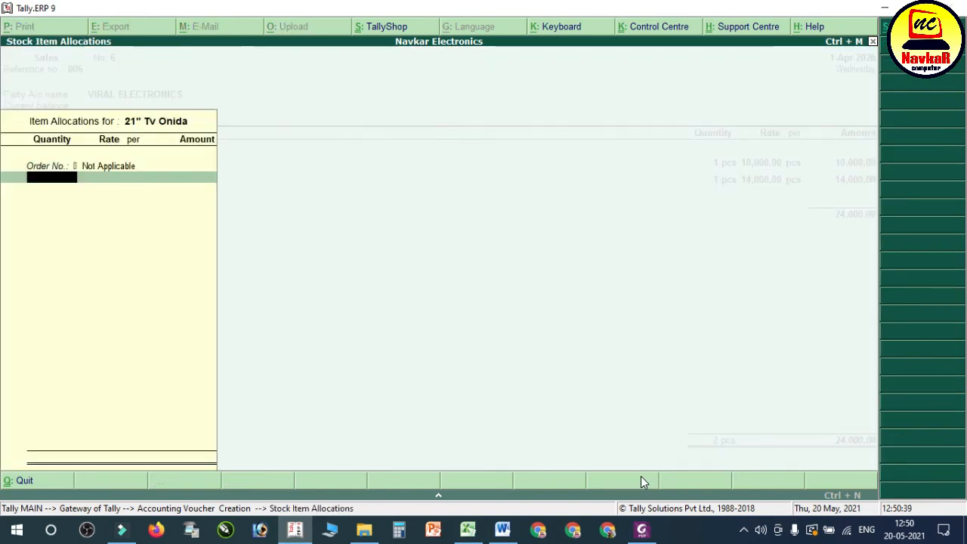
pyautogui.write('1')
pyautogui.press('Return')
pyautogui.press('Return')
pyautogui.press('Return')
pyautogui.press('Return')
# Step: Add 1 pcs of 300 LIT FRIDGE VIDEOCON at 12,000 to the voucher, with the order number as Not Applicable
pyautogui.press('Return')
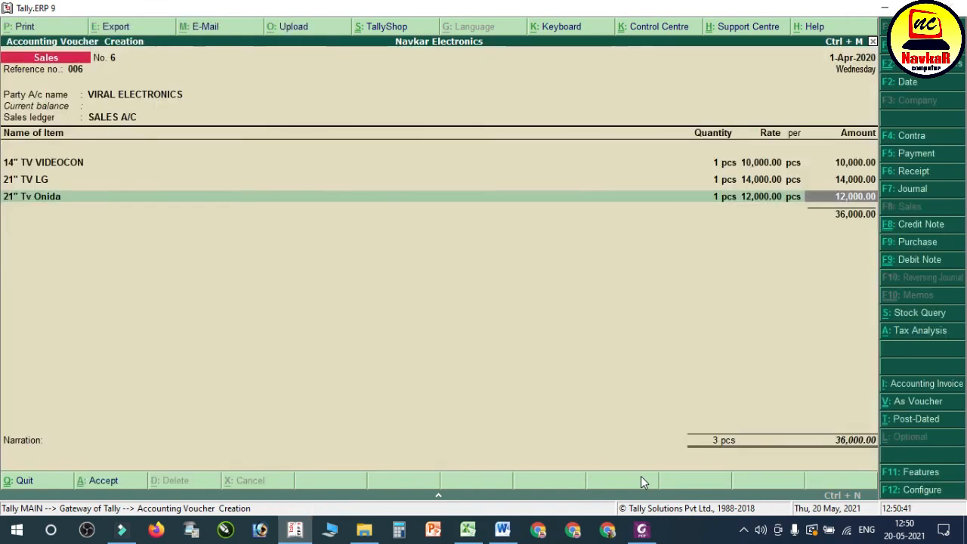
pyautogui.press('Return')
pyautogui.write('300')
pyautogui.press('Return')
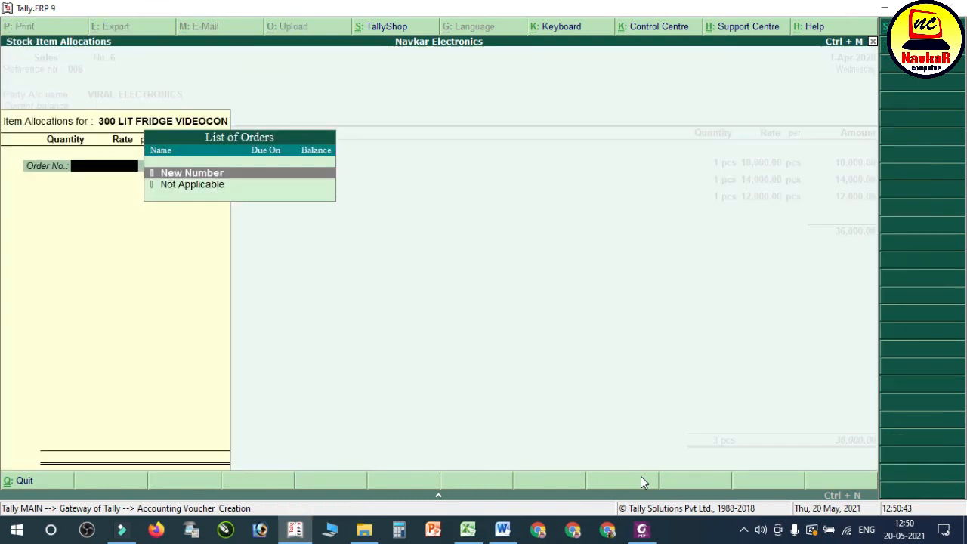
pyautogui.press('Down')
pyautogui.press('Return')
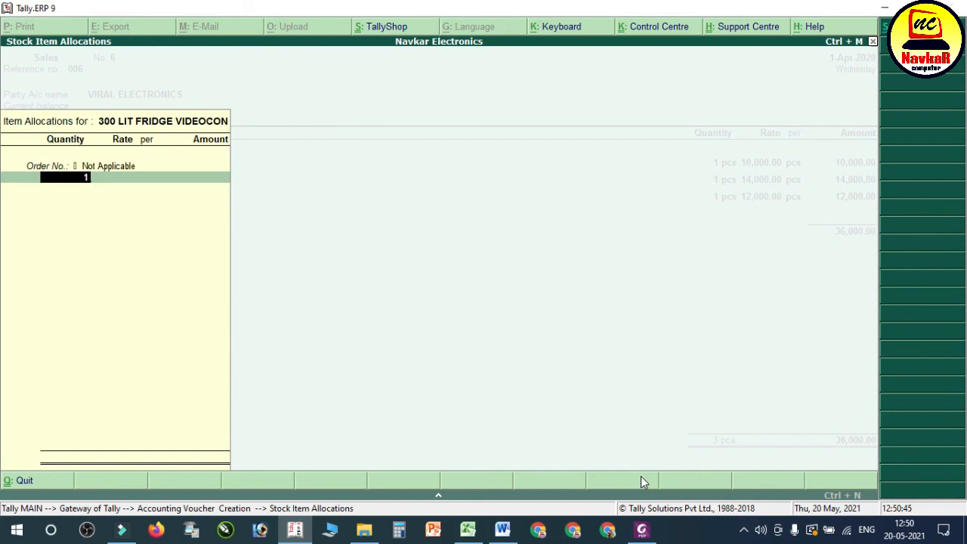
pyautogui.press('Return')
pyautogui.press('Return')
pyautogui.press('Return')
pyautogui.press('Return')
pyautogui.press('Return')
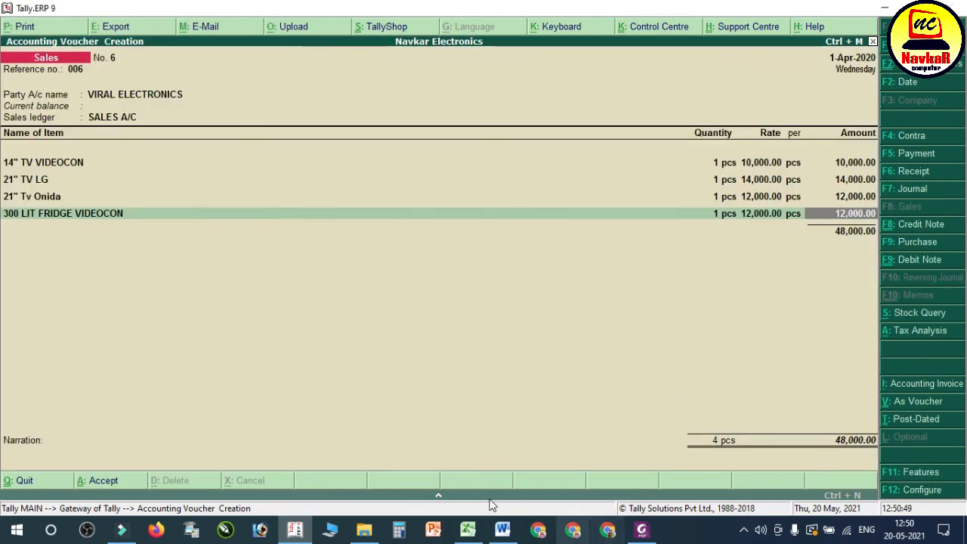
# Step: Check the buyer's name in entry 39 of the Word notes and on the PDF of bill no. 006
pyautogui.click(502, 529)
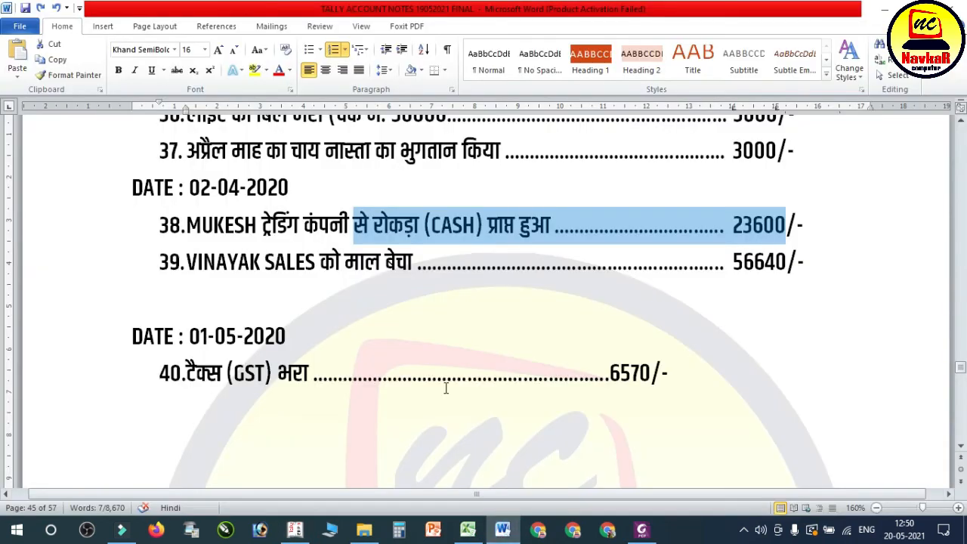
pyautogui.scroll(3, 487, 240)
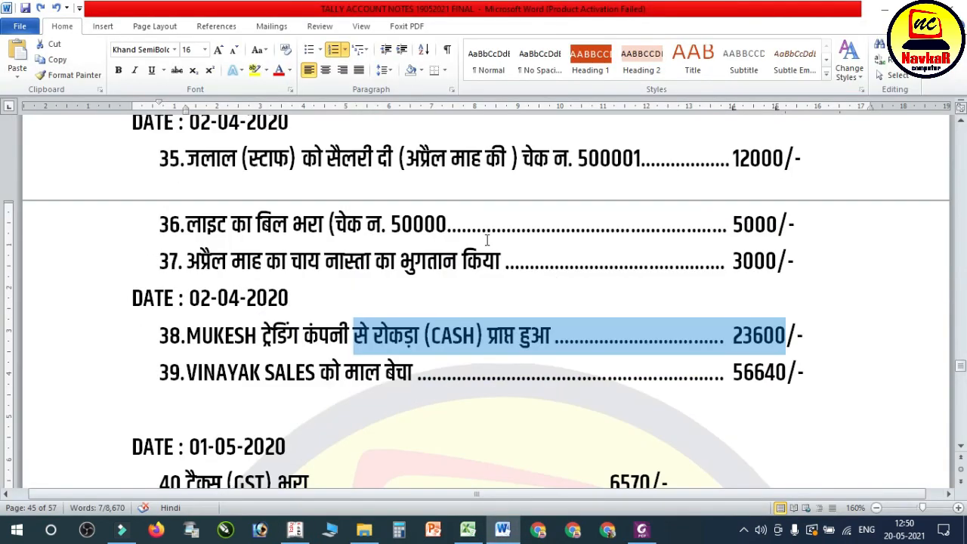
pyautogui.click(316, 371)
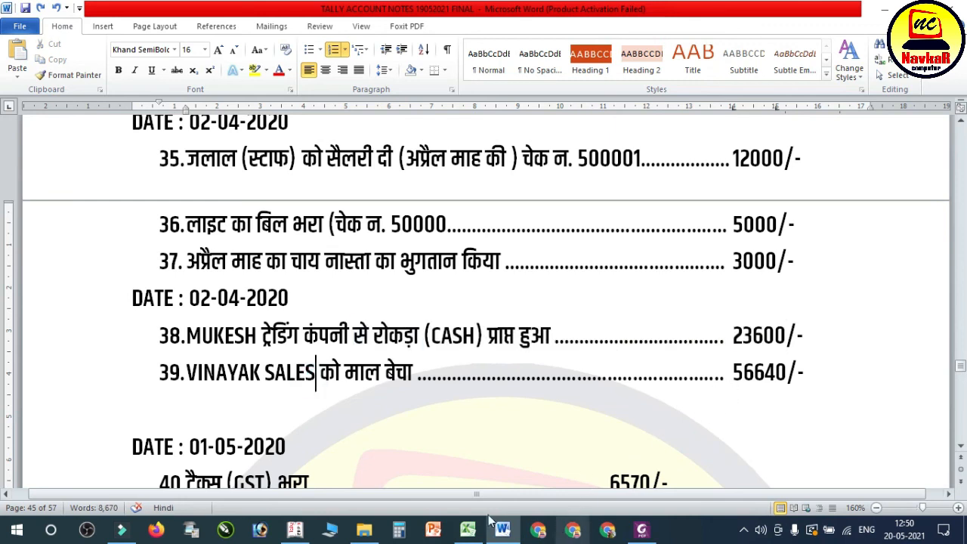
pyautogui.click(295, 530)
pyautogui.press('Return')
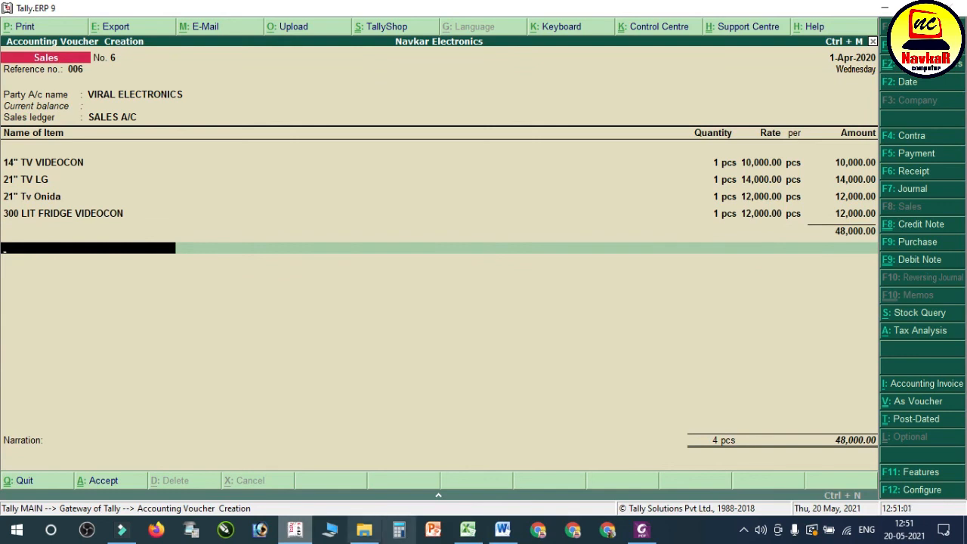
pyautogui.click(642, 530)
pyautogui.scroll(5, 307, 335)
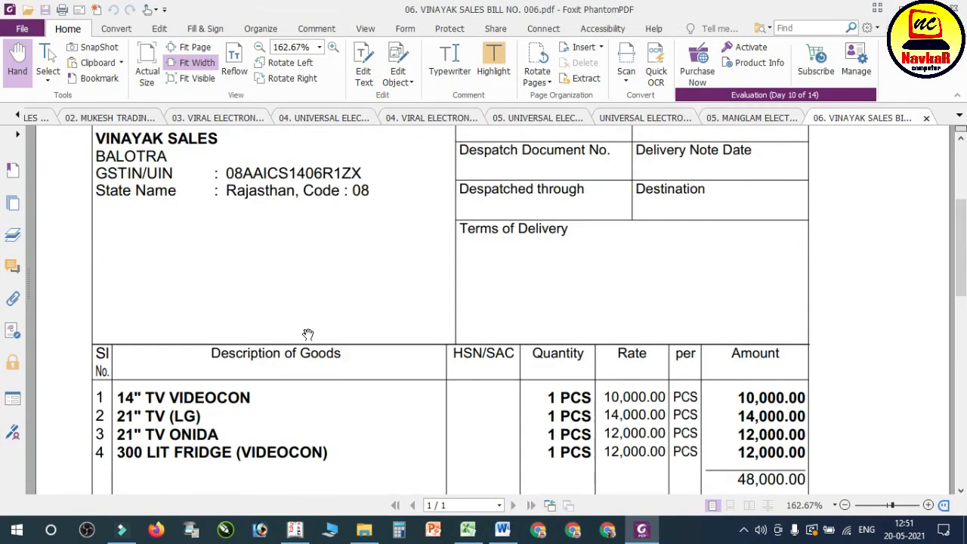
pyautogui.scroll(1, 170, 287)
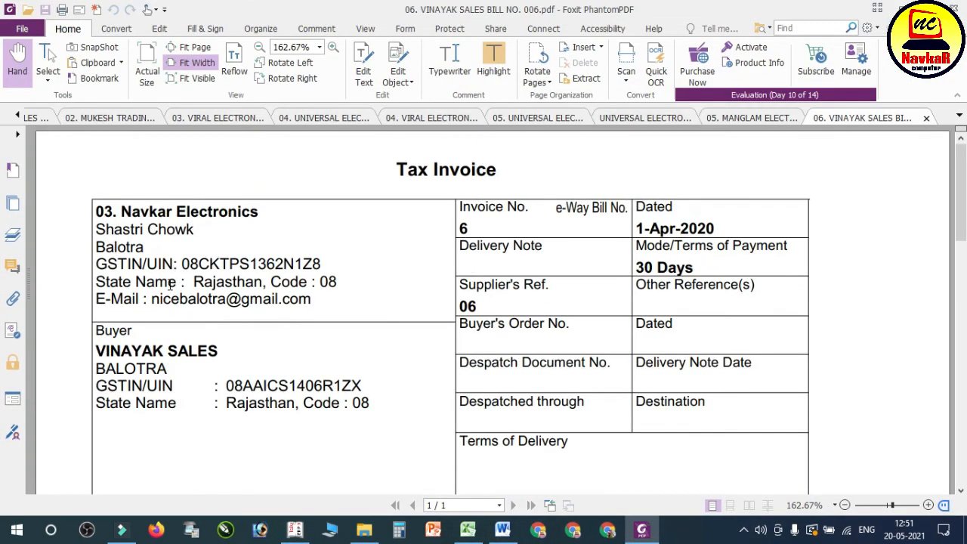
# Step: Return to Tally and add the CGST ledger below the items in the sales voucher
pyautogui.click(301, 527)
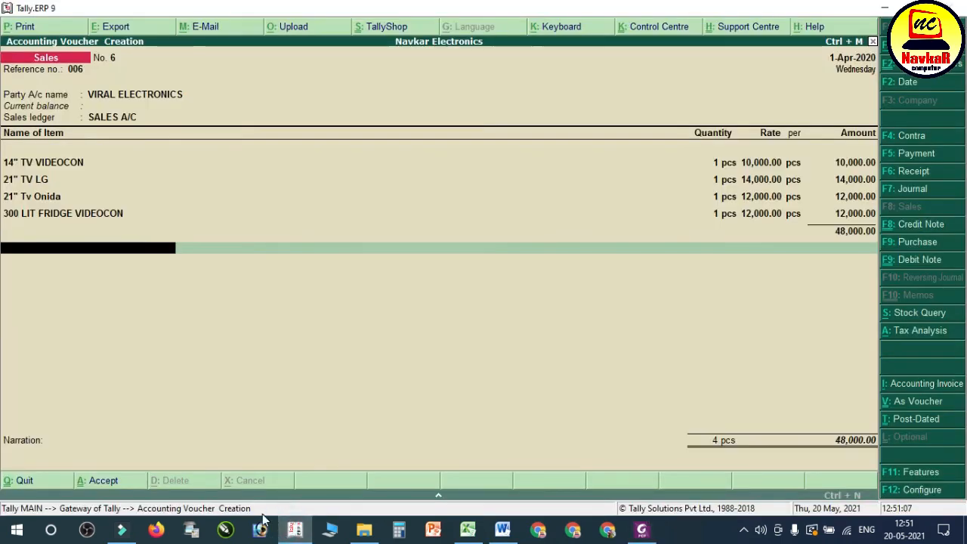
pyautogui.write('CG')
pyautogui.press('Return')
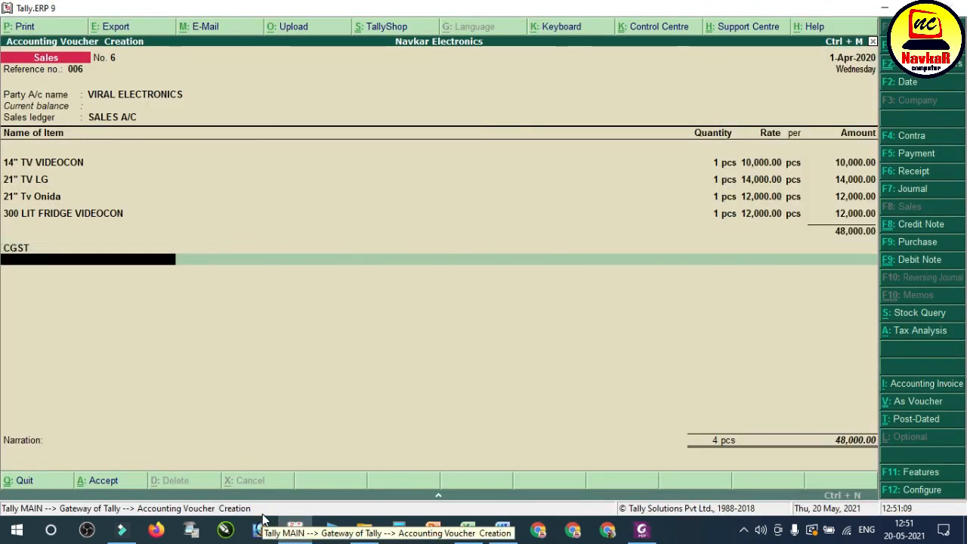
# Step: Change the voucher's party account to VINAYAK SALES and accept its default party details
pyautogui.press('BackSpace')
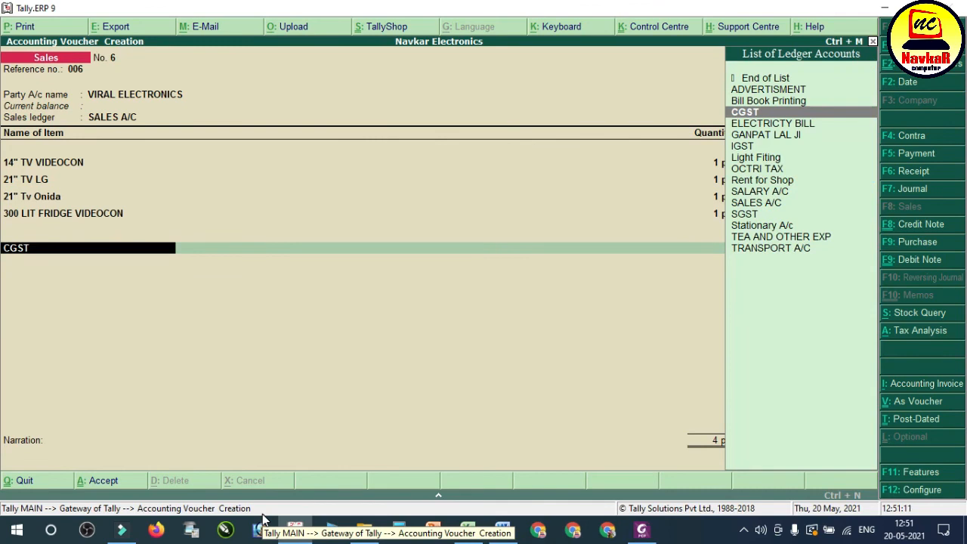
pyautogui.click(143, 92)
pyautogui.click(143, 92)
pyautogui.click(143, 92)
pyautogui.click(143, 93)
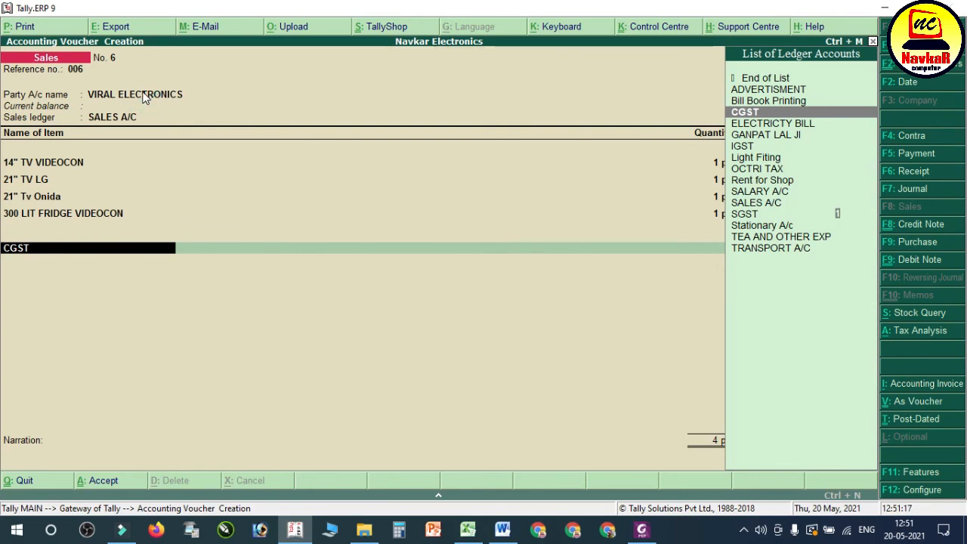
pyautogui.press('Up')
pyautogui.press('Up')
pyautogui.press('Up')
pyautogui.press('Up')
pyautogui.press('Up')
pyautogui.press('Up')
pyautogui.press('Up')
pyautogui.press('Up')
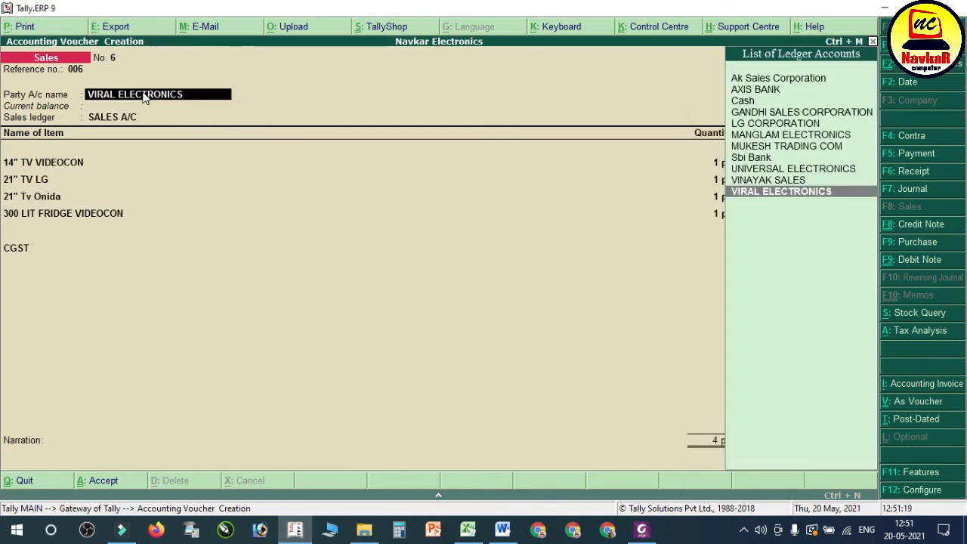
pyautogui.write('VIN')
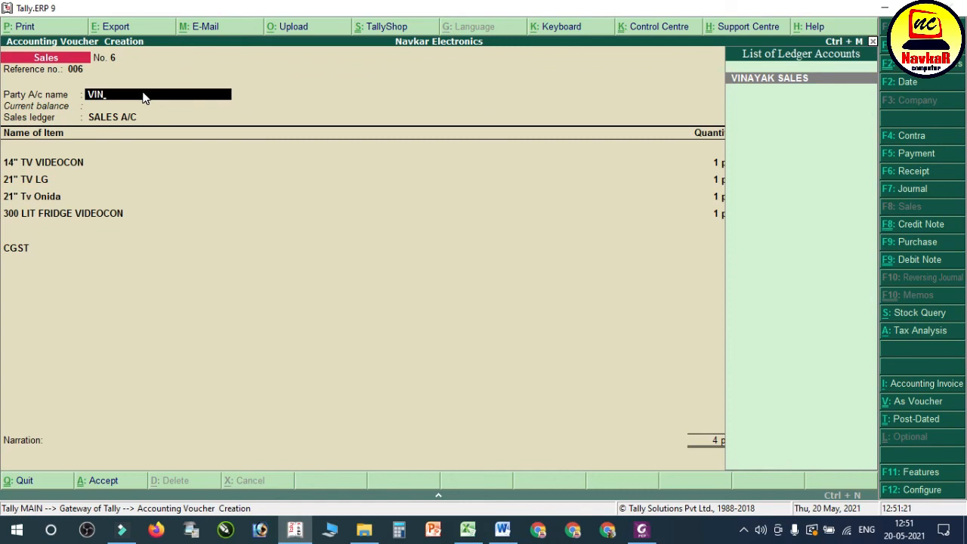
pyautogui.press('Return')
# Step: Keep the sales ledger, the four item allocations and CGST as entered, and add the SGST ledger below CGST
pyautogui.press('Return')
pyautogui.press('Return')
pyautogui.hotkey('ctrl', 'a')
pyautogui.press('Return')
pyautogui.press('Return')
pyautogui.press('Return')
pyautogui.press('Return')
pyautogui.press('Return')
pyautogui.press('Return')
pyautogui.press('Return')
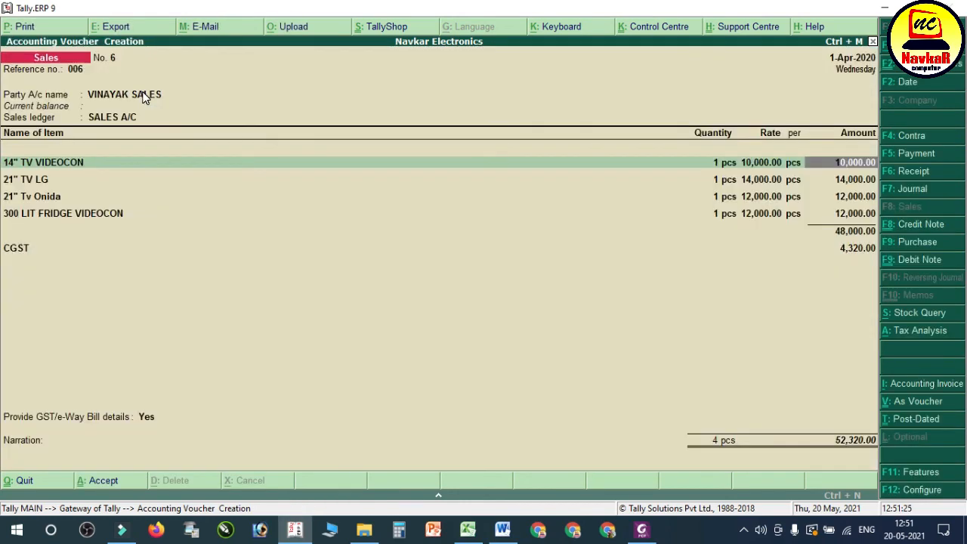
pyautogui.press('Return')
pyautogui.press('Return')
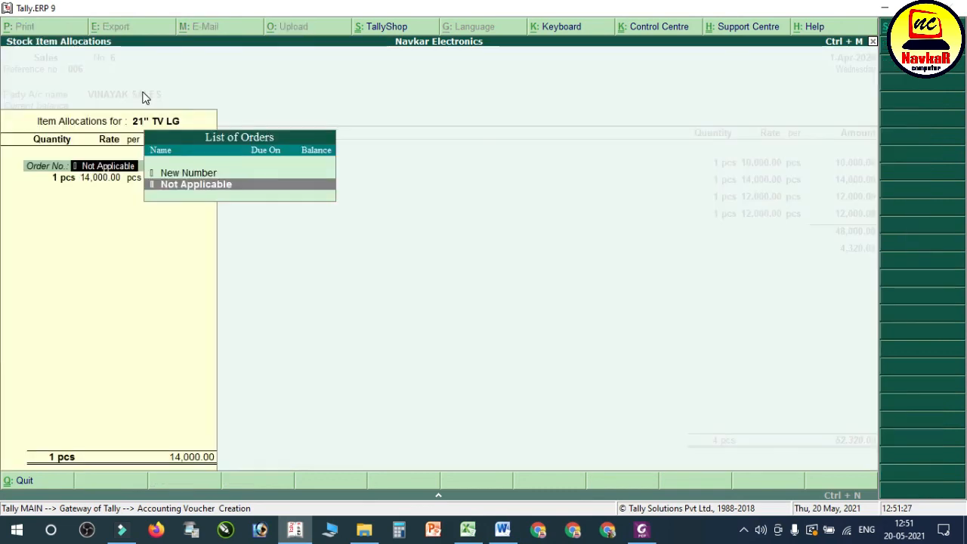
pyautogui.press('Return')
pyautogui.press('Return')
pyautogui.press('Return')
pyautogui.press('Return')
pyautogui.press('Return')
pyautogui.press('Return')
pyautogui.press('Return')
pyautogui.press('Return')
pyautogui.press('Return')
pyautogui.press('Return')
pyautogui.press('Return')
pyautogui.press('Return')
pyautogui.press('Return')
pyautogui.press('Return')
pyautogui.press('Return')
pyautogui.press('Return')
pyautogui.press('Return')
pyautogui.press('Return')
pyautogui.press('Return')
pyautogui.press('Return')
pyautogui.press('Return')
pyautogui.press('Return')
pyautogui.press('Return')
pyautogui.press('Return')
pyautogui.press('Return')
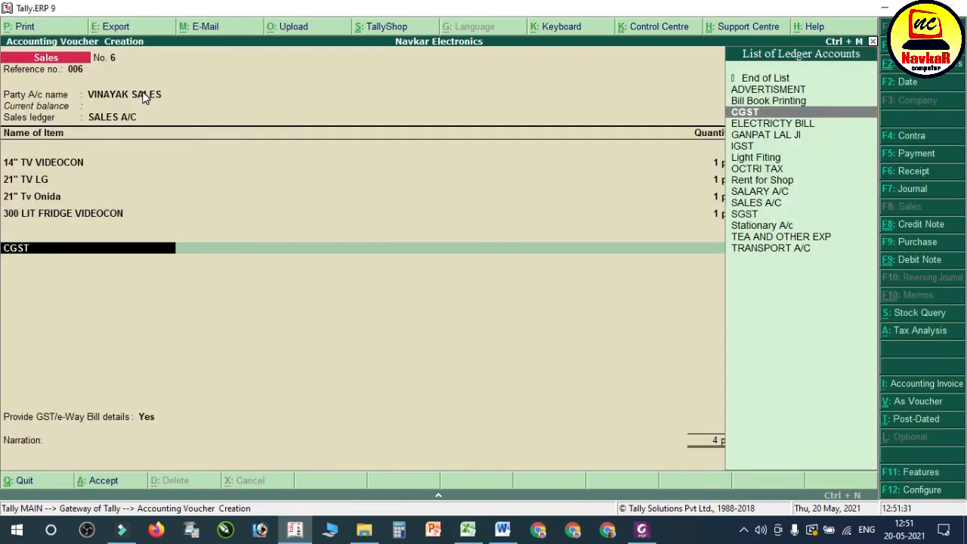
pyautogui.press('Return')
pyautogui.press('Return')
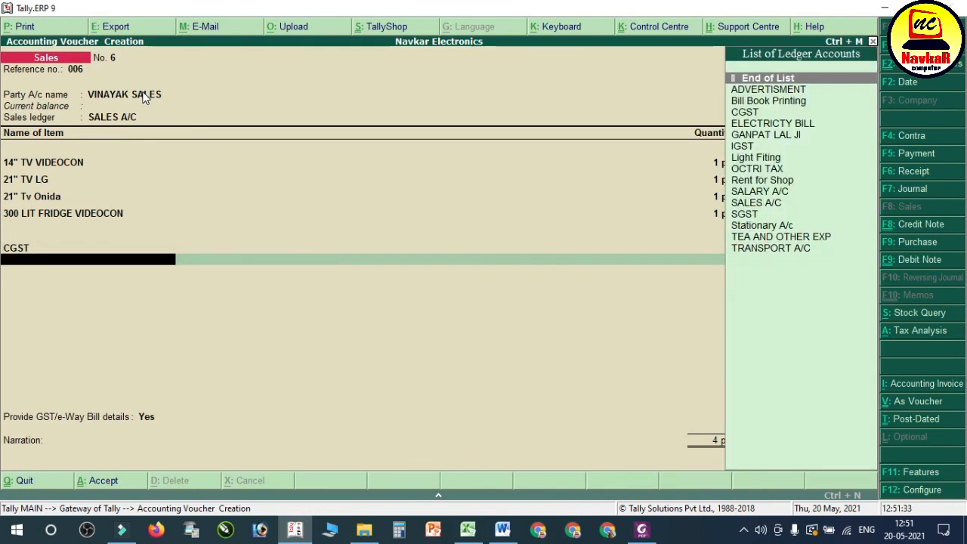
pyautogui.write('SG')
pyautogui.press('Return')
pyautogui.press('Return')
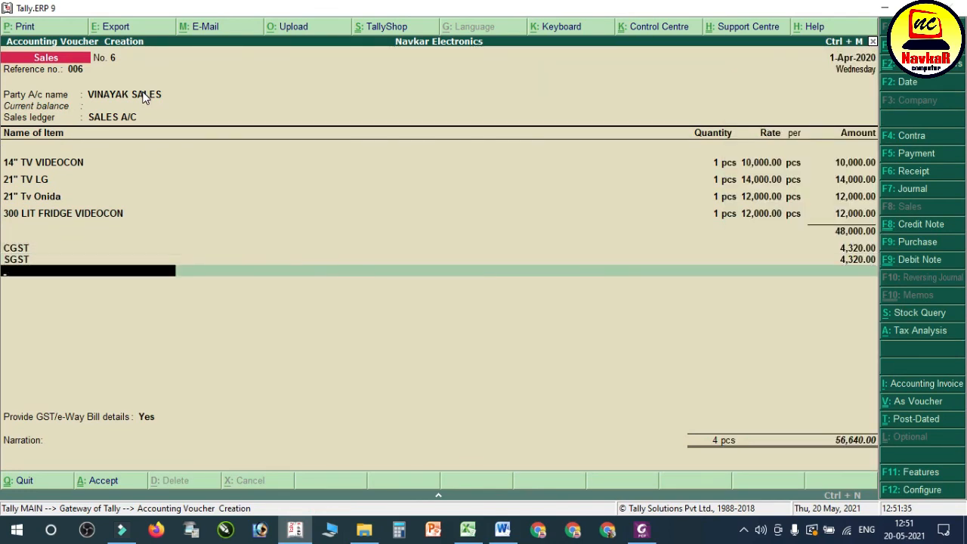
# Step: Compare the voucher with entry 39 in the Word notes, then save it without e-way bill details or a narration
pyautogui.click(503, 530)
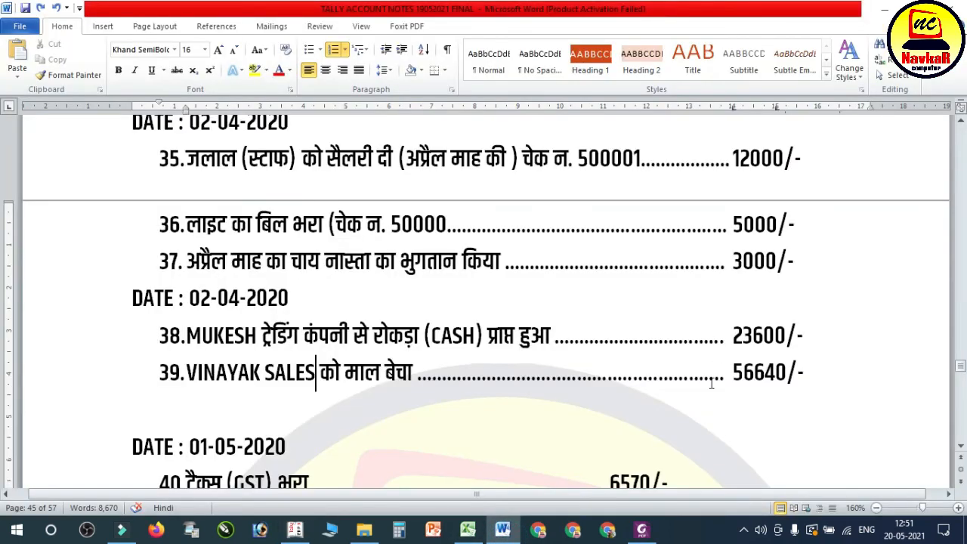
pyautogui.click(495, 533)
pyautogui.press('Return')
pyautogui.press('Return')
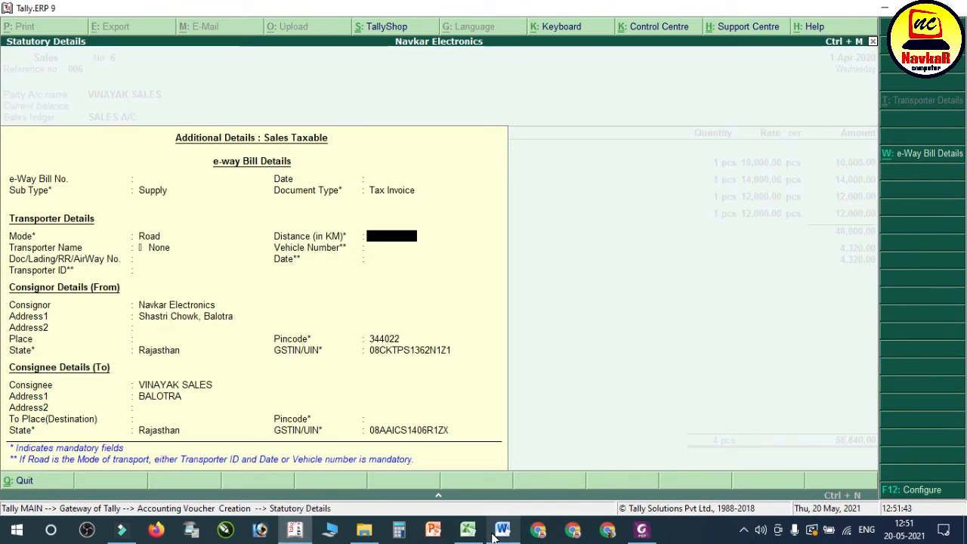
pyautogui.press('Escape')
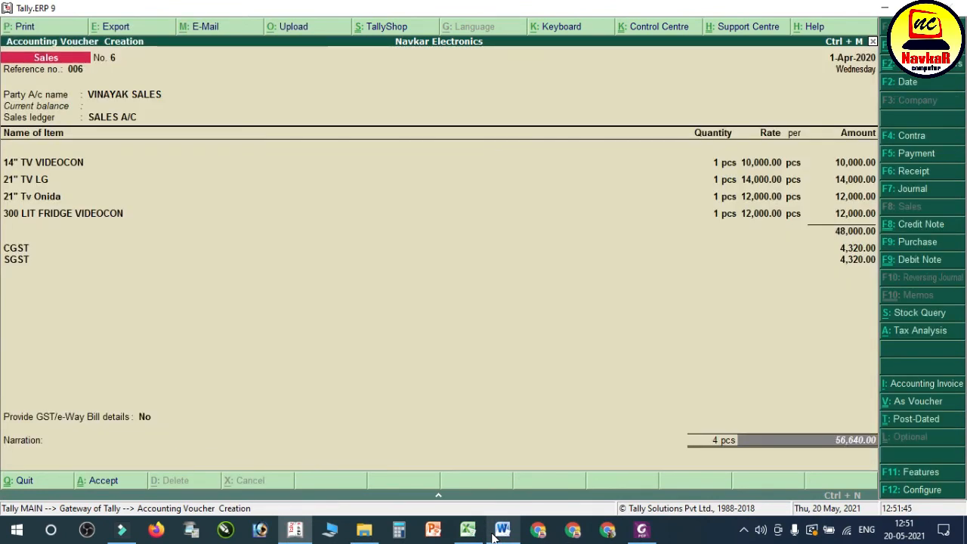
pyautogui.press('Return')
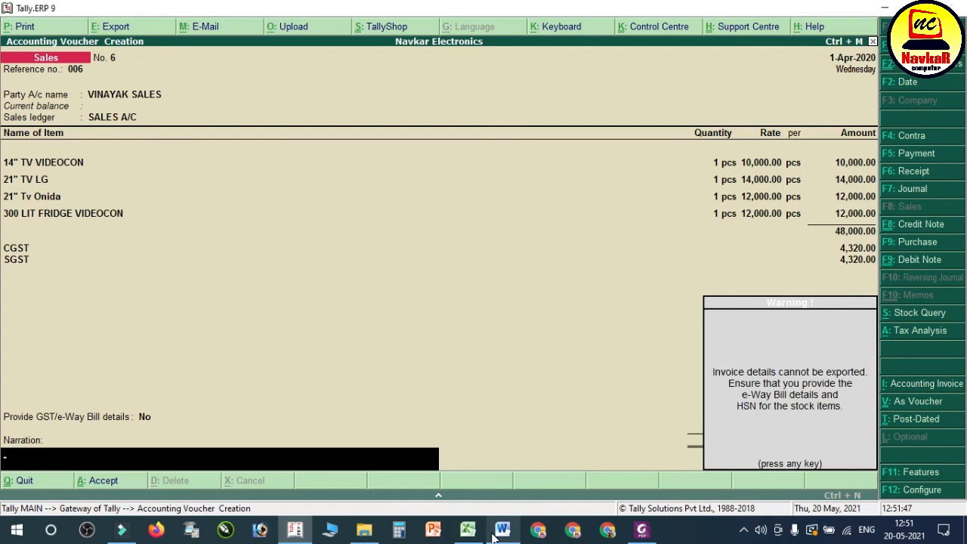
pyautogui.press('Return')
pyautogui.press('Return')
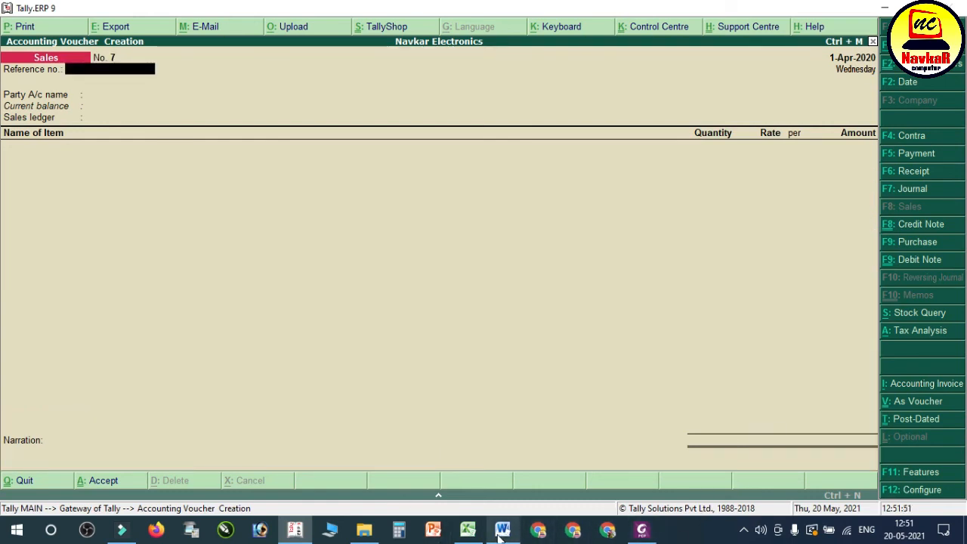
# Step: Review the number and amount of entry 40, the GST payment, in the Word notes, then return to Tally
pyautogui.click(501, 530)
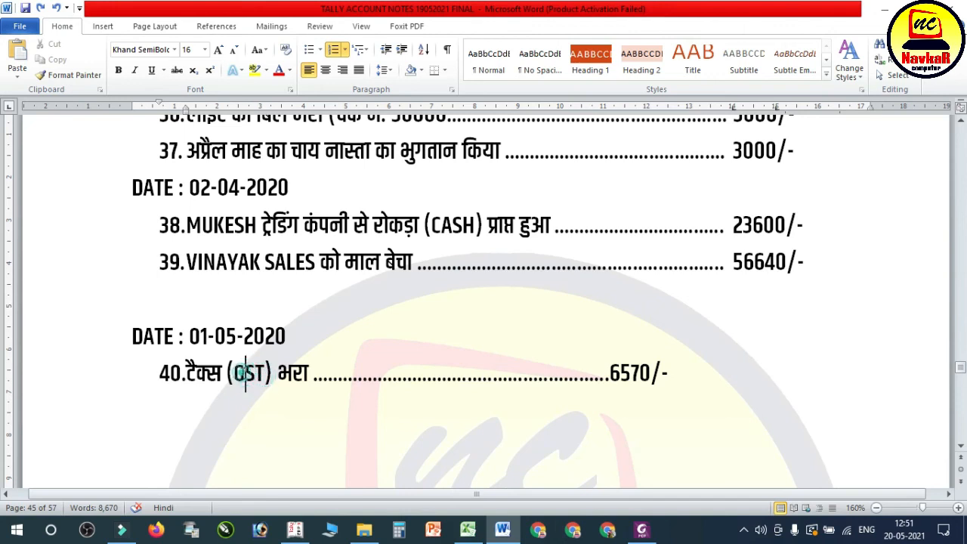
pyautogui.click(171, 373)
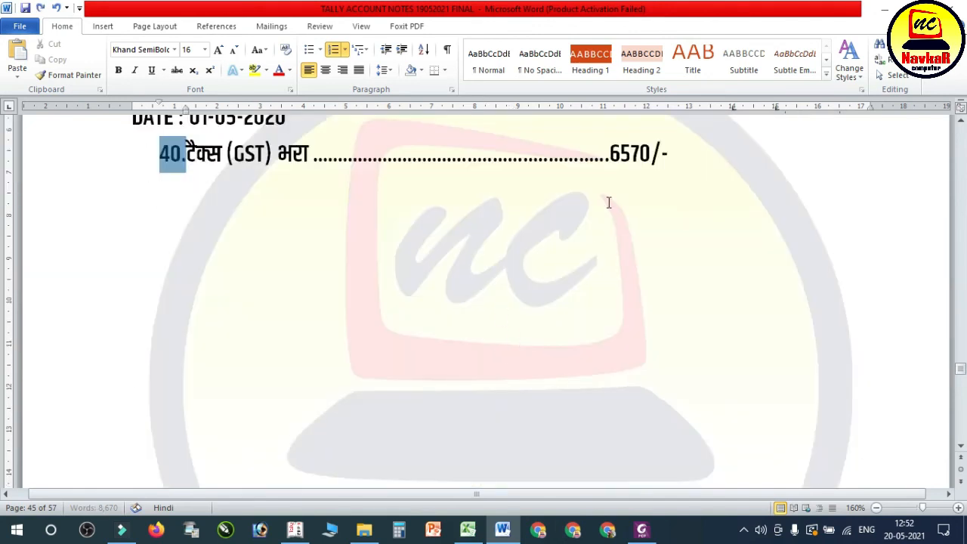
pyautogui.click(611, 198)
pyautogui.scroll(1, 627, 219)
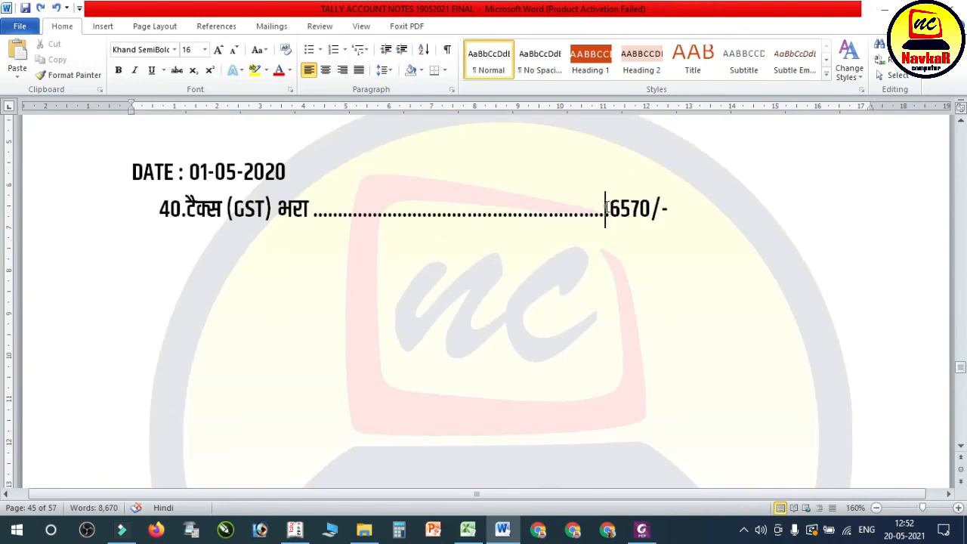
pyautogui.moveTo(607, 208); pyautogui.dragTo(689, 211)
pyautogui.click(296, 530)
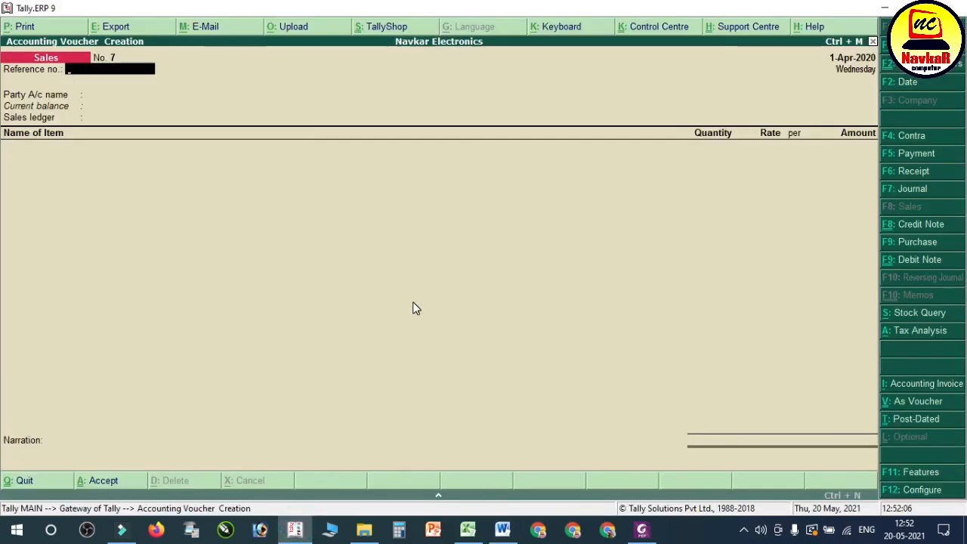
# Step: Leave the blank sales voucher without saving and return to the Gateway of Tally
pyautogui.press('Escape')
pyautogui.press('Return')
pyautogui.press('Down')
pyautogui.press('Down')
pyautogui.press('Down')
pyautogui.press('Down')
pyautogui.press('Down')
pyautogui.press('Down')
pyautogui.press('Down')
pyautogui.press('Down')
pyautogui.press('Down')
pyautogui.press('Down')
pyautogui.press('Down')
pyautogui.press('Down')
pyautogui.press('Down')
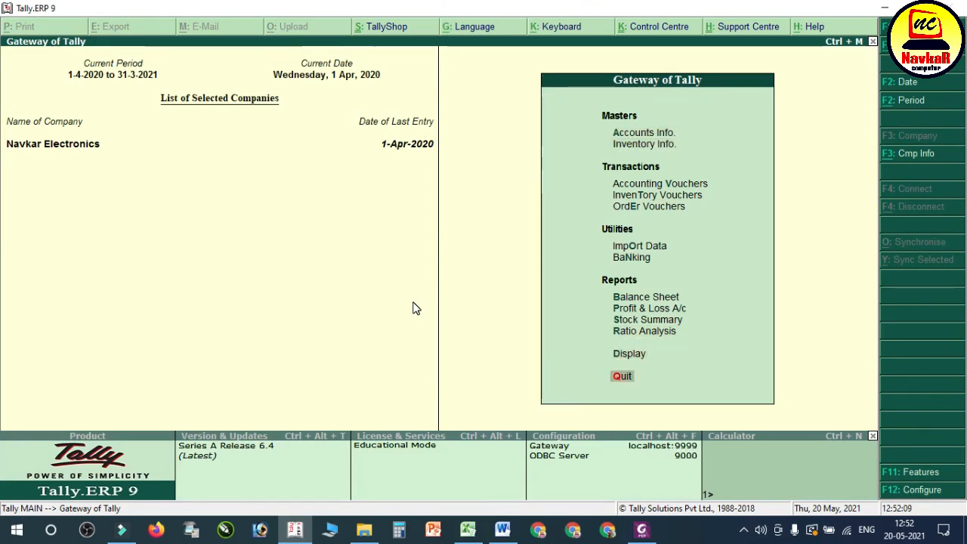
pyautogui.press('Up')
pyautogui.press('Return')
pyautogui.press('Escape')
# Step: Open the Balance Sheet and examine the Duties & Taxes group under Current Liabilities, then leave the report
pyautogui.press('Up')
pyautogui.press('Up')
pyautogui.press('Up')
pyautogui.press('Up')
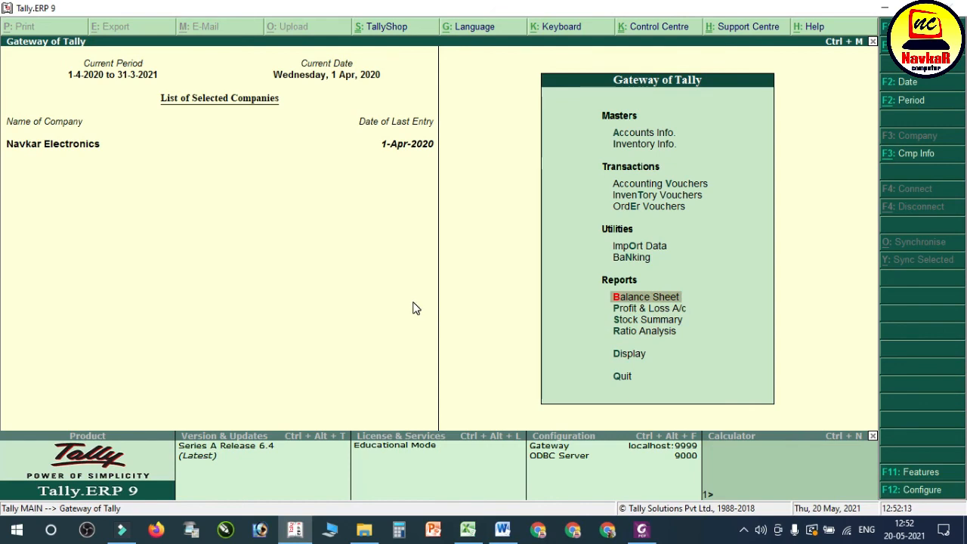
pyautogui.press('Return')
pyautogui.press('Down')
pyautogui.press('Down')
pyautogui.press('Down')
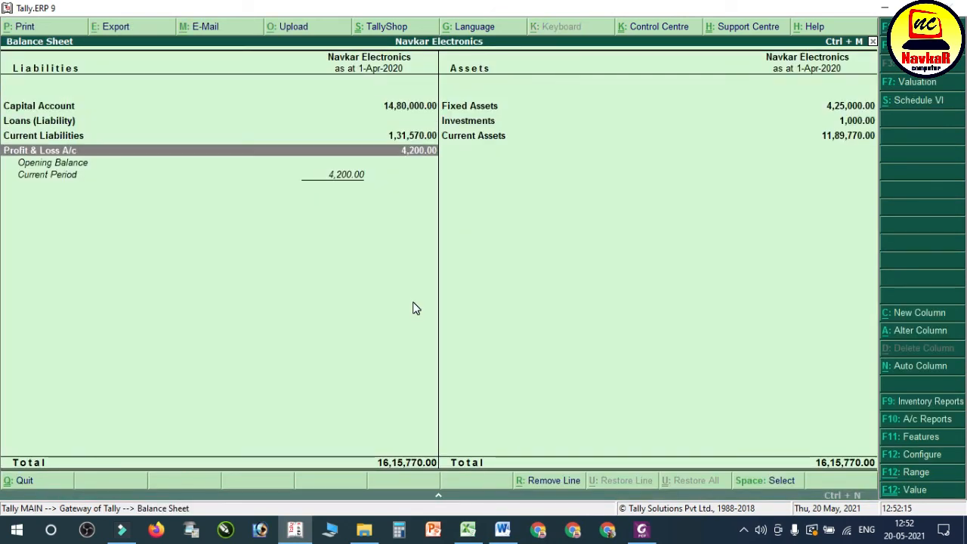
pyautogui.press('Return')
pyautogui.press('Escape')
pyautogui.press('Up')
pyautogui.press('Return')
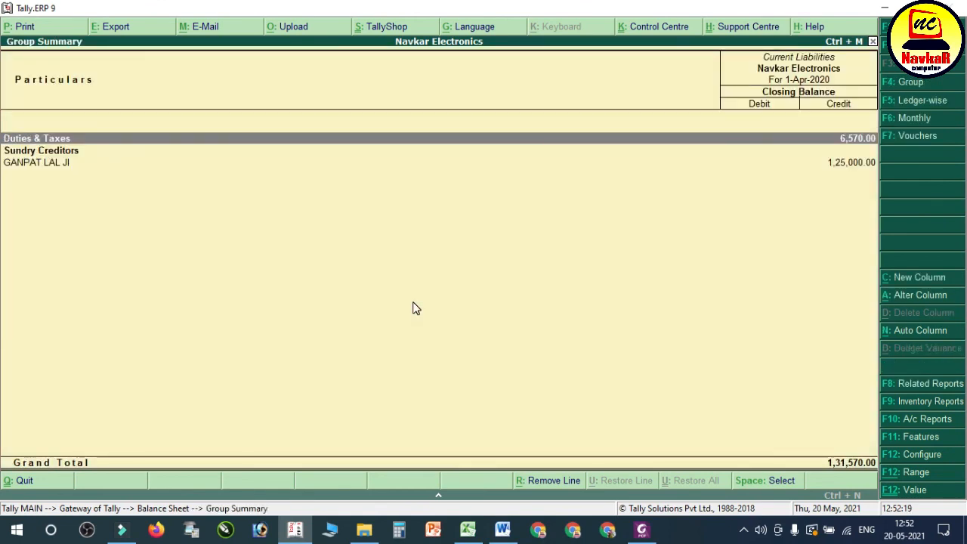
pyautogui.press('Return')
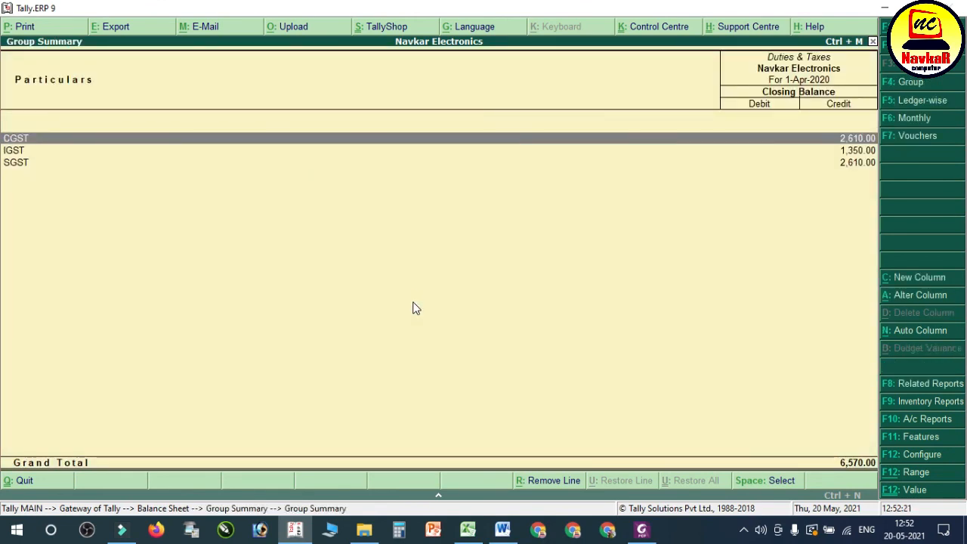
pyautogui.press('Escape')
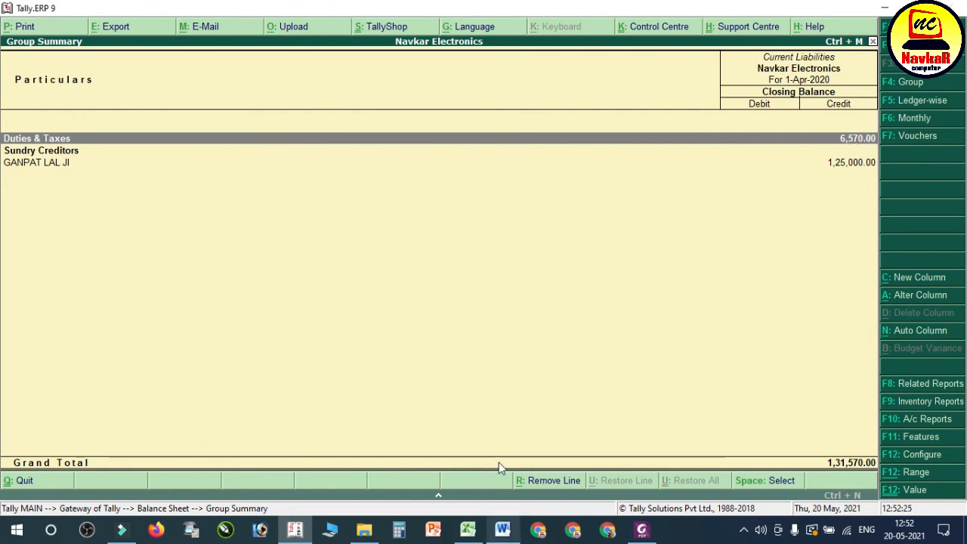
pyautogui.press('Escape')
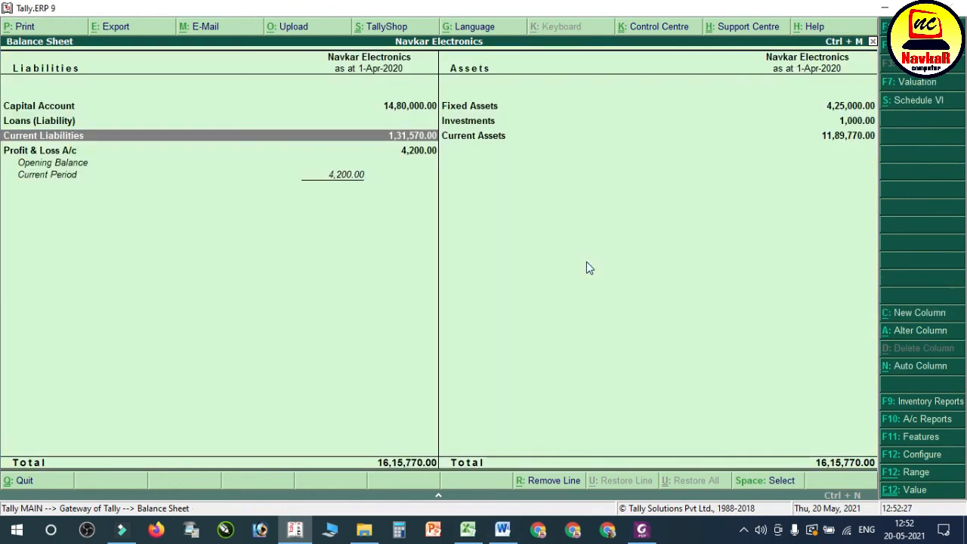
pyautogui.press('Escape')
pyautogui.press('Down')
pyautogui.press('Down')
pyautogui.press('Down')
pyautogui.press('Down')
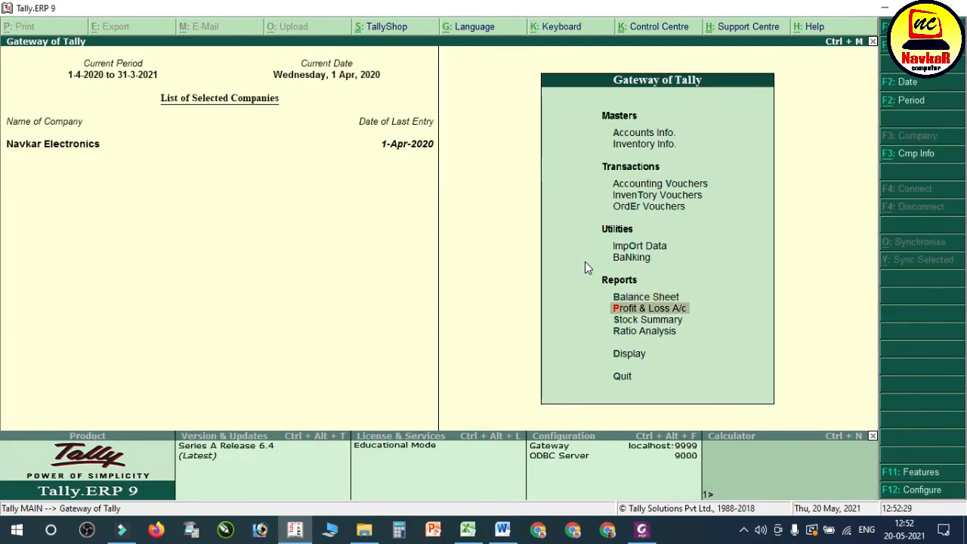
pyautogui.press('Return')
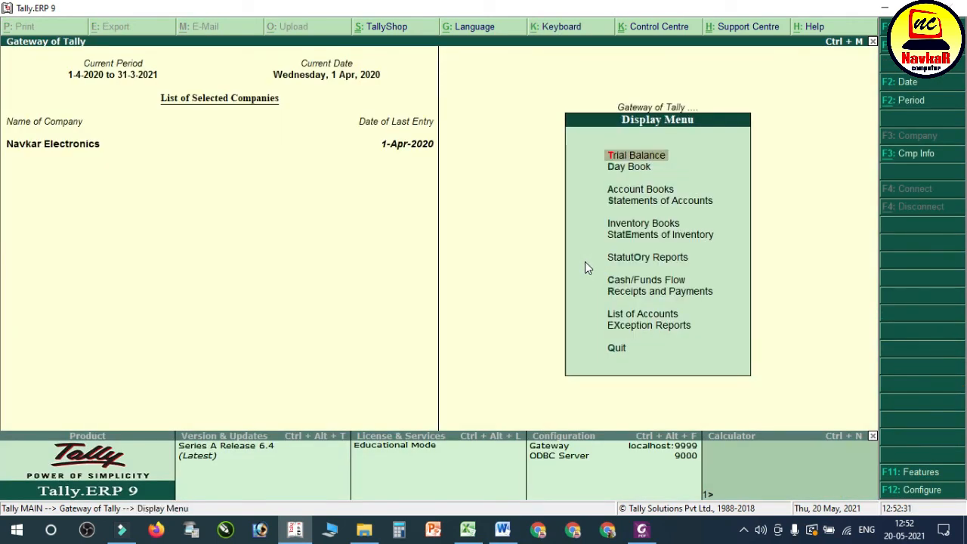
pyautogui.press('Escape')
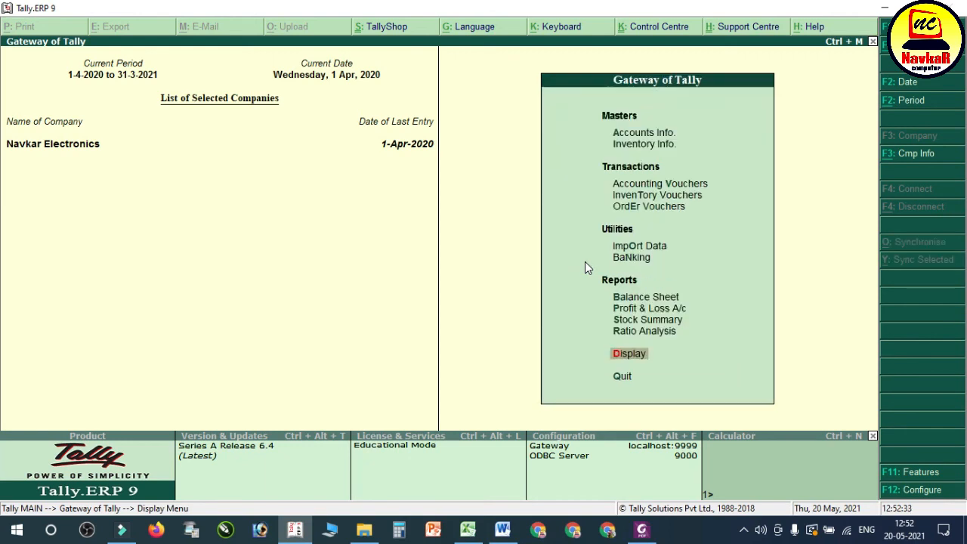
# Step: Reopen Duties & Taxes from the Balance Sheet, examine the CGST, IGST and SGST balances and their total, then close the report
pyautogui.press('Up')
pyautogui.press('Up')
pyautogui.press('Up')
pyautogui.press('Up')
pyautogui.press('Return')
pyautogui.press('Down')
pyautogui.press('Down')
pyautogui.press('Down')
pyautogui.press('Up')
pyautogui.press('Return')
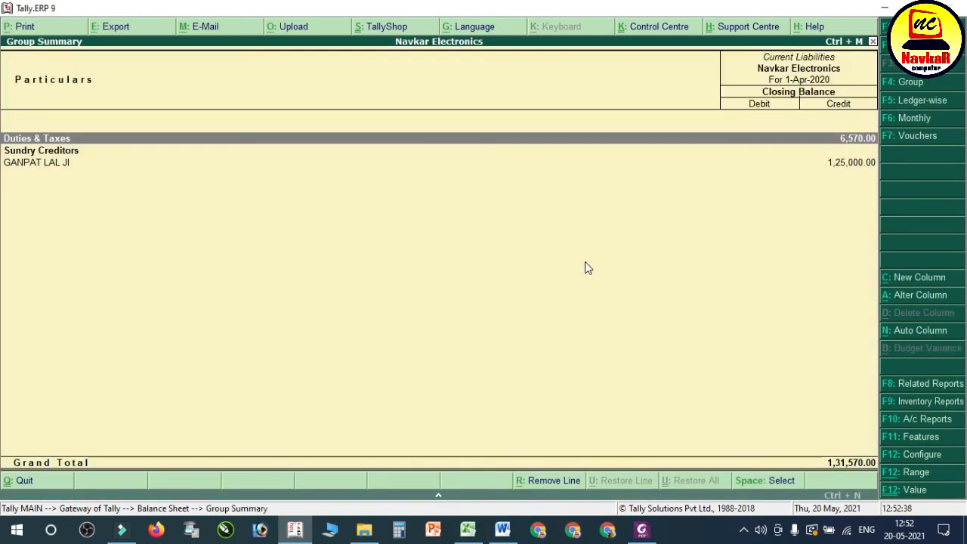
pyautogui.press('Return')
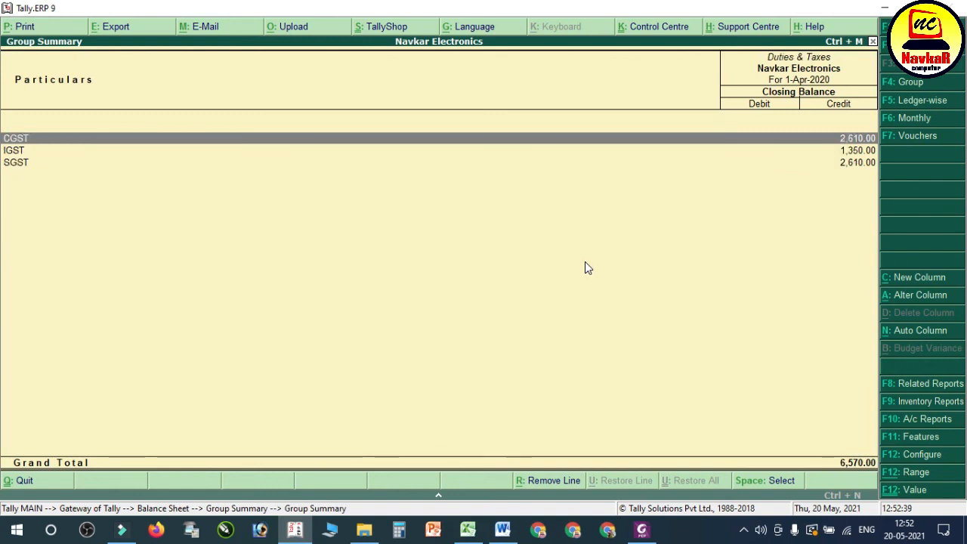
pyautogui.press('Down')
pyautogui.press('Down')
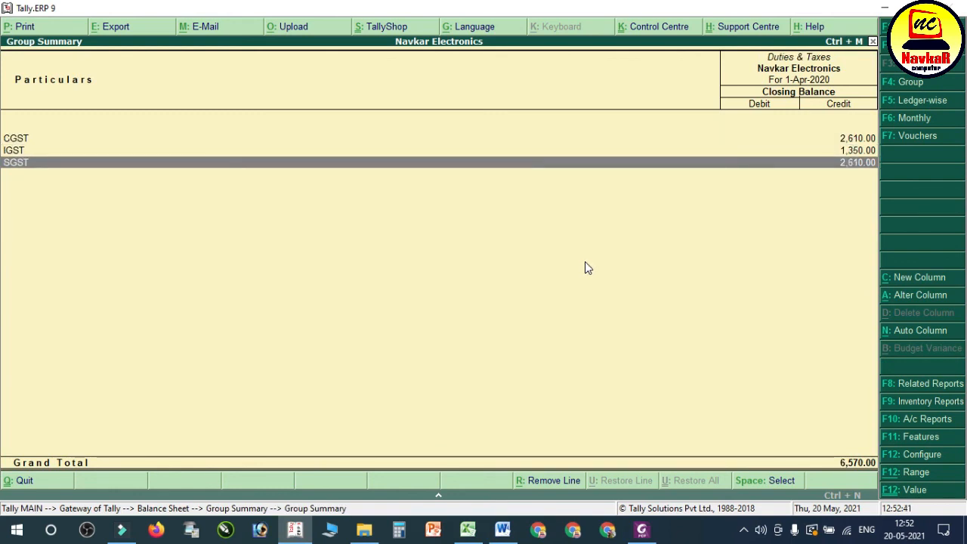
pyautogui.press('Up')
pyautogui.press('Up')
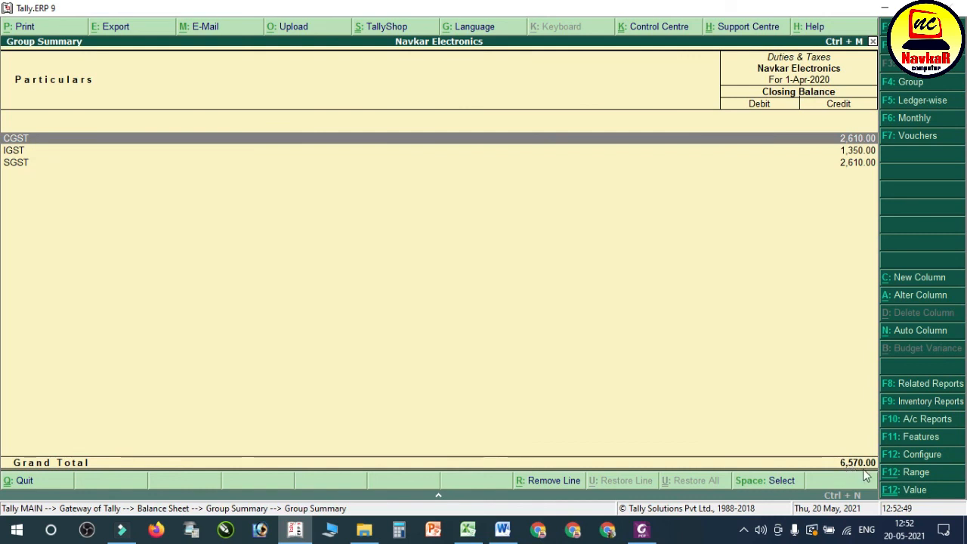
pyautogui.press('Escape')
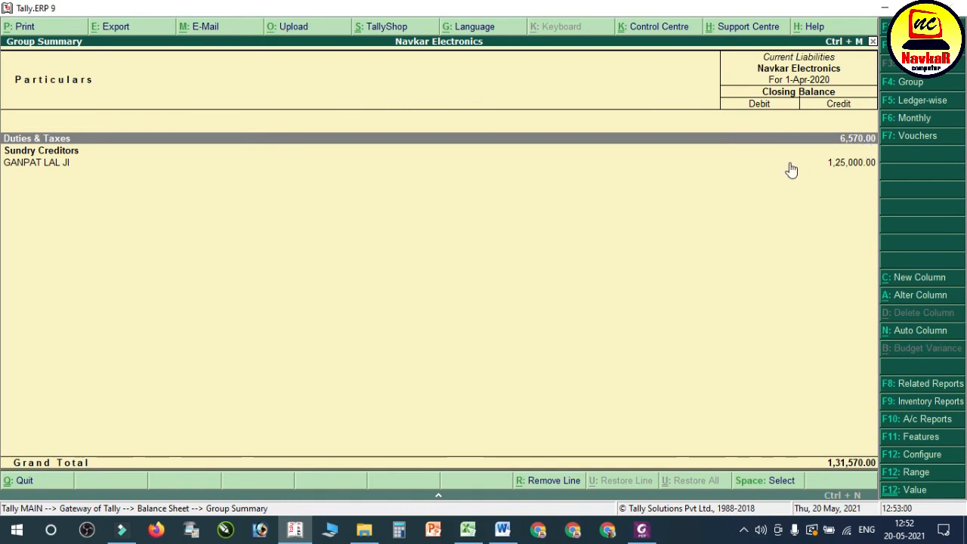
pyautogui.press('Escape')
pyautogui.press('Escape')
# Step: Open a payment voucher and set it as a GST statutory payment for 1-Mar-2020 to 31-Mar-2020 with payment type Regular
pyautogui.press('Up')
pyautogui.press('Up')
pyautogui.press('Up')
pyautogui.press('Up')
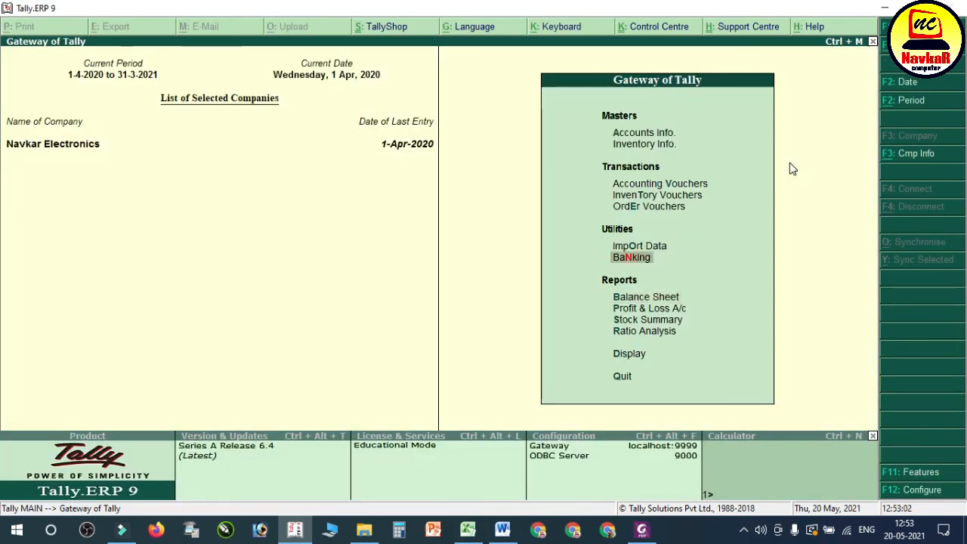
pyautogui.press('Up')
pyautogui.press('Return')
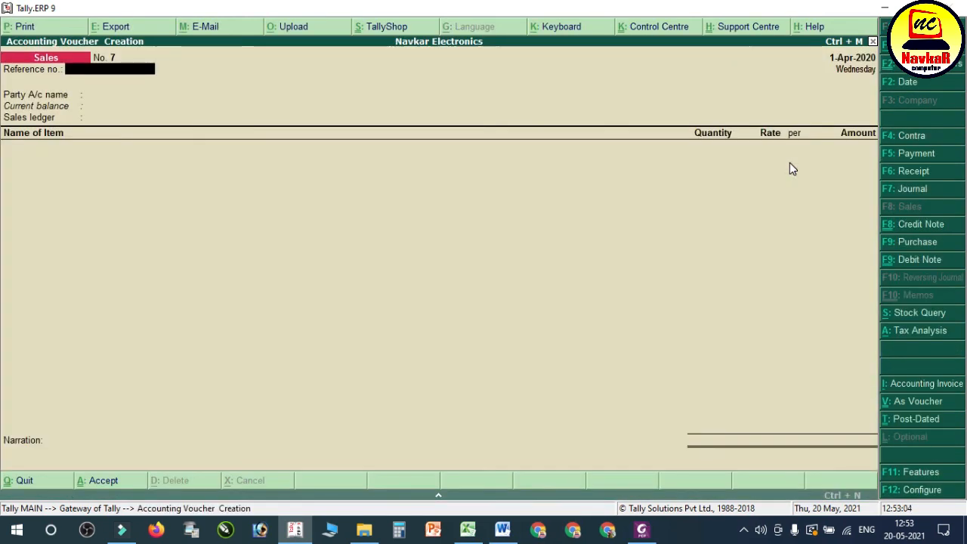
pyautogui.press('F5')
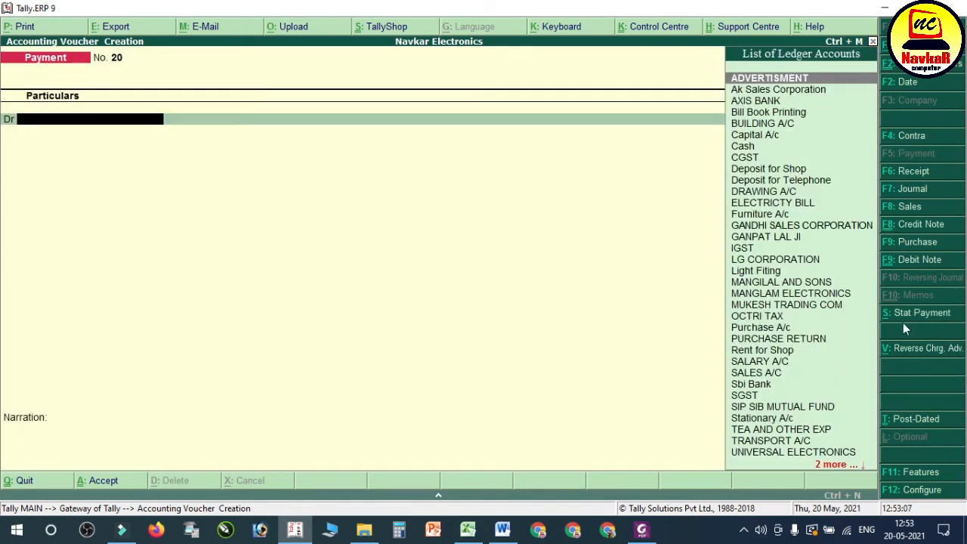
pyautogui.click(943, 317)
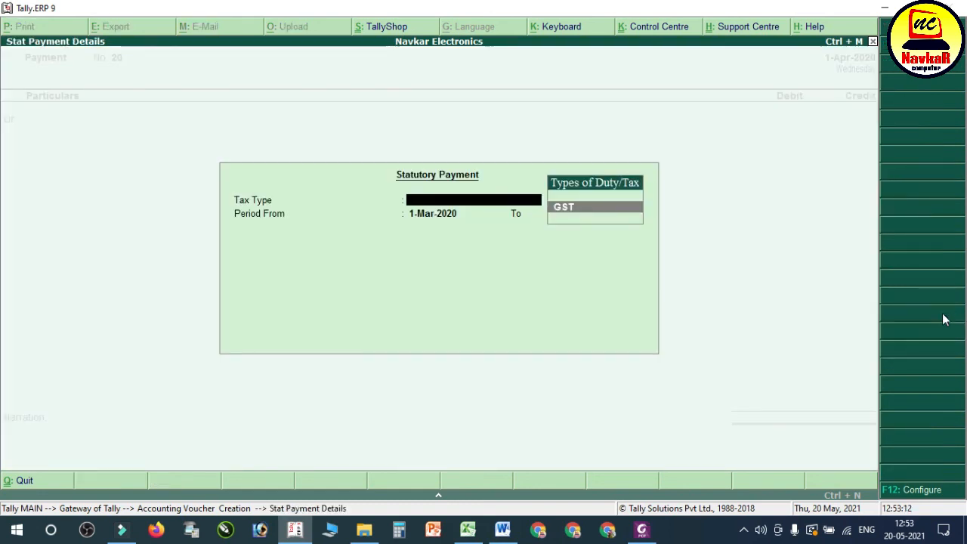
pyautogui.press('Return')
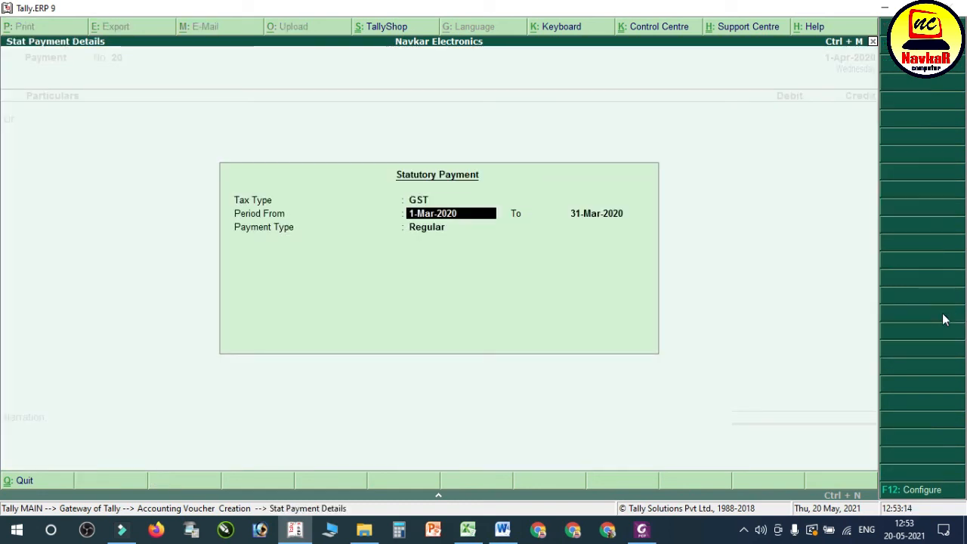
pyautogui.press('Return')
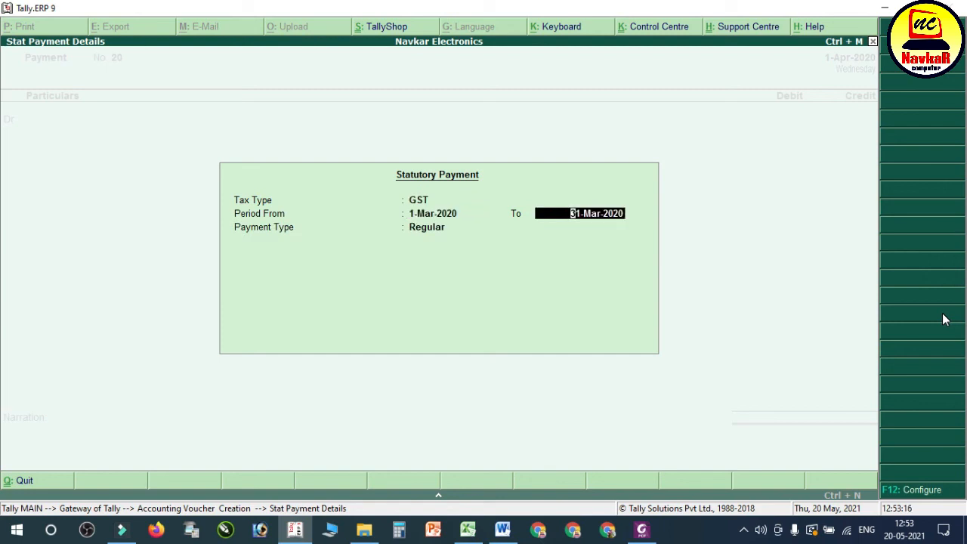
pyautogui.press('Return')
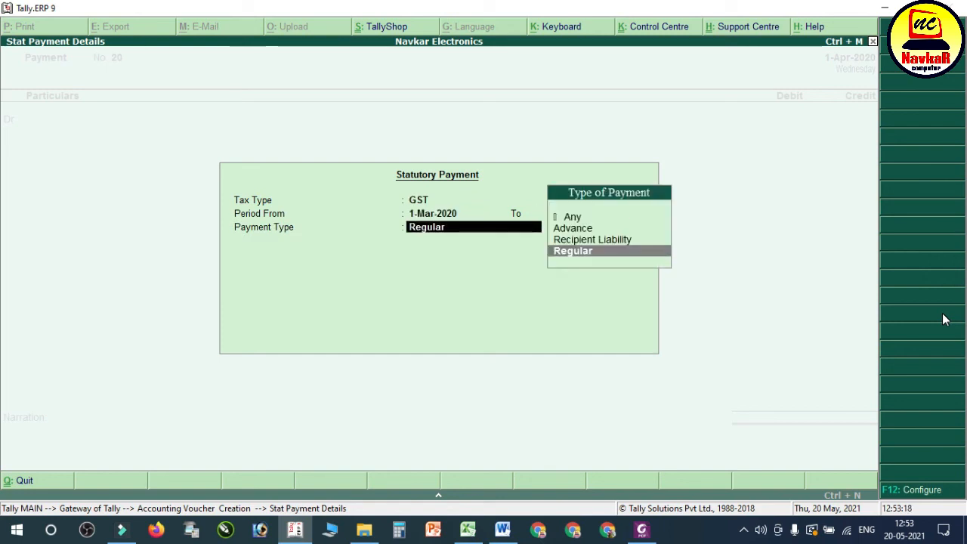
pyautogui.press('Return')
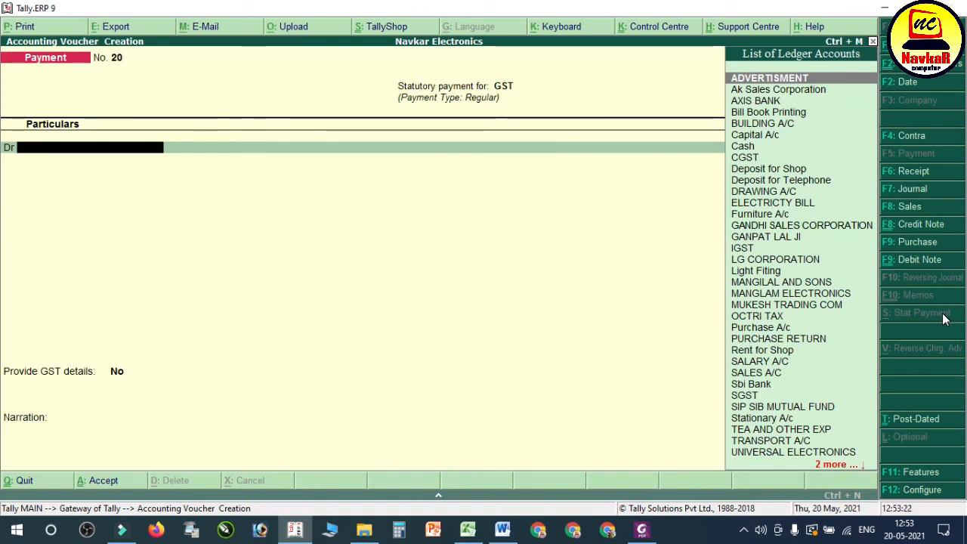
# Step: Debit the CGST ledger with 2,610 in the GST payment voucher
pyautogui.write('CG')
pyautogui.press('Return')
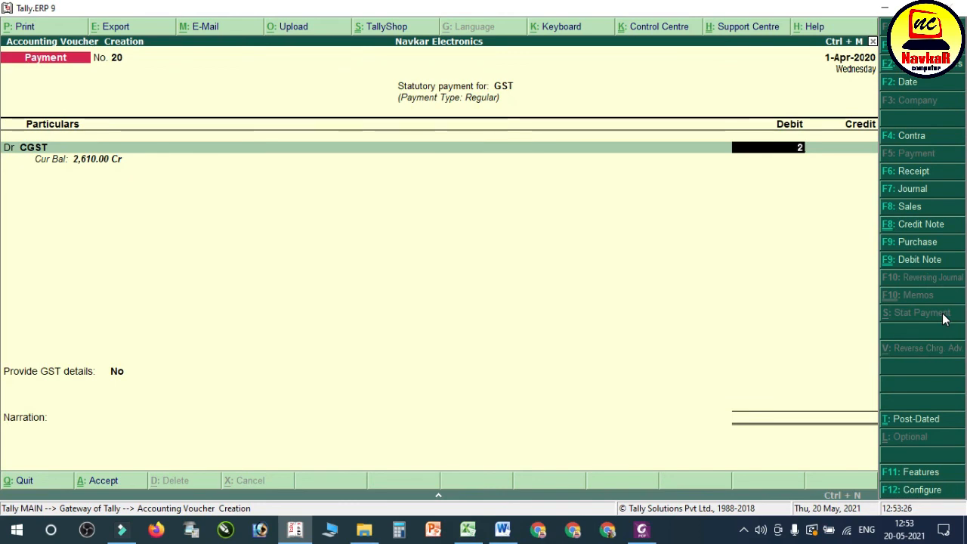
pyautogui.write('2,610')
pyautogui.press('Return')
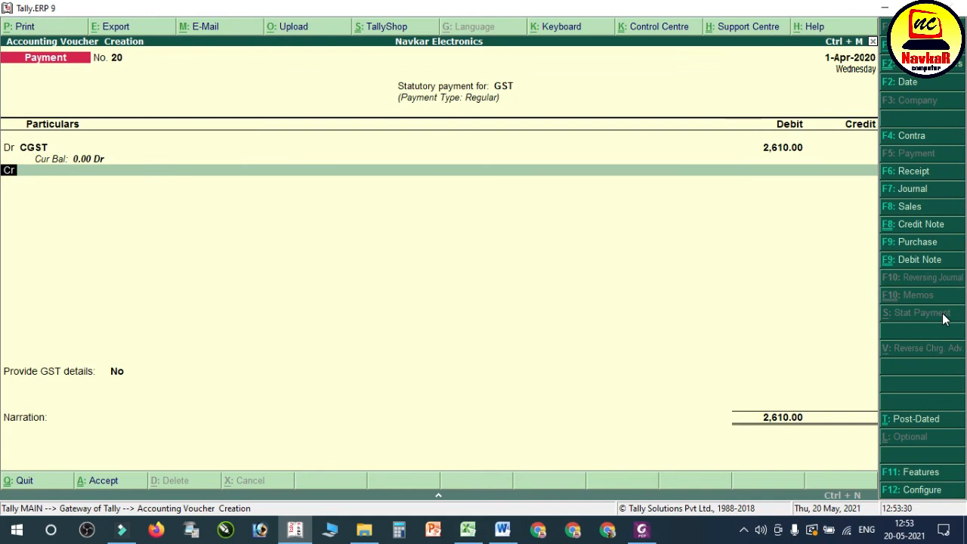
# Step: Add a debit line for the SGST ledger with 2,610
pyautogui.press('Return')
pyautogui.write('SGST')
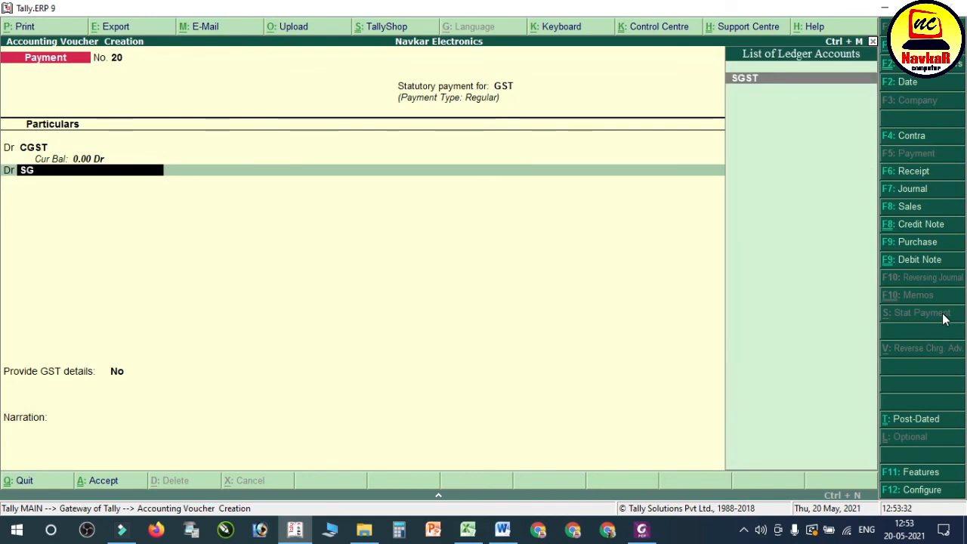
pyautogui.press('Return')
pyautogui.write('2,610')
pyautogui.press('Return')
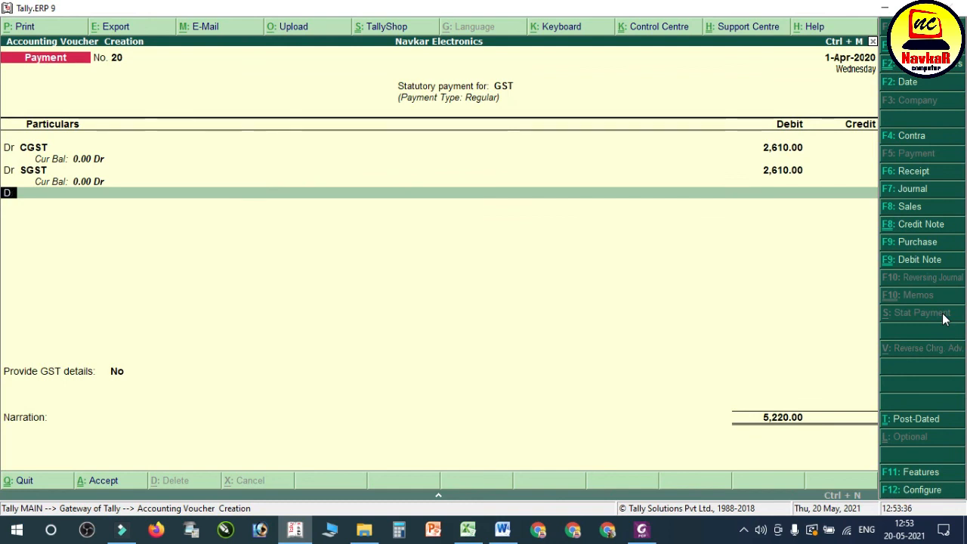
# Step: Add a debit line for the IGST ledger with 1,350
pyautogui.press('Return')
pyautogui.write('IG')
pyautogui.press('Return')
pyautogui.write('1350')
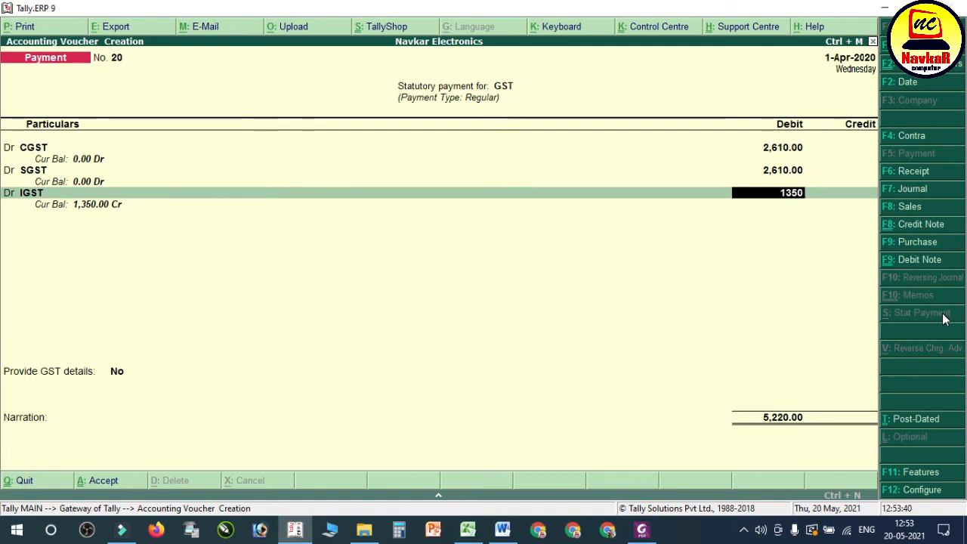
pyautogui.press('Return')
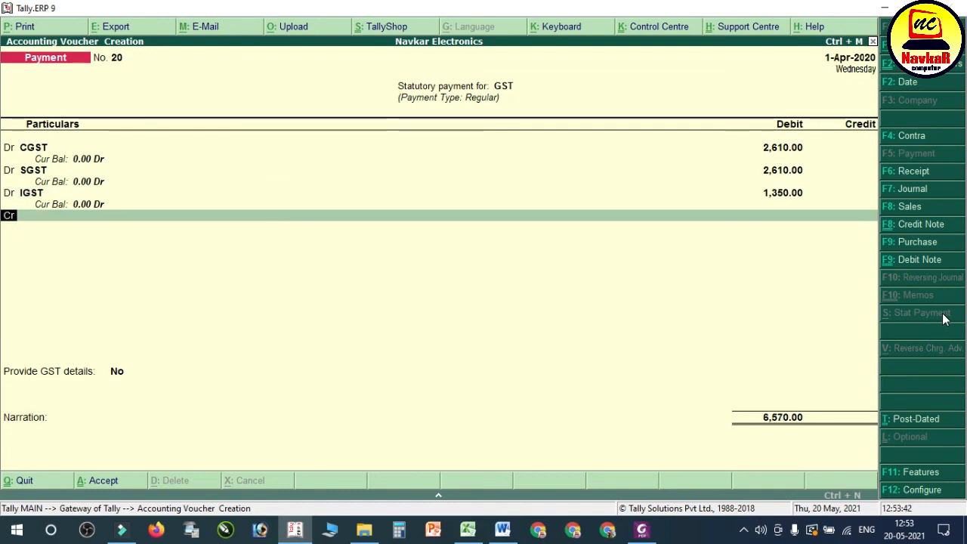
# Step: Credit Sbi Bank with 6,570, accept the default bank allocation, and open the statutory bank details for the GST payment
pyautogui.press('Return')
pyautogui.write('SB')
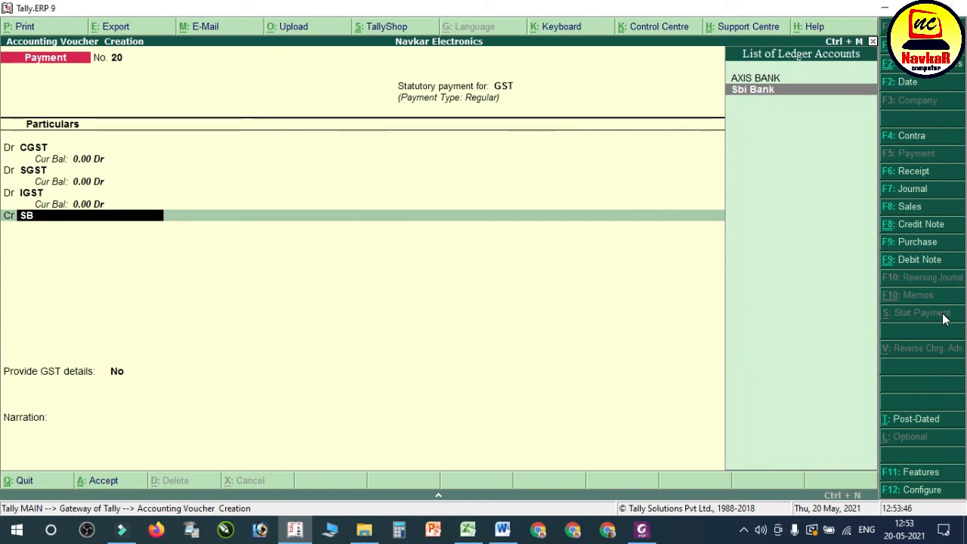
pyautogui.press('Return')
pyautogui.press('Return')
pyautogui.press('Return')
pyautogui.press('Return')
pyautogui.press('Return')
pyautogui.press('Return')
pyautogui.press('Down')
pyautogui.press('Return')
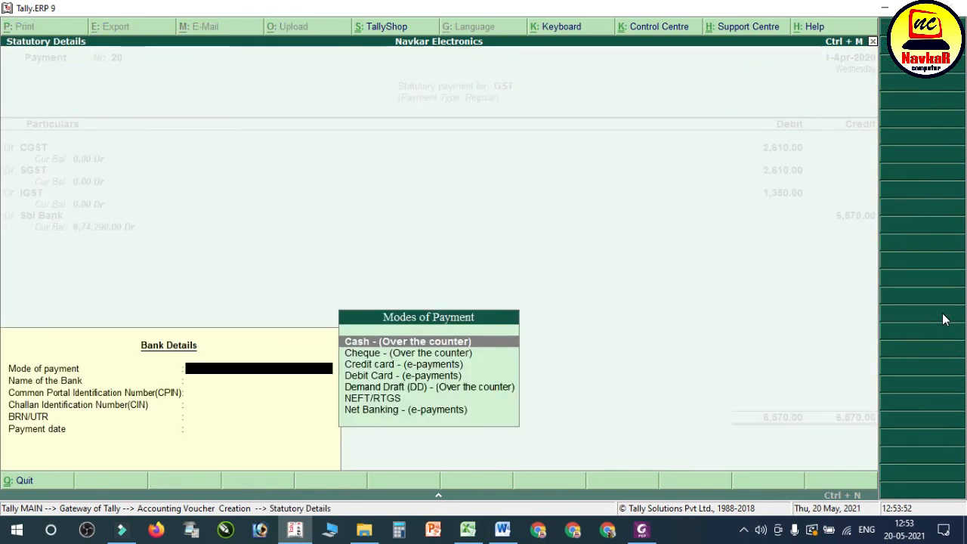
# Step: Set the GST payment mode to Cheque - (Over the counter), leaving the remaining bank and instrument details blank
pyautogui.press('Down')
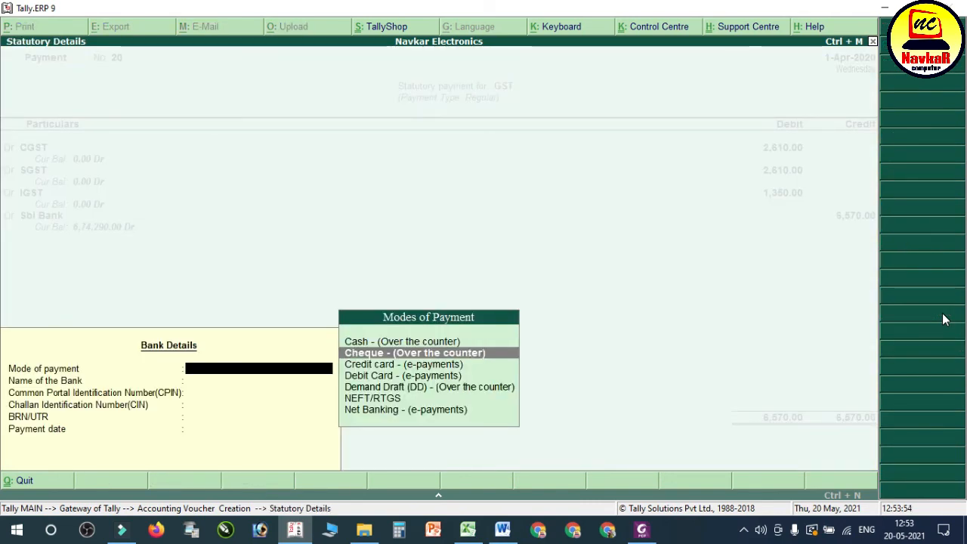
pyautogui.press('Return')
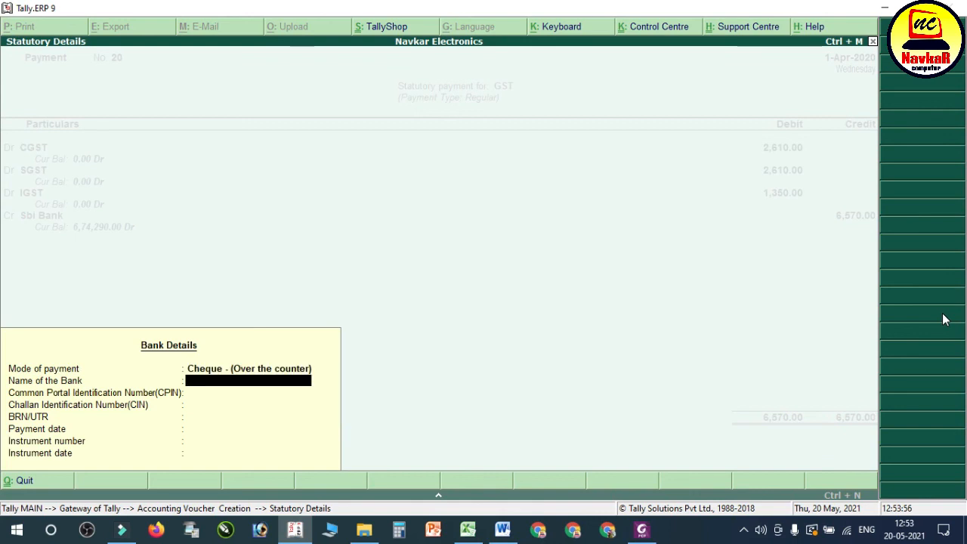
pyautogui.press('Return')
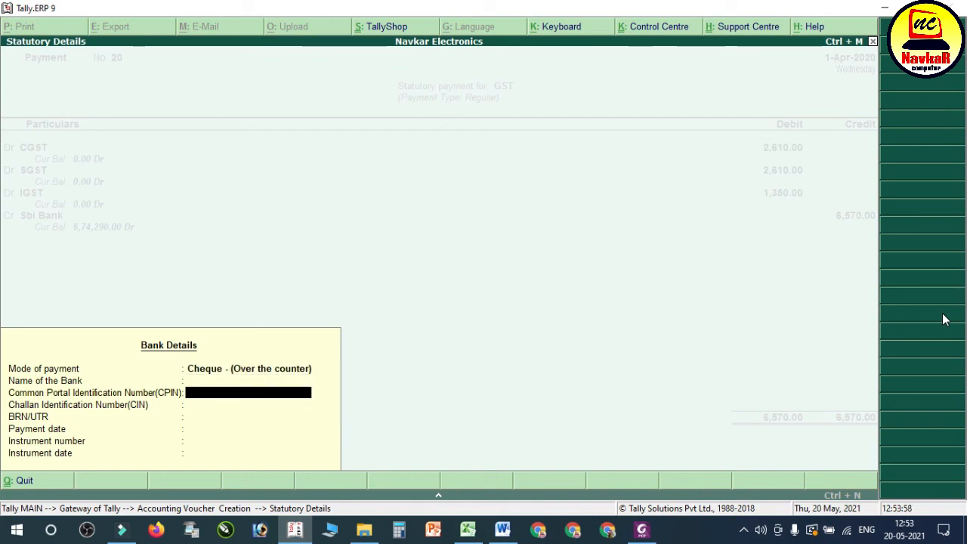
pyautogui.press('Return')
pyautogui.press('Return')
pyautogui.press('Return')
pyautogui.press('Return')
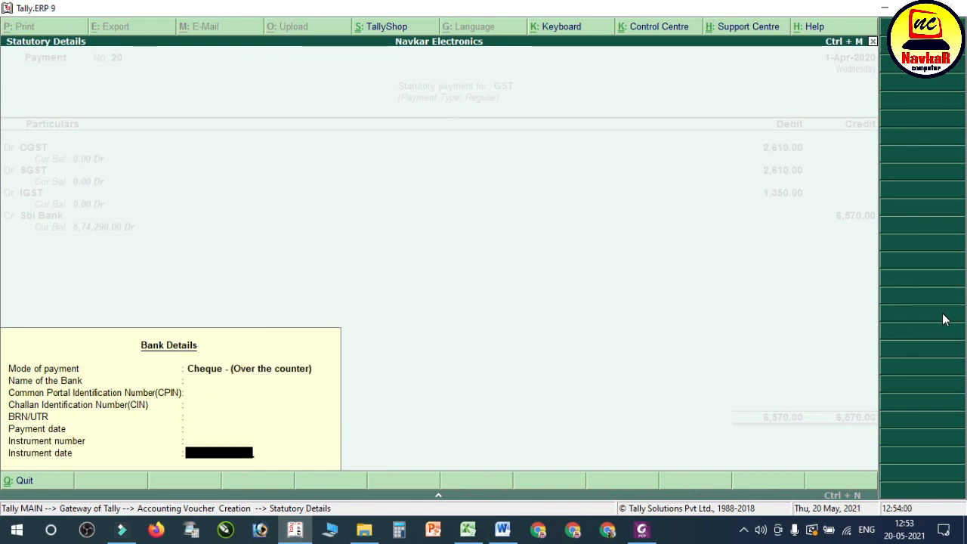
pyautogui.press('Return')
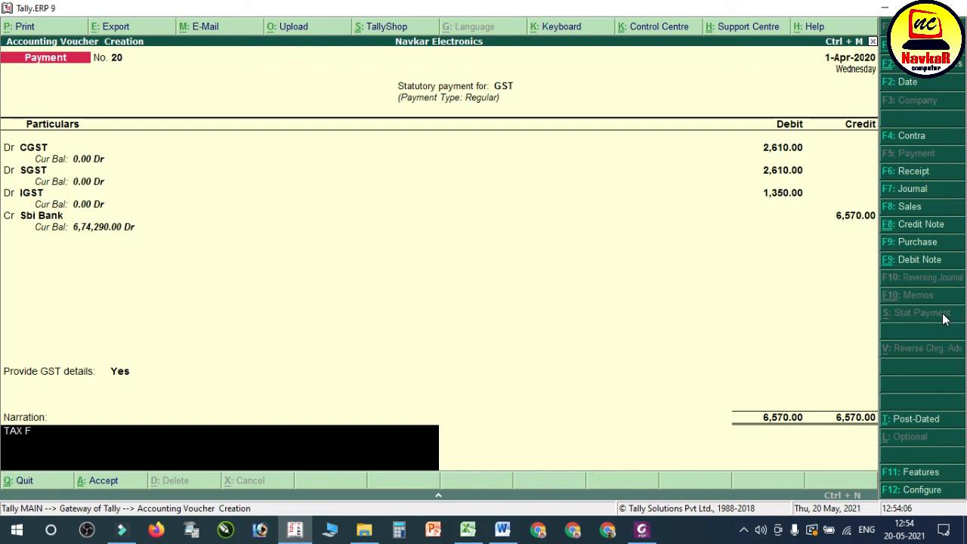
# Step: Enter the narration TAX PAID and save the GST payment voucher
pyautogui.write('D')
pyautogui.press('Return')
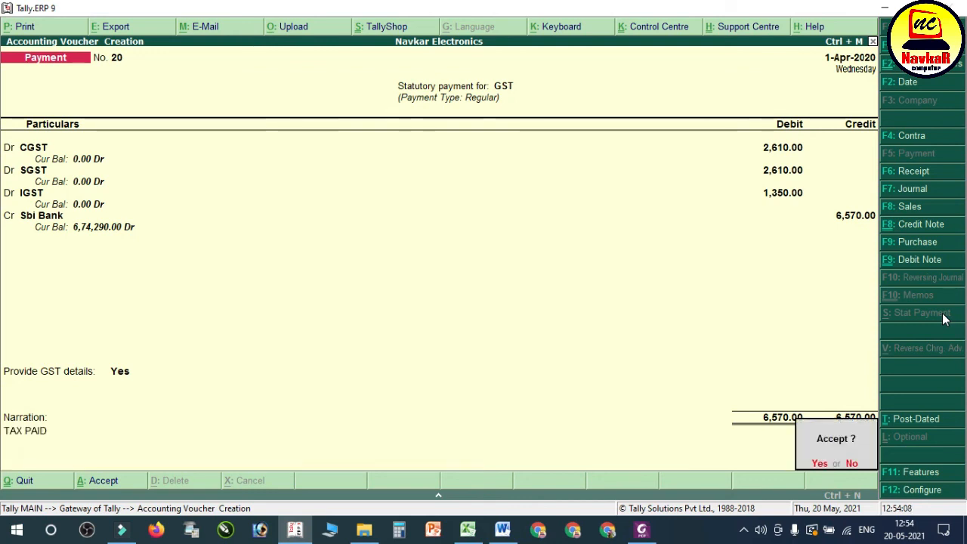
pyautogui.press('Return')
# Step: Check the Duties & Taxes balance under Current Liabilities in the Balance Sheet, and return to the Gateway of Tally
pyautogui.press('Escape')
pyautogui.press('Return')
pyautogui.press('Down')
pyautogui.press('Down')
pyautogui.press('Down')
pyautogui.press('Down')
pyautogui.press('Down')
pyautogui.press('Return')
pyautogui.press('Down')
pyautogui.press('Down')
pyautogui.press('Return')
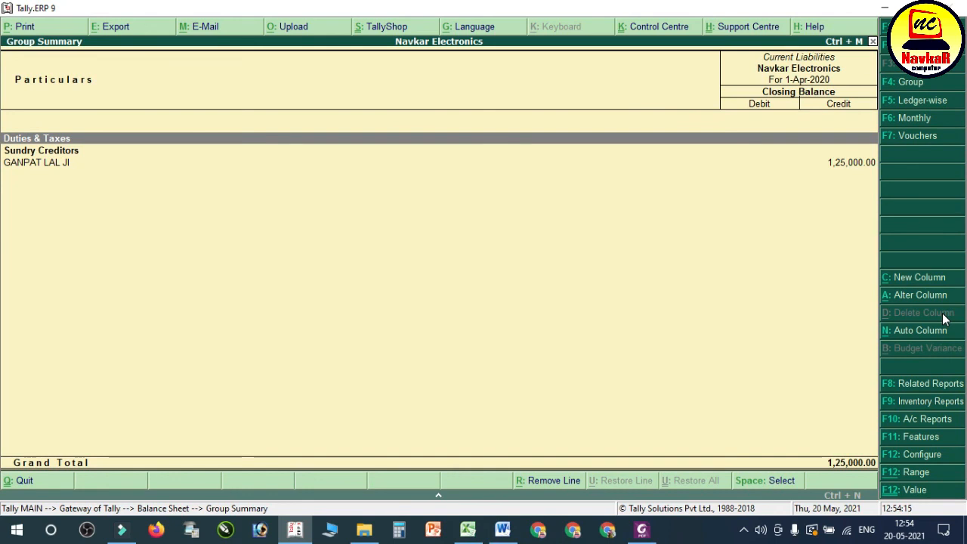
pyautogui.press('Escape')
pyautogui.press('Escape')
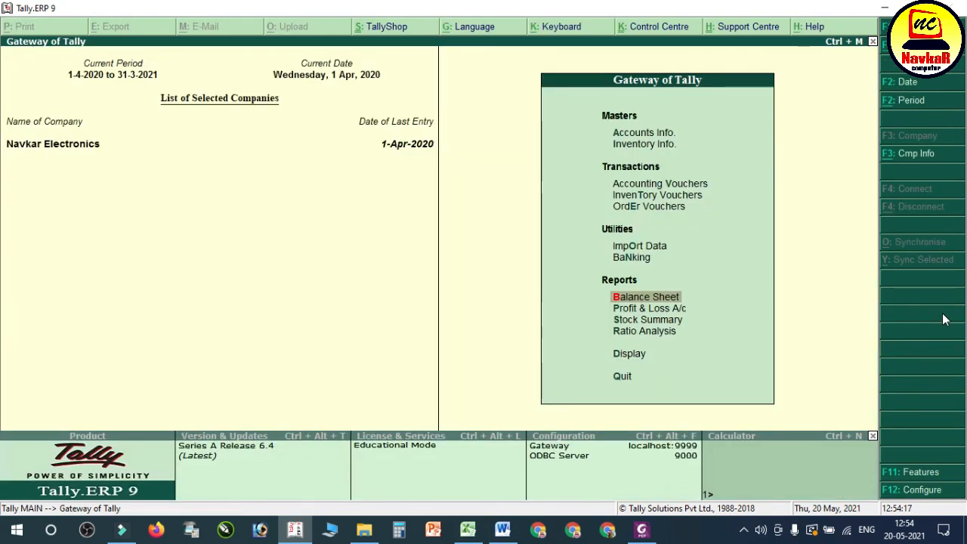
# Step: Switch to the Word notes and find the reference Balance Sheet picture after the tax payment section
pyautogui.click(503, 529)
pyautogui.scroll(-3, 549, 329)
pyautogui.scroll(-6, 549, 330)
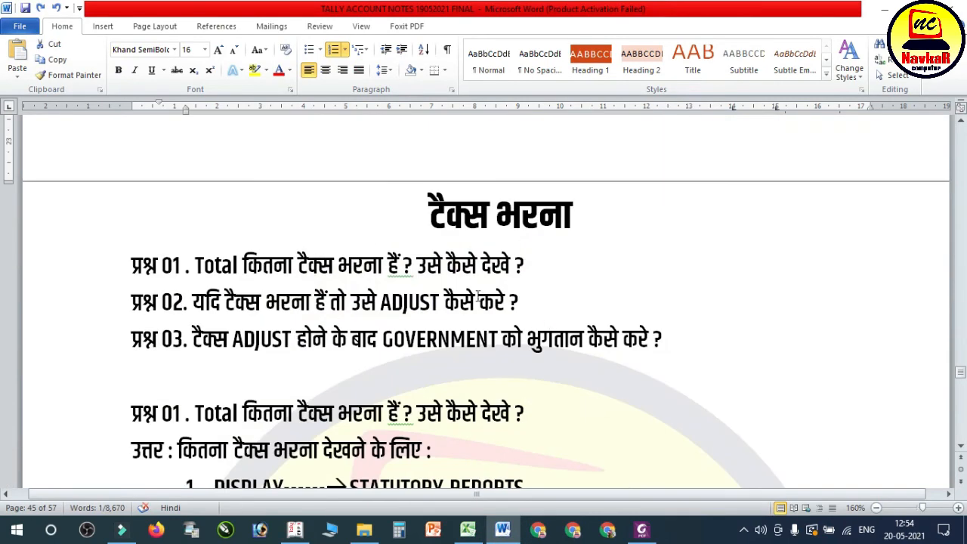
pyautogui.scroll(-10, 477, 296)
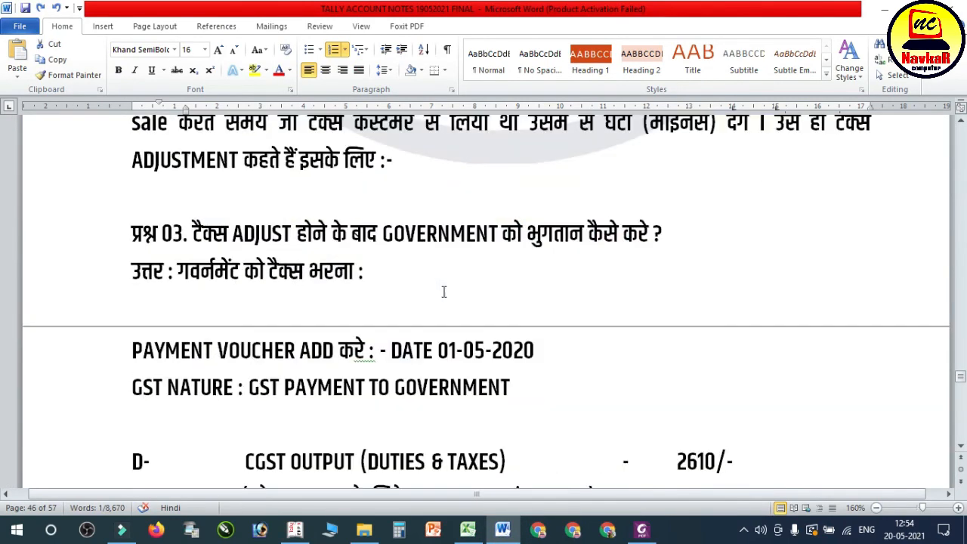
pyautogui.scroll(-5, 444, 293)
pyautogui.scroll(-10, 444, 292)
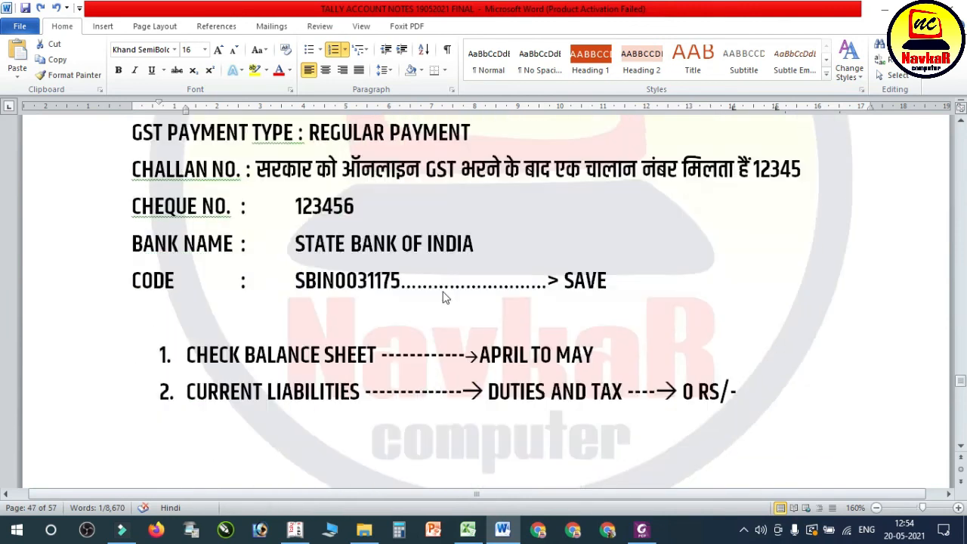
pyautogui.scroll(-3, 444, 294)
pyautogui.scroll(2, 445, 293)
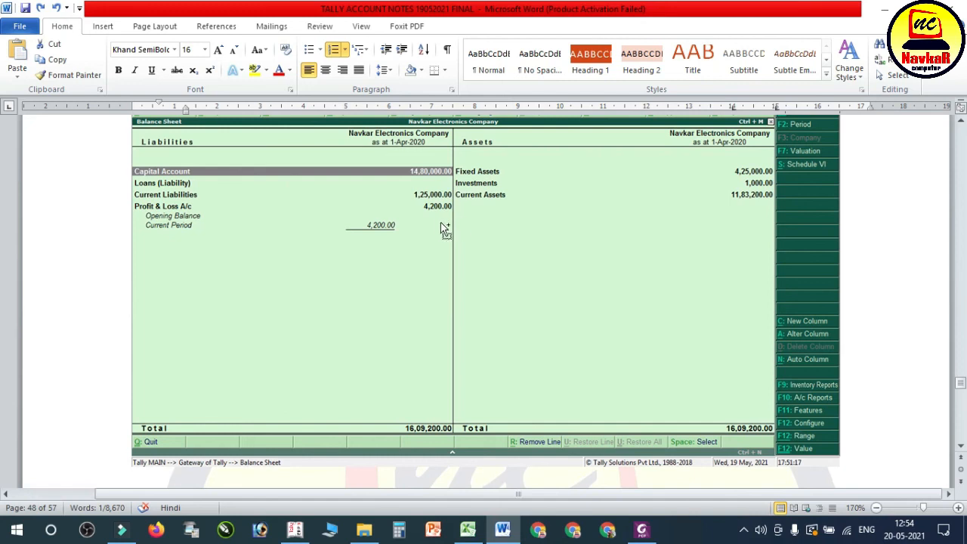
pyautogui.keyDown('ctrl'); pyautogui.scroll(1, 443, 231); pyautogui.keyUp('ctrl')
pyautogui.click(423, 240)
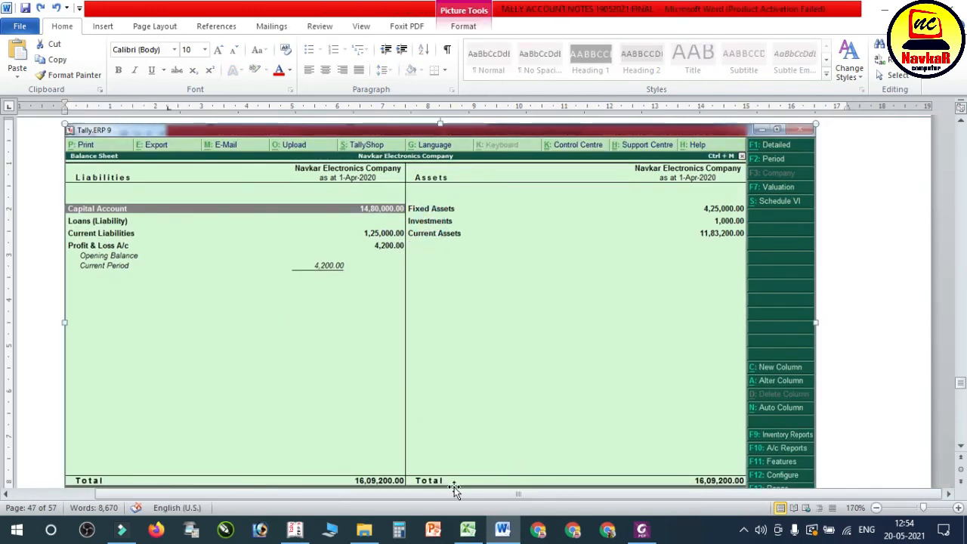
# Step: Open the Balance Sheet in Tally and compare its liabilities with the reference picture in the Word notes
pyautogui.click(306, 535)
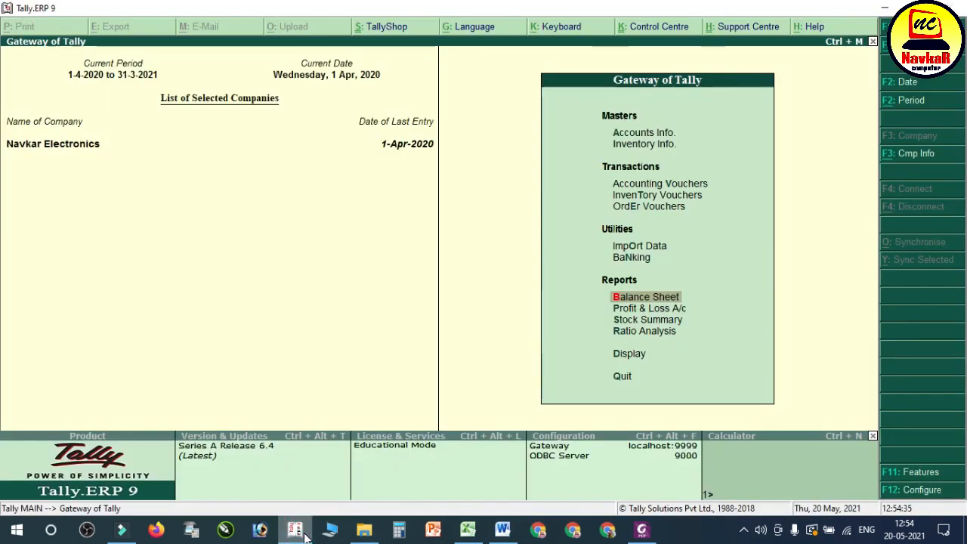
pyautogui.press('Return')
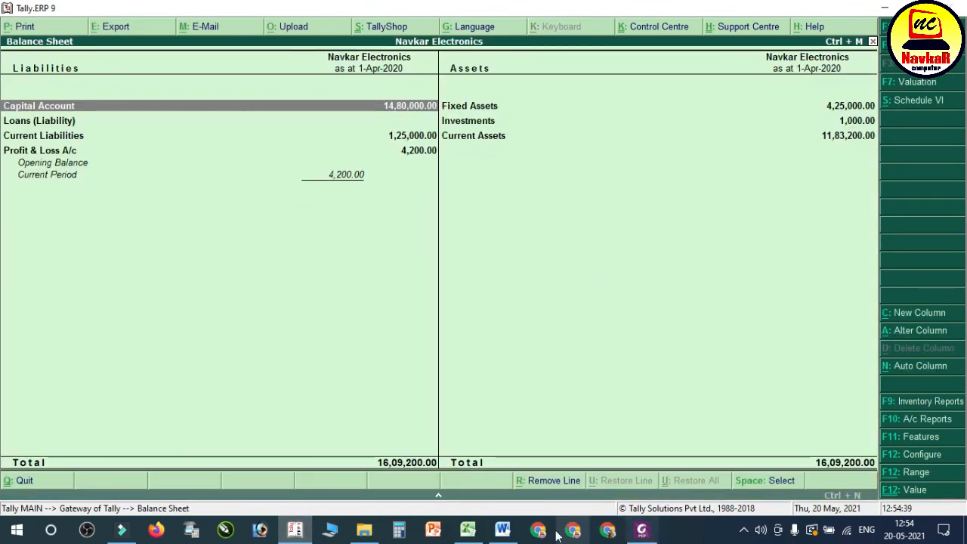
pyautogui.click(503, 531)
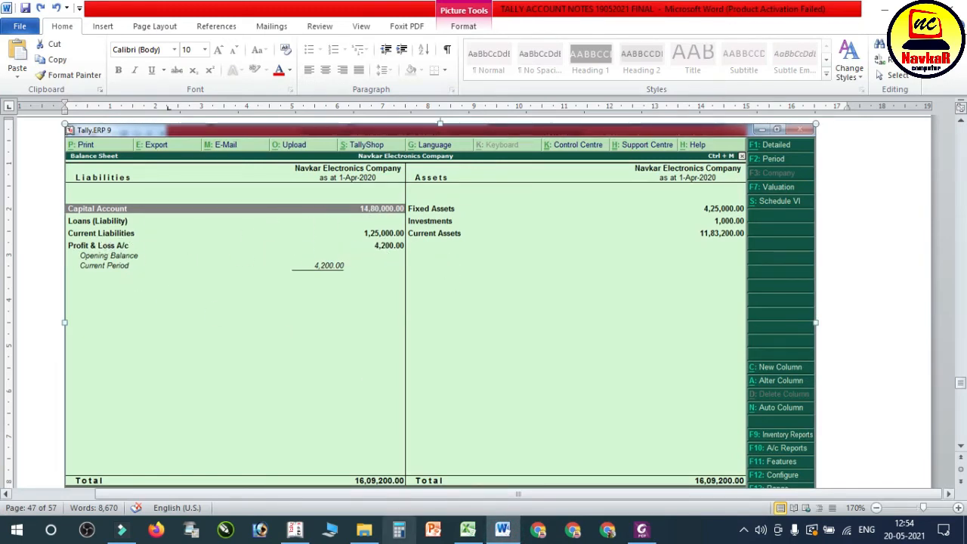
pyautogui.click(300, 532)
pyautogui.press('Down')
pyautogui.press('Down')
pyautogui.press('Down')
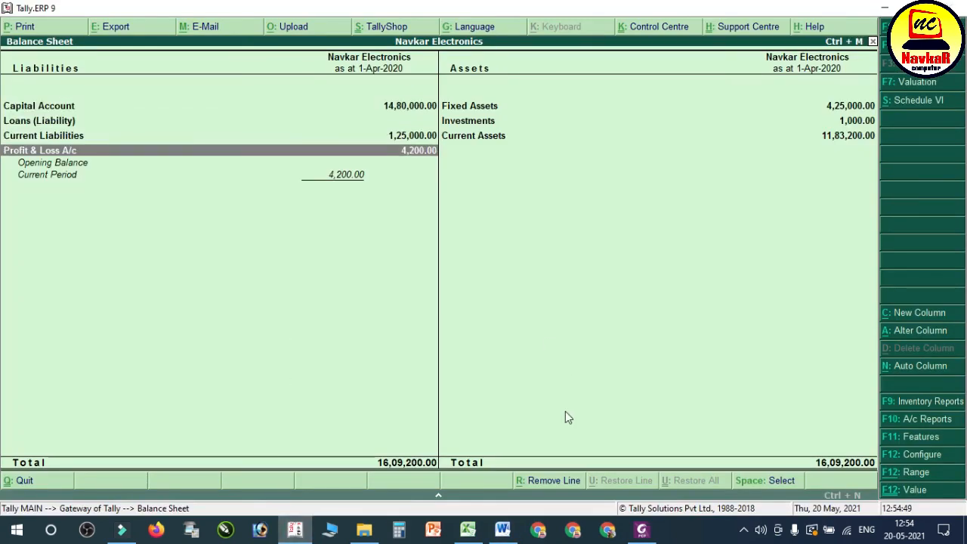
# Step: Compare the fixed assets, investments and current assets in Tally's Balance Sheet with the reference picture in Word
pyautogui.click(503, 529)
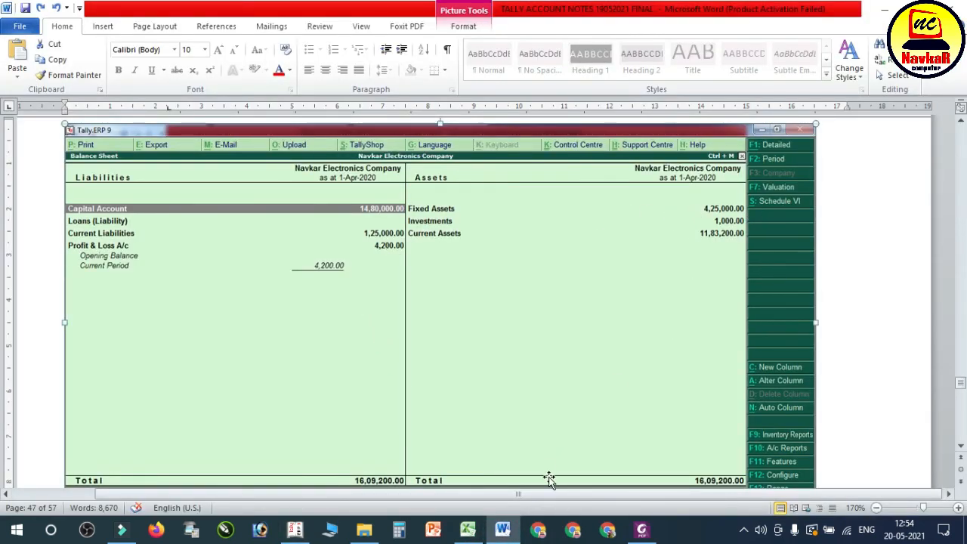
pyautogui.click(294, 529)
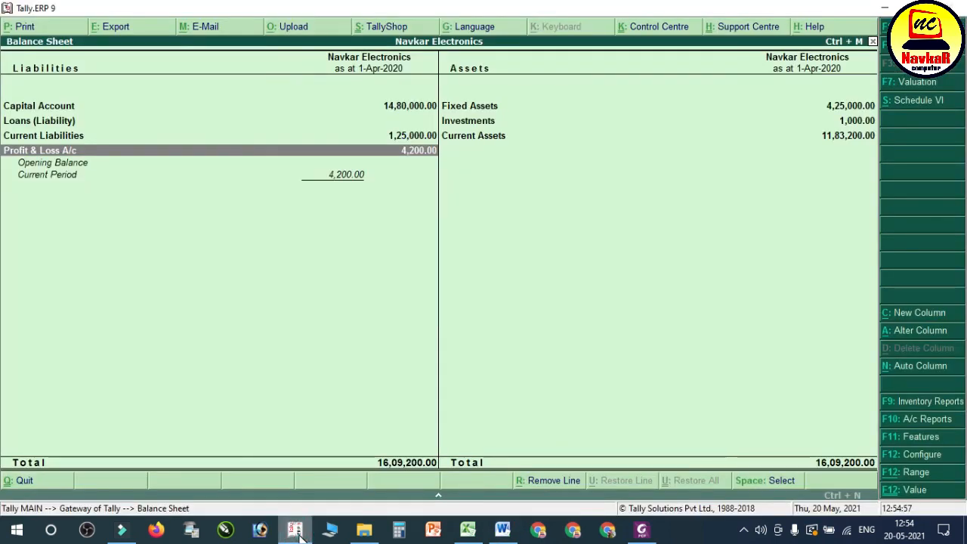
pyautogui.press('Right')
pyautogui.press('Up')
pyautogui.press('Up')
pyautogui.press('Down')
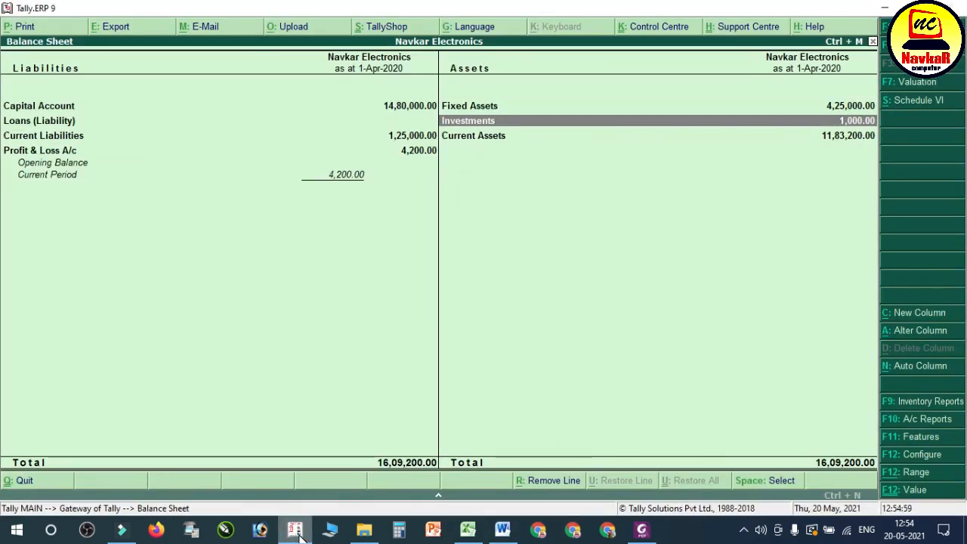
pyautogui.press('Down')
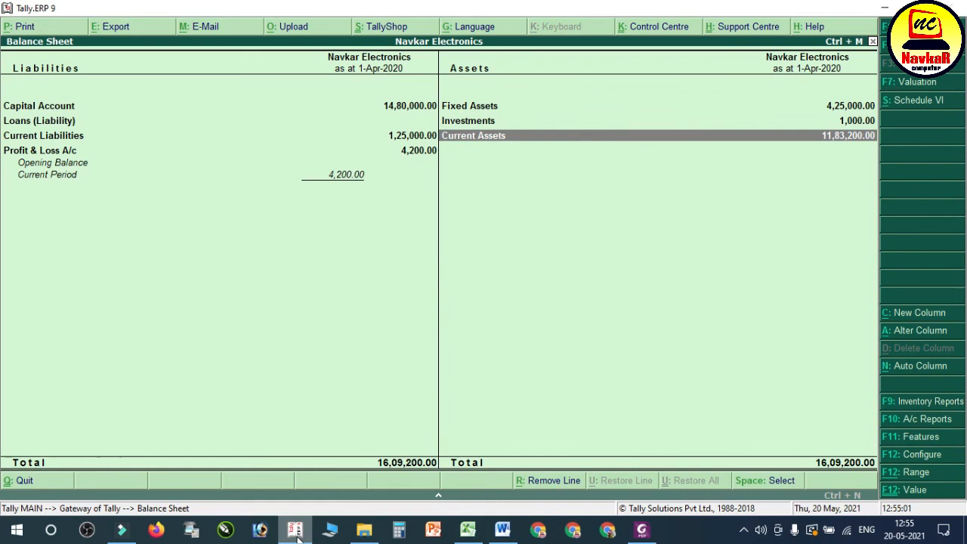
pyautogui.click(503, 531)
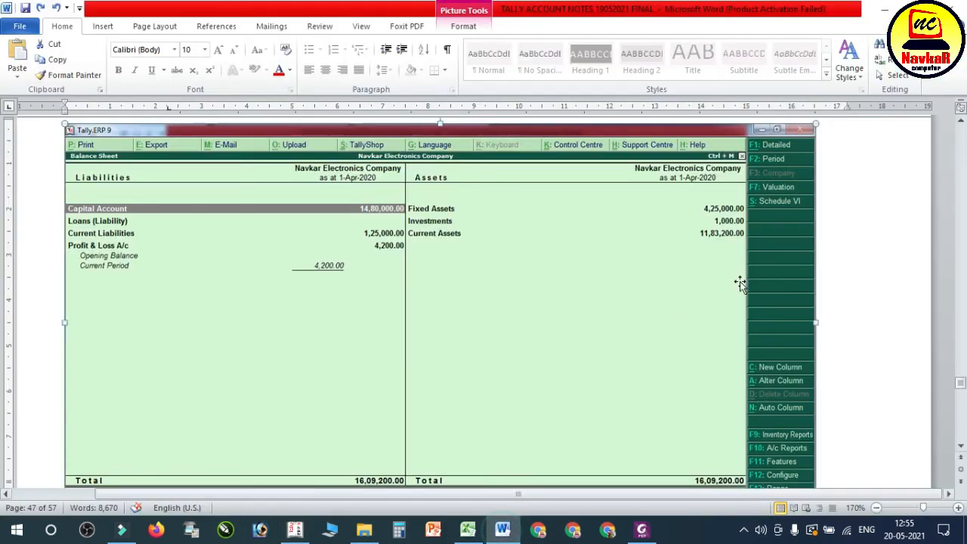
# Step: Open the Profit & Loss A/c from Tally's Balance Sheet and compare it with the Profit & Loss picture in the Word notes
pyautogui.scroll(-10, 510, 281)
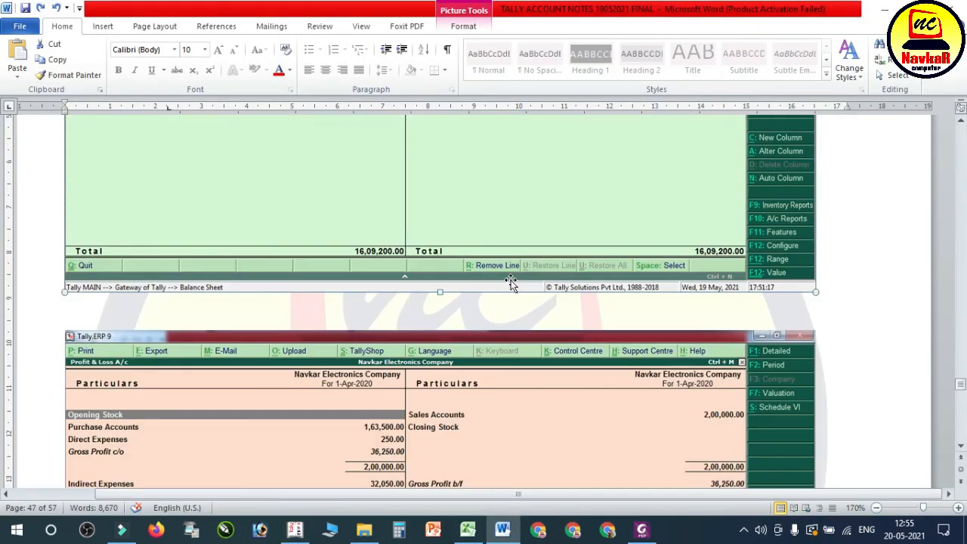
pyautogui.click(504, 531)
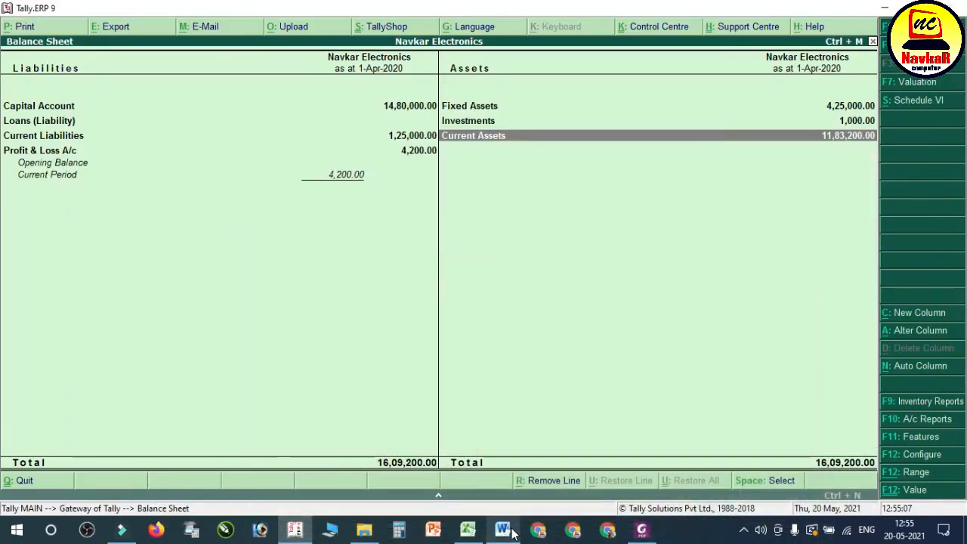
pyautogui.press('Left')
pyautogui.press('Down')
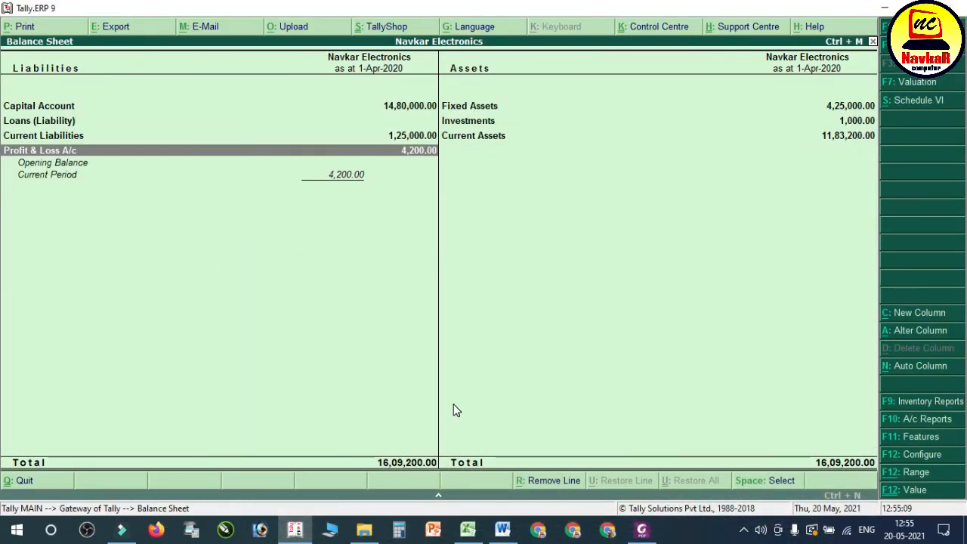
pyautogui.press('Return')
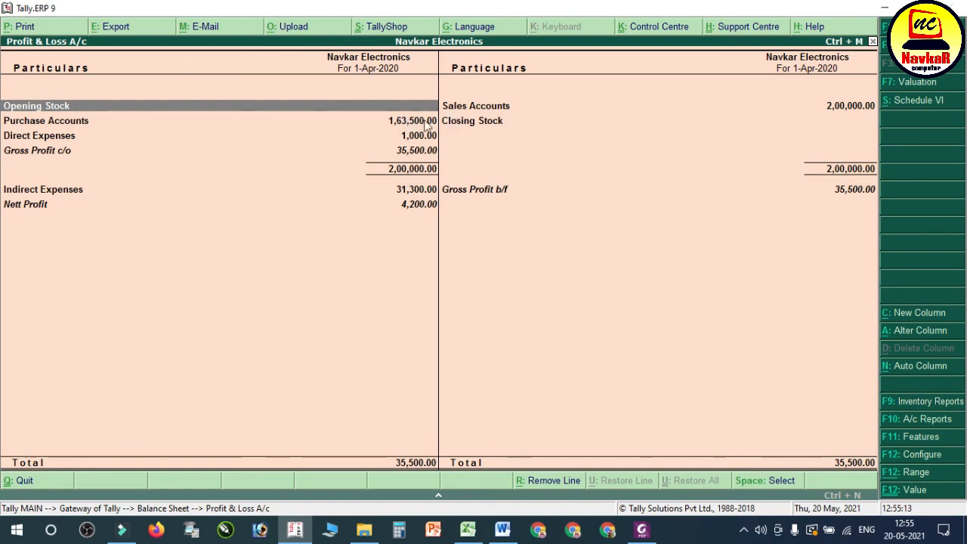
pyautogui.click(503, 529)
pyautogui.scroll(-4, 336, 387)
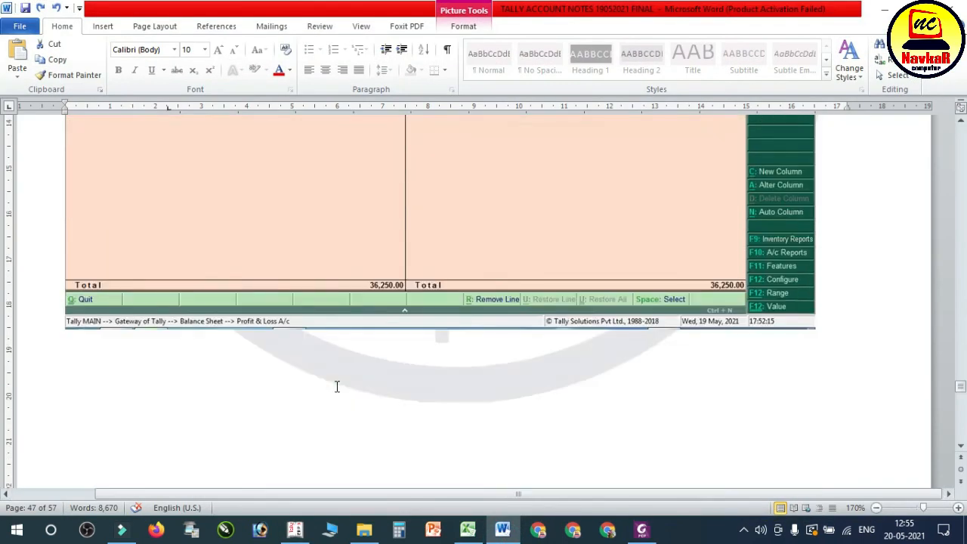
pyautogui.scroll(6, 336, 388)
pyautogui.scroll(-3, 330, 385)
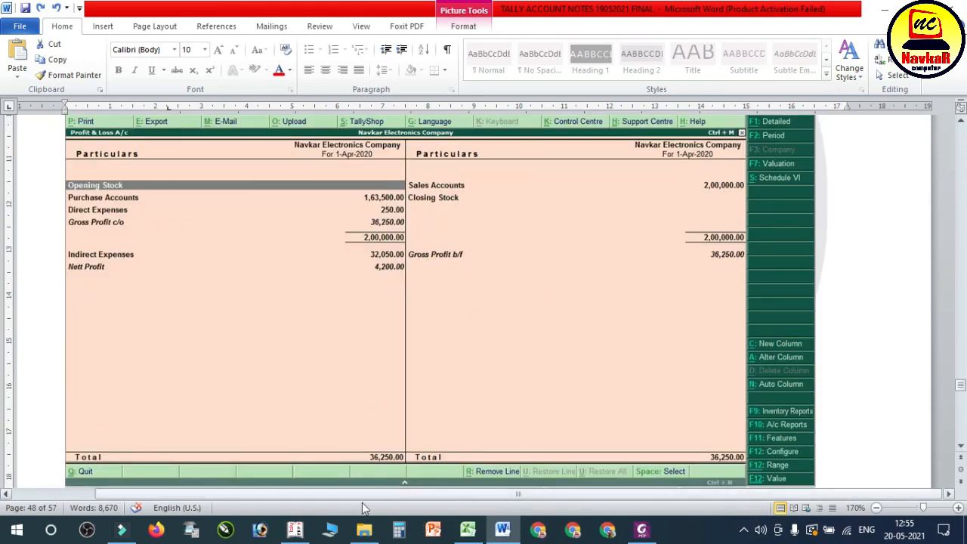
# Step: In Tally's Profit & Loss A/c, drill down from Direct Expenses through OCTRI TAX for April to its payment voucher
pyautogui.click(295, 530)
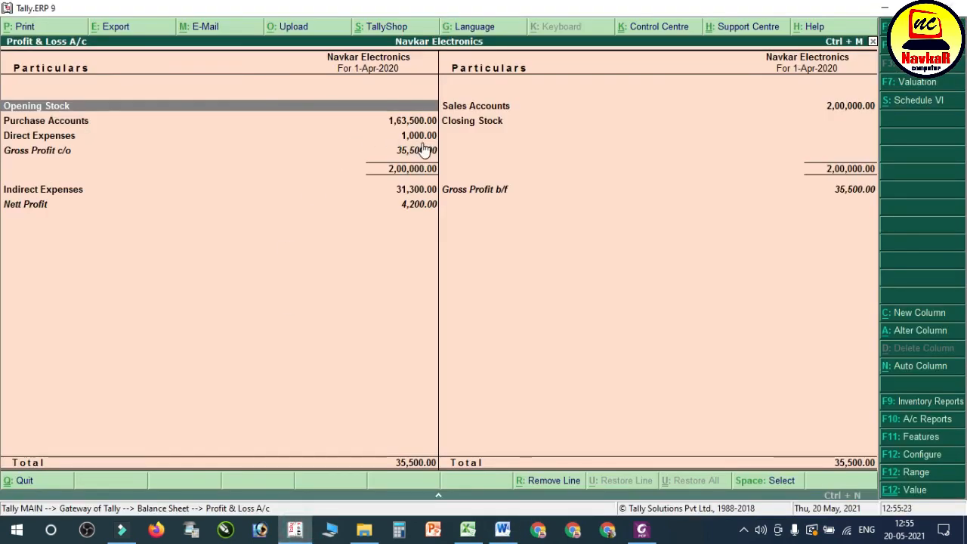
pyautogui.press('Down')
pyautogui.press('Down')
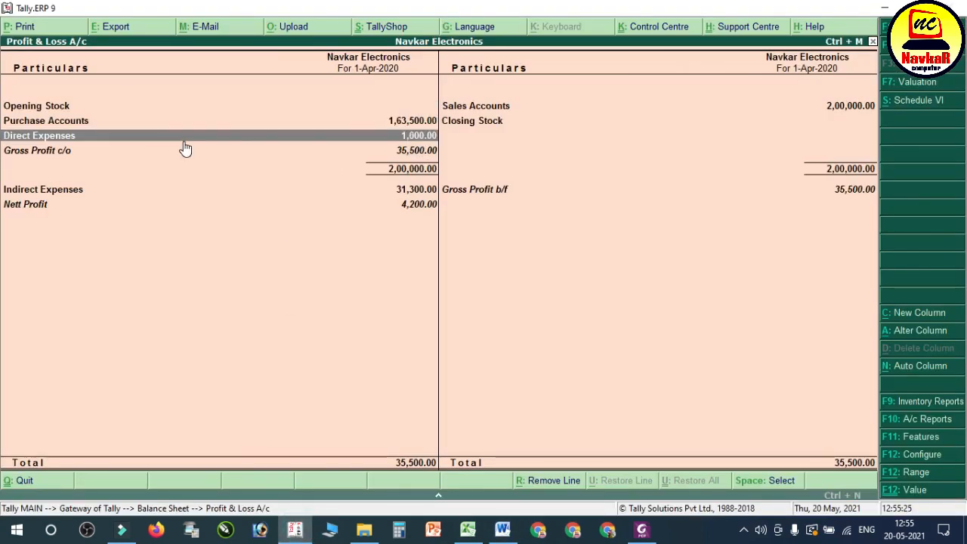
pyautogui.press('Return')
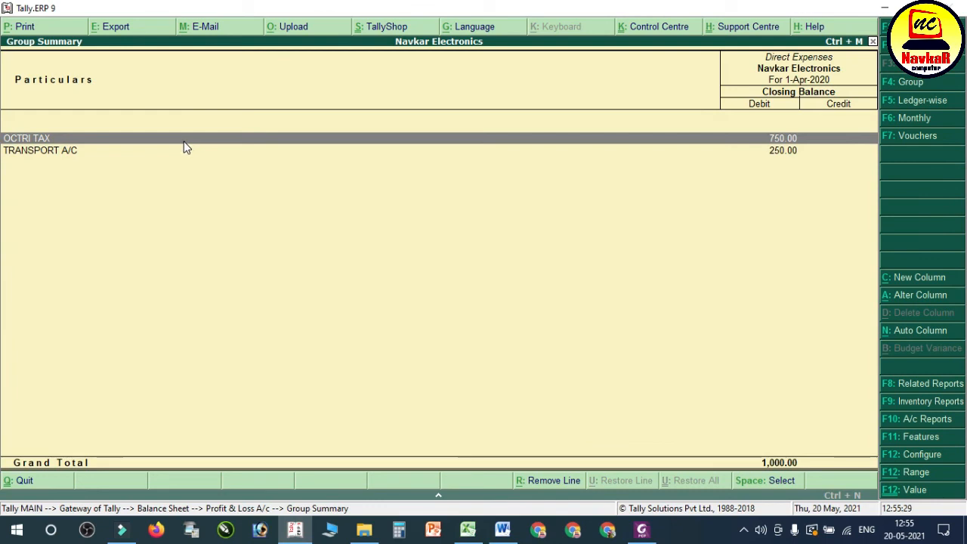
pyautogui.press('Return')
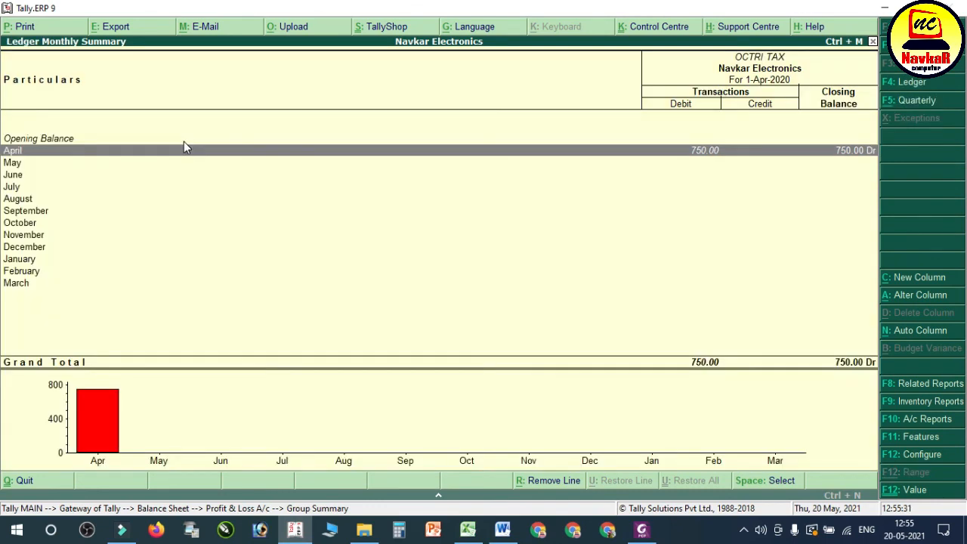
pyautogui.press('Return')
pyautogui.press('Return')
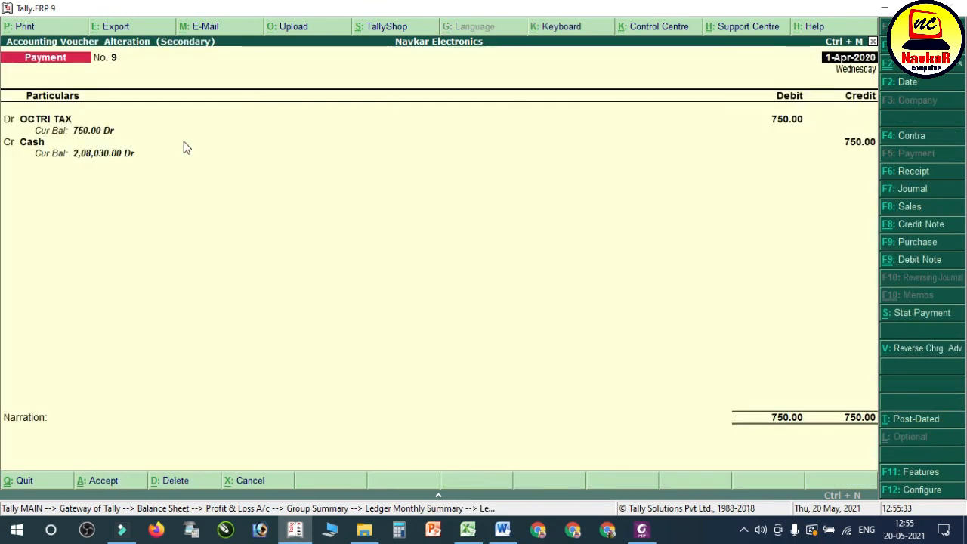
pyautogui.press('Escape')
pyautogui.press('y')
pyautogui.press('Escape')
pyautogui.press('Escape')
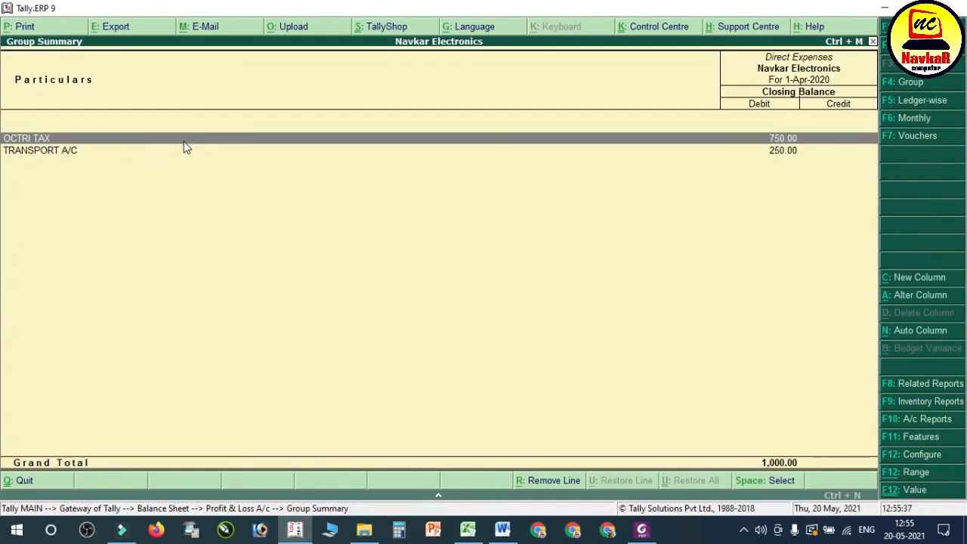
# Step: From OCTRI TAX's April payment voucher, alter the OCTRI TAX ledger so that its group is Indirect Expenses, and save it
pyautogui.press('Return')
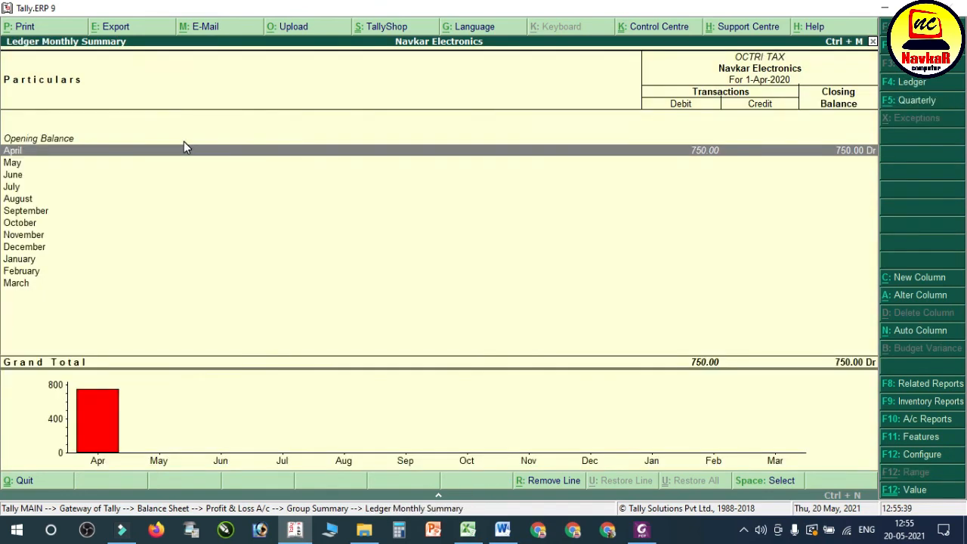
pyautogui.press('Return')
pyautogui.press('Return')
pyautogui.press('Return')
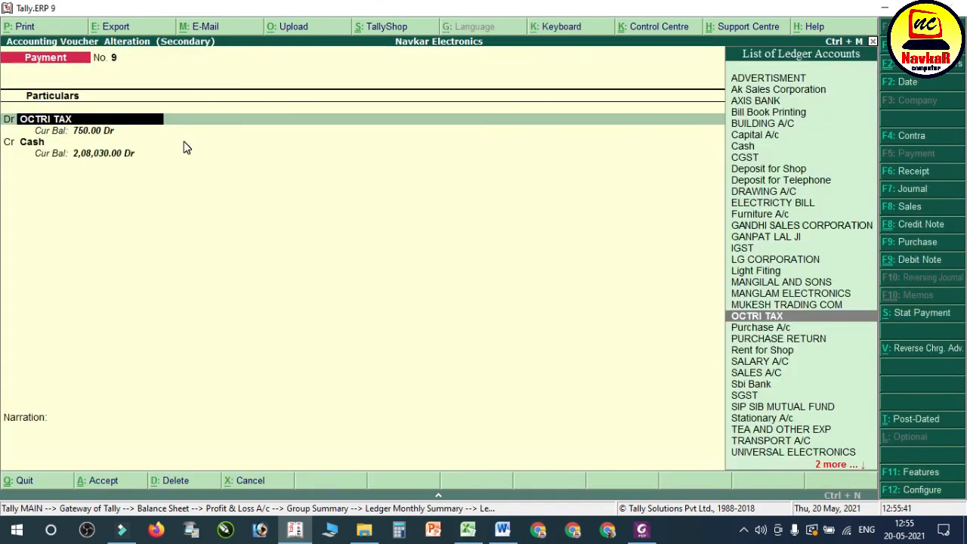
pyautogui.hotkey('ctrl', 'Return')
pyautogui.write('Ind')
pyautogui.press('Down')
pyautogui.press('Down')
pyautogui.press('Return')
pyautogui.hotkey('ctrl', 'a')
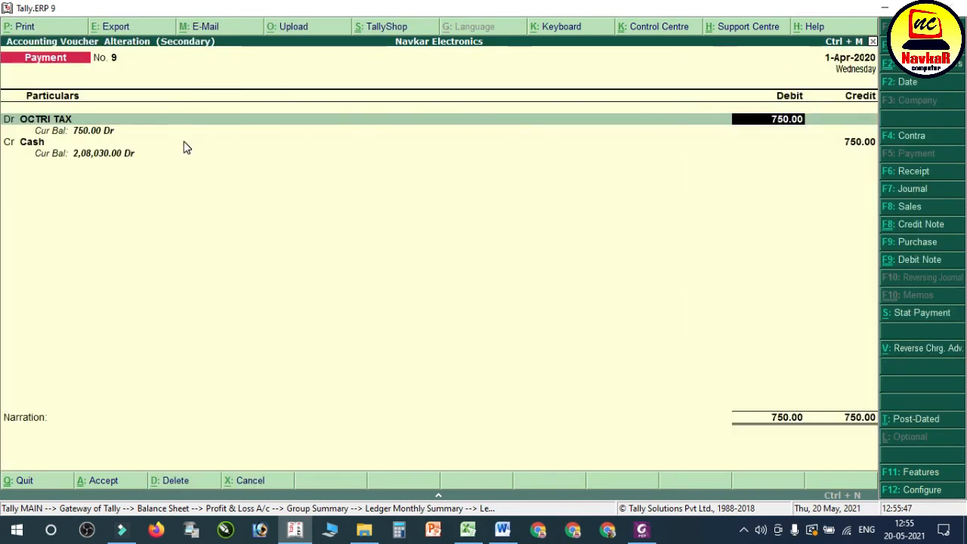
# Step: Return to Tally's Profit & Loss A/c and compare its direct and indirect expenses and profit with the picture in the Word notes
pyautogui.press('Return')
pyautogui.press('Escape')
pyautogui.press('Escape')
pyautogui.press('Escape')
pyautogui.press('Escape')
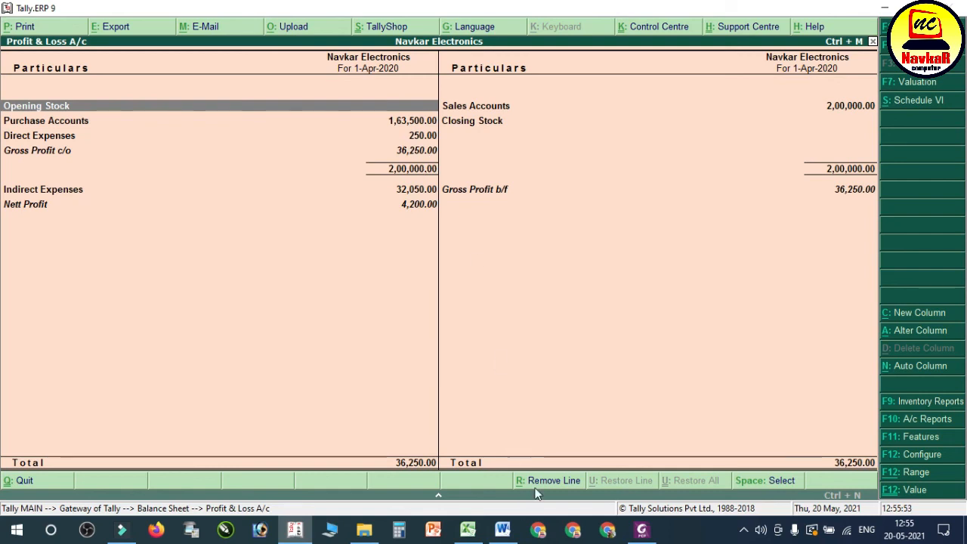
pyautogui.click(503, 529)
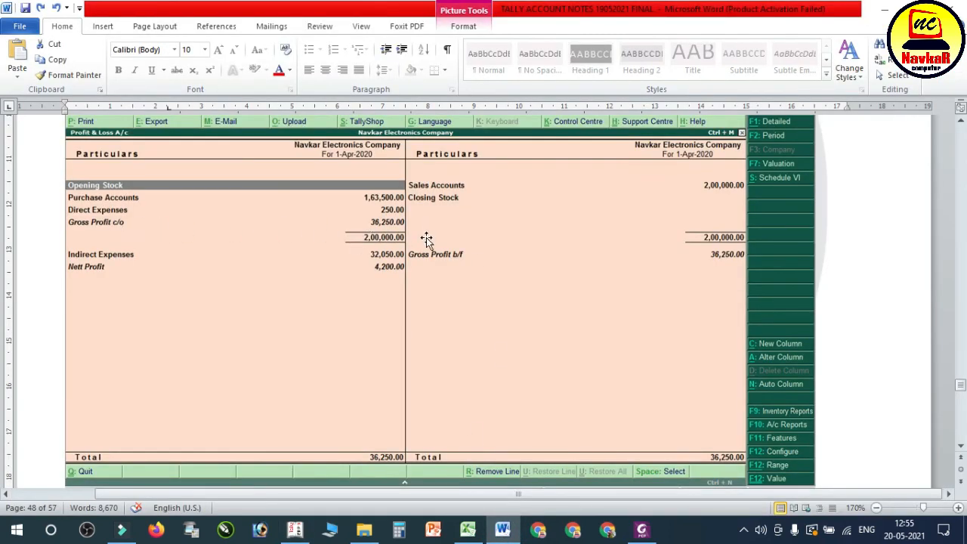
pyautogui.click(295, 531)
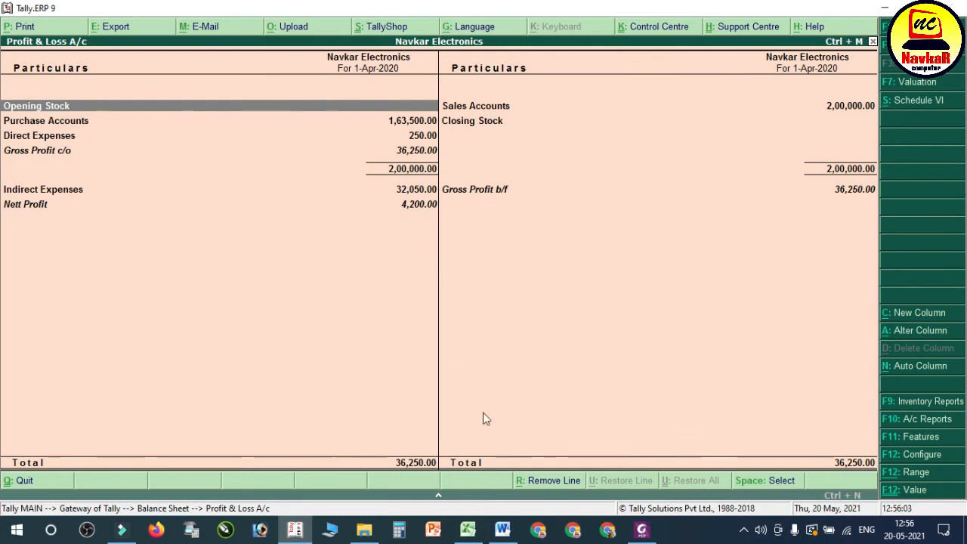
# Step: Go back in the Word notes from the reference pictures to the instructions on checking the Balance Sheet and duties and tax
pyautogui.click(502, 529)
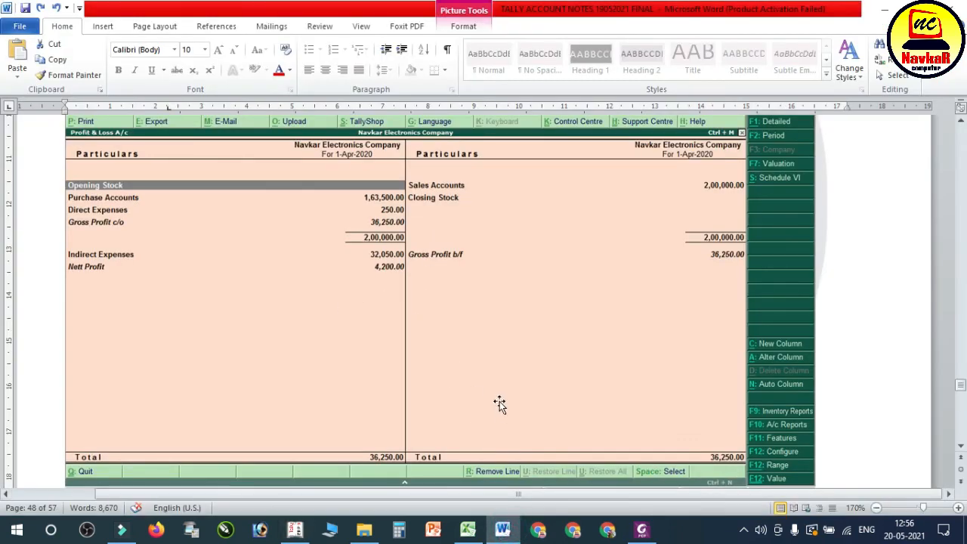
pyautogui.scroll(-6, 500, 405)
pyautogui.scroll(9, 501, 385)
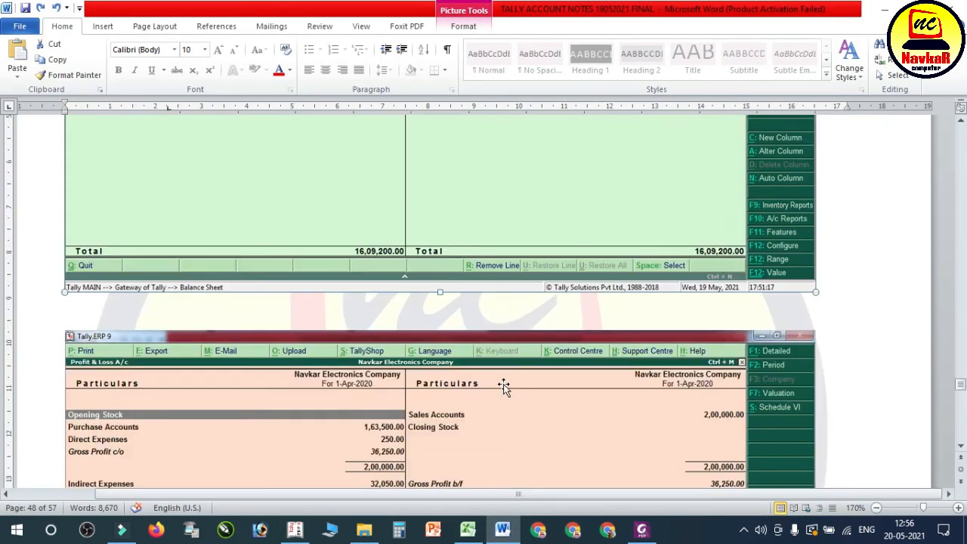
pyautogui.scroll(8, 504, 386)
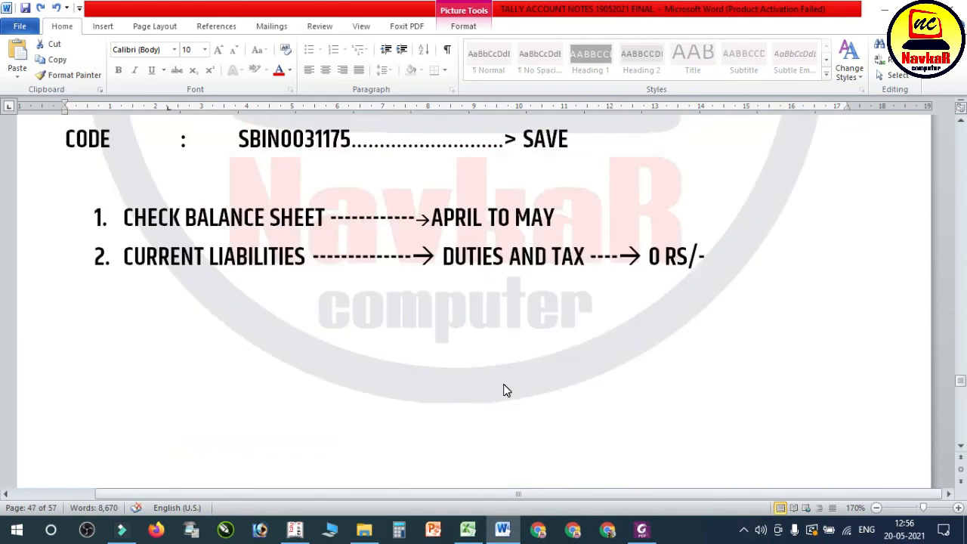